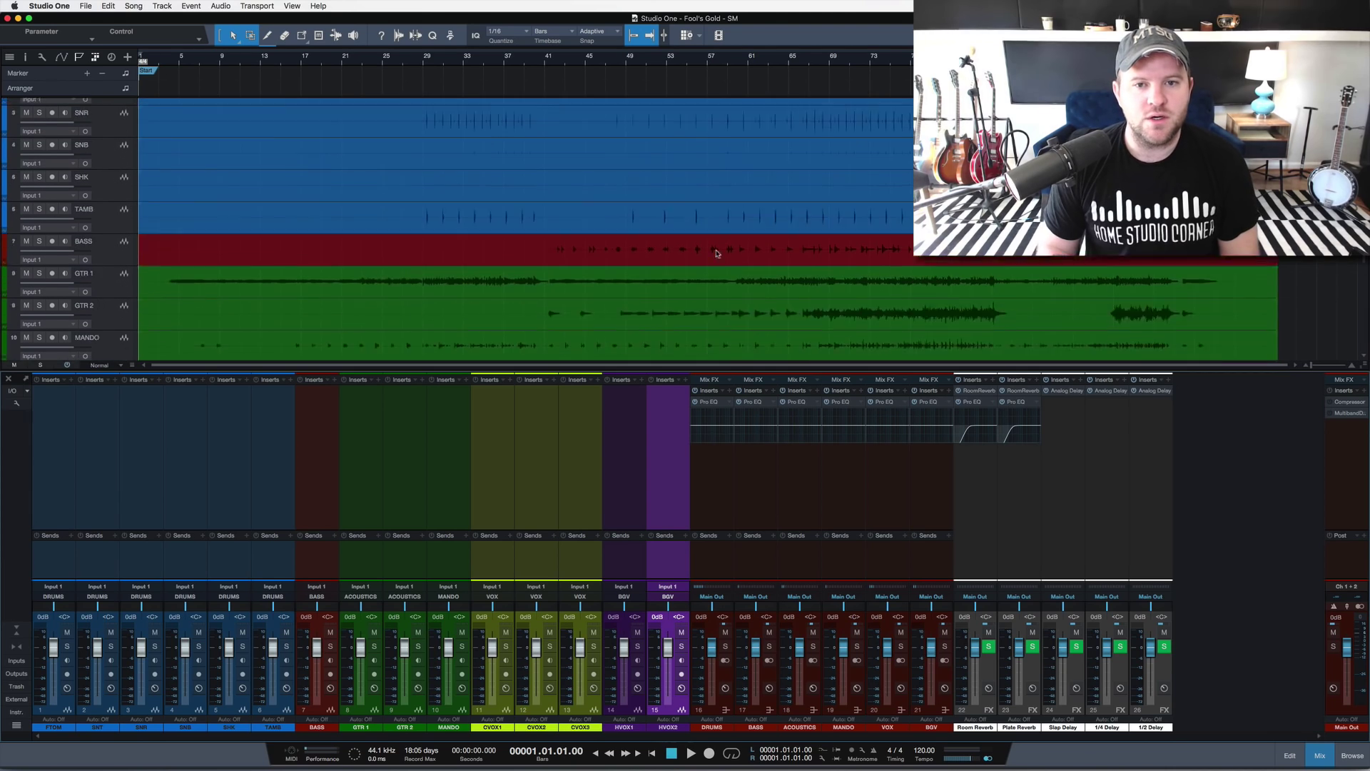
# Step: Import Fool's Gold 3.5.17.mp3 from the Downloads folder in Finder onto a new track below HVOX2
pyautogui.press('F3')
pyautogui.press('super+a')
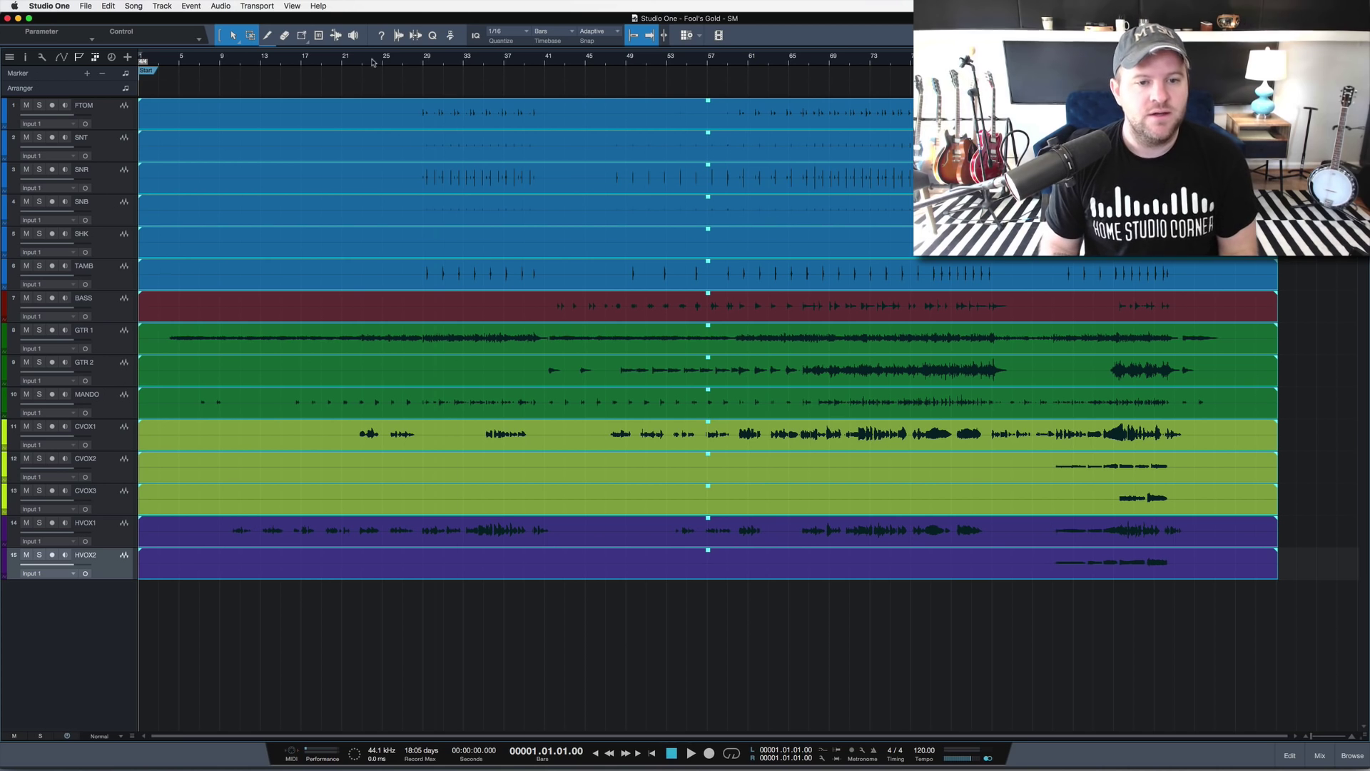
pyautogui.press('super+Tab')
pyautogui.press('super+Tab')
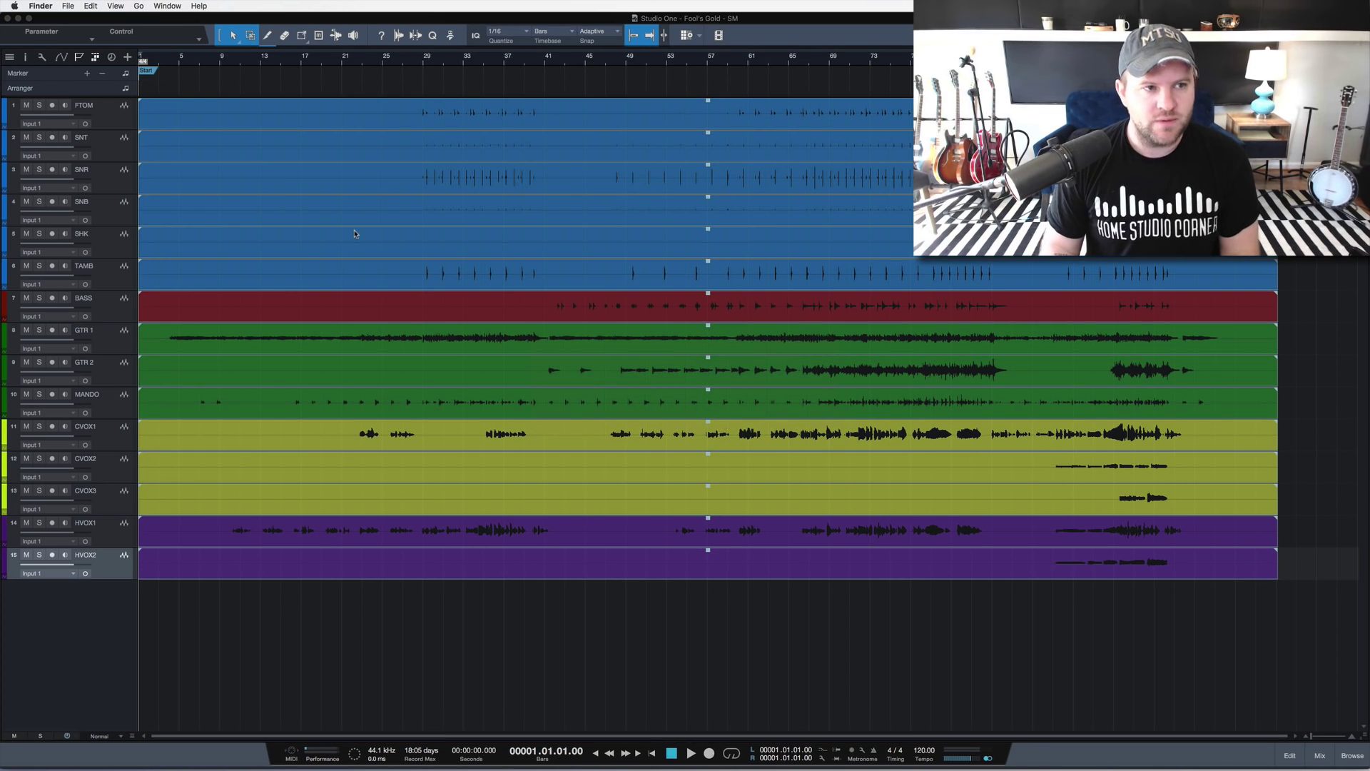
pyautogui.press('super+n')
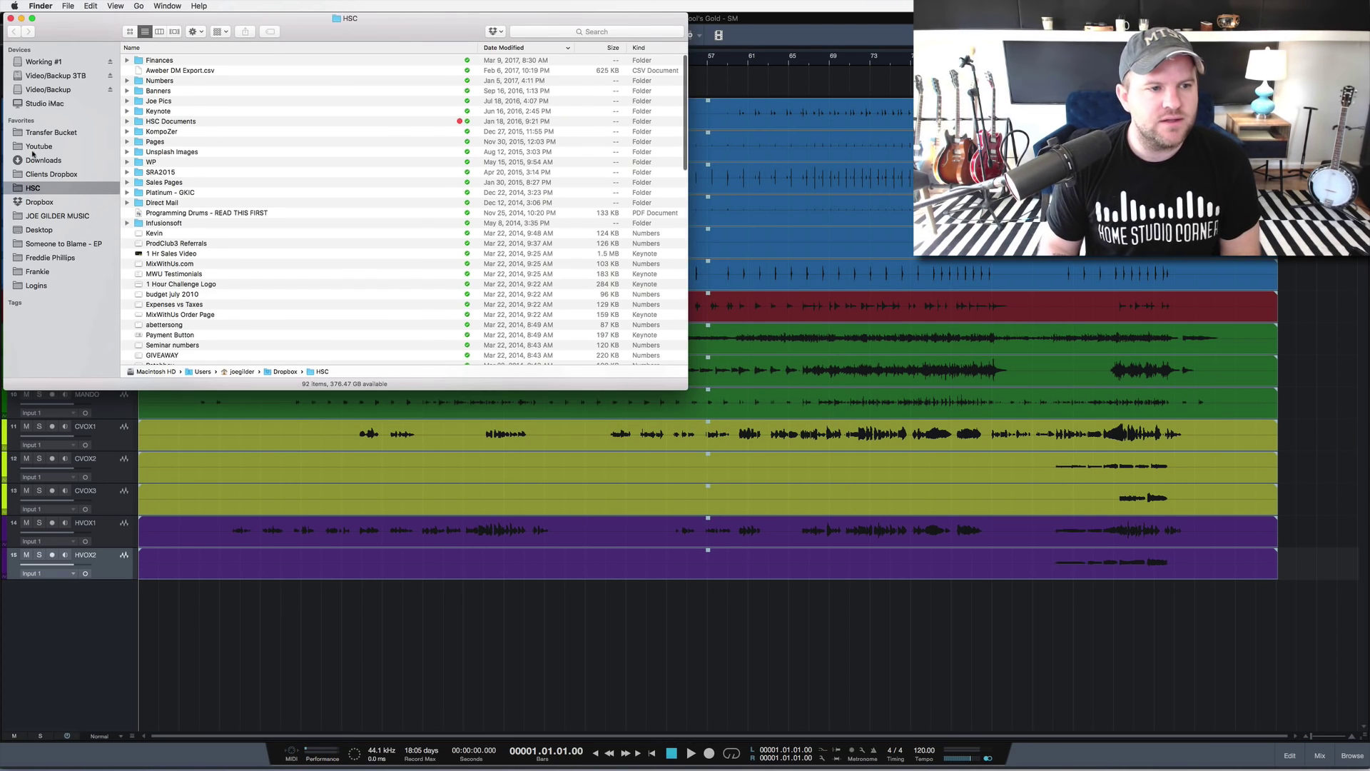
pyautogui.click(86, 159)
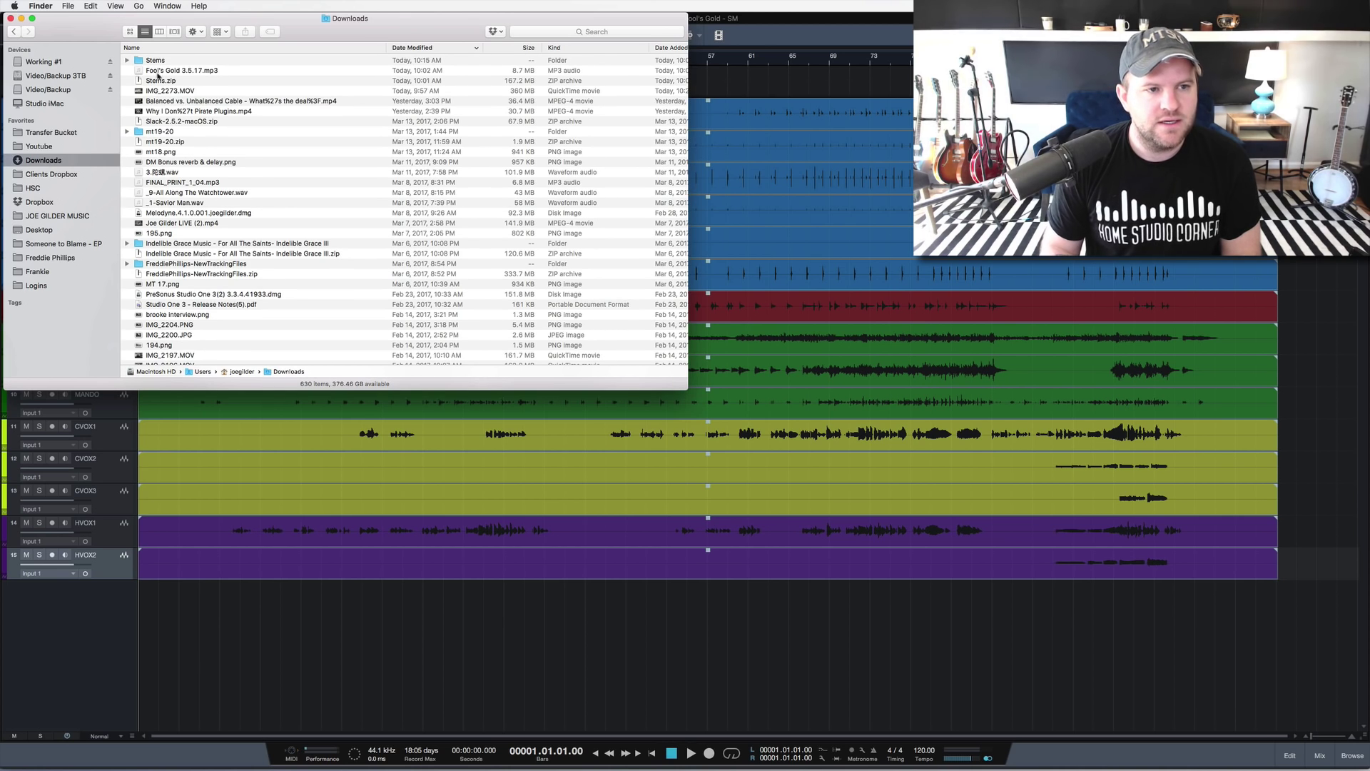
pyautogui.moveTo(158, 74); pyautogui.dragTo(155, 622)
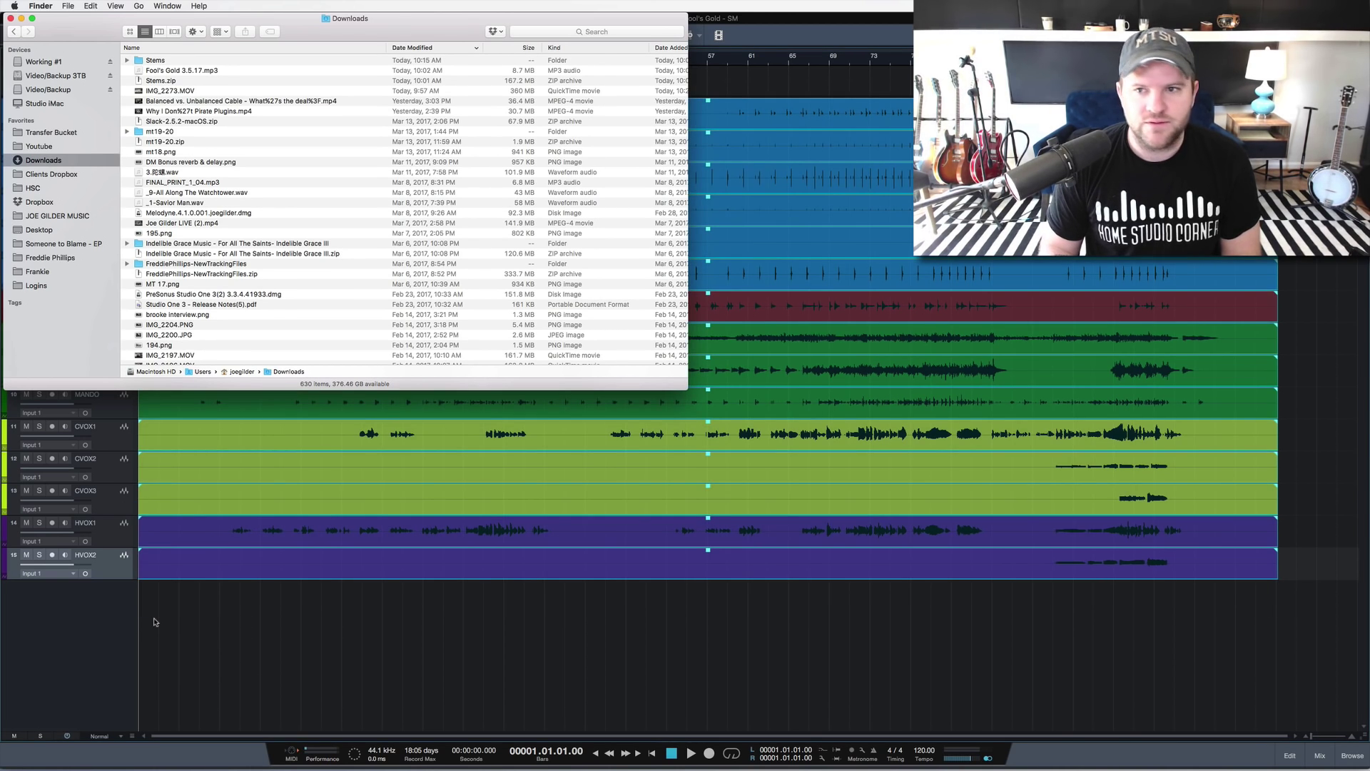
# Step: Color the imported Fool's Gold reference track dark red and mute it
pyautogui.click(119, 607)
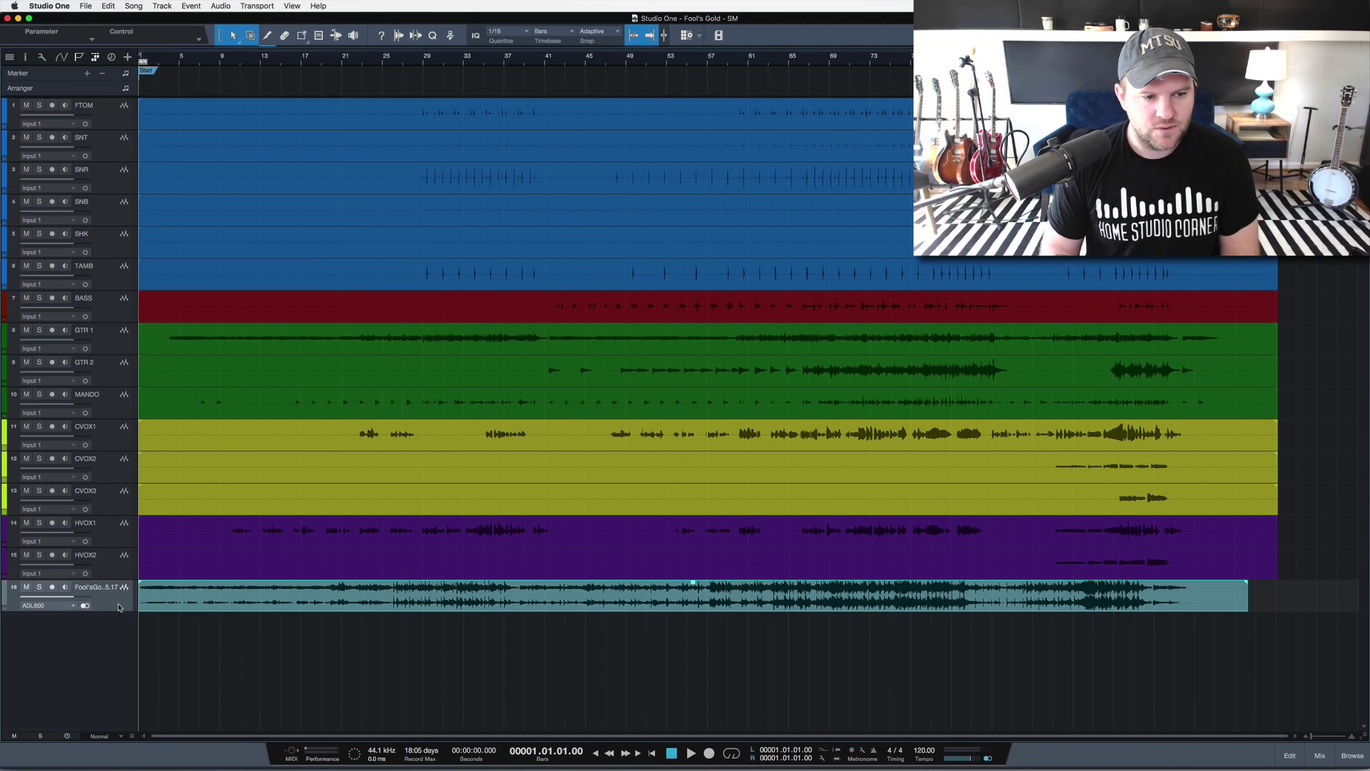
pyautogui.click(5, 592)
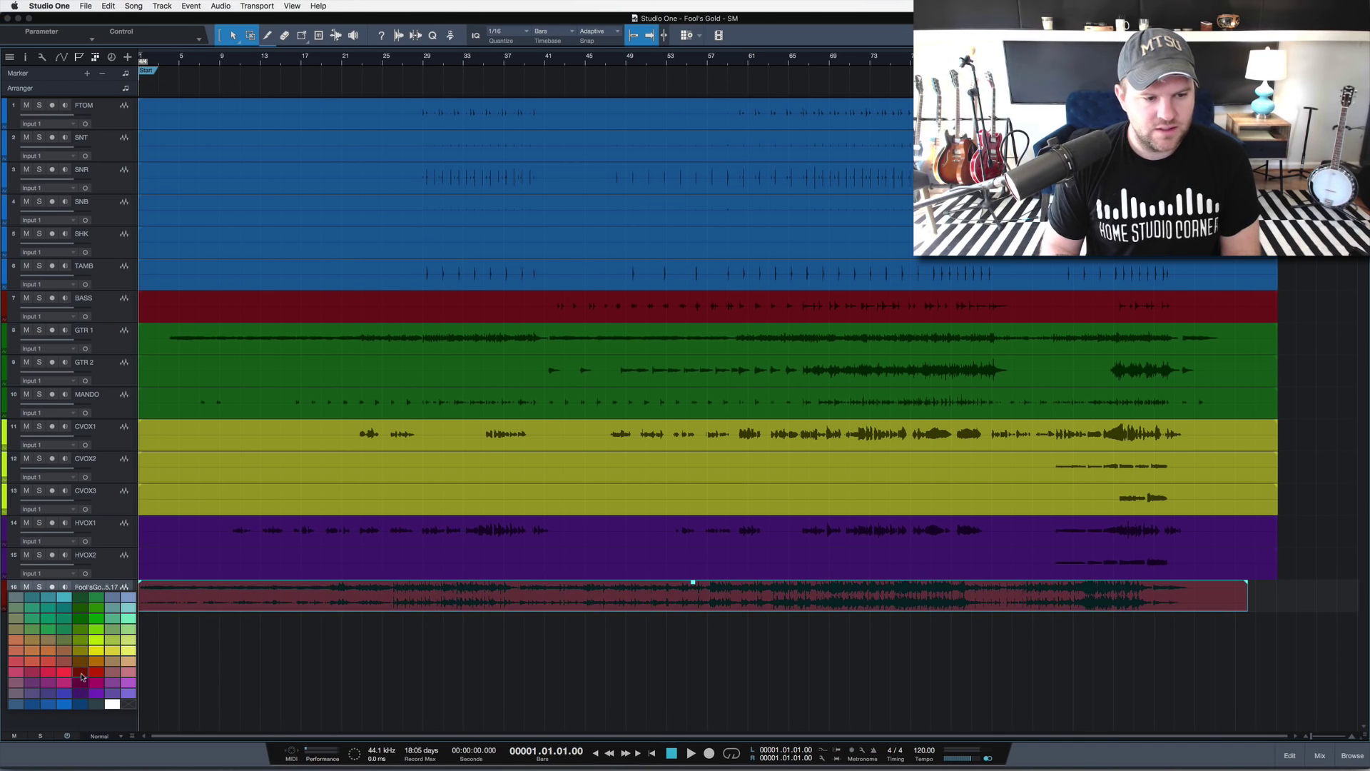
pyautogui.click(82, 675)
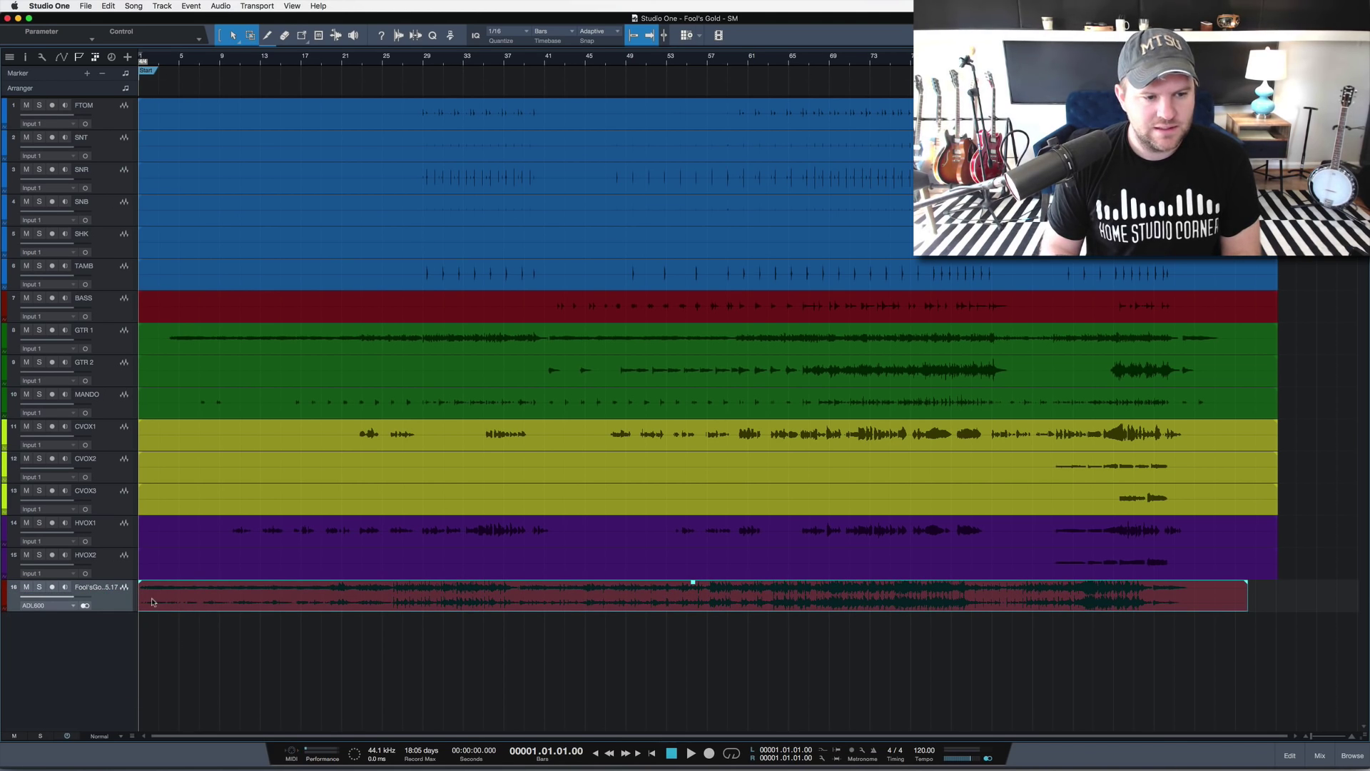
pyautogui.click(27, 588)
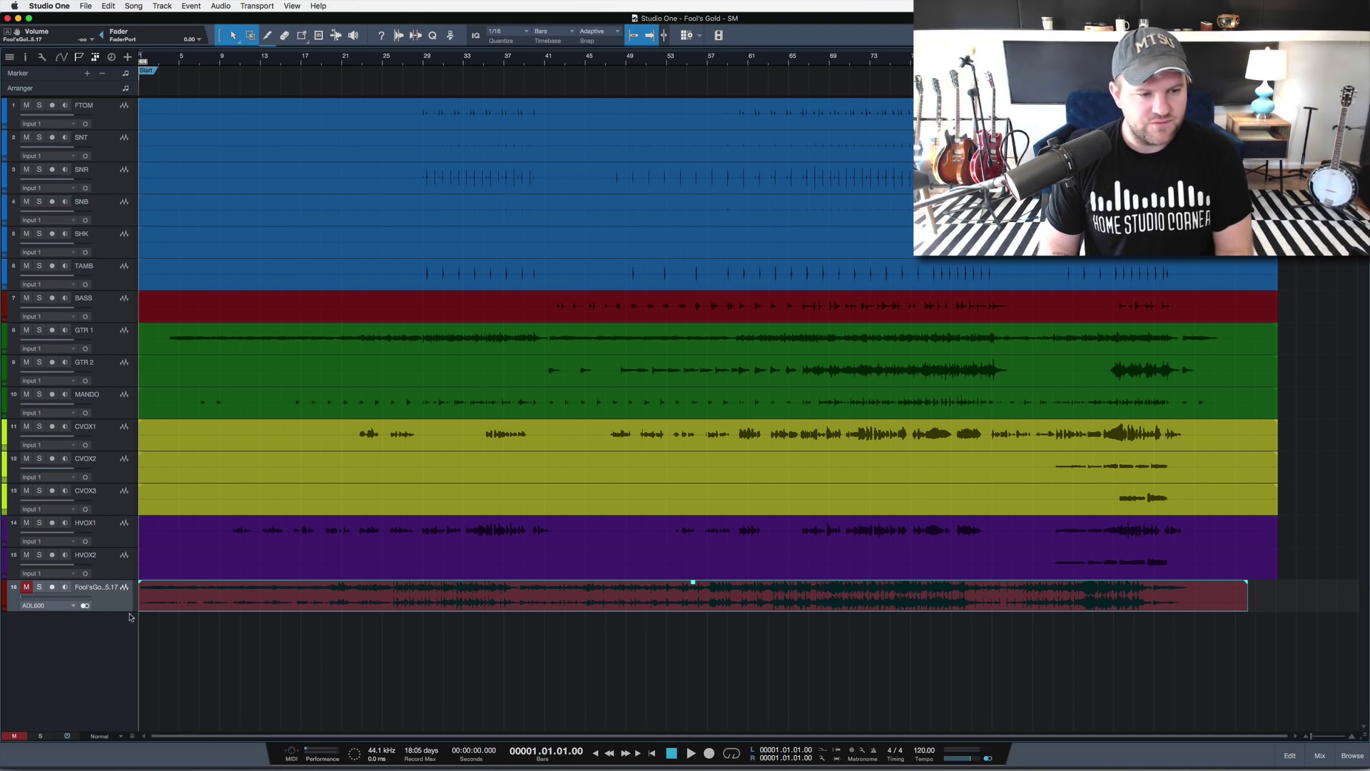
# Step: Place the reference channel after 1/2 Delay in the mixer and route its output to 2Track
pyautogui.press('F3')
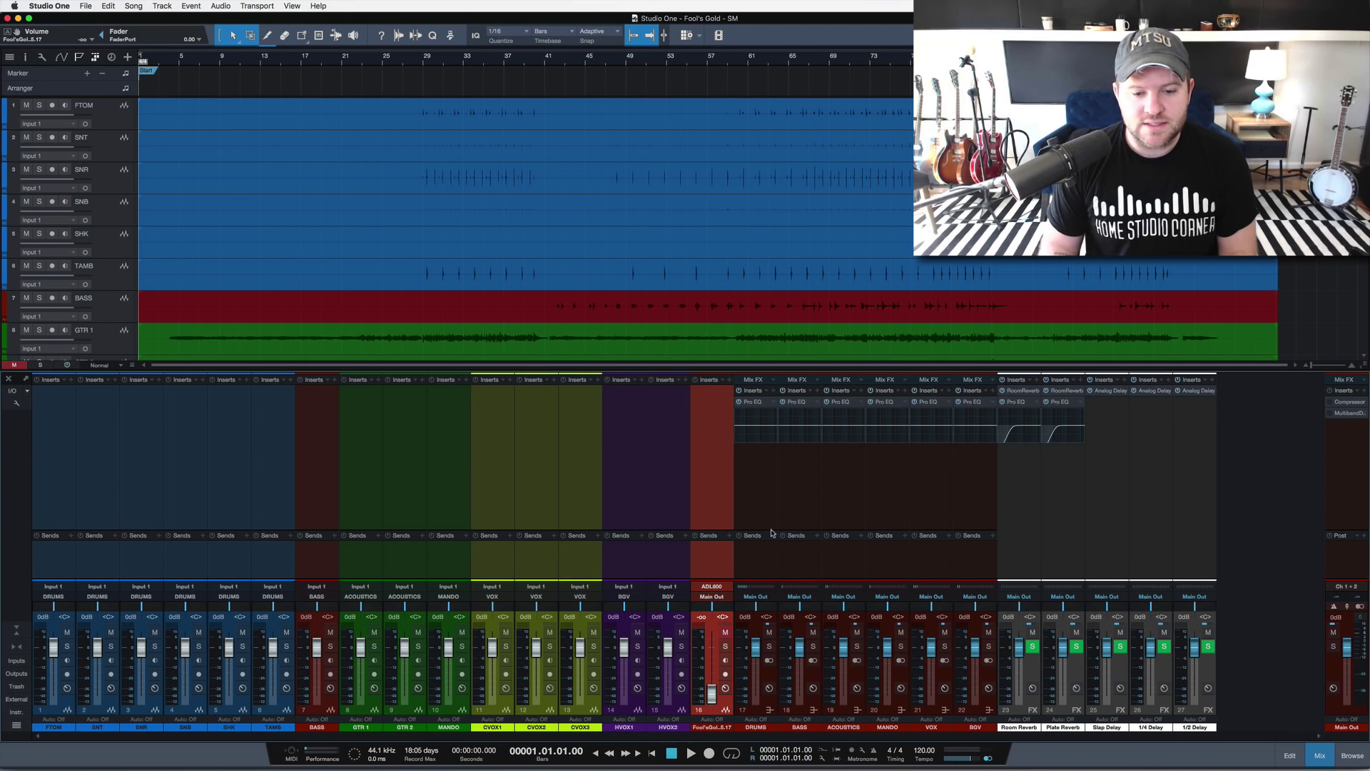
pyautogui.click(717, 514)
pyautogui.moveTo(716, 499); pyautogui.dragTo(1249, 535)
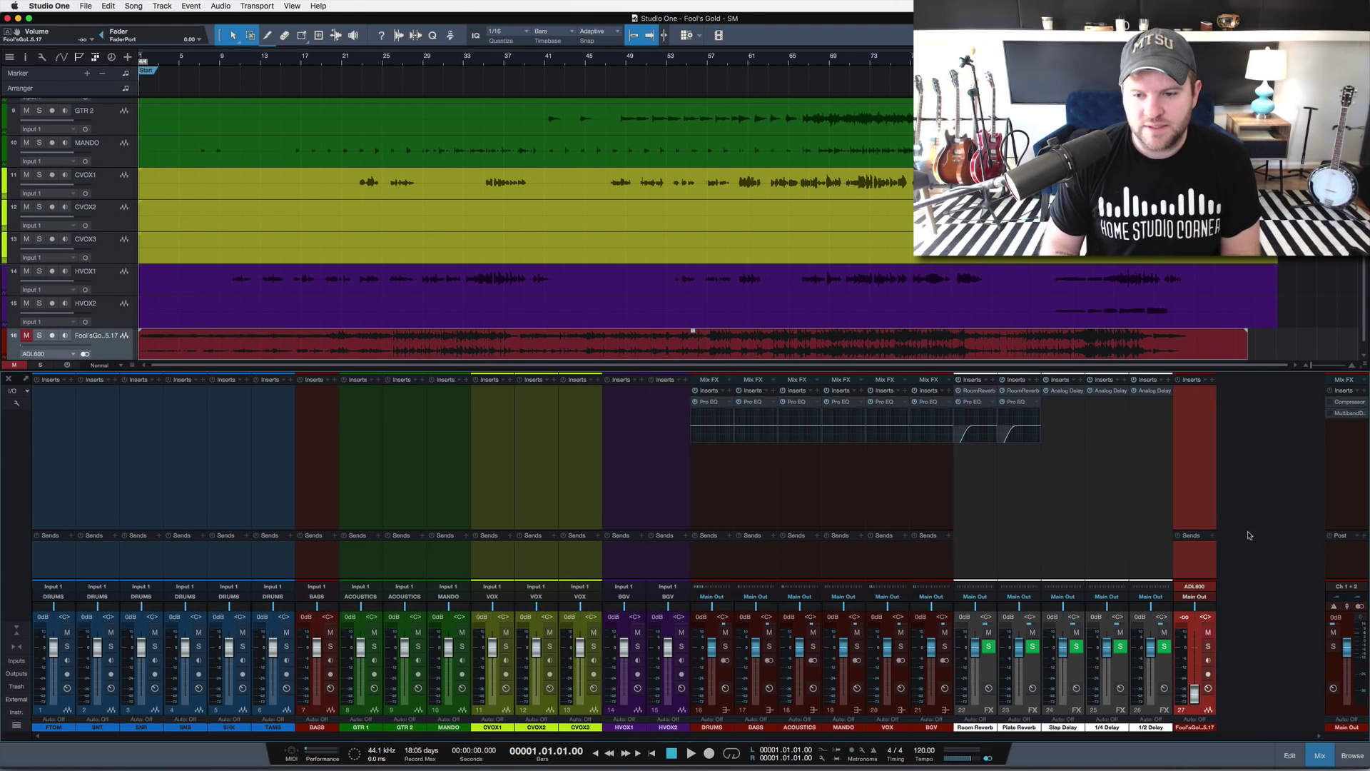
pyautogui.click(1193, 597)
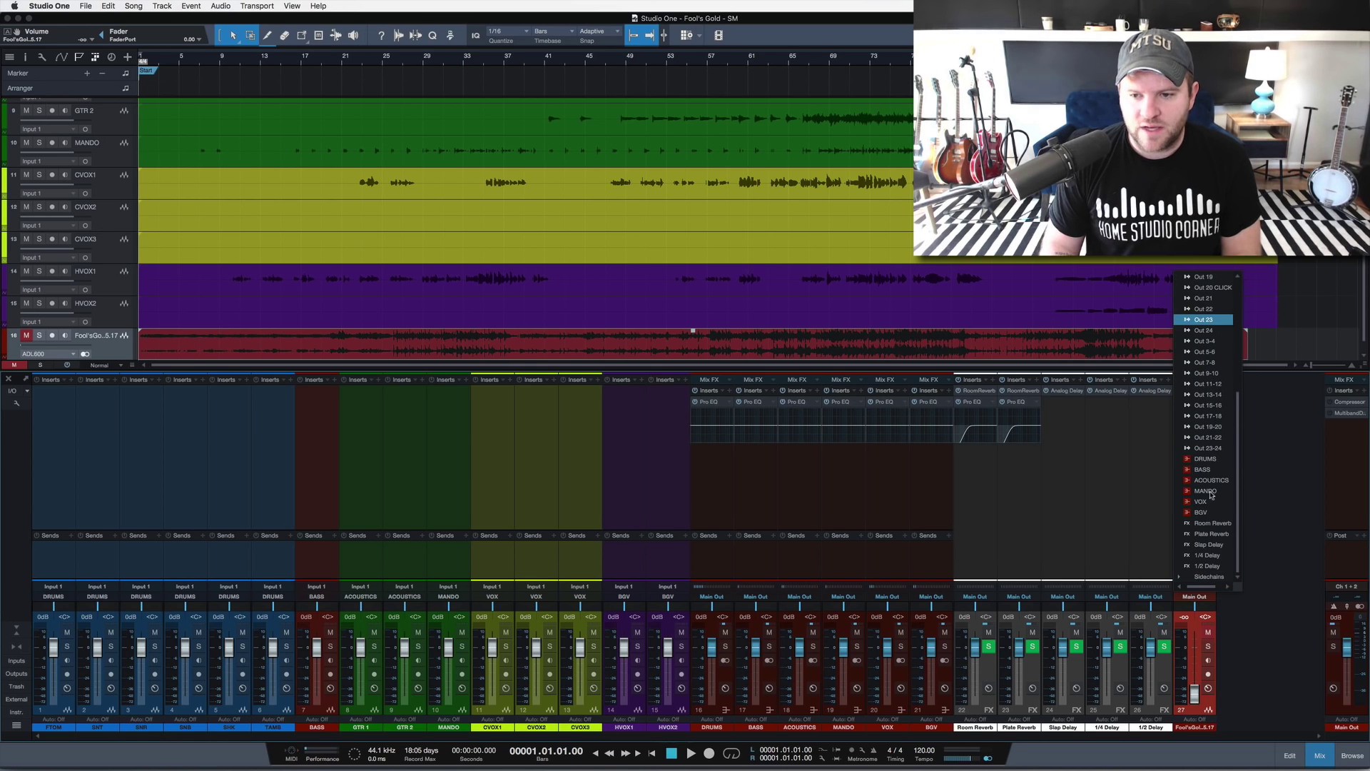
pyautogui.scroll(5, 1215, 431)
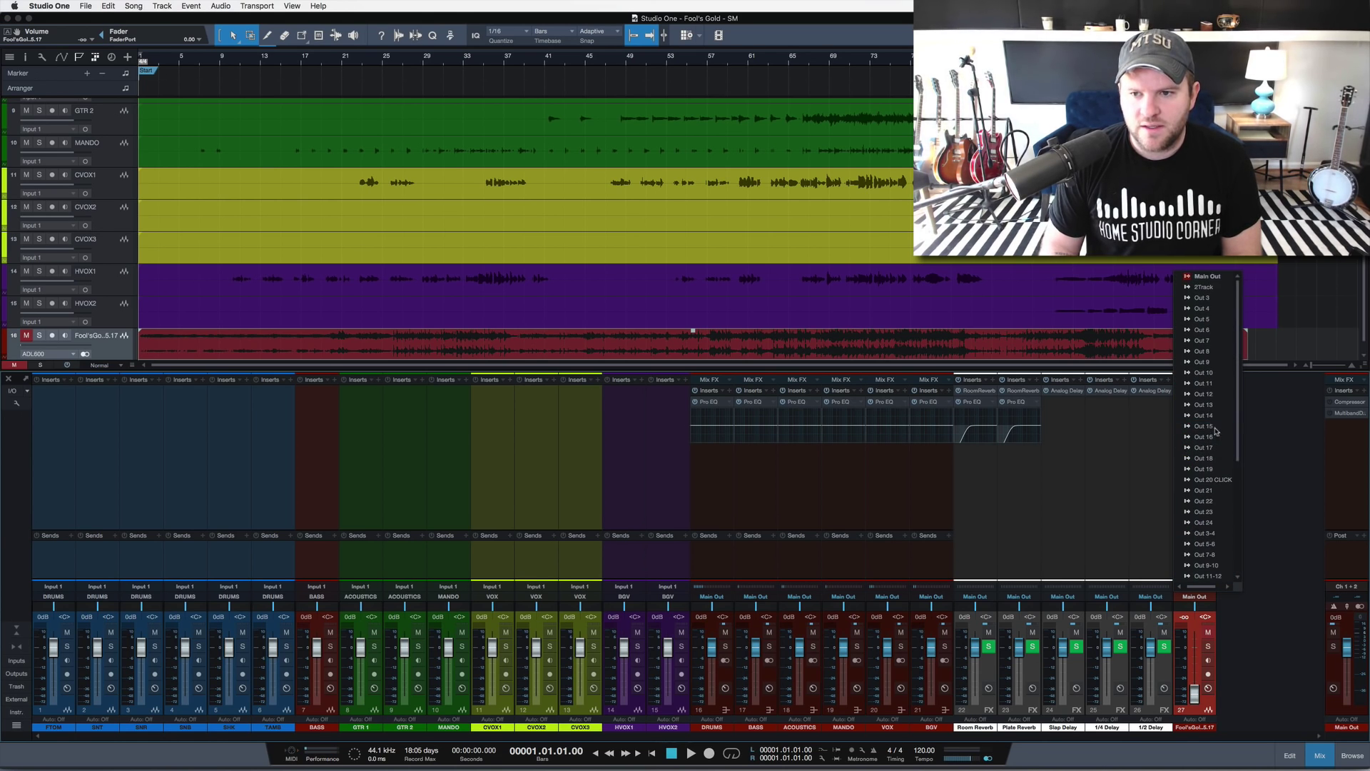
pyautogui.click(1218, 286)
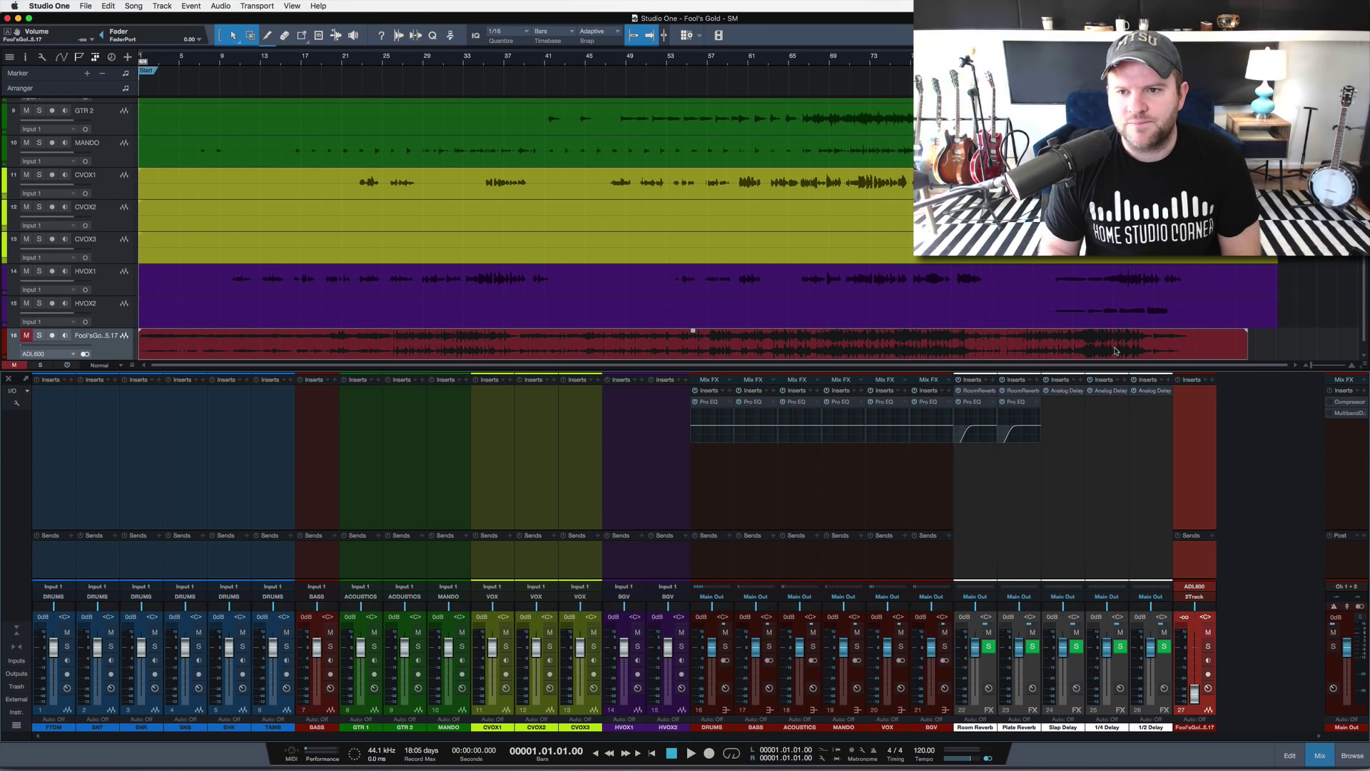
pyautogui.scroll(5, 544, 245)
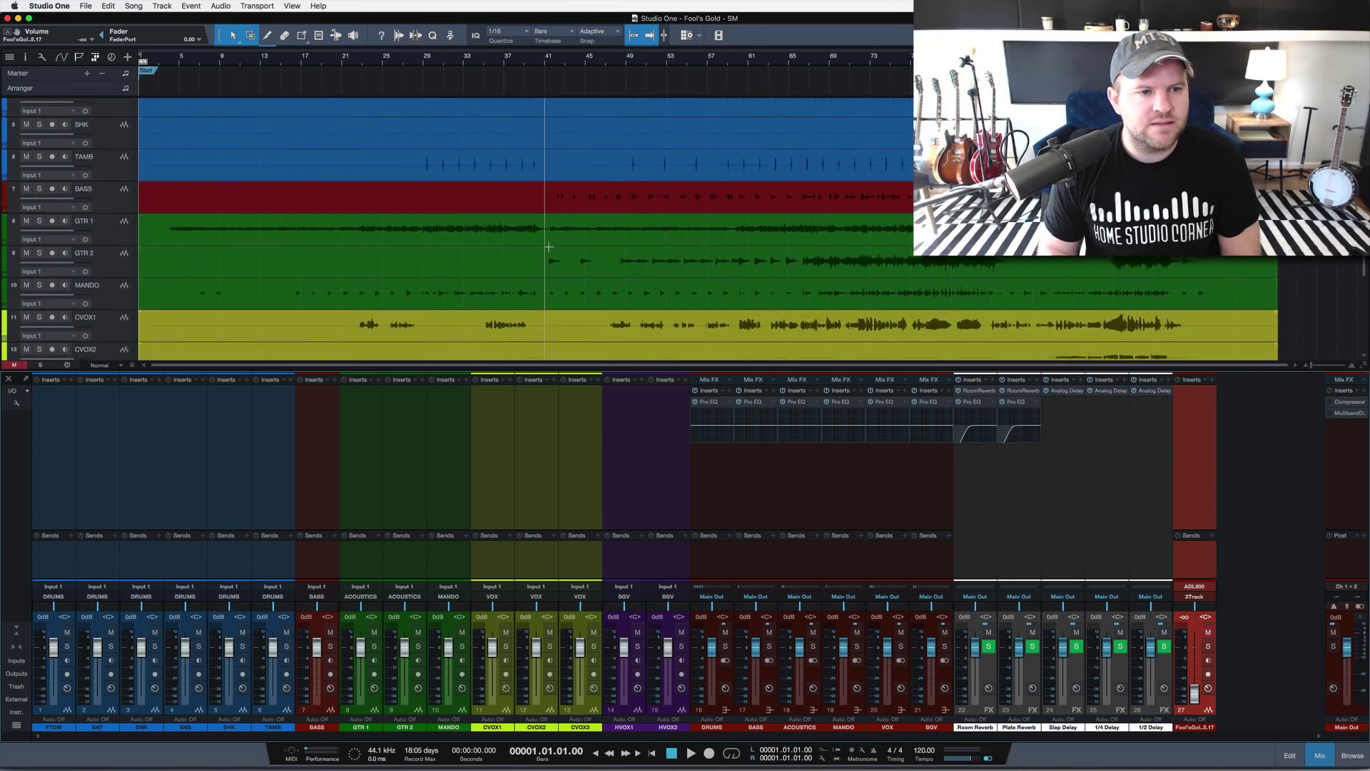
pyautogui.scroll(-6, 500, 235)
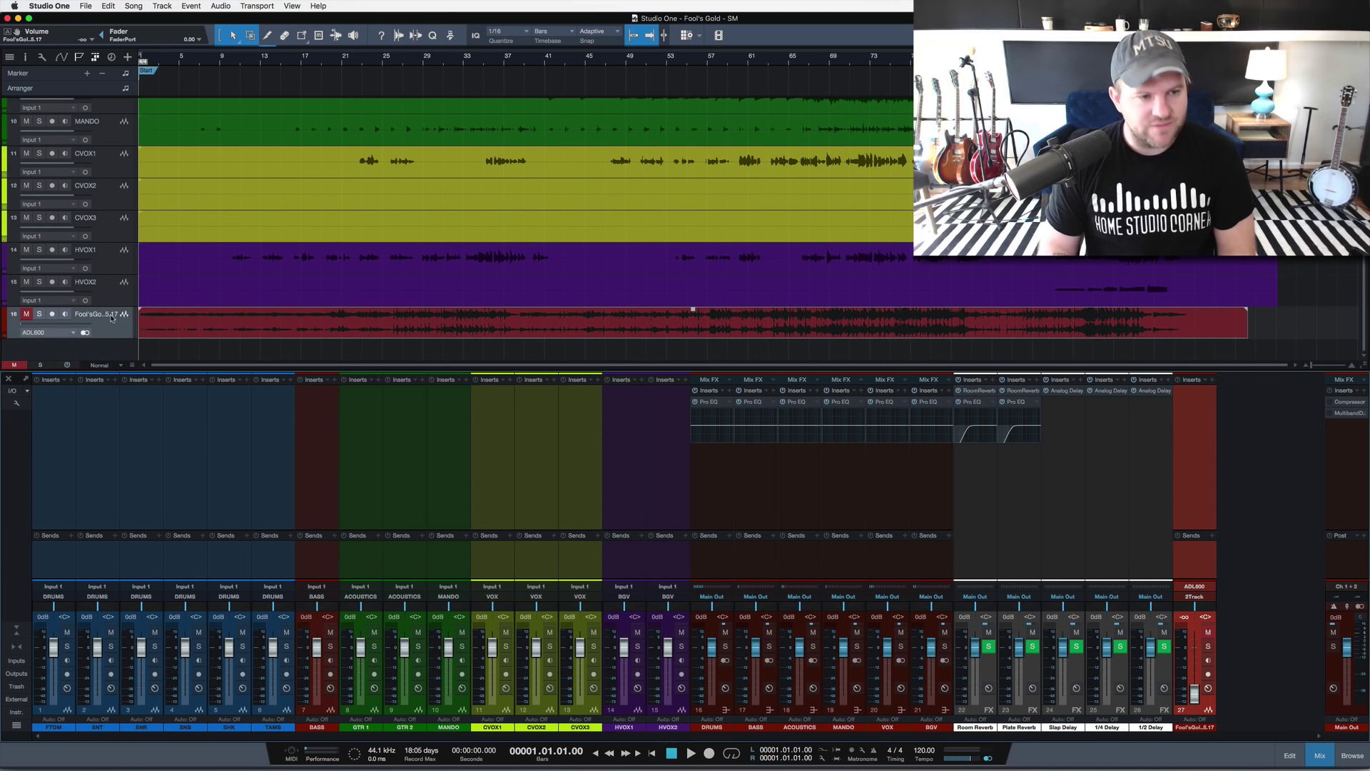
pyautogui.click(171, 334)
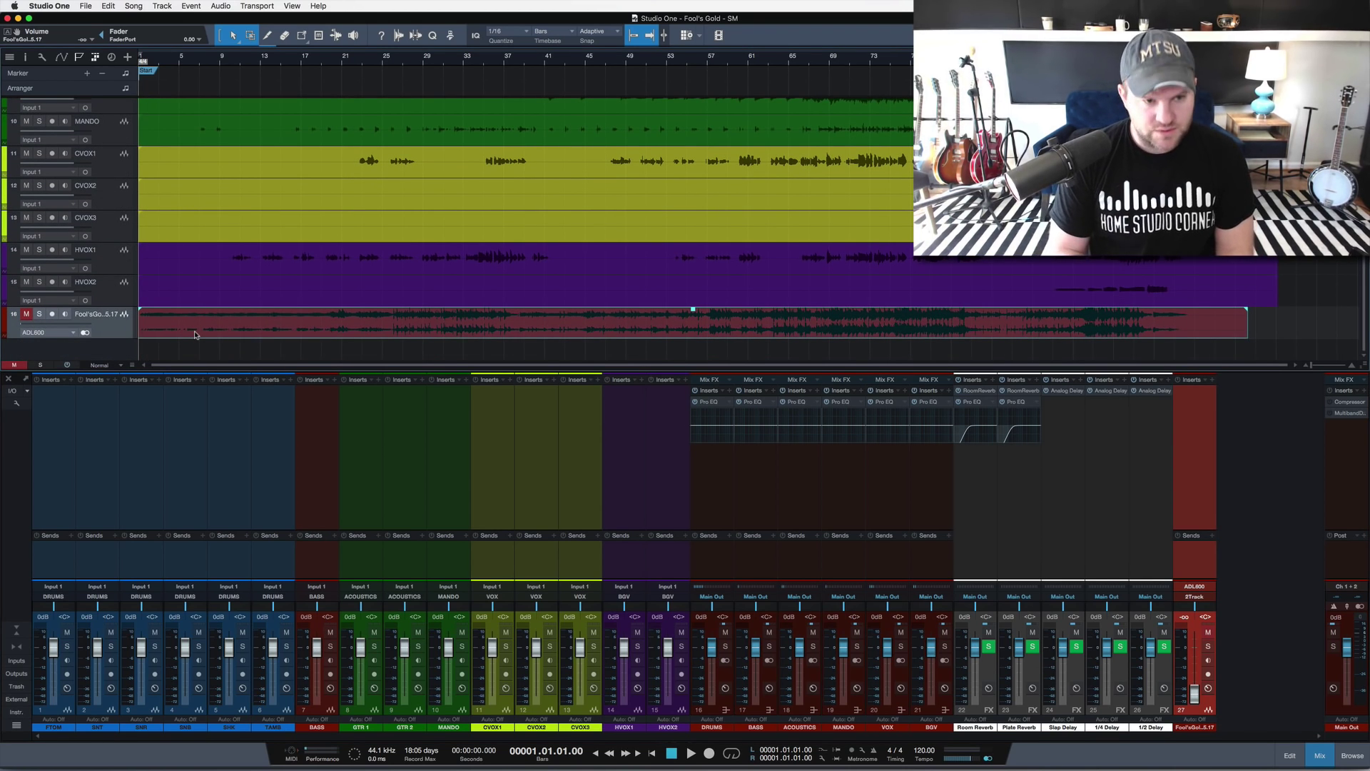
pyautogui.press('F3')
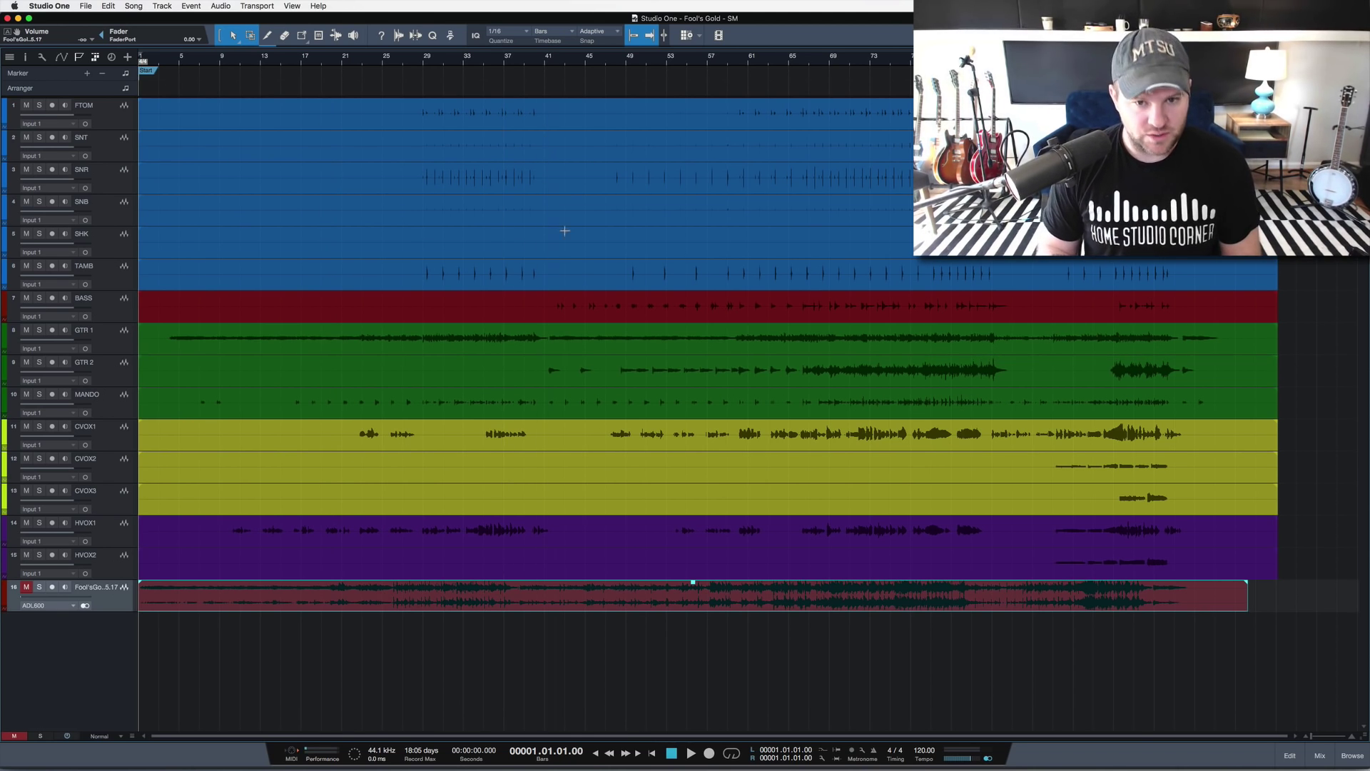
pyautogui.click(590, 347)
# Step: Try different levels on the BASS channel fader in the mixer, then reset it to 0 dB
pyautogui.press('F3')
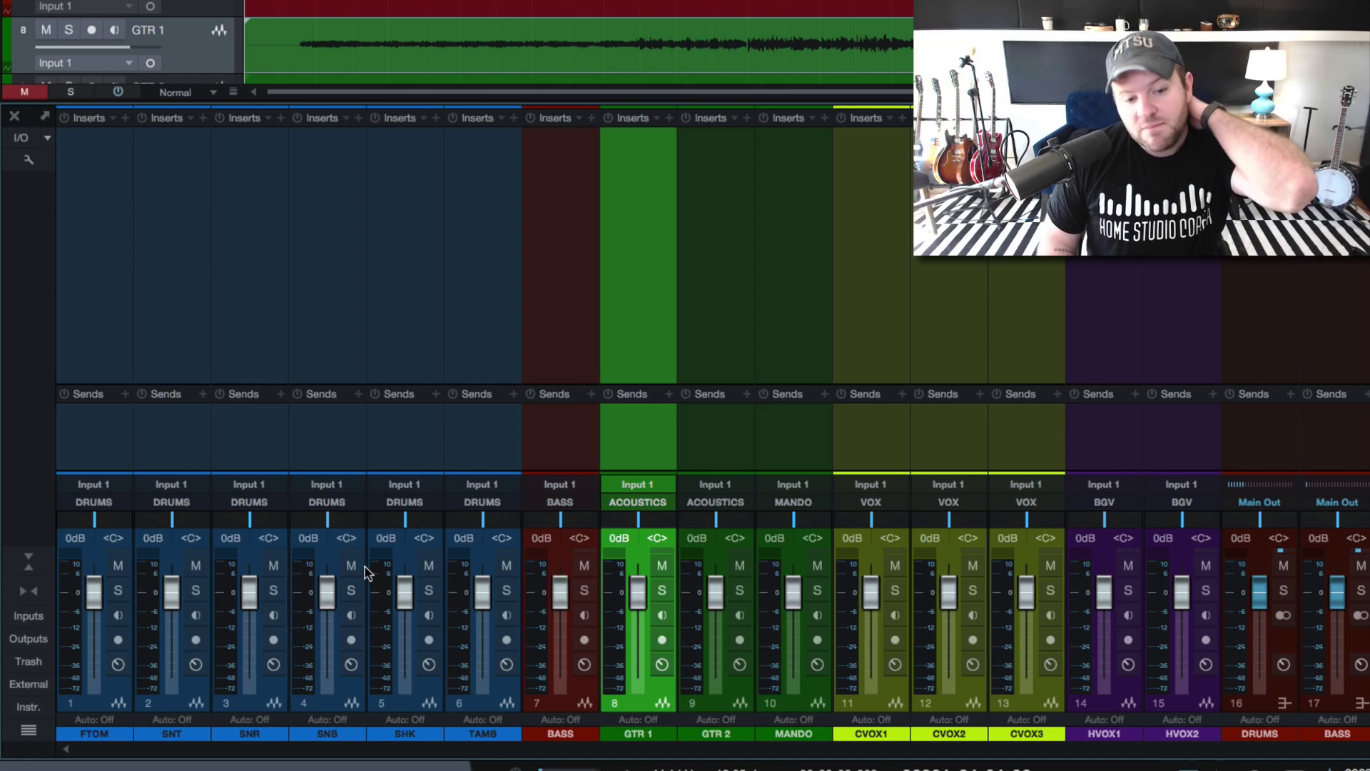
pyautogui.click(560, 445)
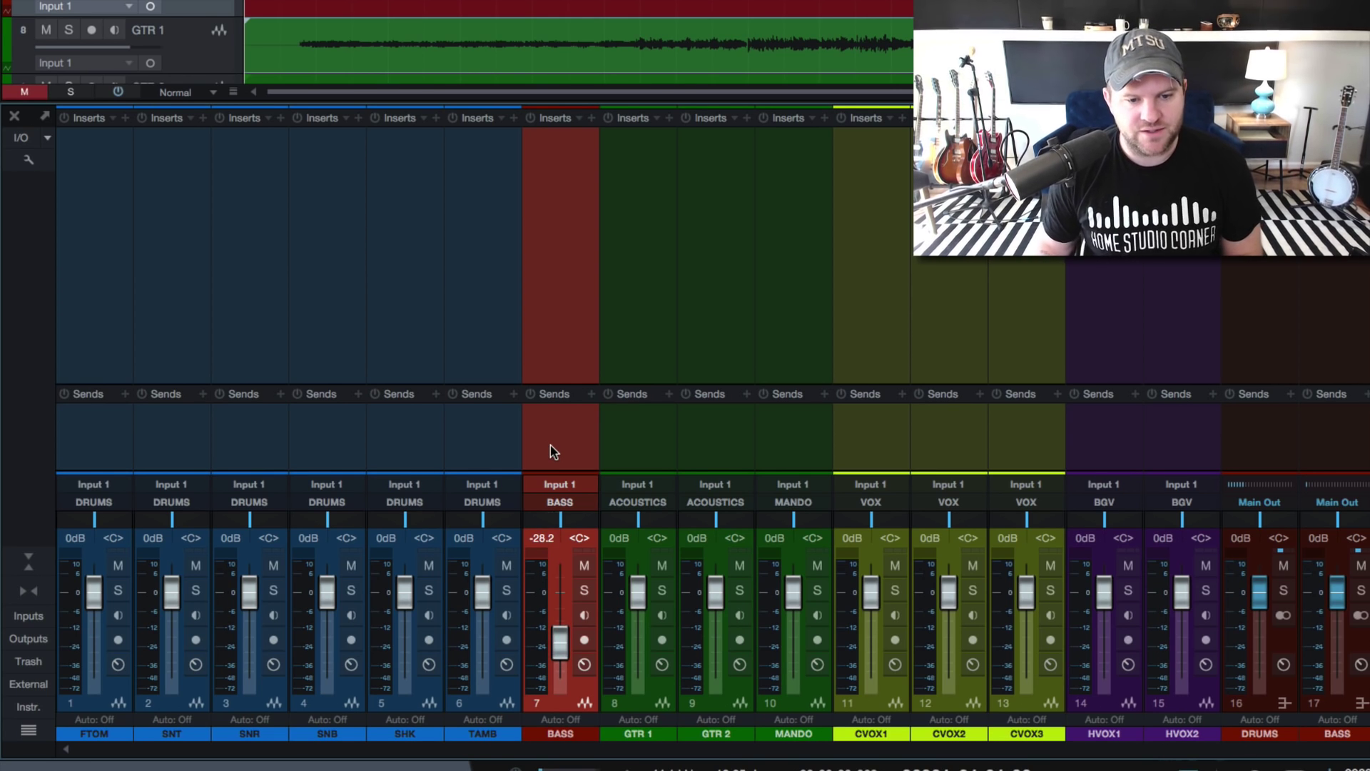
pyautogui.keyDown('alt'); pyautogui.click(554, 651); pyautogui.keyUp('alt')
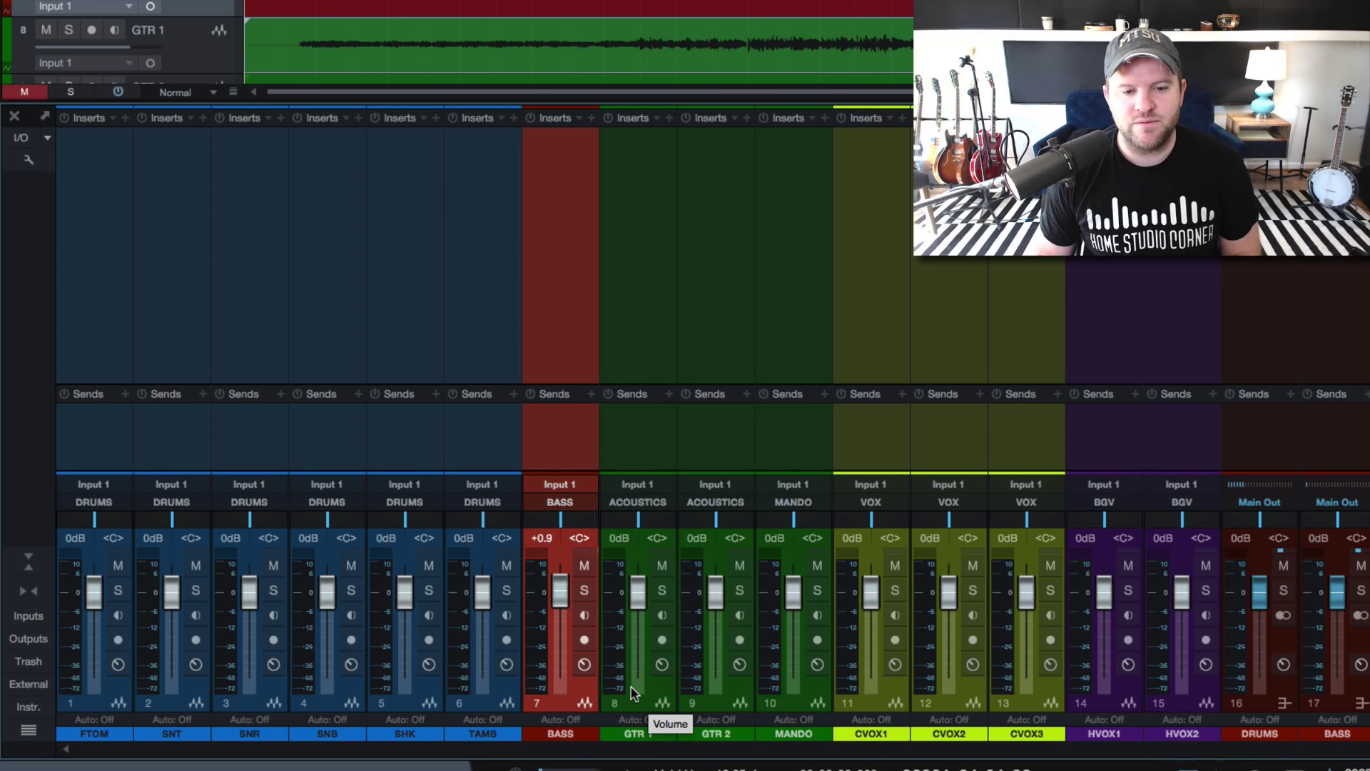
pyautogui.keyDown('super'); pyautogui.click(558, 590); pyautogui.keyUp('super')
pyautogui.moveTo(547, 578); pyautogui.dragTo(561, 657)
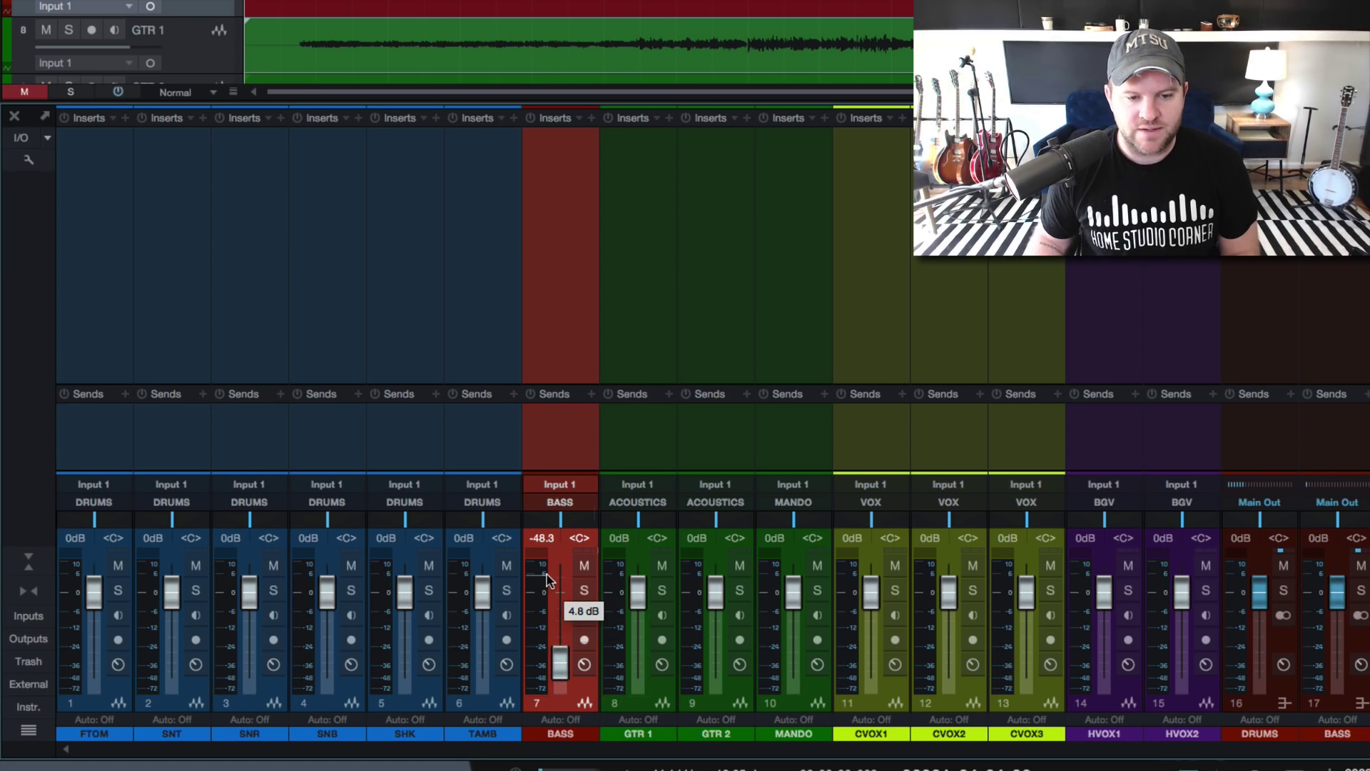
pyautogui.keyDown('super'); pyautogui.click(561, 658); pyautogui.keyUp('super')
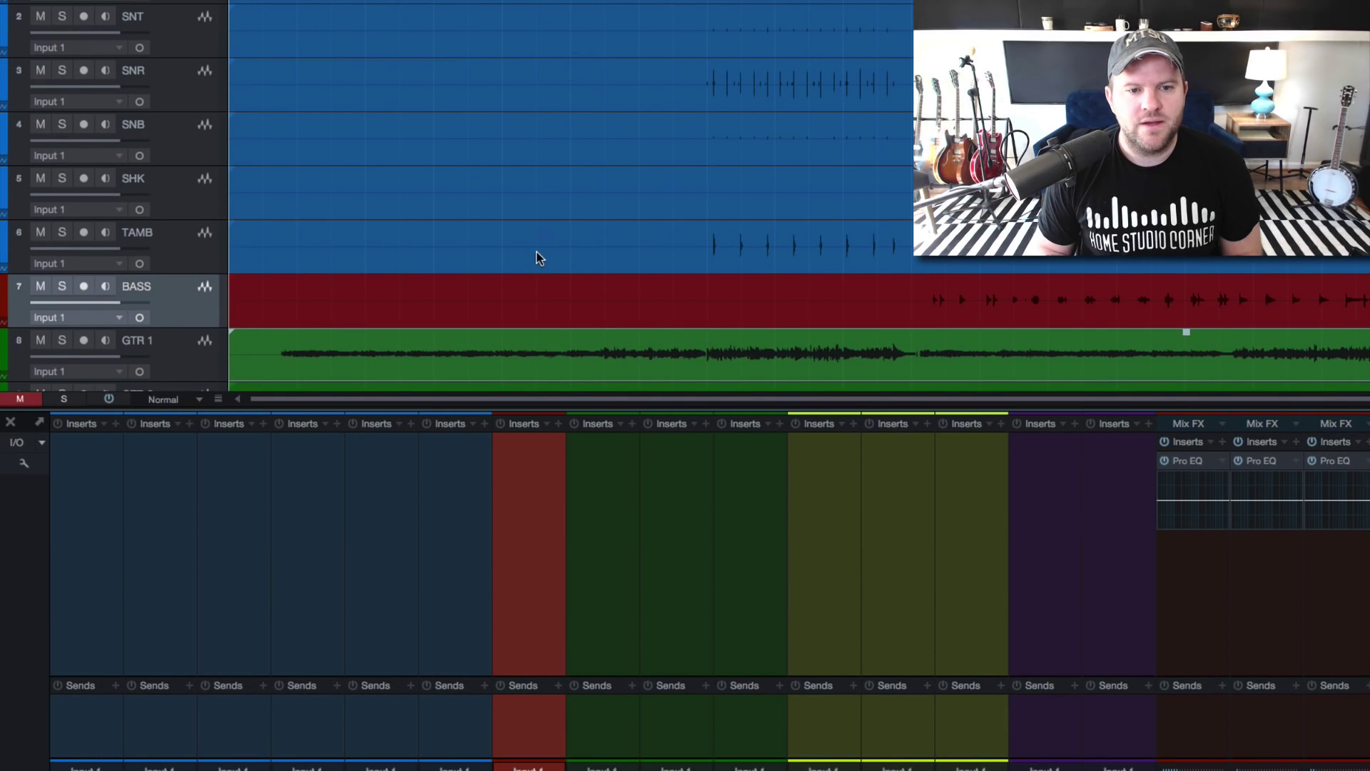
# Step: Select the BASS audio event and lower its event gain by several increments
pyautogui.click(854, 312)
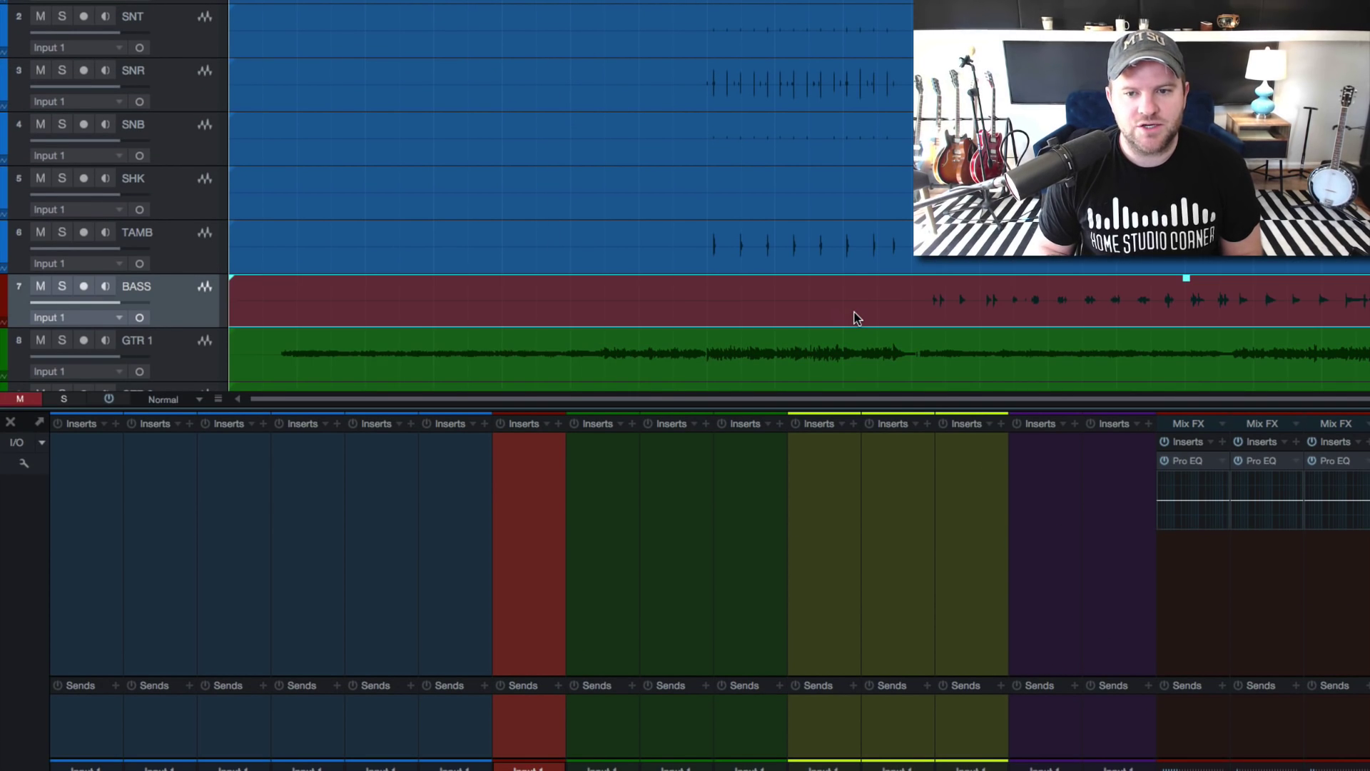
pyautogui.hotkey('alt', 'Down')
pyautogui.hotkey('alt', 'Down')
pyautogui.hotkey('alt', 'Down')
pyautogui.hotkey('alt', 'Down')
pyautogui.hotkey('alt', 'Down')
pyautogui.hotkey('alt', 'Down')
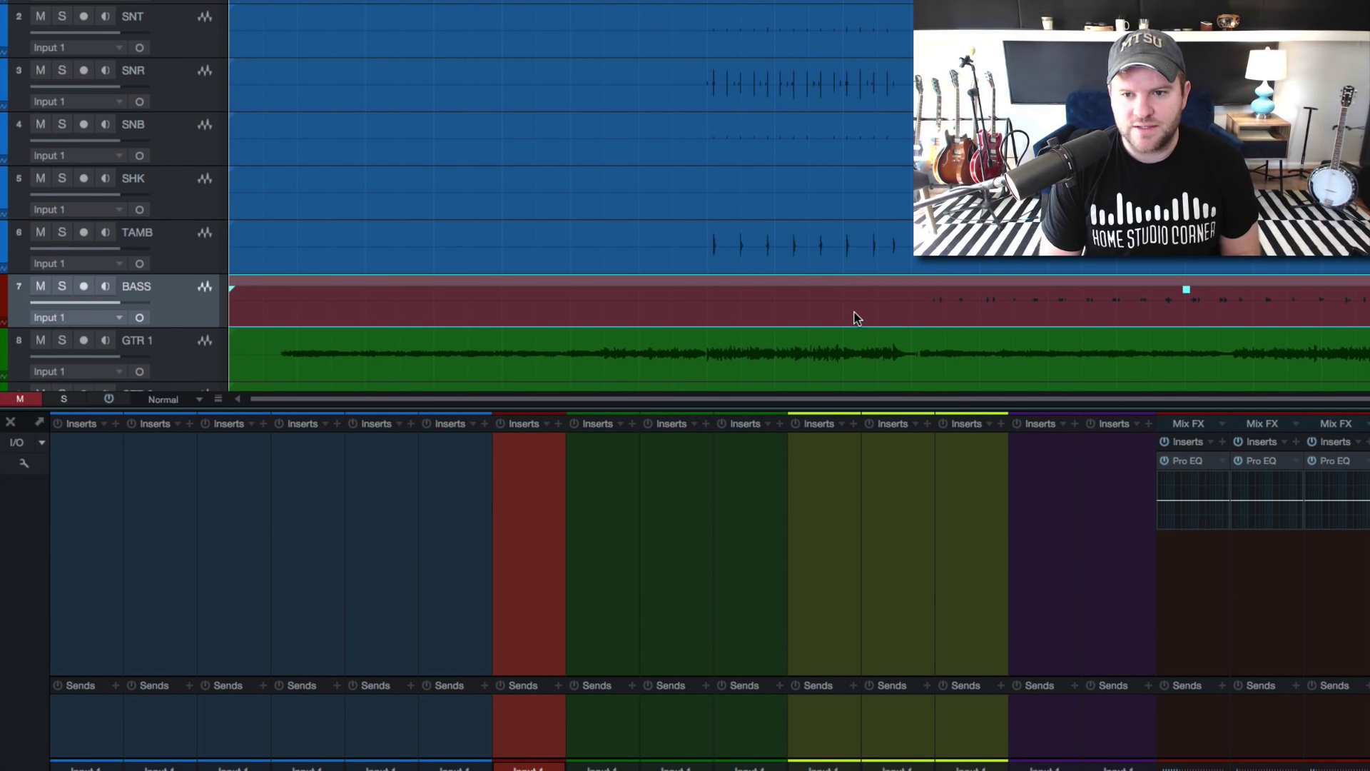
# Step: Raise the BASS event's gain above its original level
pyautogui.hotkey('alt', 'Up')
pyautogui.hotkey('alt', 'Up')
pyautogui.hotkey('alt', 'Up')
pyautogui.hotkey('alt', 'Up')
pyautogui.hotkey('alt', 'Up')
pyautogui.hotkey('alt', 'Up')
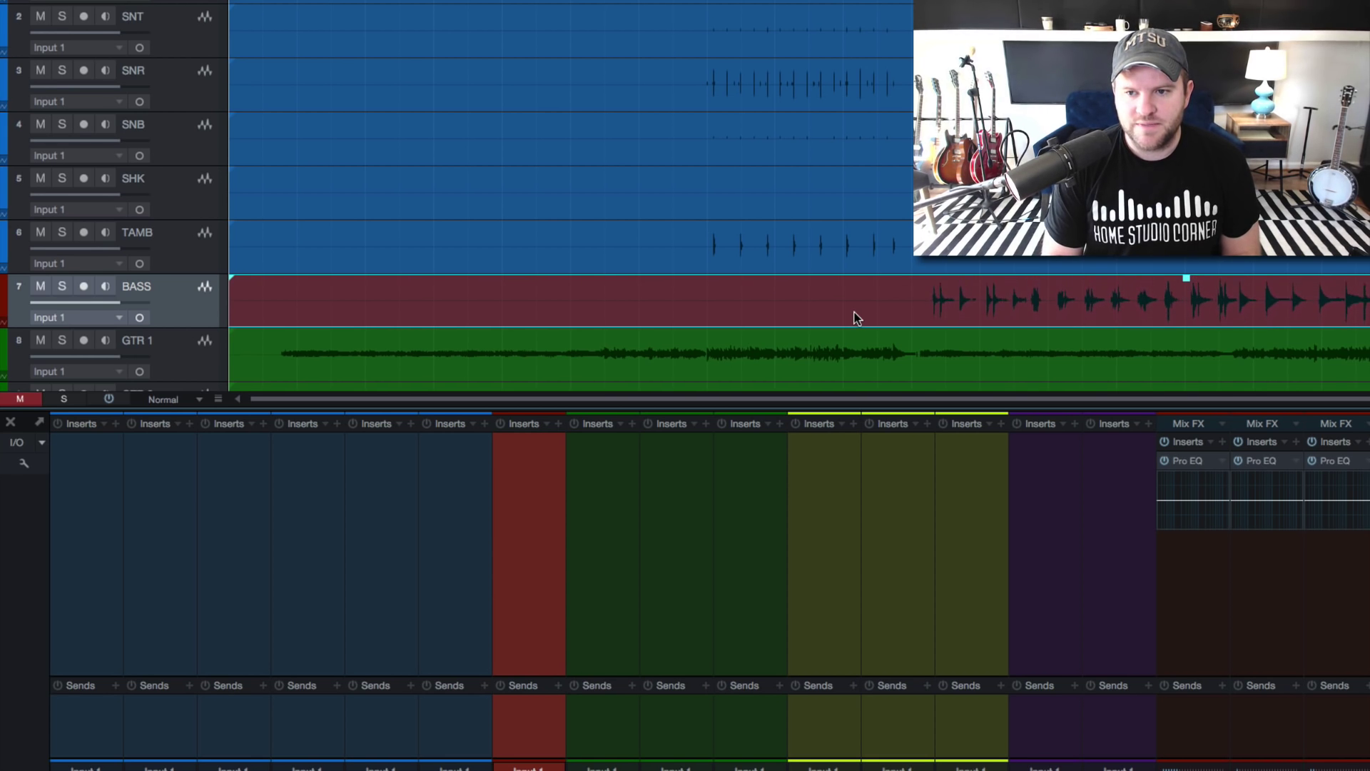
# Step: Bring the BASS event's gain back down and readjust it with the event's gain handle
pyautogui.hotkey('alt', 'Down')
pyautogui.hotkey('alt', 'Down')
pyautogui.hotkey('alt', 'Down')
pyautogui.hotkey('alt', 'Down')
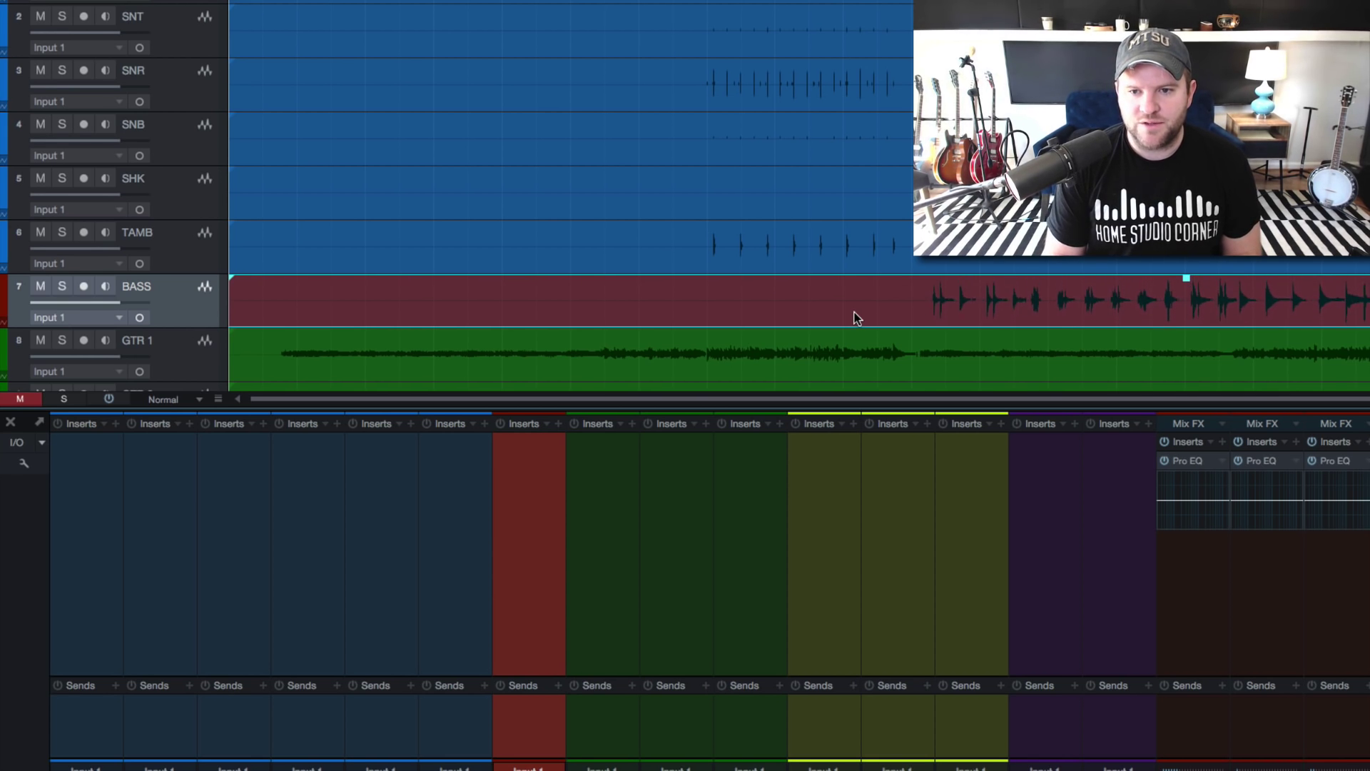
pyautogui.hotkey('alt', 'Down')
pyautogui.hotkey('alt', 'Down')
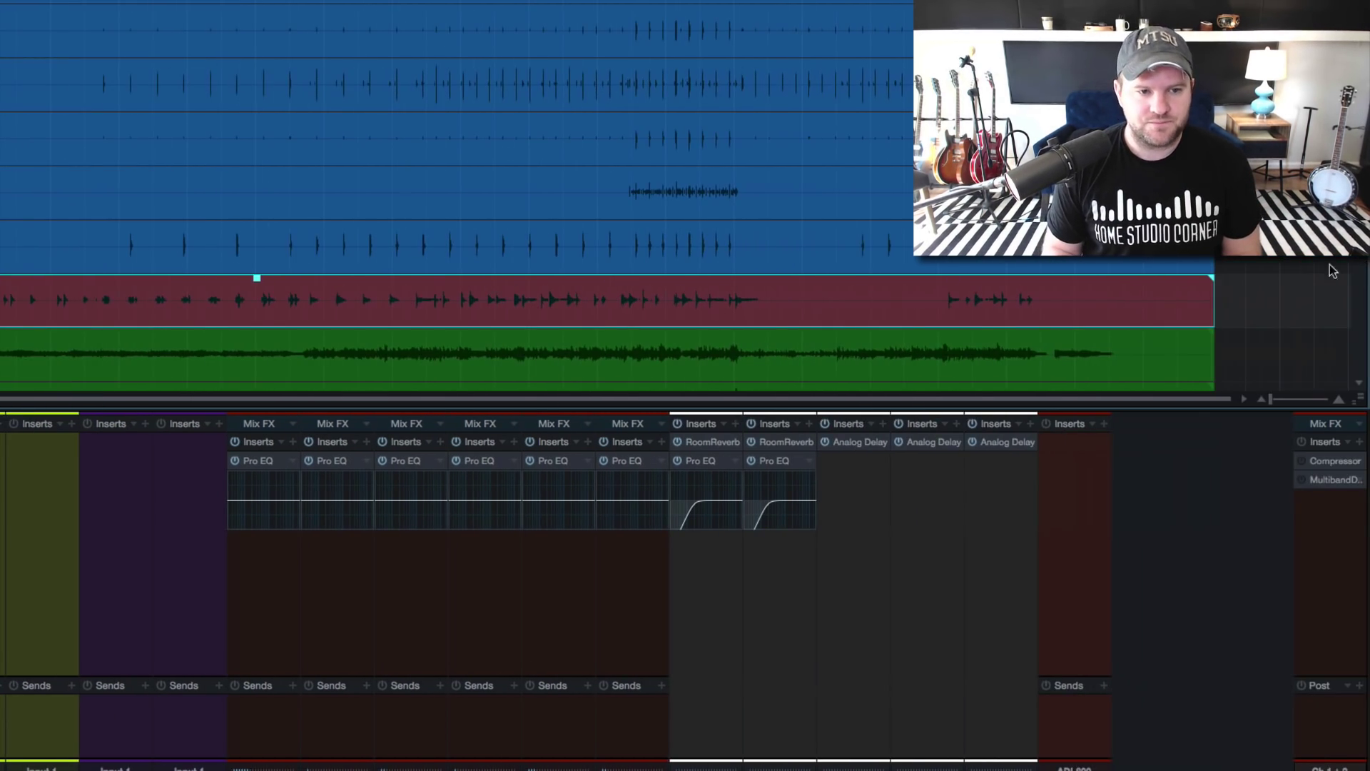
pyautogui.moveTo(256, 289); pyautogui.dragTo(257, 278)
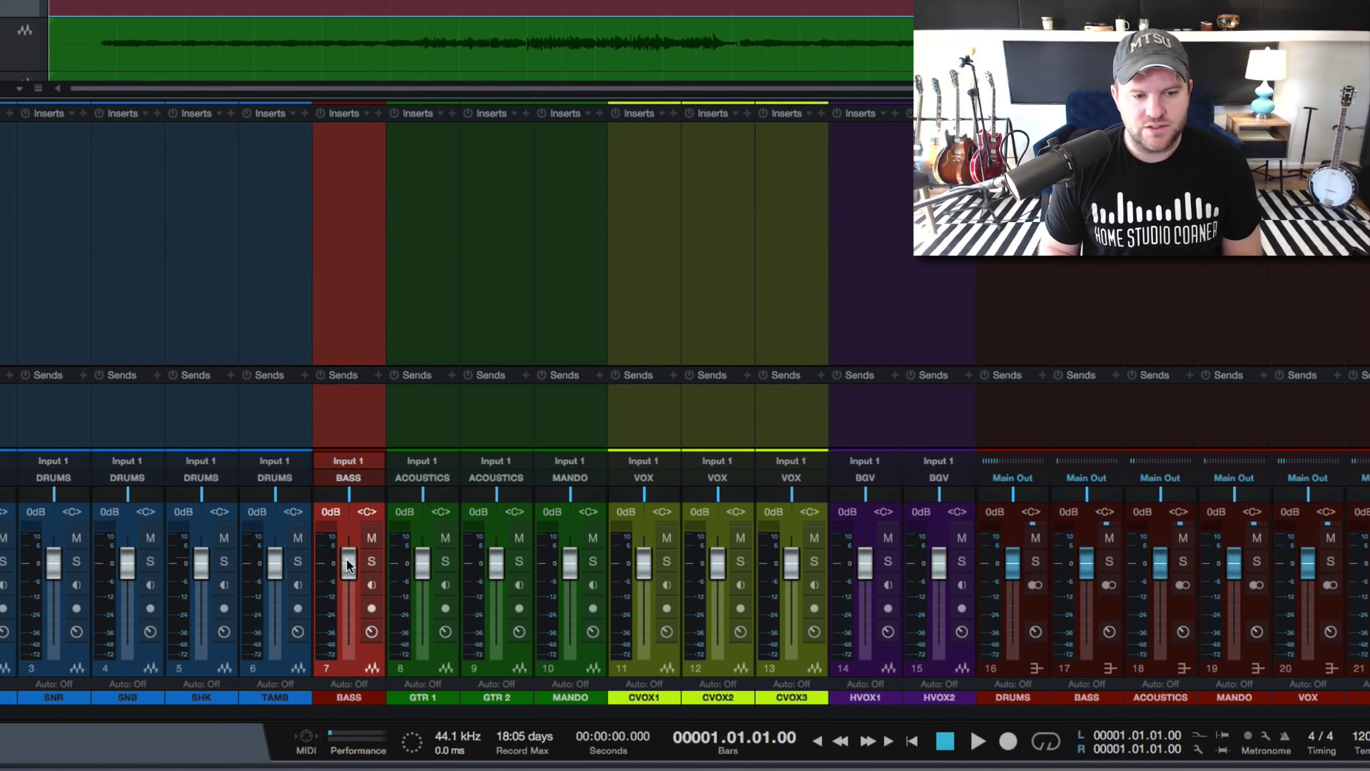
# Step: Raise the BASS channel fader to +10 dB, then return it to 0 dB
pyautogui.moveTo(240, 563); pyautogui.dragTo(240, 538)
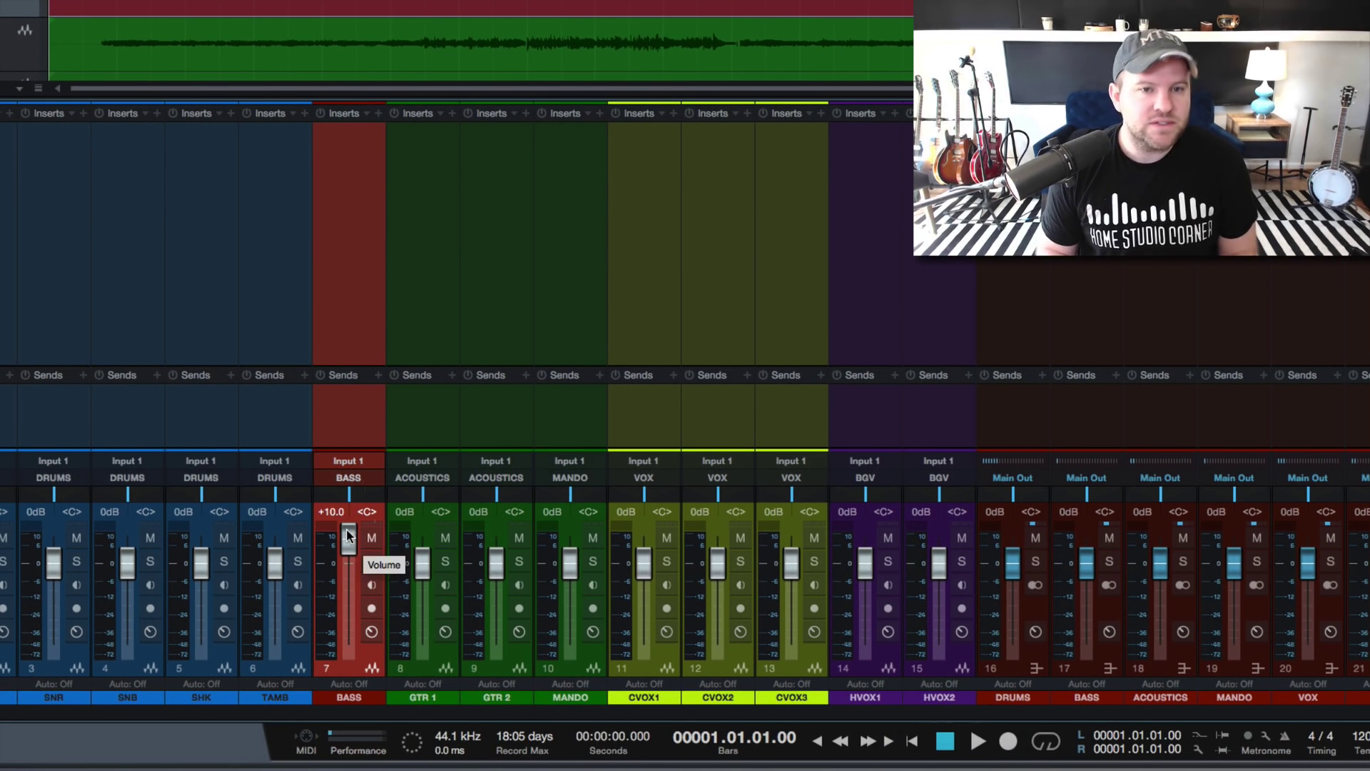
pyautogui.moveTo(347, 527); pyautogui.dragTo(348, 545)
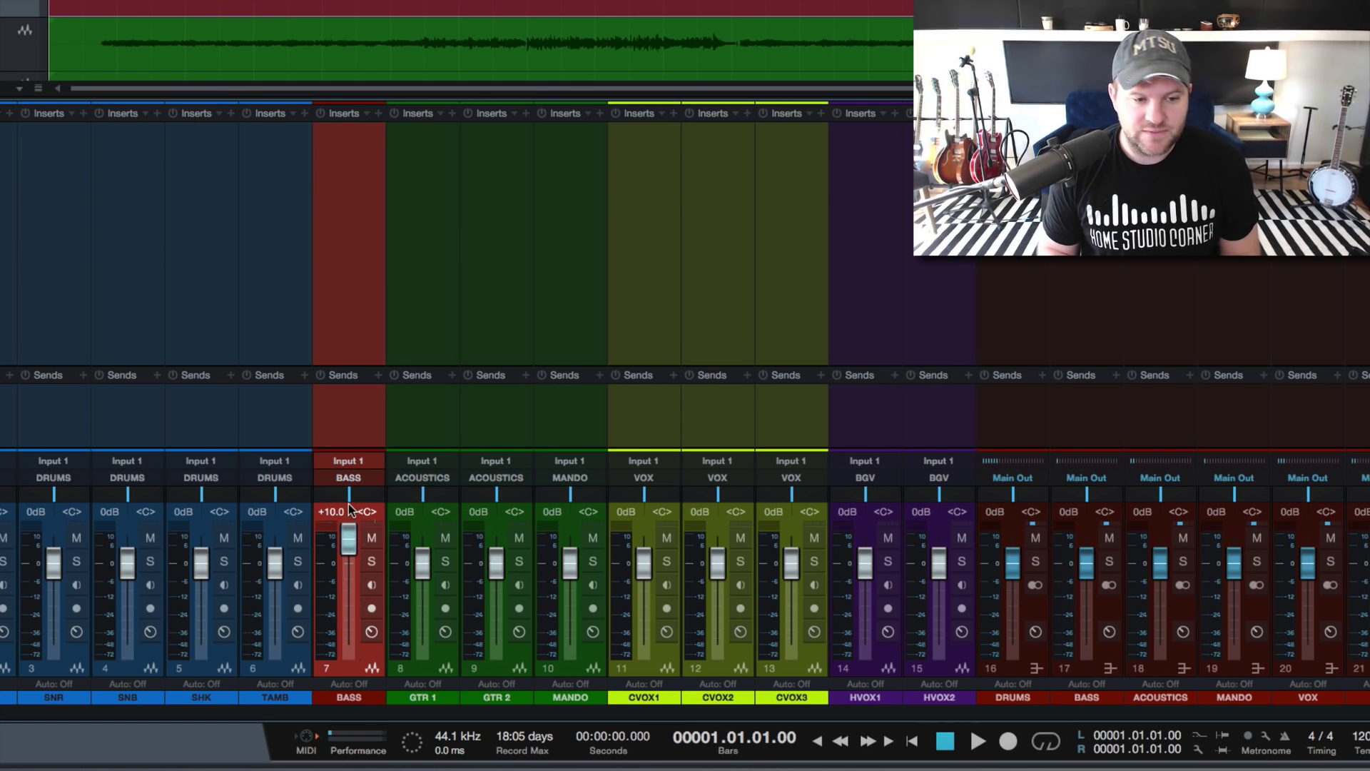
pyautogui.keyDown('alt'); pyautogui.click(348, 546); pyautogui.keyUp('alt')
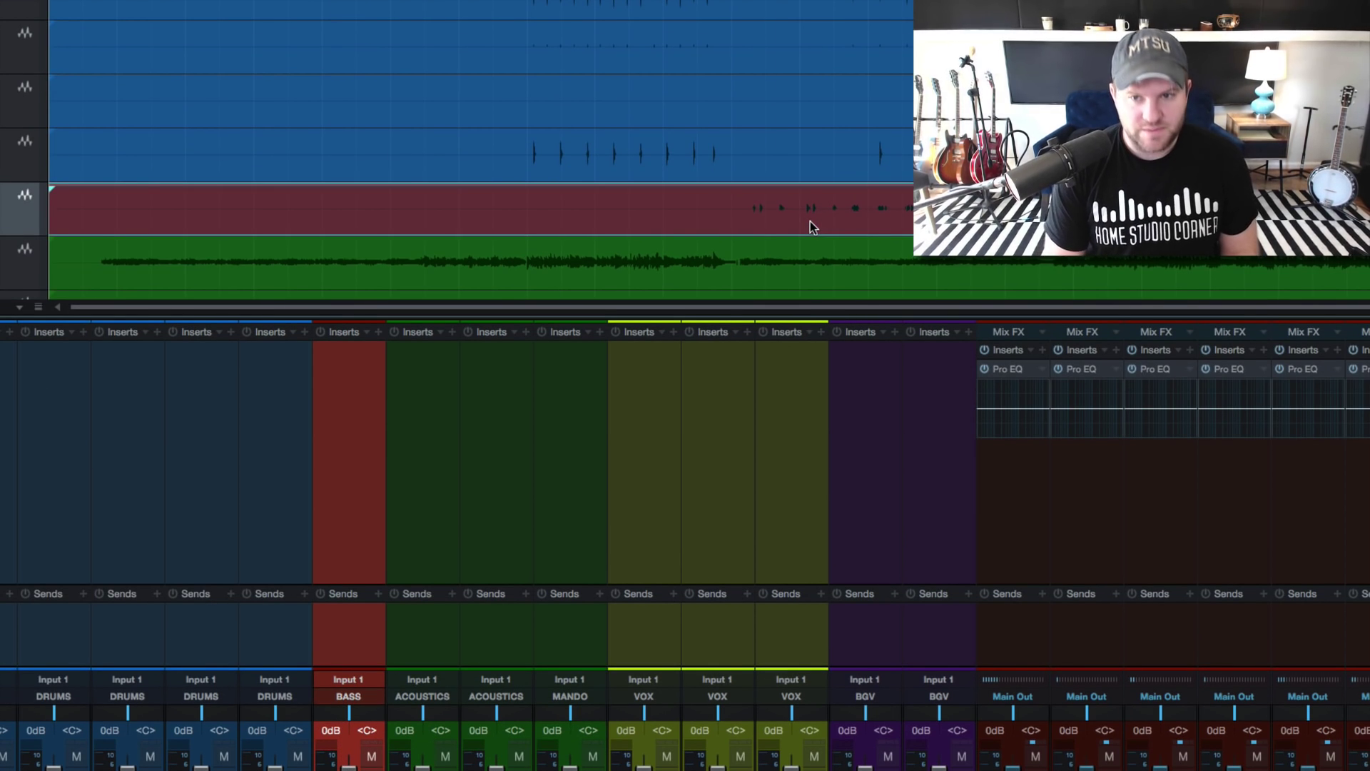
# Step: Examine the commands available for the BASS event alongside its Inspector, then dismiss the command list
pyautogui.press('space')
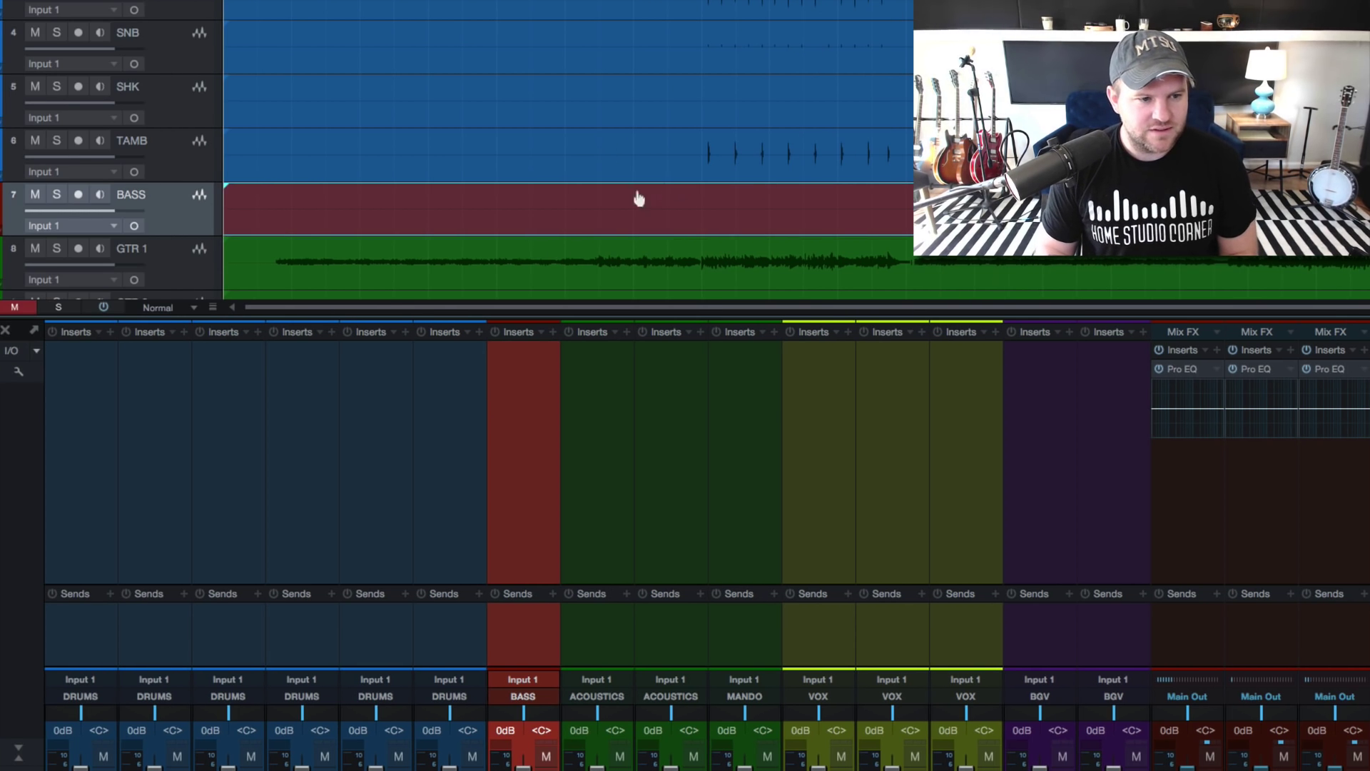
pyautogui.rightClick(479, 188)
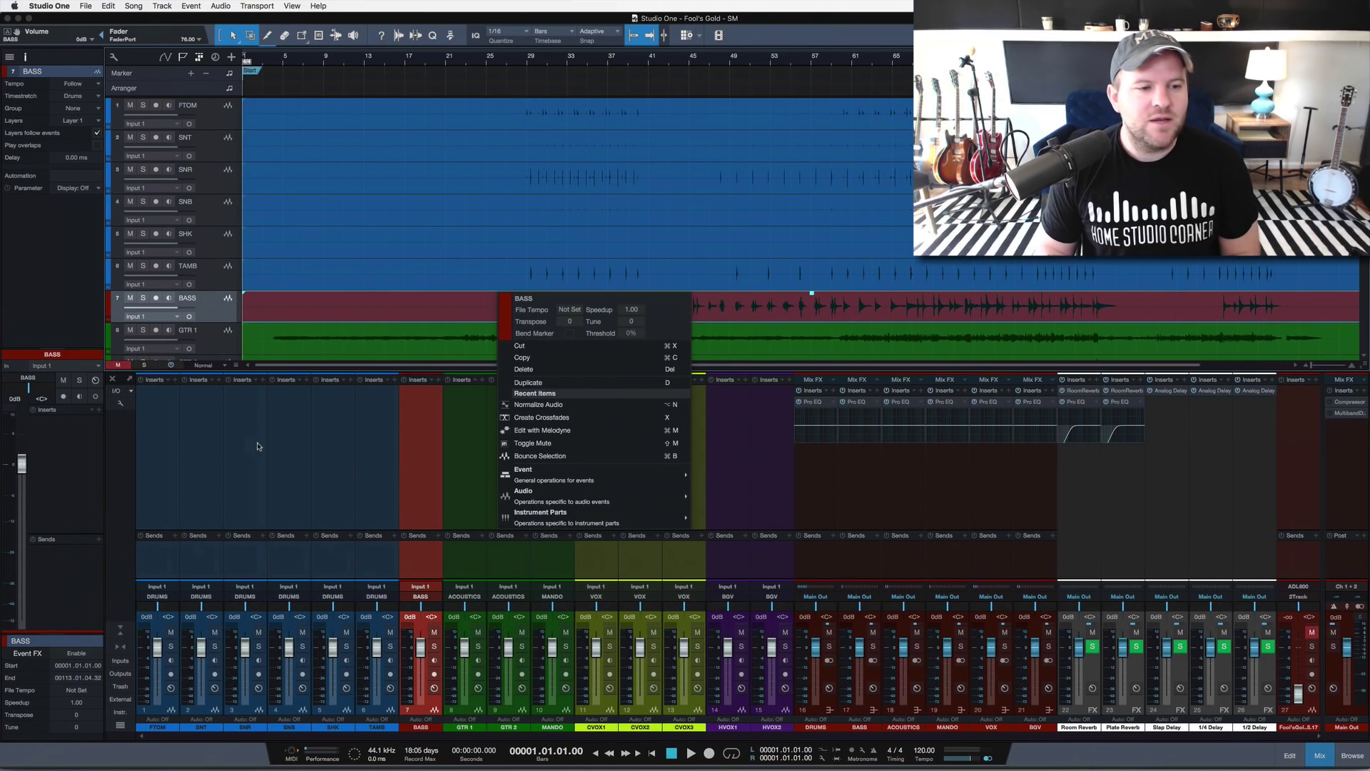
pyautogui.click(171, 440)
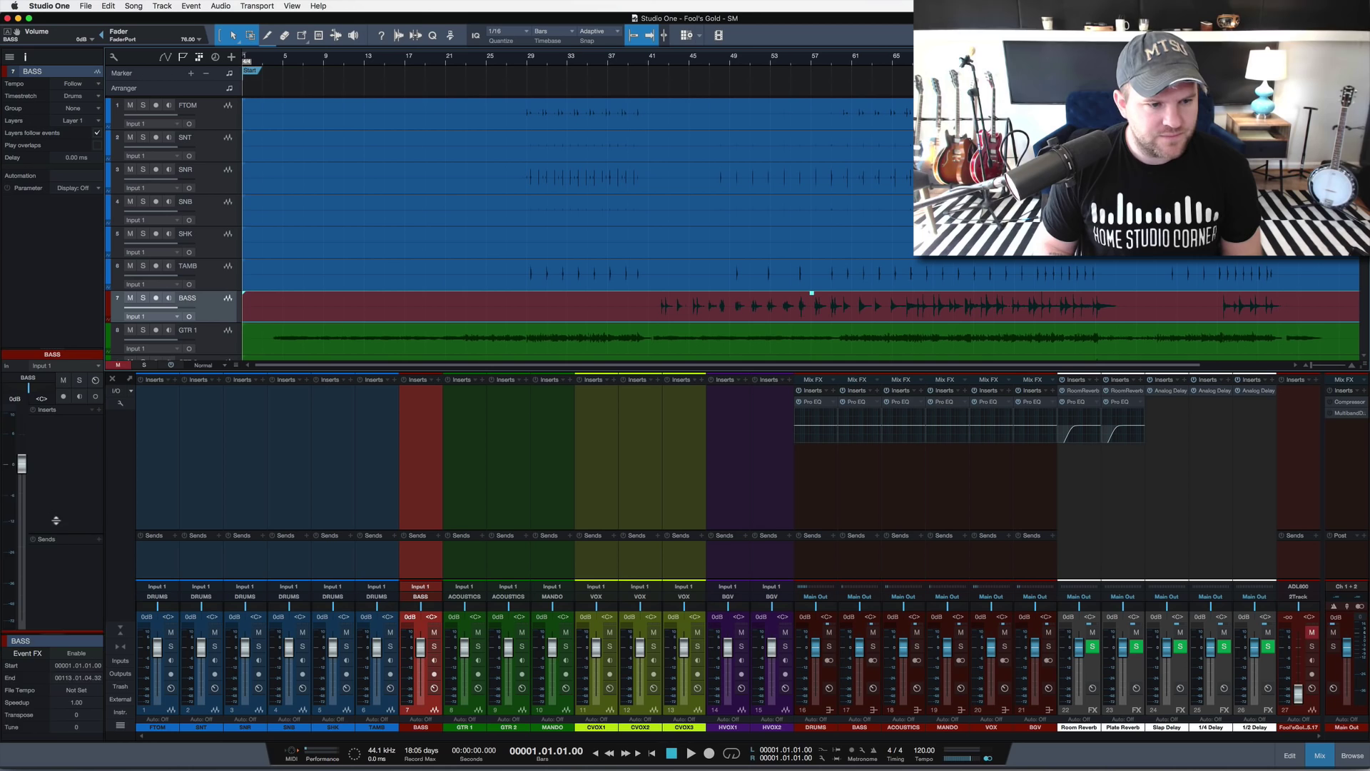
# Step: Turn off Normalize for the BASS event and hide the Inspector
pyautogui.moveTo(55, 520); pyautogui.dragTo(56, 513)
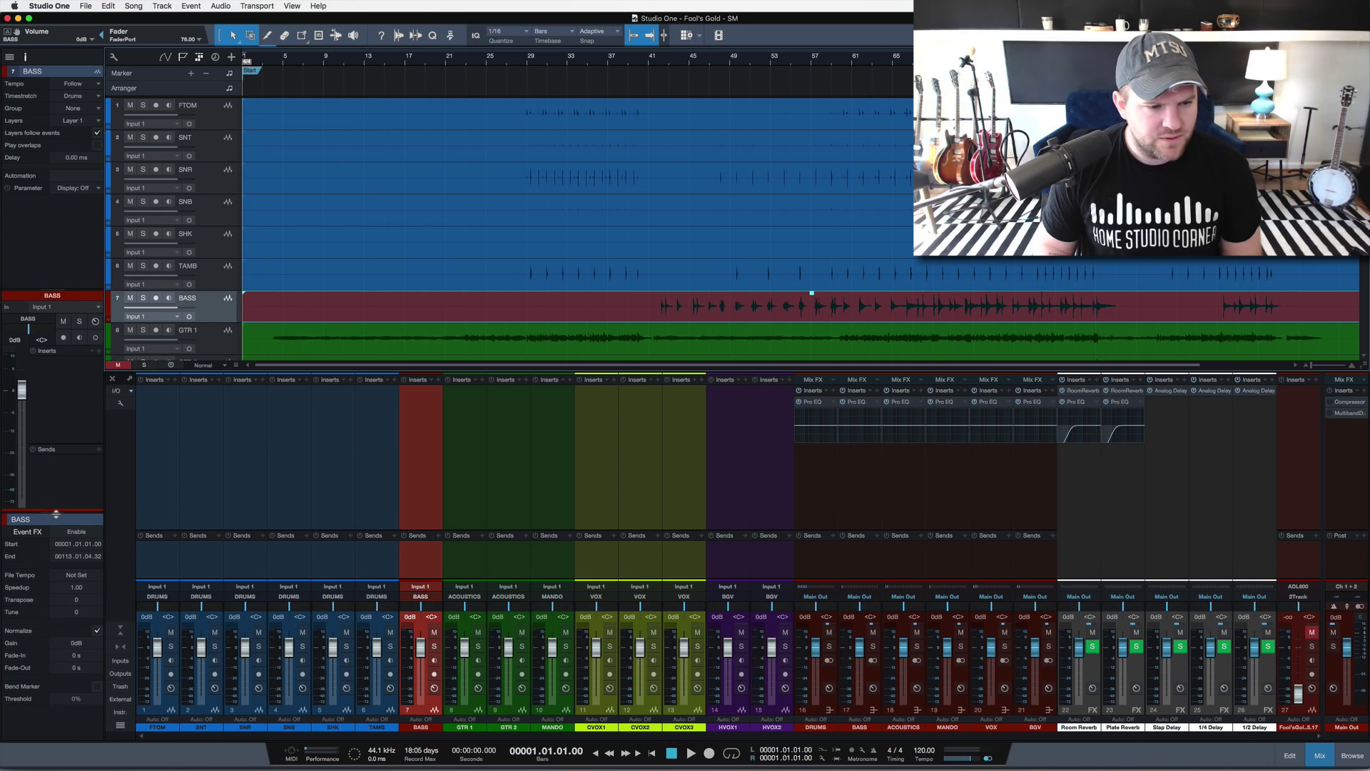
pyautogui.click(98, 631)
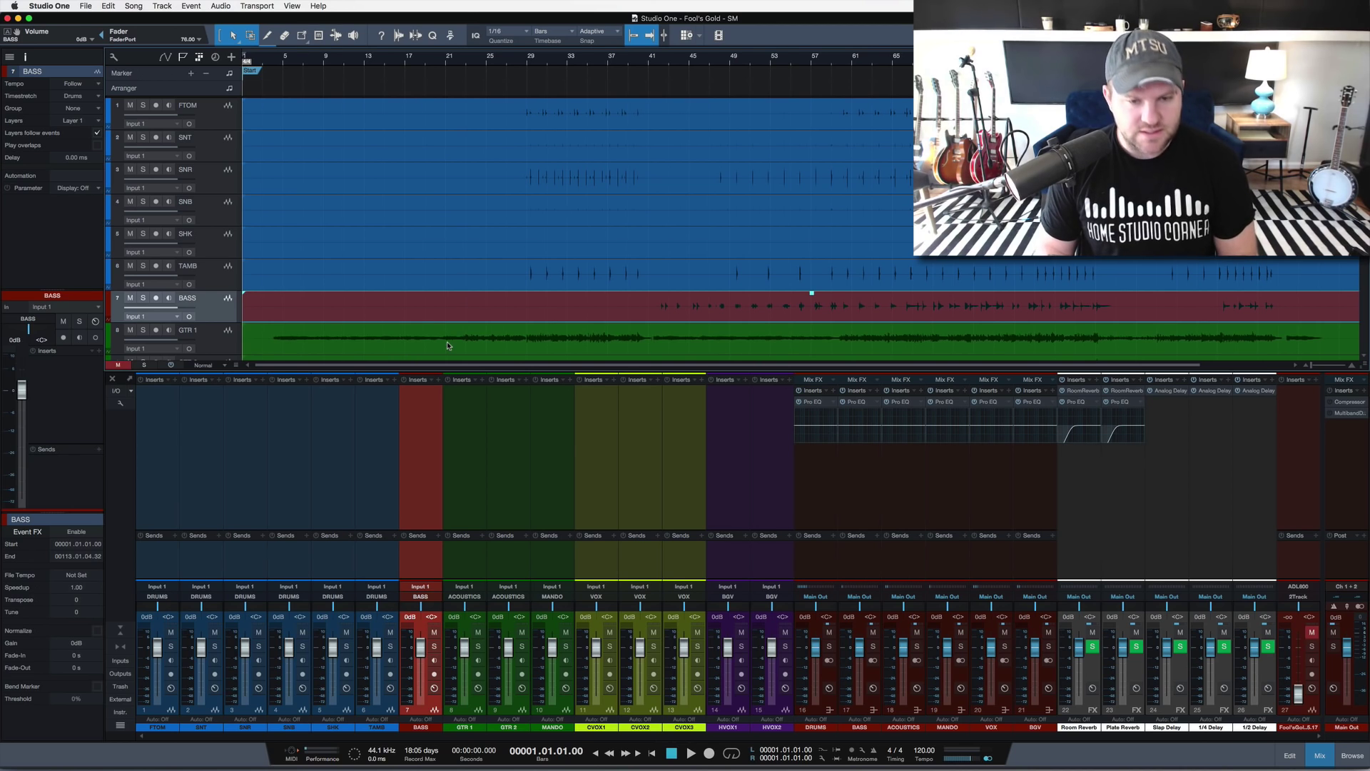
pyautogui.press('F4')
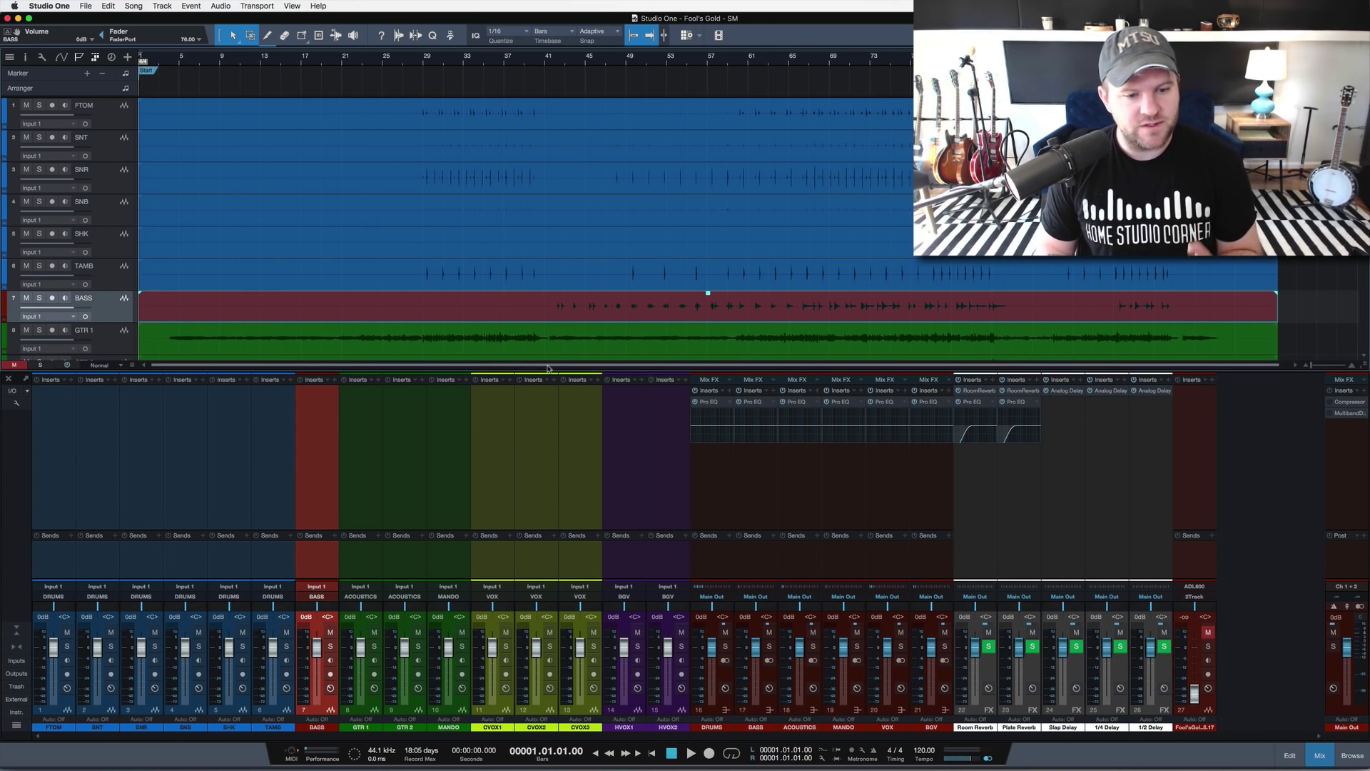
# Step: Select all track channels from FTOM to HVOX2 and pull their faders fully down together
pyautogui.click(674, 566)
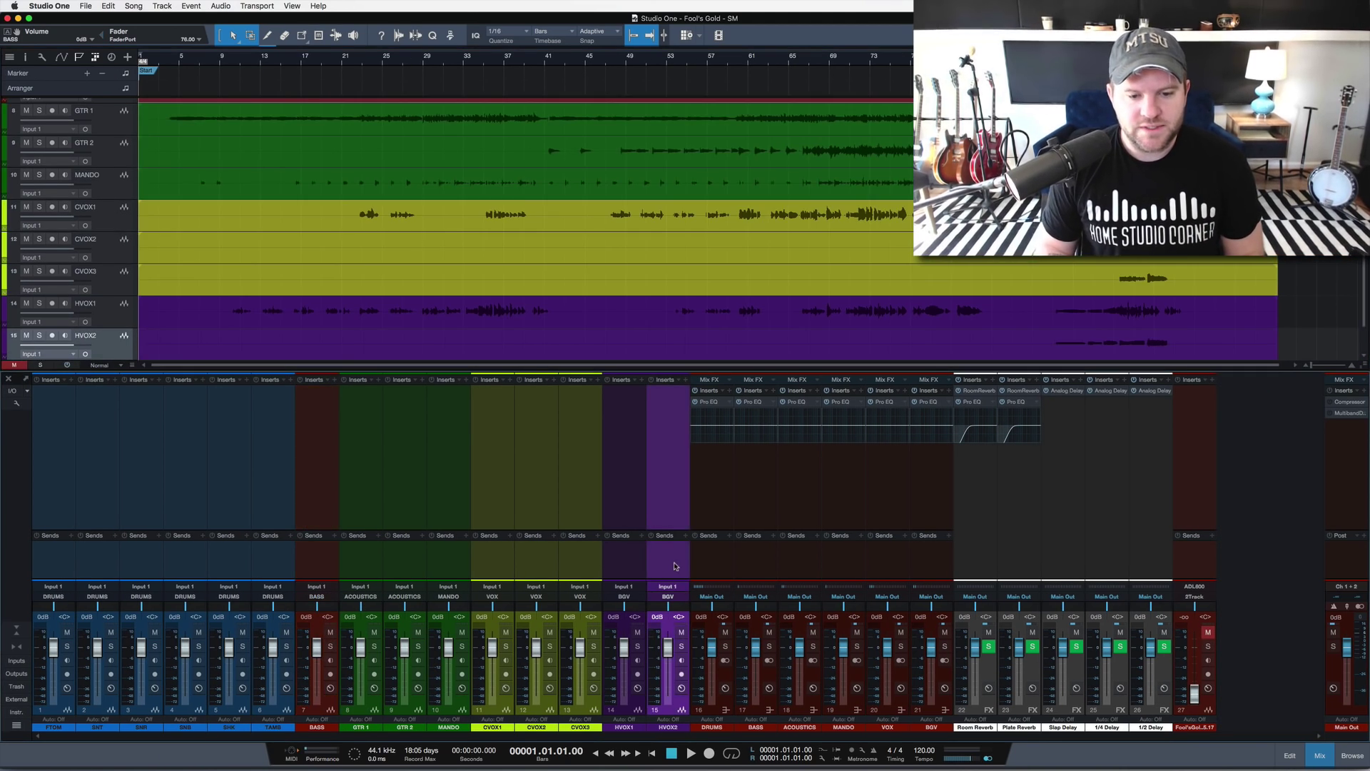
pyautogui.click(51, 561)
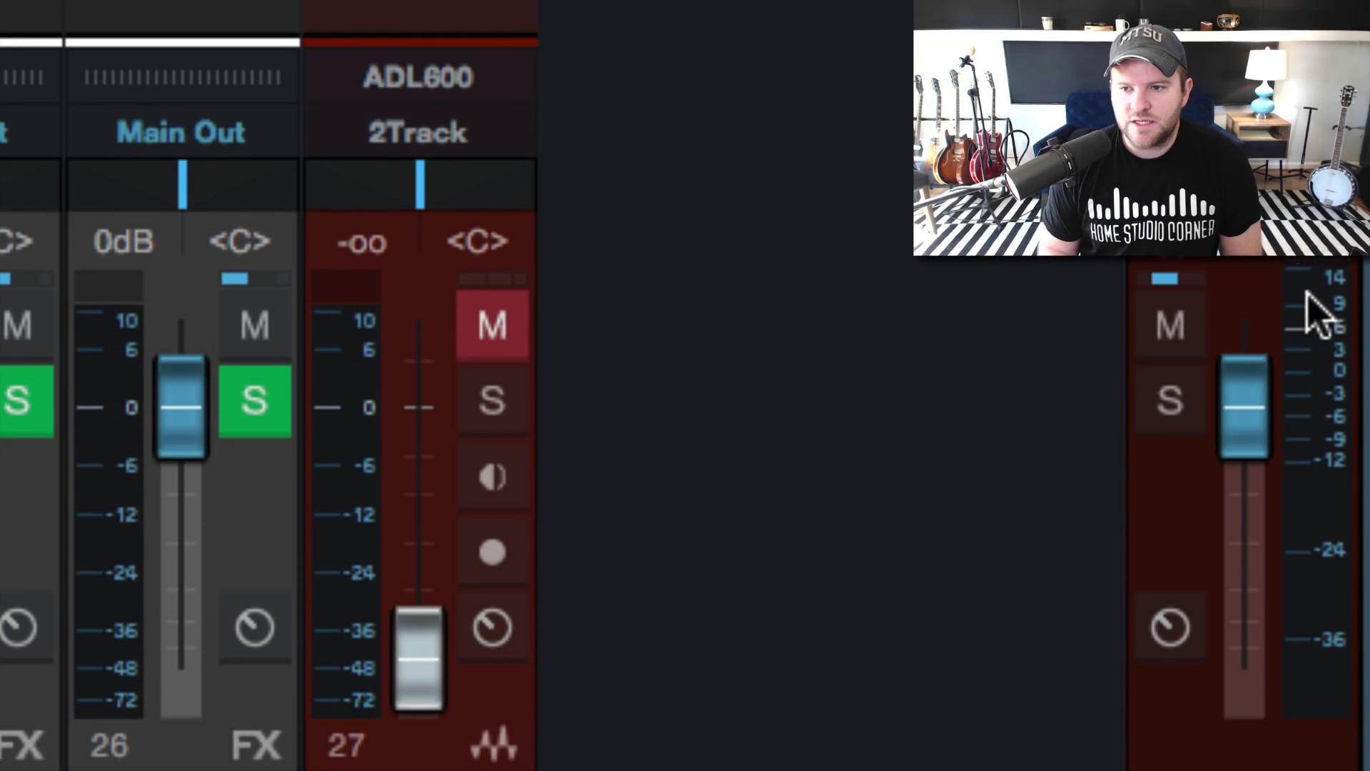
# Step: Switch the Main Out meter to the scale that reaches 20 dB and inspect its 0 dB mark and headroom
pyautogui.rightClick(1308, 293)
pyautogui.click(1118, 394)
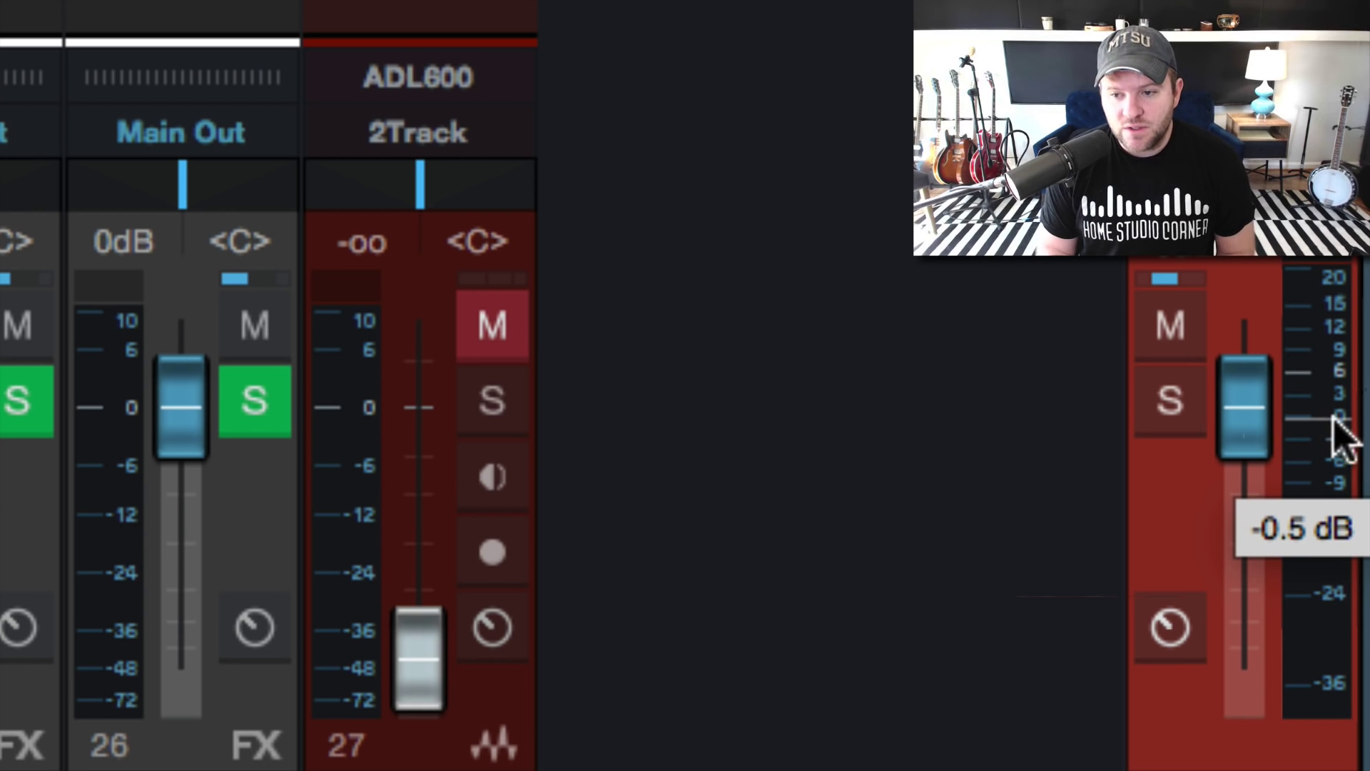
pyautogui.moveTo(1334, 435); pyautogui.dragTo(1312, 274)
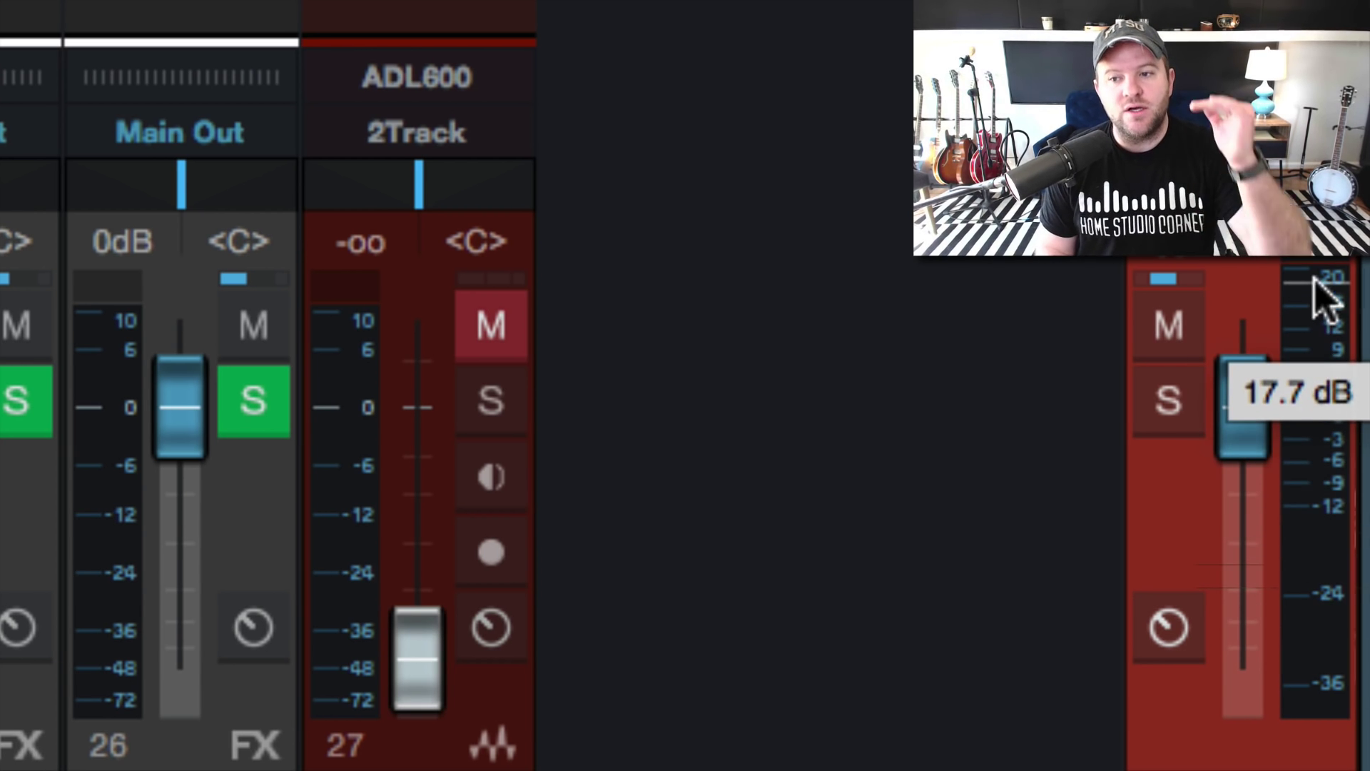
pyautogui.moveTo(1334, 349); pyautogui.dragTo(1297, 428)
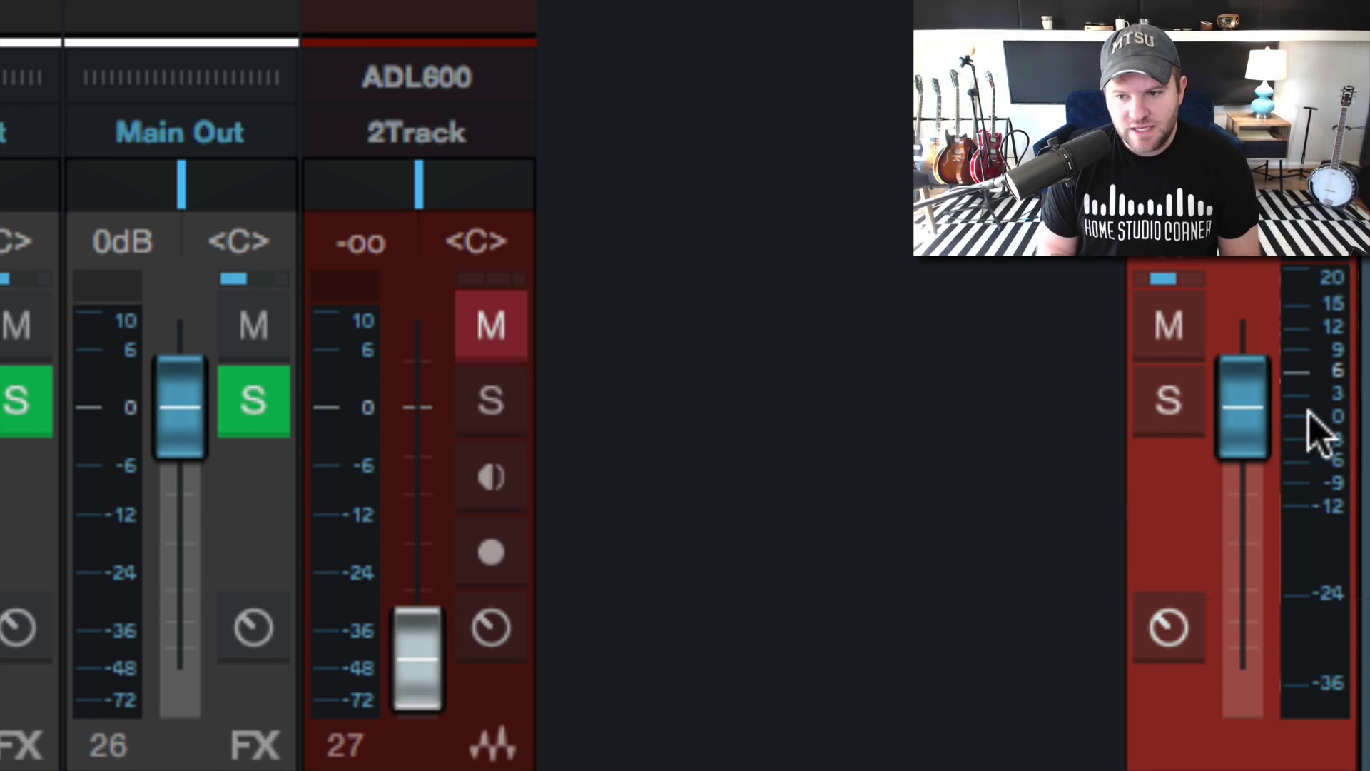
pyautogui.moveTo(1320, 431); pyautogui.dragTo(1297, 429)
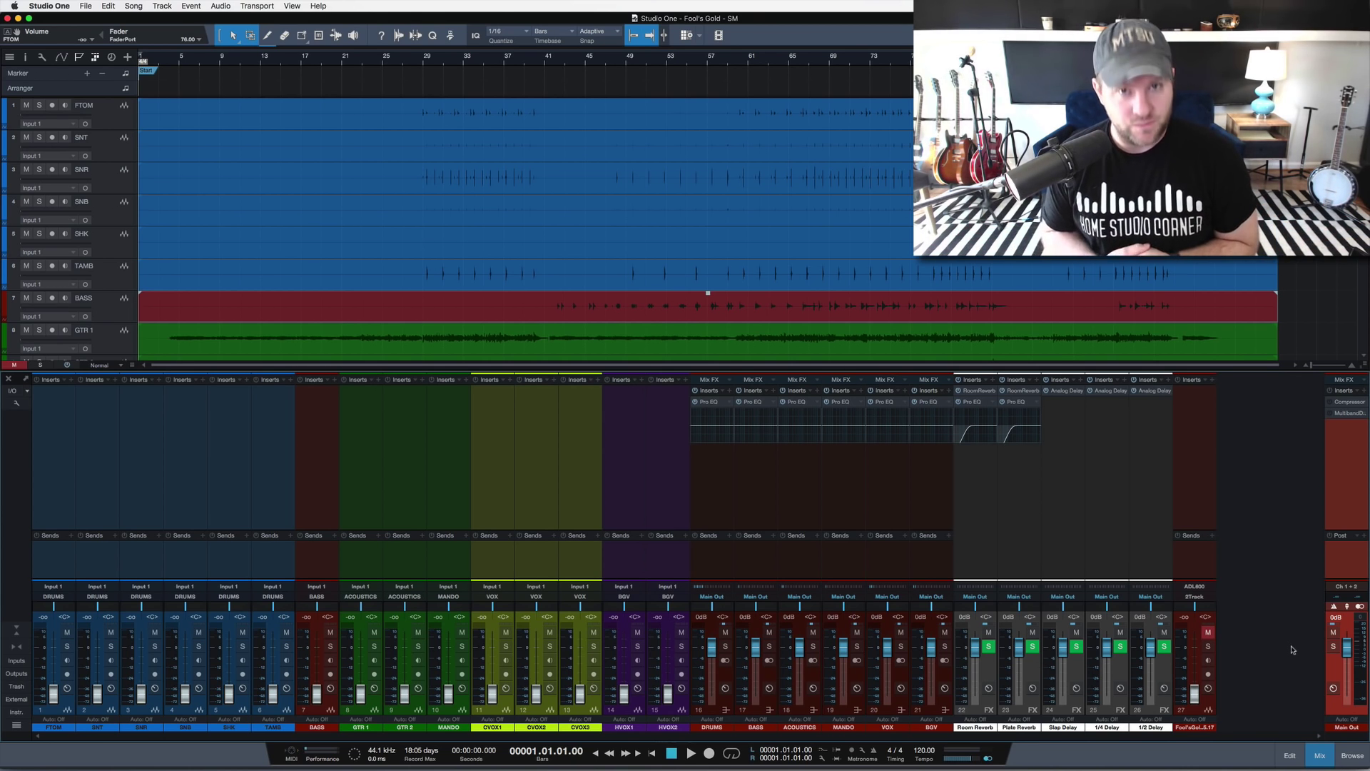
# Step: Raise the faders of all tracks from FTOM to HVOX2 together to -14.0 dB and move the Start marker to about bar 4
pyautogui.click(658, 566)
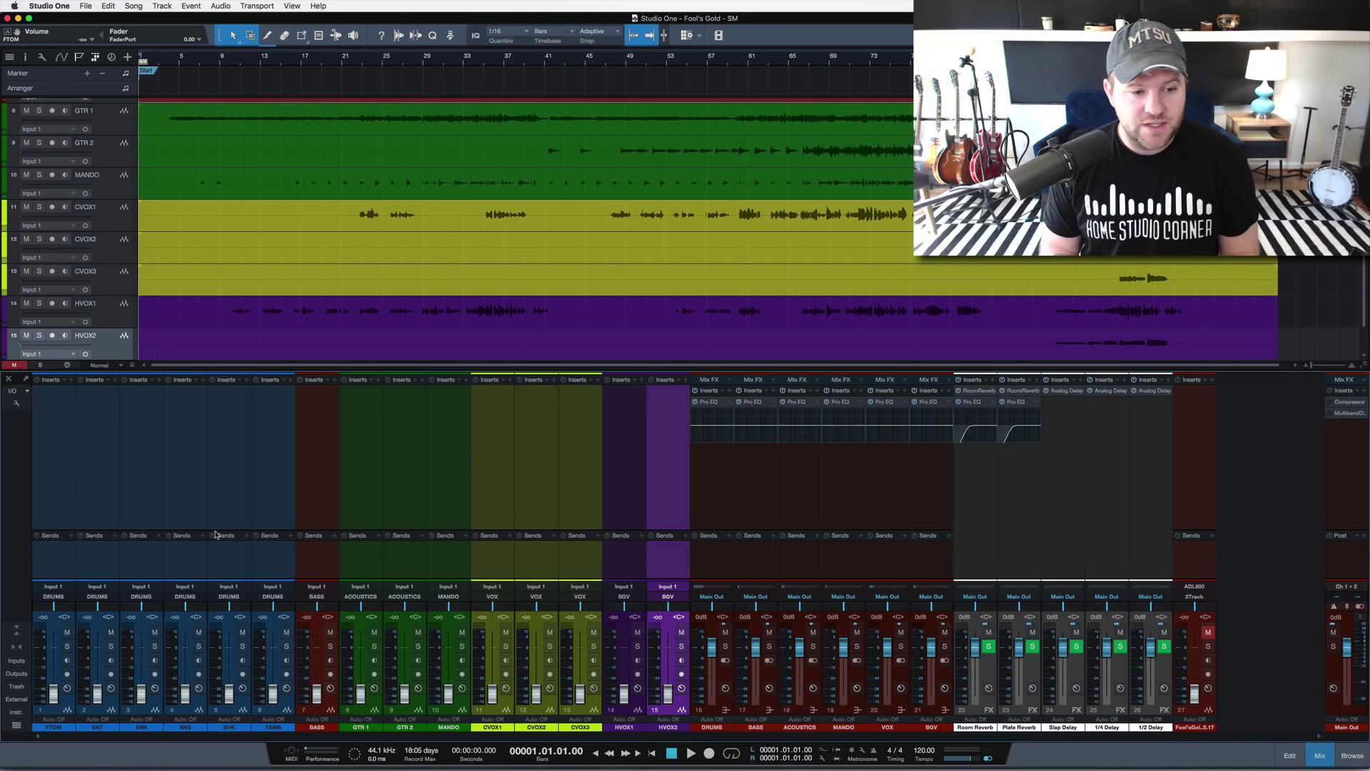
pyautogui.keyDown('shift'); pyautogui.click(71, 557); pyautogui.keyUp('shift')
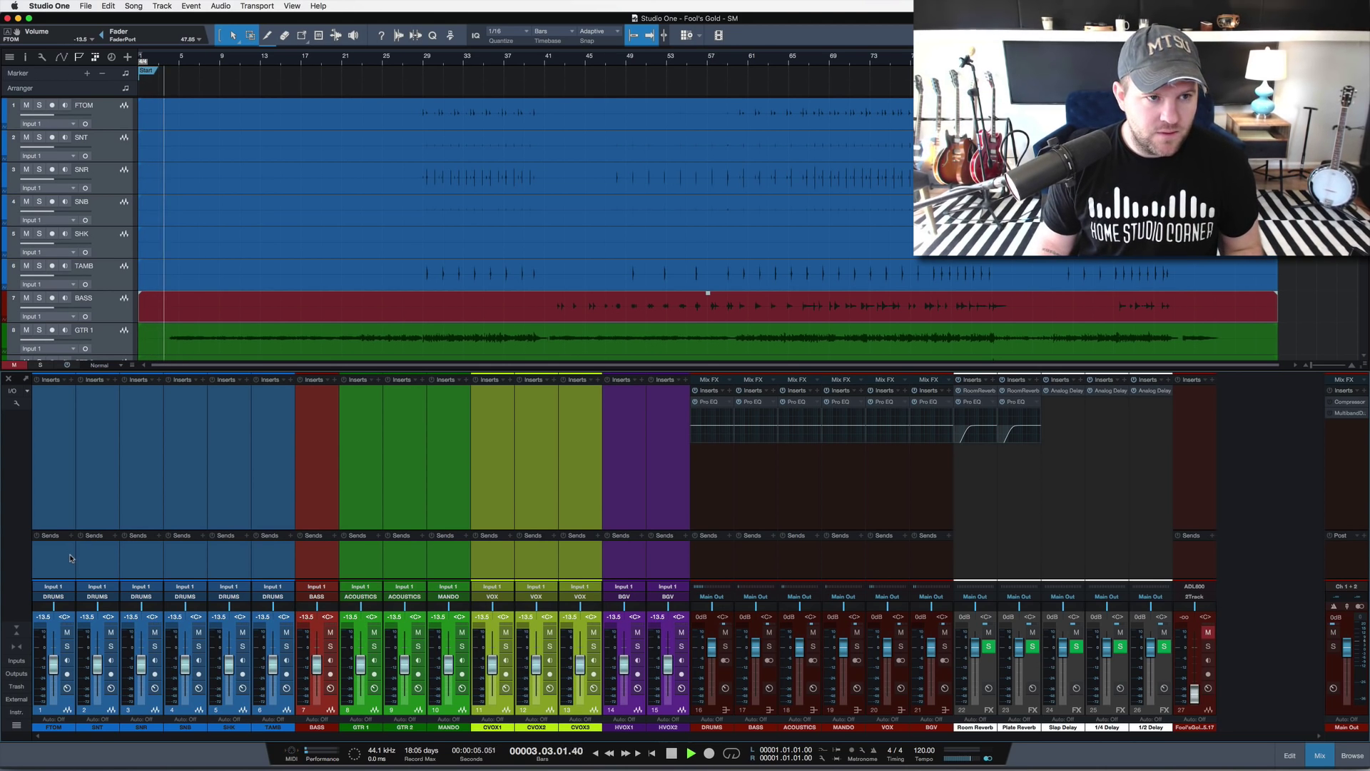
pyautogui.moveTo(148, 72); pyautogui.dragTo(179, 74)
# Step: Raise GTR 1, GTR 2 and MANDO together to about +0.6 dB and pan GTR 1 to R13
pyautogui.click(360, 556)
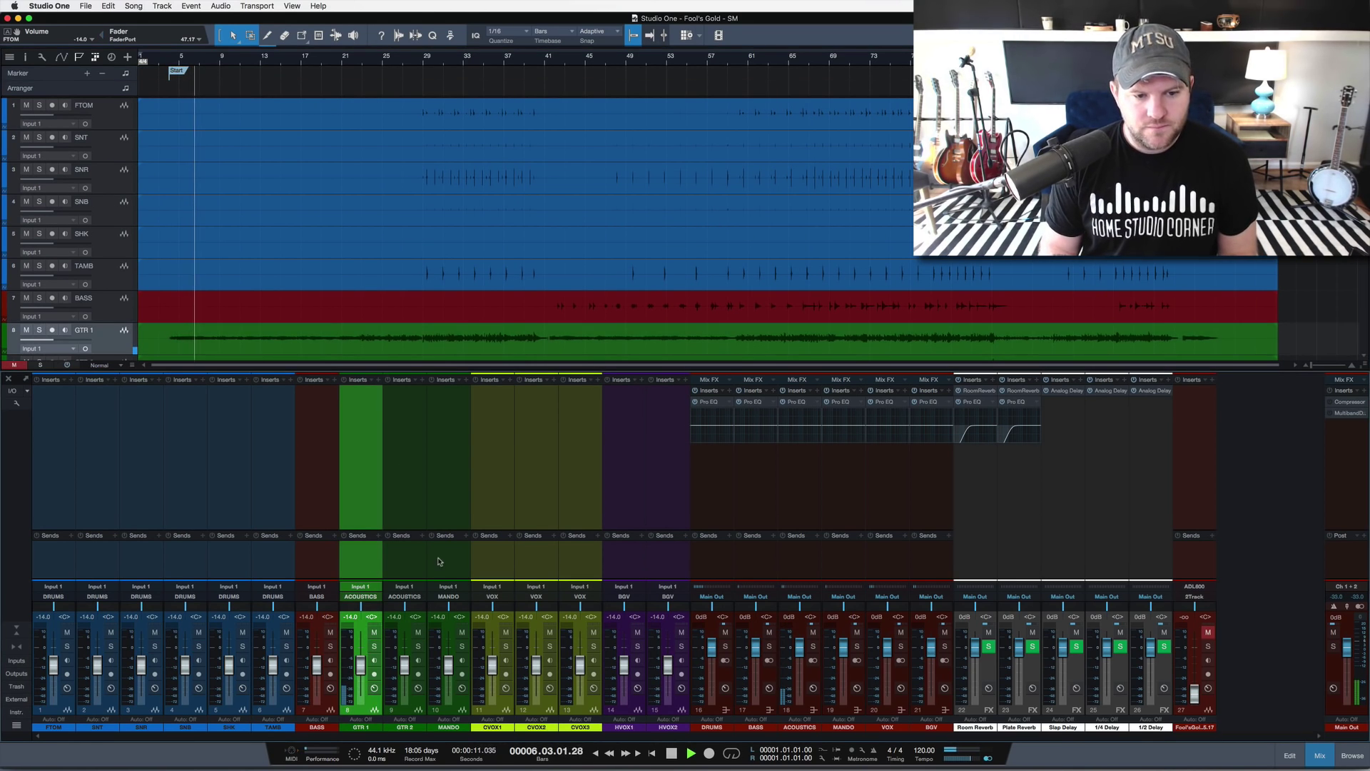
pyautogui.keyDown('shift'); pyautogui.click(438, 560); pyautogui.keyUp('shift')
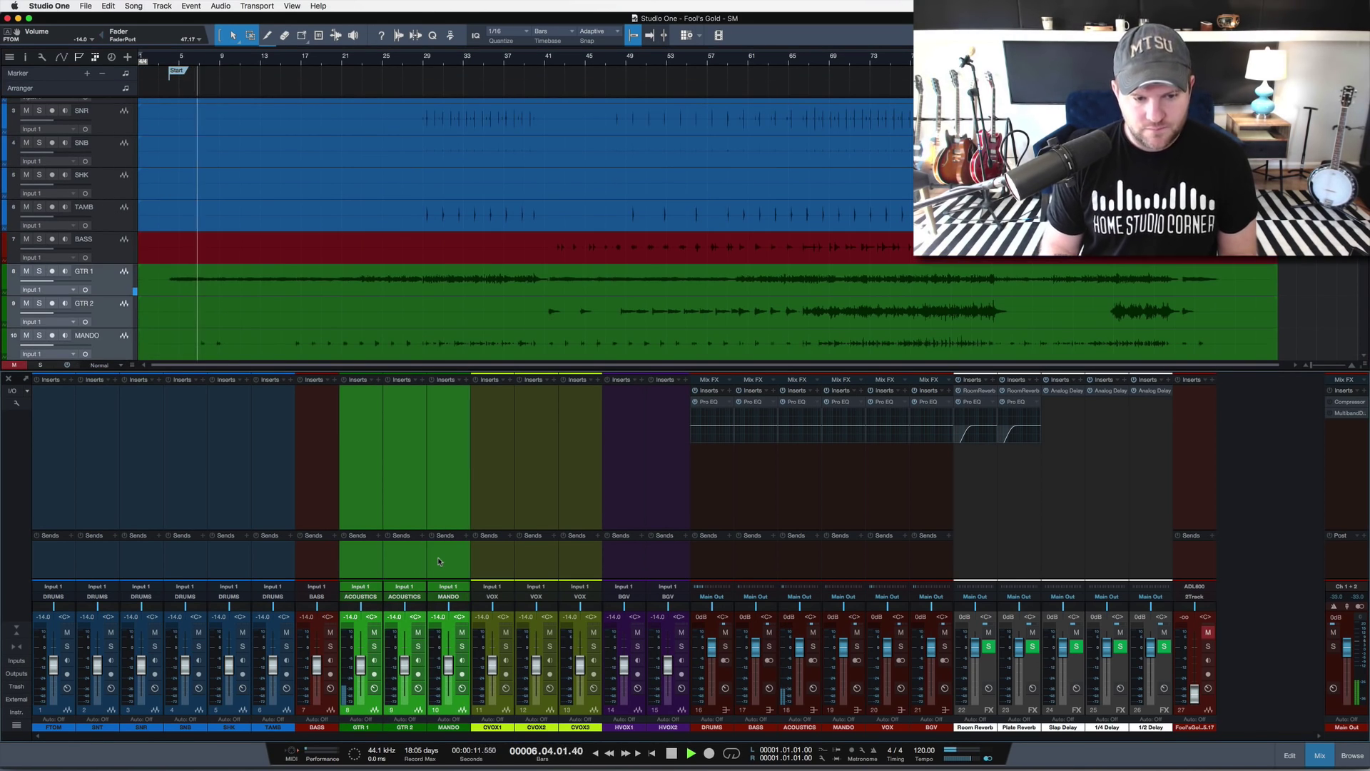
pyautogui.click(365, 574)
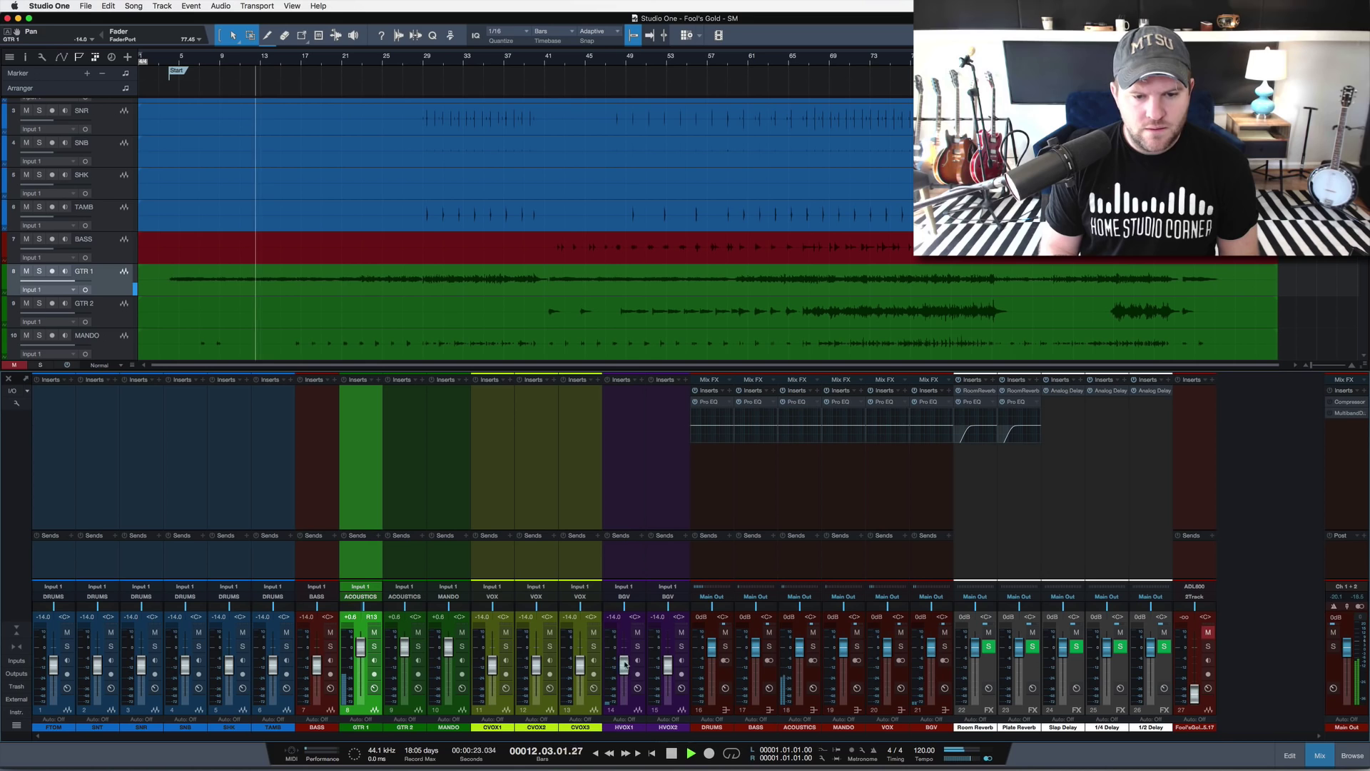
# Step: Raise the HVOX1 fader to -2.1 dB and reduce the track height to Small
pyautogui.moveTo(624, 664); pyautogui.dragTo(625, 651)
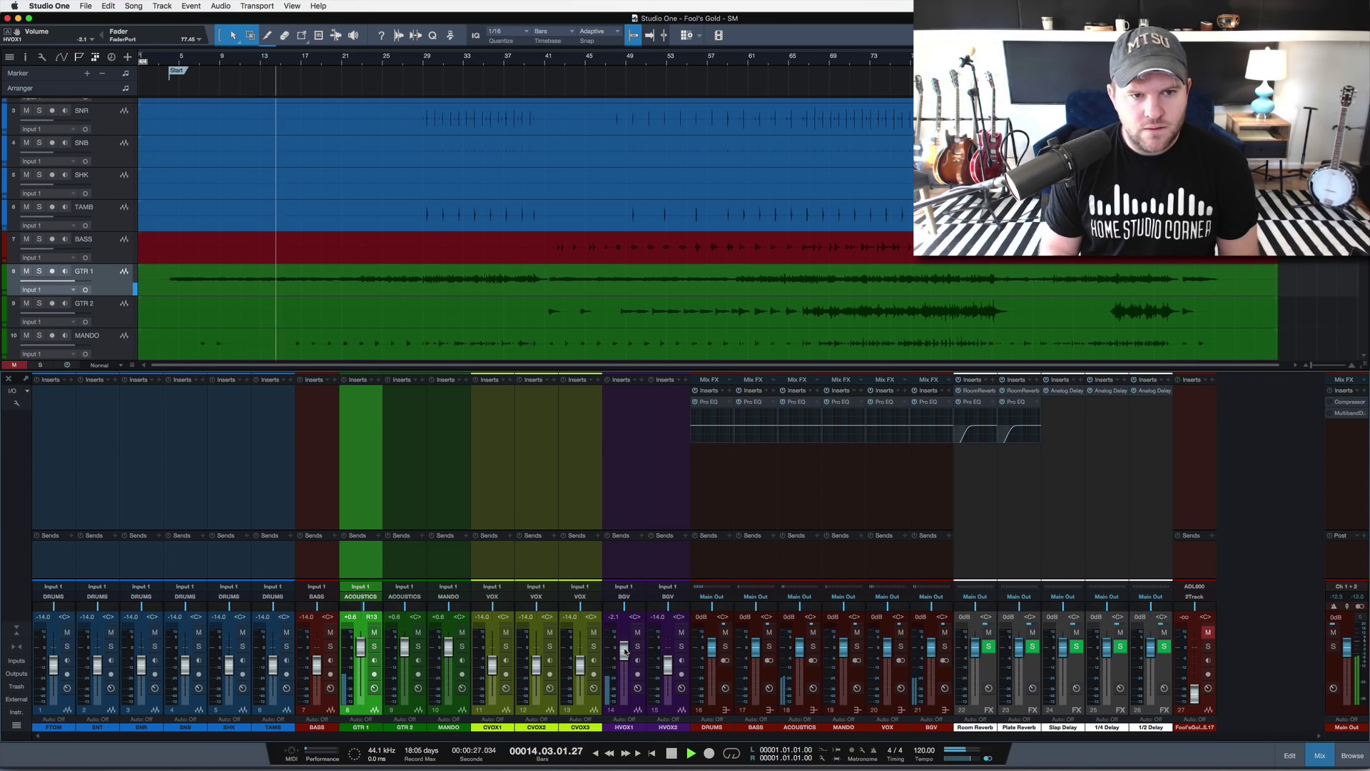
pyautogui.hotkey('alt', 'w')
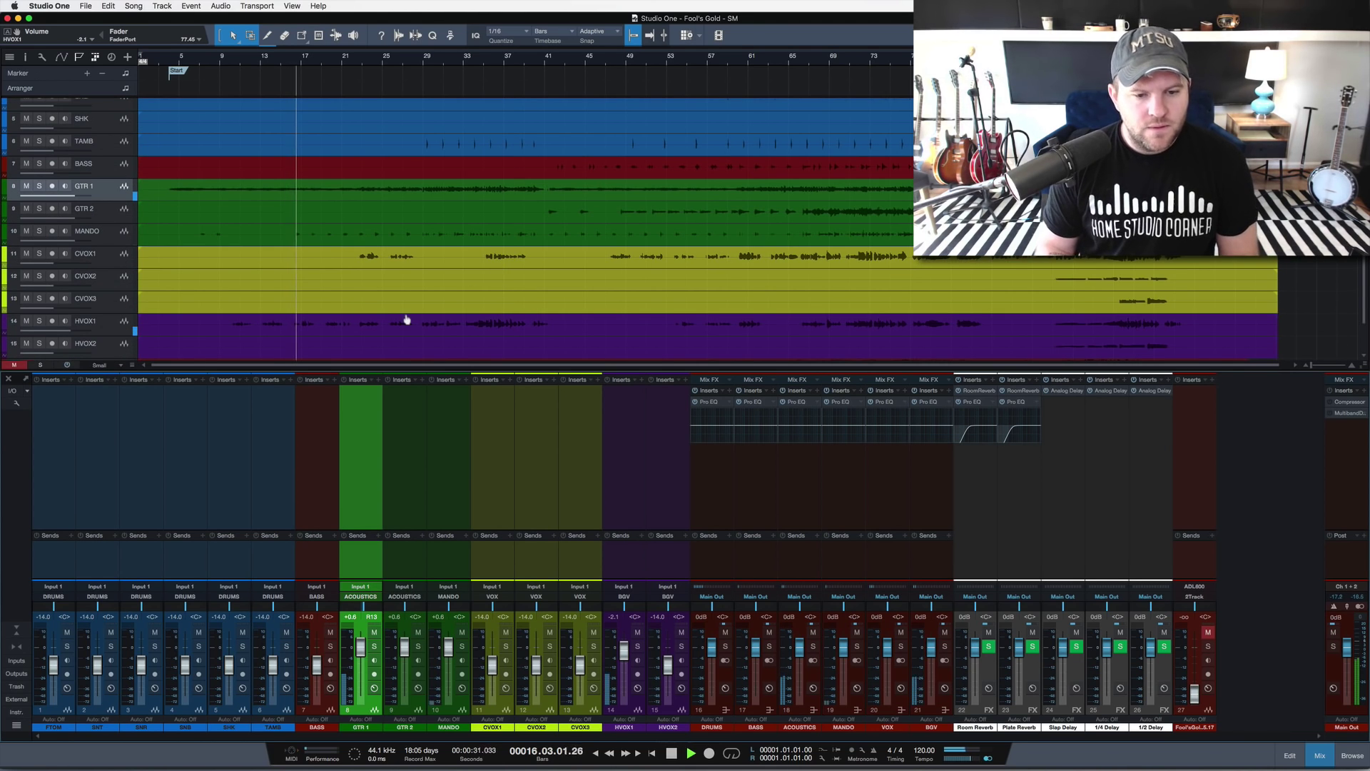
# Step: Select the MANDO channel and solo GTR 1 briefly during playback, then unsolo it
pyautogui.click(448, 571)
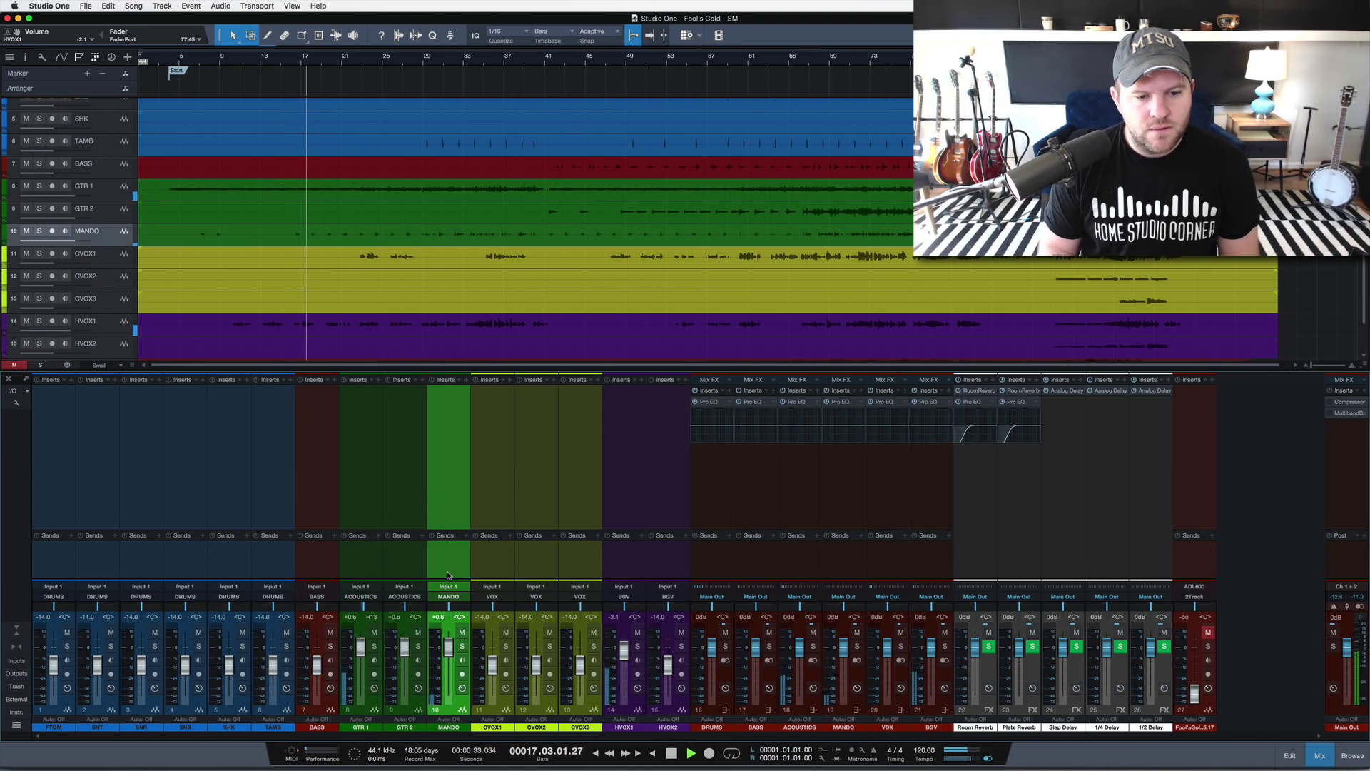
pyautogui.click(375, 645)
pyautogui.click(374, 646)
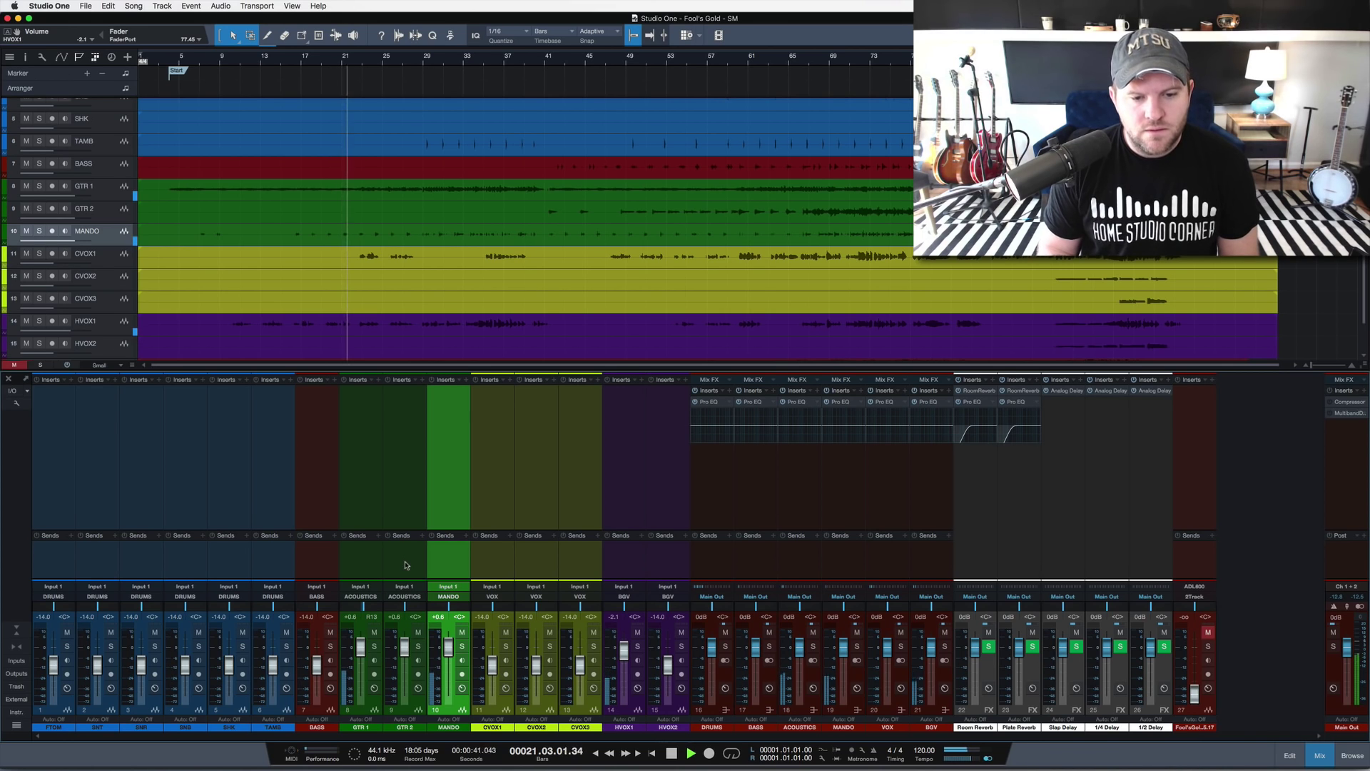
# Step: Recolor the HVOX1 and HVOX2 tracks turquoise
pyautogui.click(628, 562)
pyautogui.keyDown('shift'); pyautogui.click(662, 564); pyautogui.keyUp('shift')
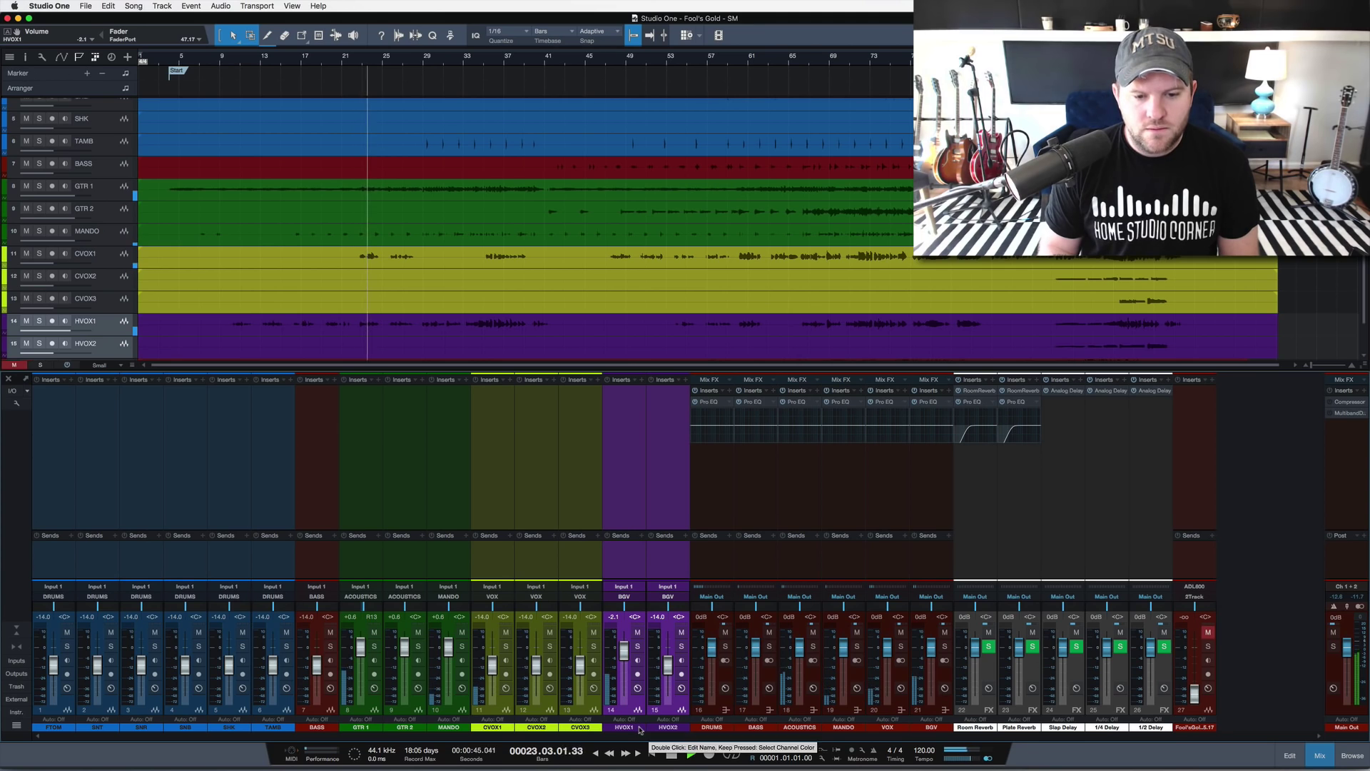
pyautogui.click(638, 724)
pyautogui.click(706, 621)
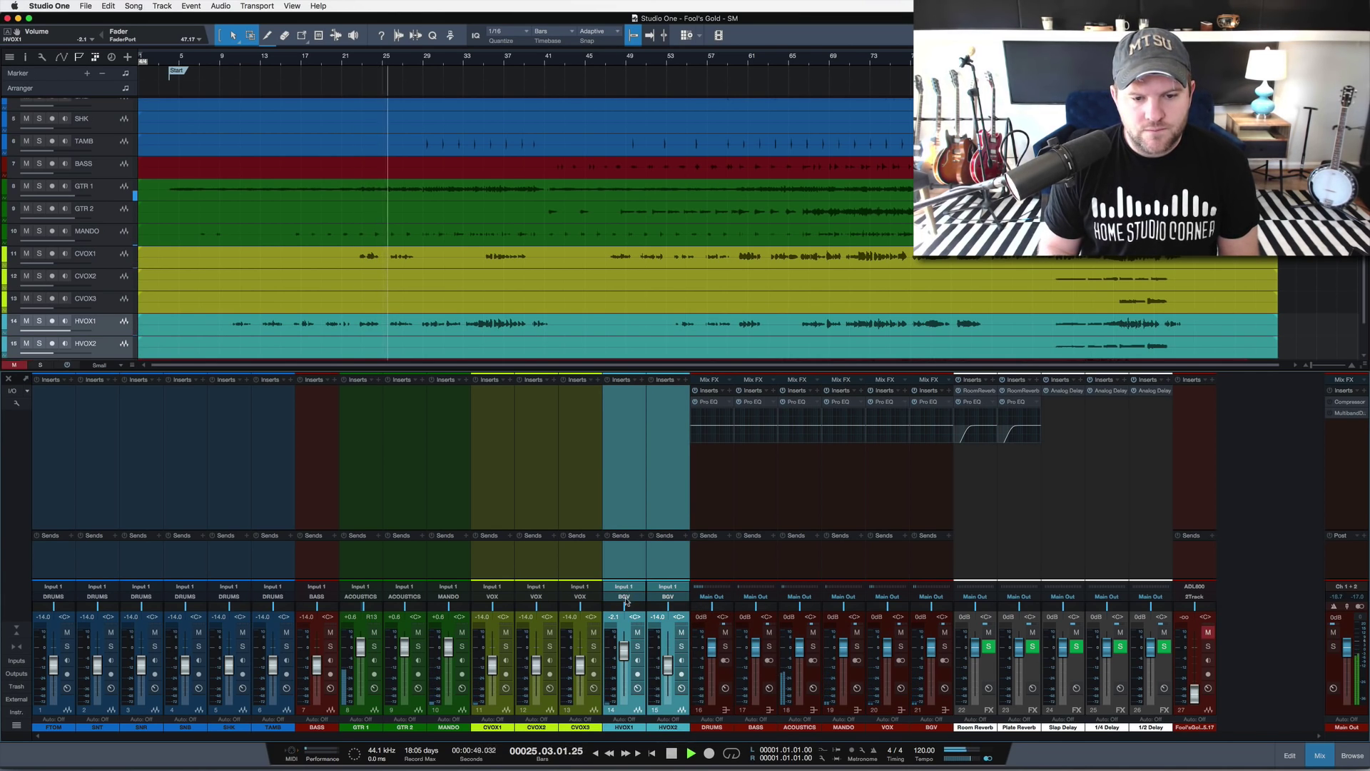
# Step: Rename the BGV bus to H VOX and the VOX bus to C VOX
pyautogui.doubleClick(931, 727)
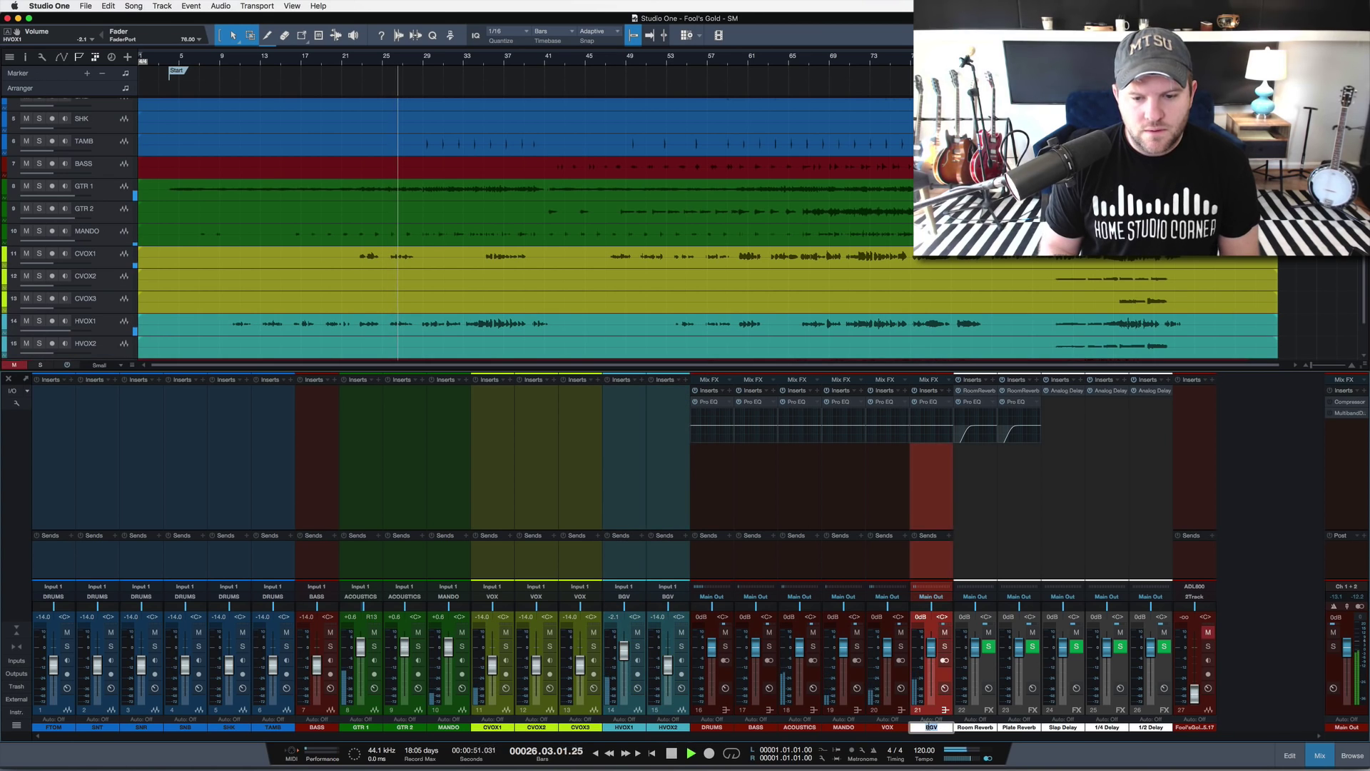
pyautogui.write('HVOX')
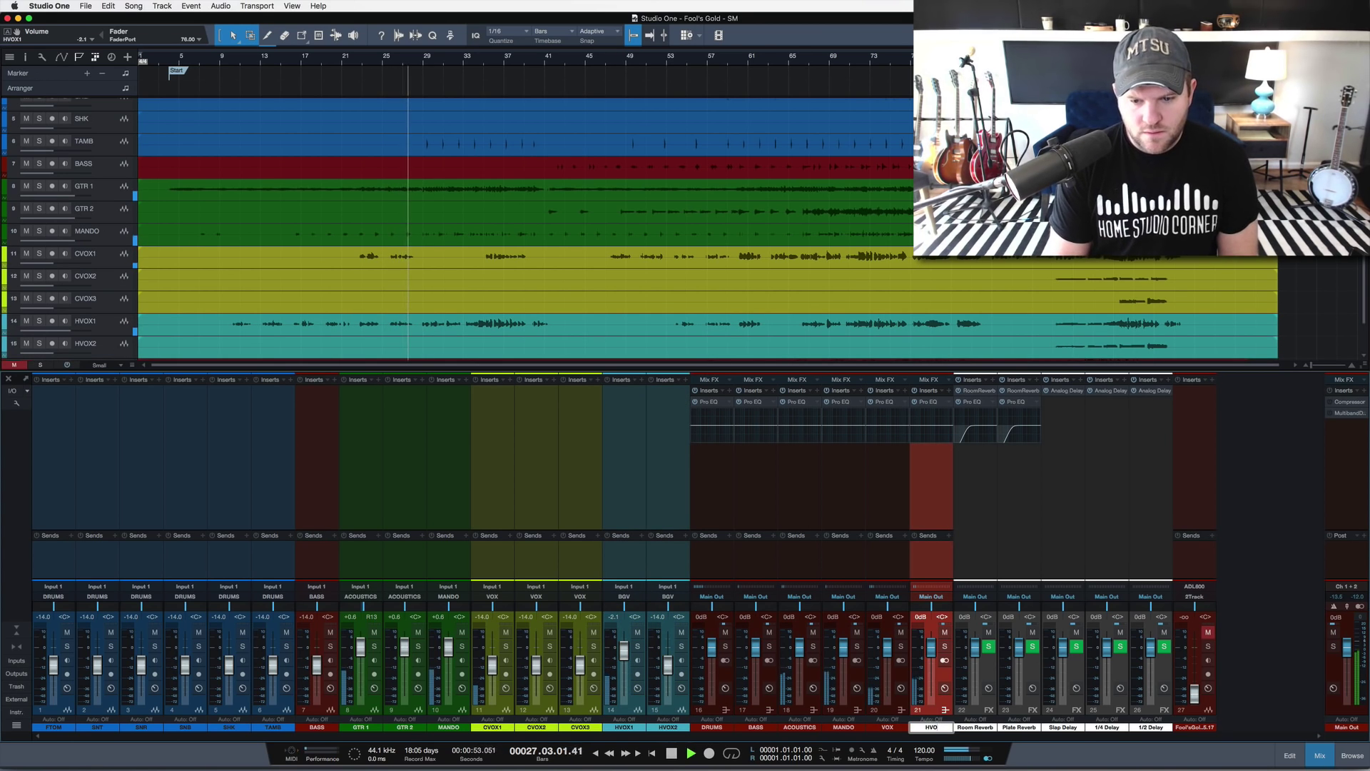
pyautogui.doubleClick(887, 727)
pyautogui.write('CVOX')
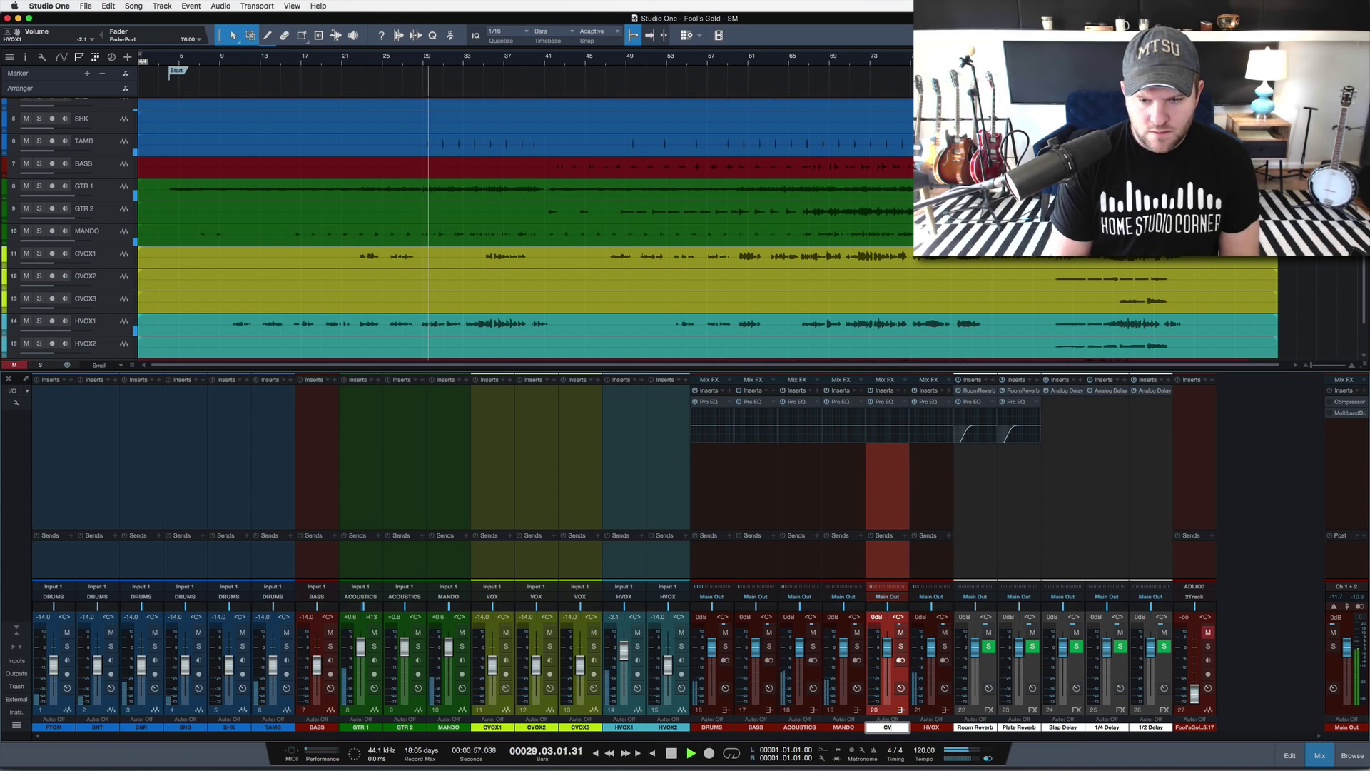
pyautogui.press('Left')
pyautogui.press('Left')
pyautogui.press('Left')
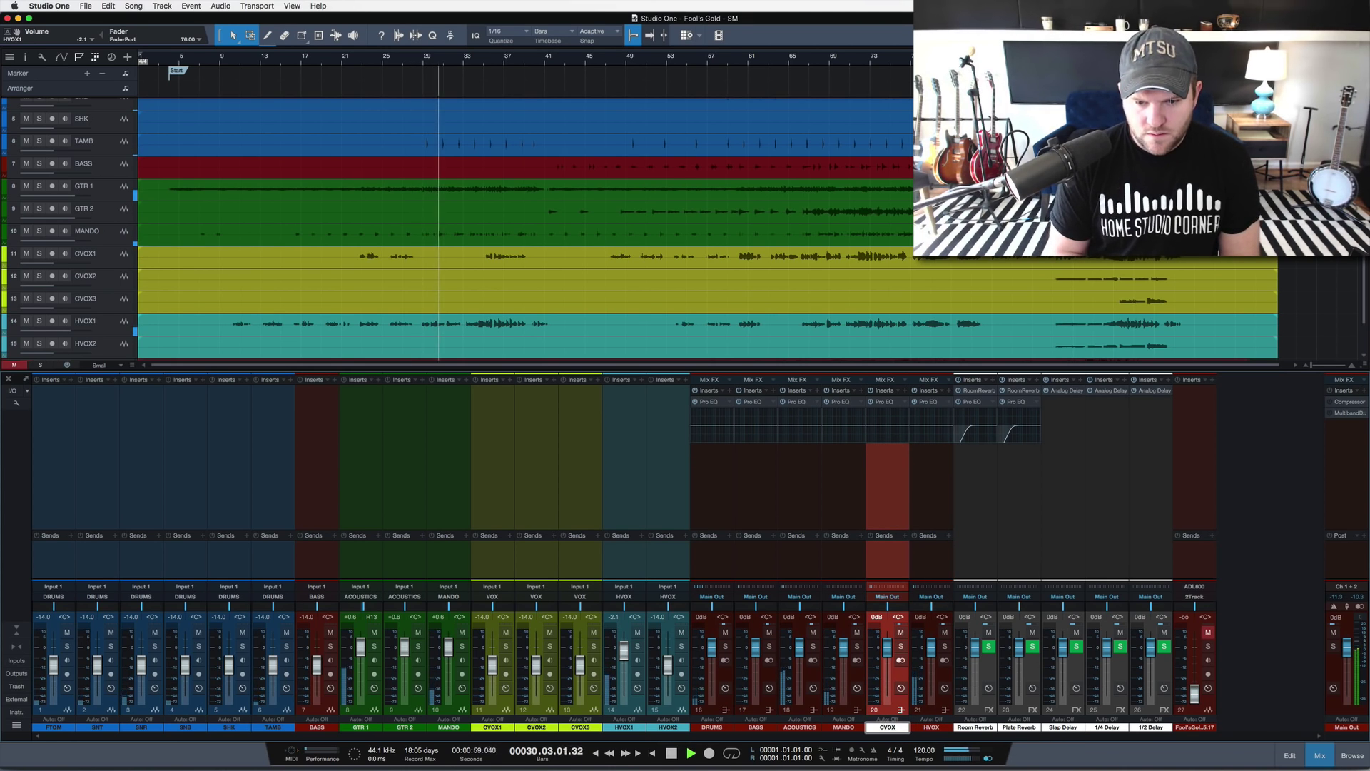
pyautogui.press('Tab')
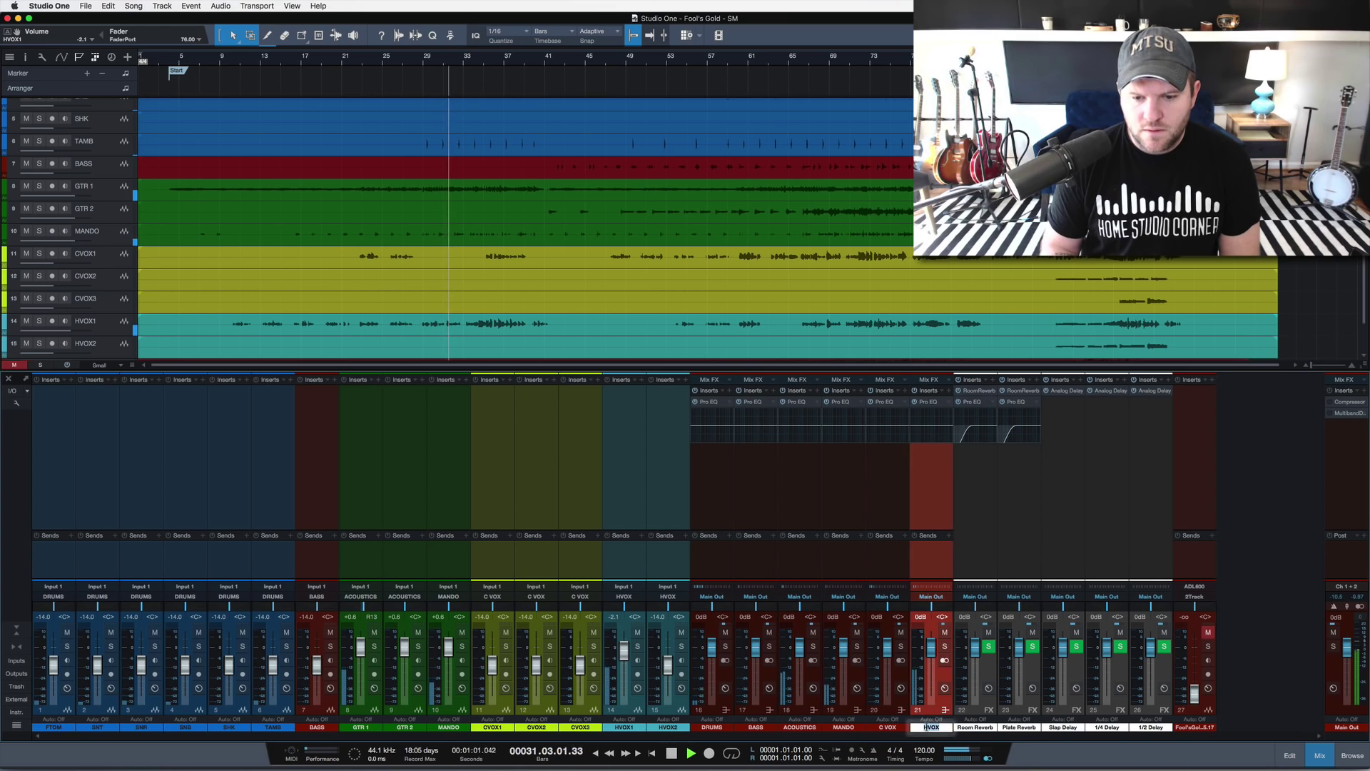
pyautogui.press('Return')
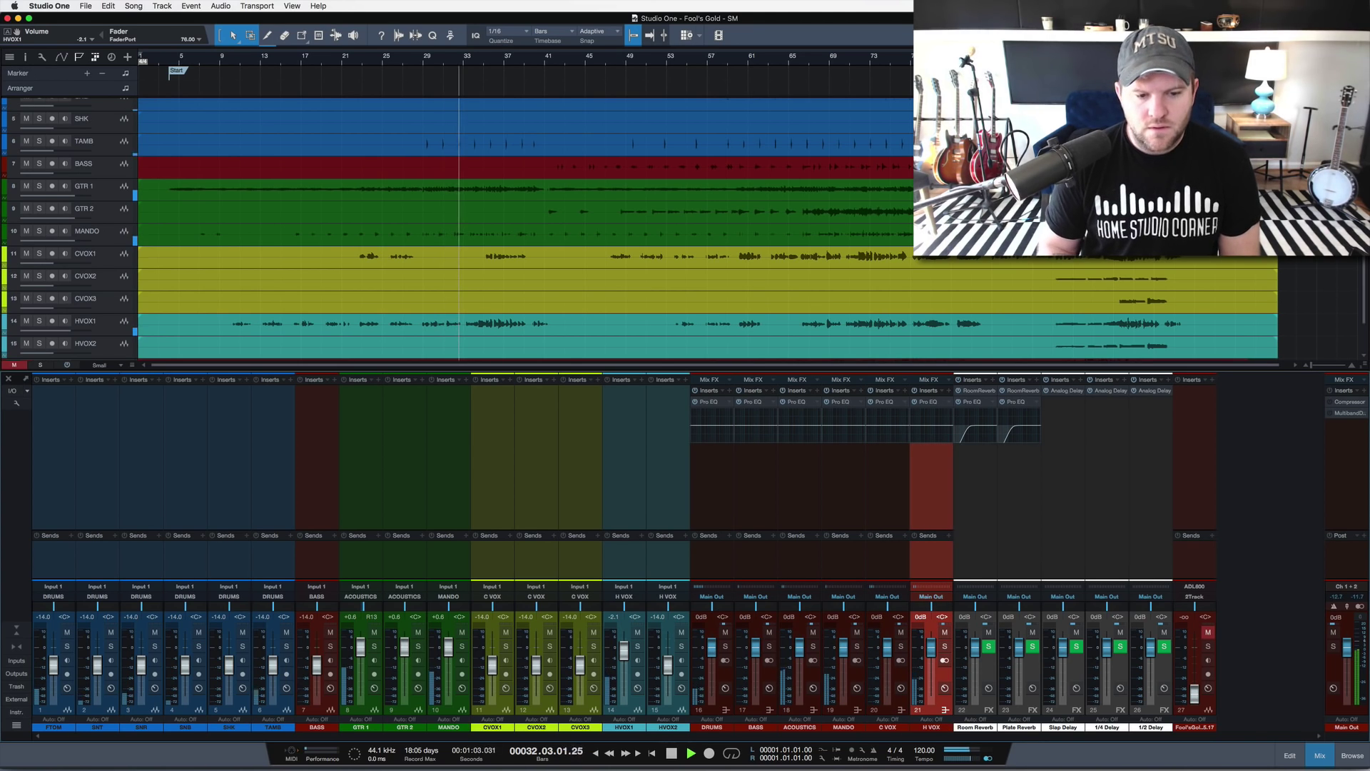
# Step: Raise the TAMB fader to about -11.5 dB and the FTOM to SHK faders together to -4.2 dB
pyautogui.click(277, 561)
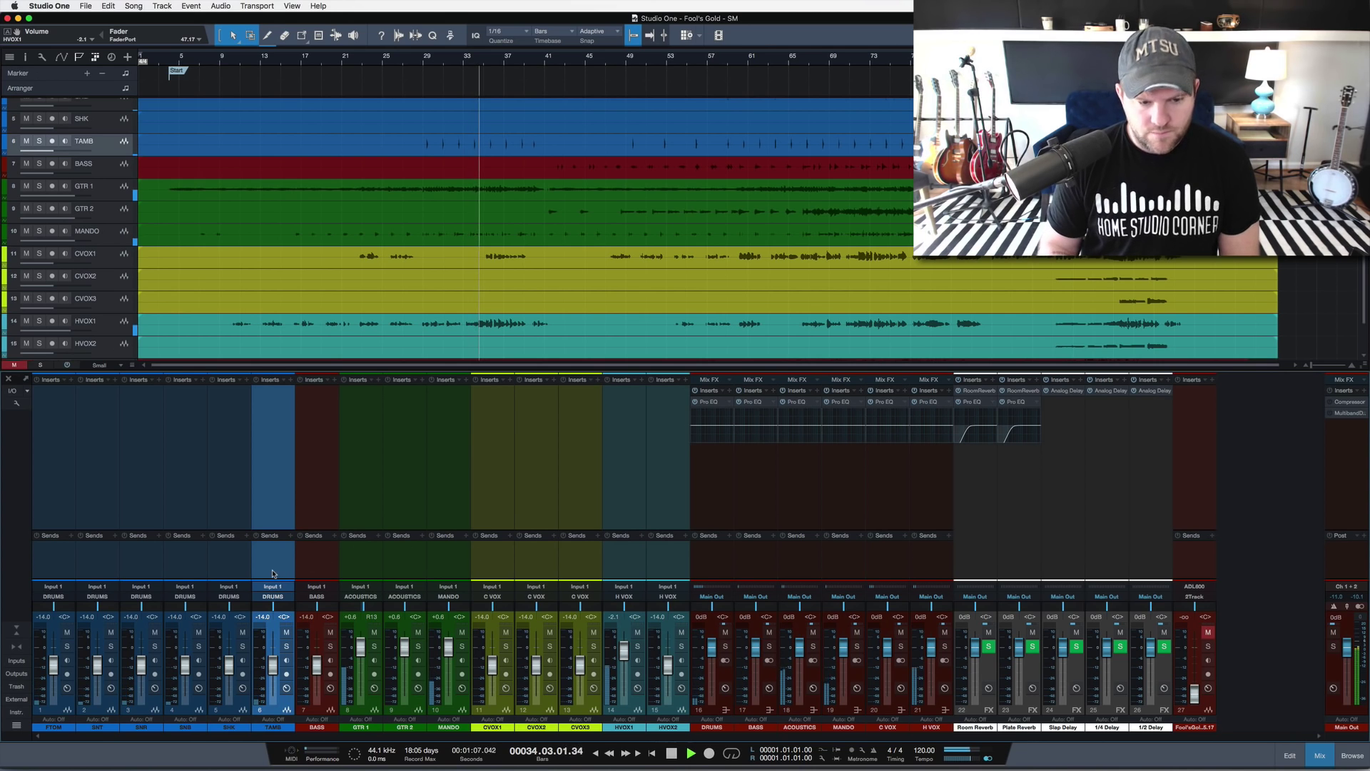
pyautogui.click(141, 564)
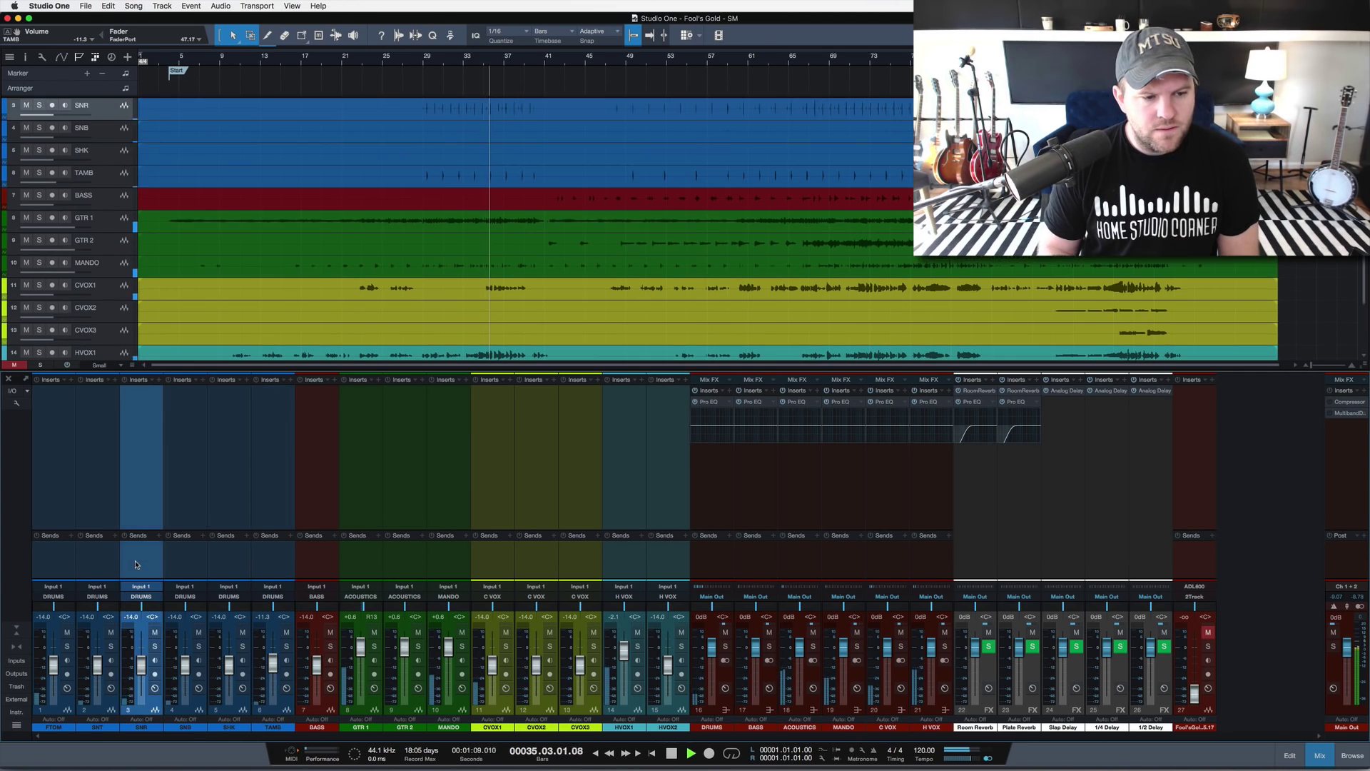
pyautogui.click(218, 562)
pyautogui.keyDown('shift'); pyautogui.click(54, 572); pyautogui.keyUp('shift')
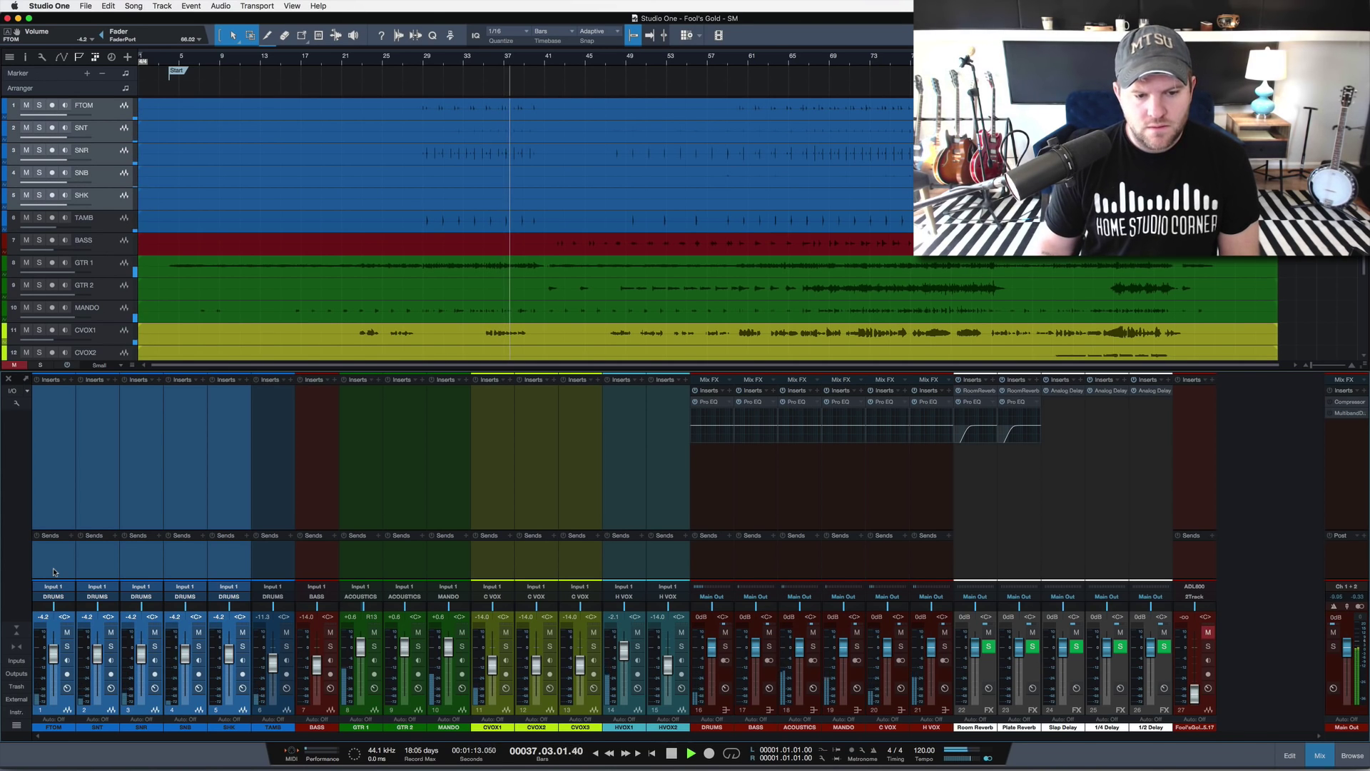
# Step: Lower the GTR 1 fader to about -5.9 dB
pyautogui.click(365, 553)
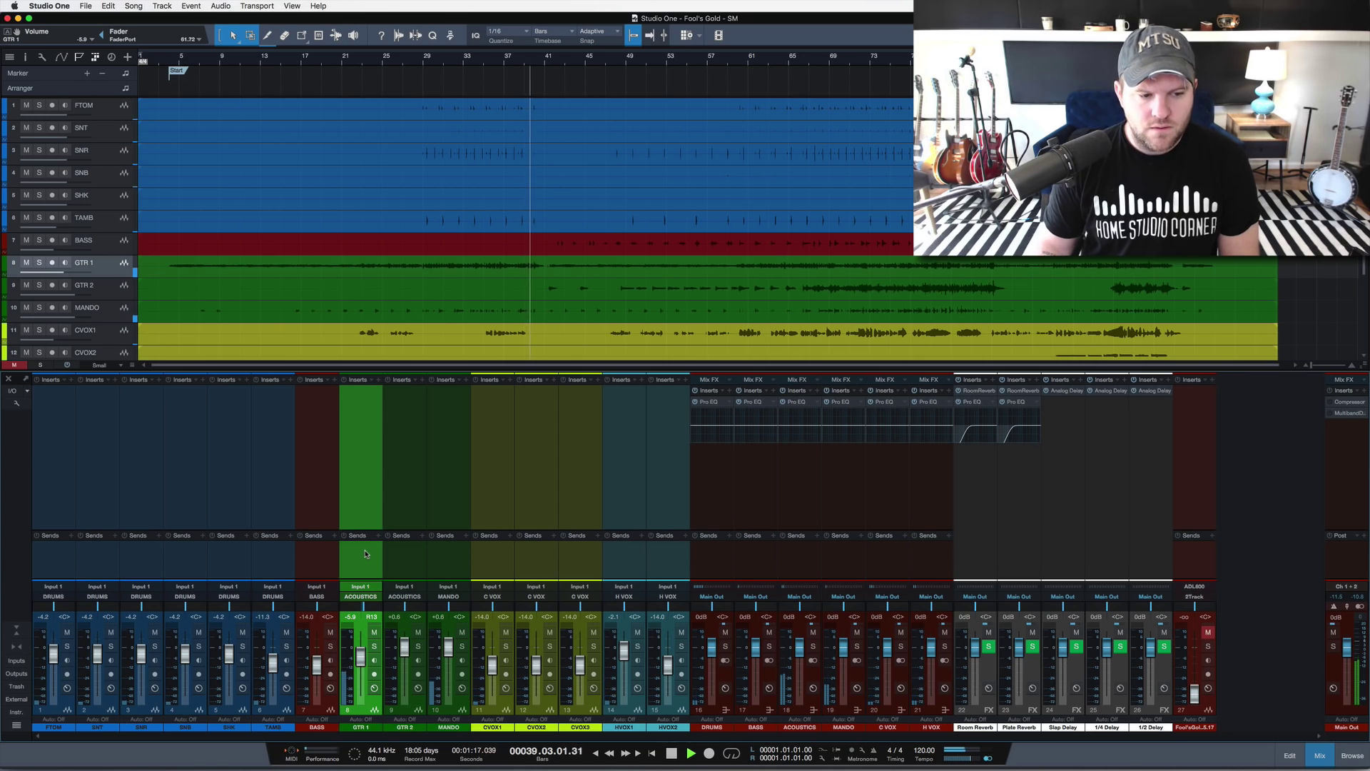
pyautogui.click(64, 555)
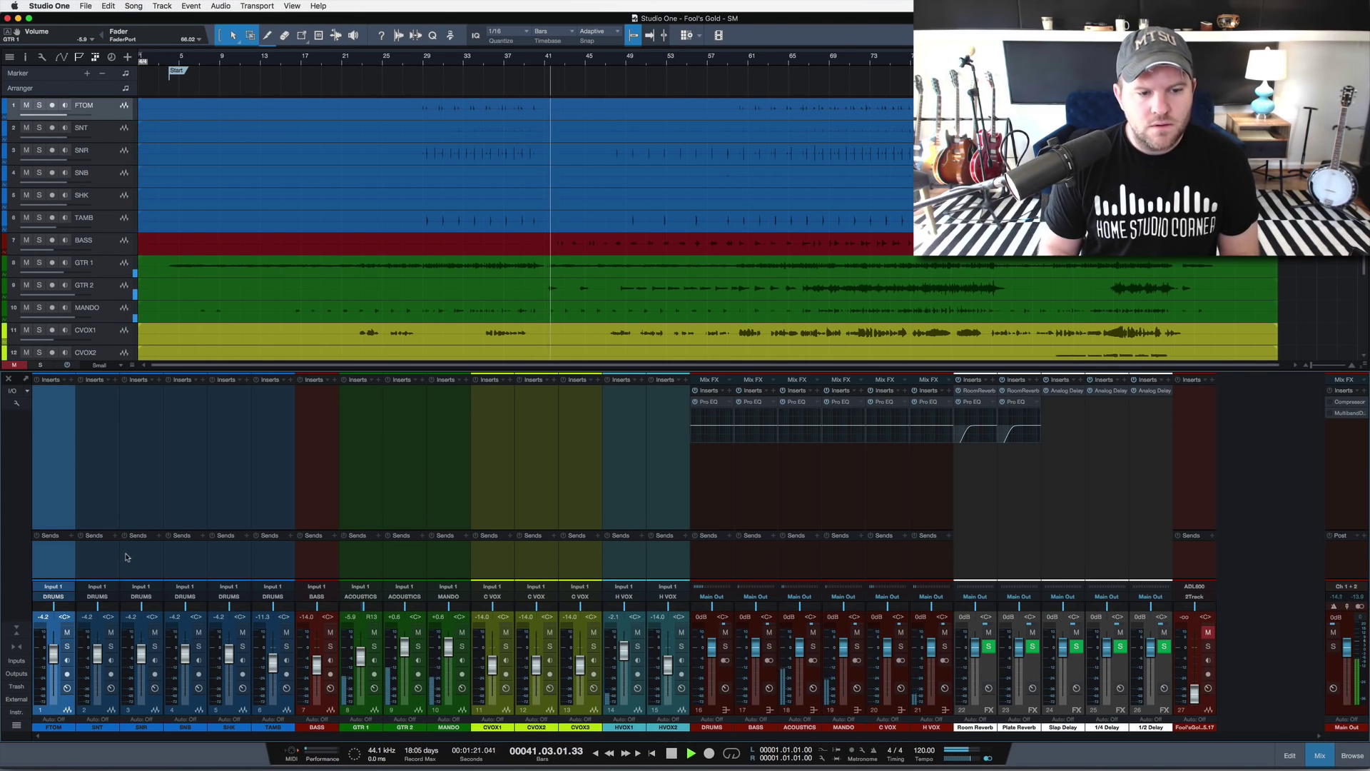
# Step: Pan GTR 2 to the left and MANDO to the right, setting the MANDO fader to -3.2 dB
pyautogui.click(405, 559)
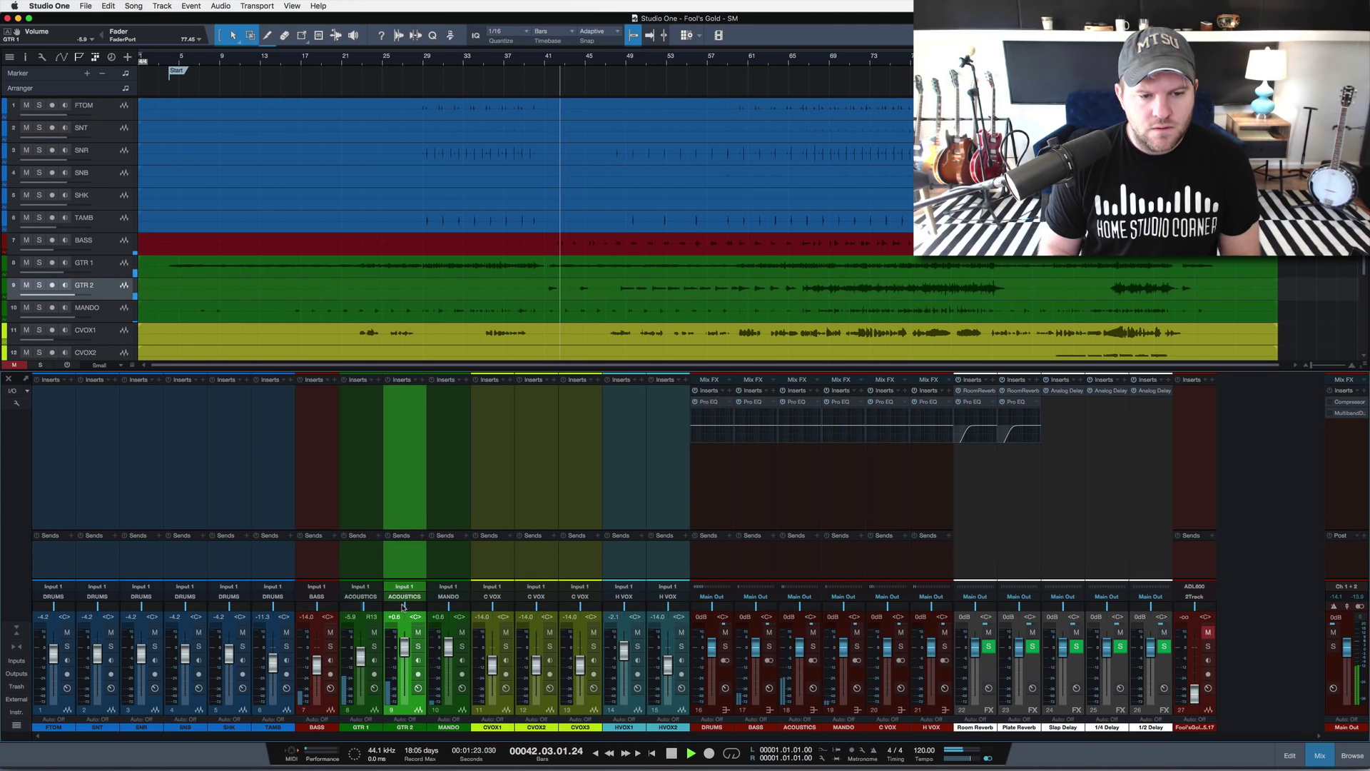
pyautogui.moveTo(404, 606); pyautogui.dragTo(362, 606)
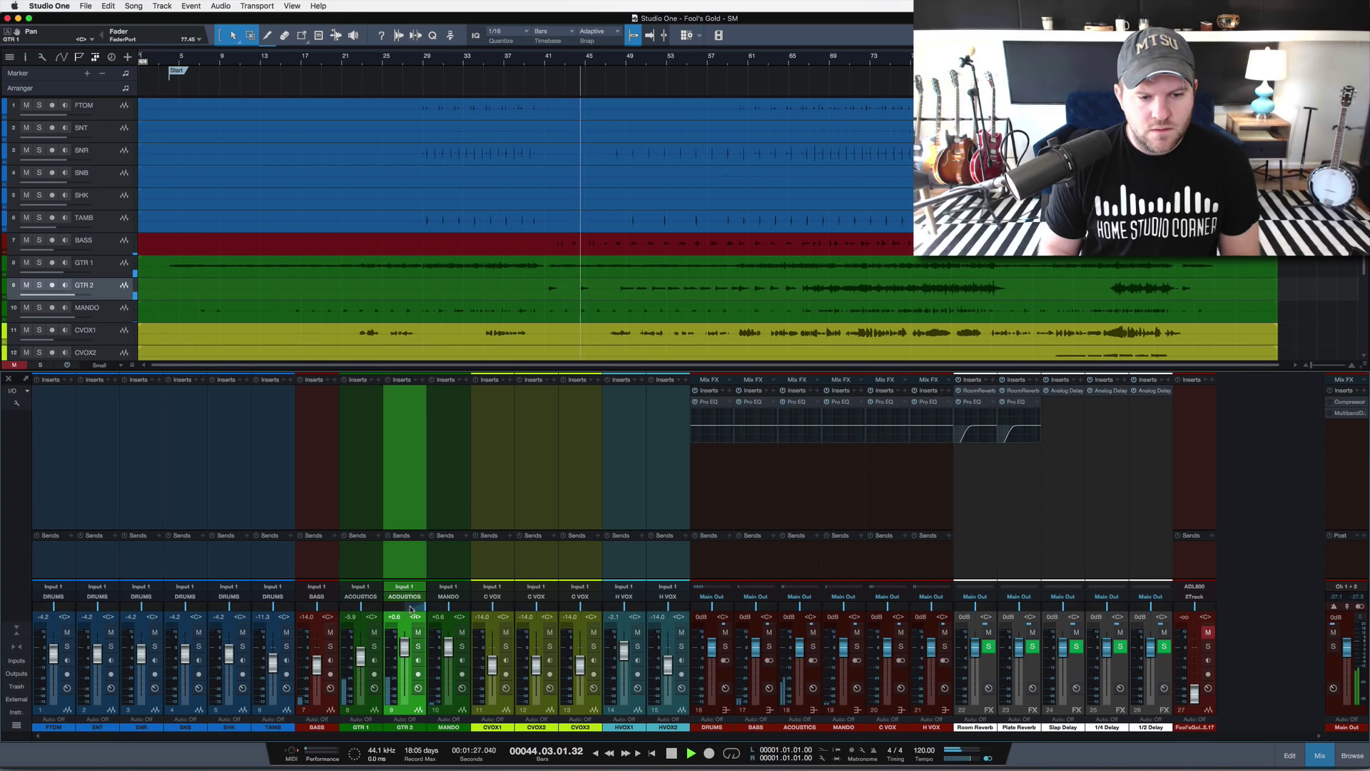
pyautogui.moveTo(443, 609); pyautogui.dragTo(504, 614)
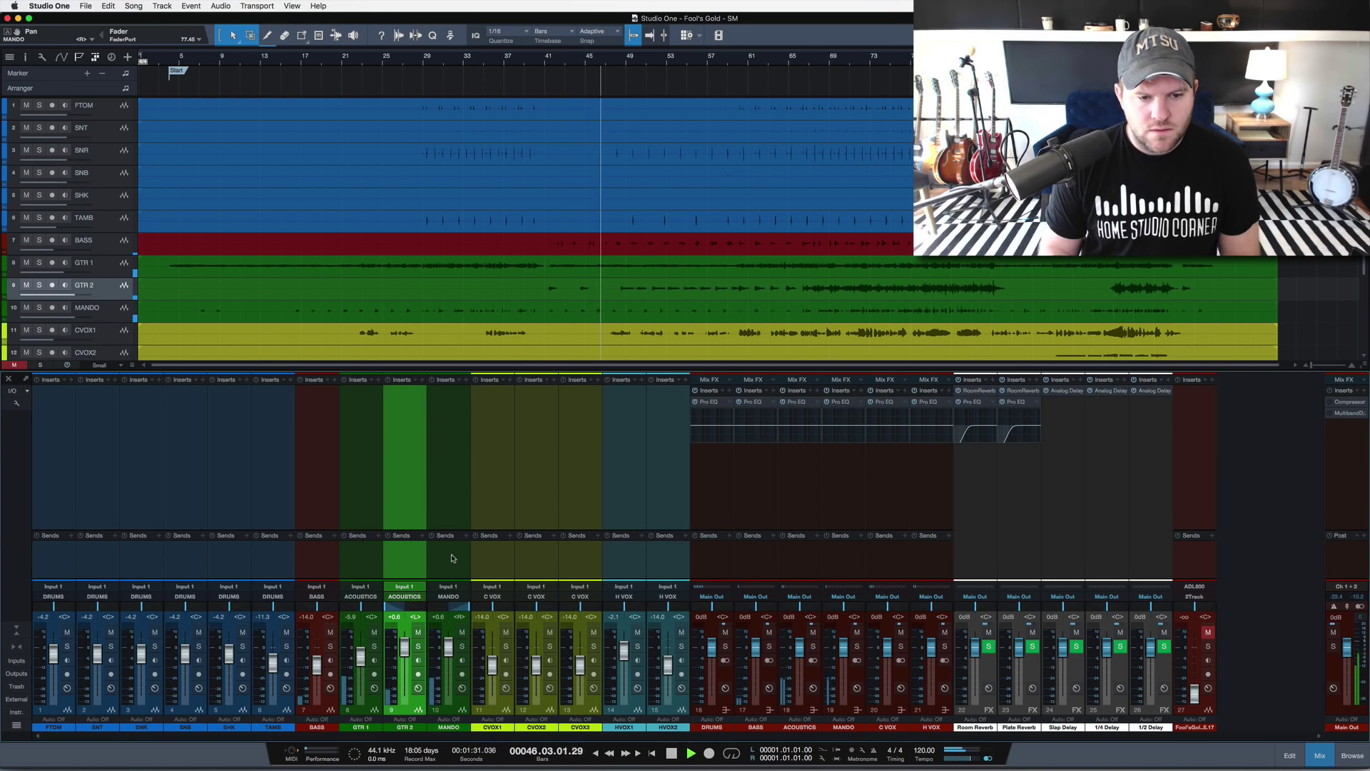
pyautogui.click(451, 555)
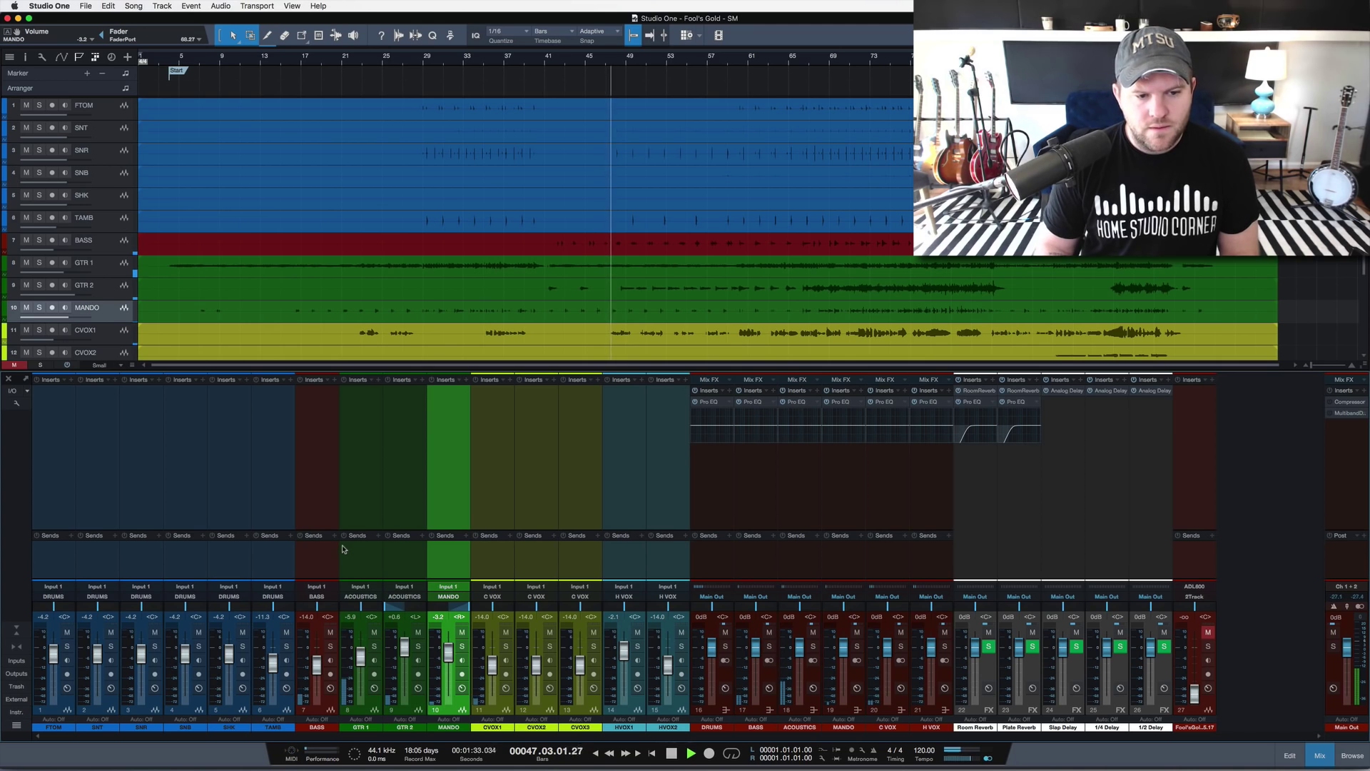
# Step: Raise the faders of GTR 1 to -1.5 dB, CVOX1 to about -0.1 dB, and CVOX2 and CVOX3 together to -5.9 dB
pyautogui.click(360, 564)
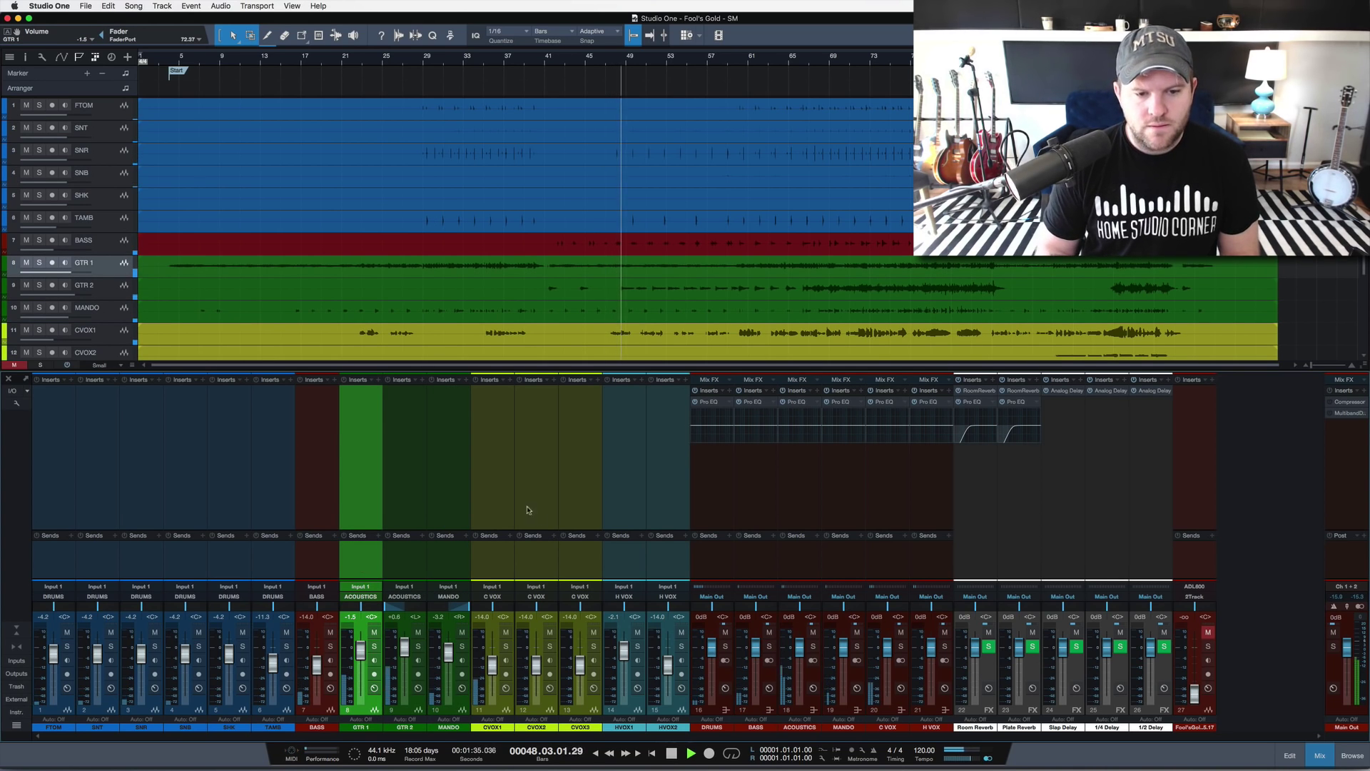
pyautogui.click(489, 565)
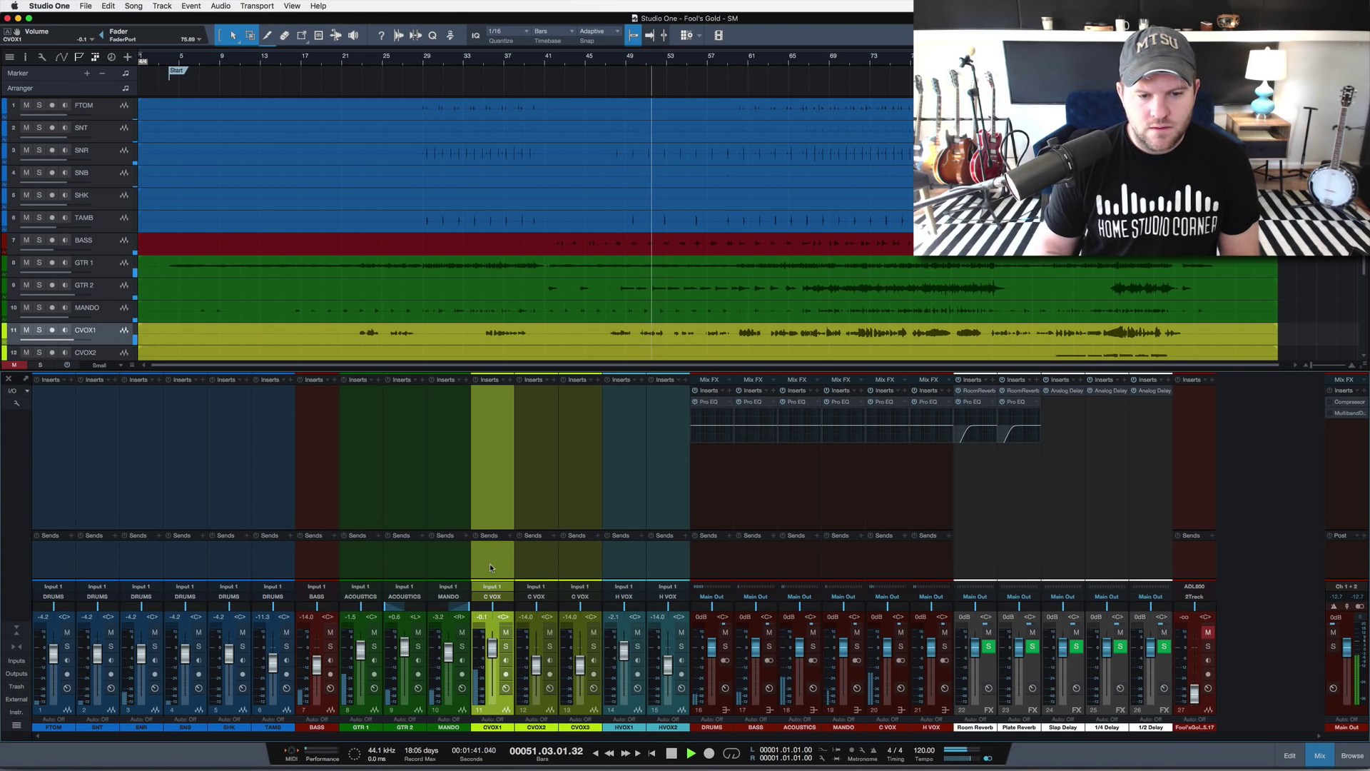
pyautogui.click(520, 560)
pyautogui.keyDown('shift'); pyautogui.click(566, 568); pyautogui.keyUp('shift')
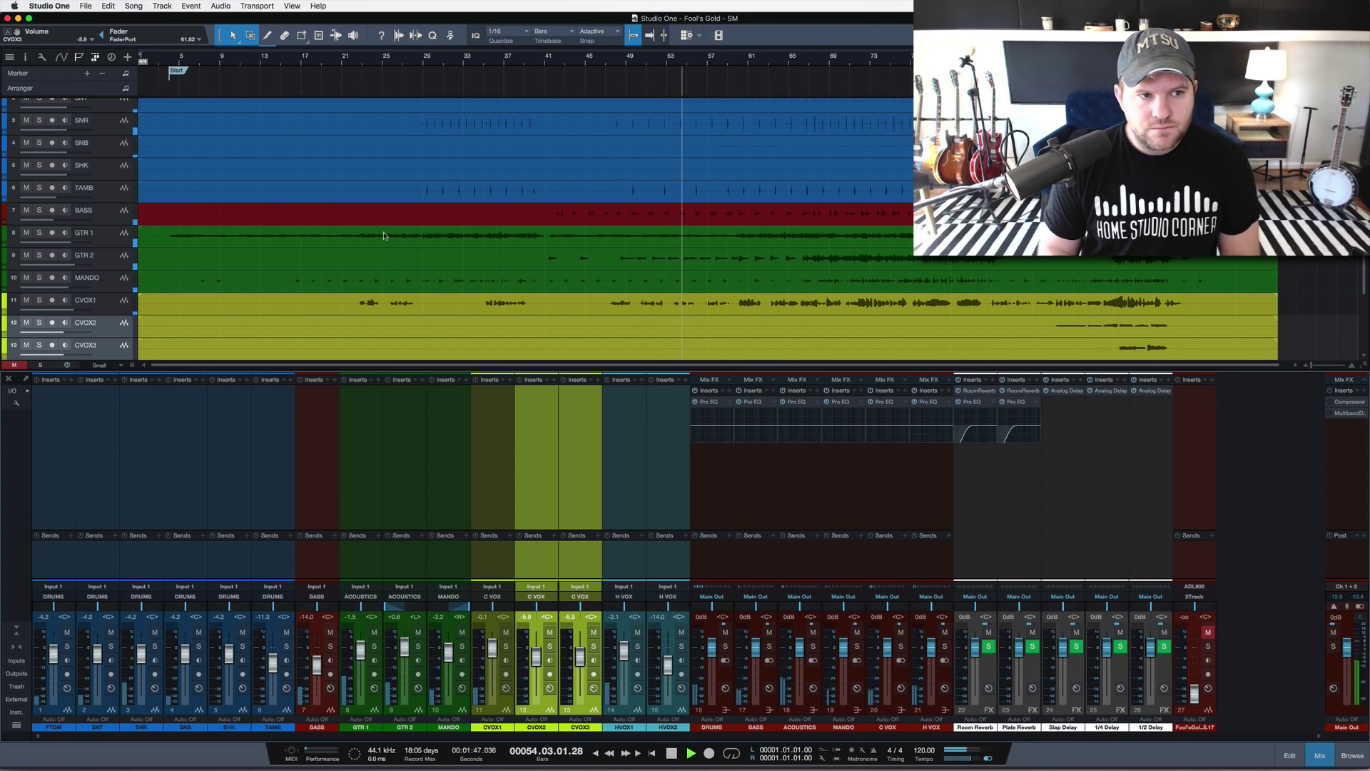
# Step: Enlarge the waveform display in the arrangement and raise the BASS fader to 0 dB
pyautogui.scroll(-3, 363, 214)
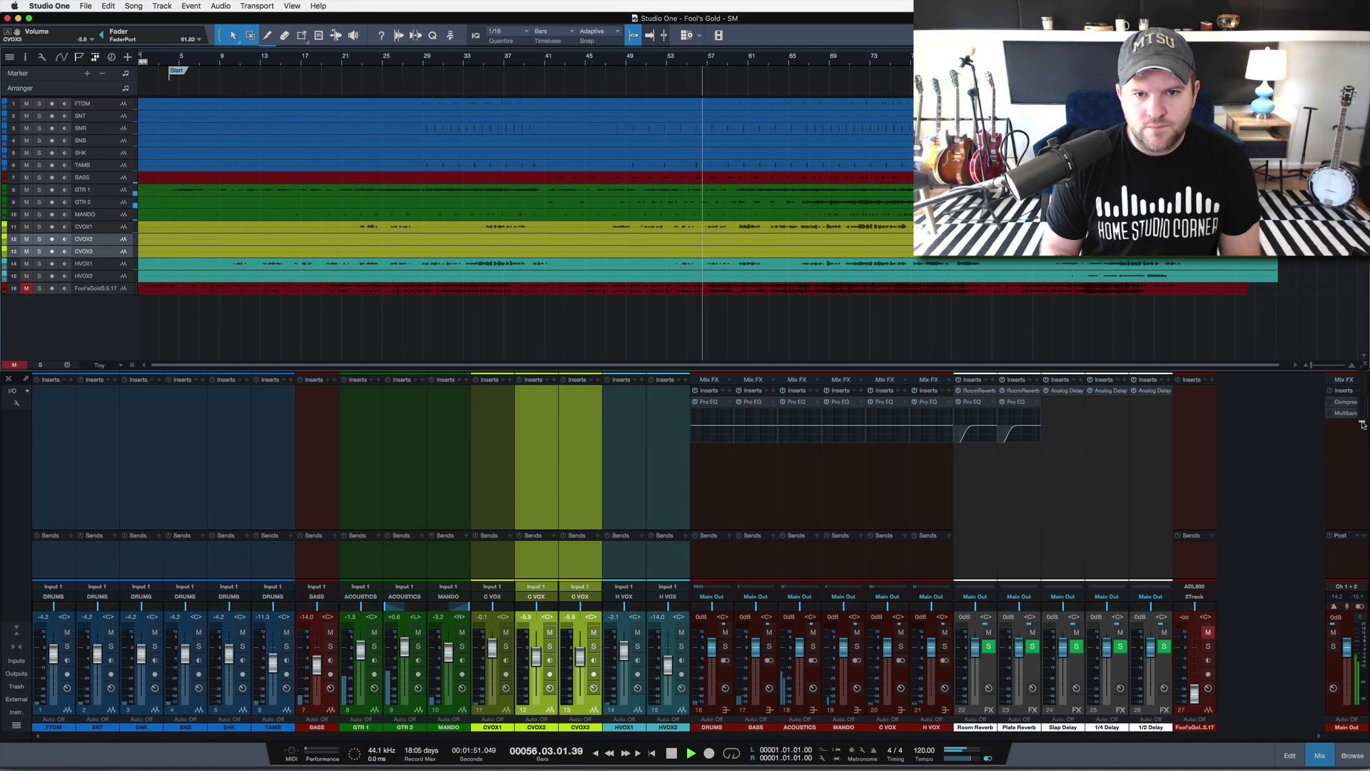
pyautogui.moveTo(1364, 367); pyautogui.dragTo(1364, 344)
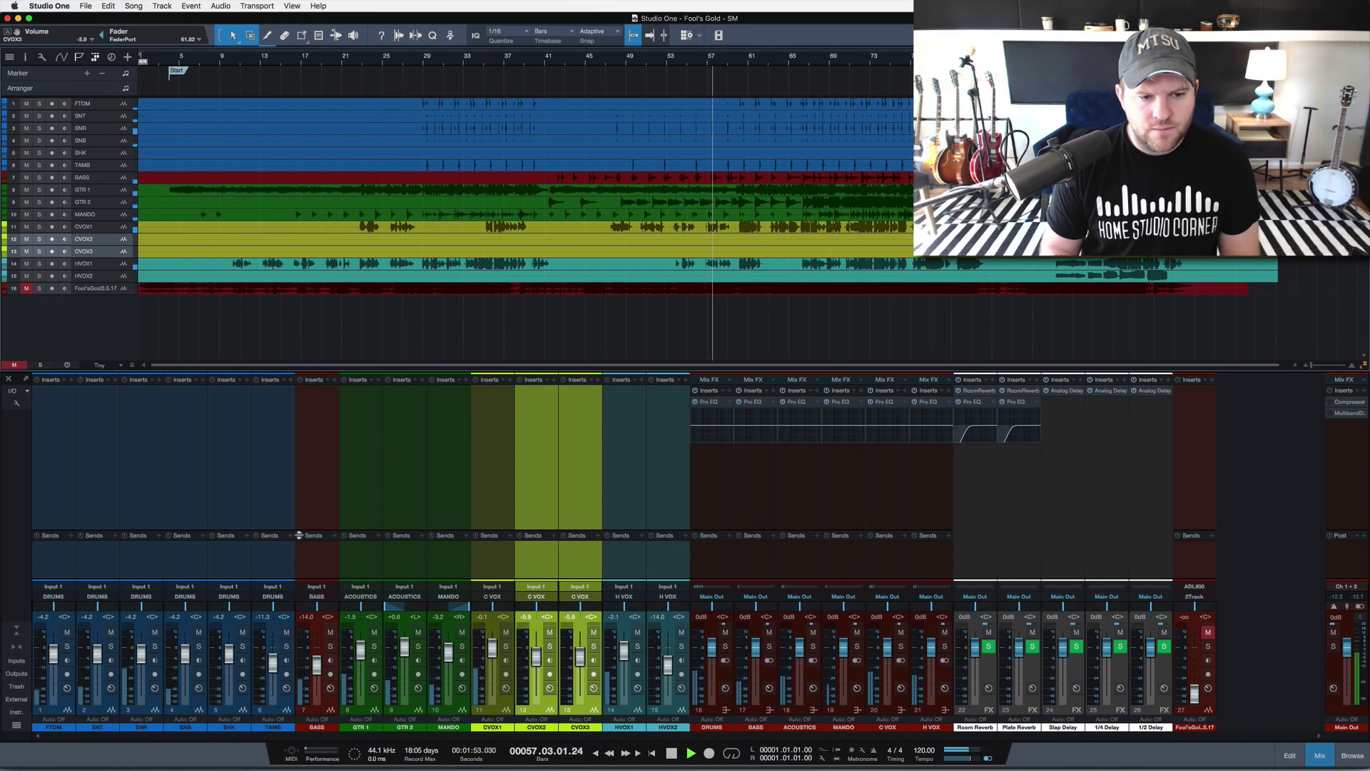
pyautogui.click(329, 553)
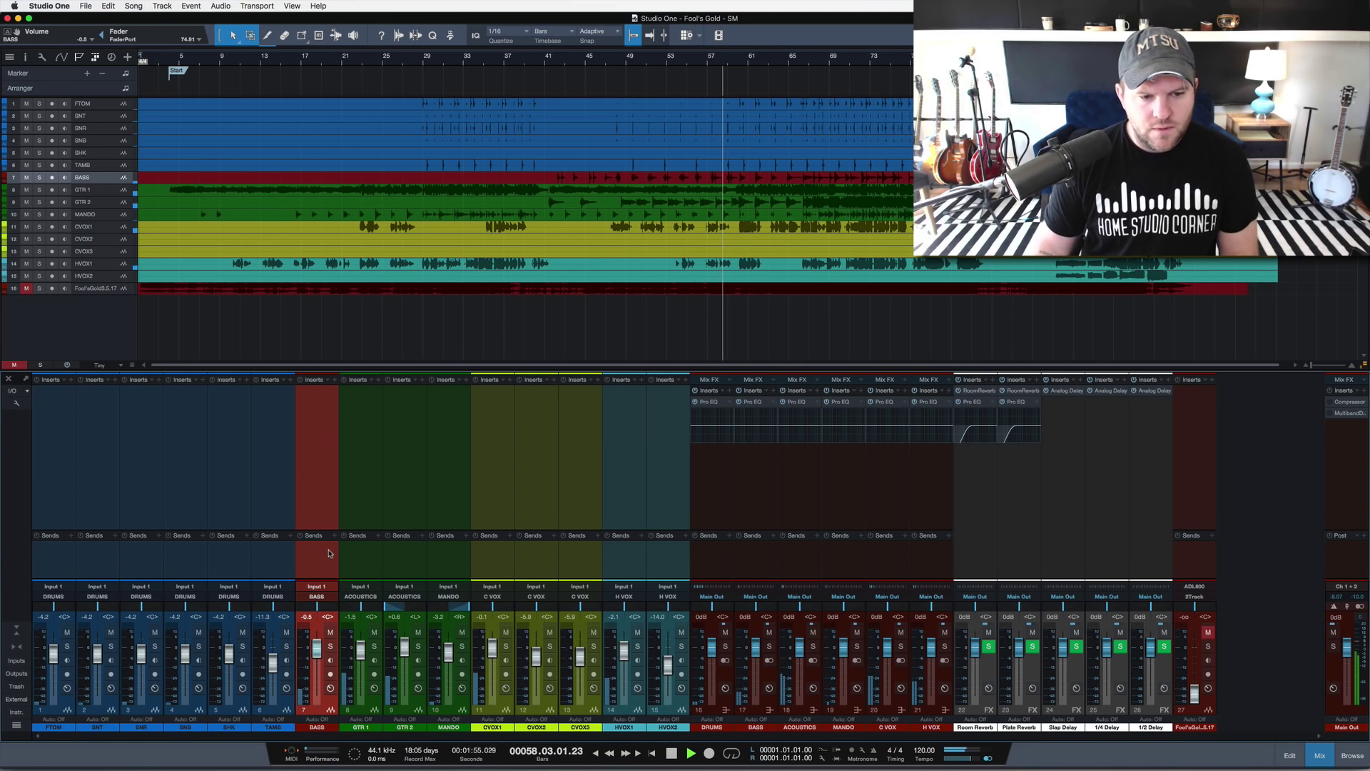
pyautogui.moveTo(316, 657); pyautogui.dragTo(316, 649)
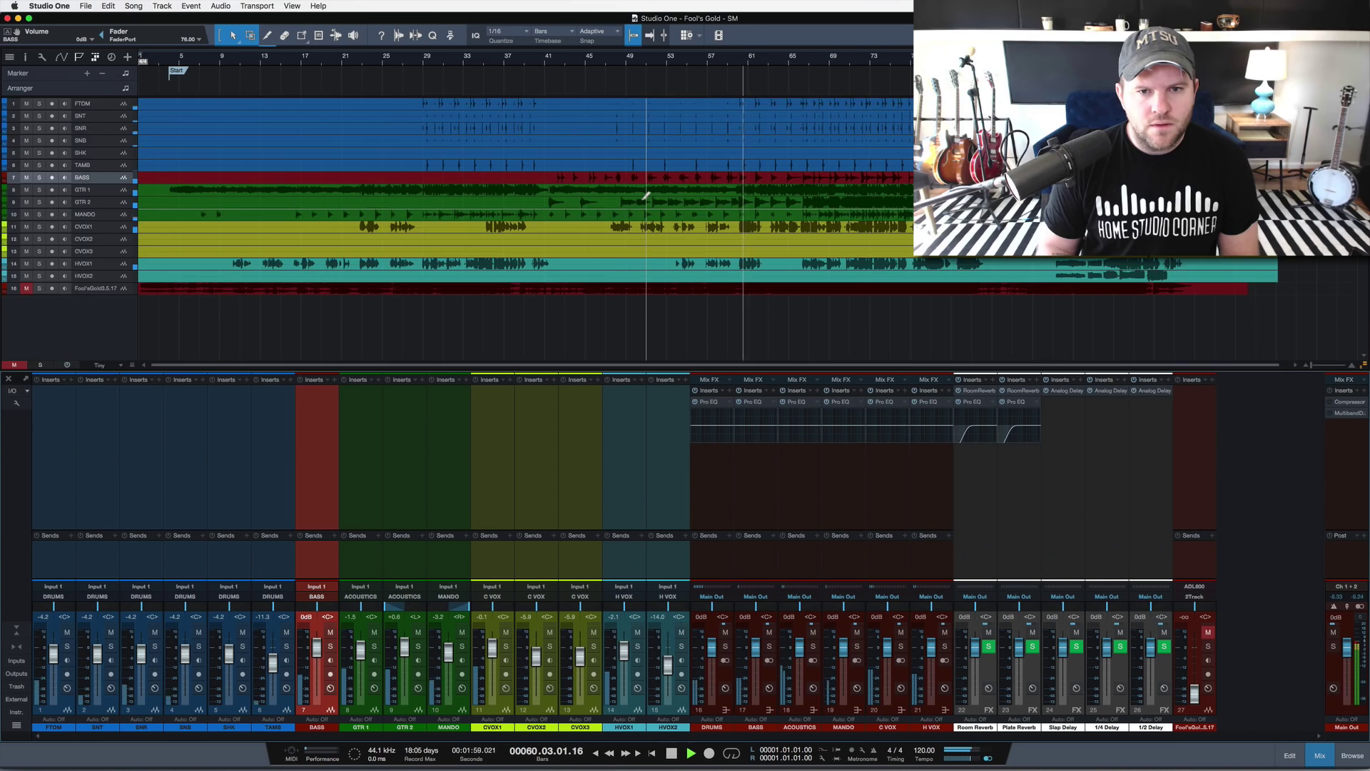
# Step: Raise the gain of the FTOM clip and reset the FTOM fader to 0 dB
pyautogui.scroll(2, 610, 184)
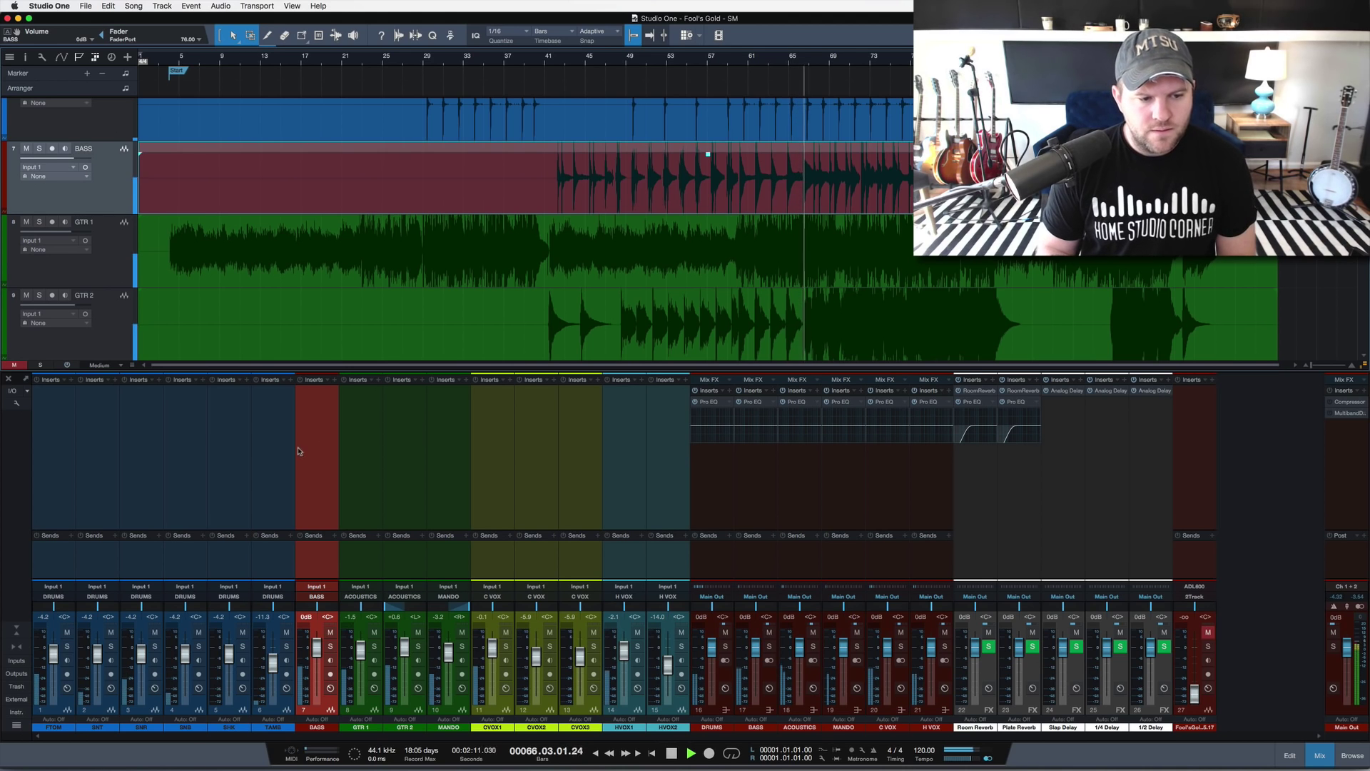
pyautogui.click(55, 569)
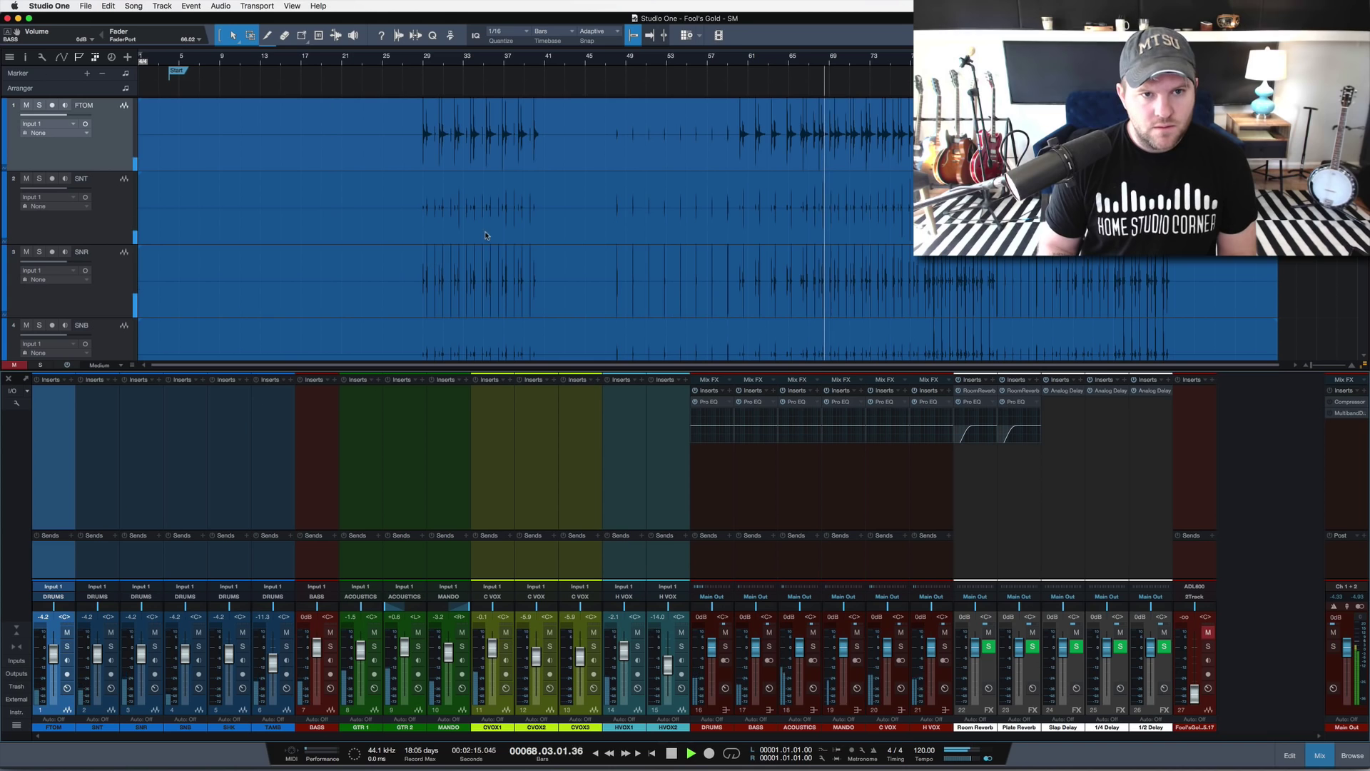
pyautogui.click(616, 141)
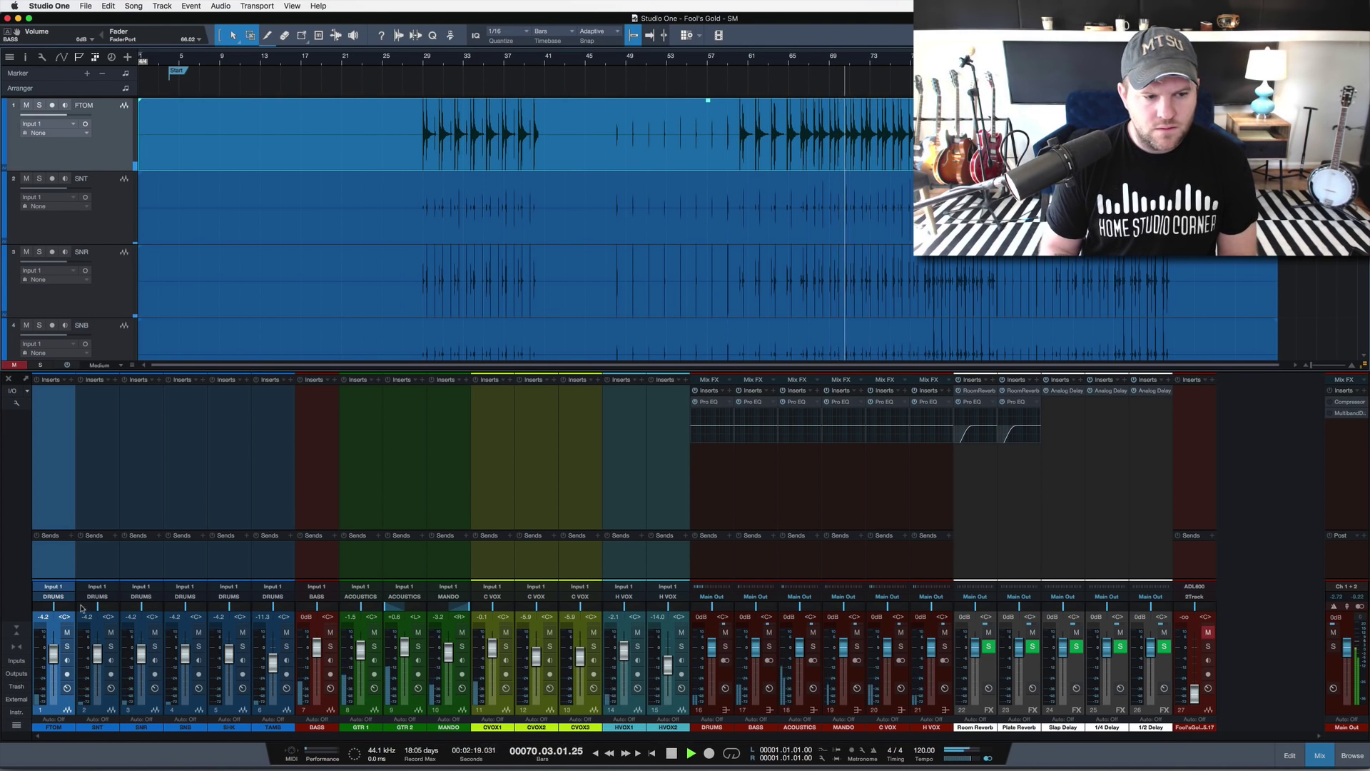
pyautogui.keyDown('super'); pyautogui.click(54, 654); pyautogui.keyUp('super')
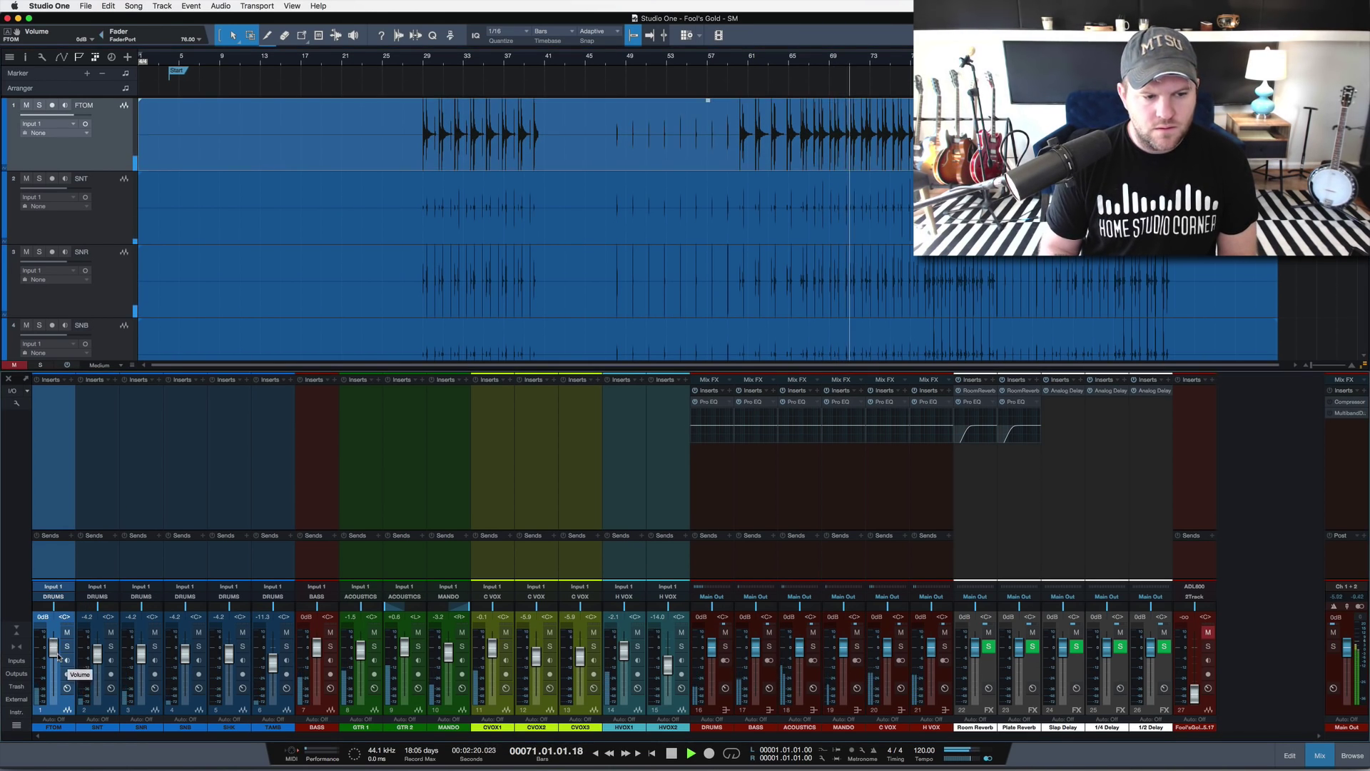
# Step: Lower the GTR 2 fader to about -3.6 dB and raise SNT and SNR together to about -2.6 dB
pyautogui.click(412, 553)
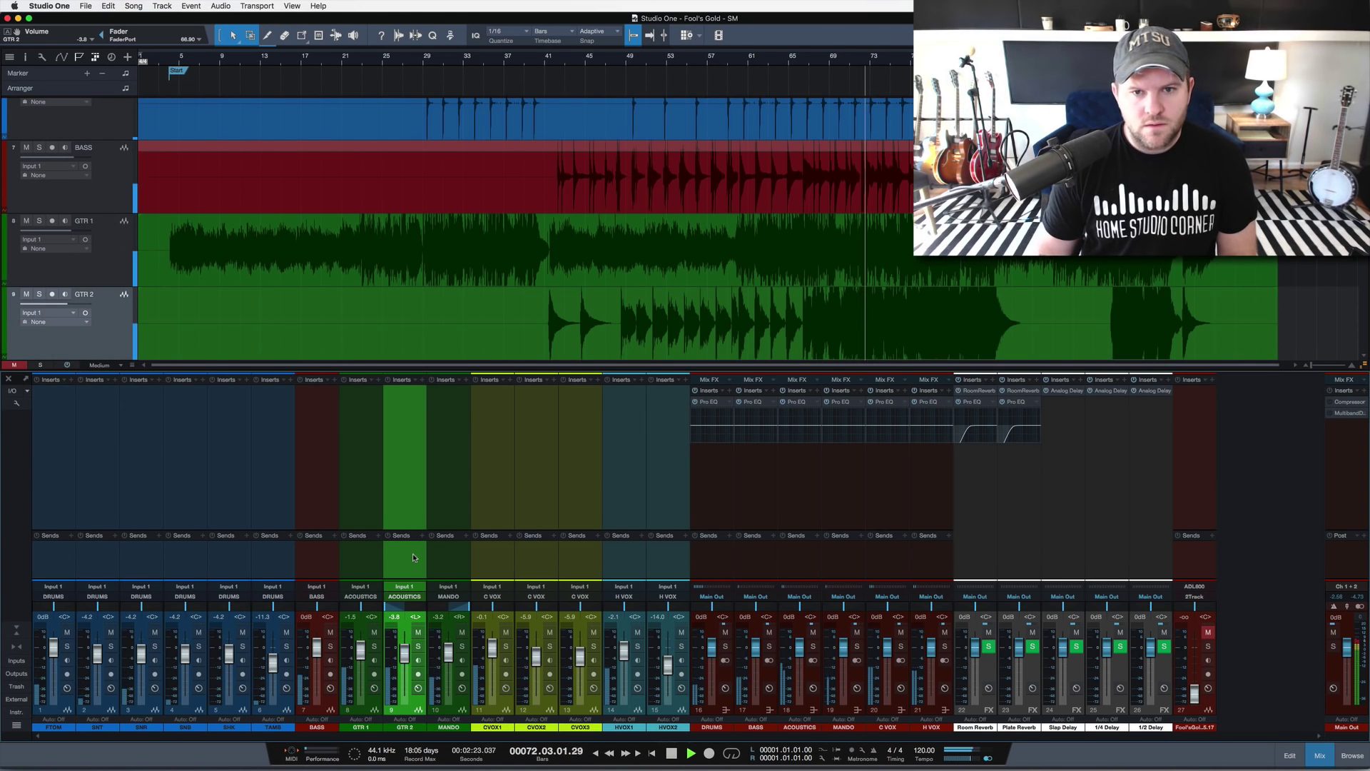
pyautogui.click(105, 552)
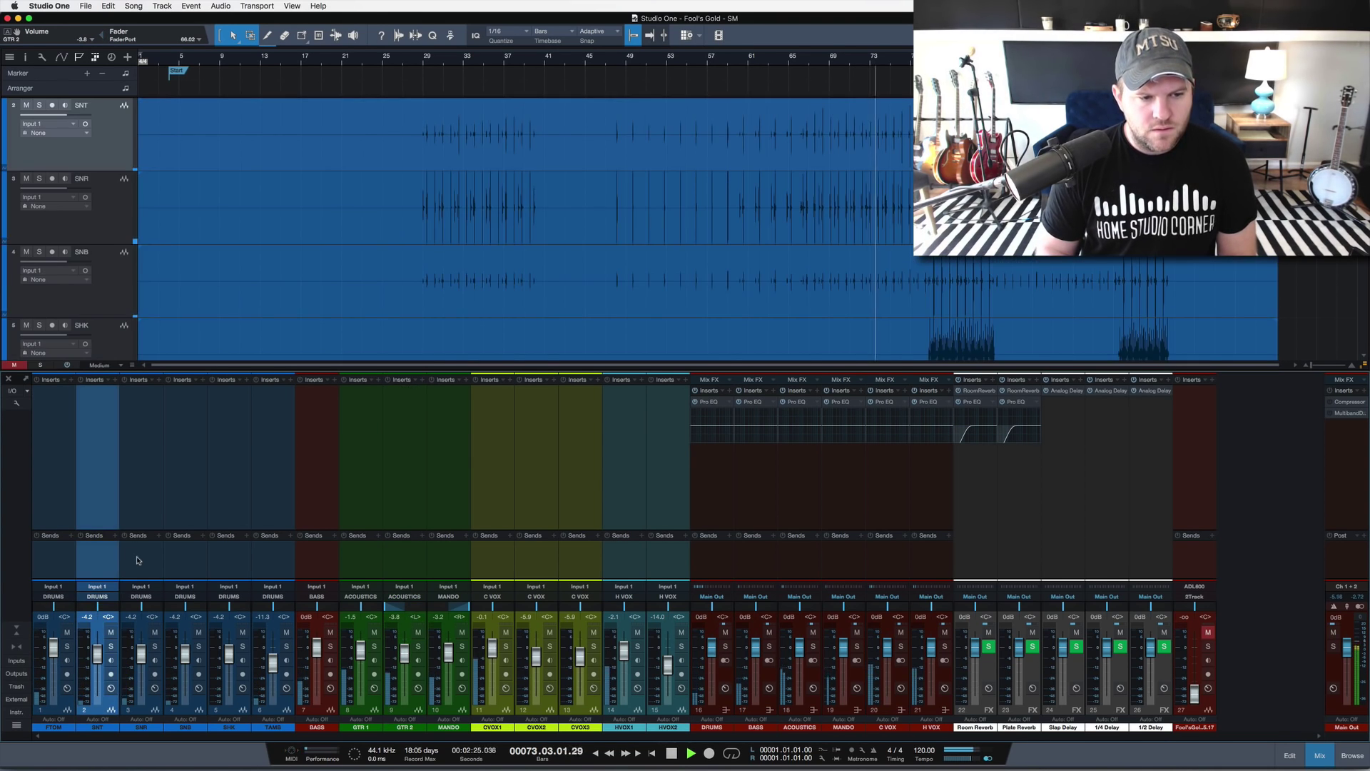
pyautogui.keyDown('shift'); pyautogui.click(138, 560); pyautogui.keyUp('shift')
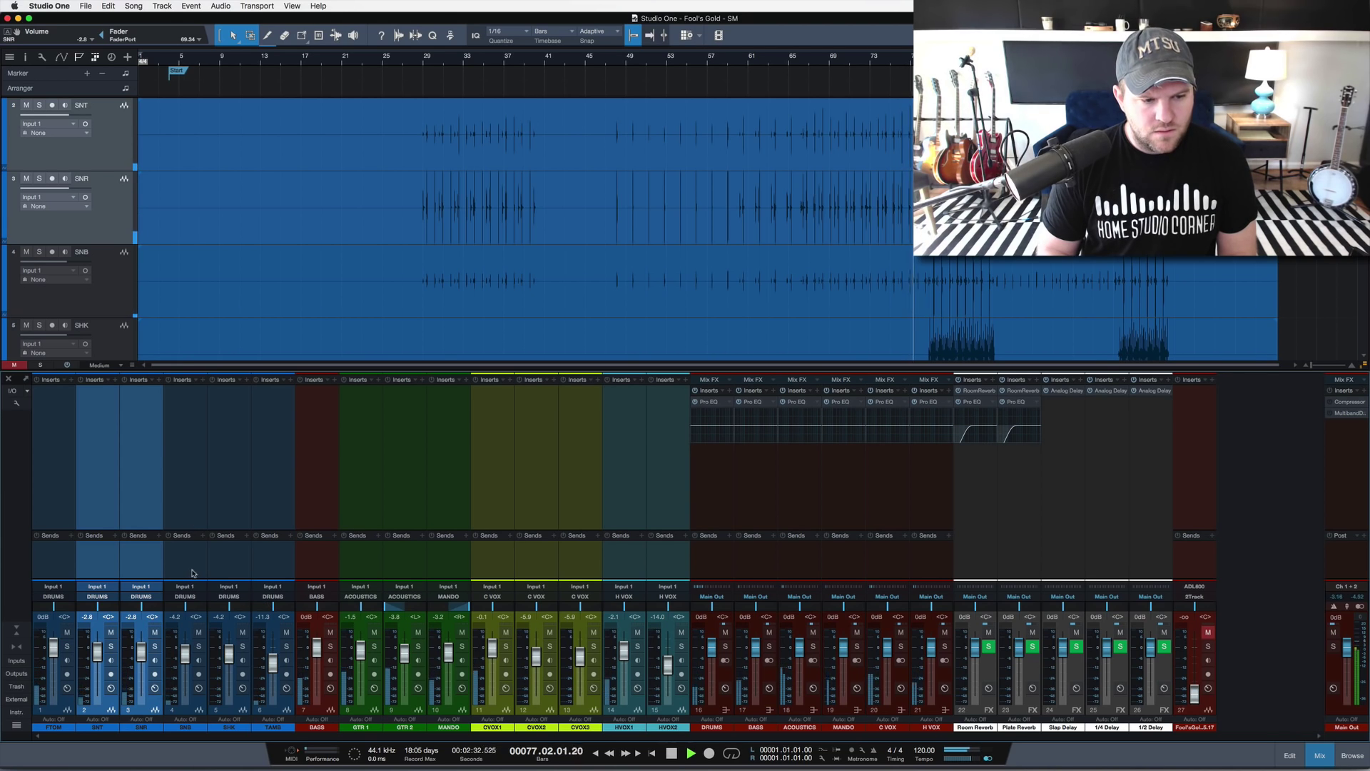
# Step: Lower the SHK fader to about -5.9 dB and the MANDO fader to about -6.1 dB
pyautogui.click(155, 540)
pyautogui.click(192, 541)
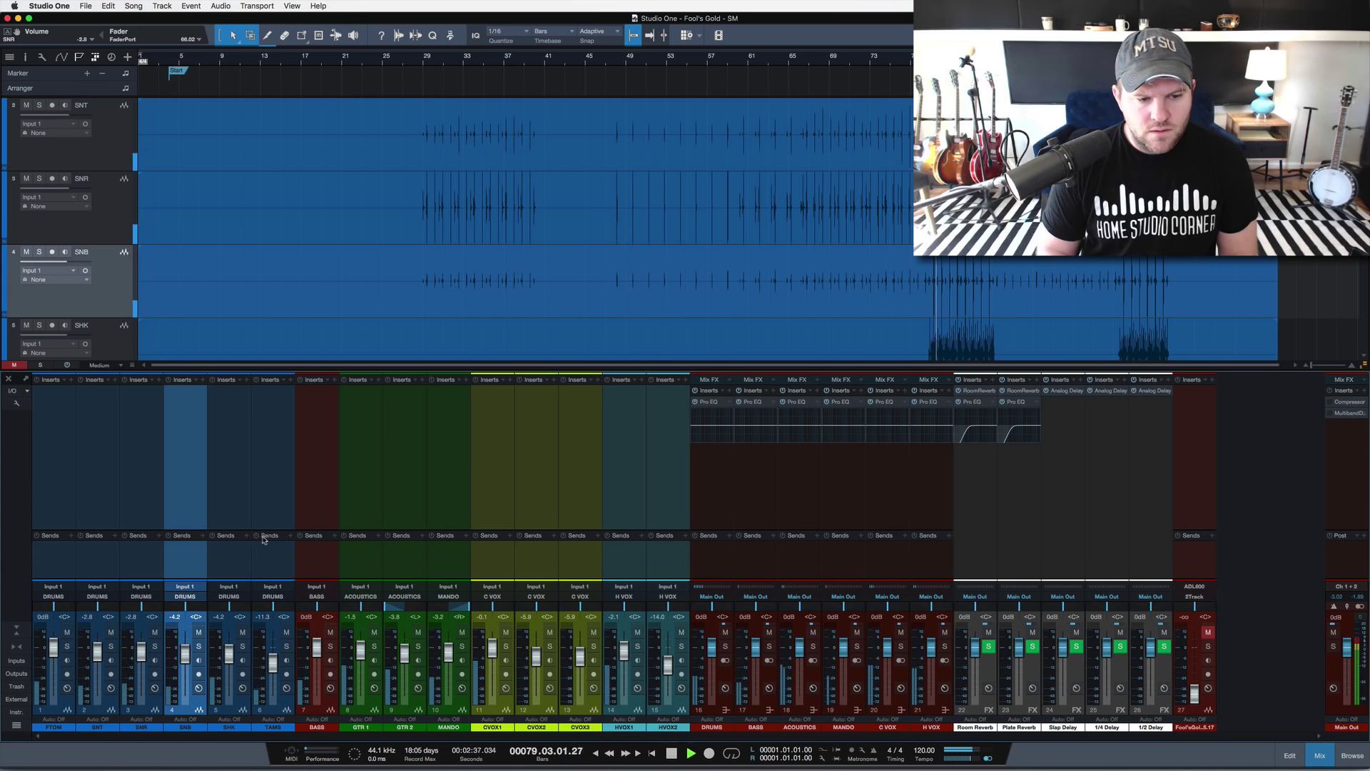
pyautogui.click(236, 557)
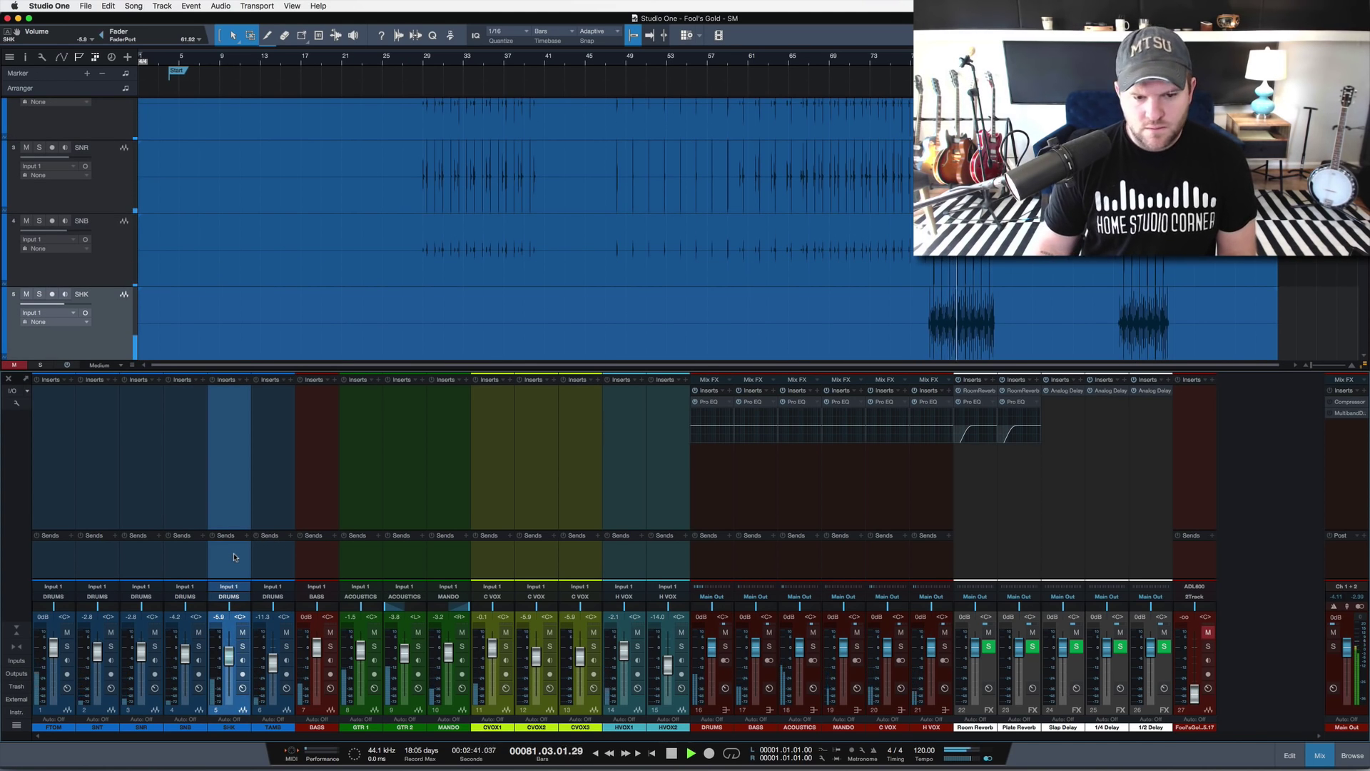
pyautogui.click(452, 568)
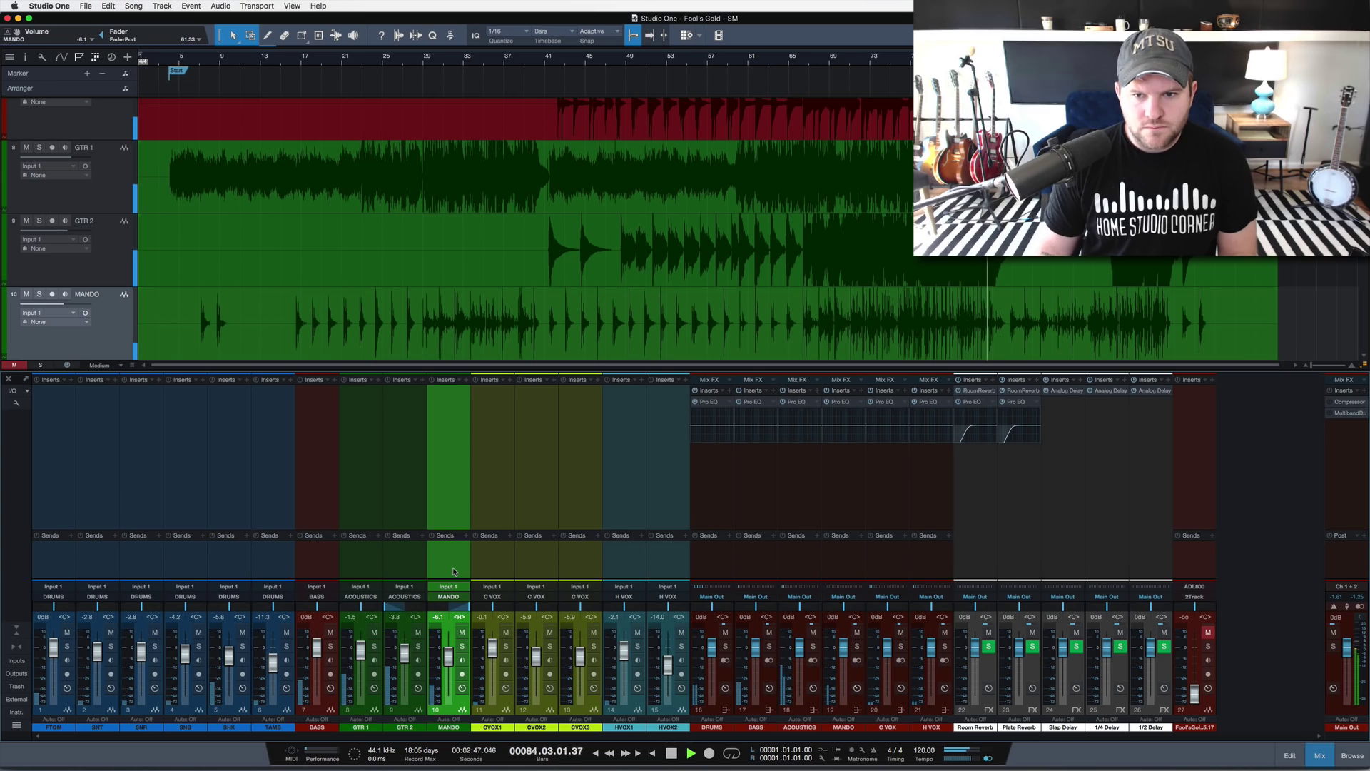
# Step: Lower the CVOX1 fader to about -6.6 dB
pyautogui.scroll(-5, 744, 261)
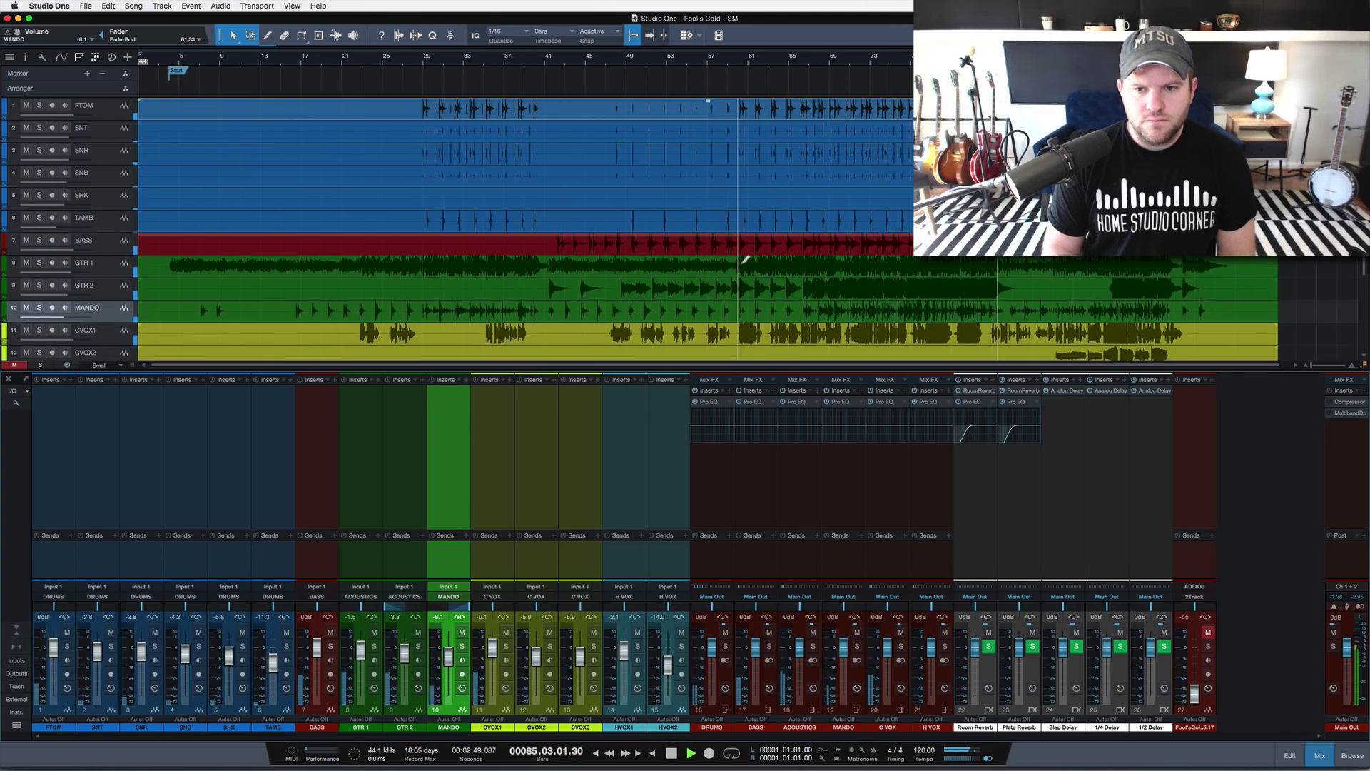
pyautogui.scroll(-2, 745, 260)
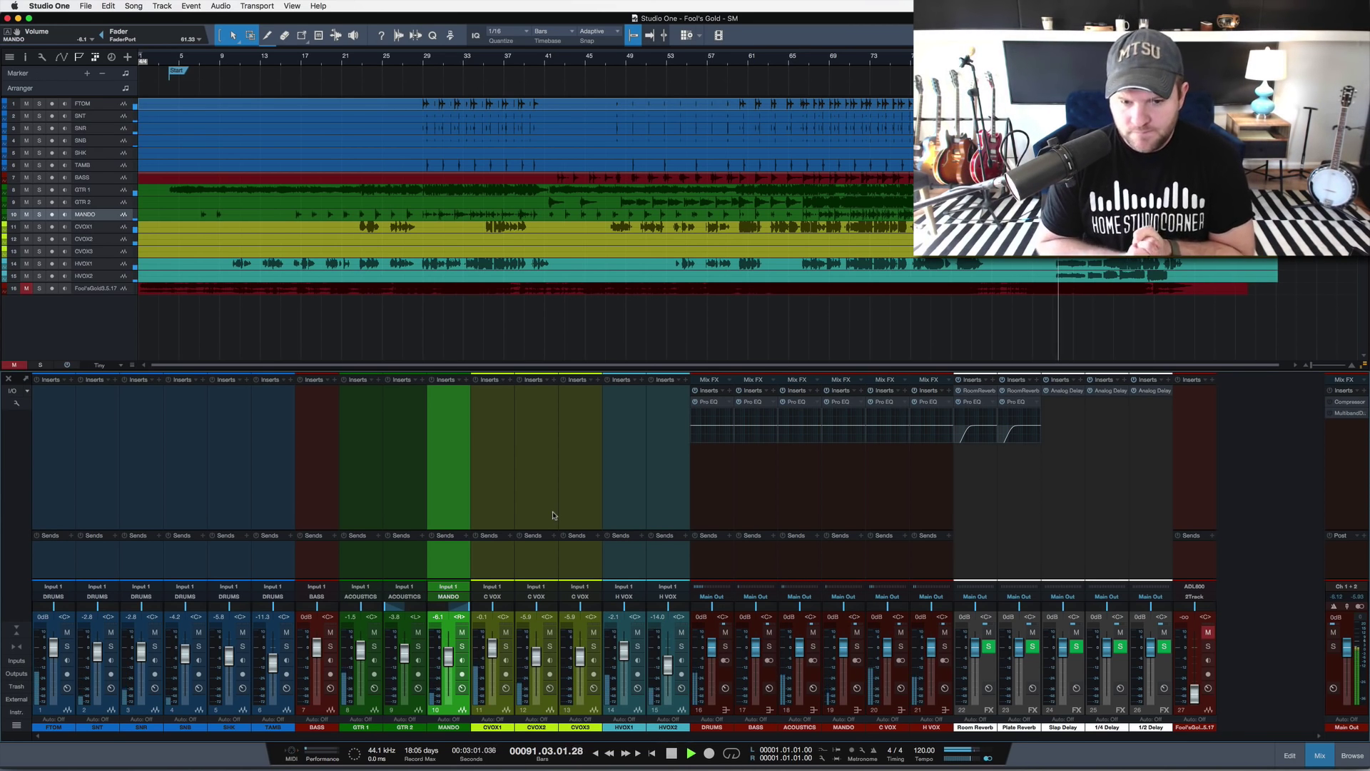
pyautogui.click(65, 563)
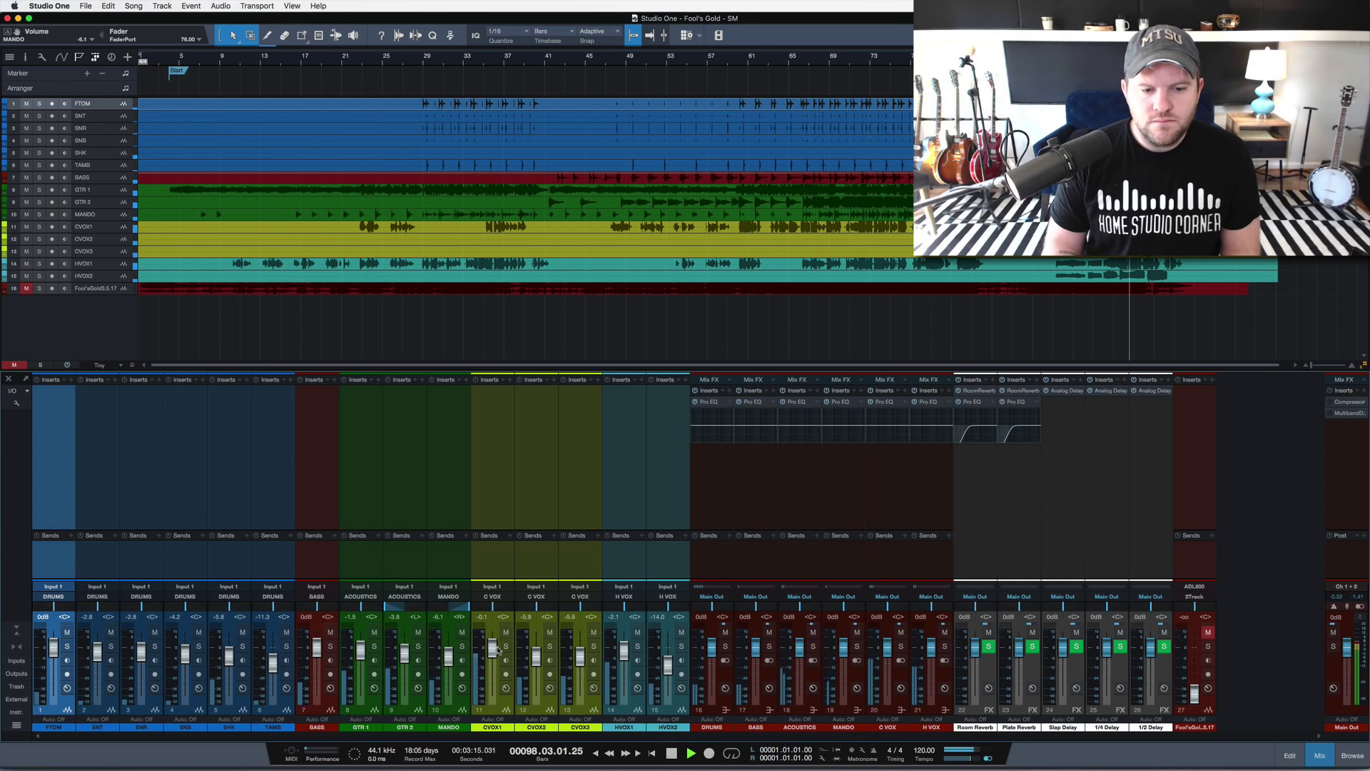
pyautogui.moveTo(493, 646); pyautogui.dragTo(493, 656)
# Step: Solo CVOX2 and CVOX3 together to listen to them, and release the solo again
pyautogui.click(546, 567)
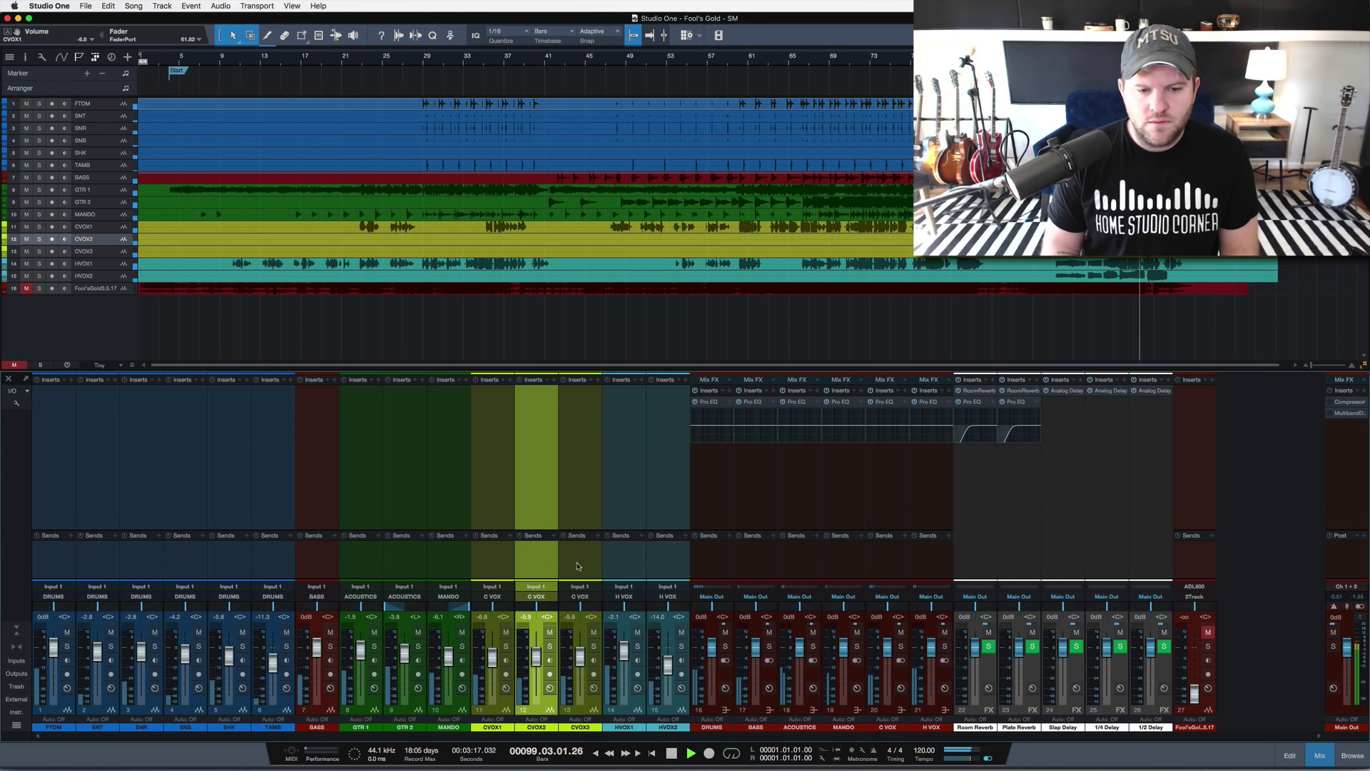
pyautogui.keyDown('shift'); pyautogui.click(578, 566); pyautogui.keyUp('shift')
pyautogui.press('s')
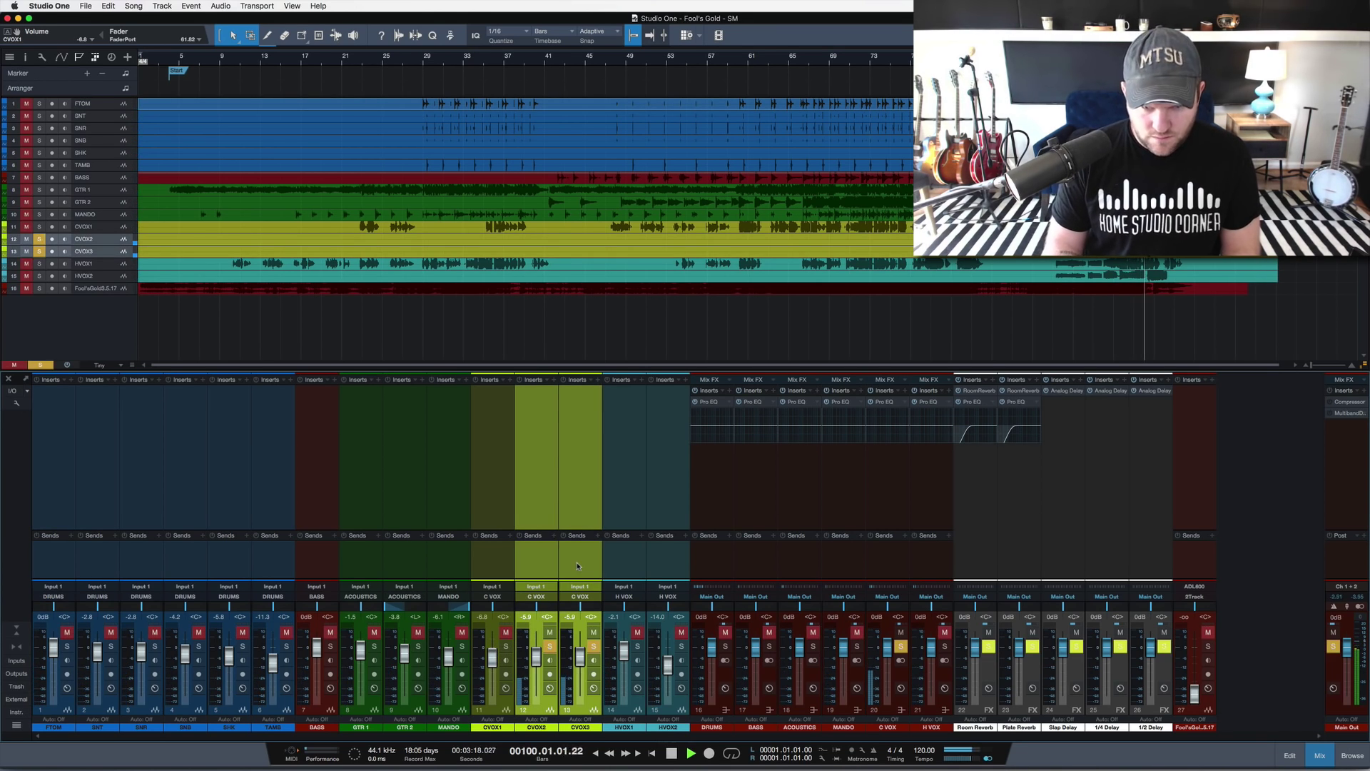
pyautogui.press('s')
# Step: Move the CVOX2 and CVOX3 channels together to between HVOX1 and HVOX2
pyautogui.click(665, 564)
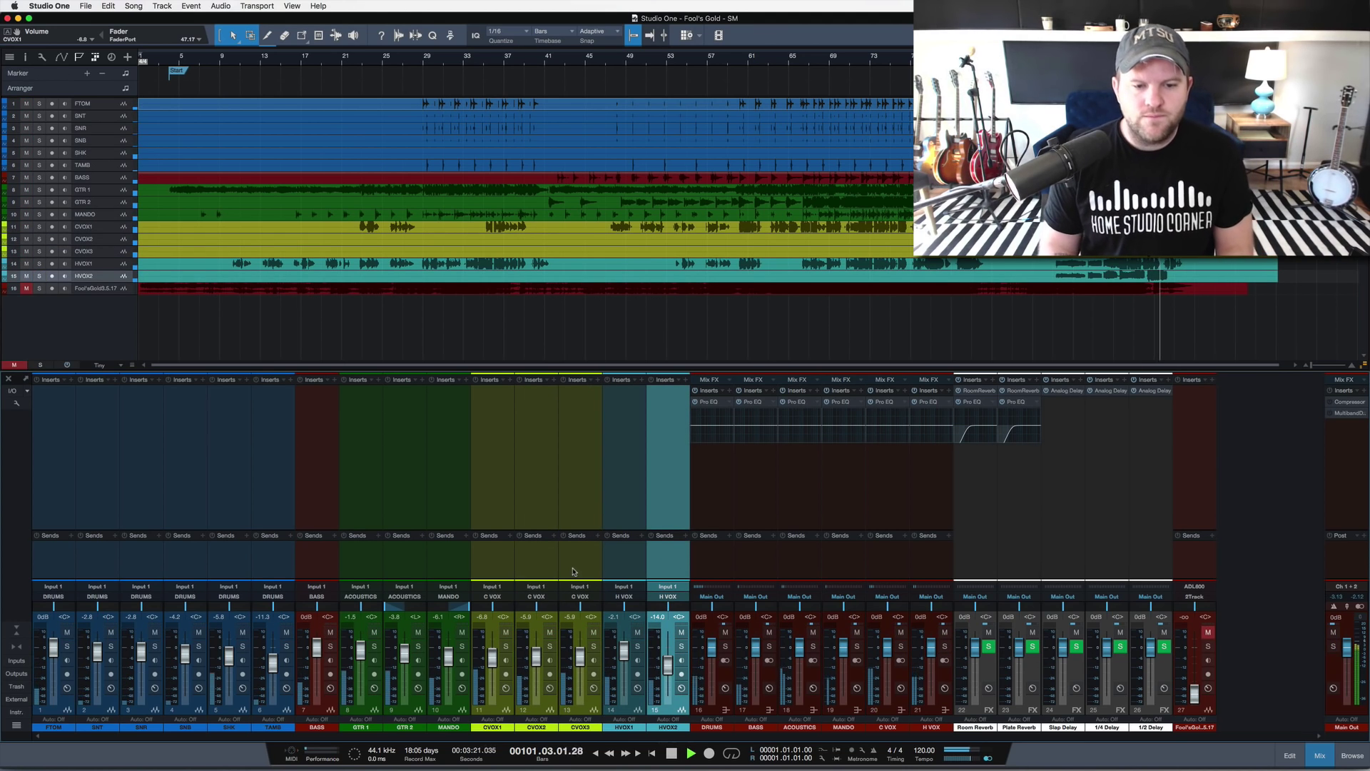
pyautogui.click(575, 569)
pyautogui.keyDown('shift'); pyautogui.click(536, 567); pyautogui.keyUp('shift')
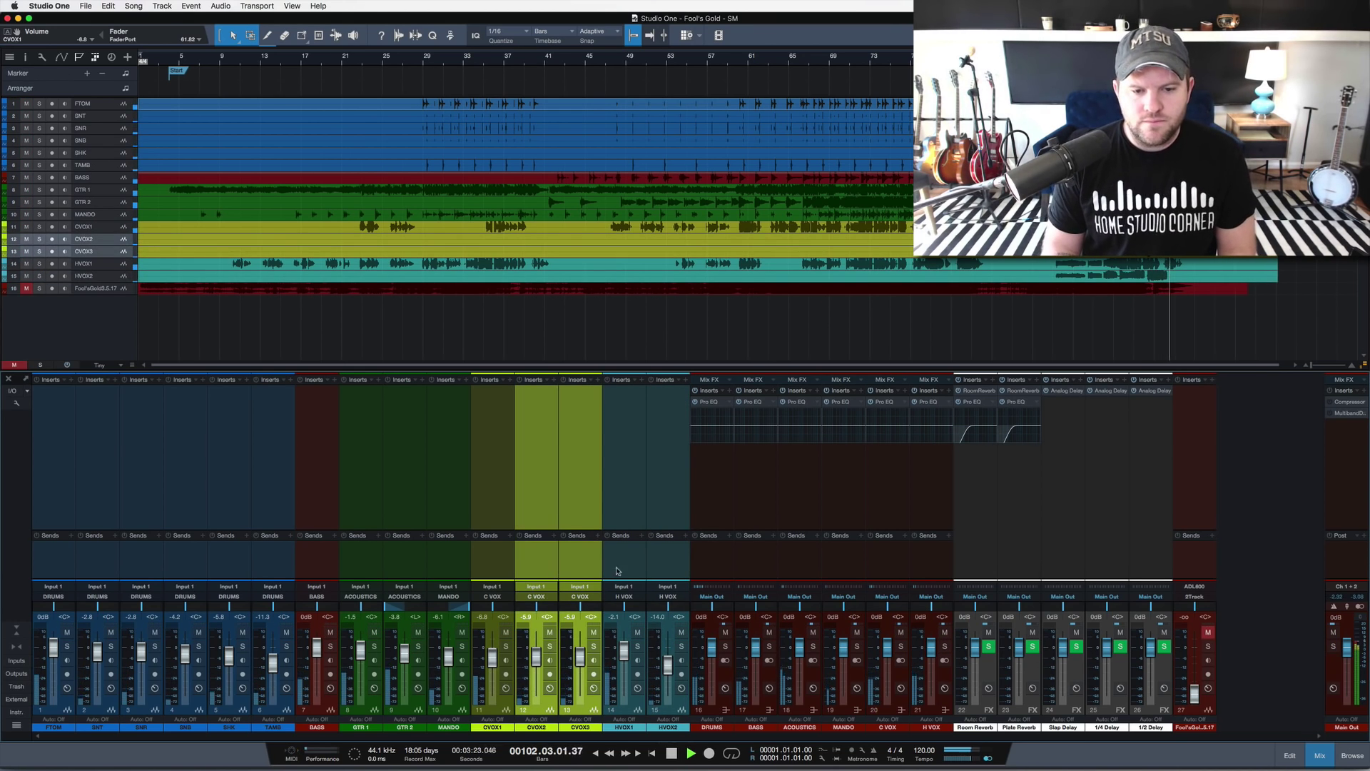
pyautogui.moveTo(573, 569); pyautogui.dragTo(655, 565)
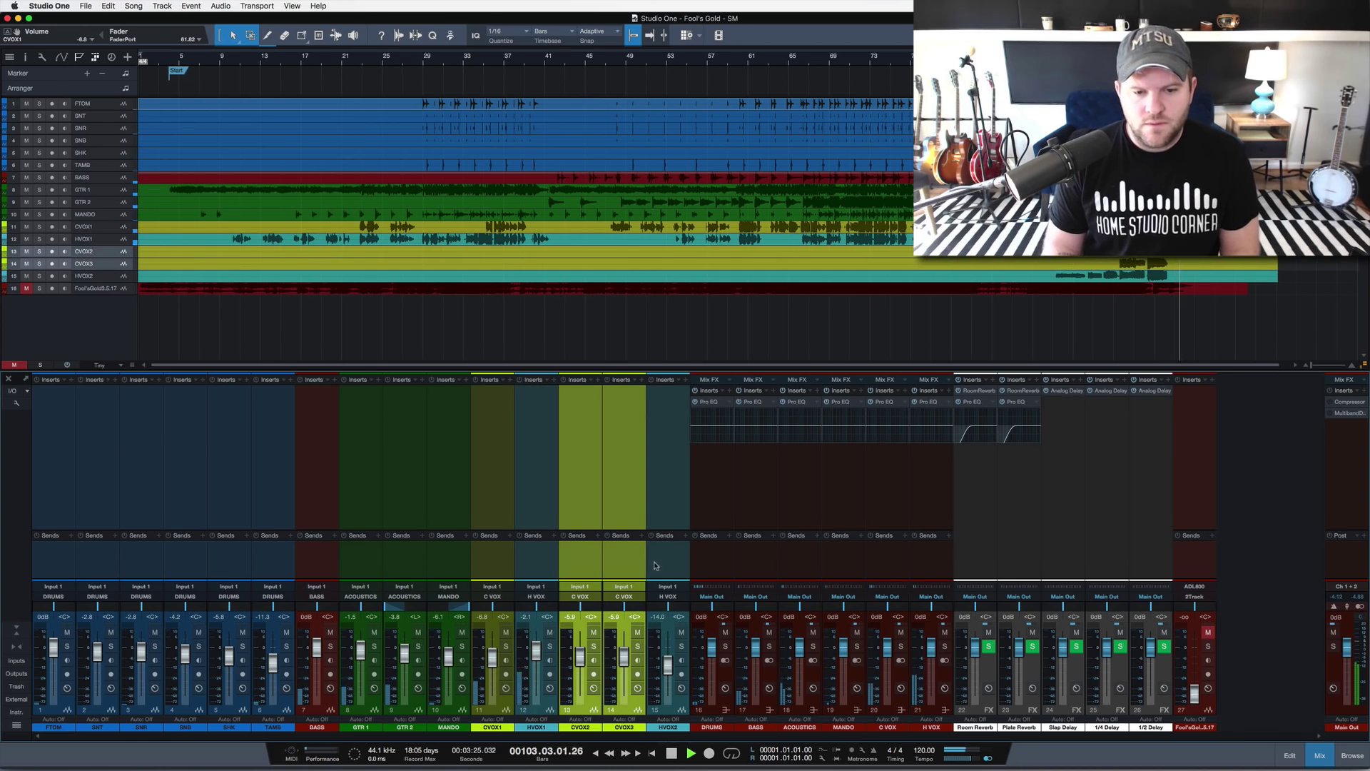
# Step: Select CVOX2, CVOX3 and HVOX2 together, choose the C VOX bus as CVOX2's output, and stop playback
pyautogui.click(671, 561)
pyautogui.keyDown('shift'); pyautogui.click(584, 564); pyautogui.keyUp('shift')
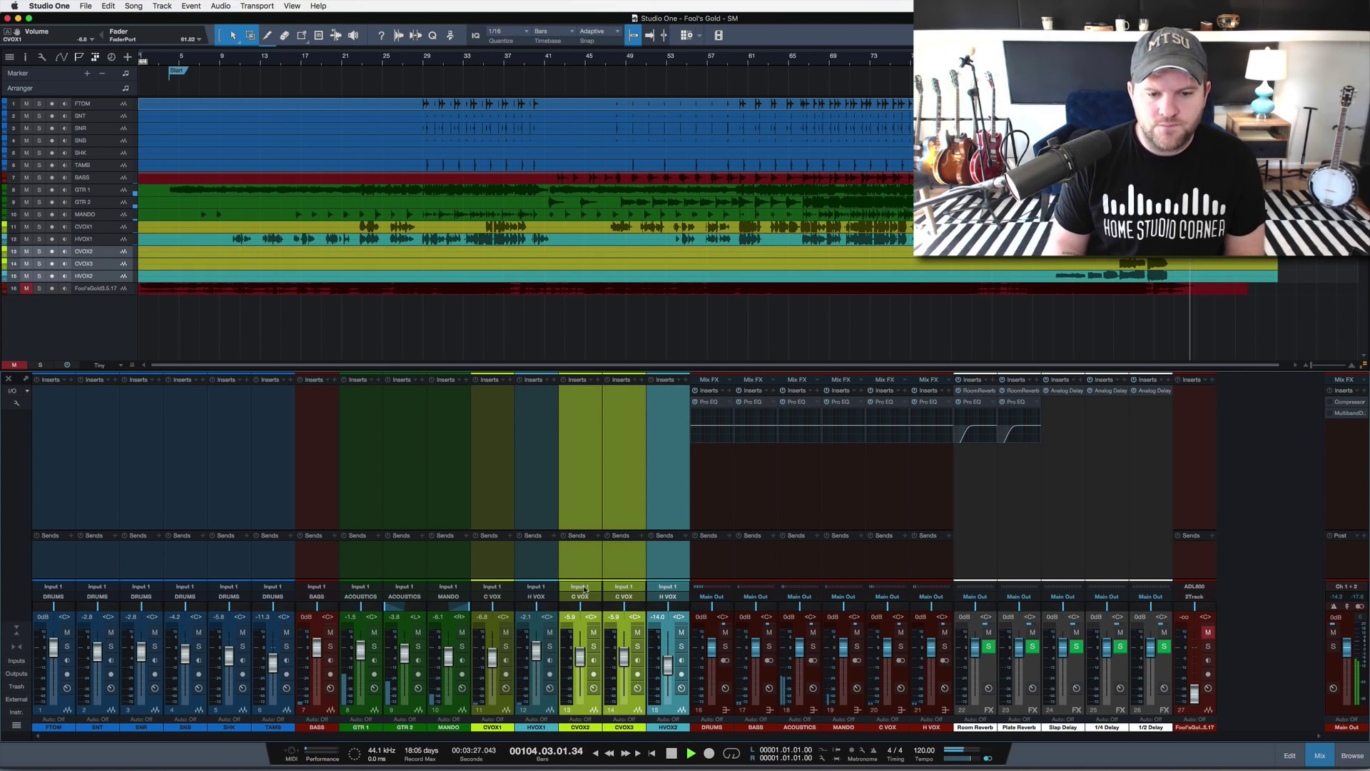
pyautogui.click(582, 596)
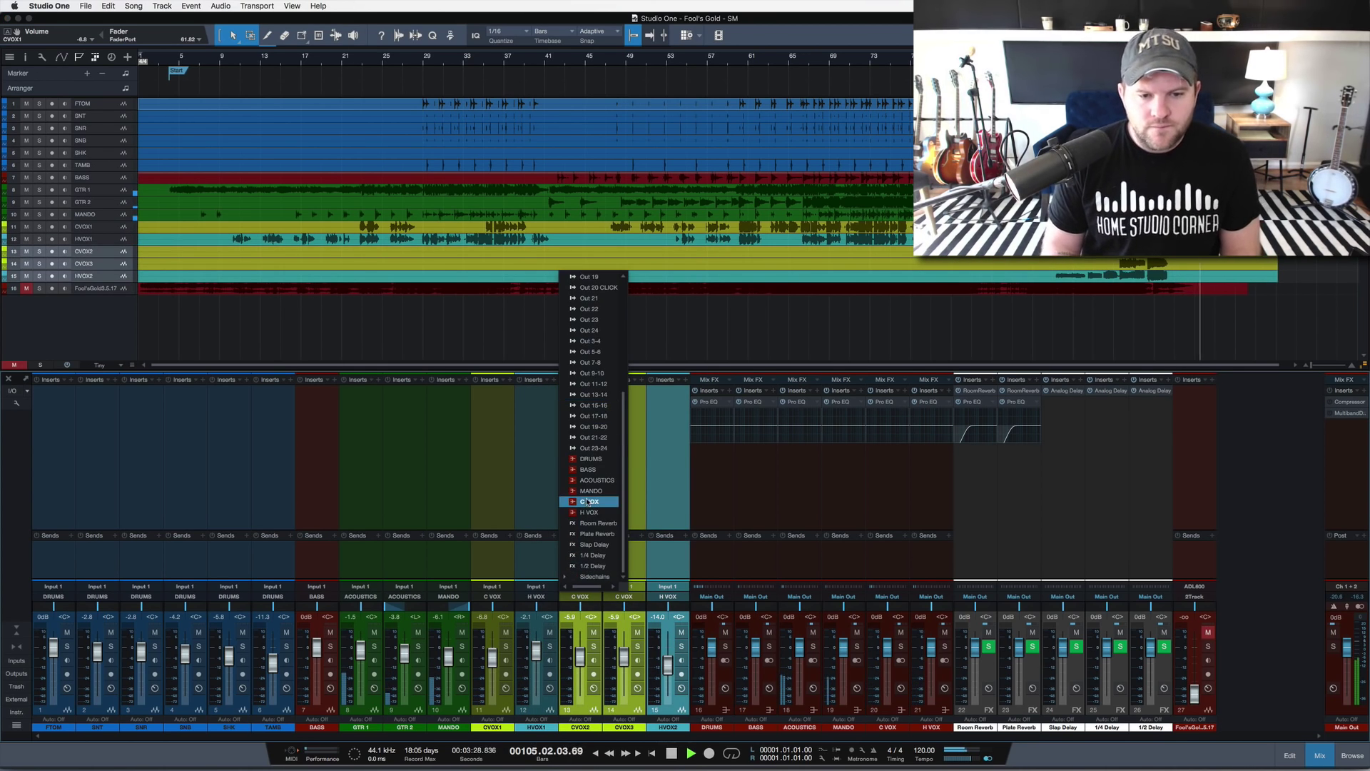
pyautogui.click(590, 505)
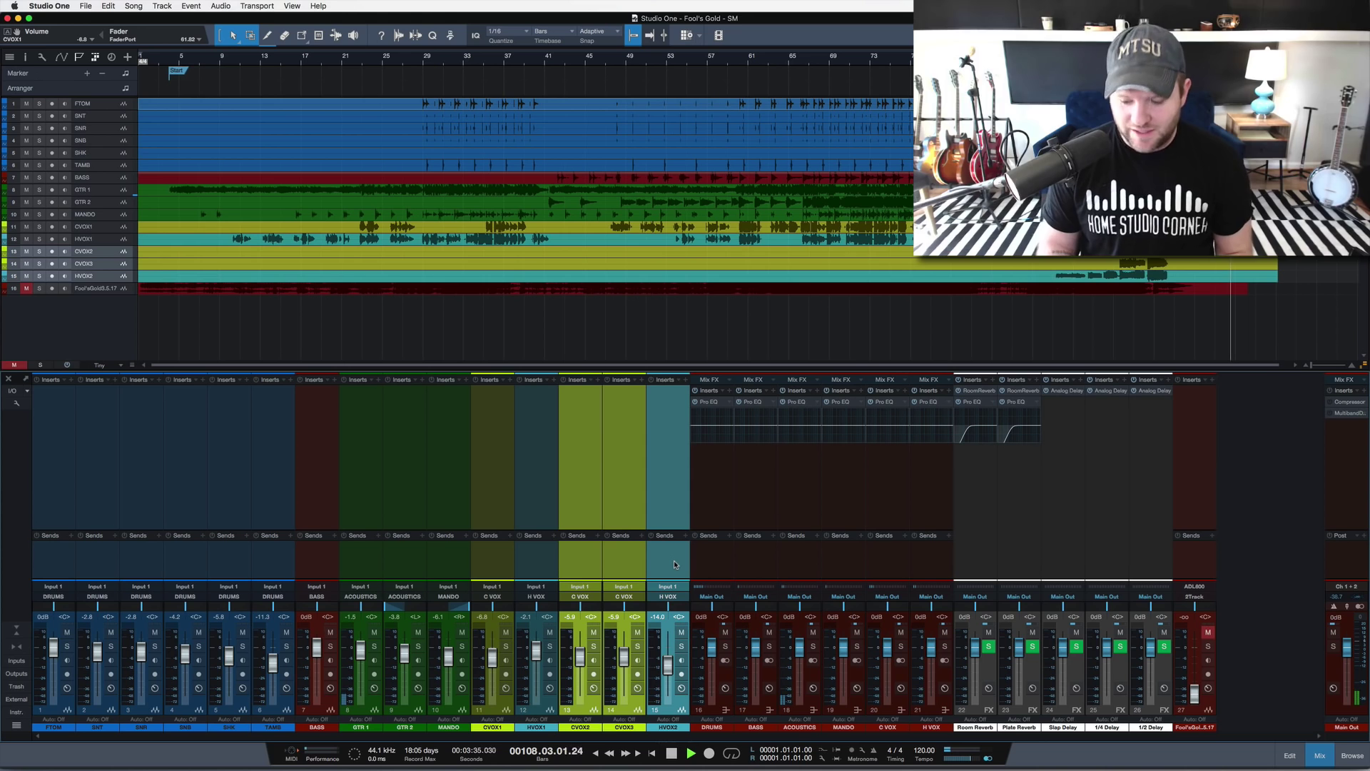
pyautogui.press('space')
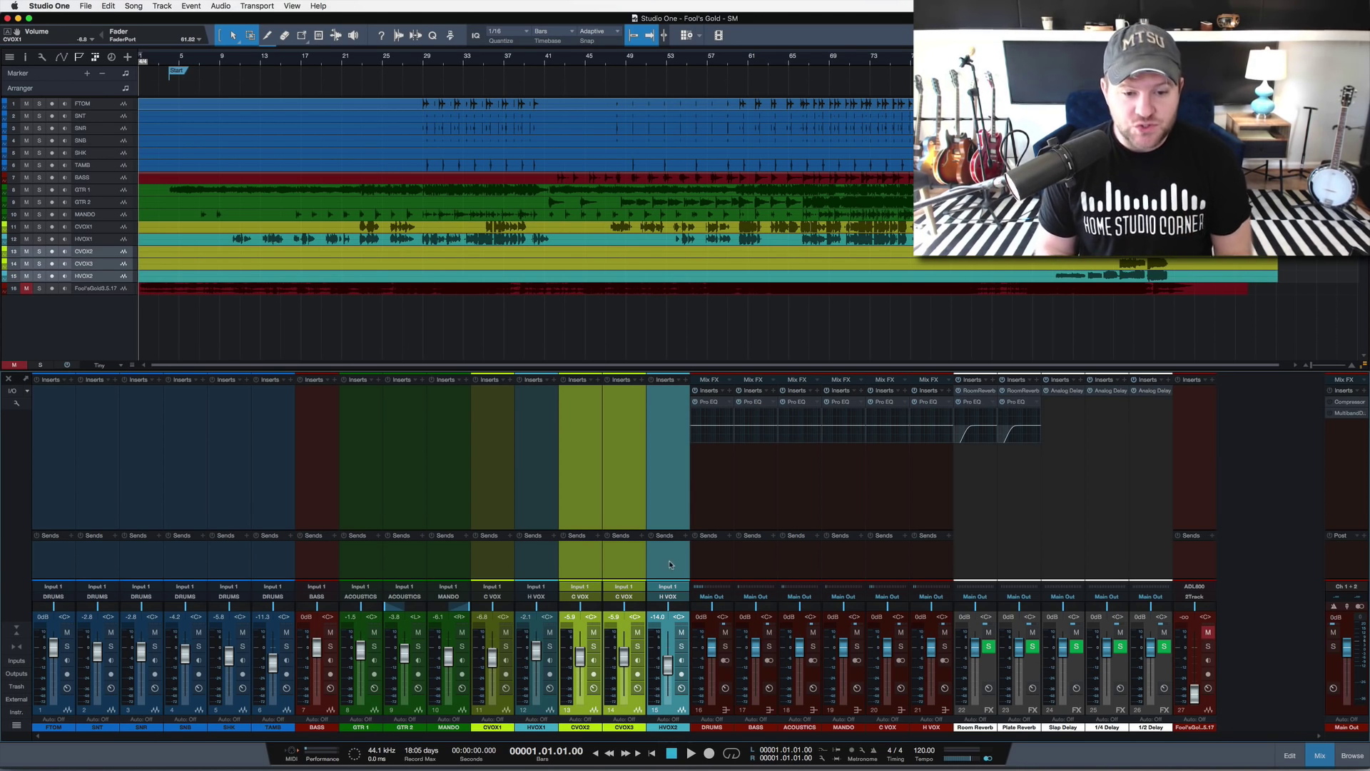
pyautogui.rightClick(661, 563)
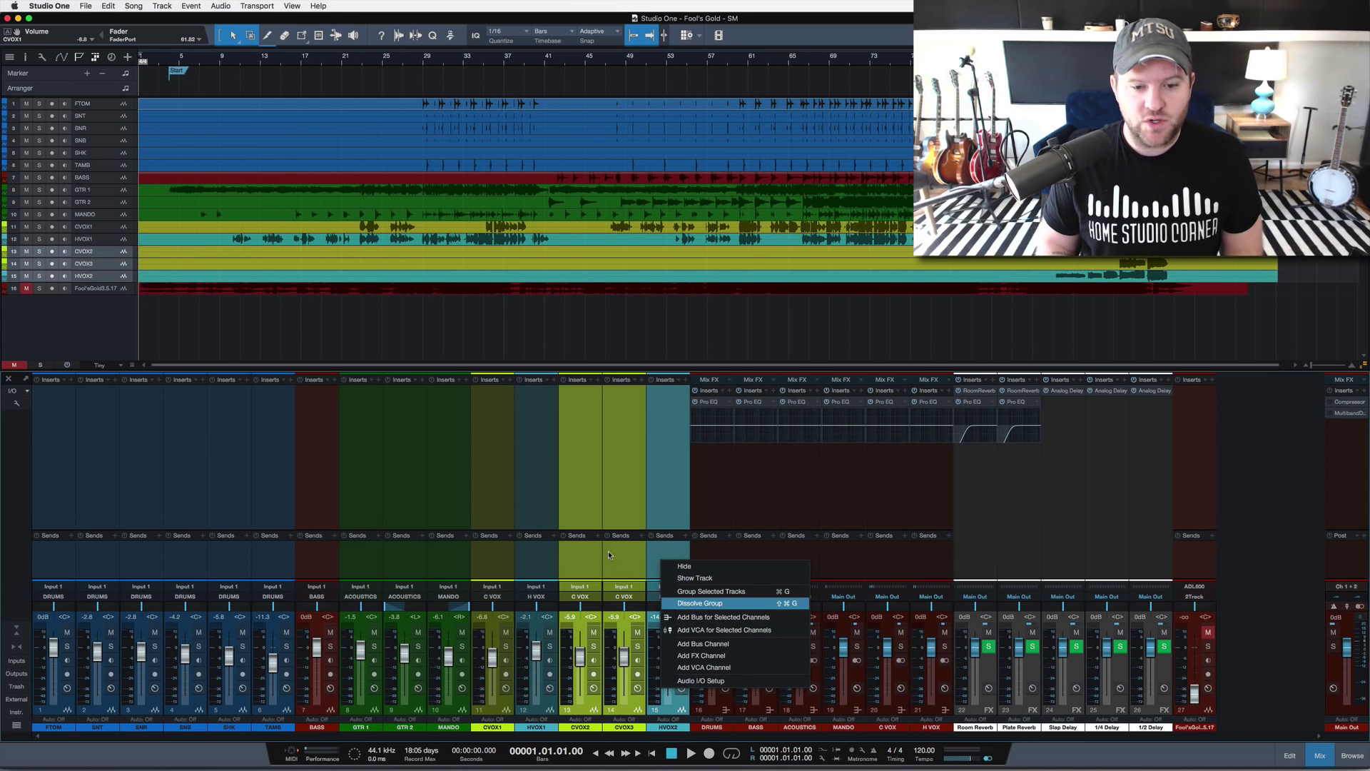
pyautogui.click(620, 563)
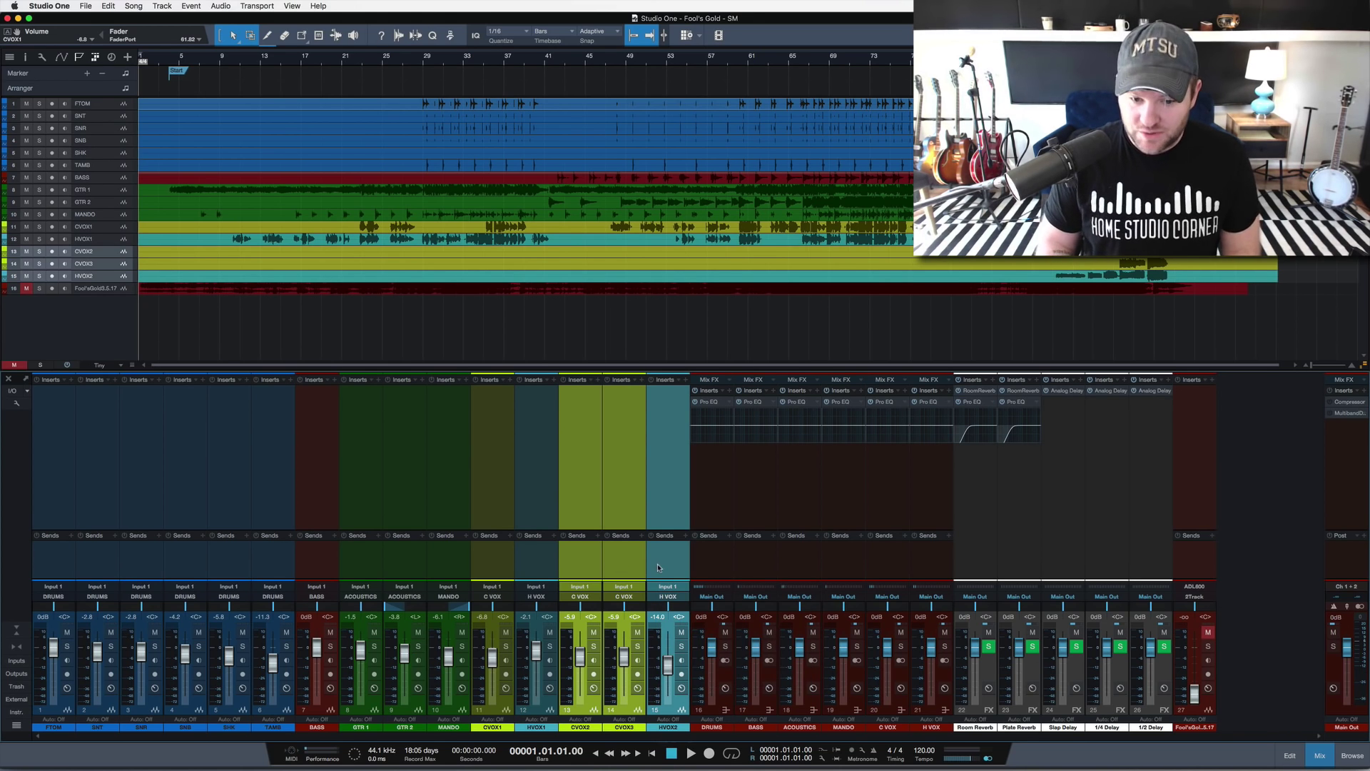
pyautogui.rightClick(658, 567)
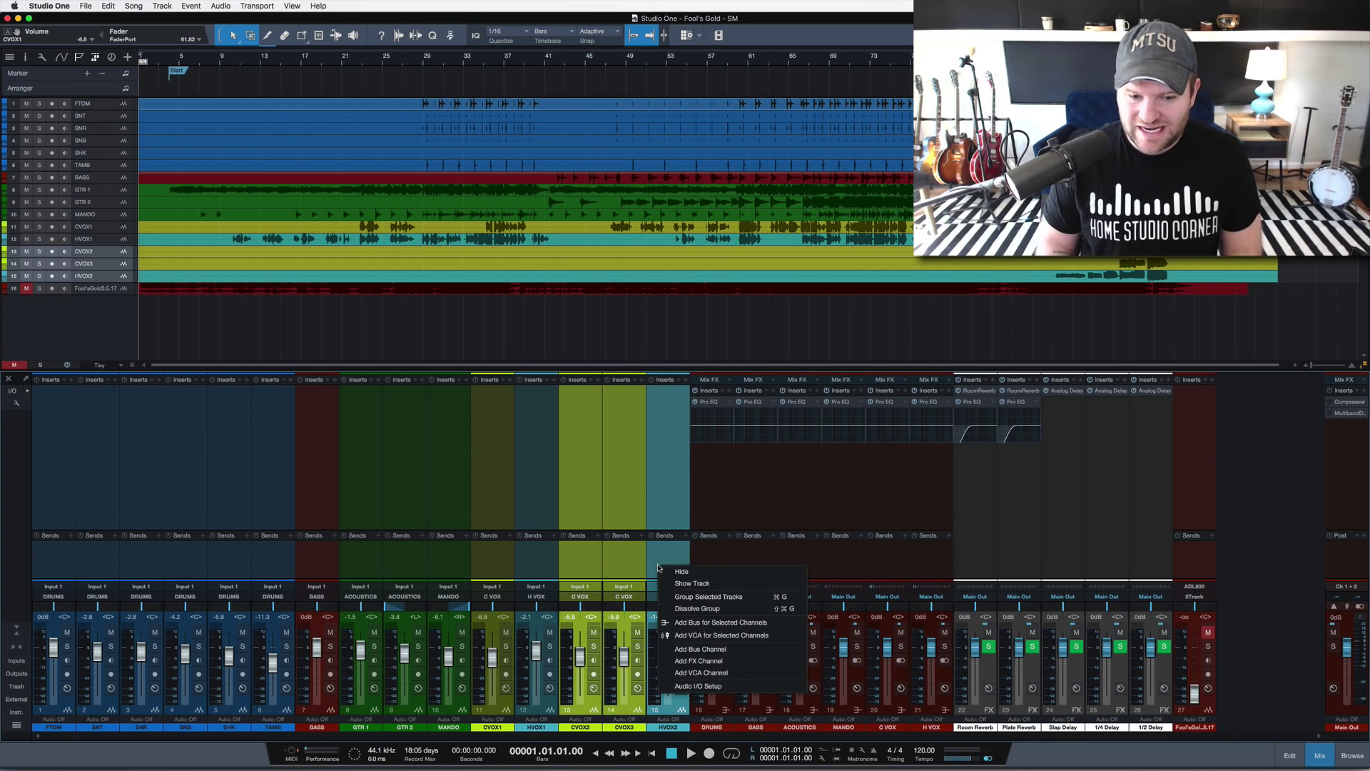
pyautogui.click(629, 557)
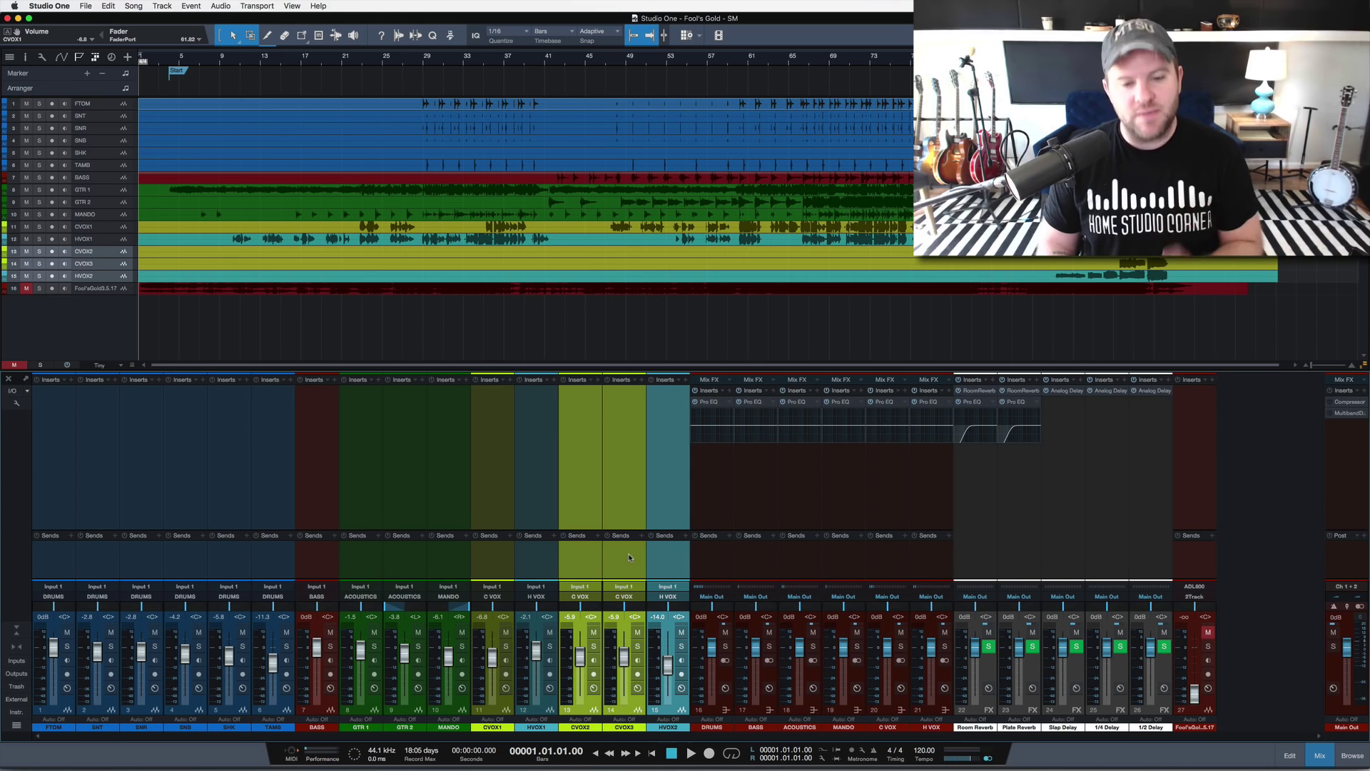
pyautogui.rightClick(669, 565)
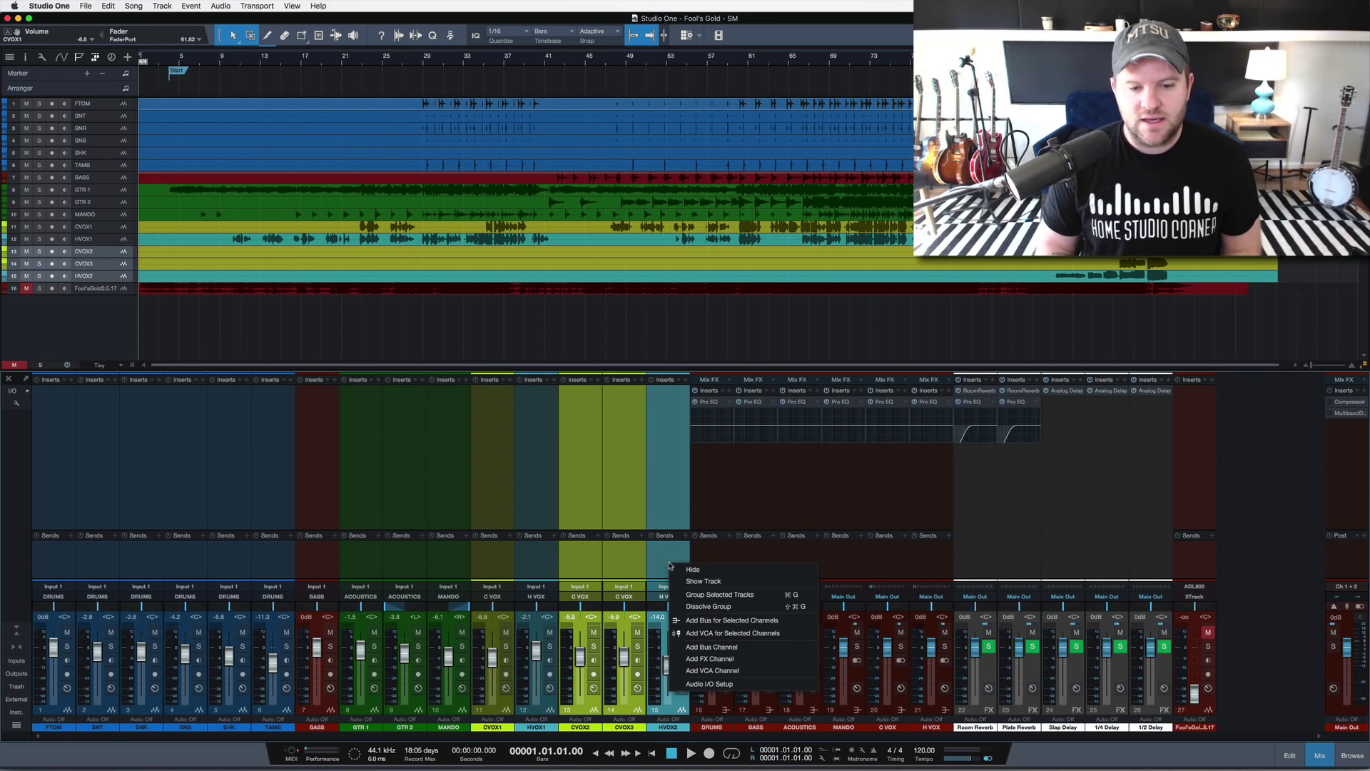
pyautogui.click(668, 565)
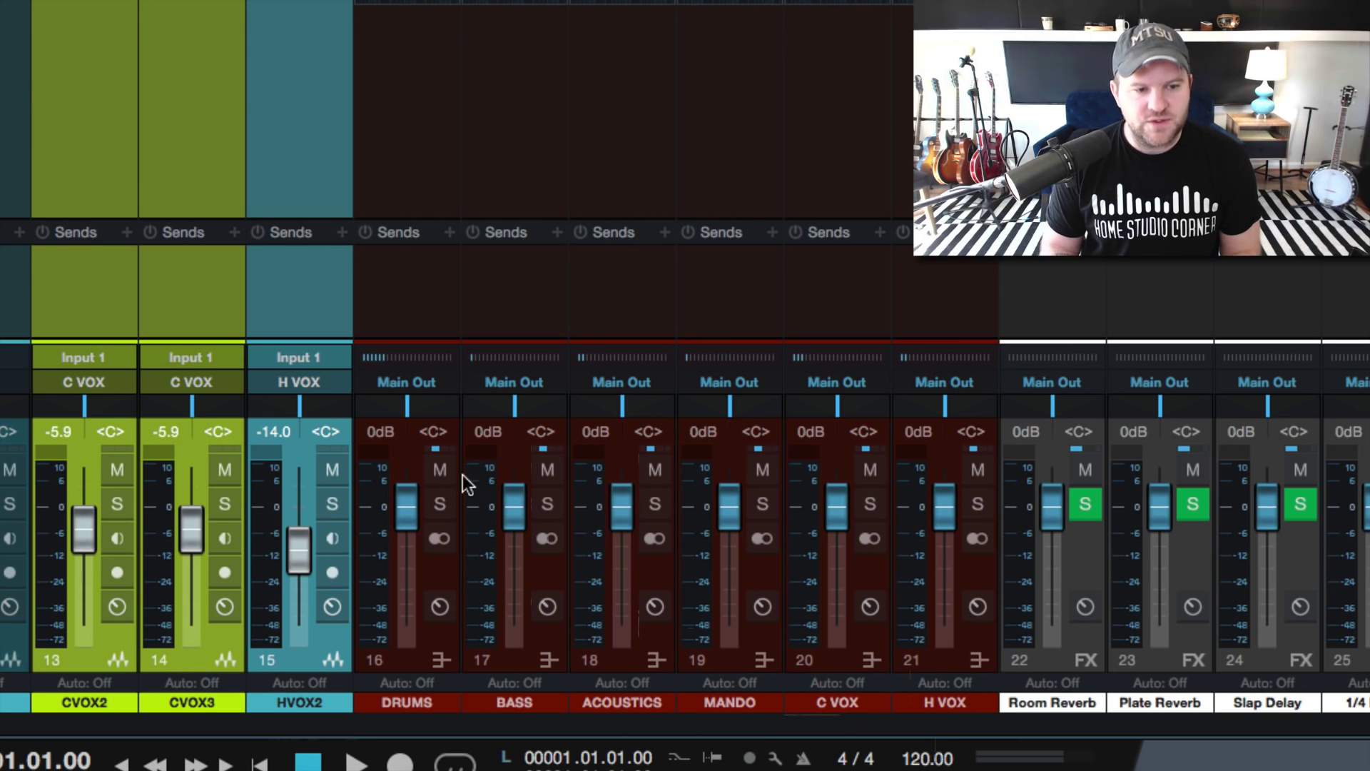
# Step: Add a bus for the selected CVOX2, CVOX3 and HVOX2 channels and name it BGVs
pyautogui.rightClick(140, 280)
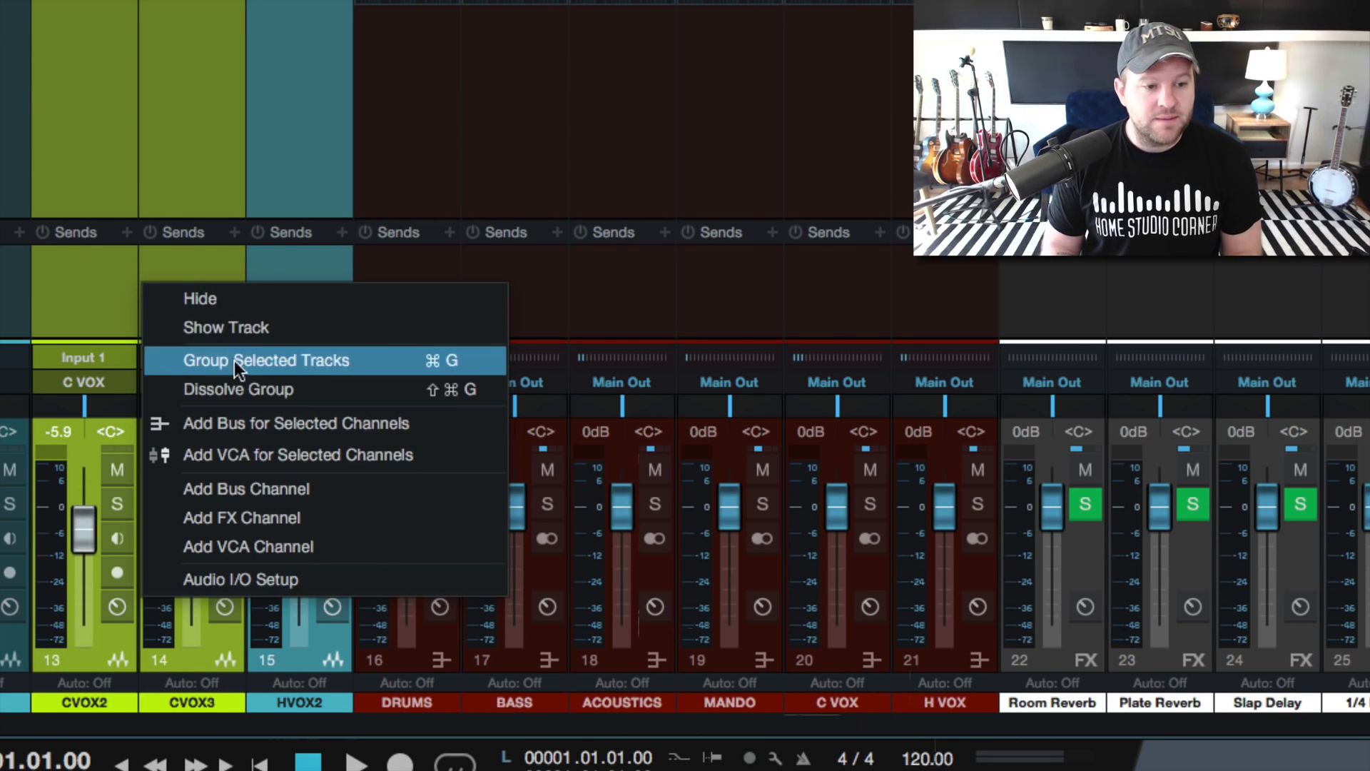
pyautogui.click(245, 421)
pyautogui.doubleClick(409, 704)
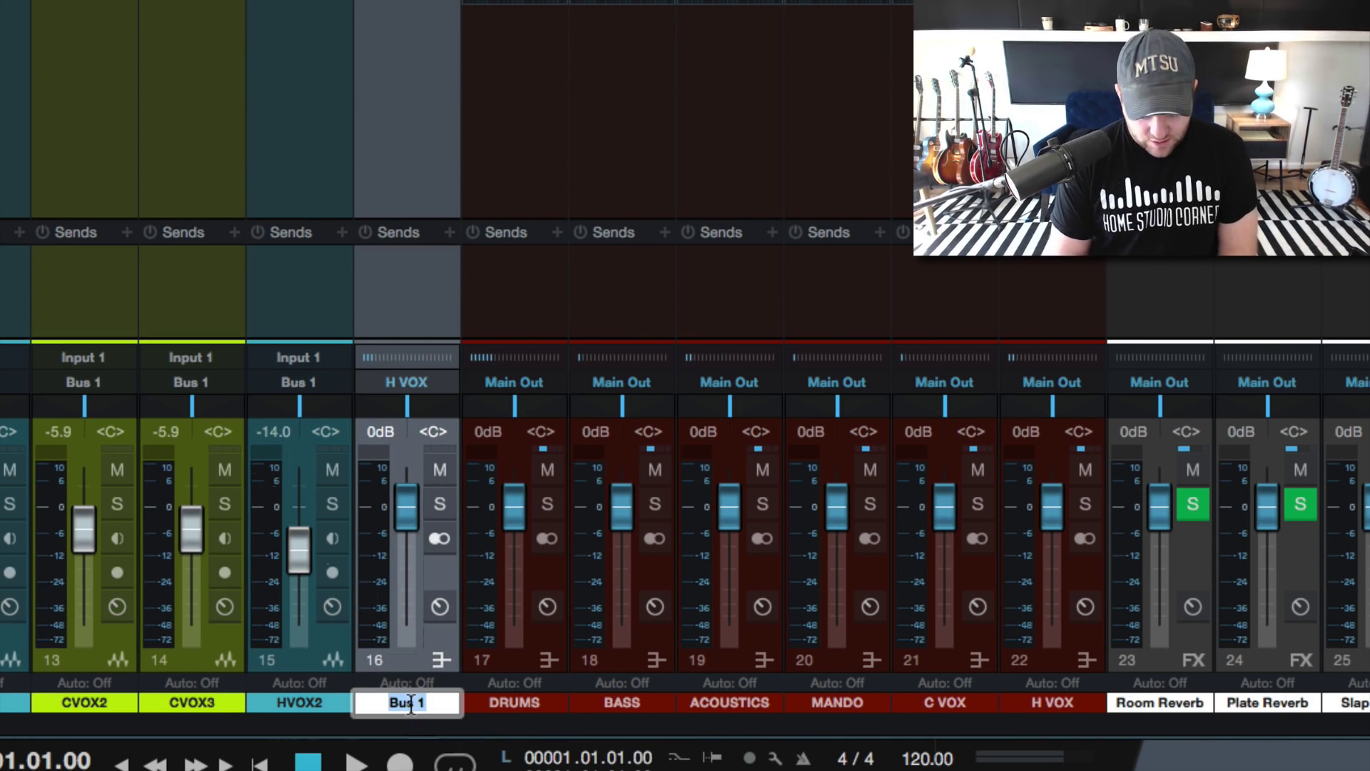
pyautogui.write('BGvs')
pyautogui.press('Return')
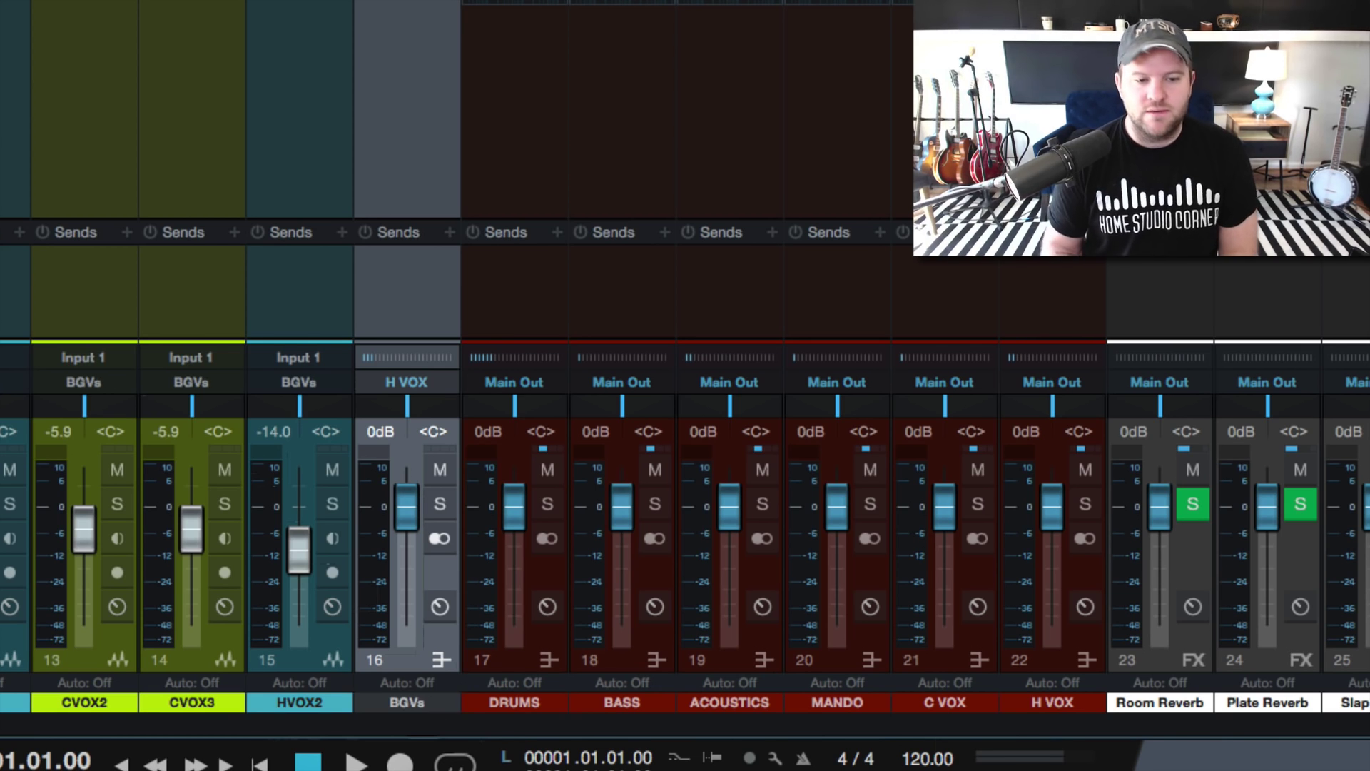
# Step: Move the BGVs bus between the H VOX bus and Room Reverb, and colour it dark red like the other buses
pyautogui.moveTo(414, 331); pyautogui.dragTo(1067, 284)
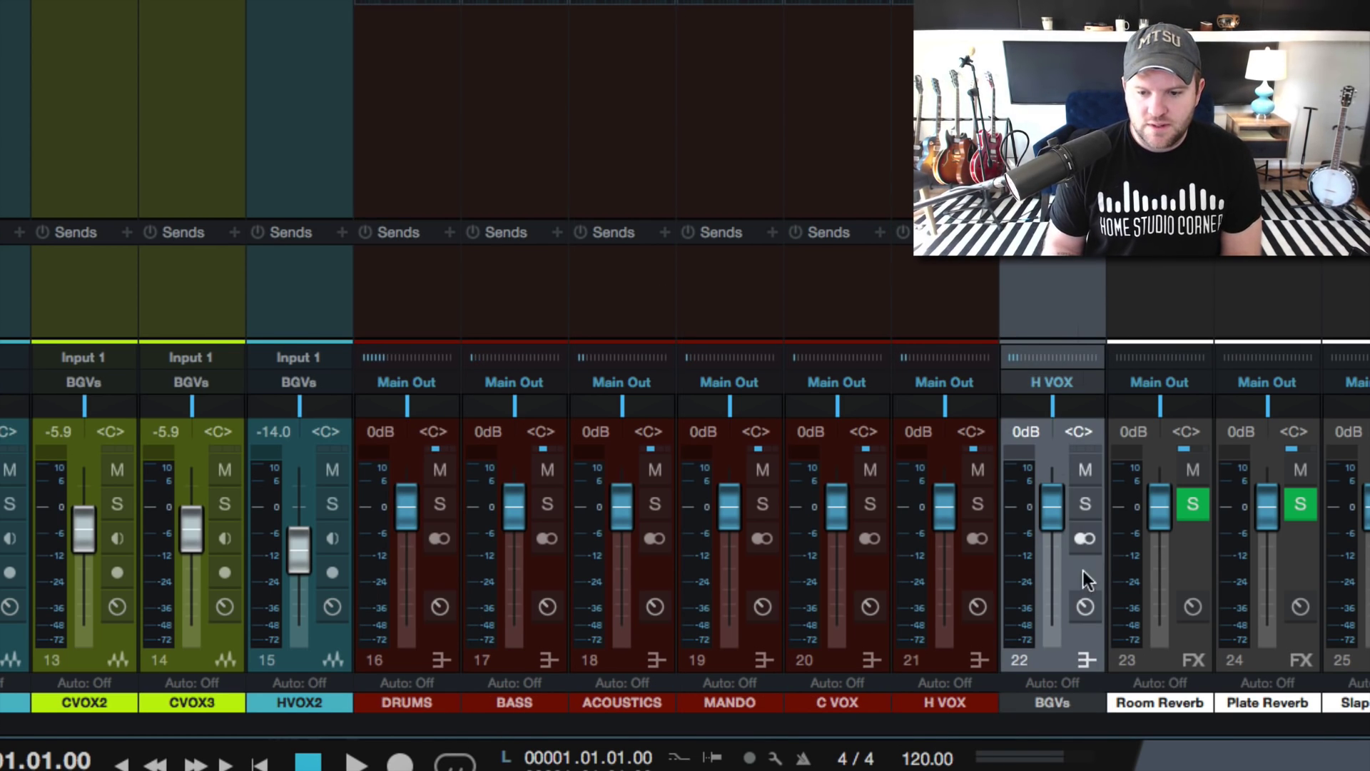
pyautogui.click(1087, 702)
pyautogui.click(1281, 601)
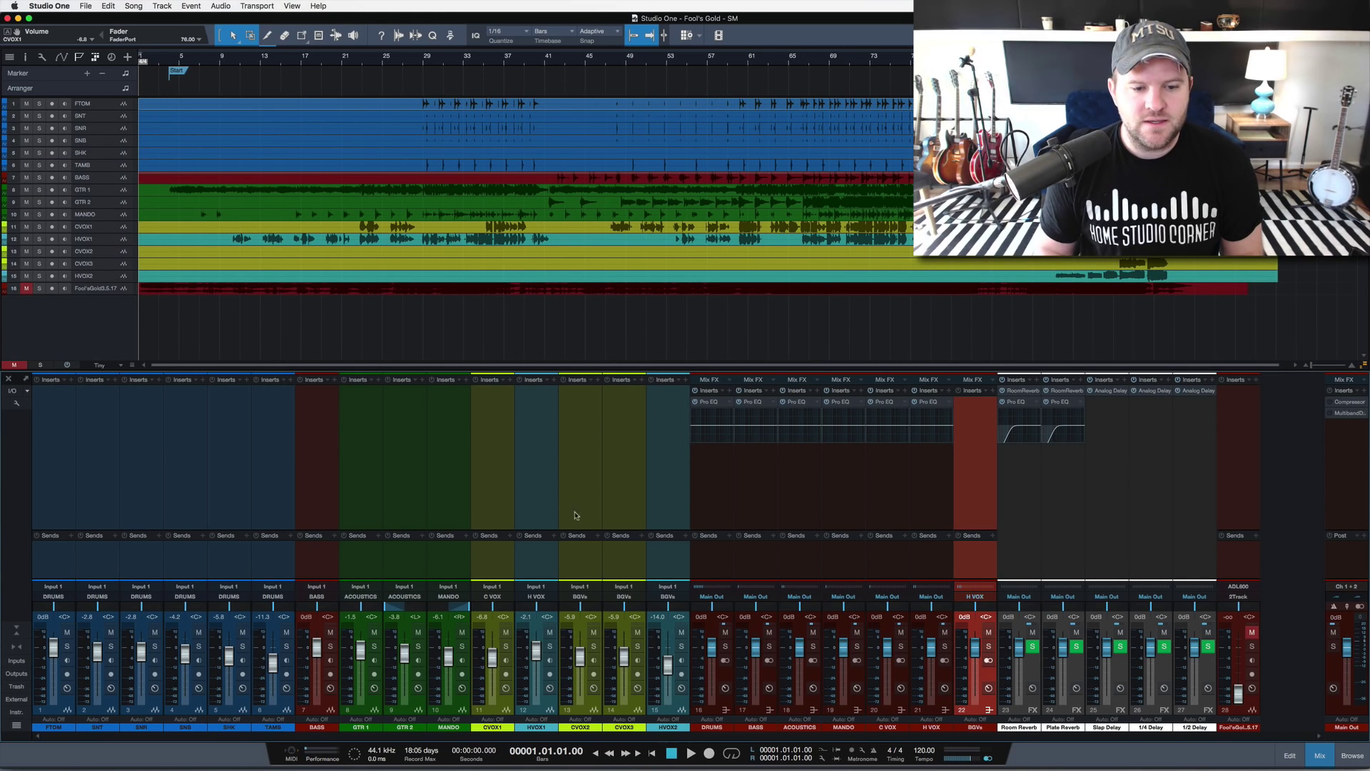
# Step: Solo GTR 1, play it from the Start marker, lower its fader to about -3.6 dB, and release the solo
pyautogui.click(458, 563)
pyautogui.keyDown('shift'); pyautogui.click(357, 564); pyautogui.keyUp('shift')
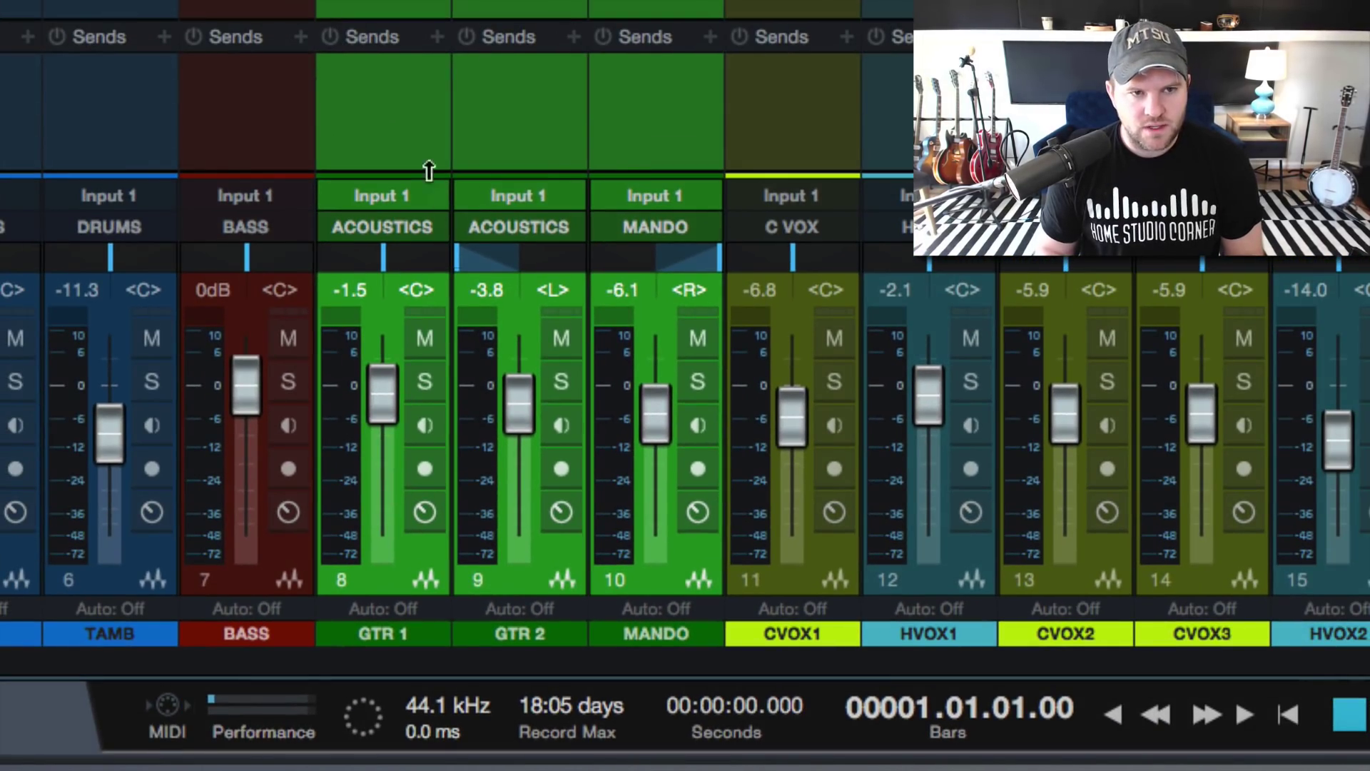
pyautogui.click(401, 113)
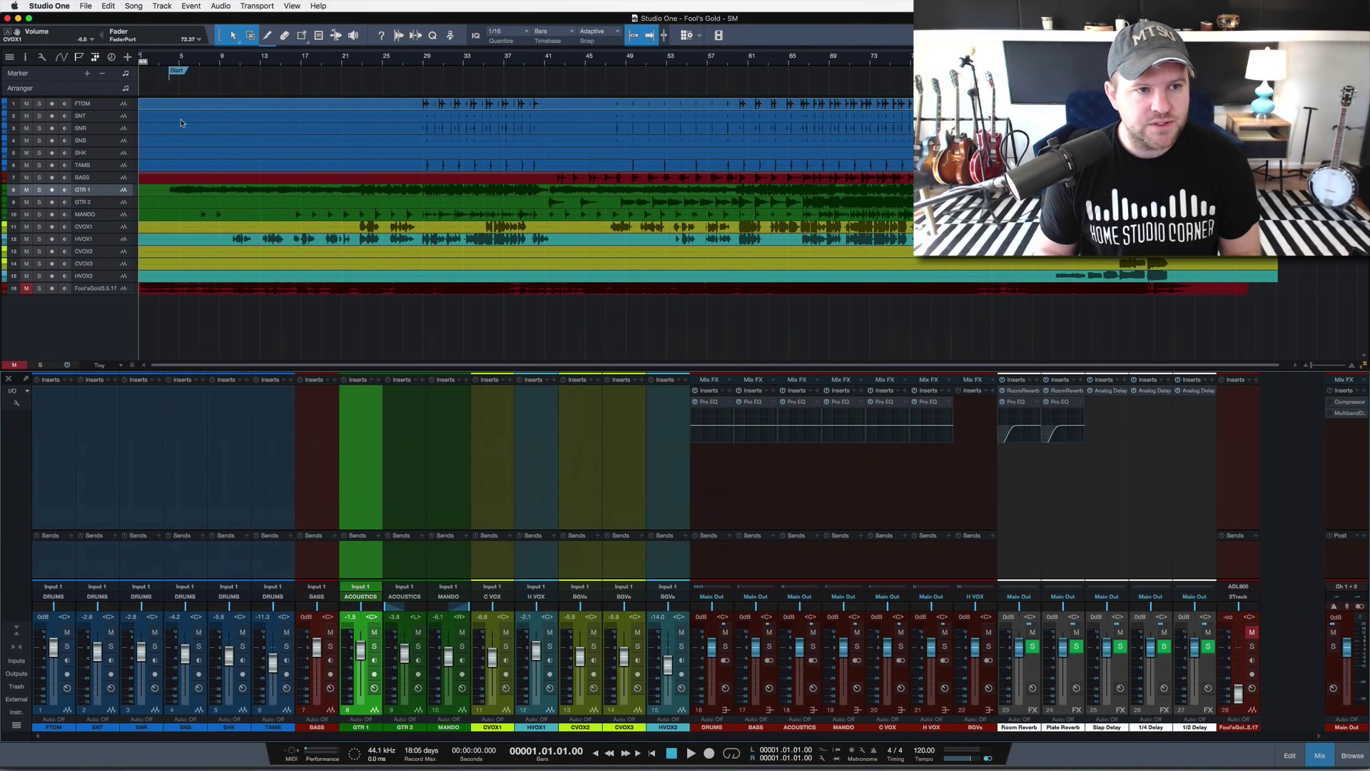
pyautogui.press('s')
pyautogui.click(168, 61)
pyautogui.press('space')
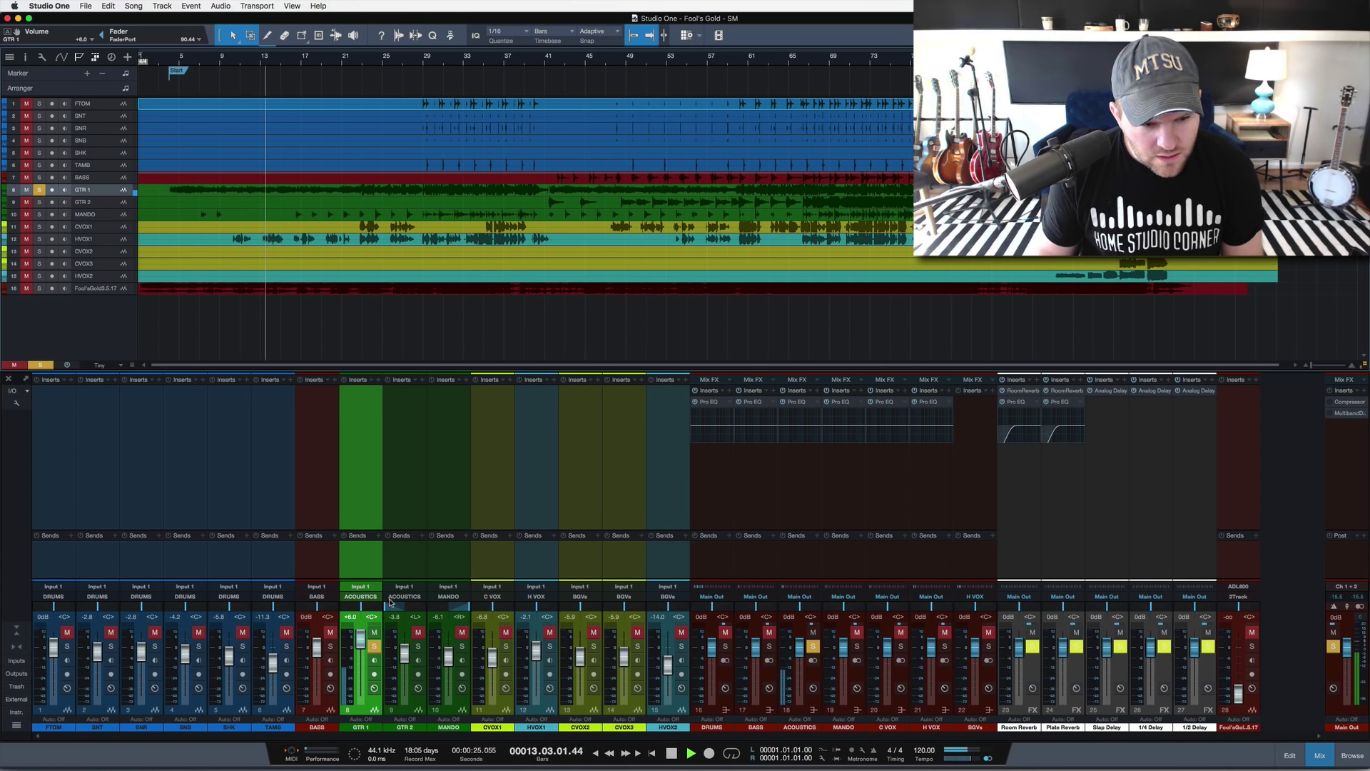
pyautogui.press('space')
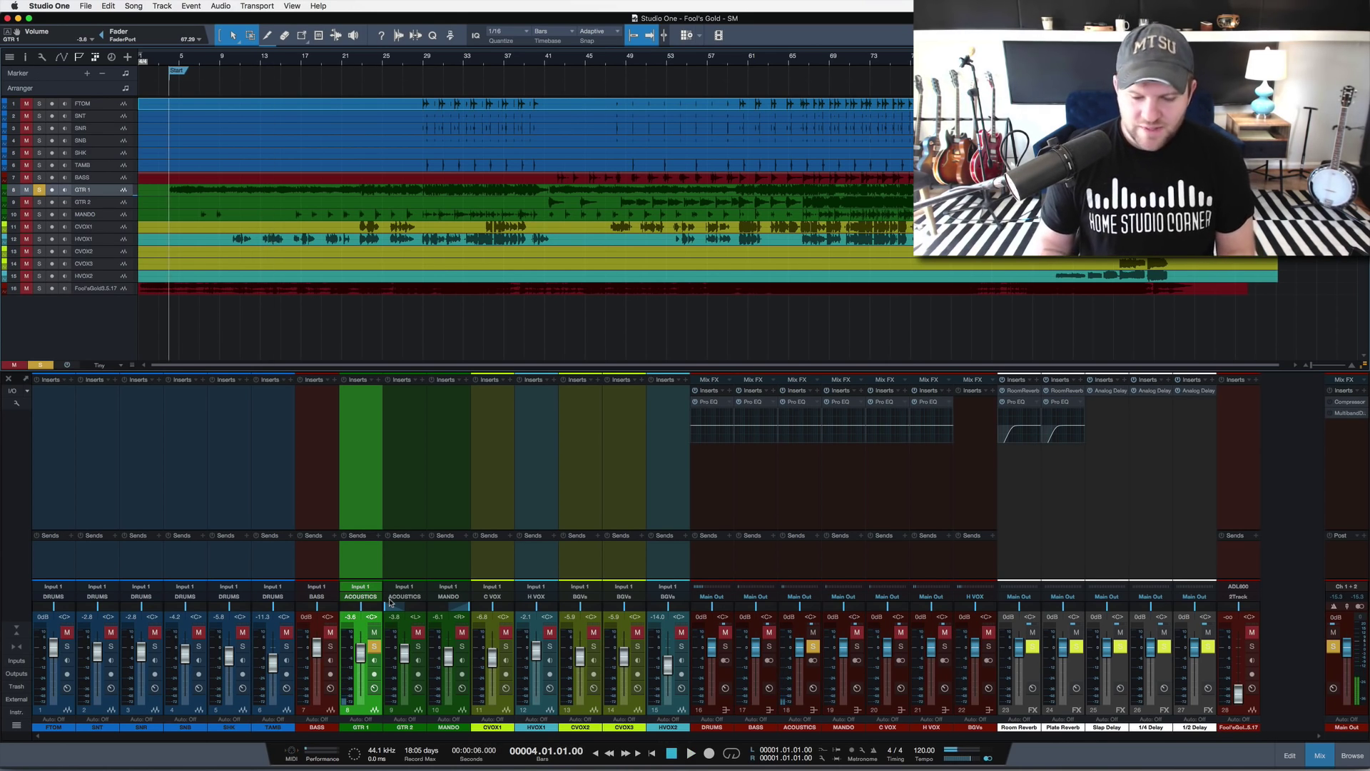
pyautogui.hotkey('shift', 's')
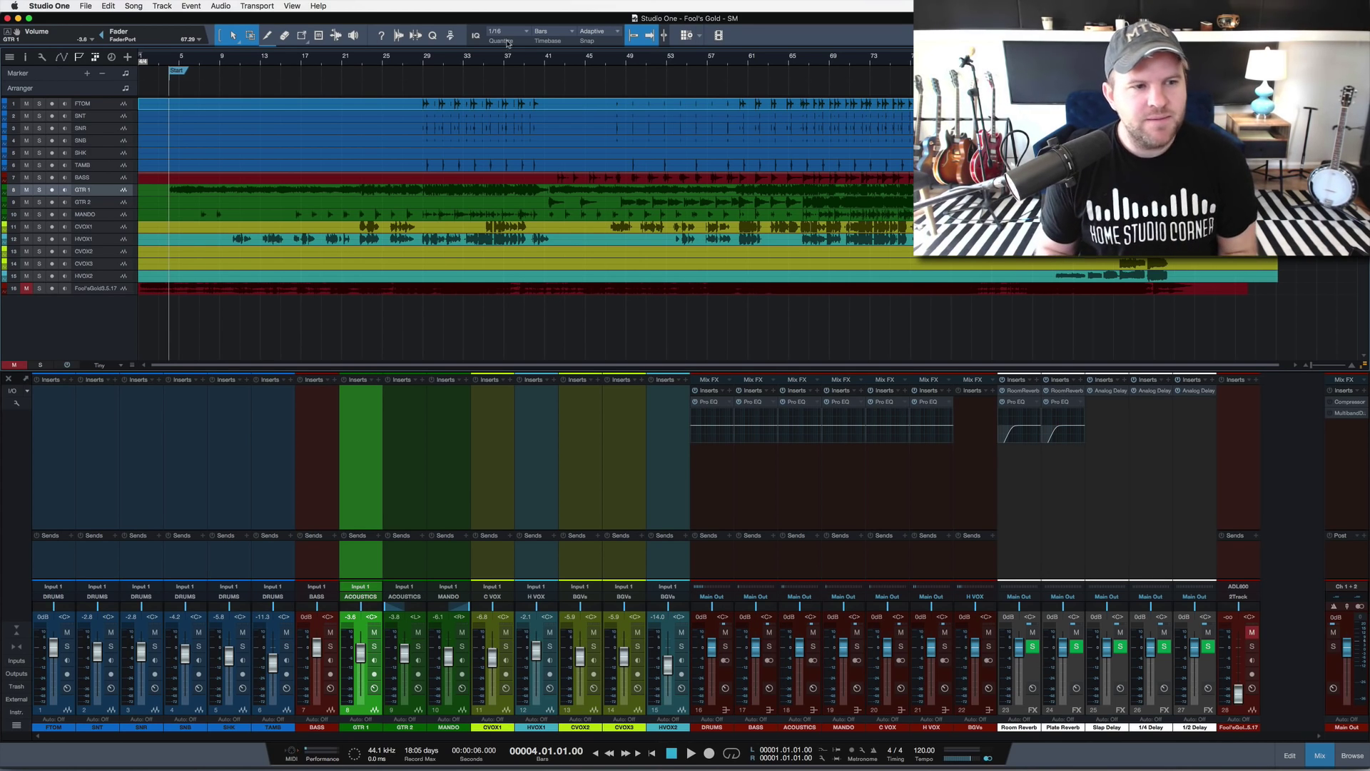
# Step: Listen to GTR 1 soloed from bar 29, then restore the full mix and stop playback
pyautogui.click(422, 62)
pyautogui.hotkey('shift', 's')
pyautogui.press('space')
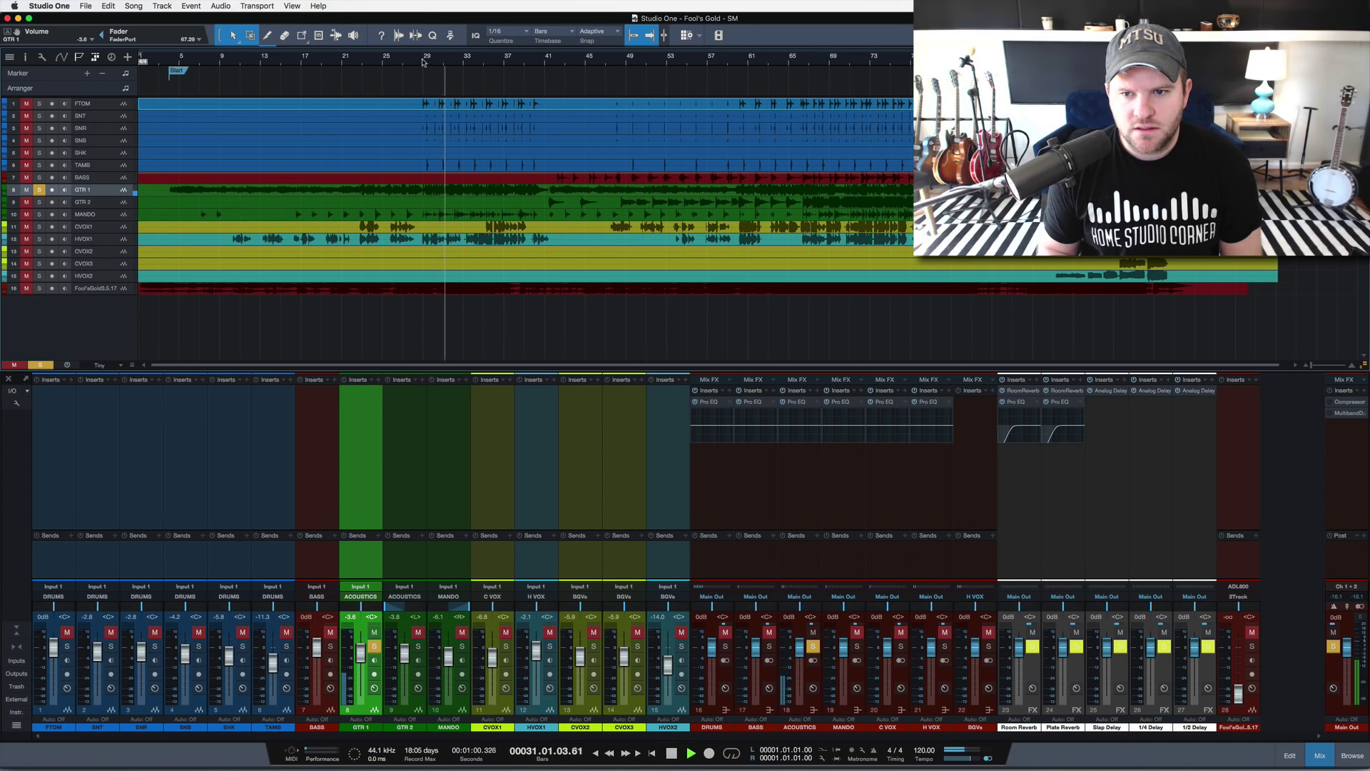
pyautogui.hotkey('shift', 's')
pyautogui.press('space')
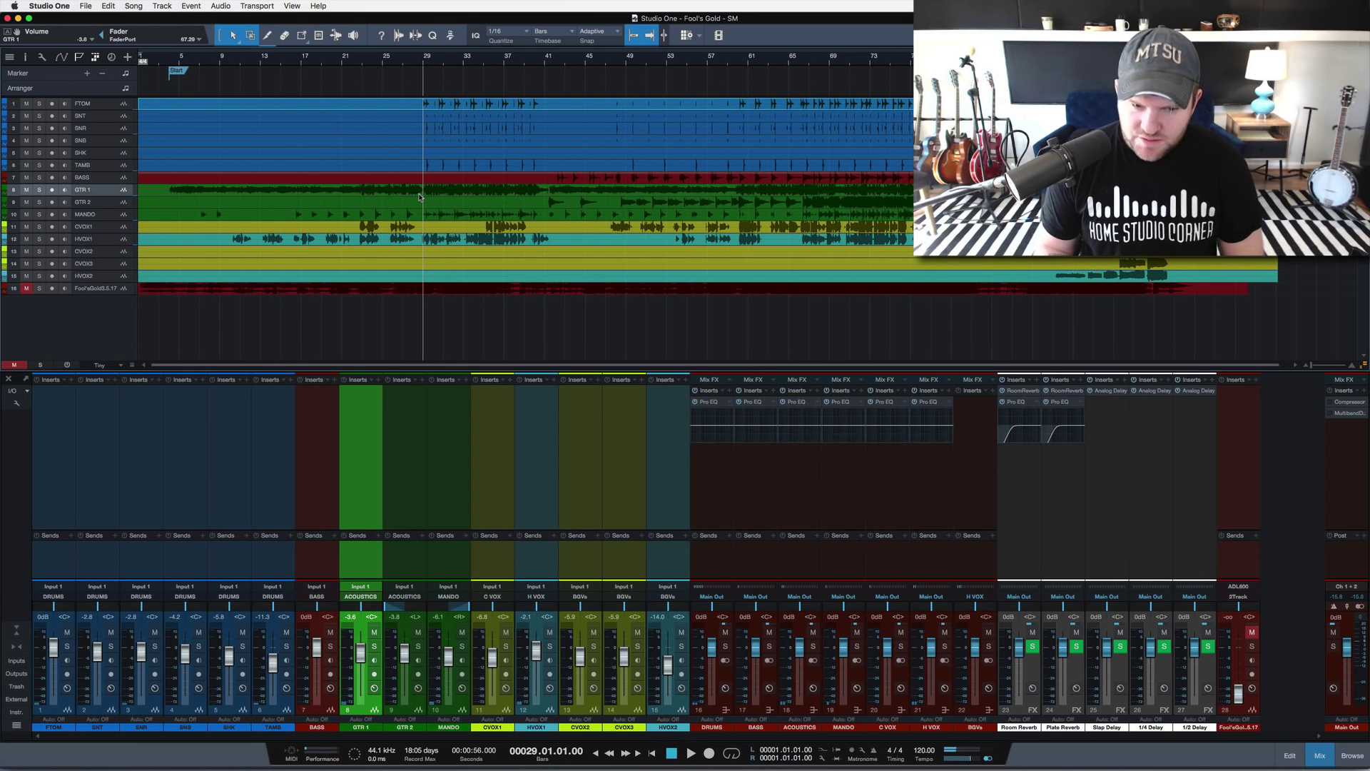
# Step: Rename the ACOUSTICS bus to GUITARS
pyautogui.click(404, 585)
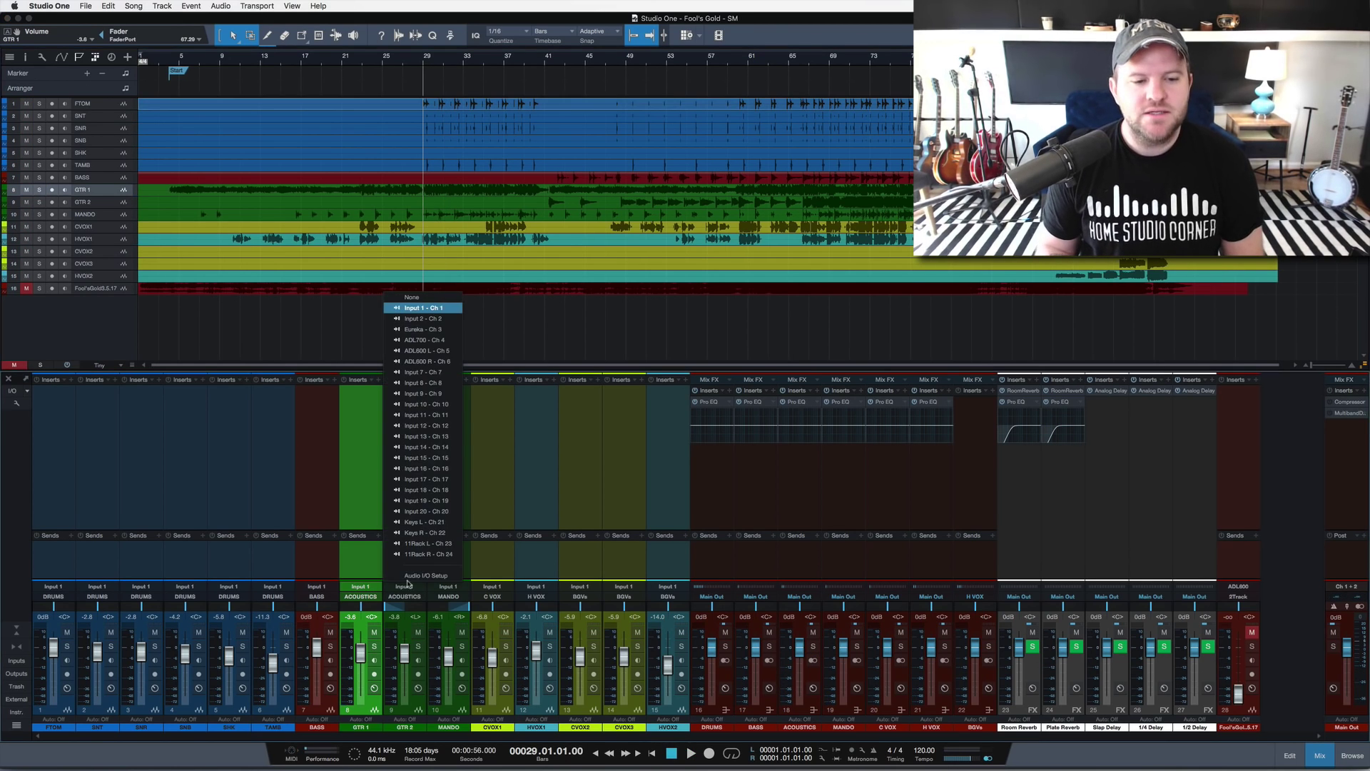
pyautogui.click(358, 555)
pyautogui.keyDown('shift'); pyautogui.click(389, 561); pyautogui.keyUp('shift')
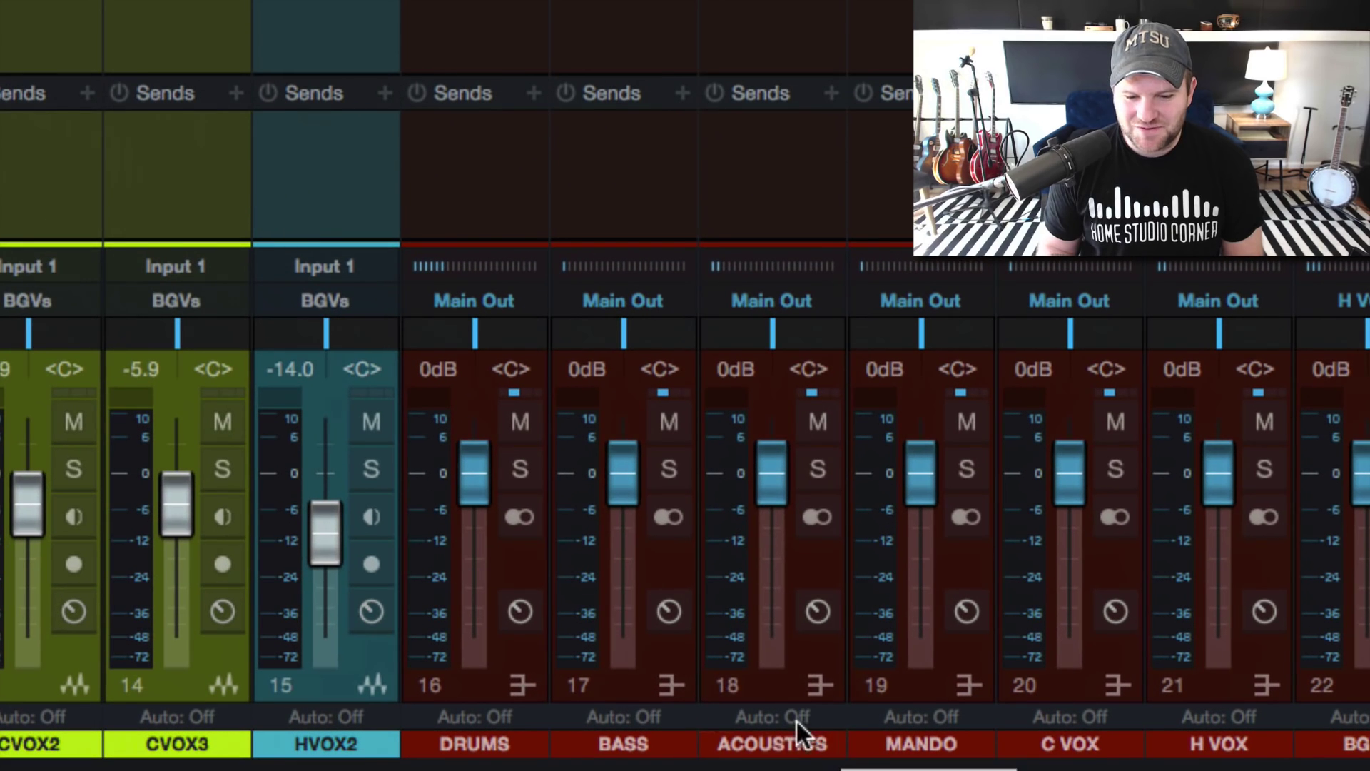
pyautogui.doubleClick(800, 724)
pyautogui.write('GUITARS')
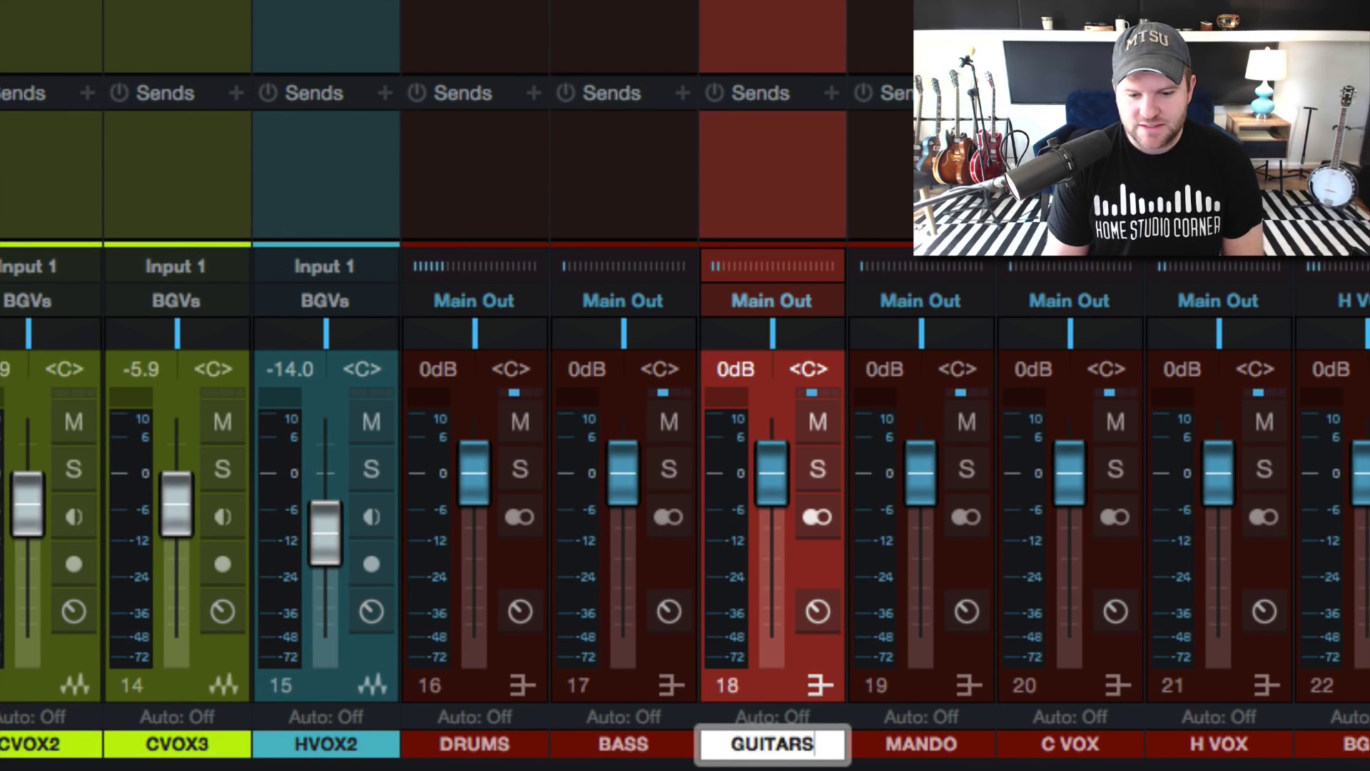
pyautogui.press('Return')
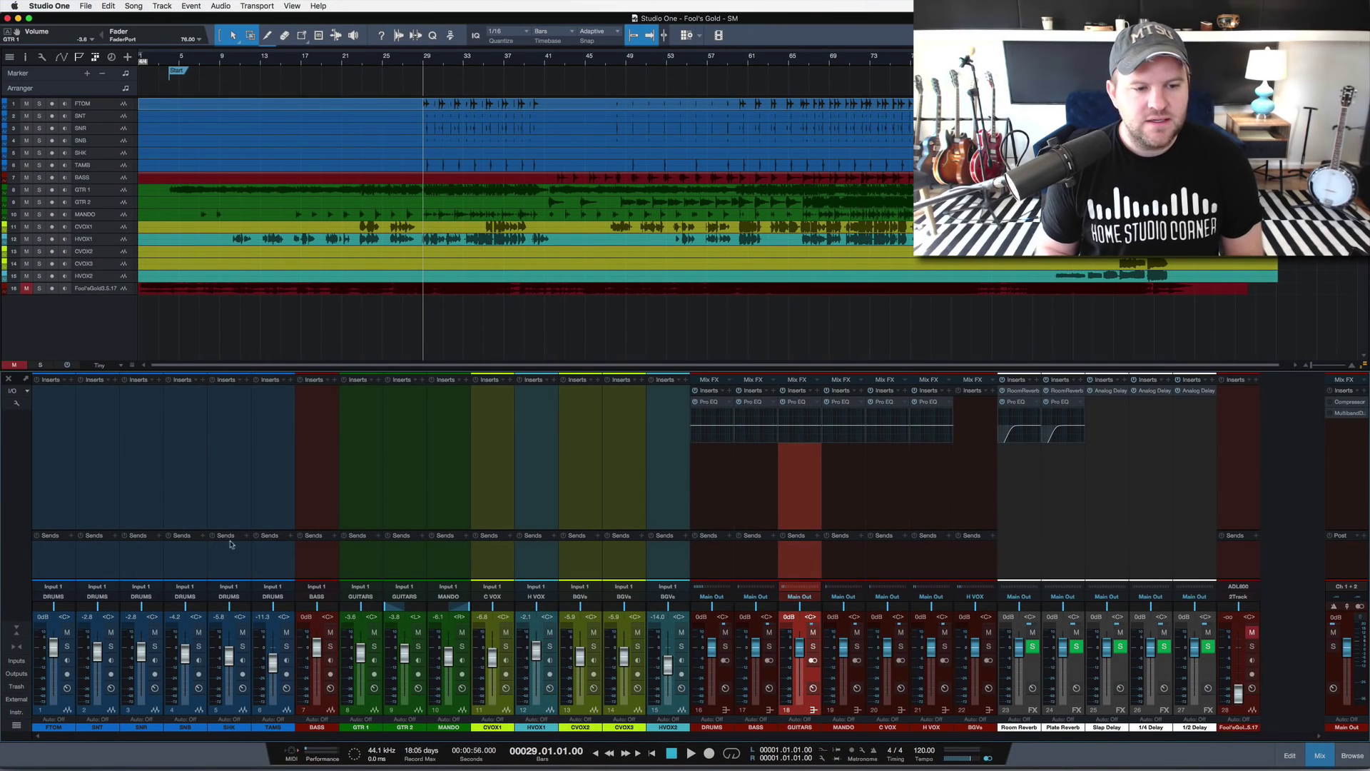
# Step: Examine the drum tracks around bar 29, play FTOM soloed from there, and release its solo
pyautogui.click(260, 566)
pyautogui.keyDown('shift'); pyautogui.click(71, 553); pyautogui.keyUp('shift')
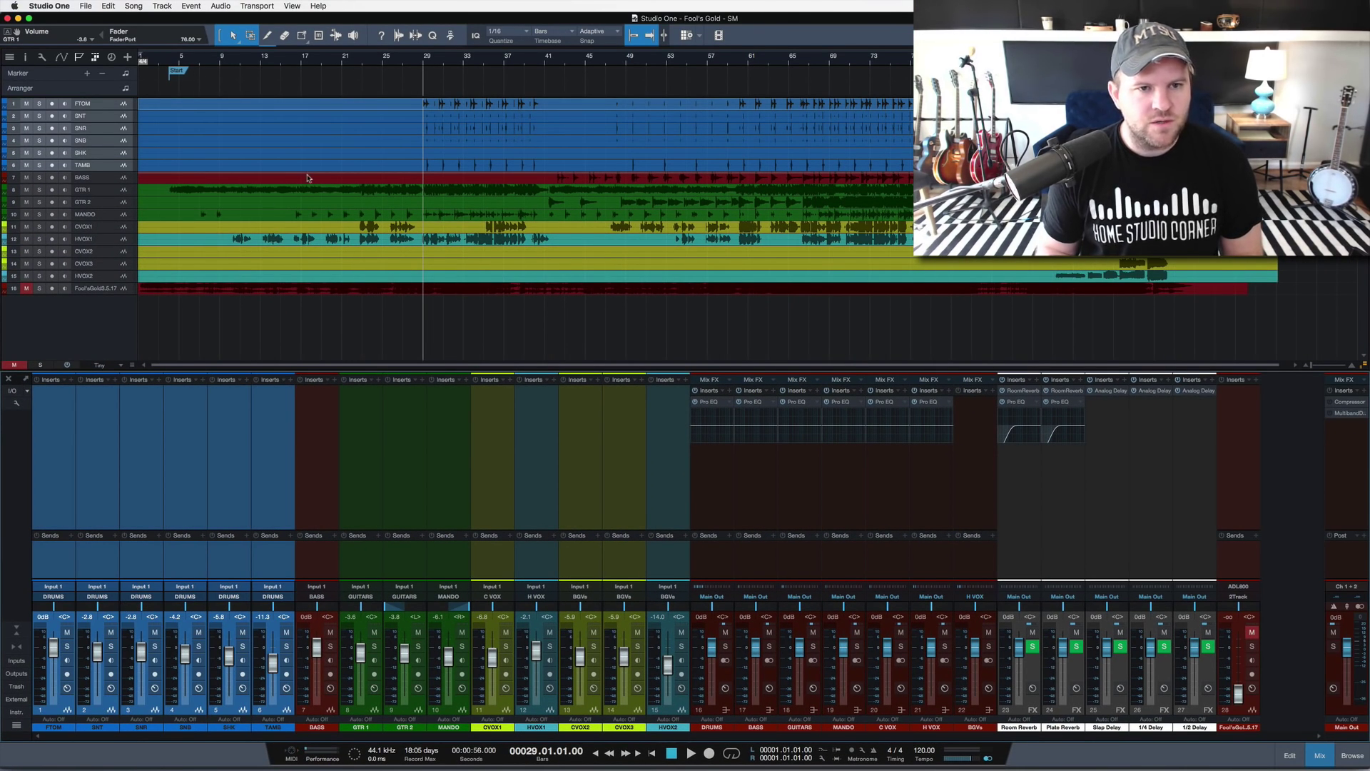
pyautogui.scroll(3, 306, 178)
pyautogui.moveTo(424, 63); pyautogui.dragTo(429, 191)
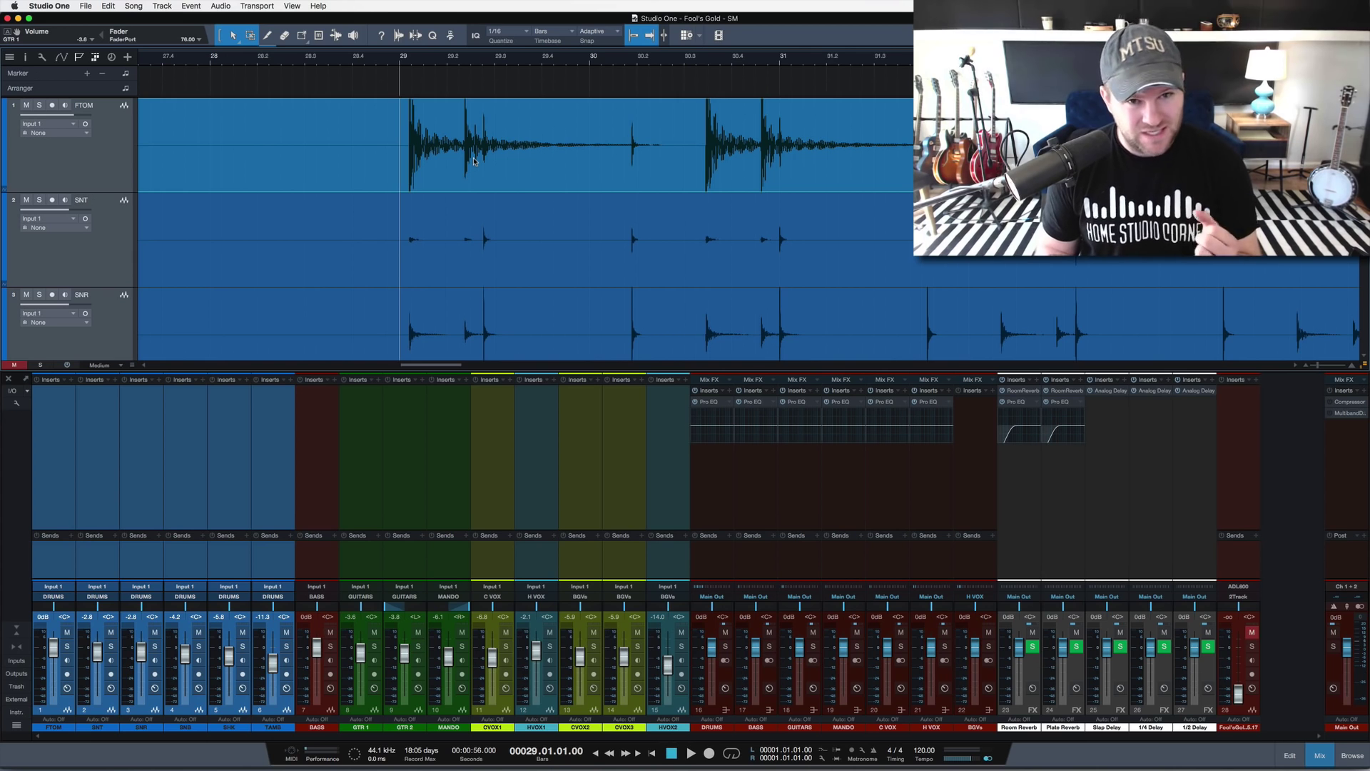
pyautogui.click(59, 156)
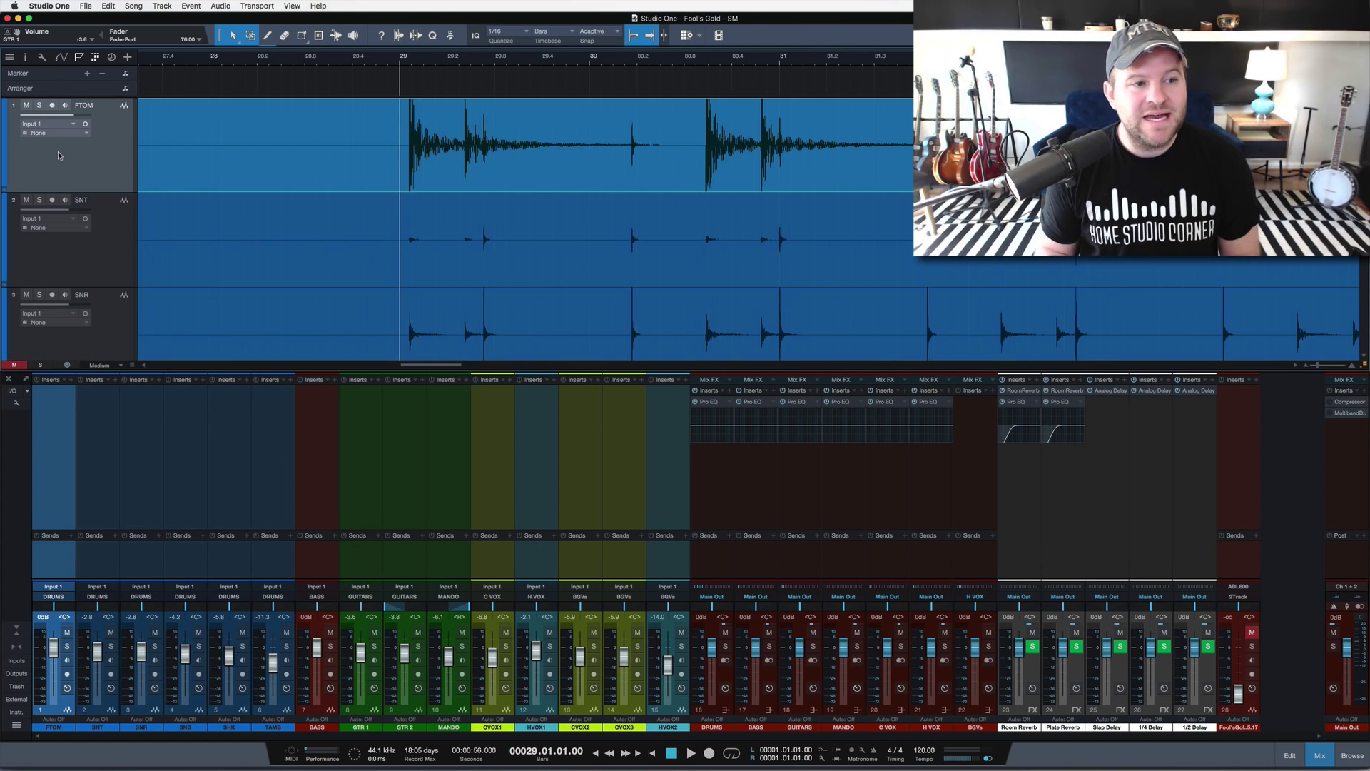
pyautogui.press('s')
pyautogui.press('space')
pyautogui.press('space')
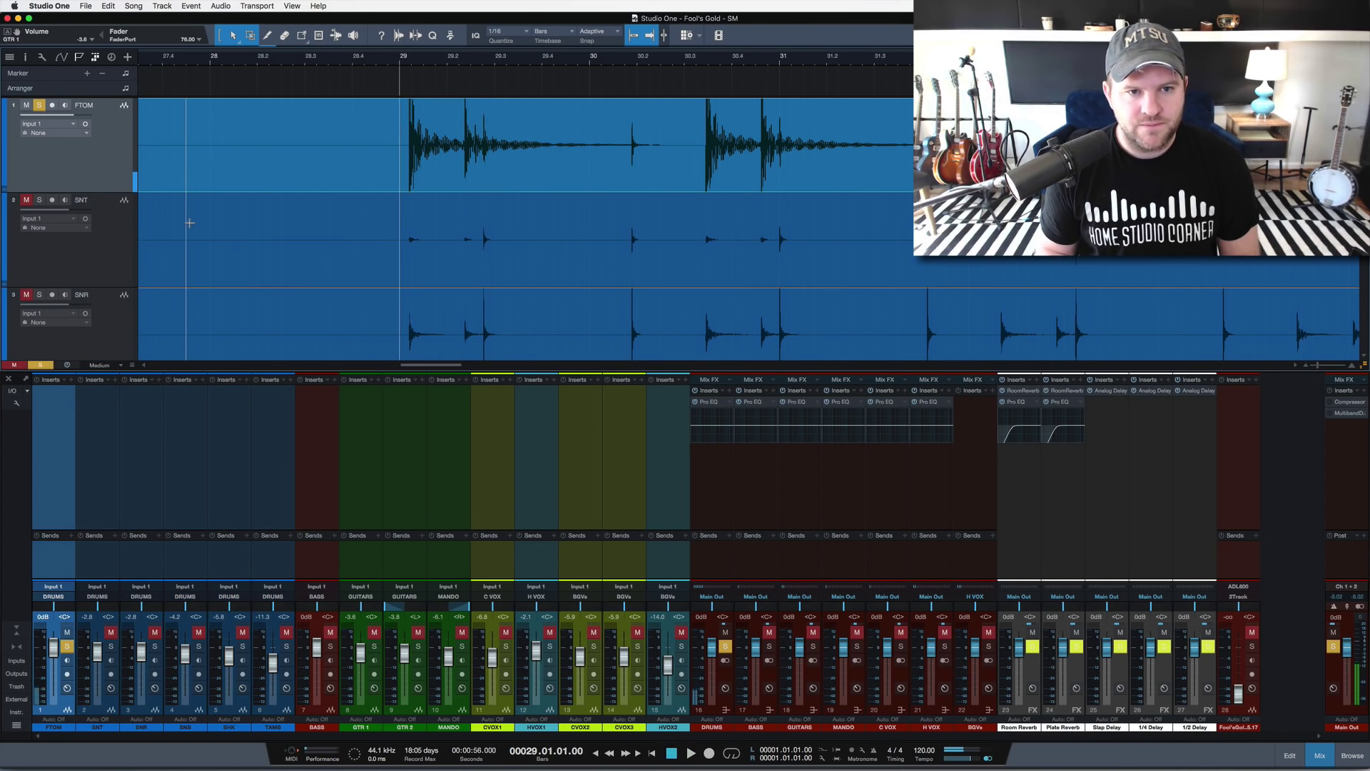
pyautogui.press('s')
# Step: Move the SNB track above SNR so that it follows directly after SNT
pyautogui.scroll(-3, 254, 253)
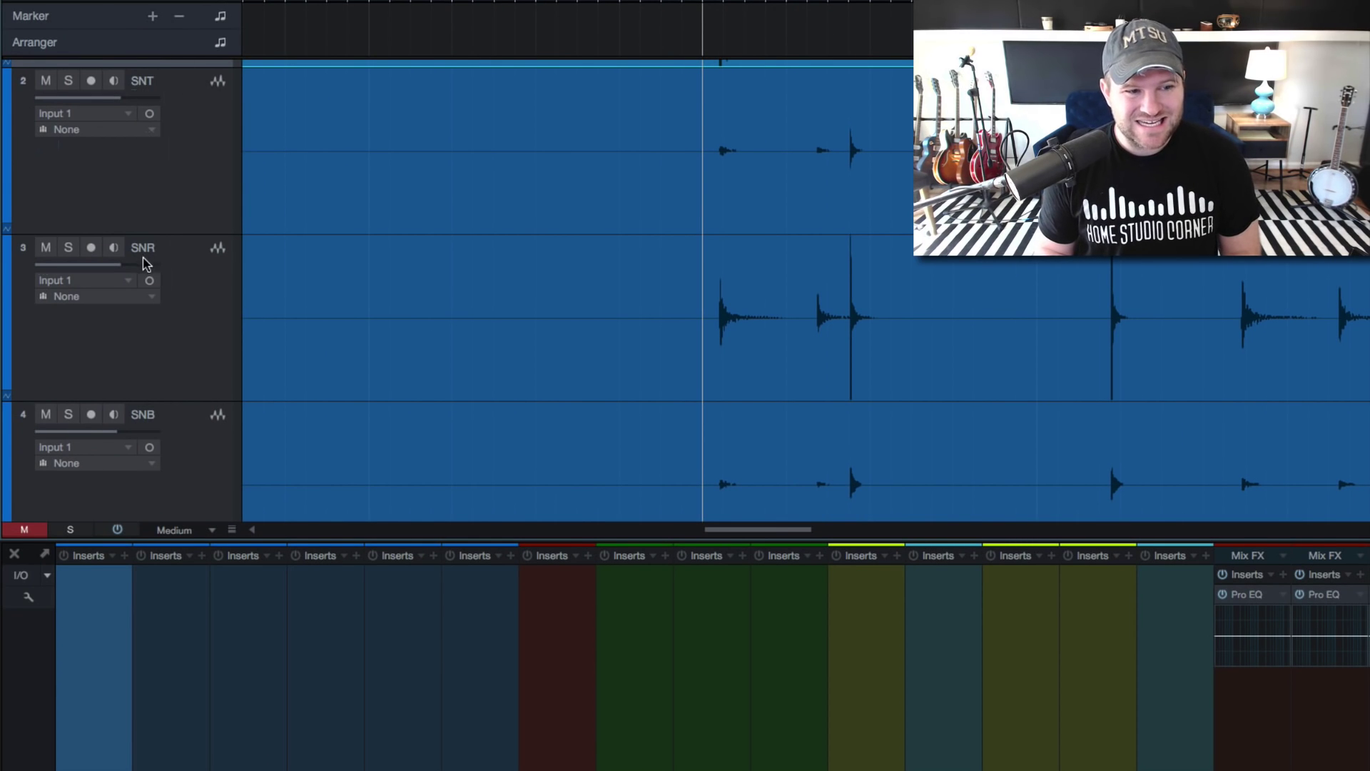
pyautogui.moveTo(187, 447); pyautogui.dragTo(238, 274)
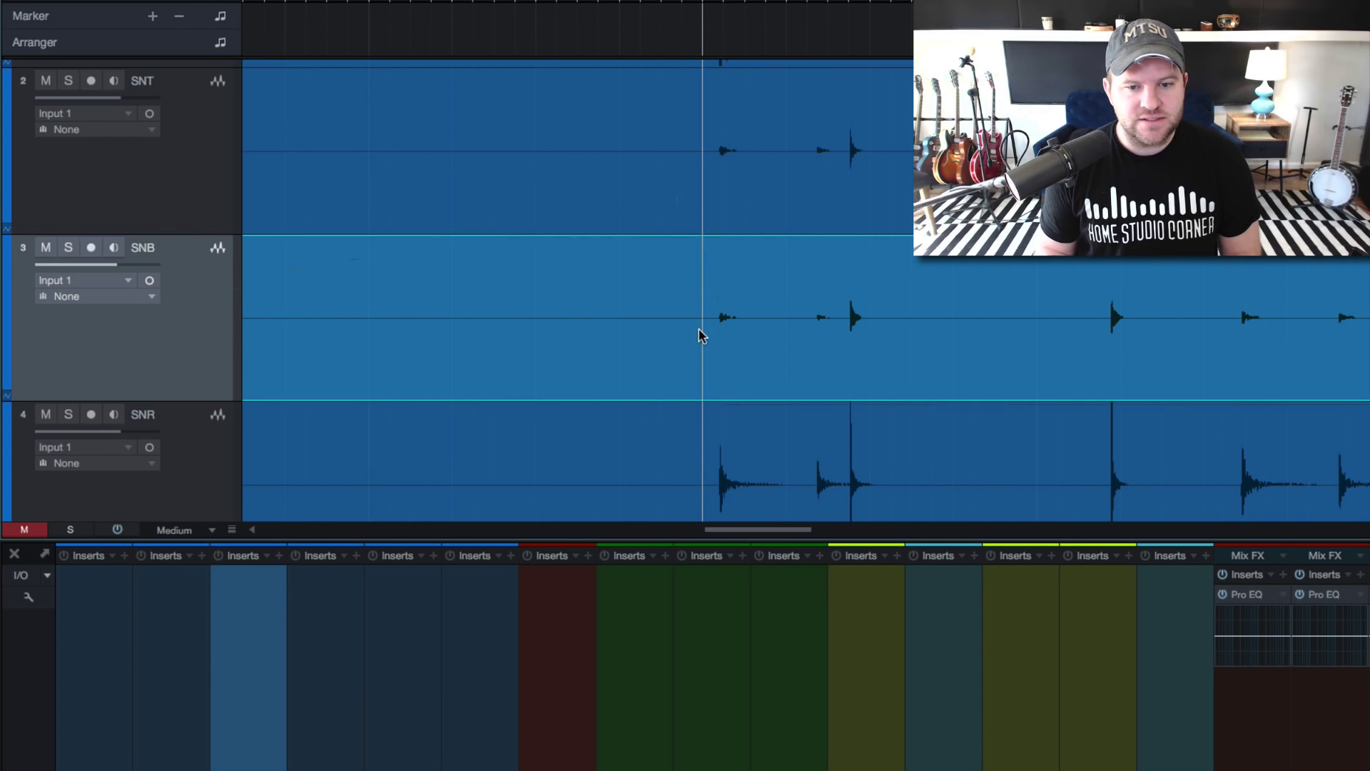
pyautogui.click(176, 180)
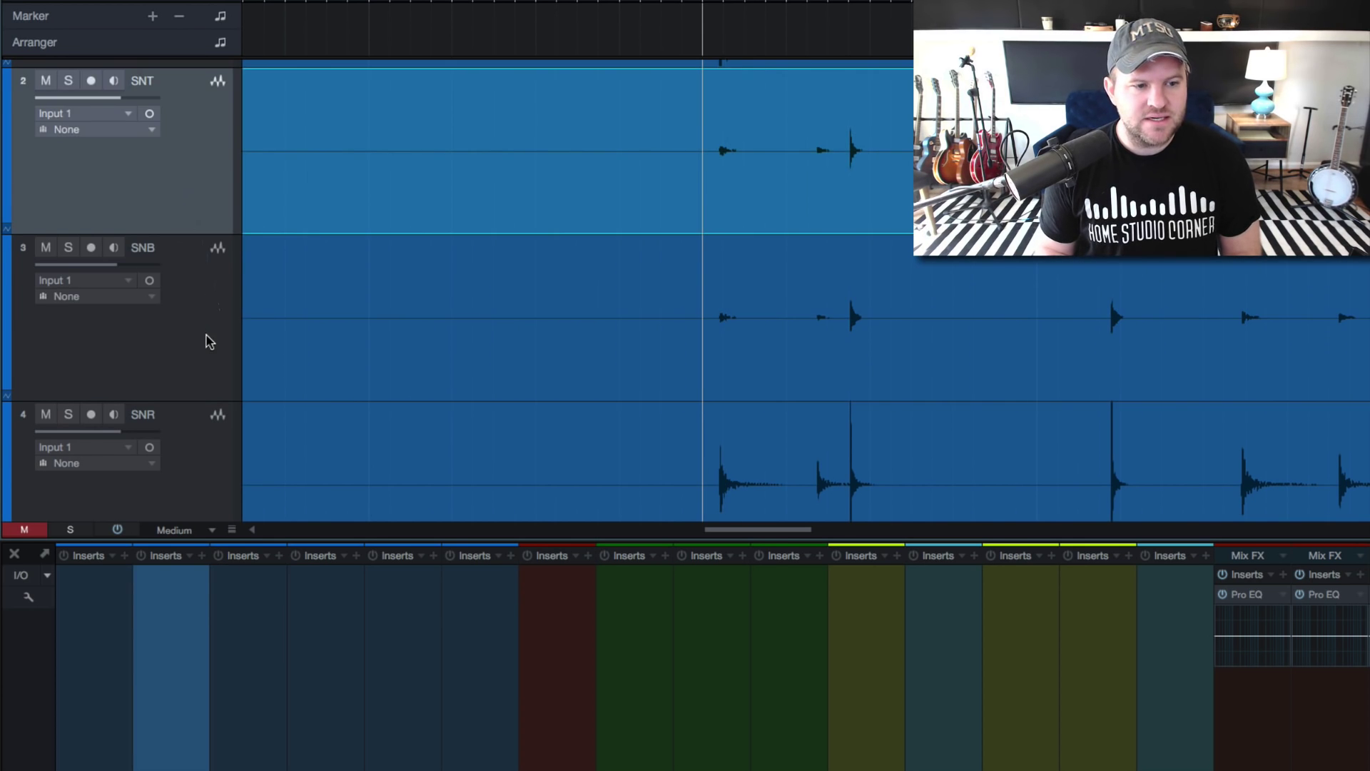
pyautogui.click(210, 341)
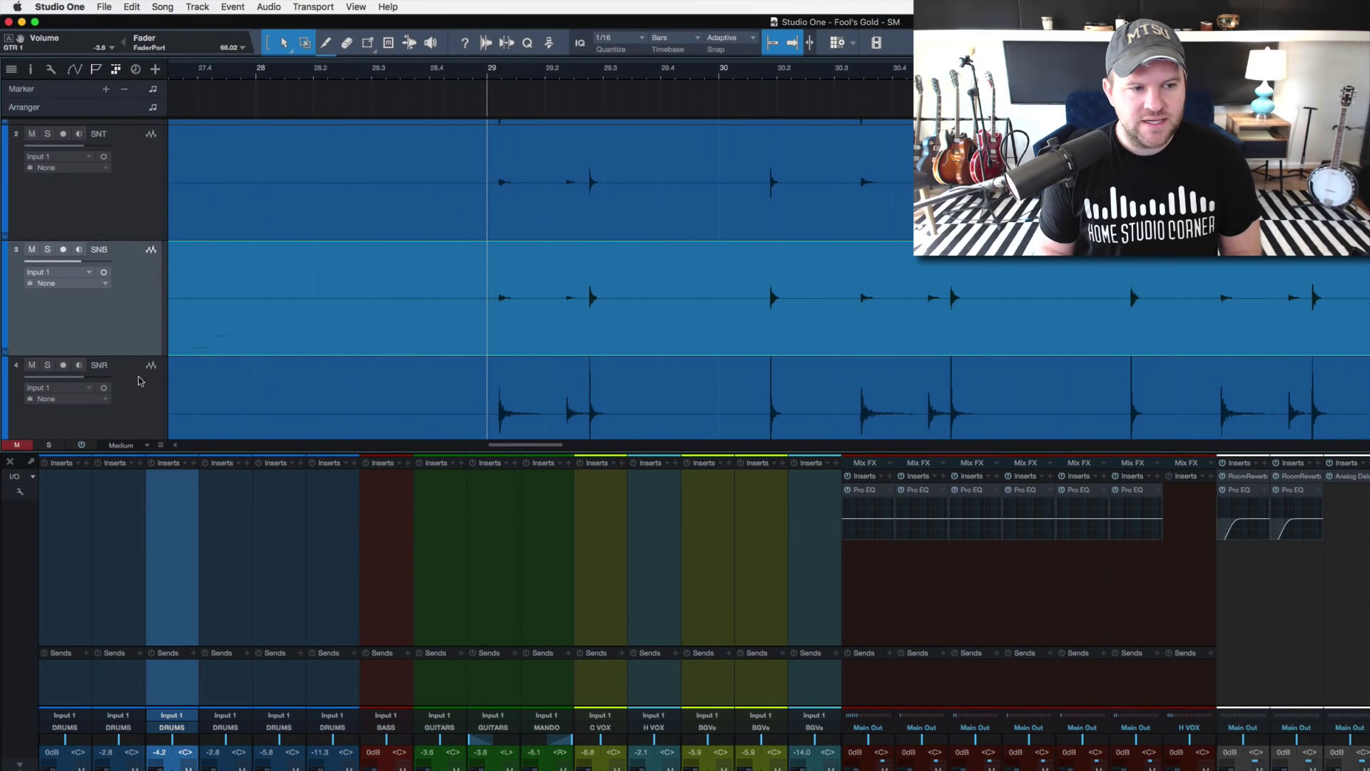
# Step: Solo the SNR track and listen to it from bar 29
pyautogui.click(133, 390)
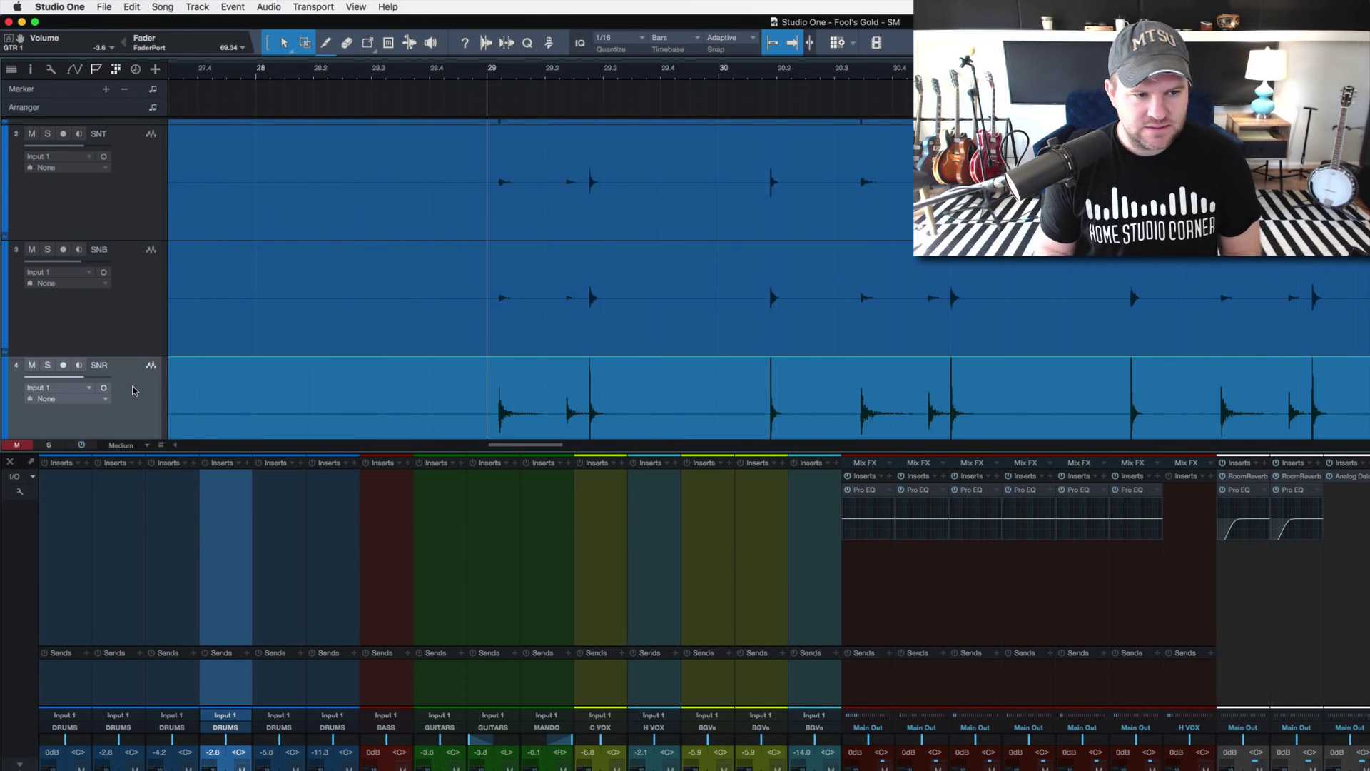
pyautogui.press('s')
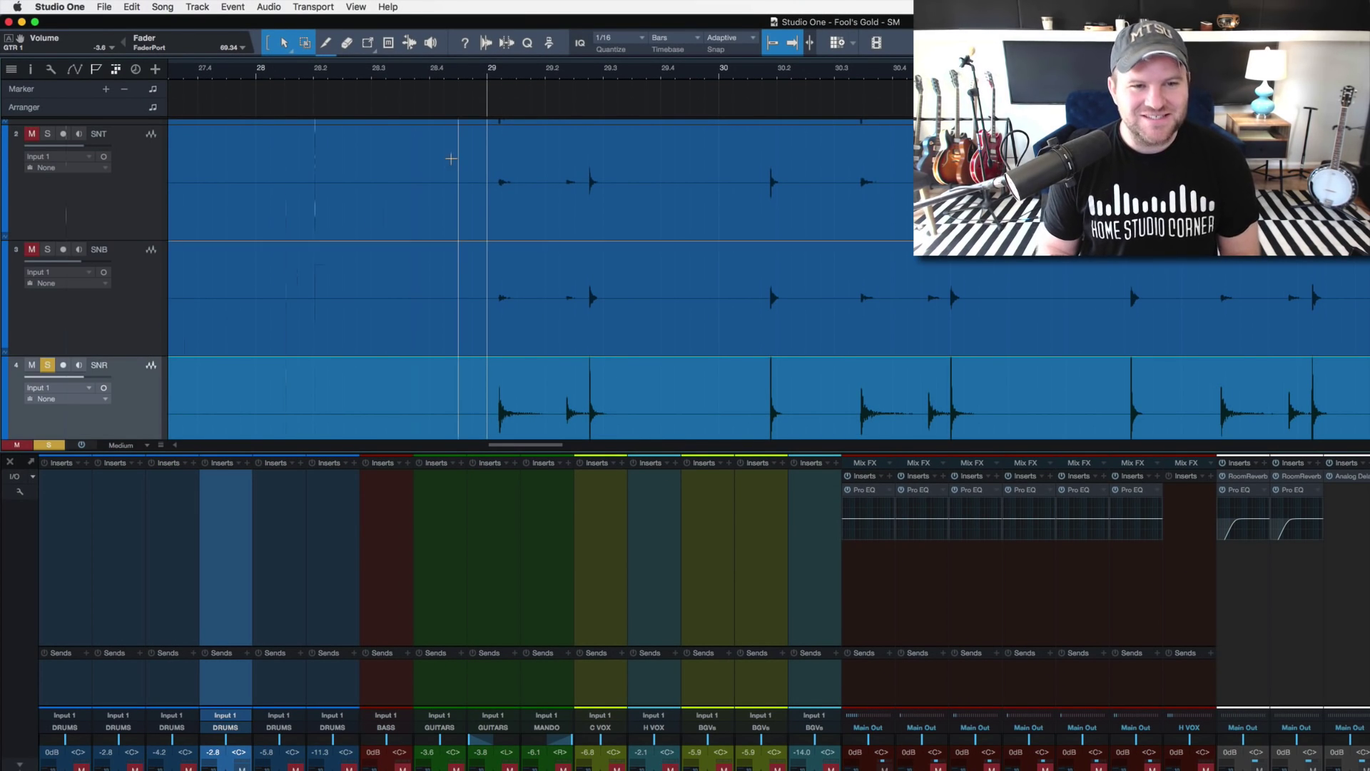
pyautogui.press('space')
pyautogui.press('space')
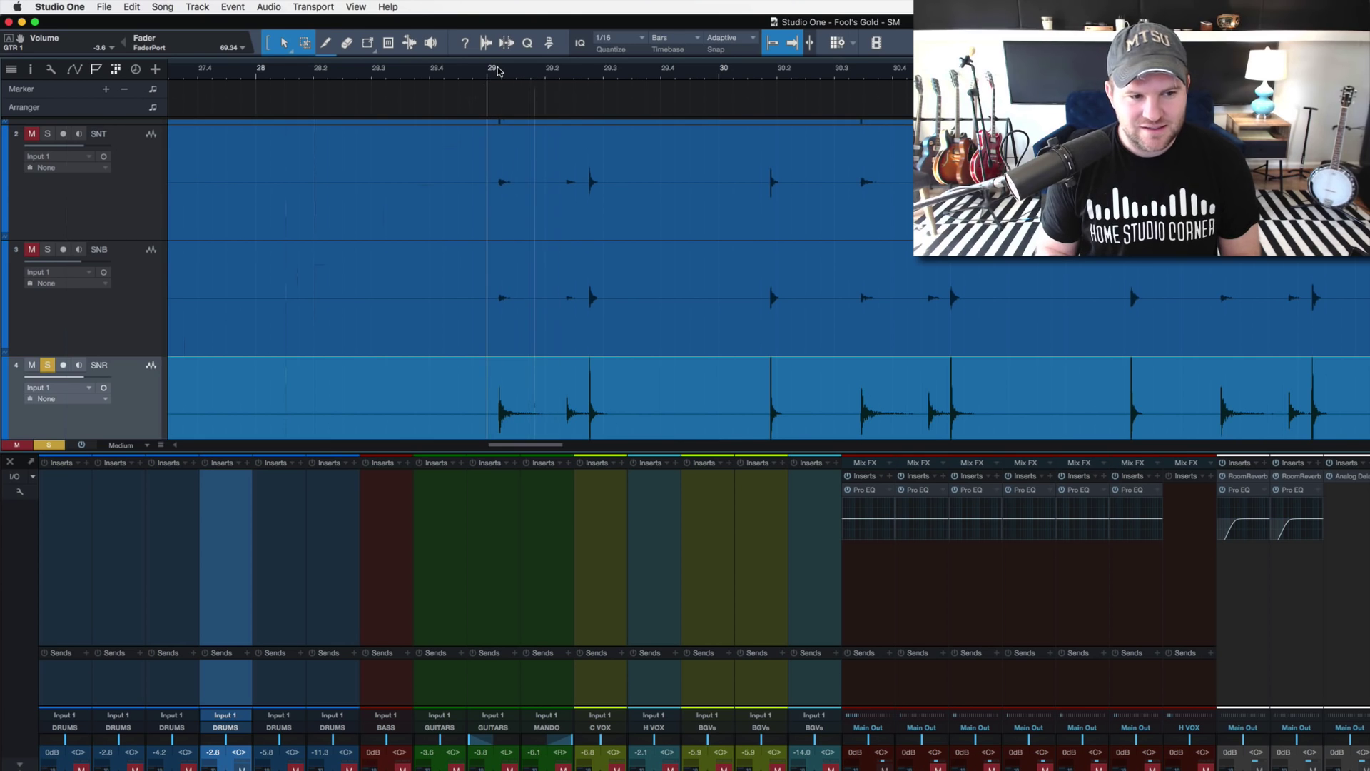
pyautogui.press('space')
pyautogui.press('space')
pyautogui.press('space')
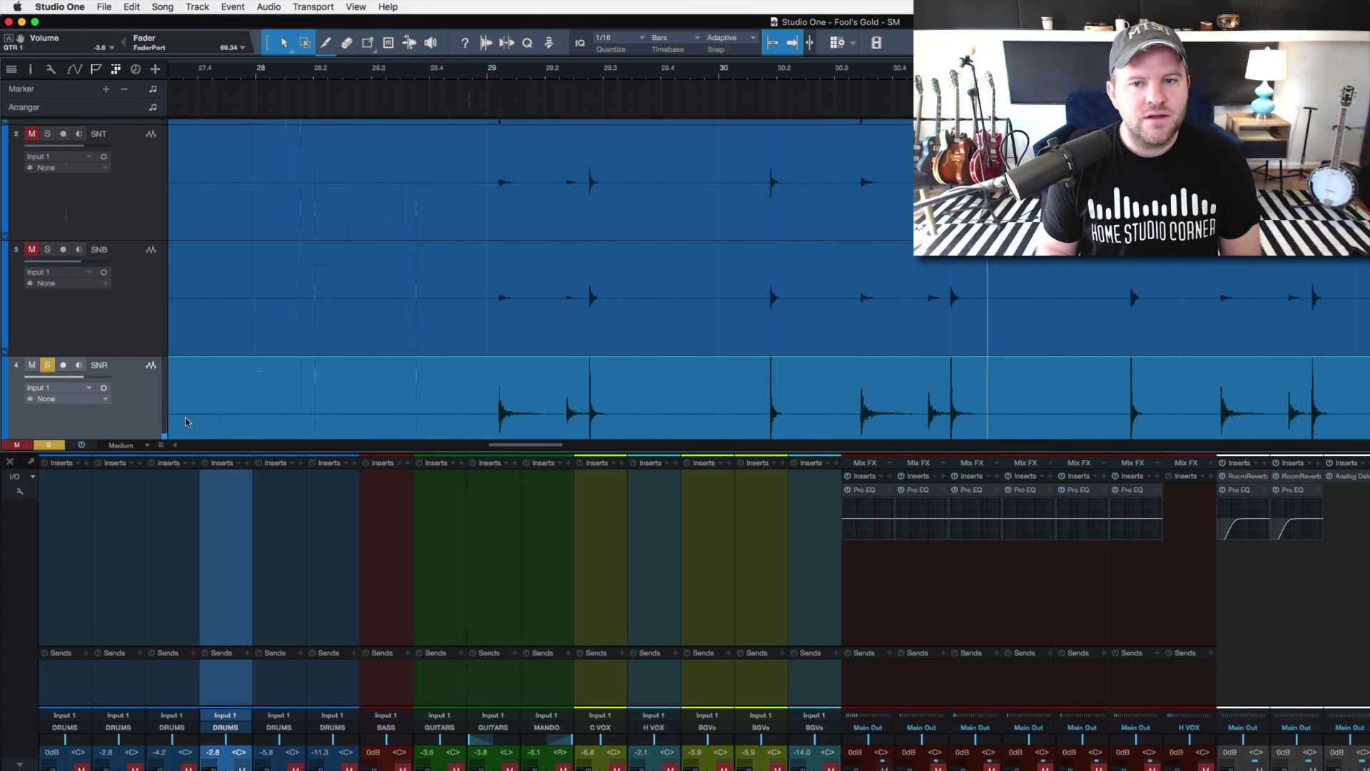
pyautogui.press('space')
# Step: Solo the SNT and SNB tracks together in place of SNR and play them from bar 29
pyautogui.click(137, 289)
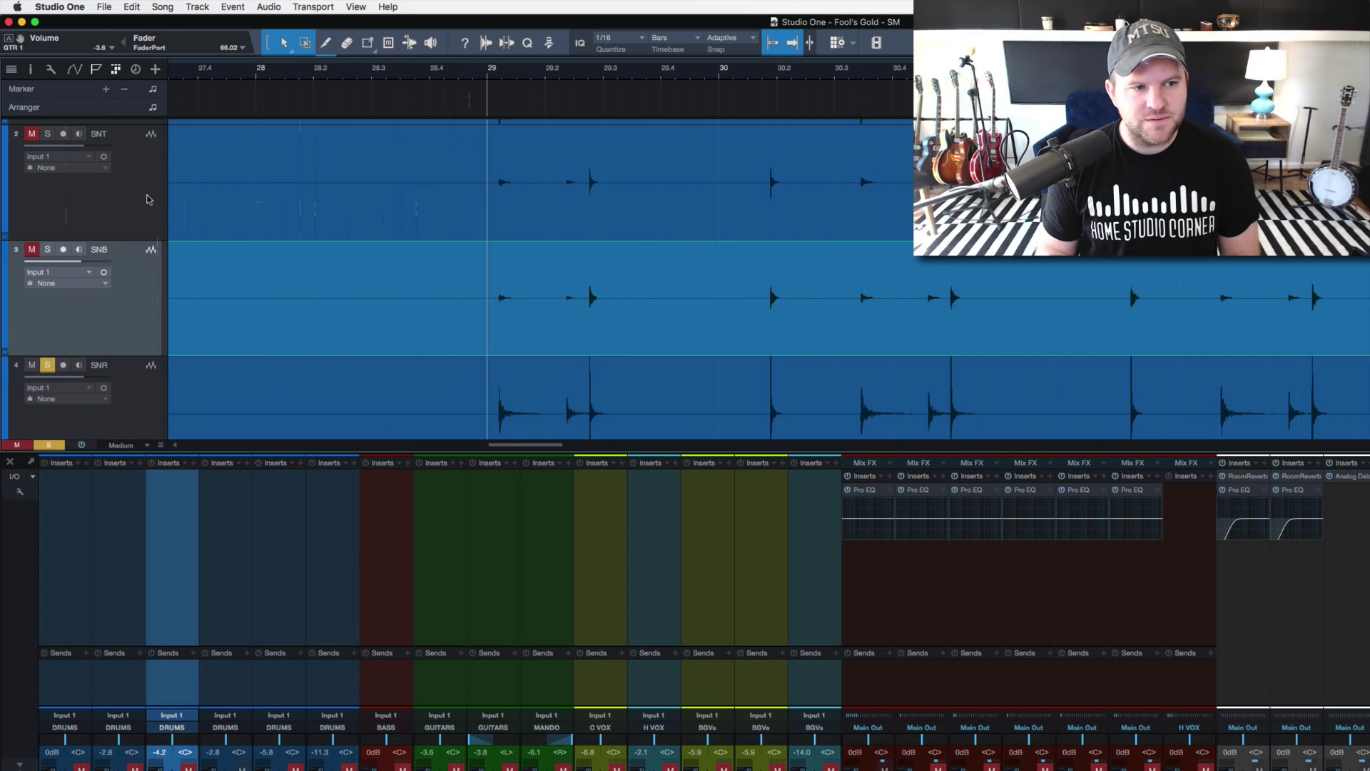
pyautogui.keyDown('shift'); pyautogui.click(141, 180); pyautogui.keyUp('shift')
pyautogui.click(46, 367)
pyautogui.press('s')
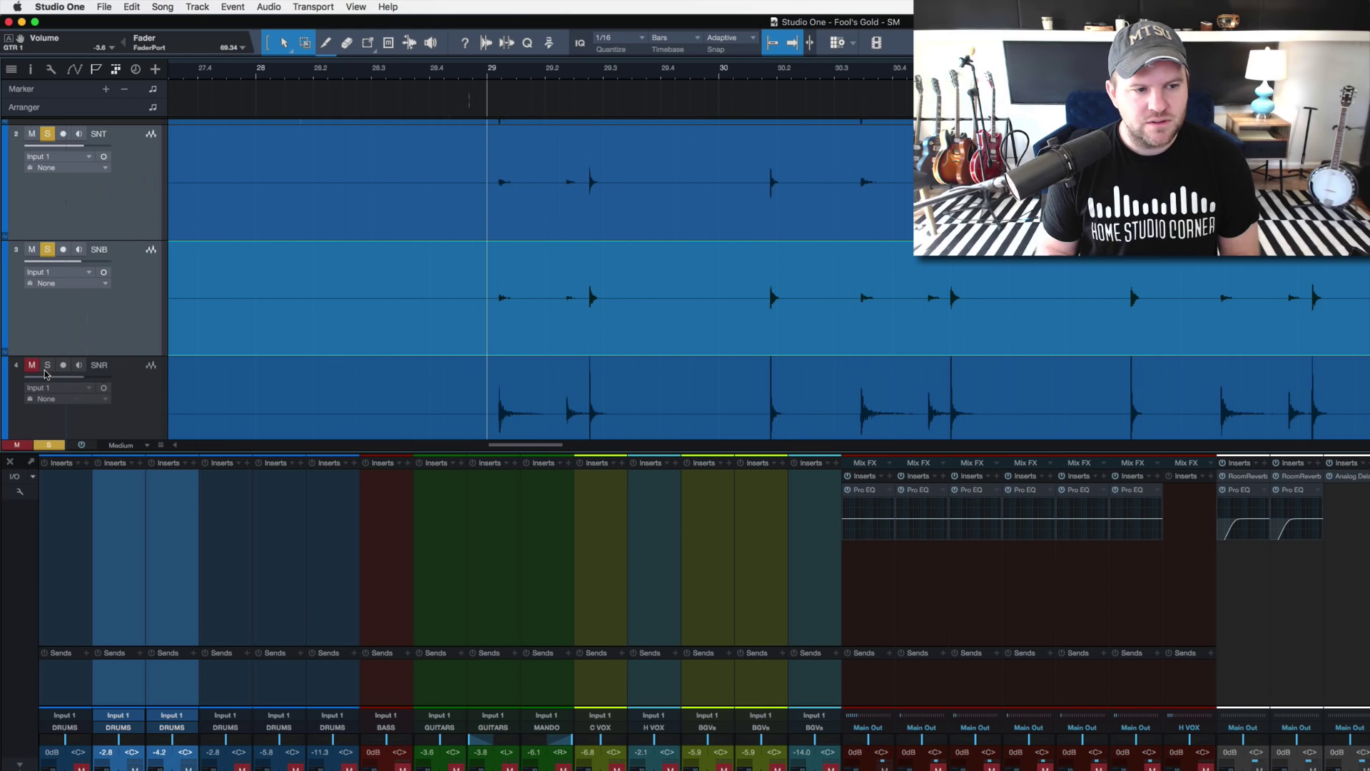
pyautogui.press('space')
pyautogui.press('space')
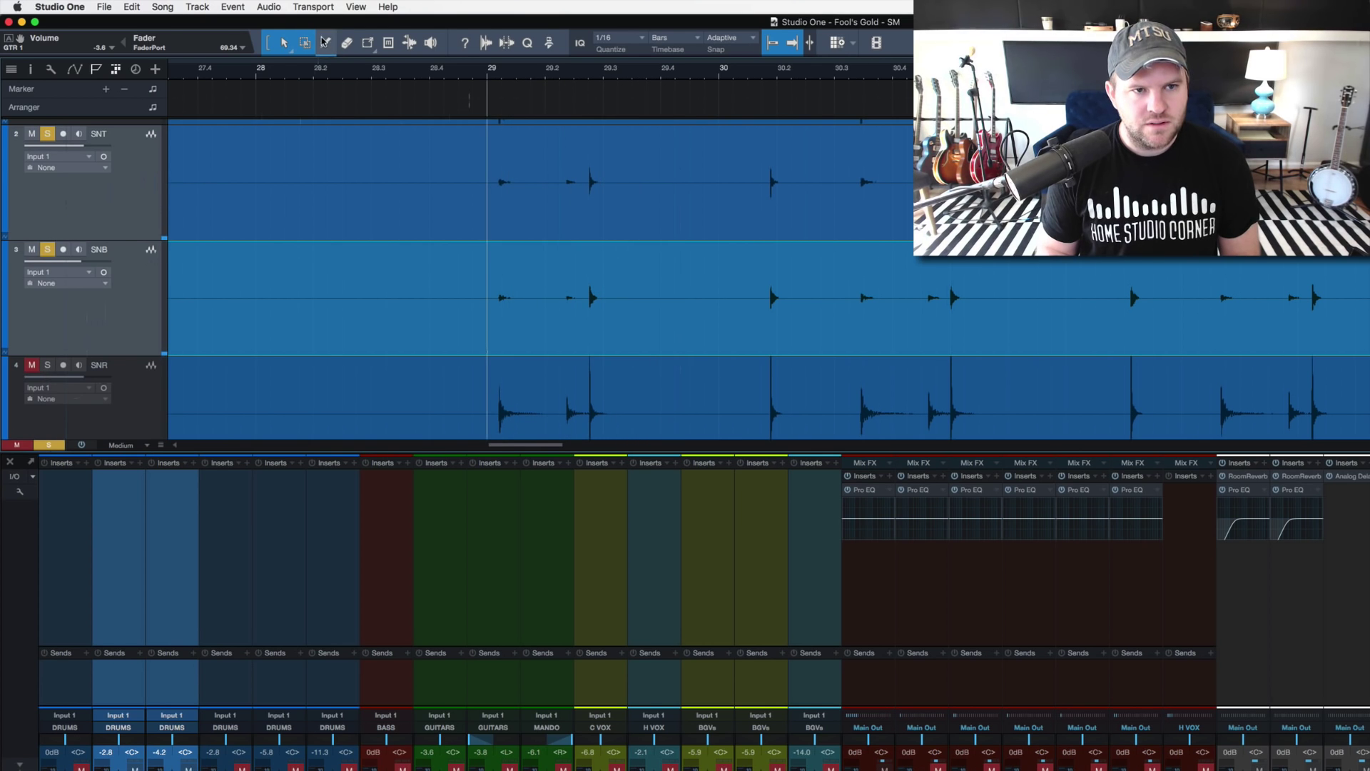
pyautogui.scroll(-2, 261, 66)
pyautogui.scroll(-3, 261, 66)
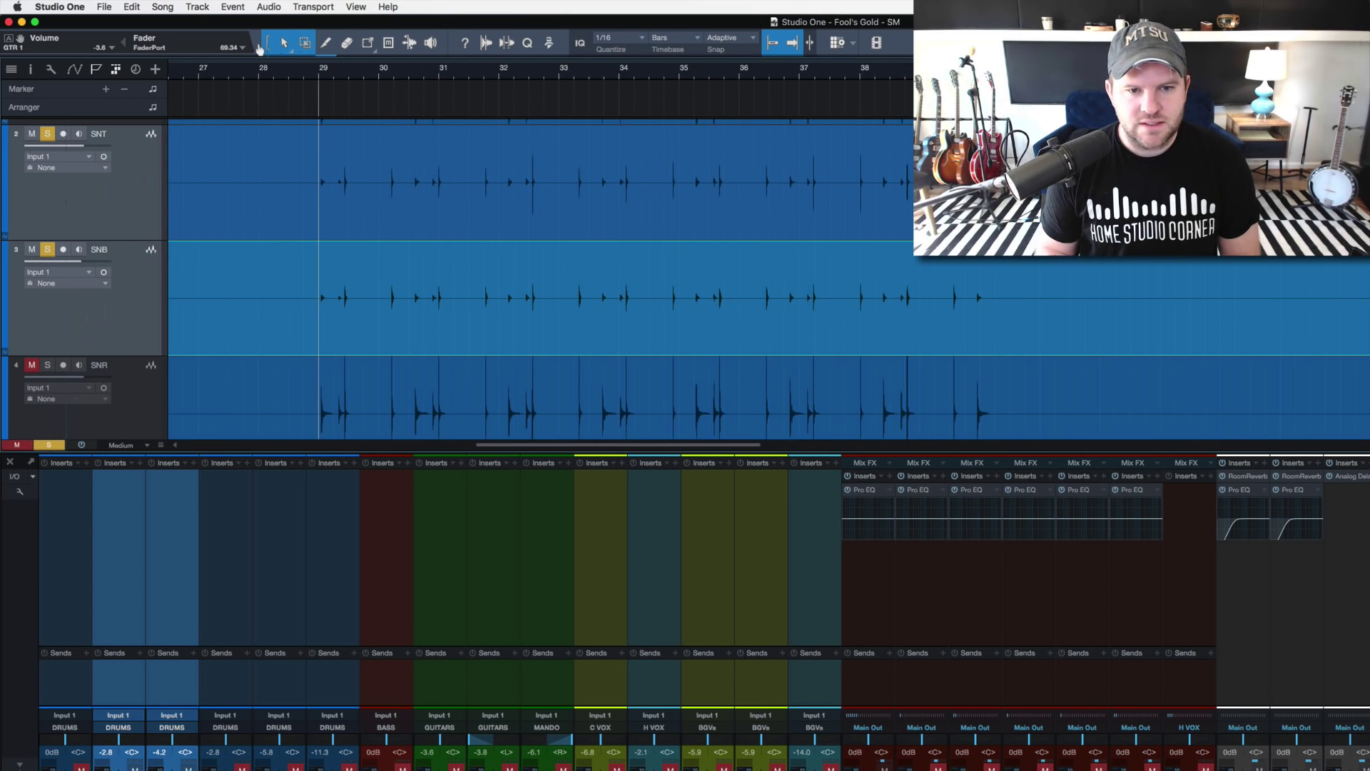
pyautogui.press('space')
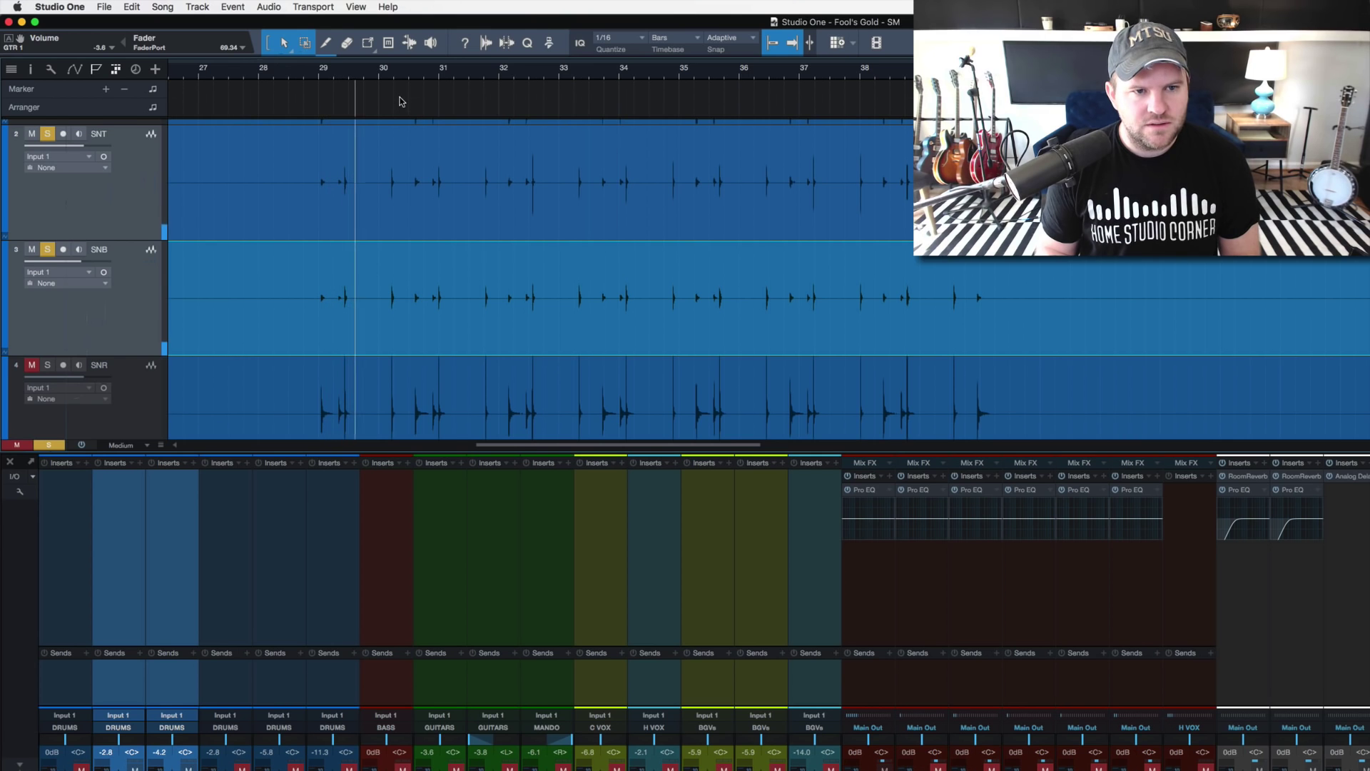
# Step: Play the soloed SNT and SNB tracks around bar 79, where the louder snare hits begin
pyautogui.press('z')
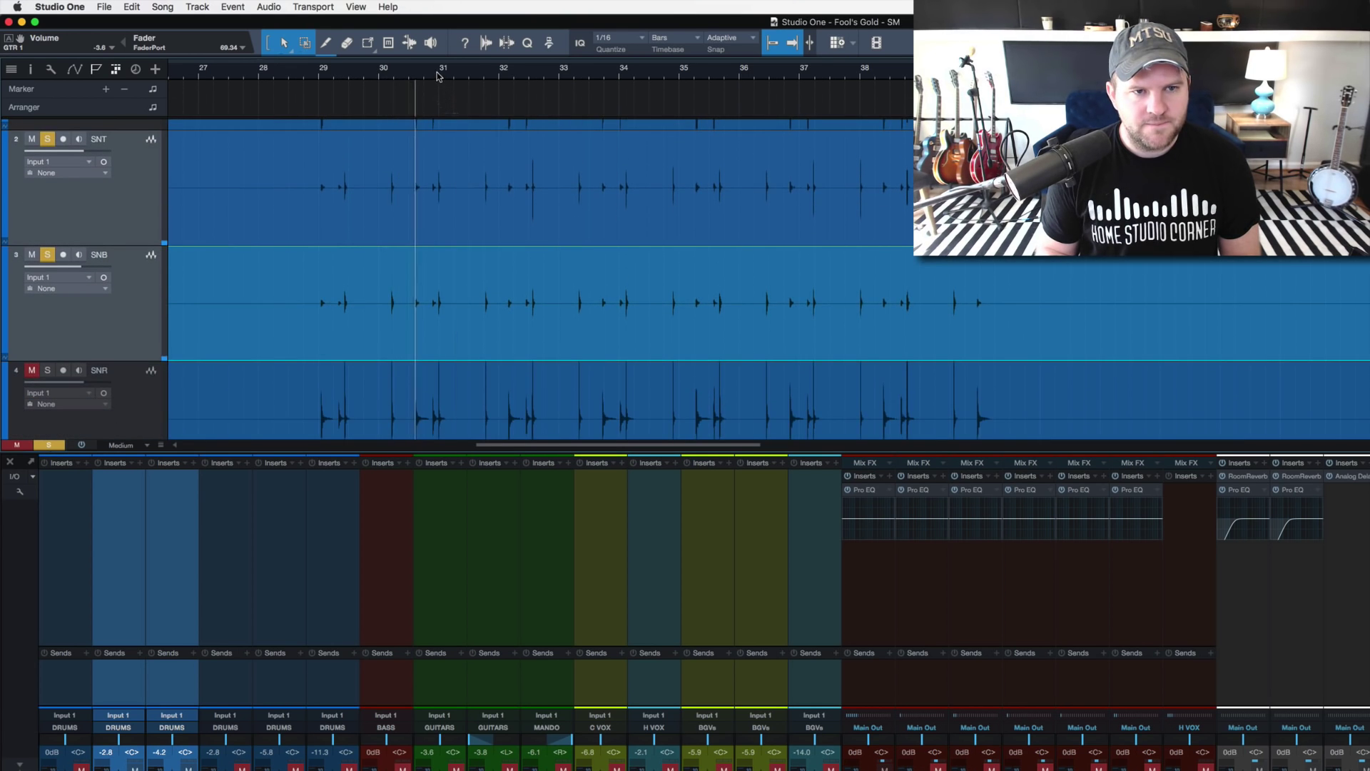
pyautogui.press('space')
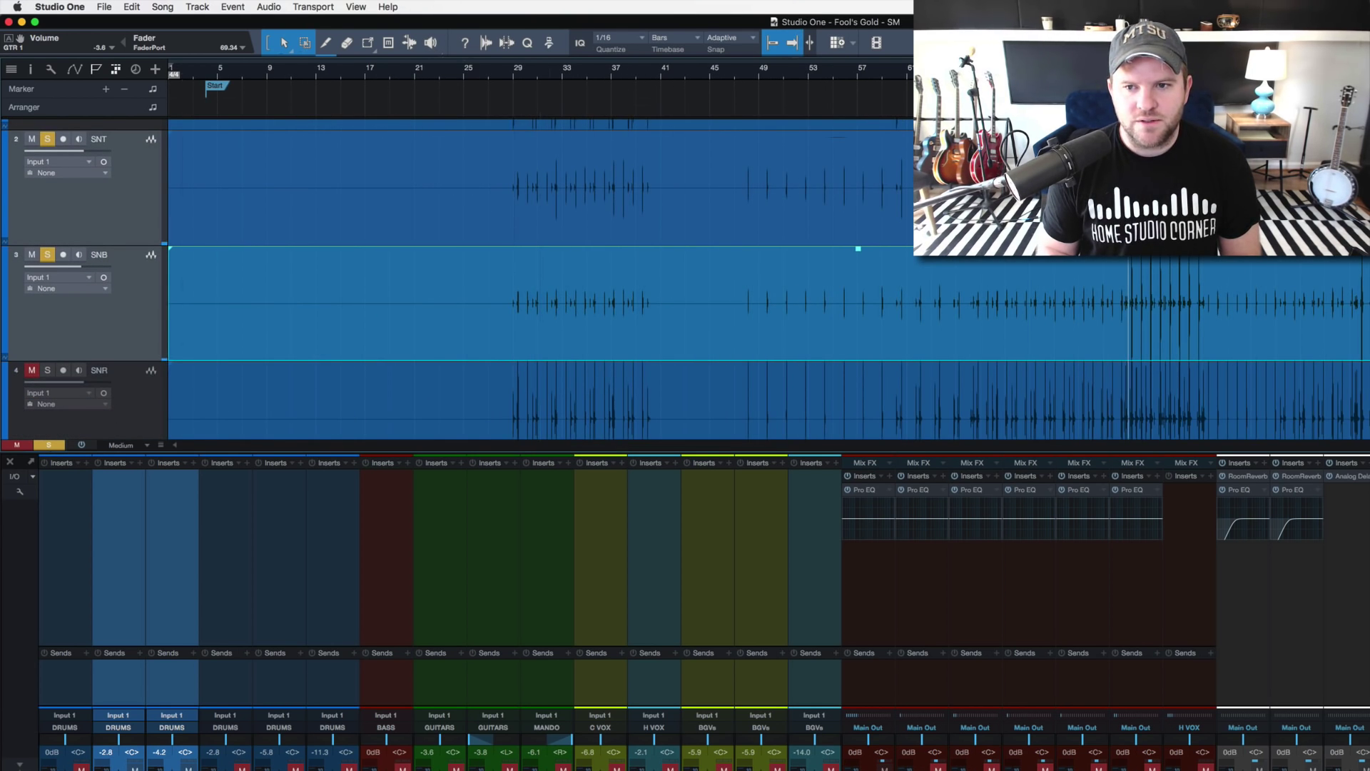
pyautogui.press('z')
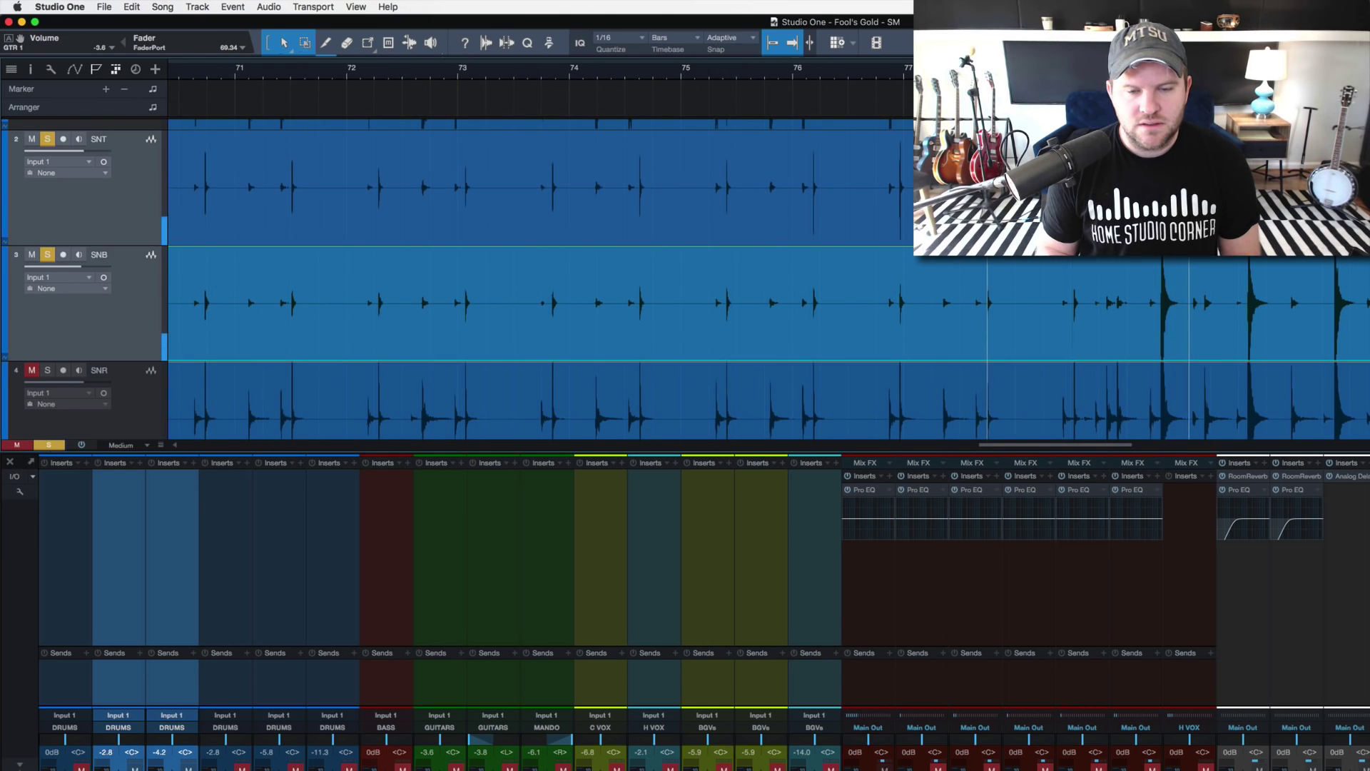
pyautogui.hscroll(5, 422, 350)
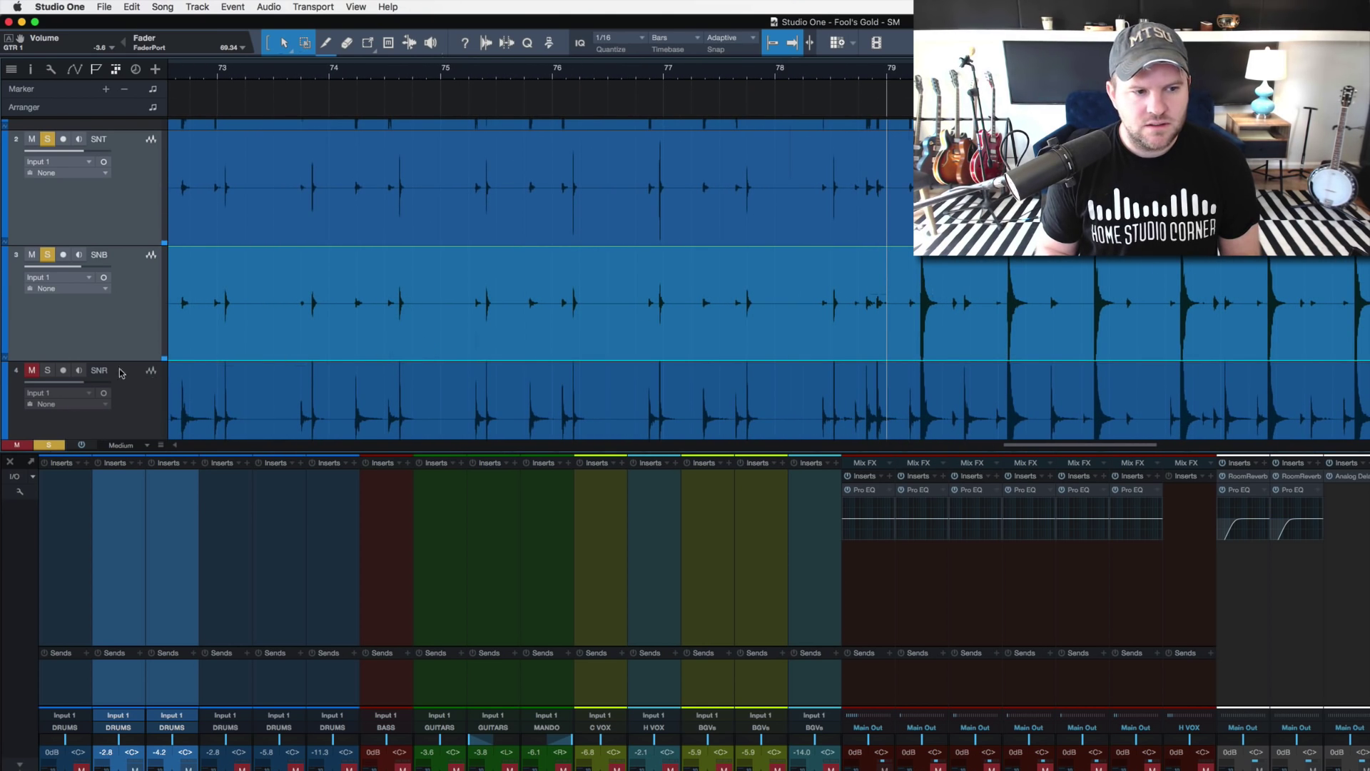
# Step: Compare SNR with the SNT and SNB pair by switching their solos during playback from bar 79, ending with only SNR soloed
pyautogui.click(46, 370)
pyautogui.click(47, 253)
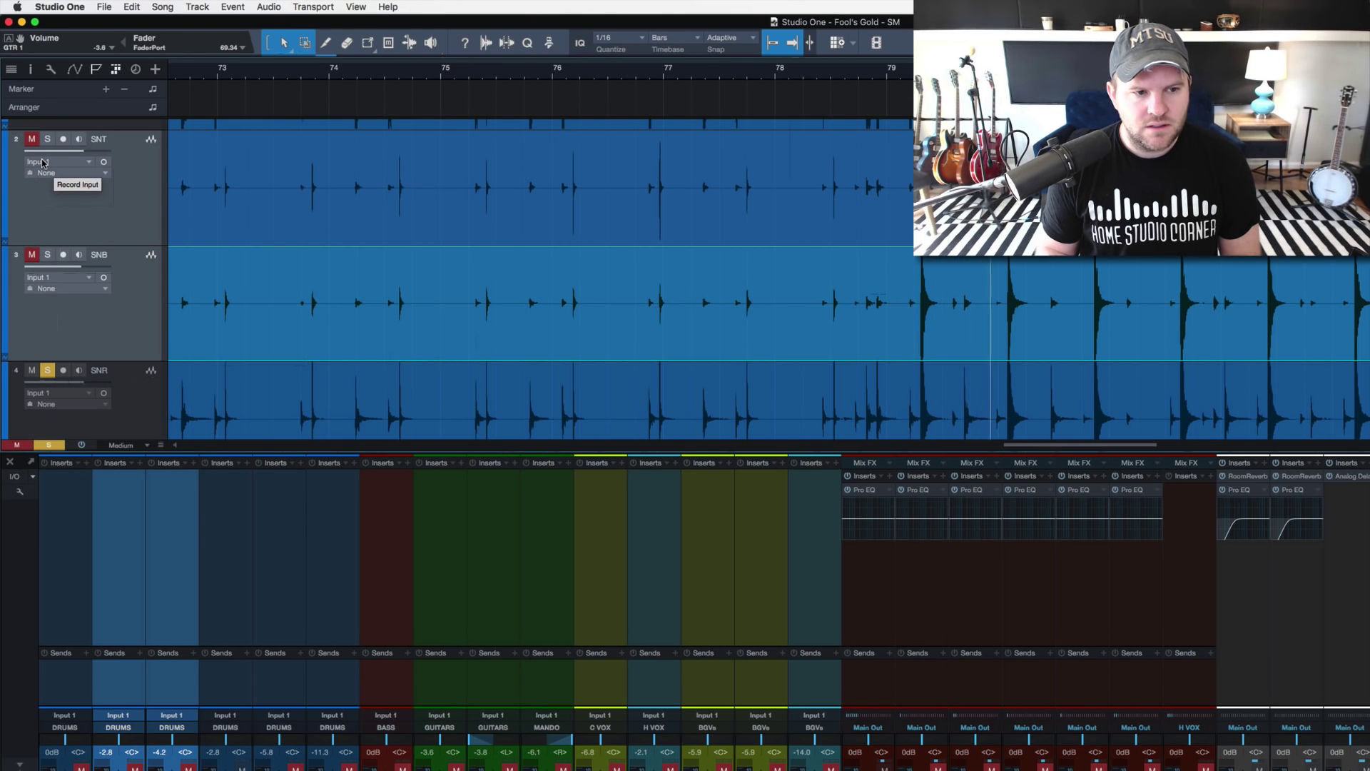
pyautogui.click(44, 138)
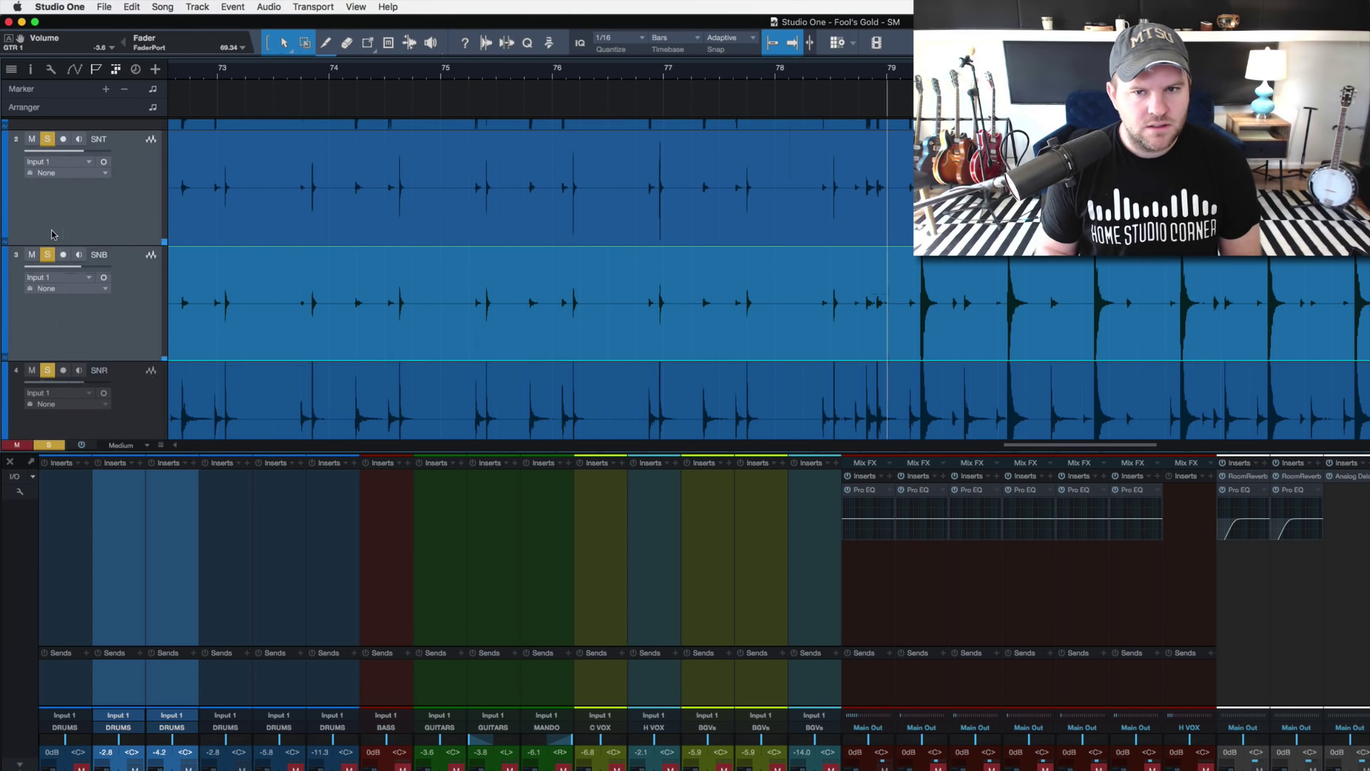
pyautogui.click(47, 371)
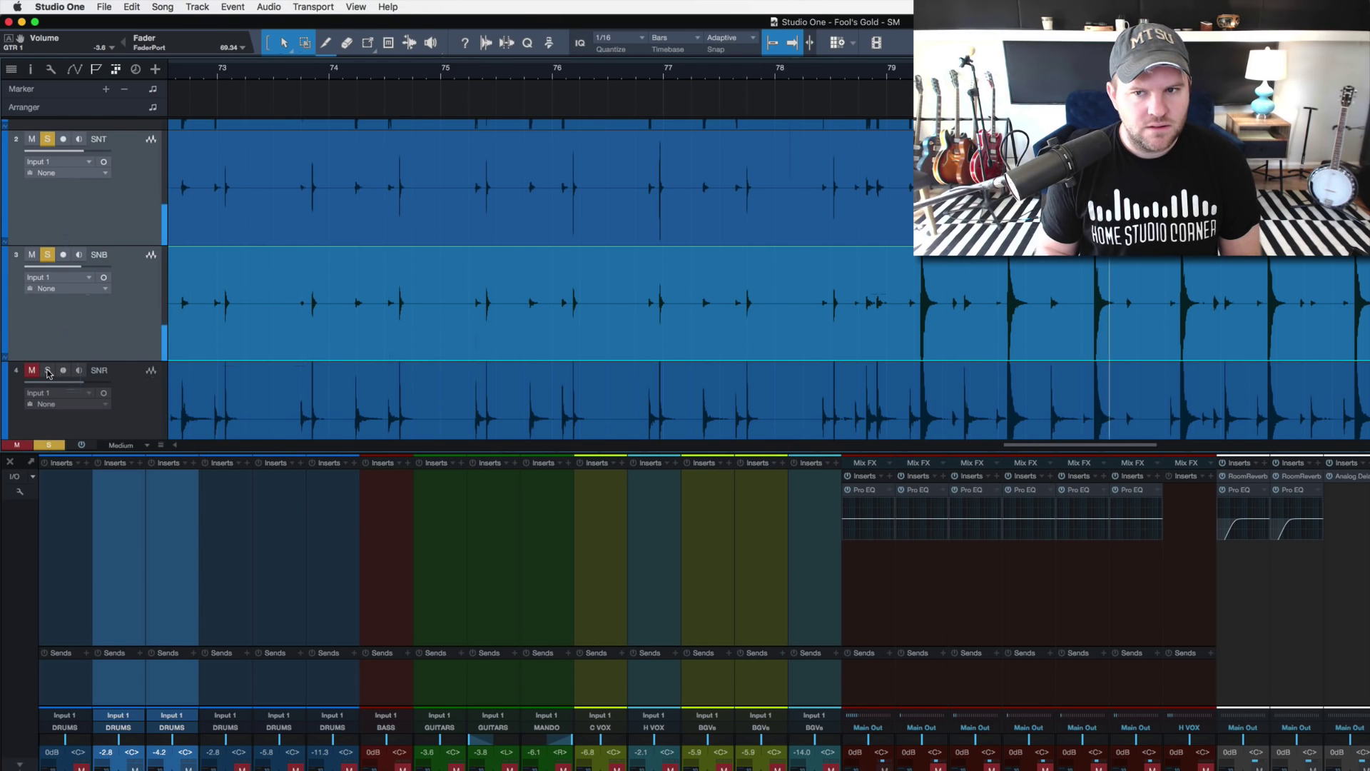
pyautogui.click(46, 370)
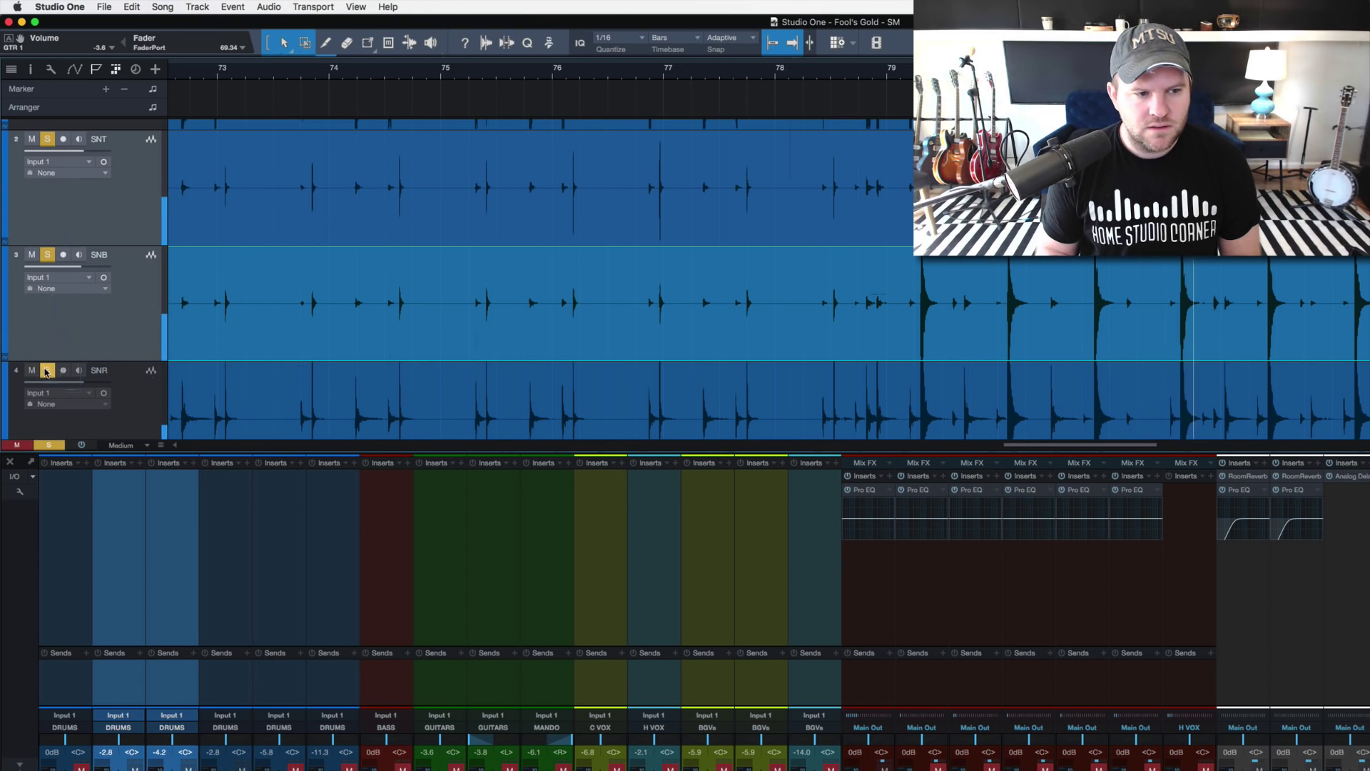
pyautogui.click(47, 255)
pyautogui.click(47, 139)
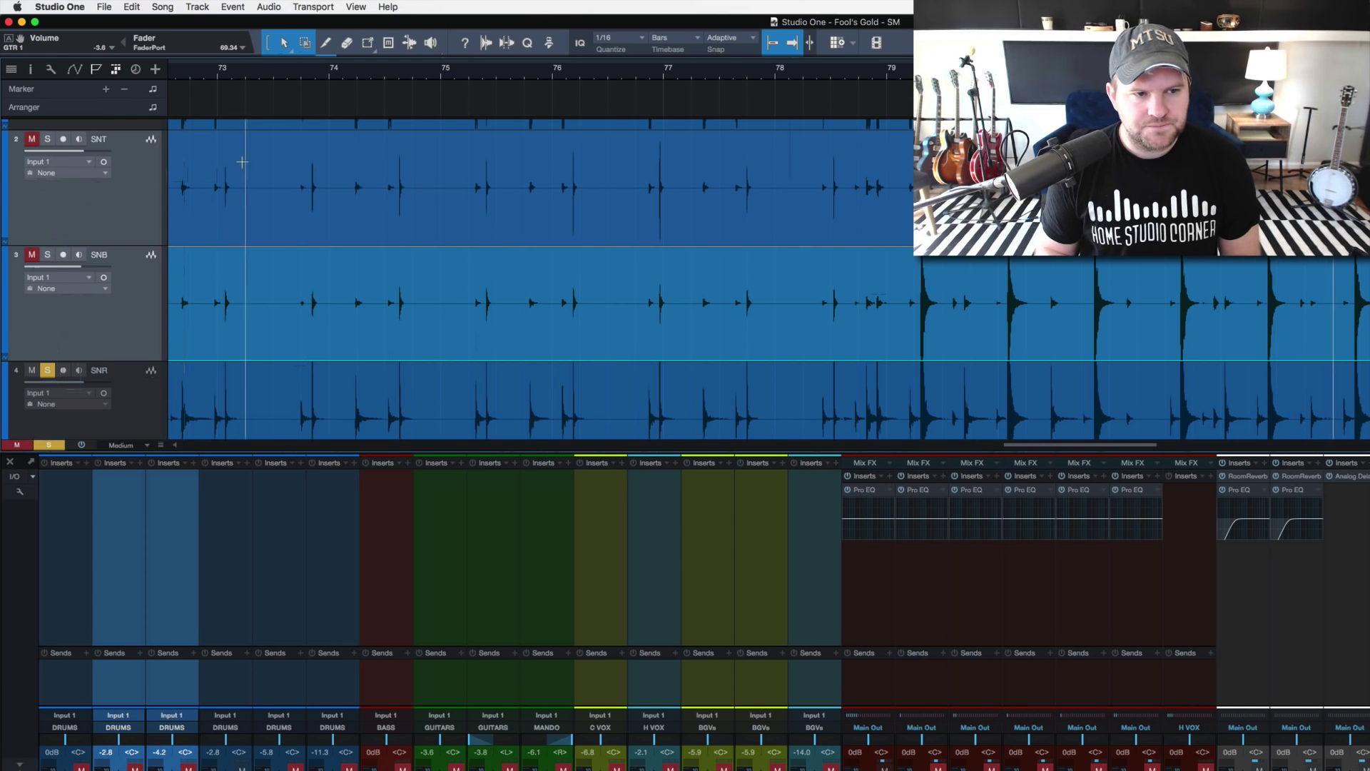
# Step: Examine the snare tracks' waveforms across the song from bar 39 onward and select the SNR track
pyautogui.moveTo(250, 79); pyautogui.dragTo(244, 43)
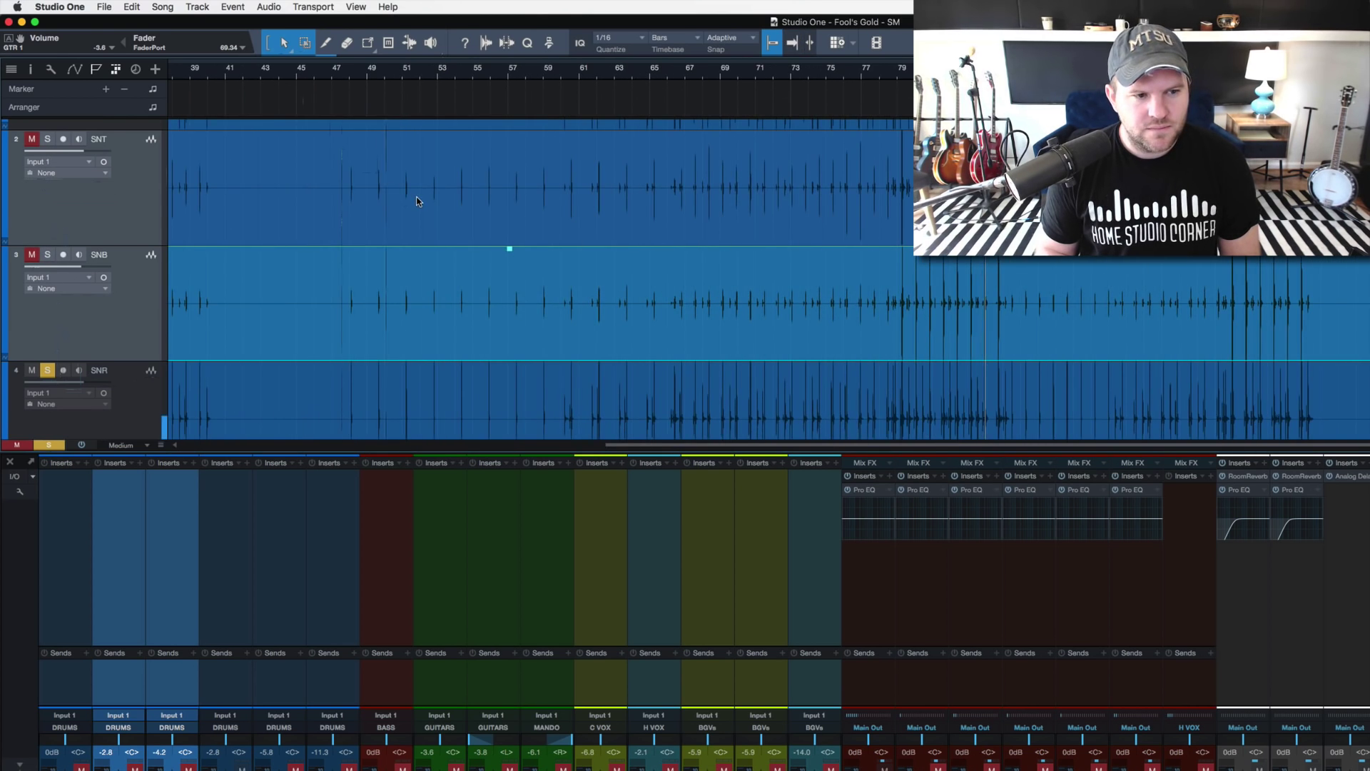
pyautogui.scroll(-3, 540, 212)
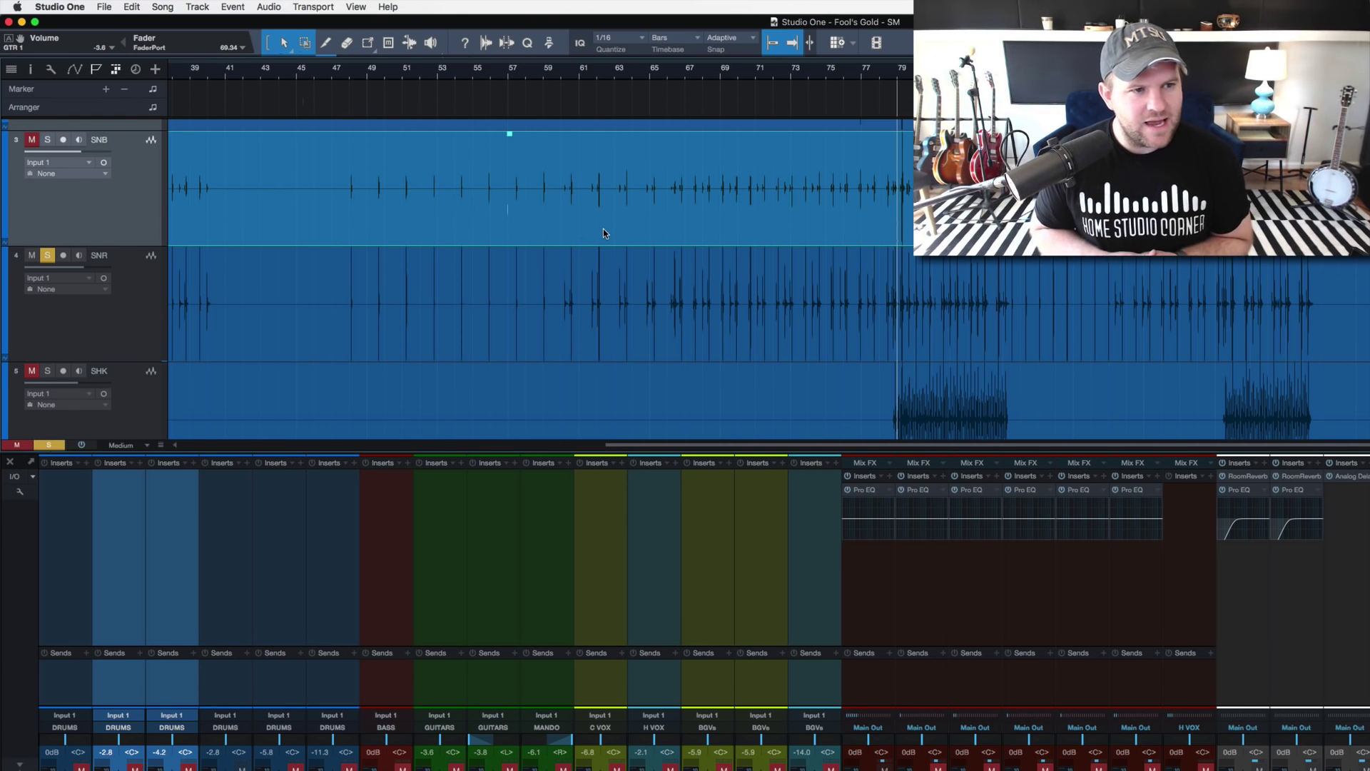
pyautogui.scroll(3, 988, 297)
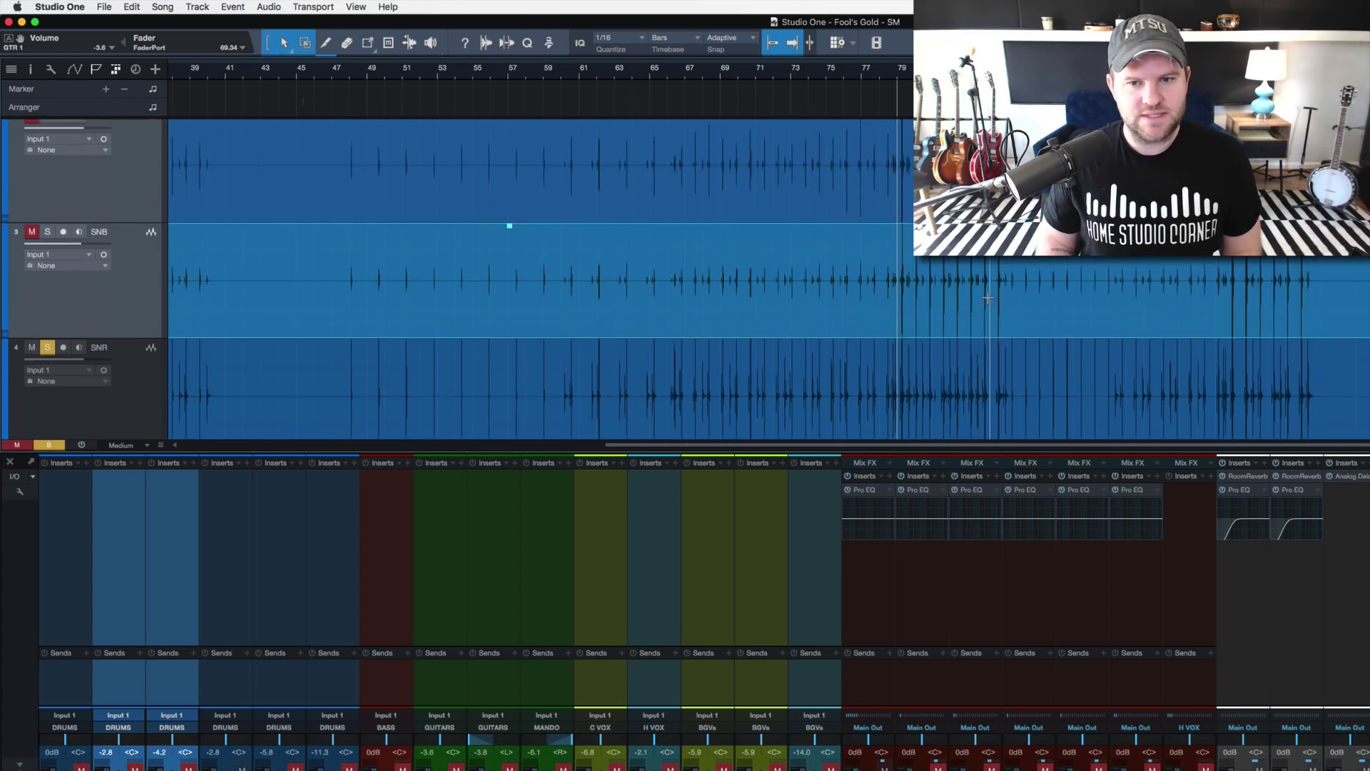
pyautogui.click(150, 422)
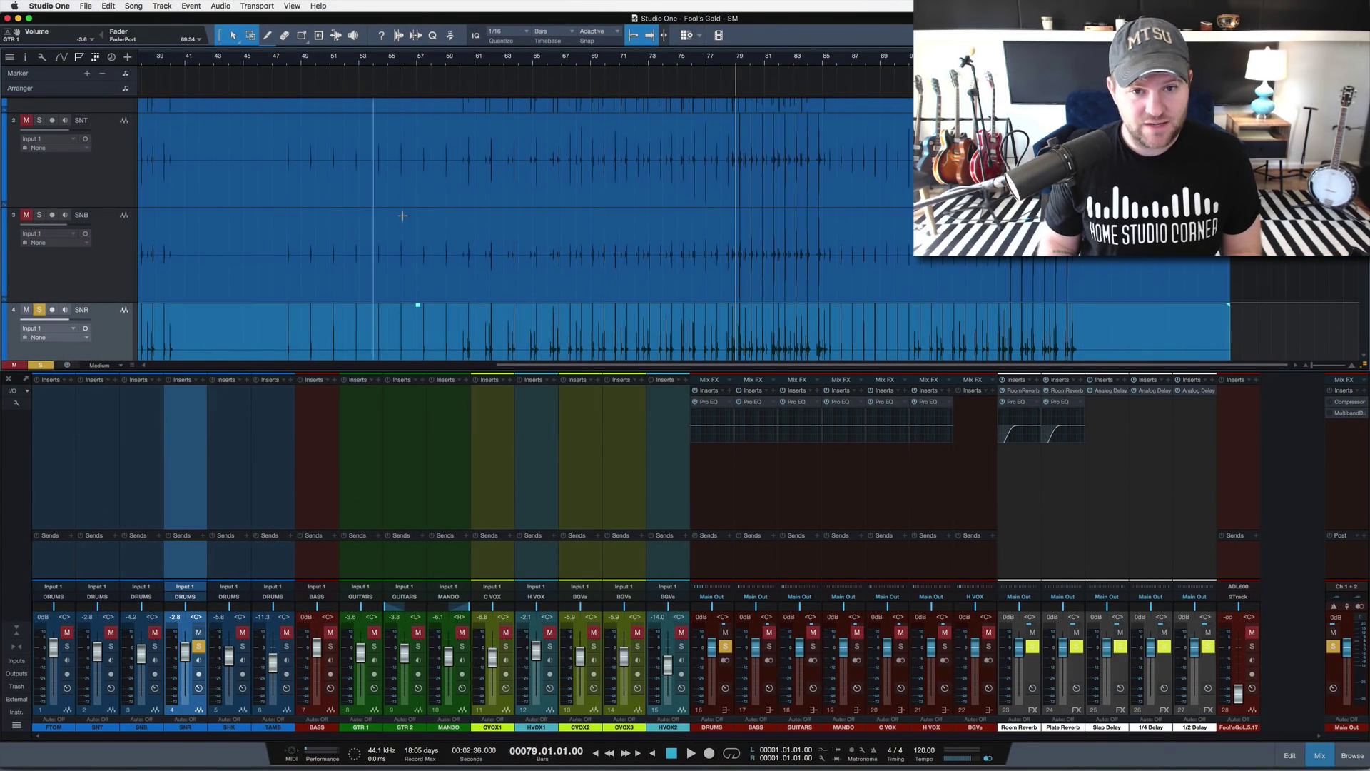
pyautogui.scroll(-2, 291, 204)
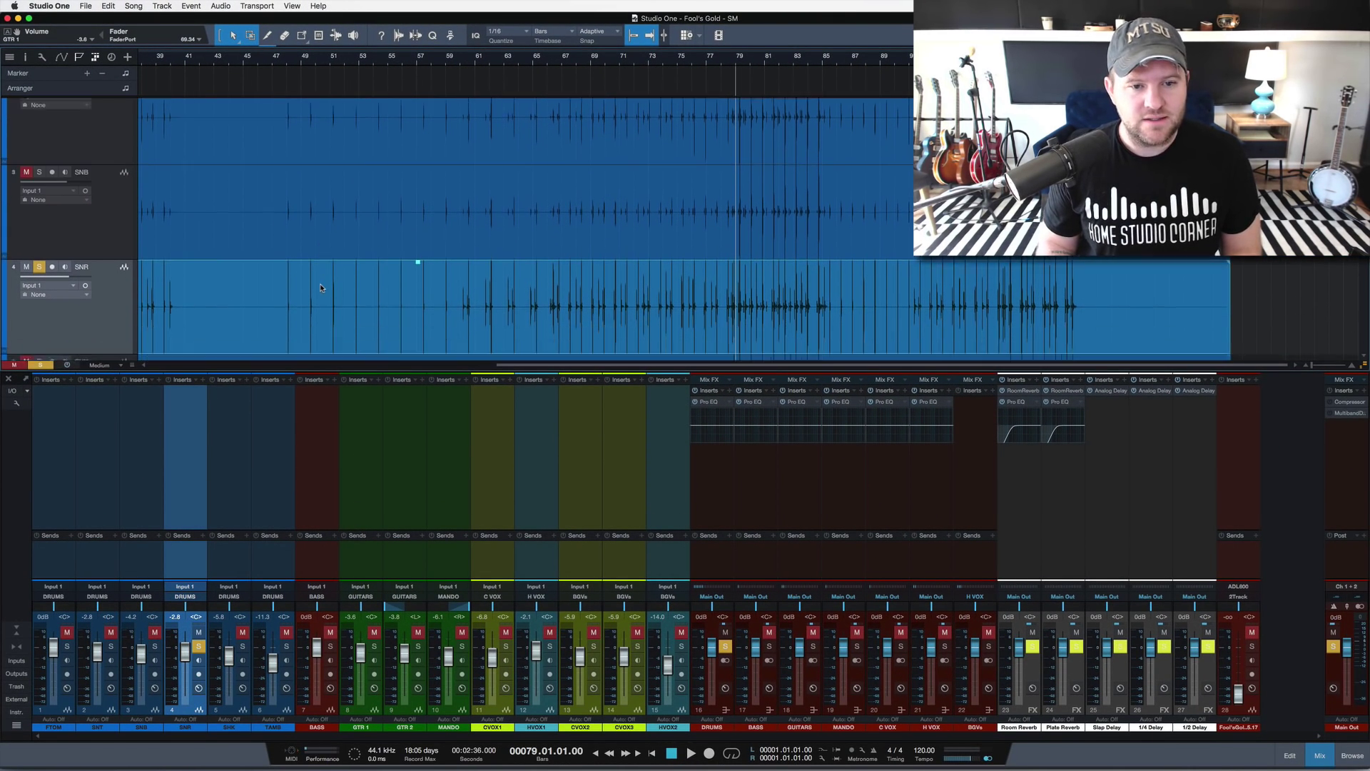
pyautogui.scroll(2, 291, 204)
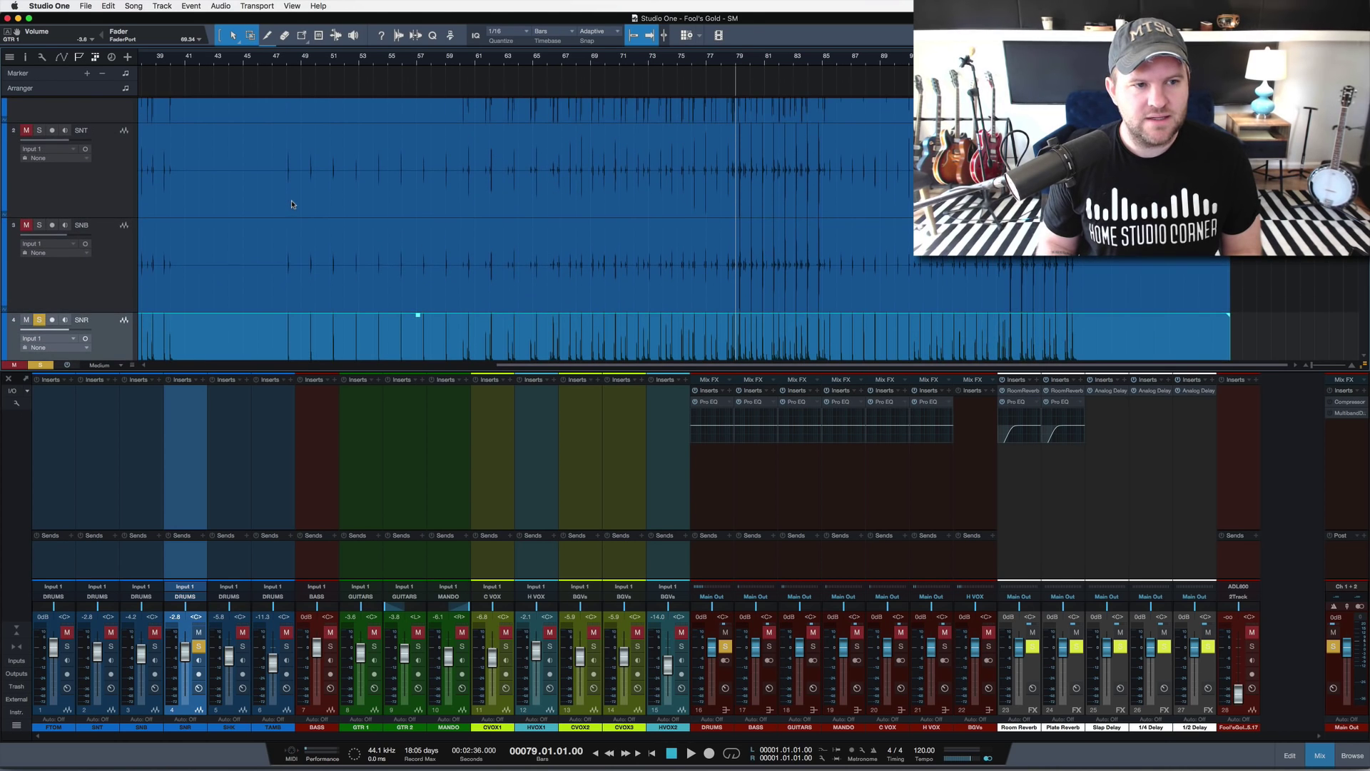
# Step: Select SNT and SNB in turn and compare their waveforms closely at a single snare hit near bar 79
pyautogui.click(127, 193)
pyautogui.keyDown('shift'); pyautogui.click(126, 270); pyautogui.keyUp('shift')
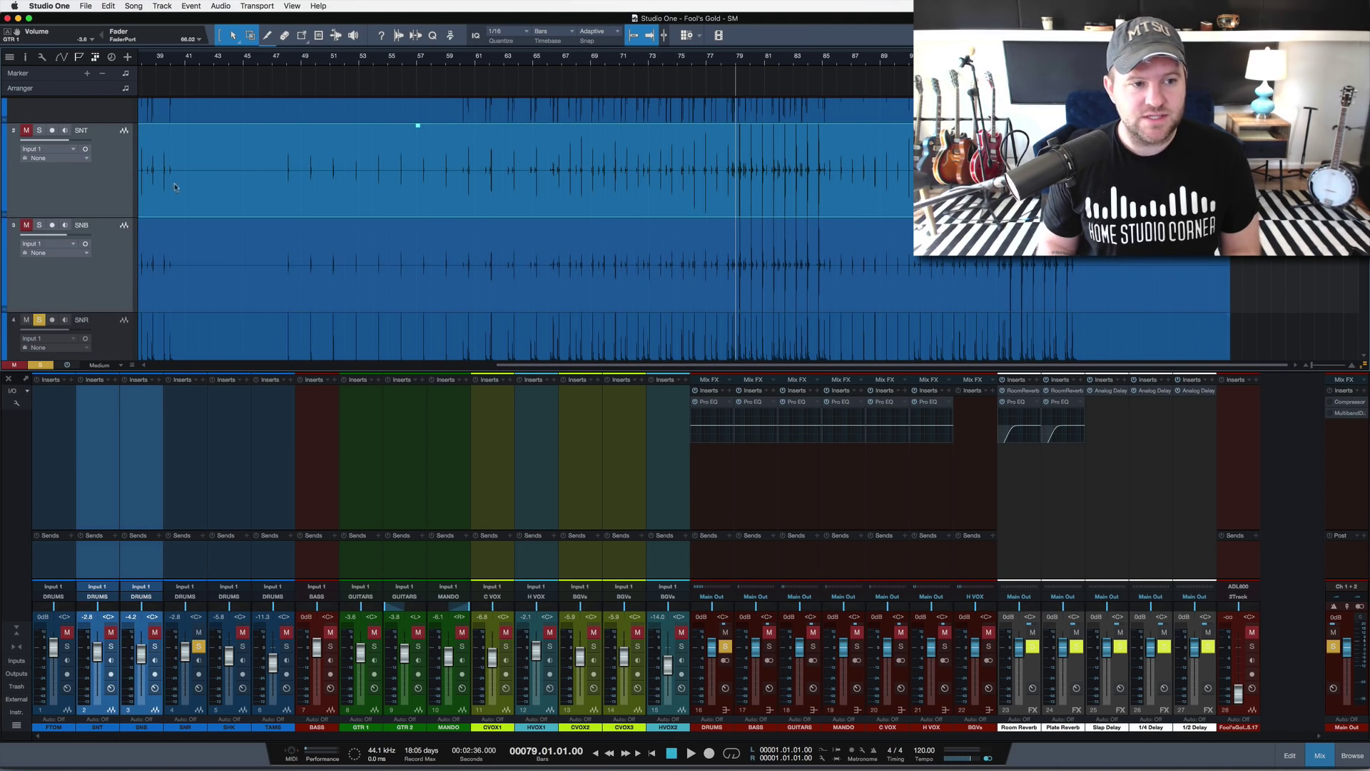
pyautogui.click(120, 193)
pyautogui.click(120, 273)
pyautogui.click(111, 195)
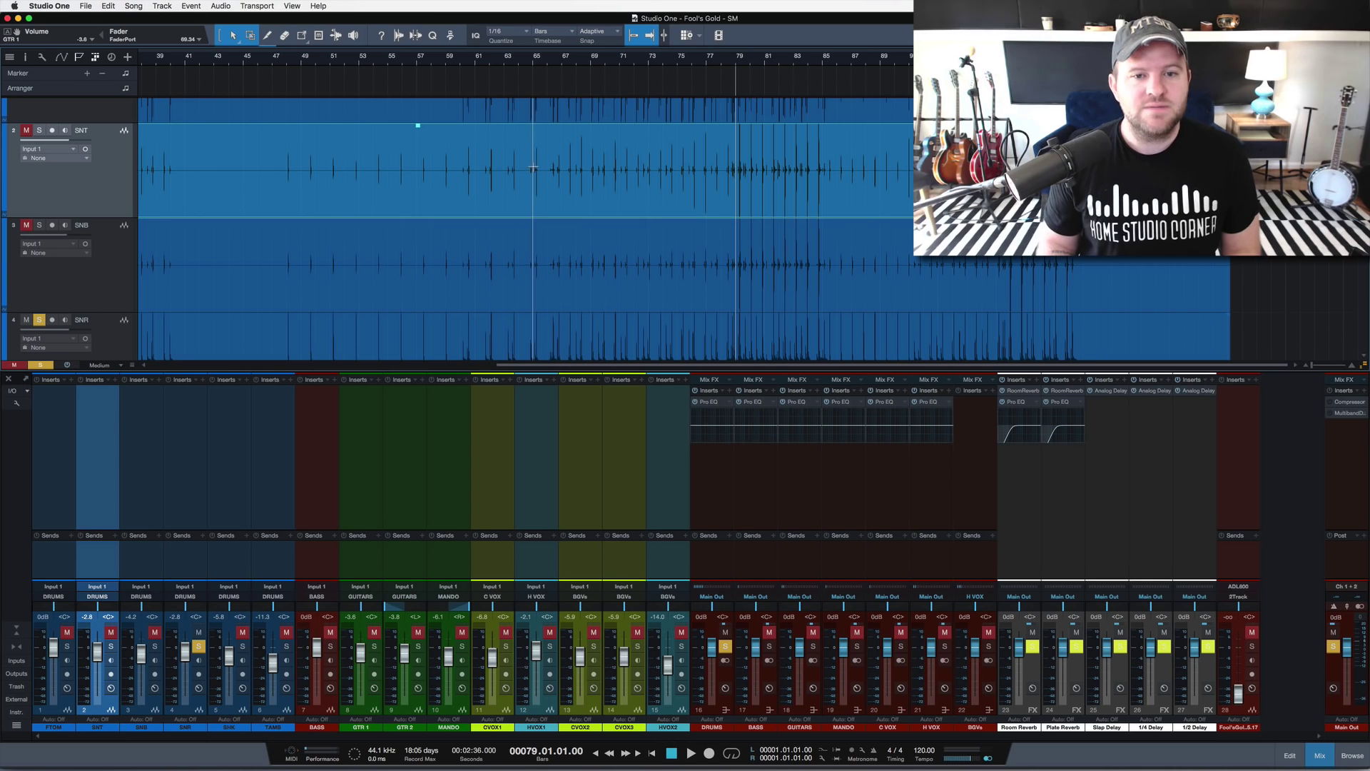
pyautogui.moveTo(284, 63); pyautogui.dragTo(285, 89)
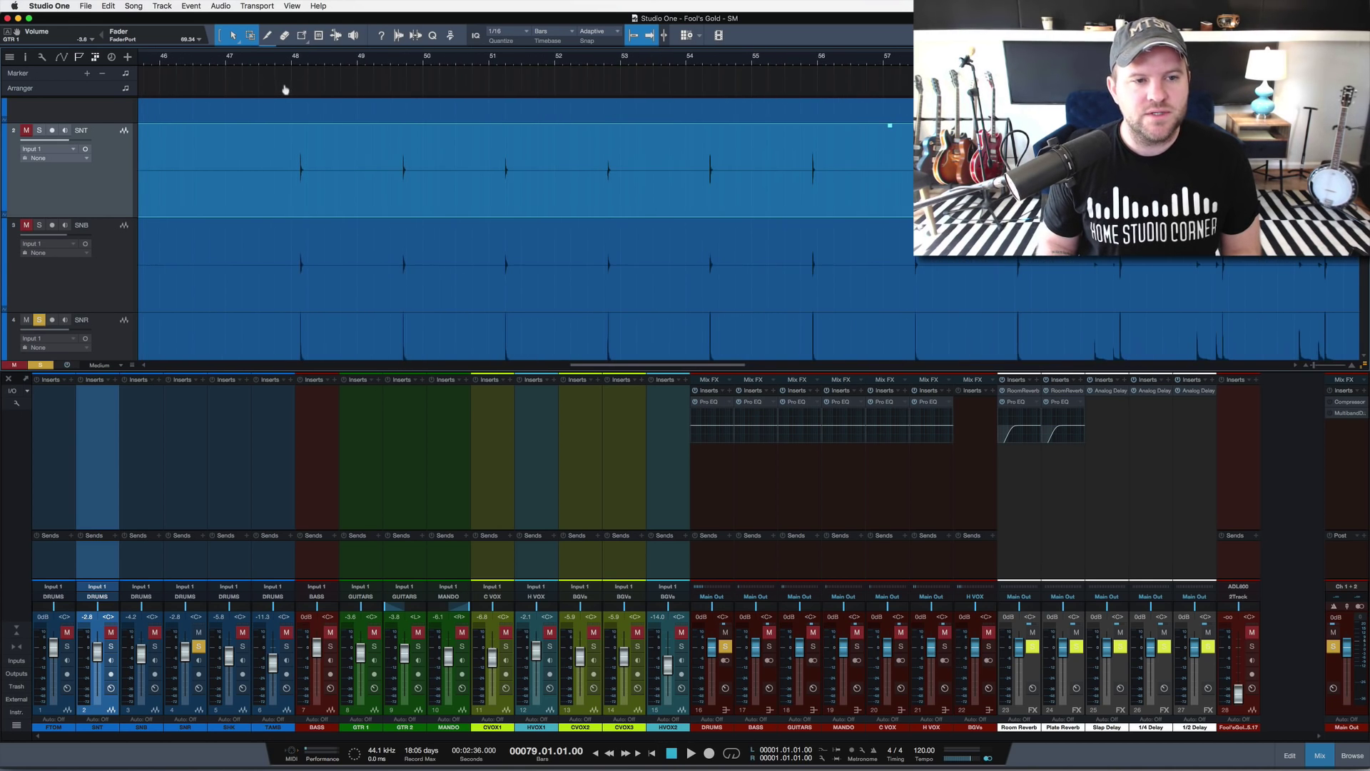
pyautogui.hscroll(10, 887, 122)
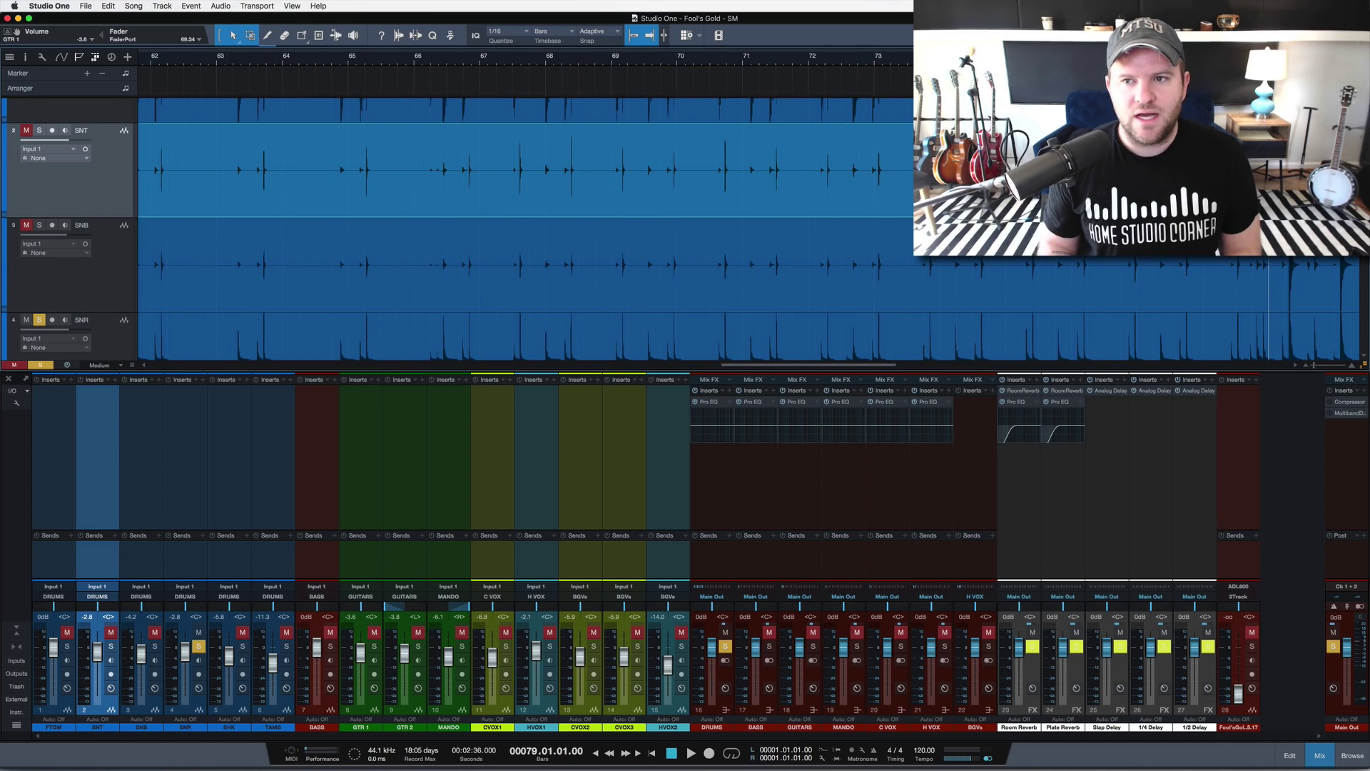
pyautogui.scroll(10, 881, 232)
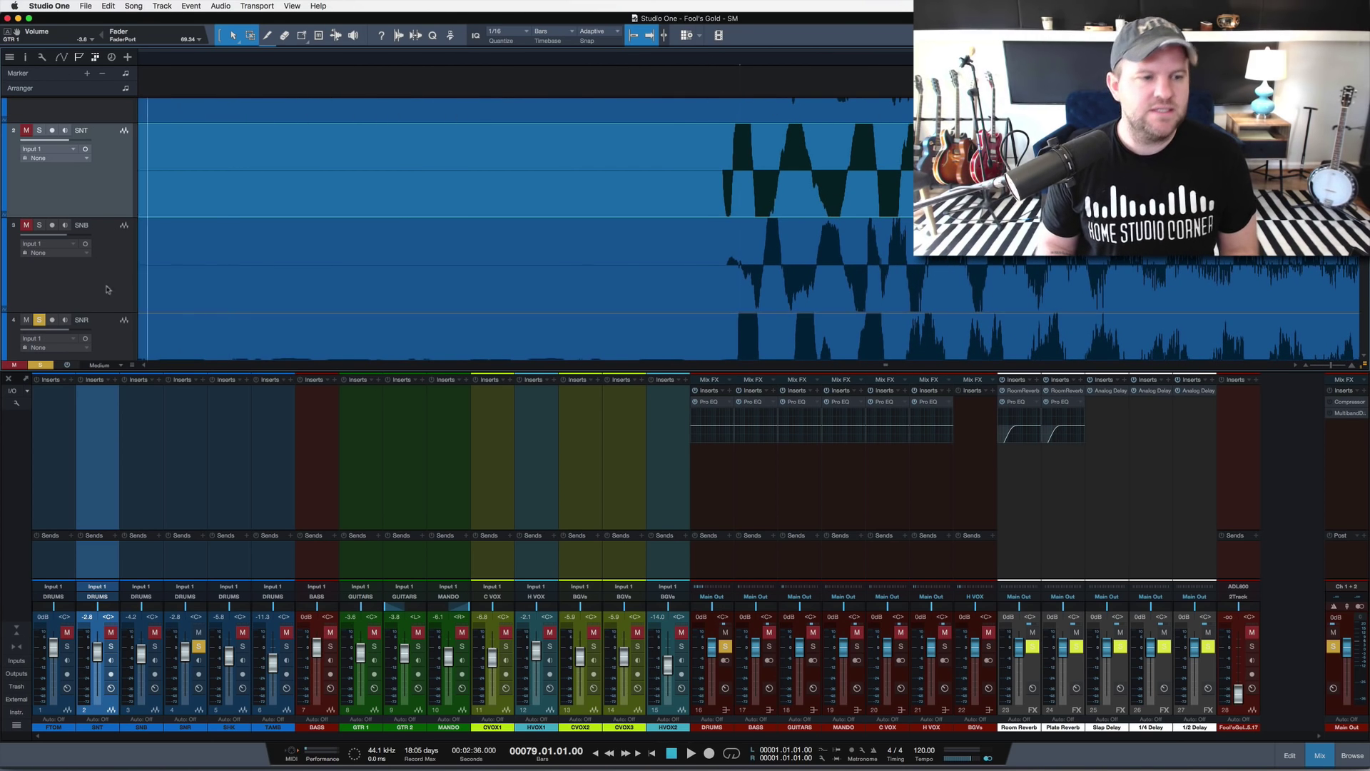
# Step: Release SNR's solo and insert the Mixtool effect on the SNB channel
pyautogui.click(41, 319)
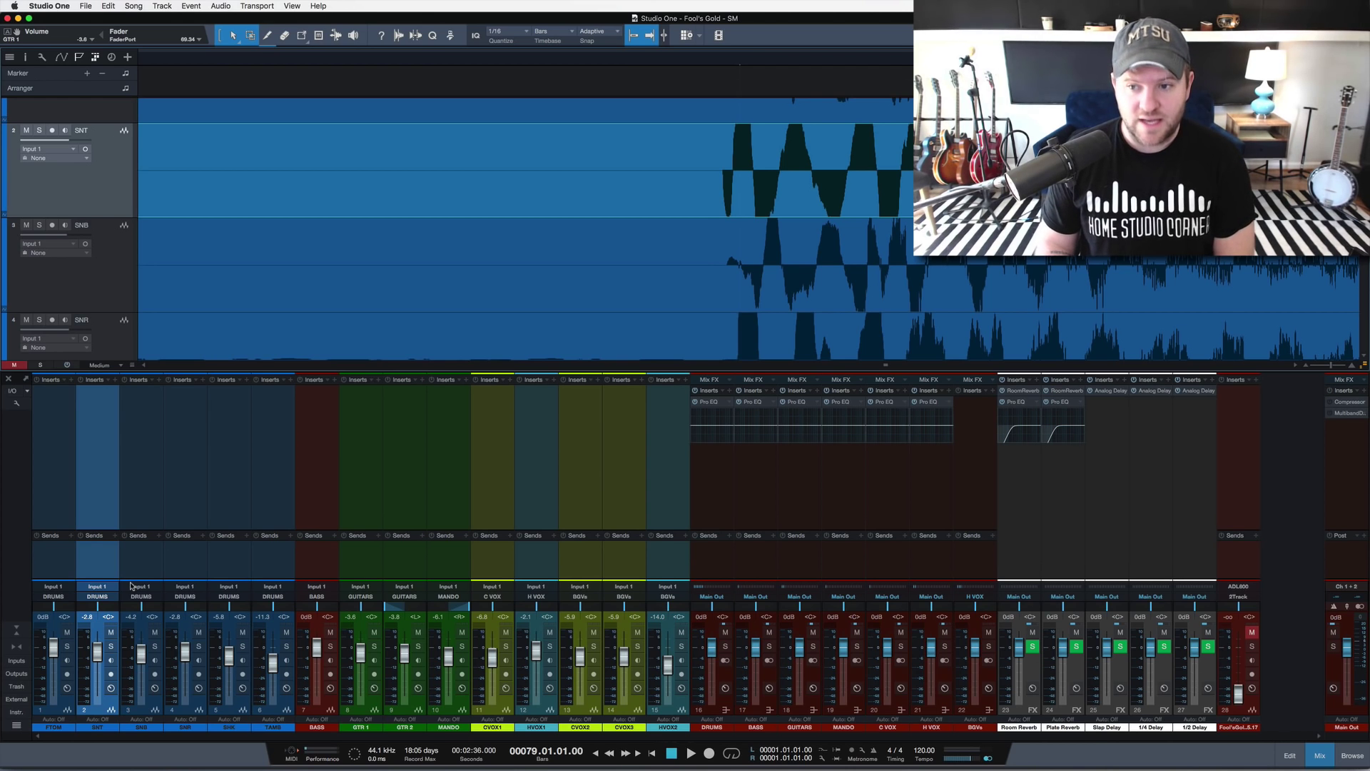
pyautogui.press('F6')
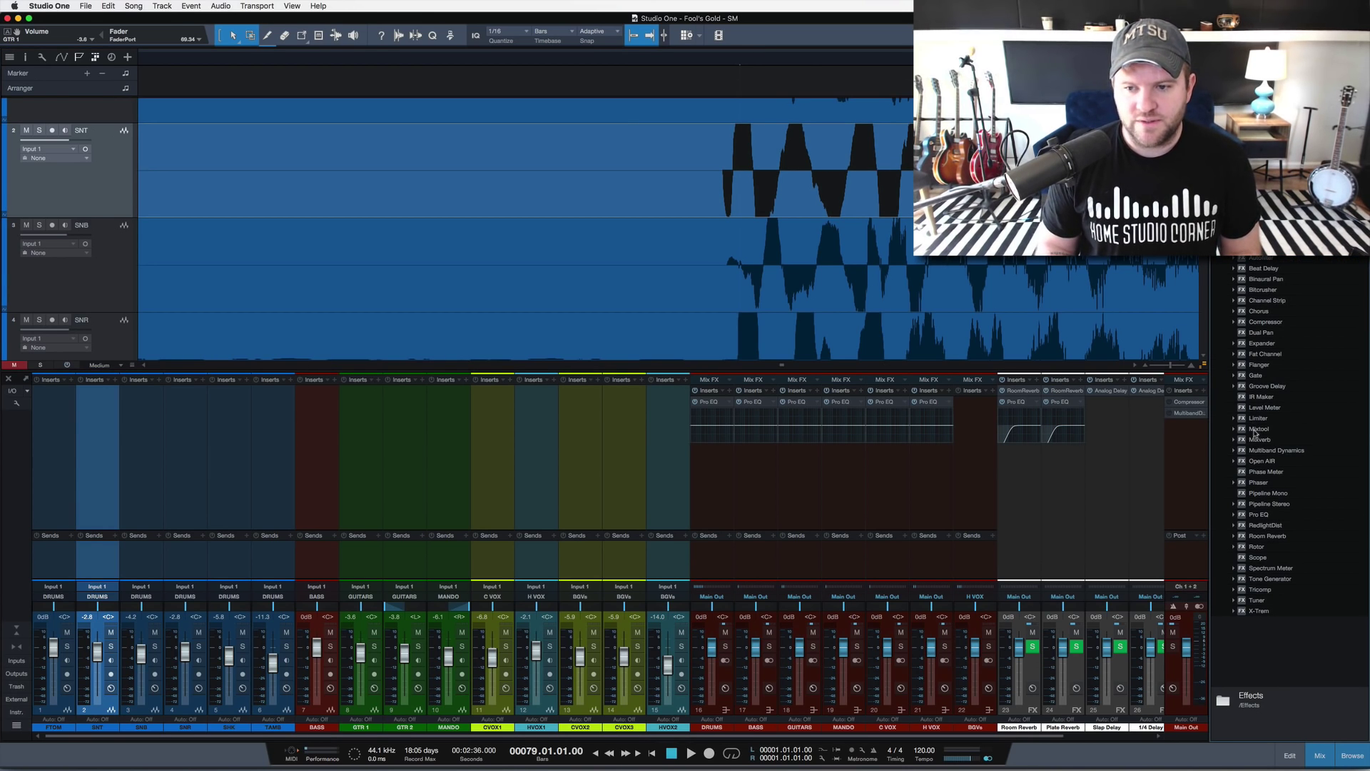
pyautogui.moveTo(1257, 429); pyautogui.dragTo(155, 434)
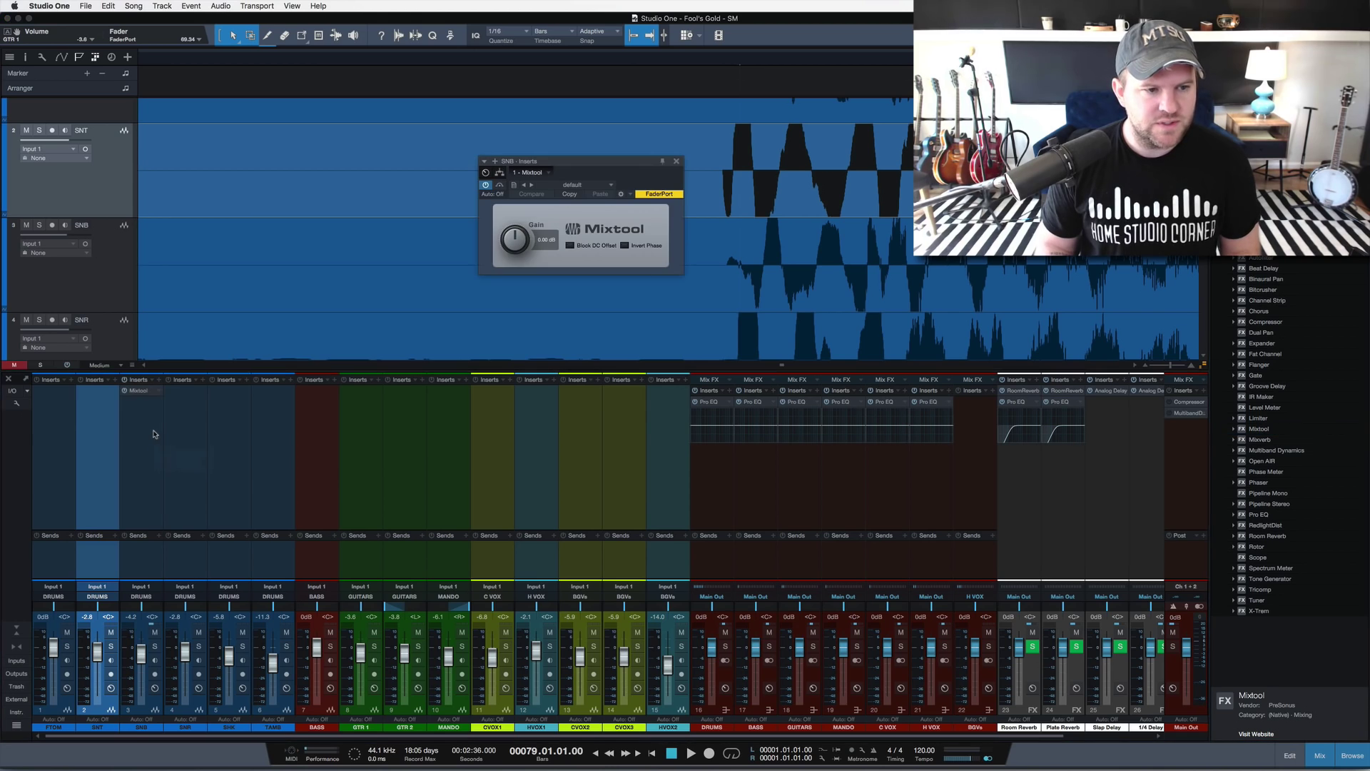
# Step: Solo SNT and SNB together and enable Invert Phase in SNB's Mixtool
pyautogui.click(155, 646)
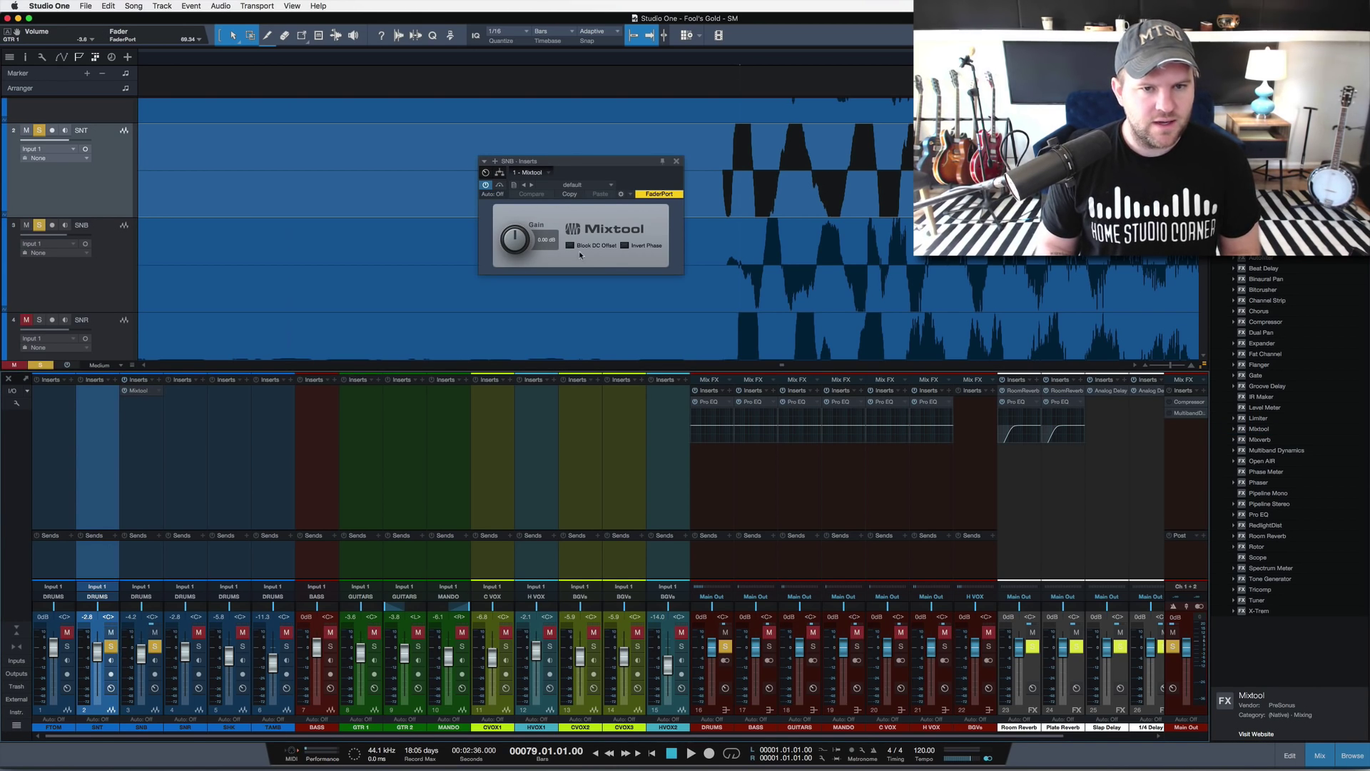
pyautogui.click(635, 247)
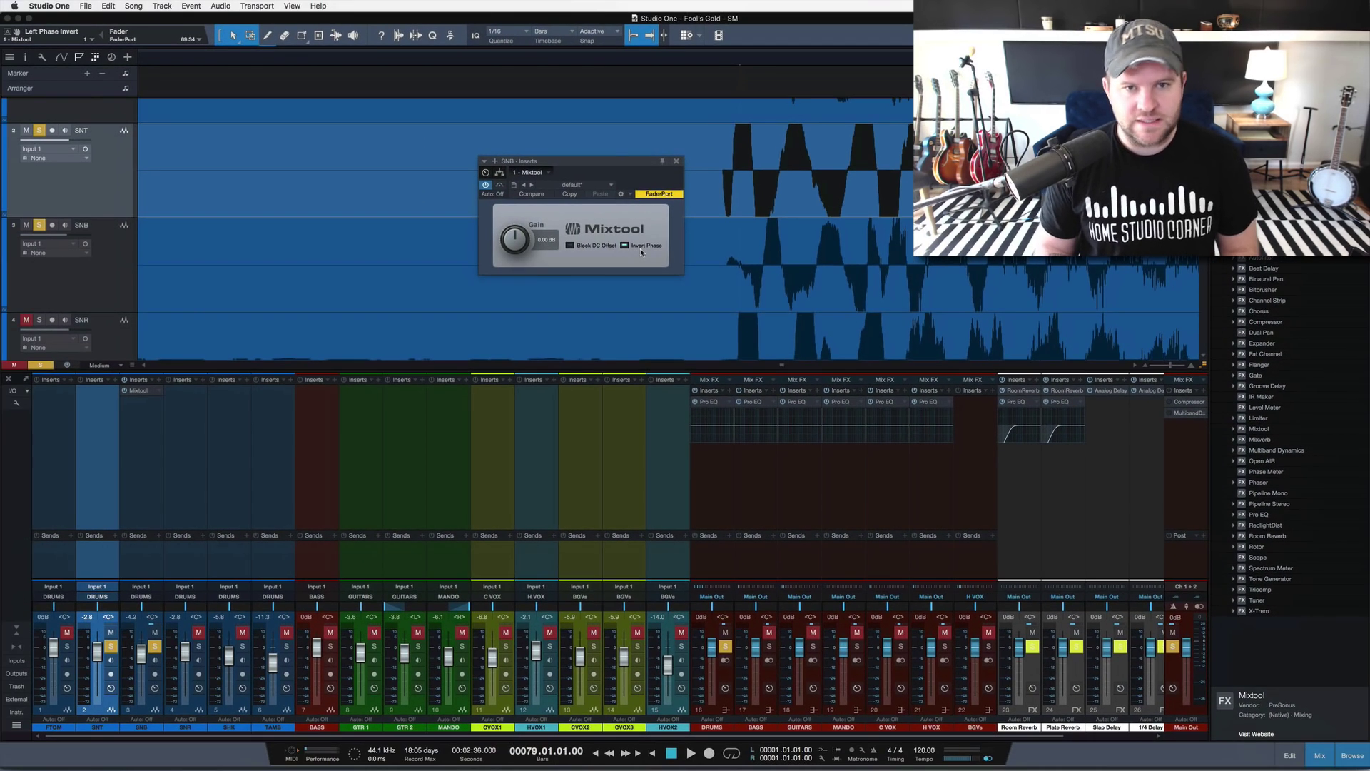
pyautogui.moveTo(561, 162); pyautogui.dragTo(380, 439)
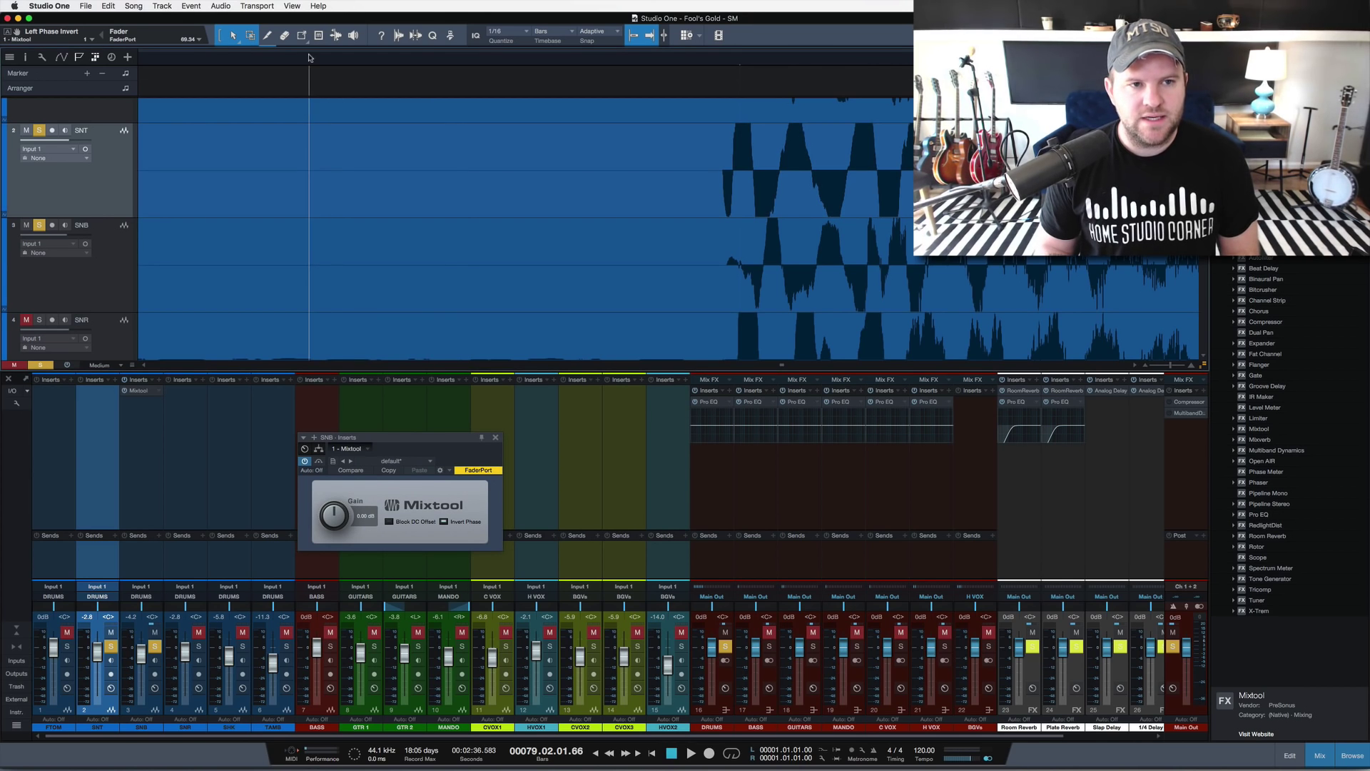
# Step: Play the soloed snare tracks from bar 79 and compare SNB with Invert Phase off and on
pyautogui.press('space')
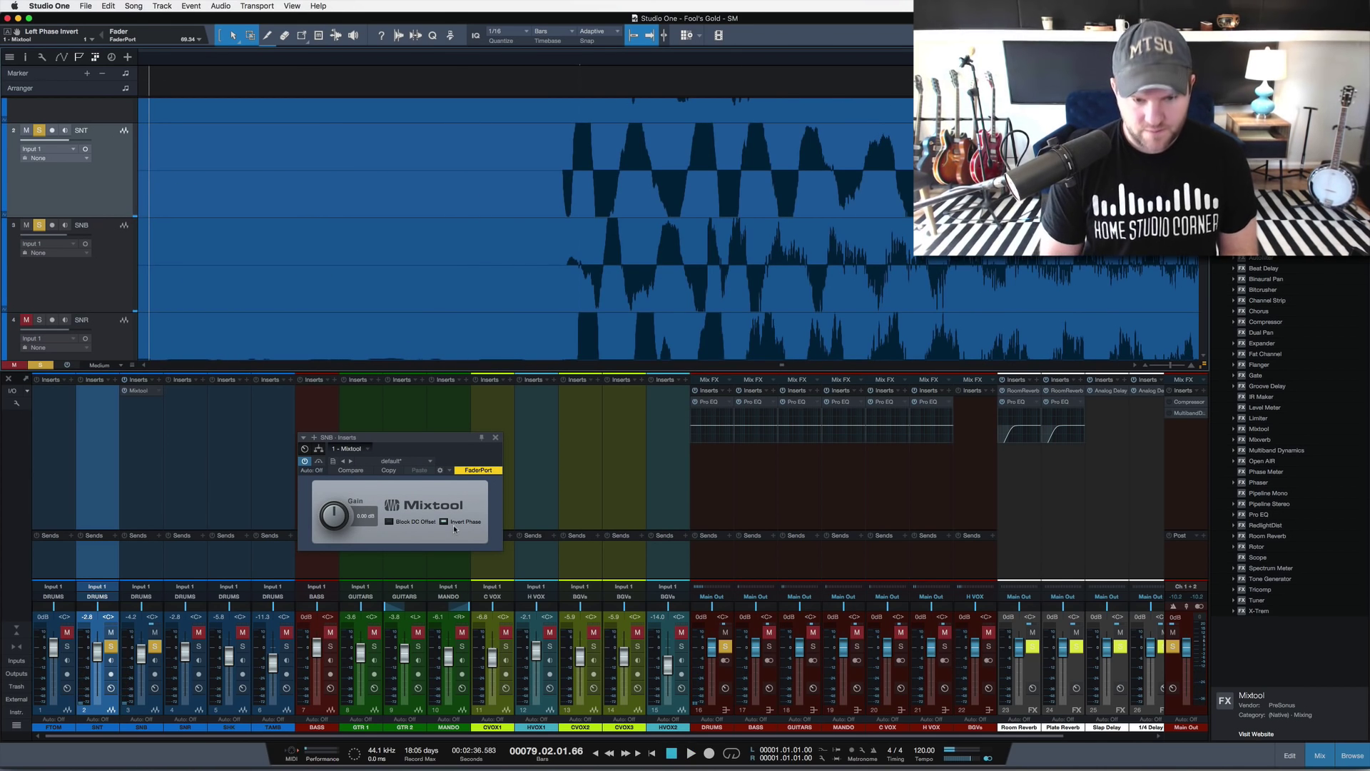
pyautogui.moveTo(479, 62); pyautogui.dragTo(466, 29)
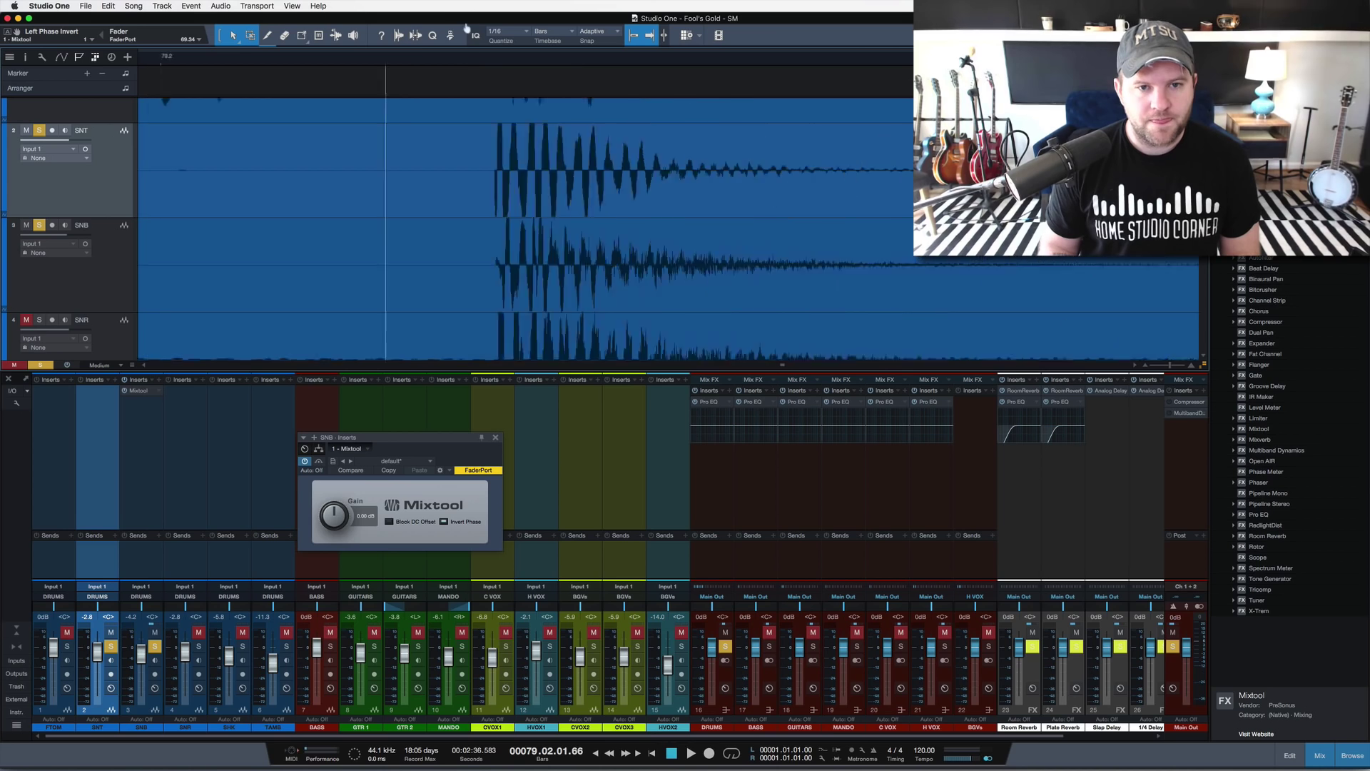
pyautogui.click(444, 521)
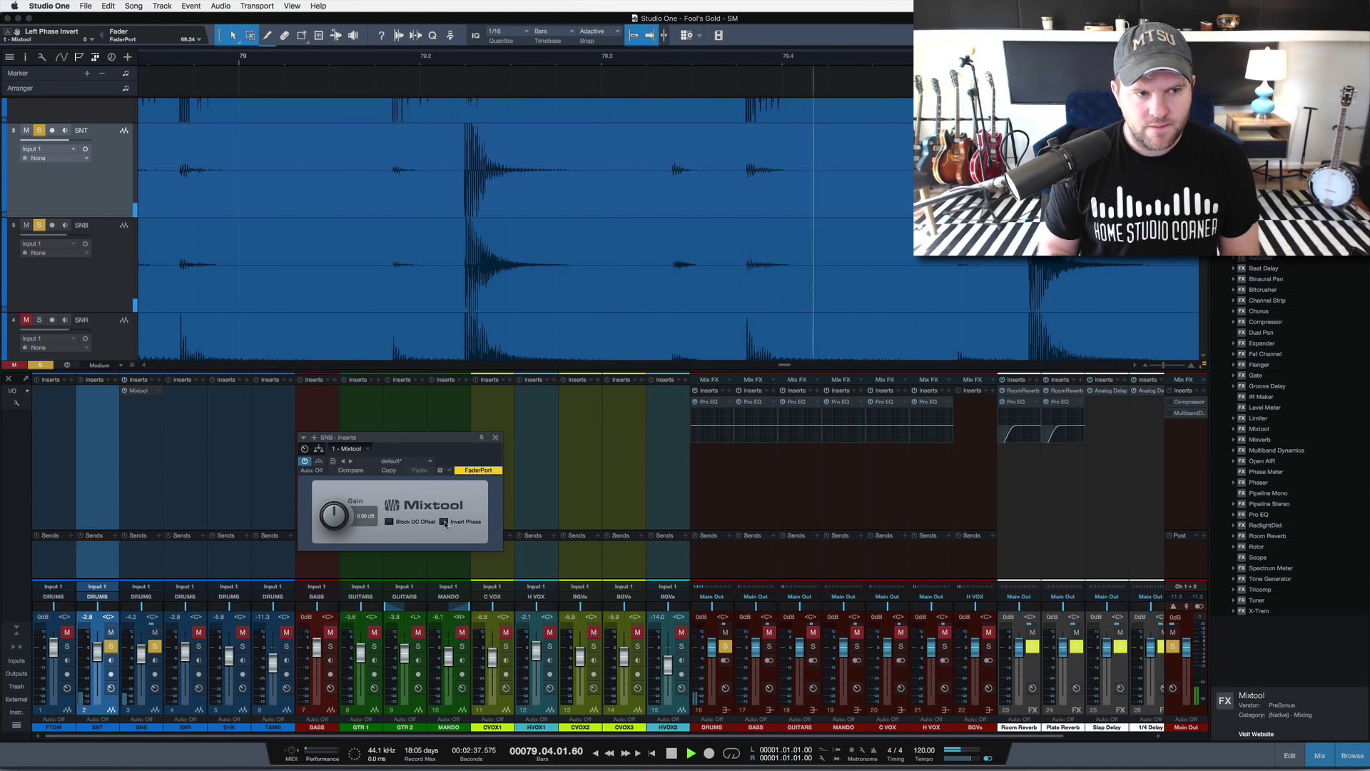
pyautogui.click(444, 522)
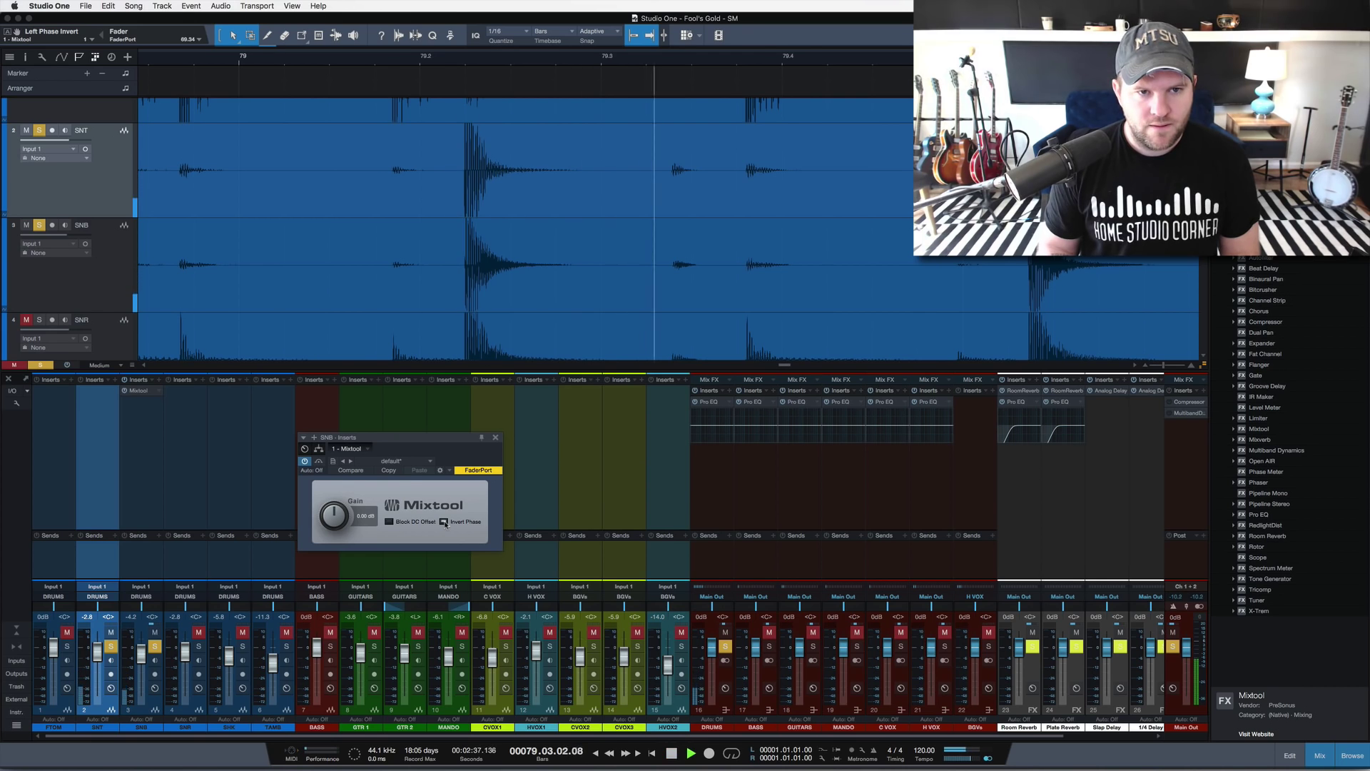
# Step: Stop playback, inspect the SNT and SNB waveforms at the snare hit in bar 79, and close SNB's Mixtool window
pyautogui.press('space')
pyautogui.moveTo(466, 63); pyautogui.dragTo(459, 138)
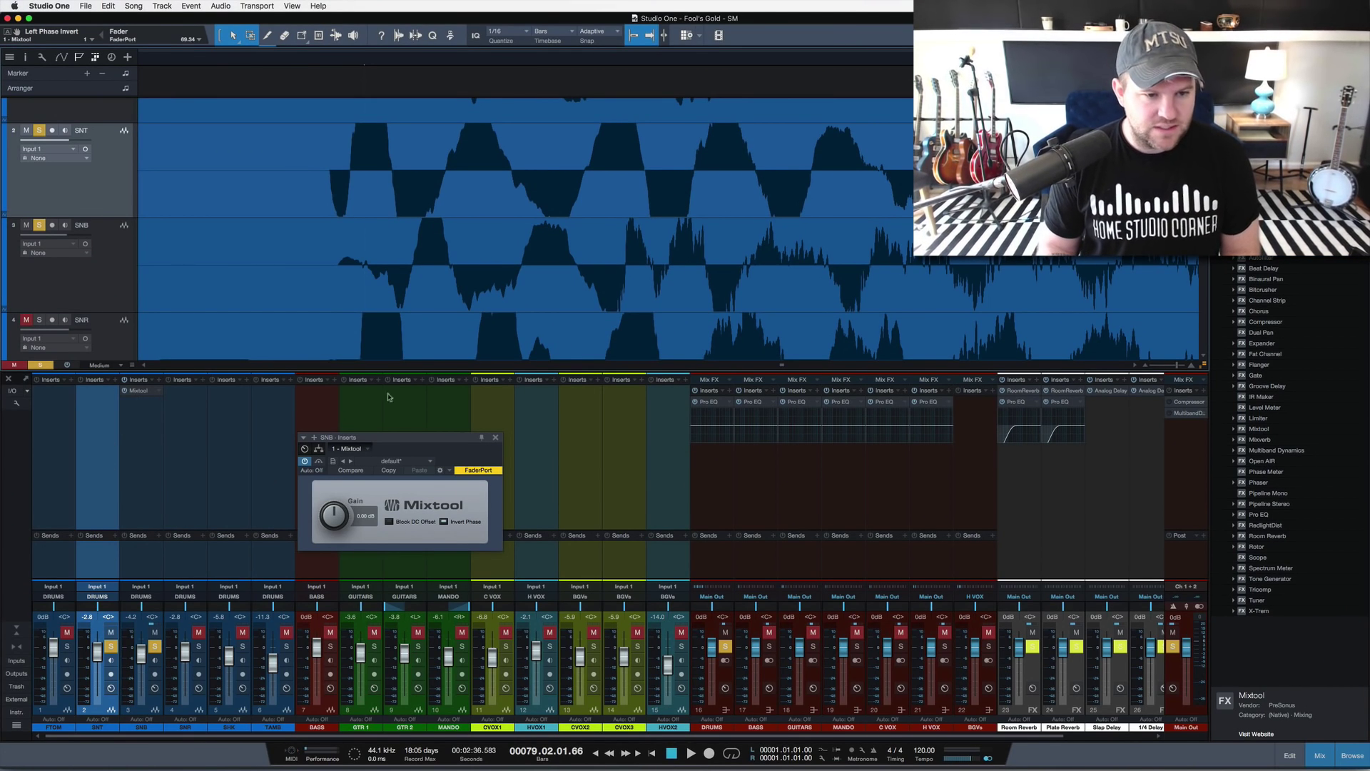
pyautogui.click(496, 438)
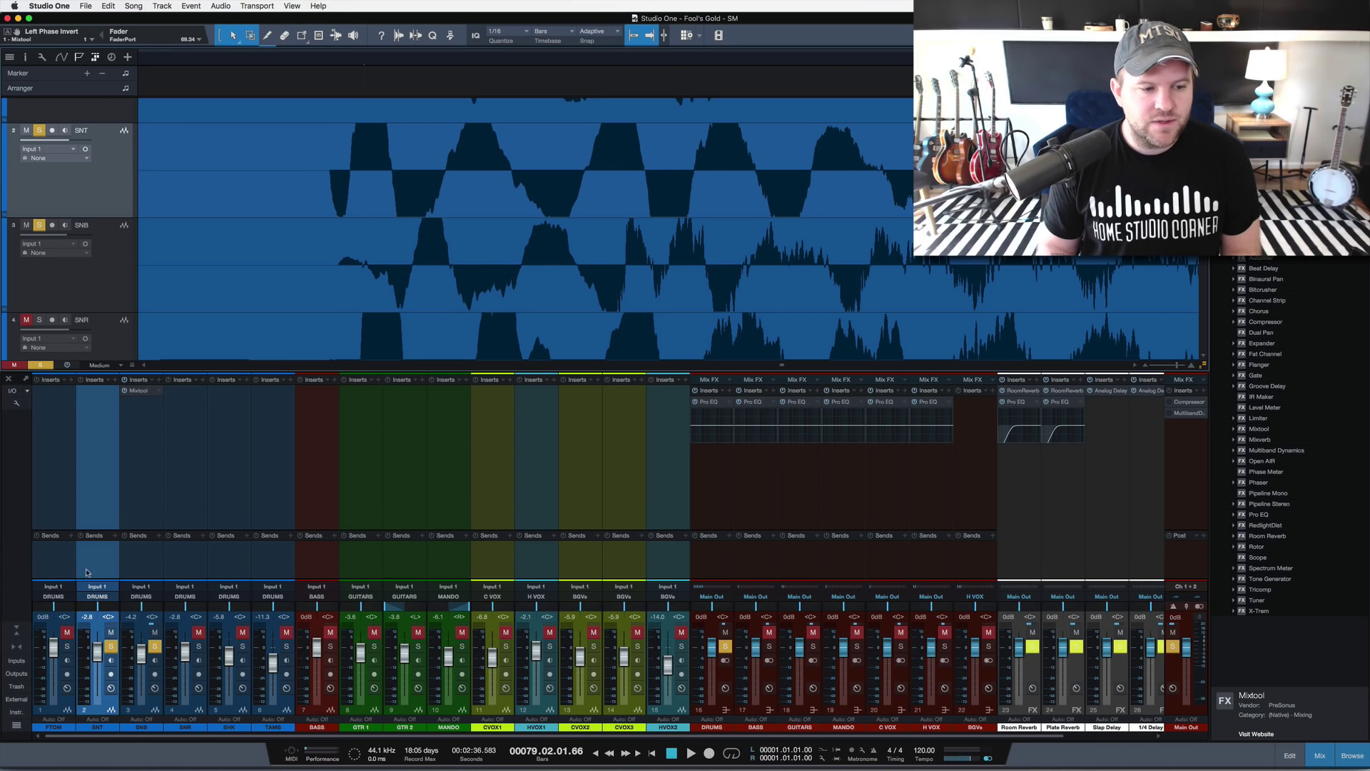
# Step: Insert Mixtool on FTOM and compare its Invert Phase on and off while playing FTOM soloed with SNT and SNB
pyautogui.click(65, 646)
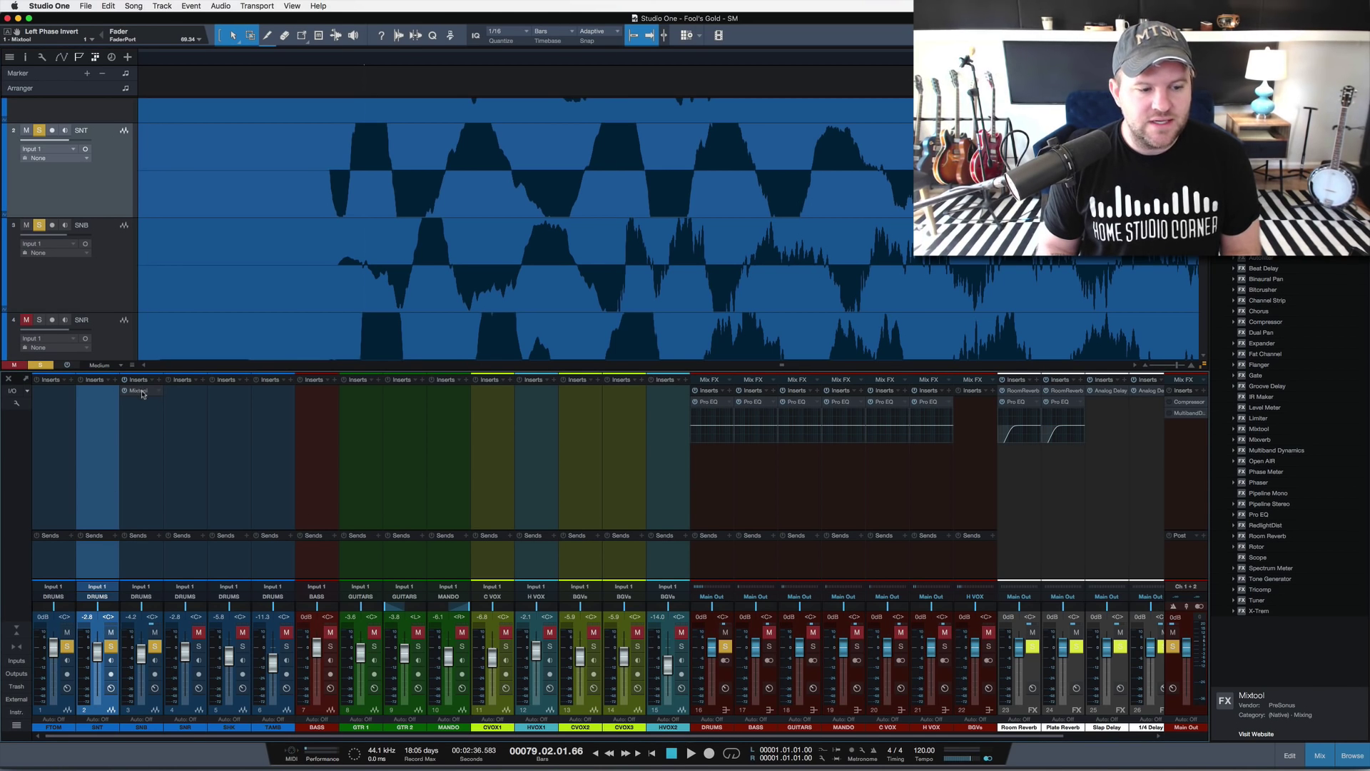
pyautogui.moveTo(62, 425); pyautogui.dragTo(54, 425)
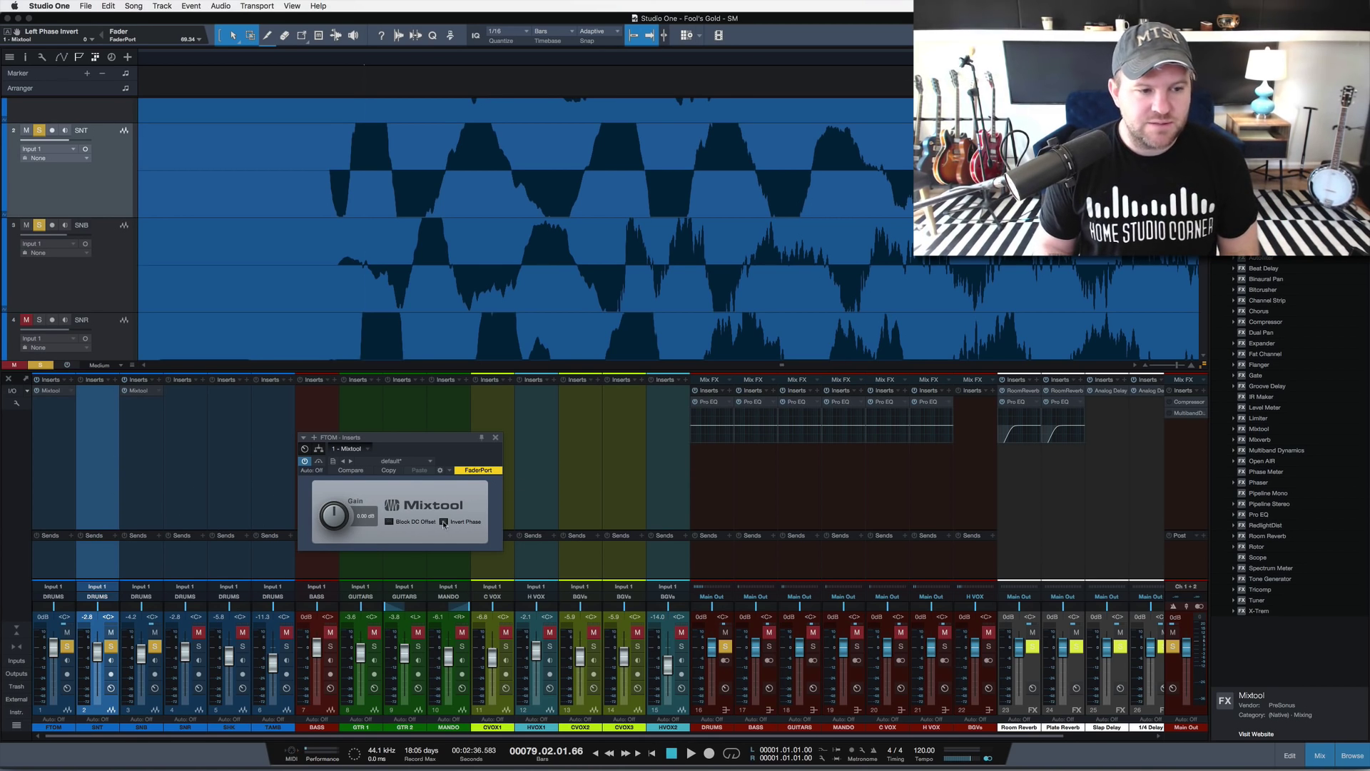
pyautogui.press('space')
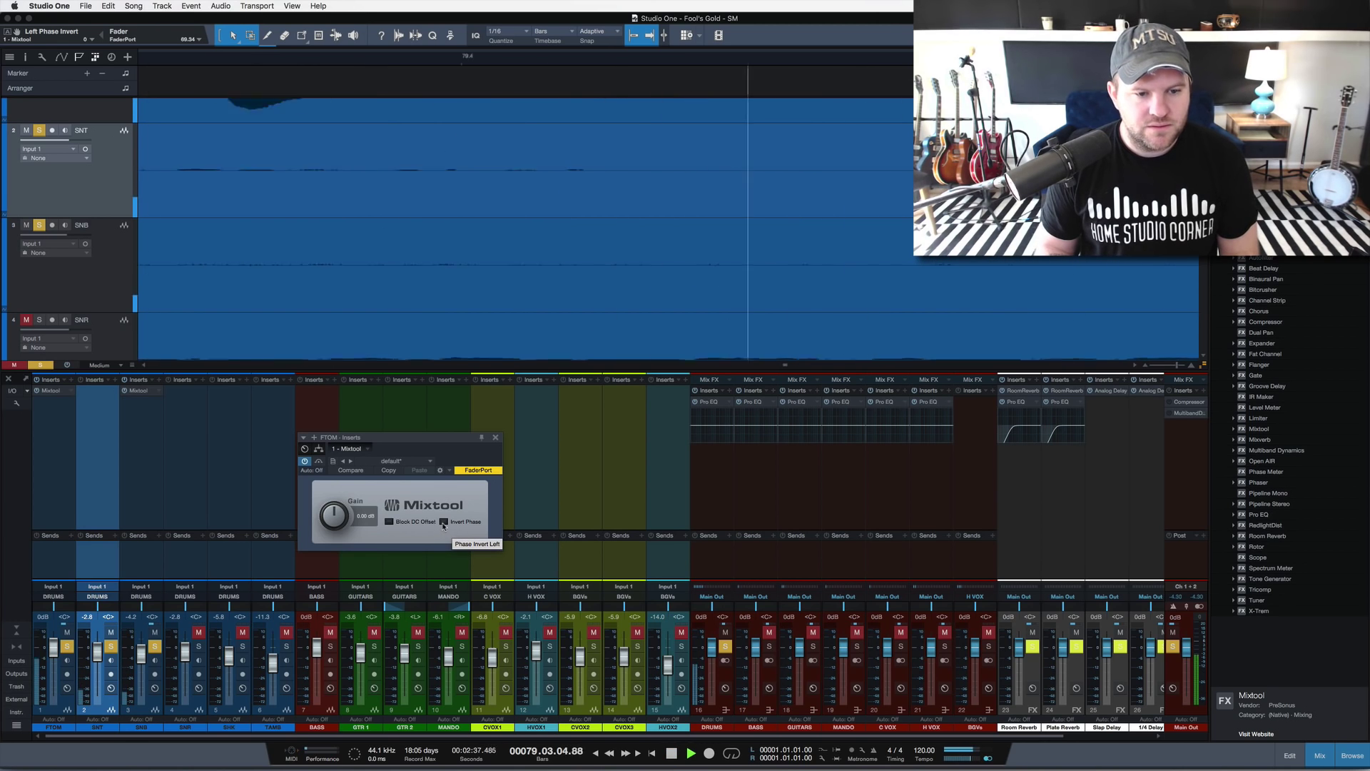
pyautogui.click(443, 522)
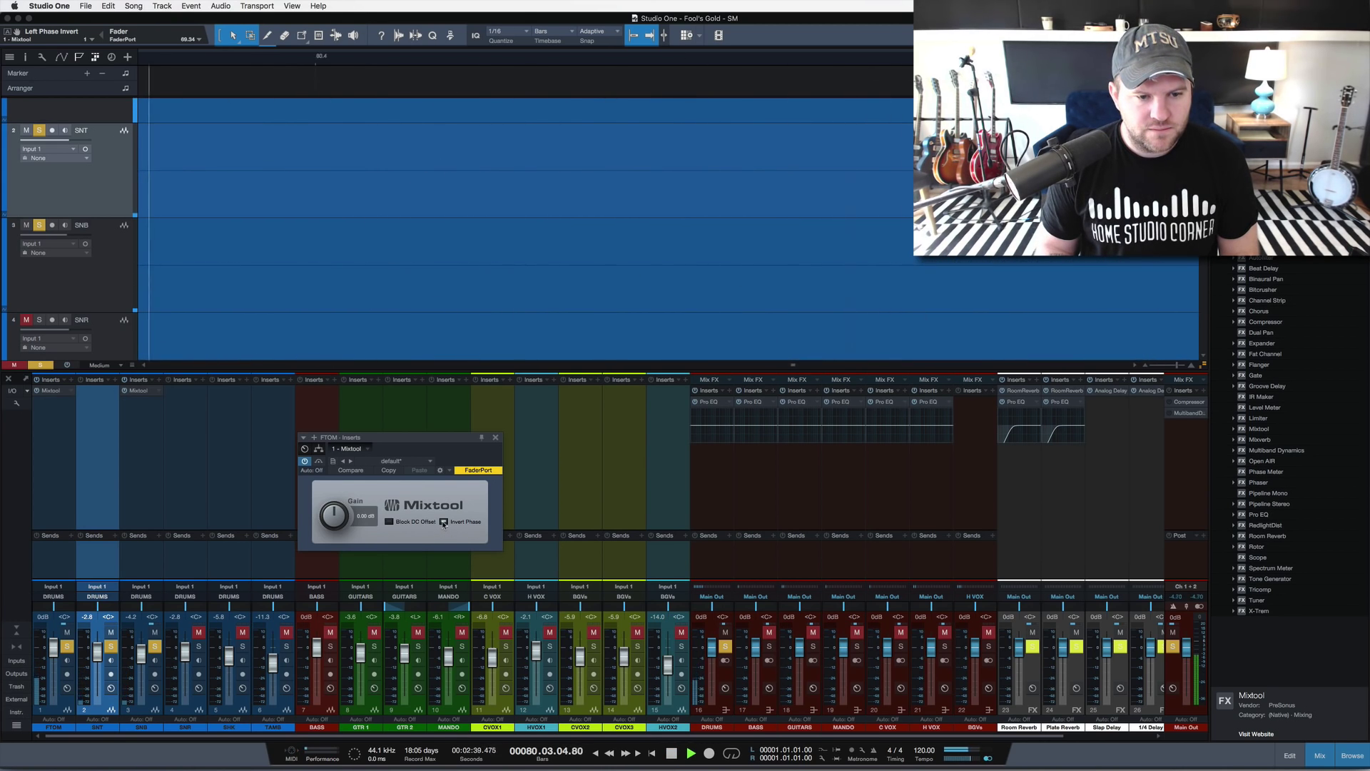
pyautogui.click(443, 522)
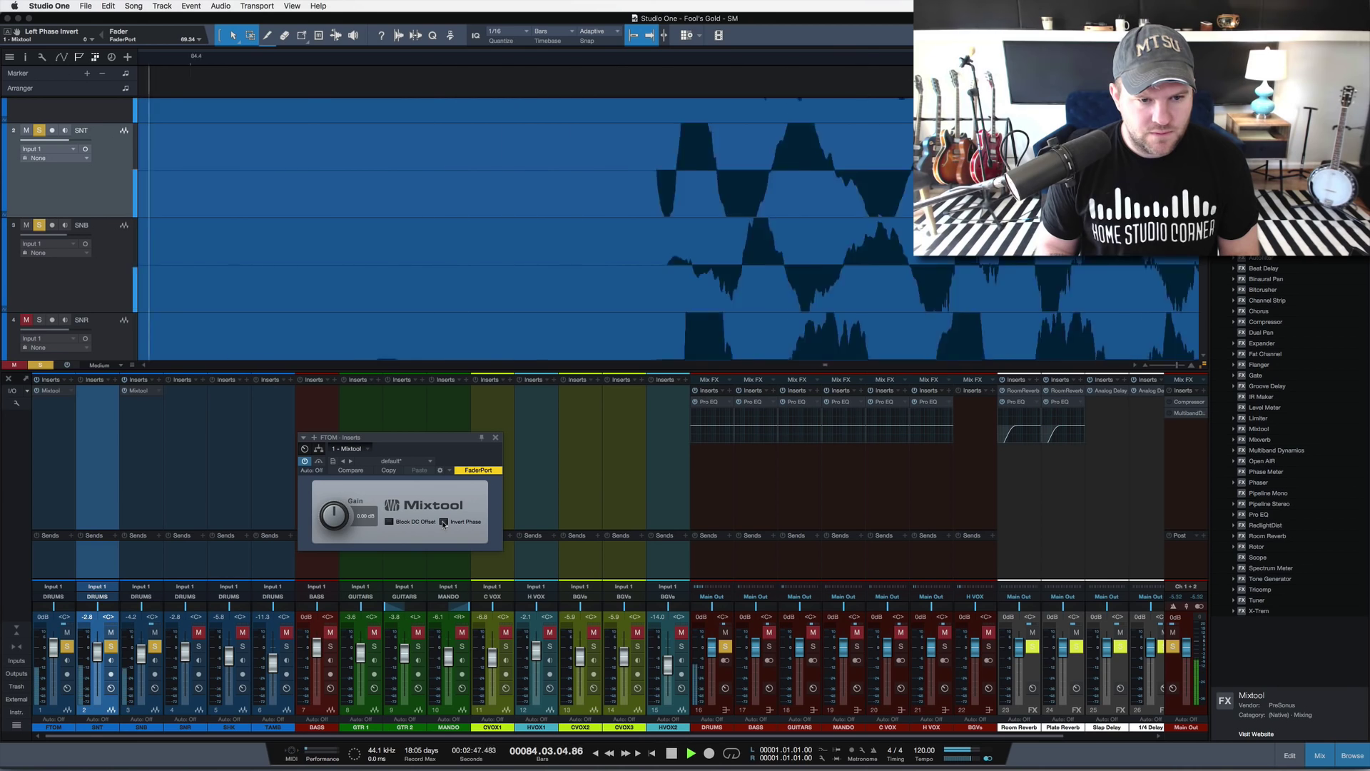
pyautogui.click(443, 521)
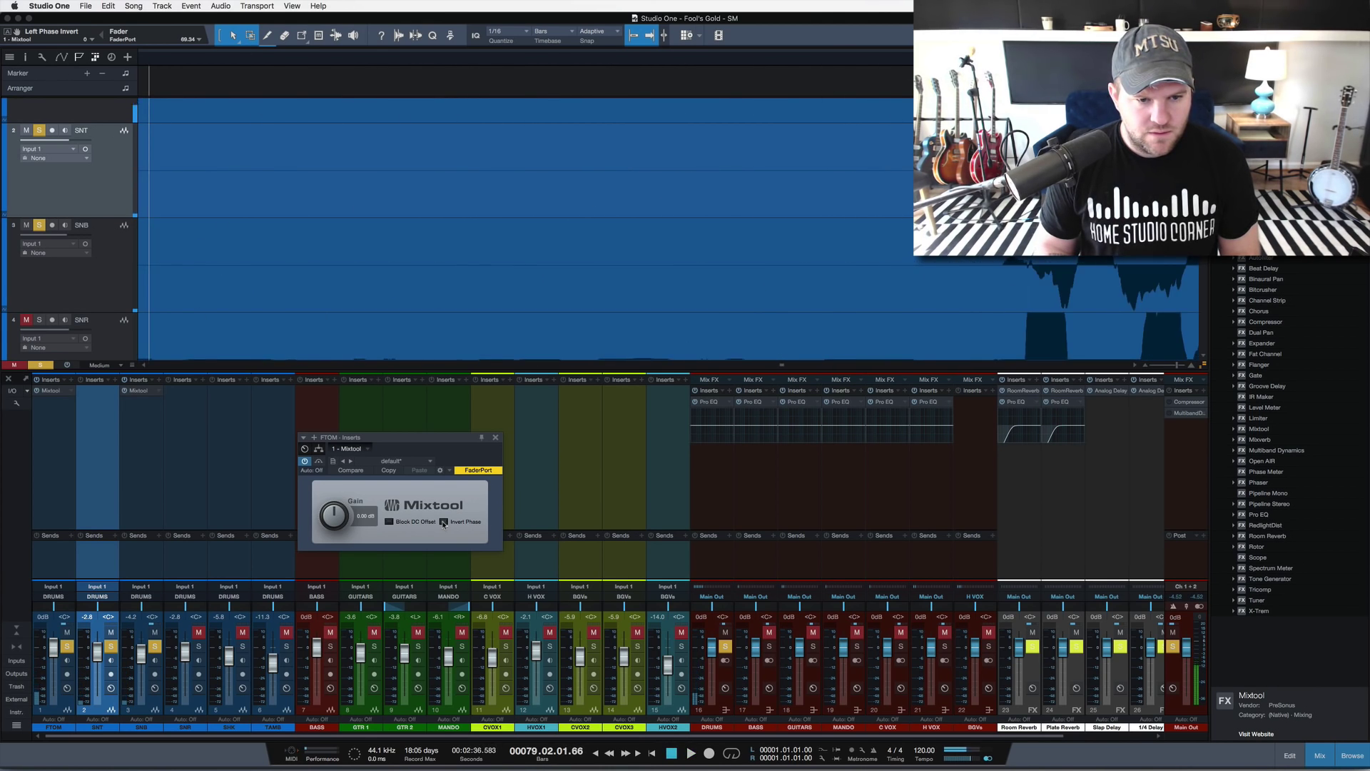
pyautogui.press('space')
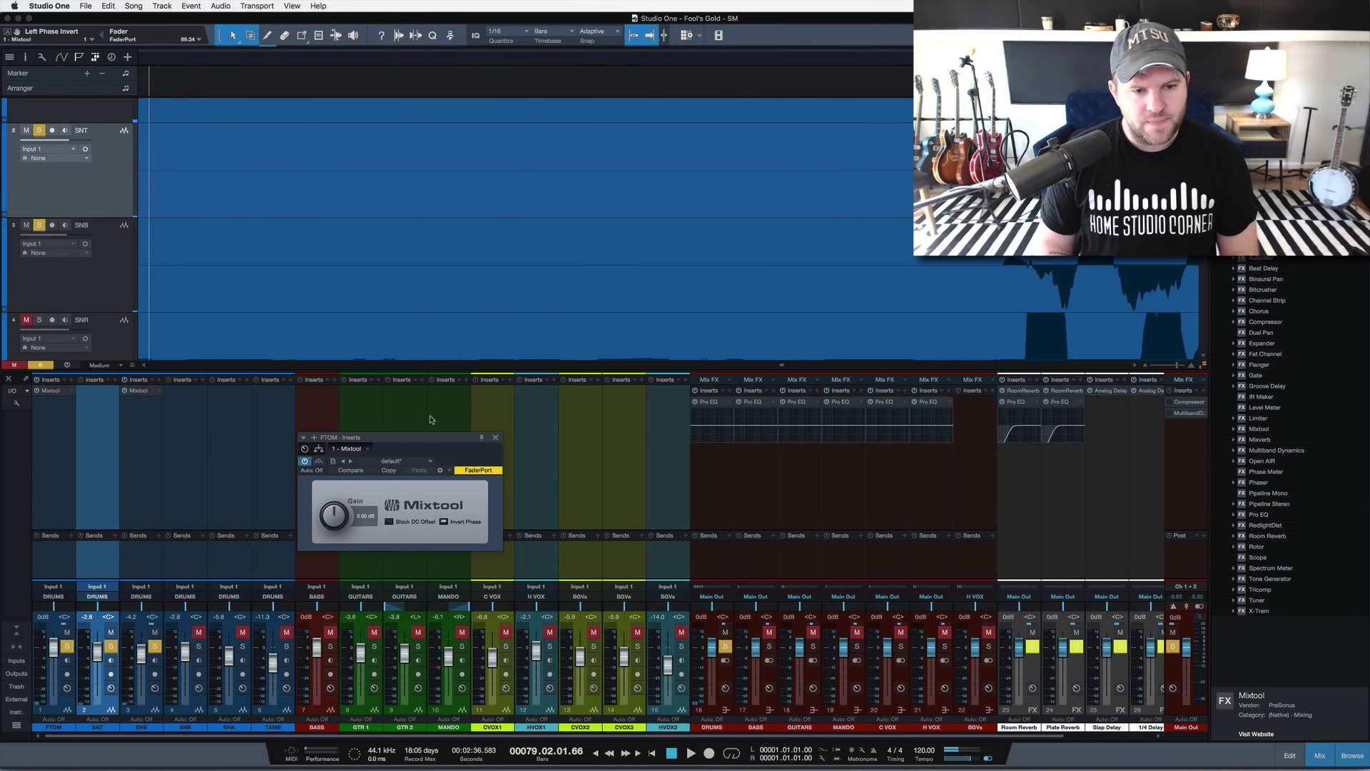
# Step: Examine the FTOM waveform against SNT and SNB at close range around bar 79
pyautogui.scroll(2, 642, 214)
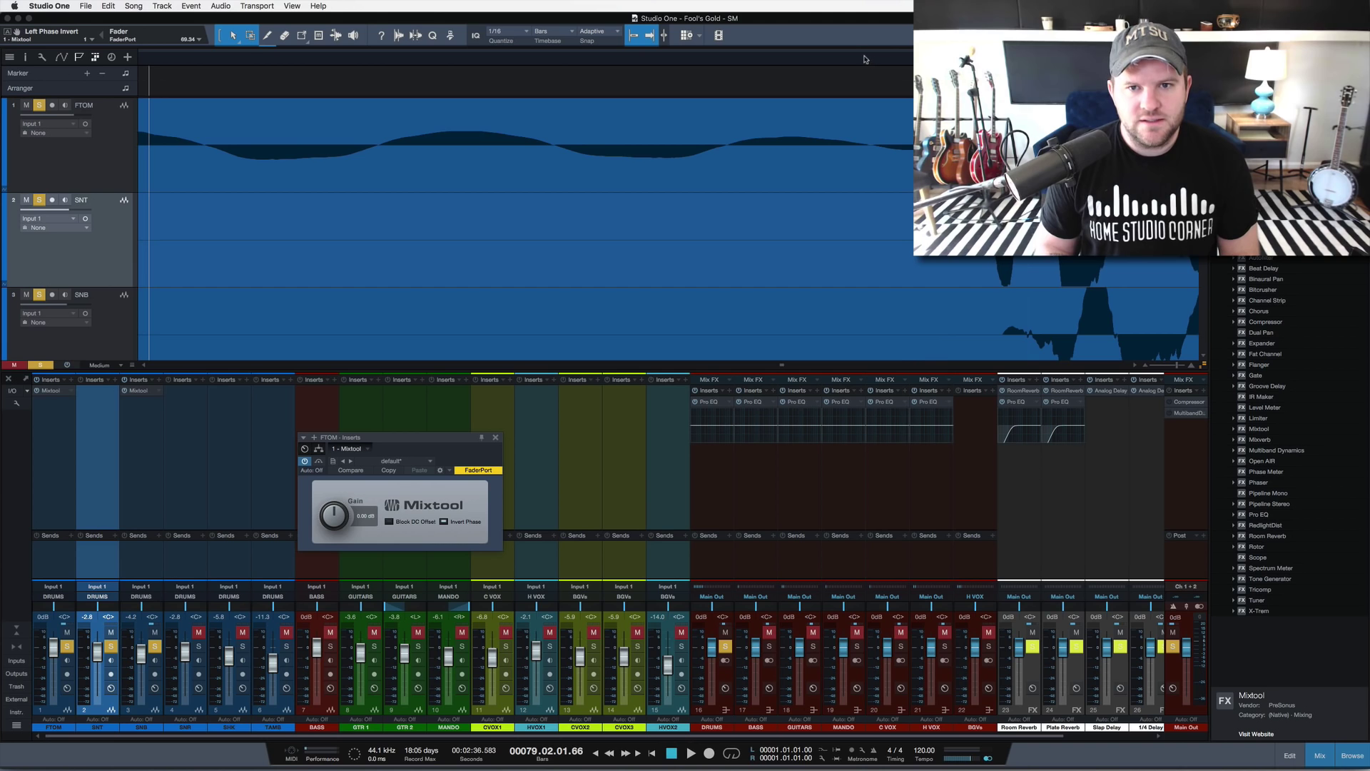
pyautogui.press('w')
pyautogui.press('w')
pyautogui.press('w')
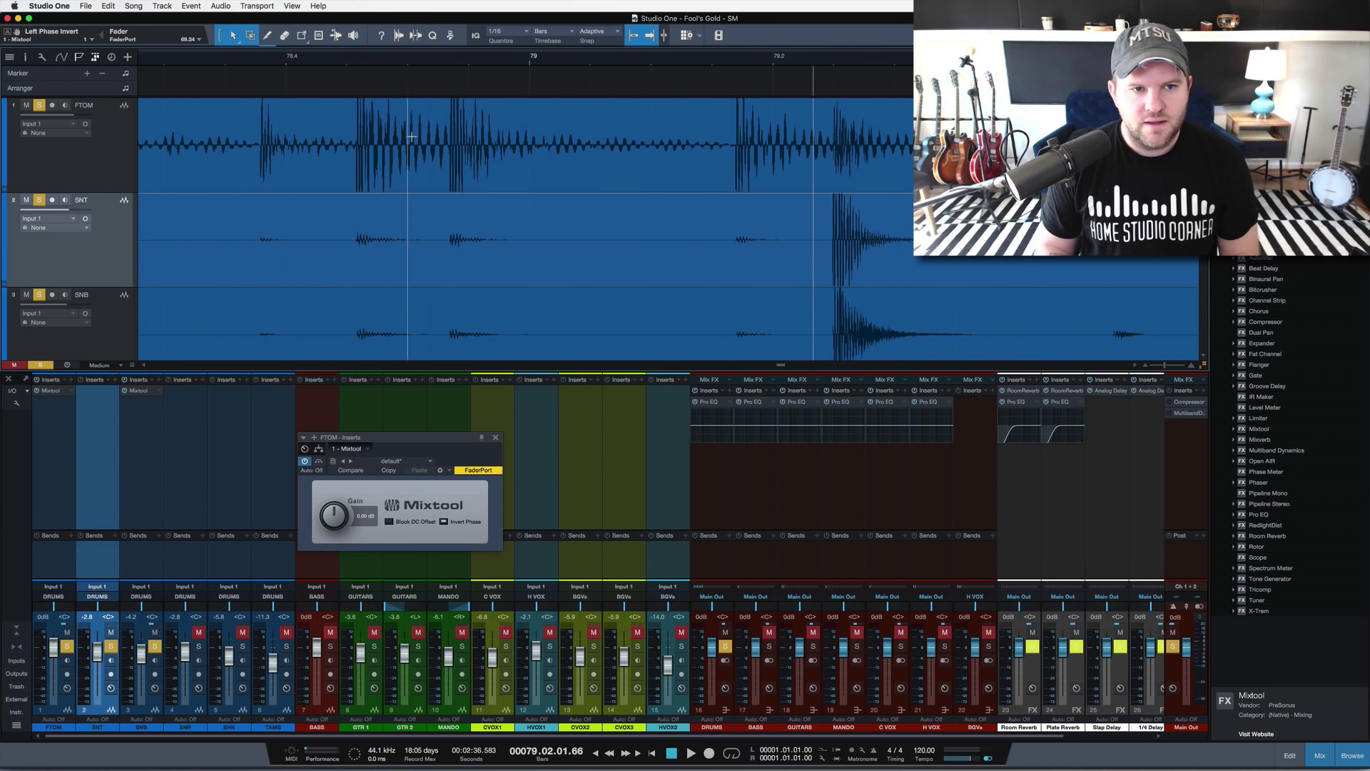
pyautogui.press('e')
pyautogui.press('e')
pyautogui.press('e')
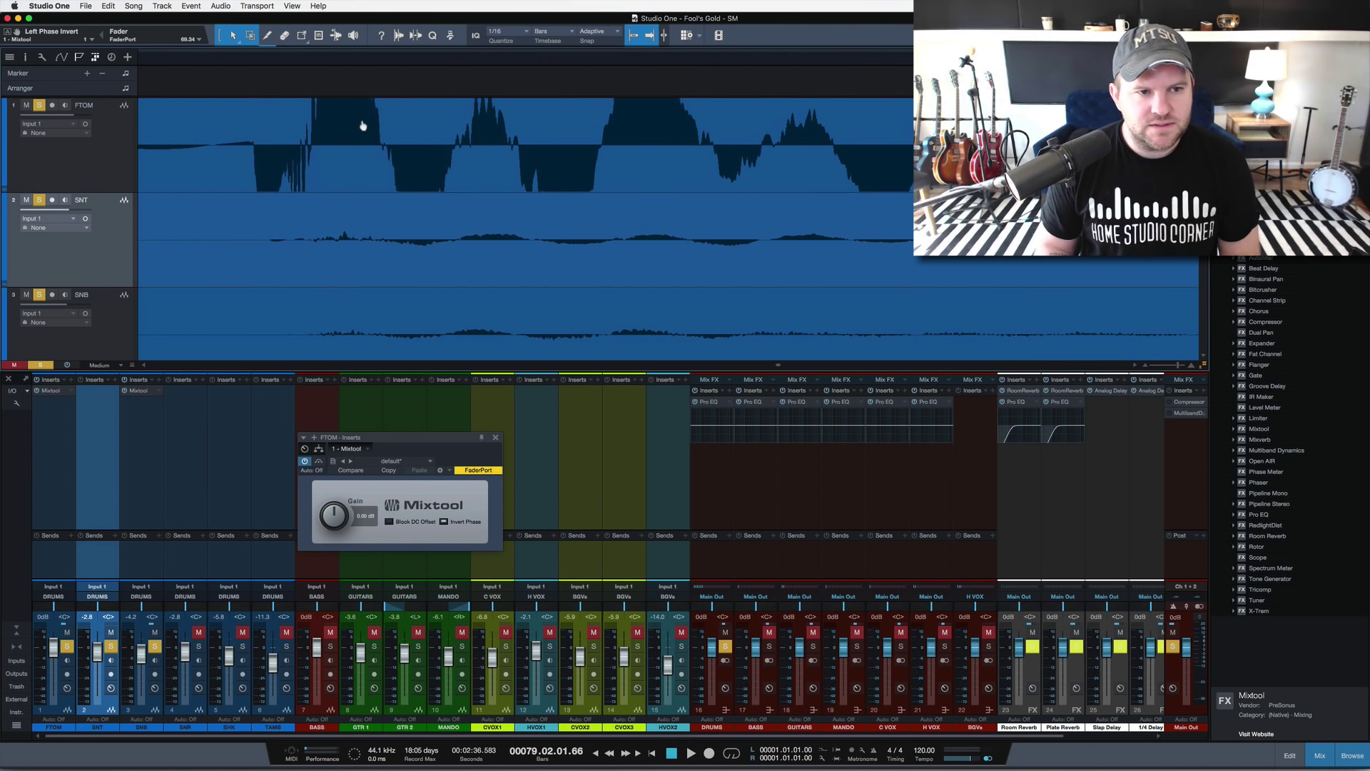
pyautogui.press('w')
pyautogui.press('w')
pyautogui.press('w')
pyautogui.press('w')
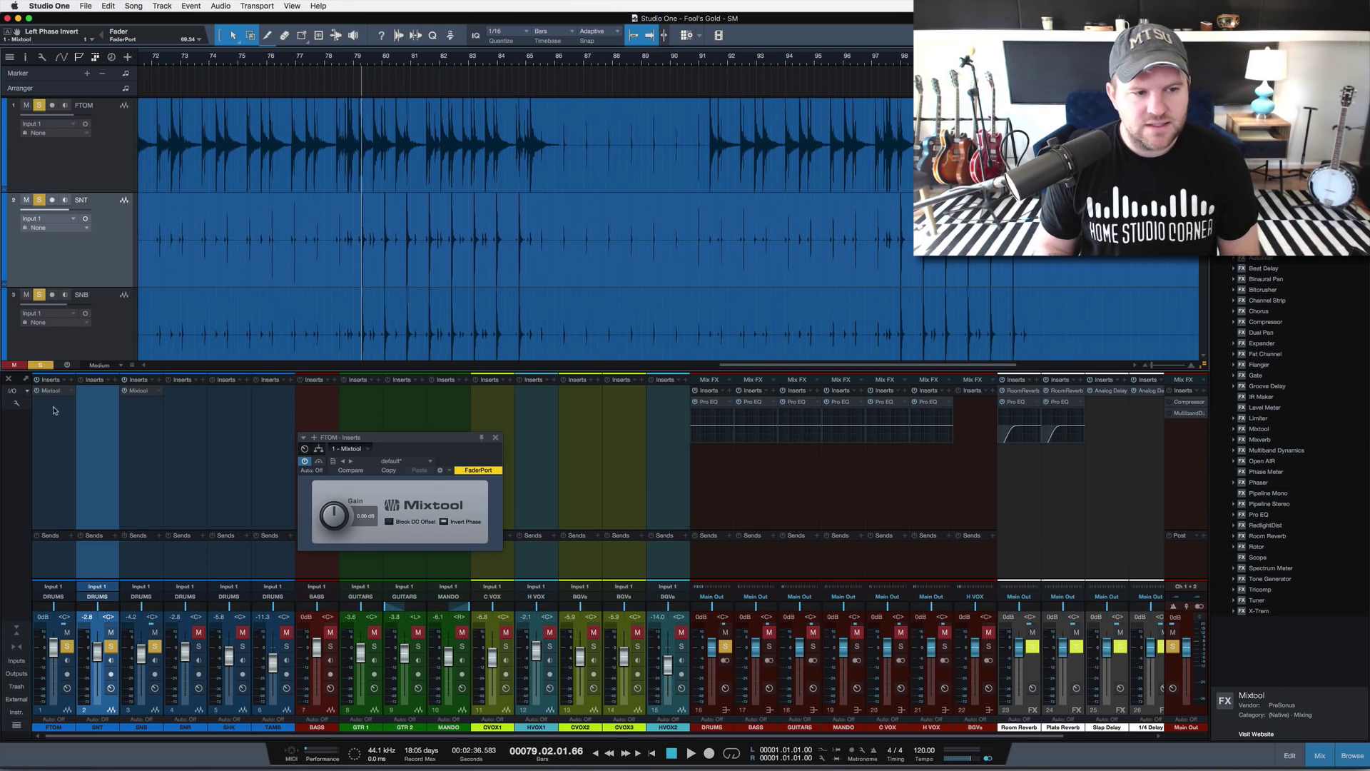
# Step: Audition the soloed drums with FTOM's Mixtool bypassed, and remove that Mixtool from the channel
pyautogui.press('space')
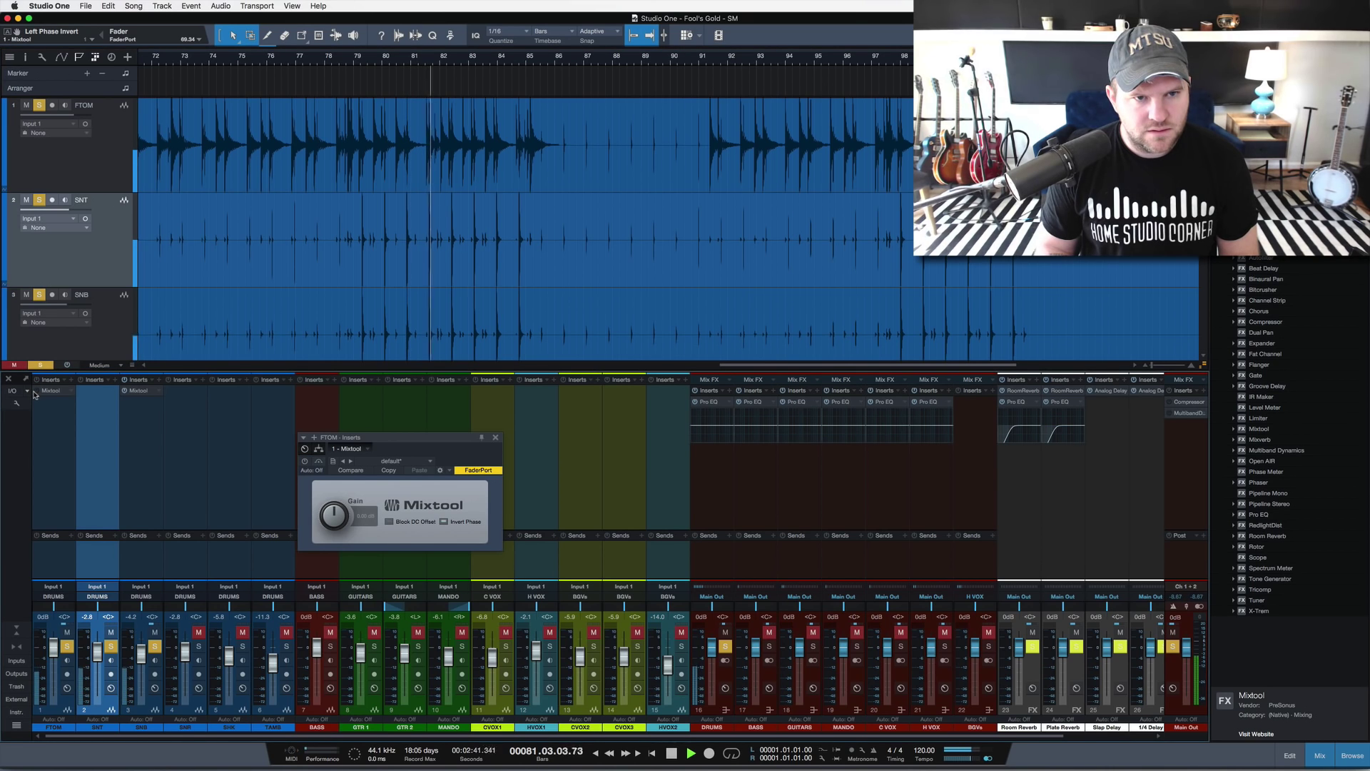
pyautogui.press('space')
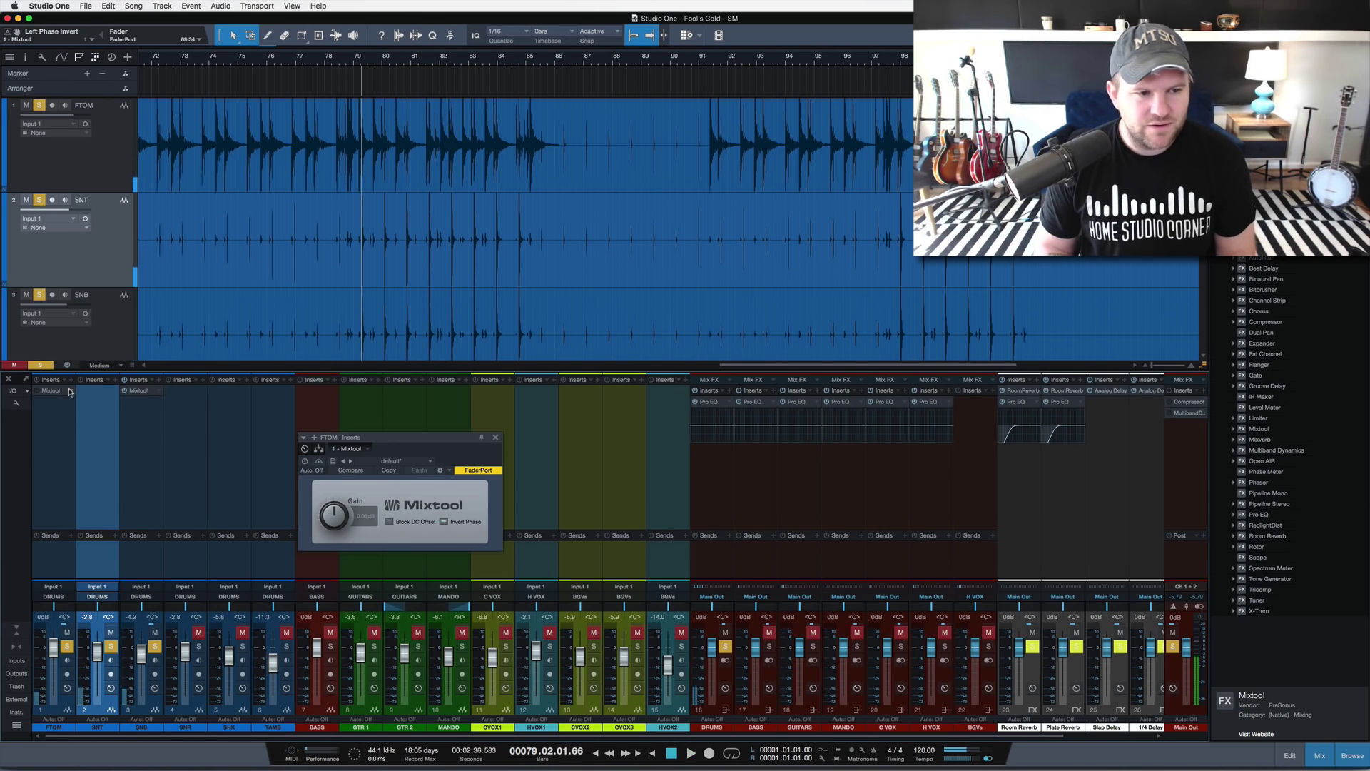
pyautogui.rightClick(69, 391)
pyautogui.click(134, 523)
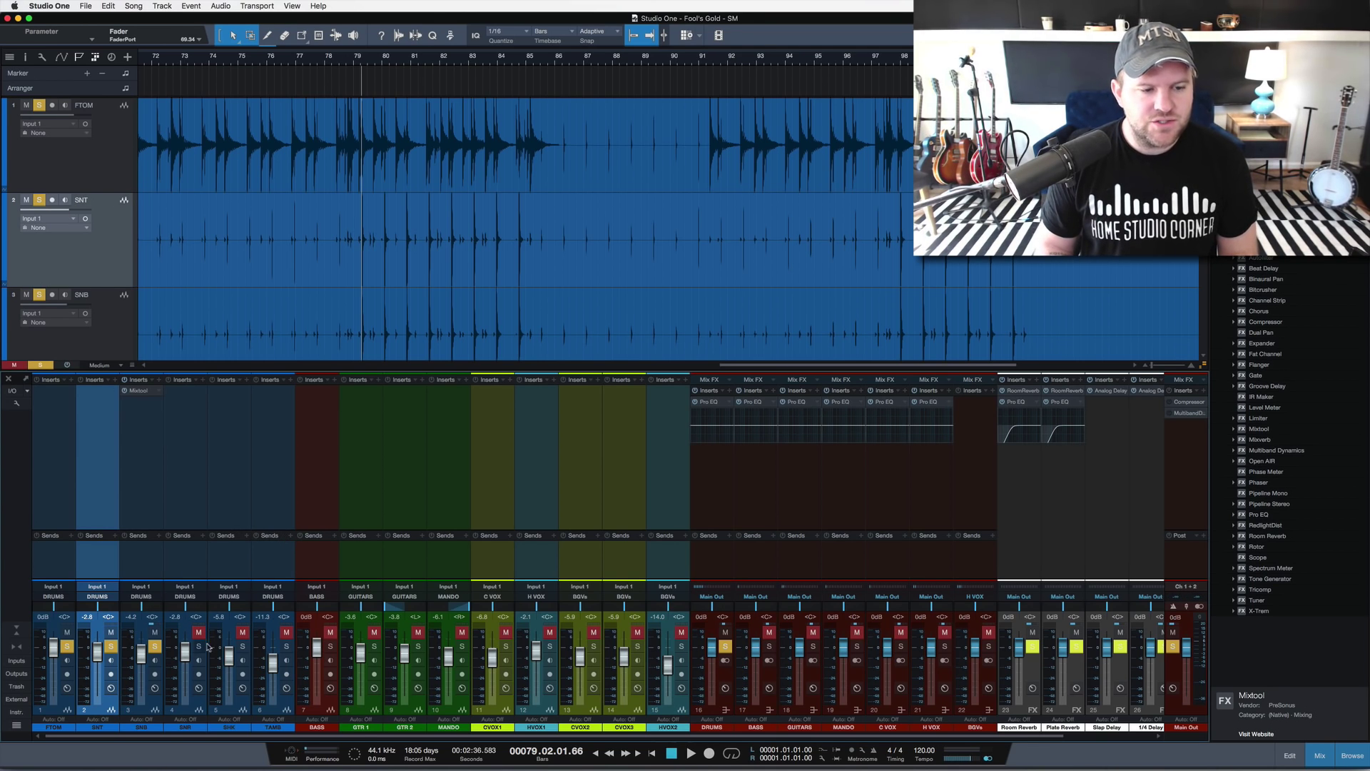
# Step: Clear all solos and play SNR soloed from bar 79
pyautogui.hotkey('shift', 's')
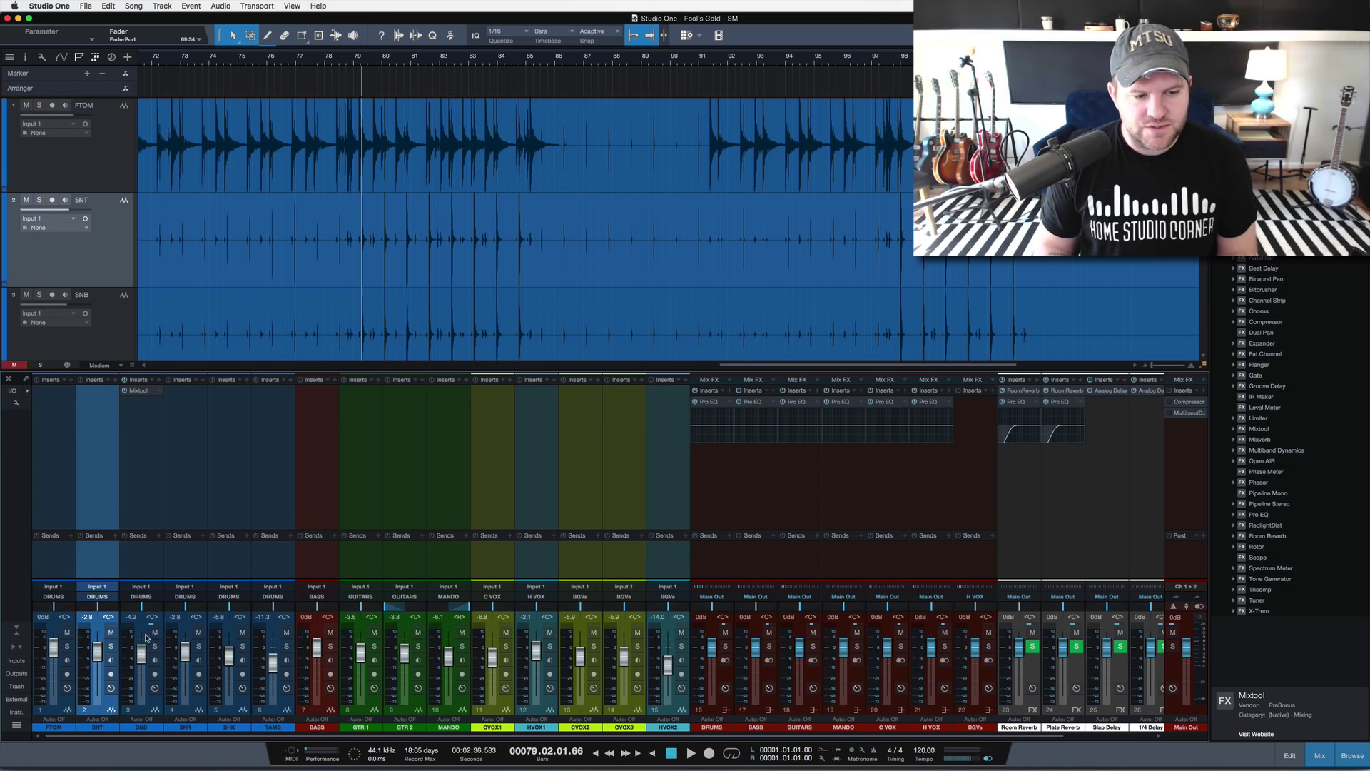
pyautogui.click(199, 647)
pyautogui.press('space')
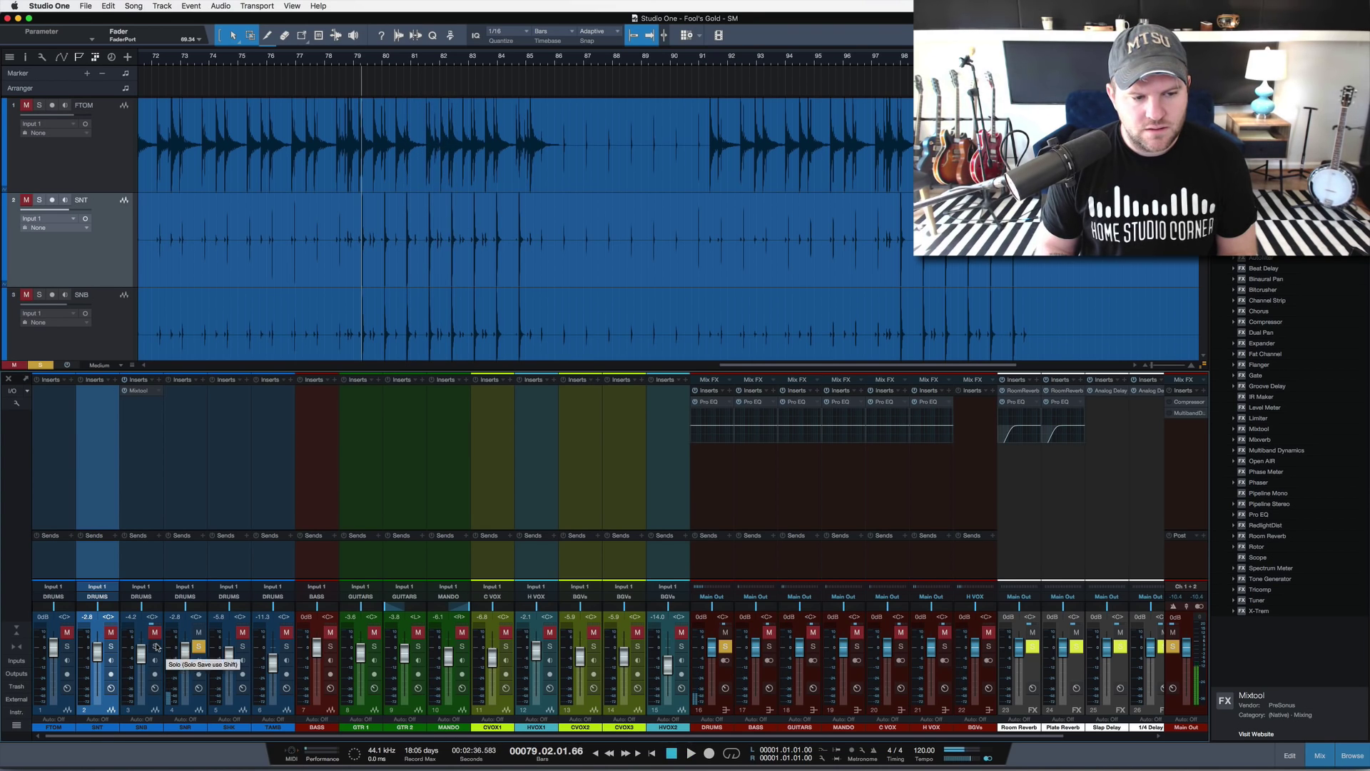
# Step: Compare SNR alone, SNT with SNB, and all three snare tracks together by switching their solos during playback
pyautogui.click(155, 646)
pyautogui.click(111, 645)
pyautogui.click(198, 646)
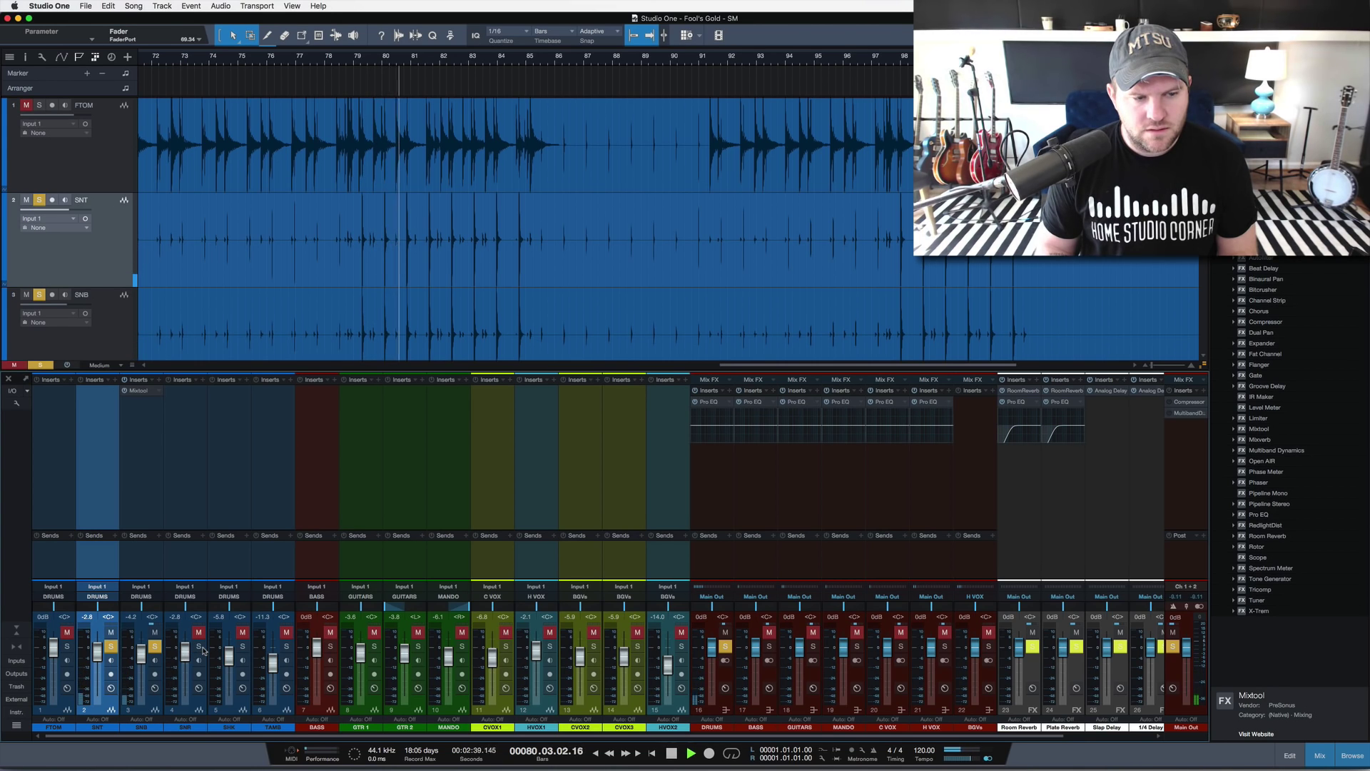
pyautogui.click(198, 646)
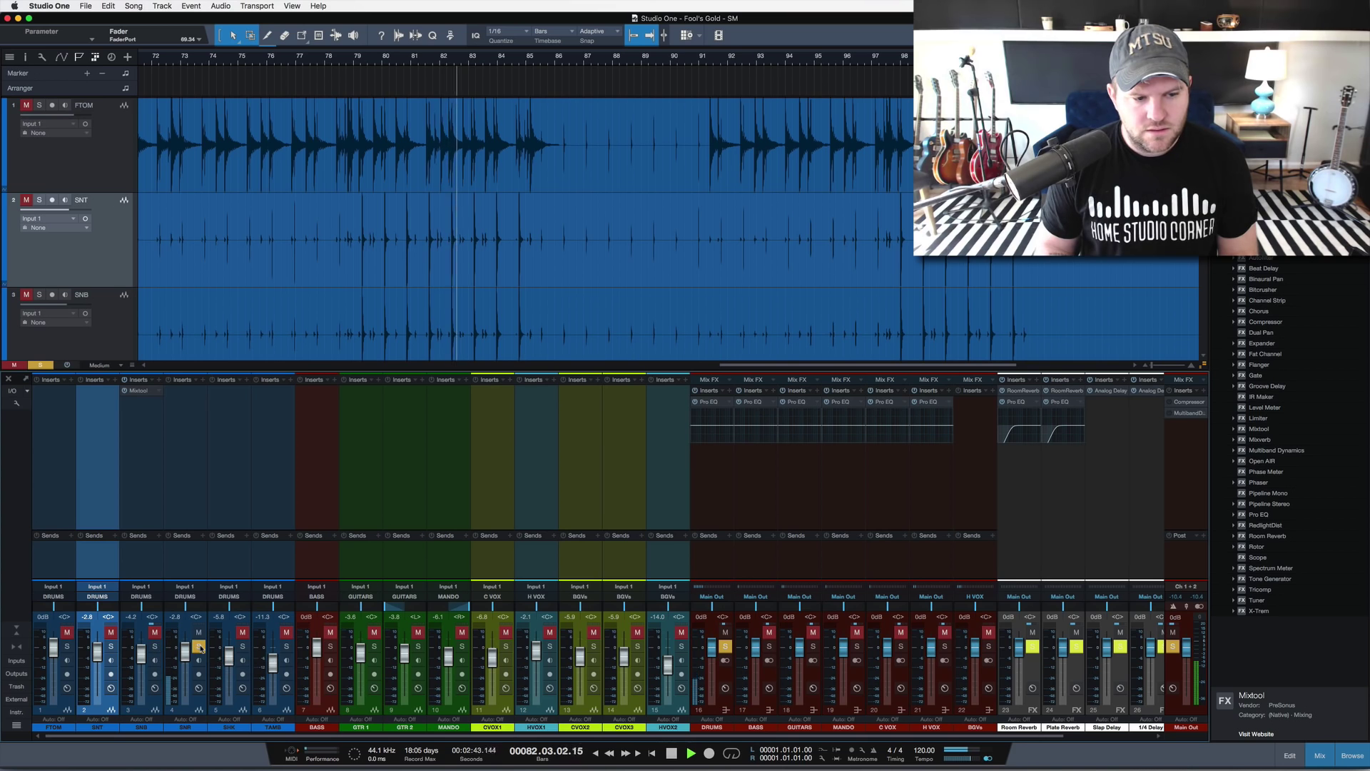
pyautogui.click(155, 646)
pyautogui.click(111, 646)
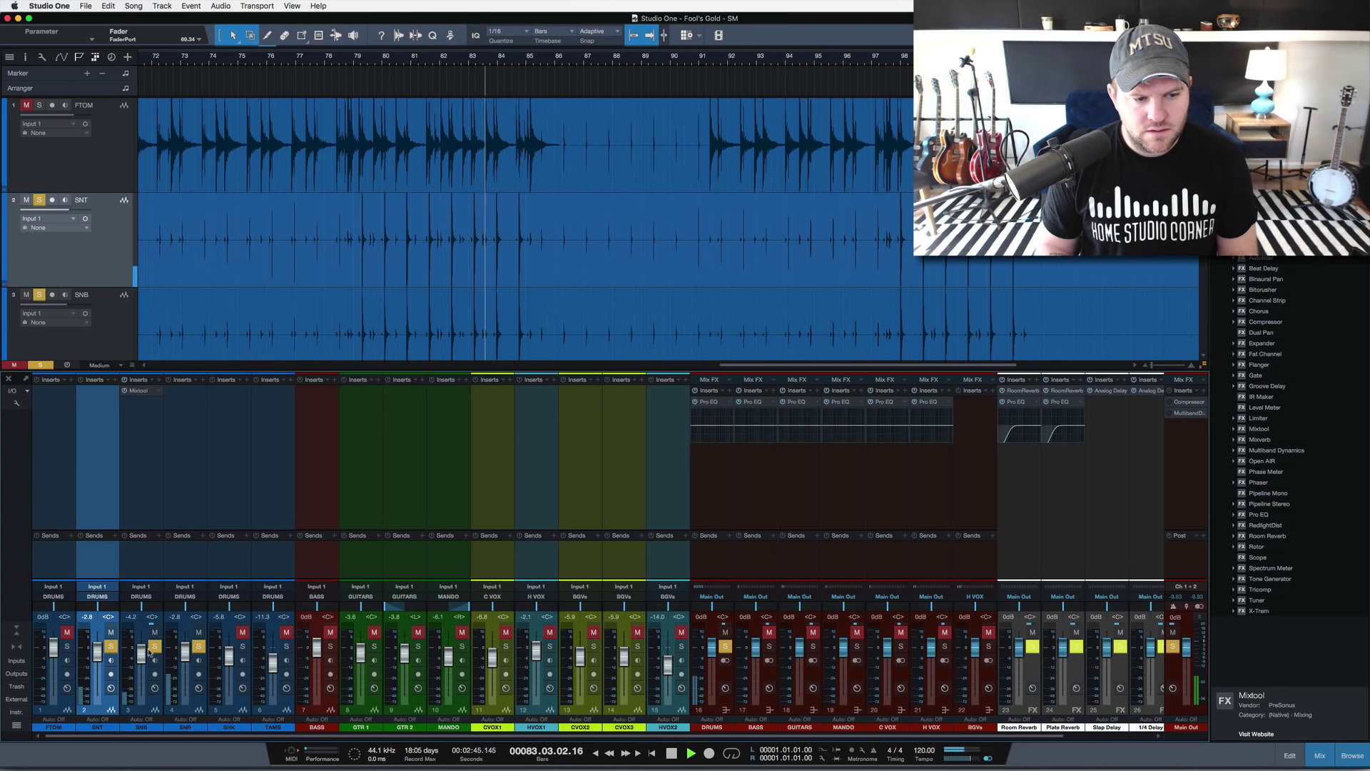
pyautogui.click(198, 646)
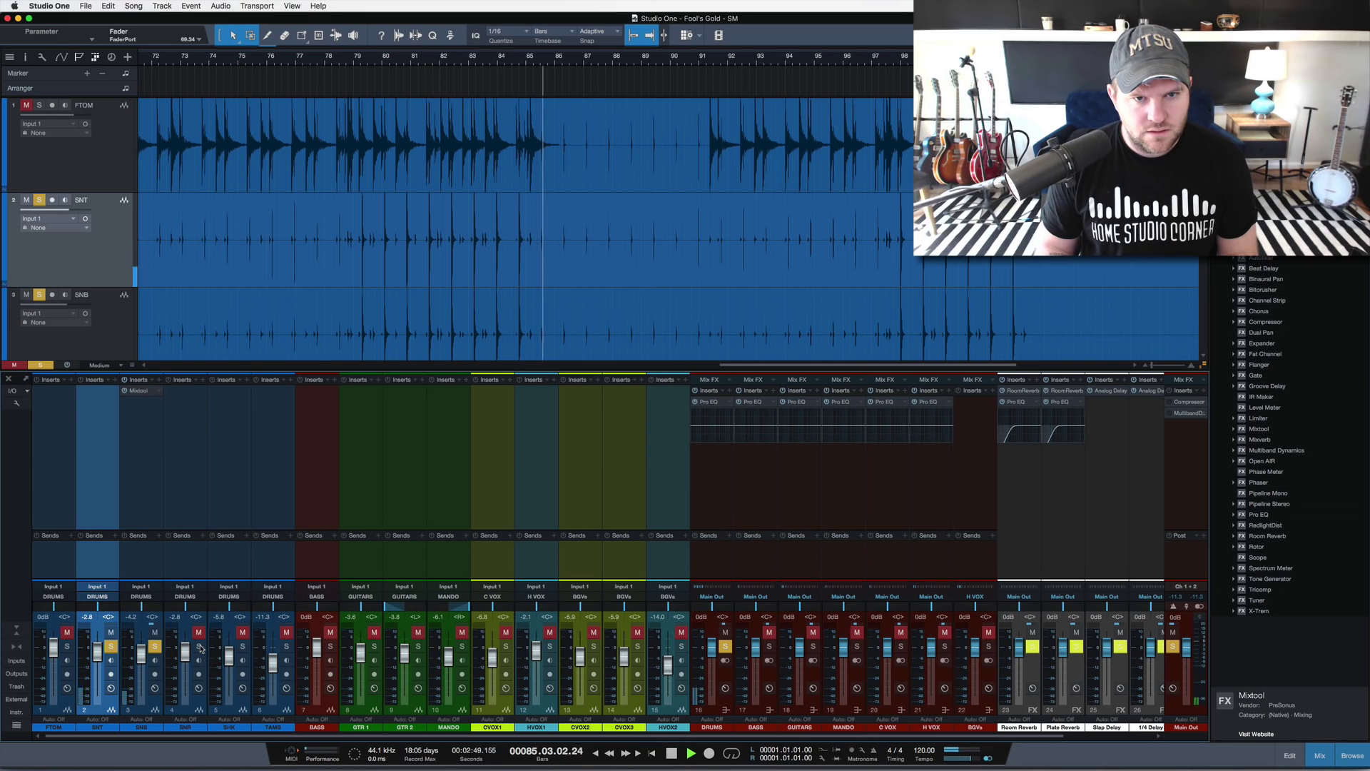
pyautogui.press('space')
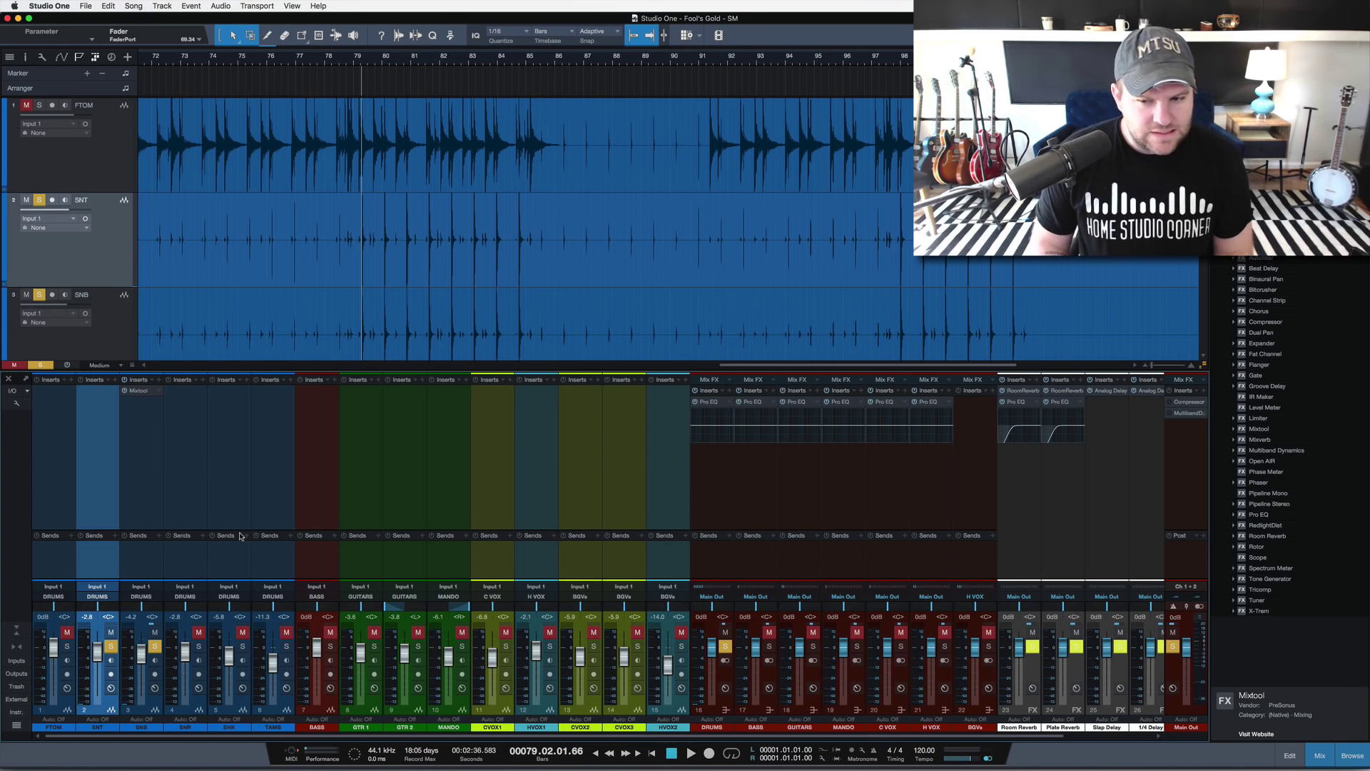
# Step: Select the SNR channel and clear all solos
pyautogui.click(191, 589)
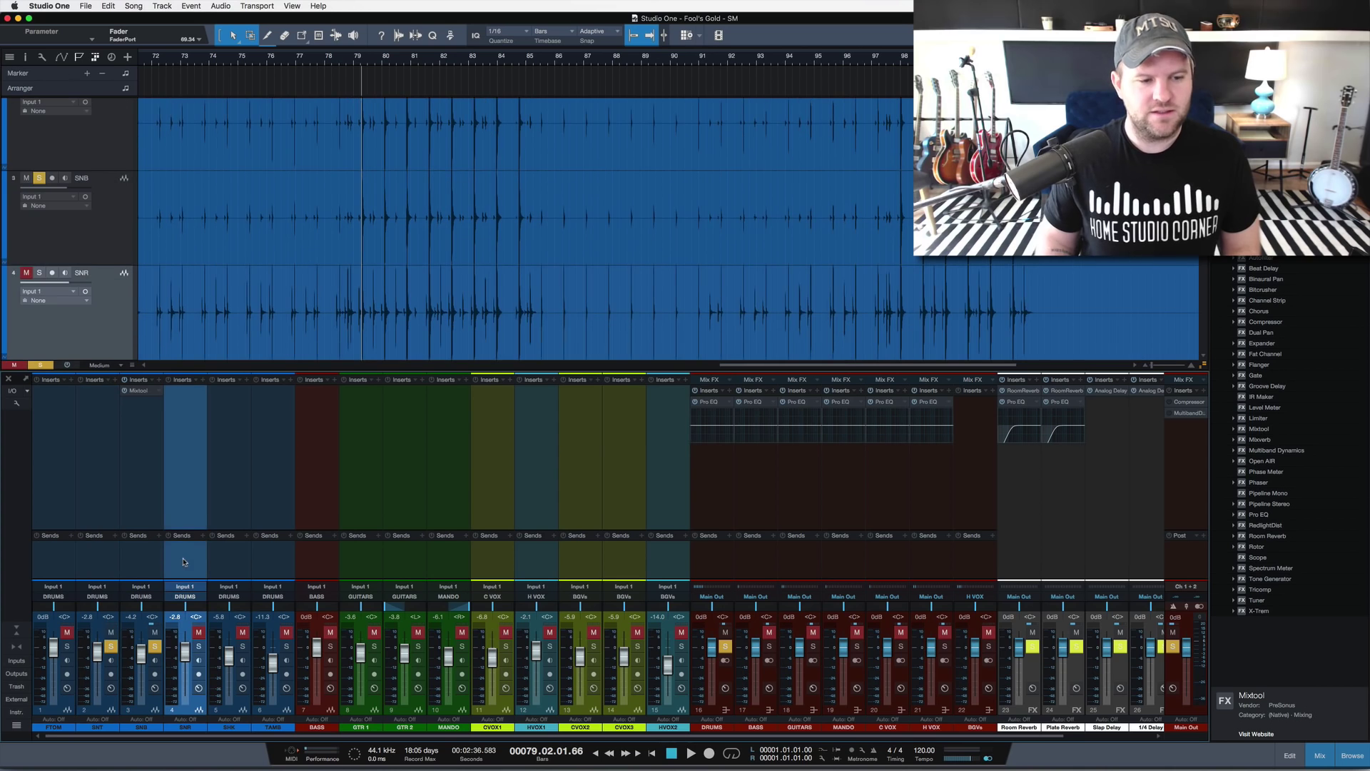
pyautogui.press('super+Tab')
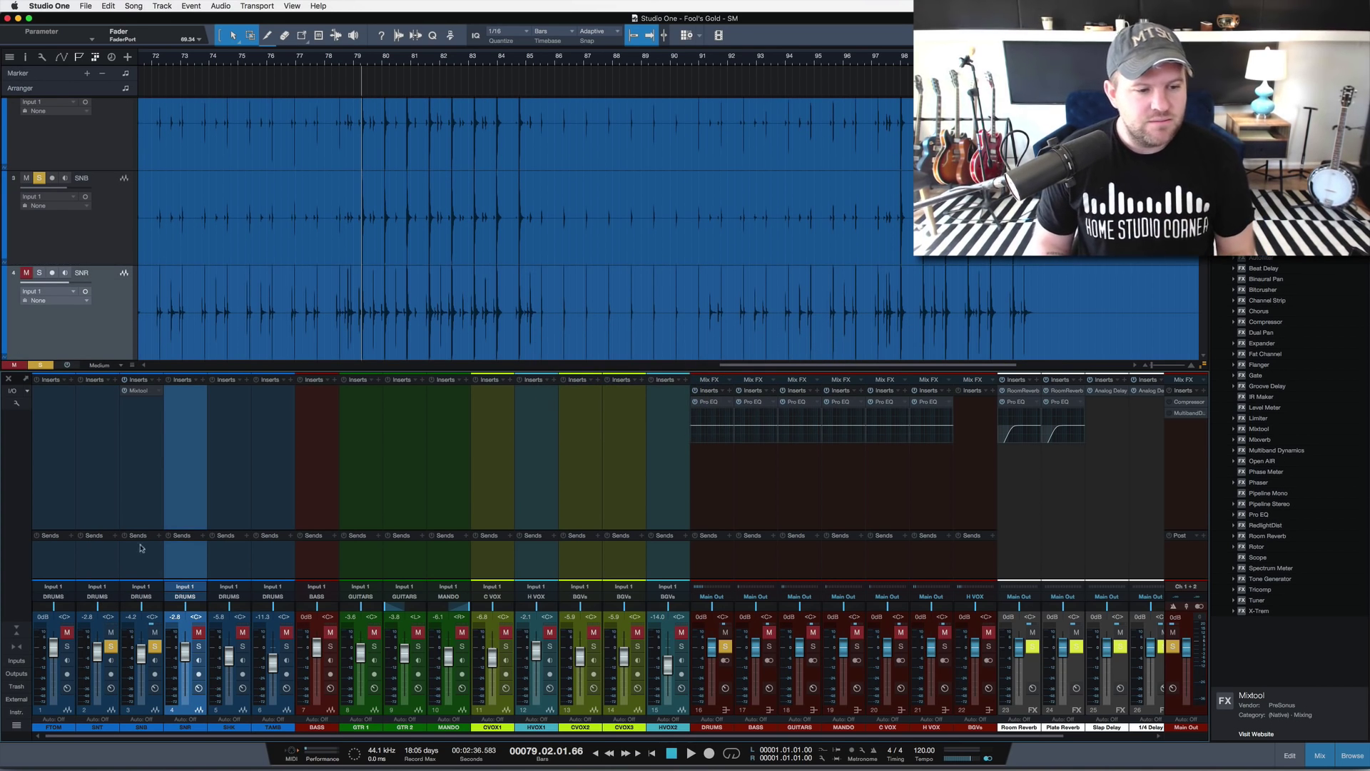
pyautogui.hotkey('shift', 's')
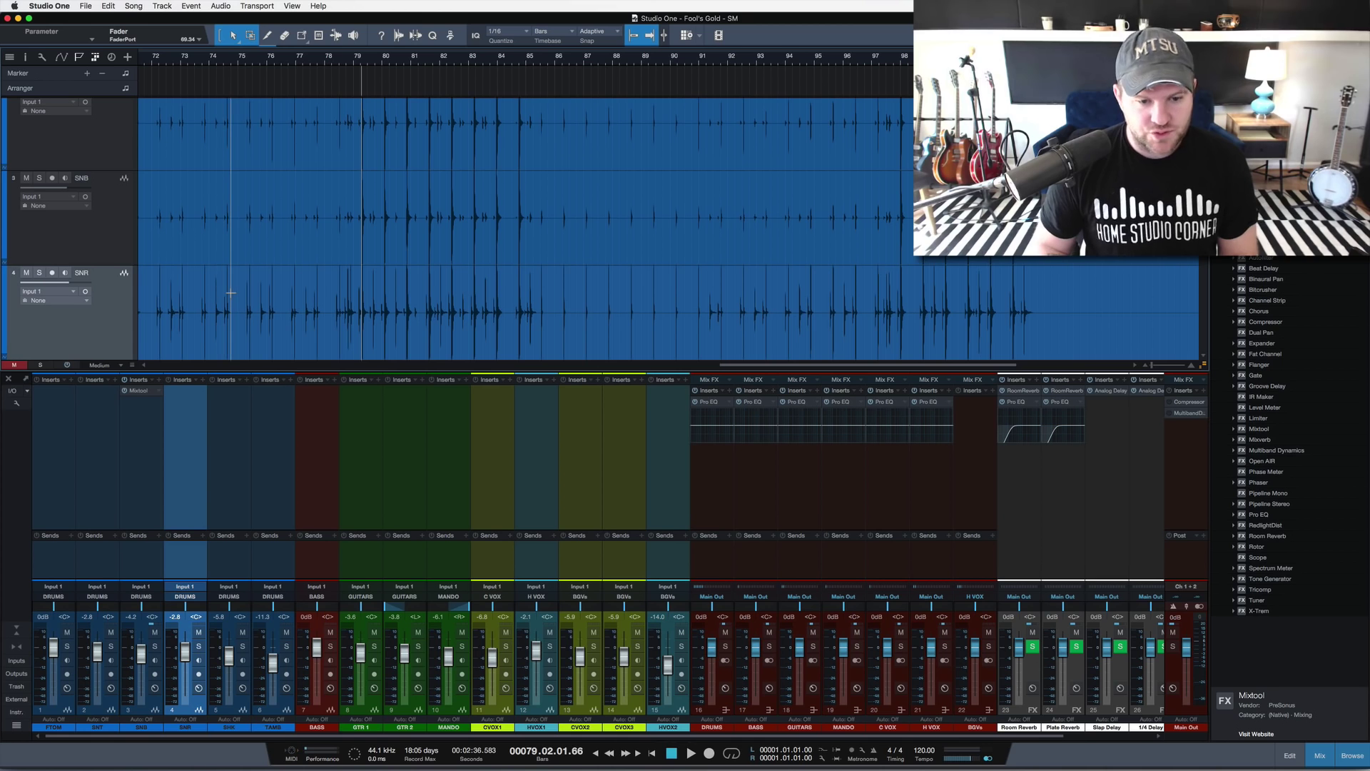
# Step: Hide the mix console and show the whole song in the arrangement with reduced track heights
pyautogui.press('F3')
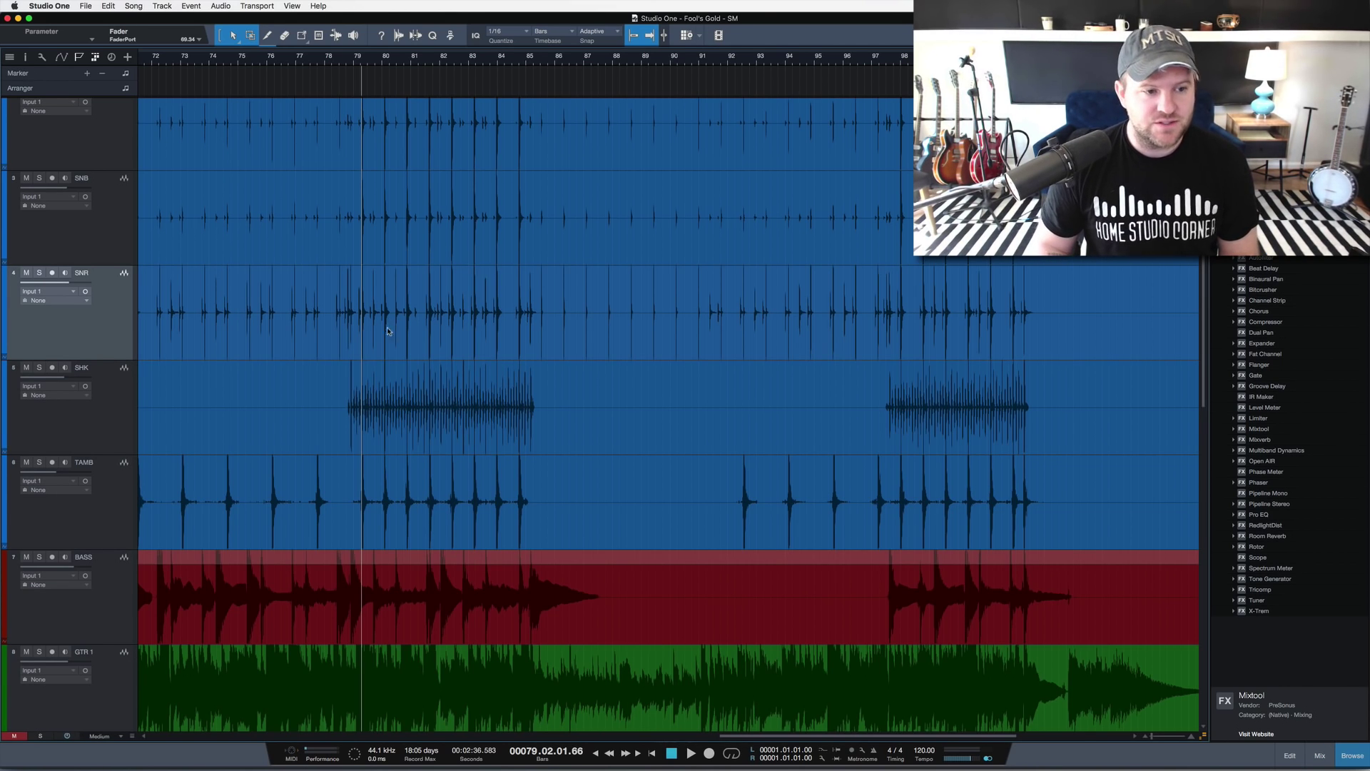
pyautogui.hscroll(-3, 272, 398)
pyautogui.hscroll(1, 273, 397)
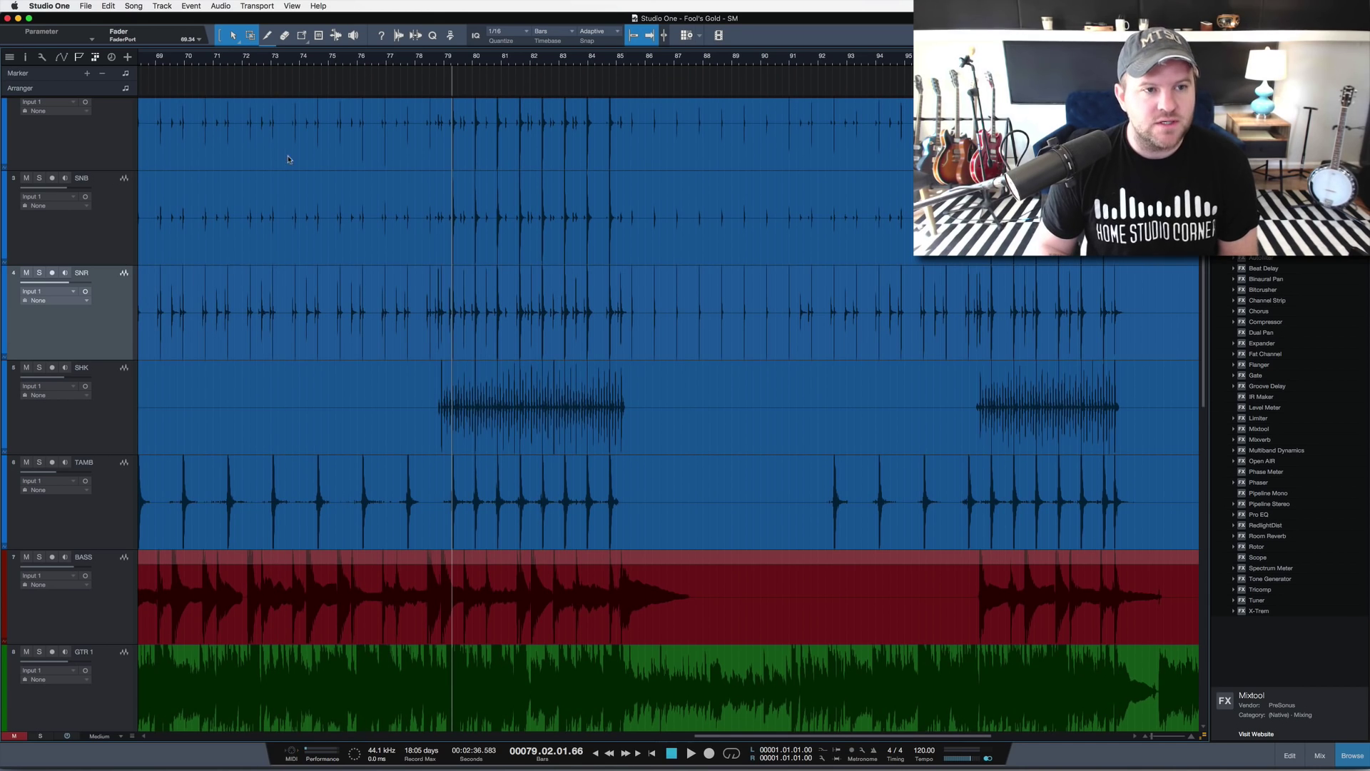
pyautogui.press('w')
pyautogui.press('w')
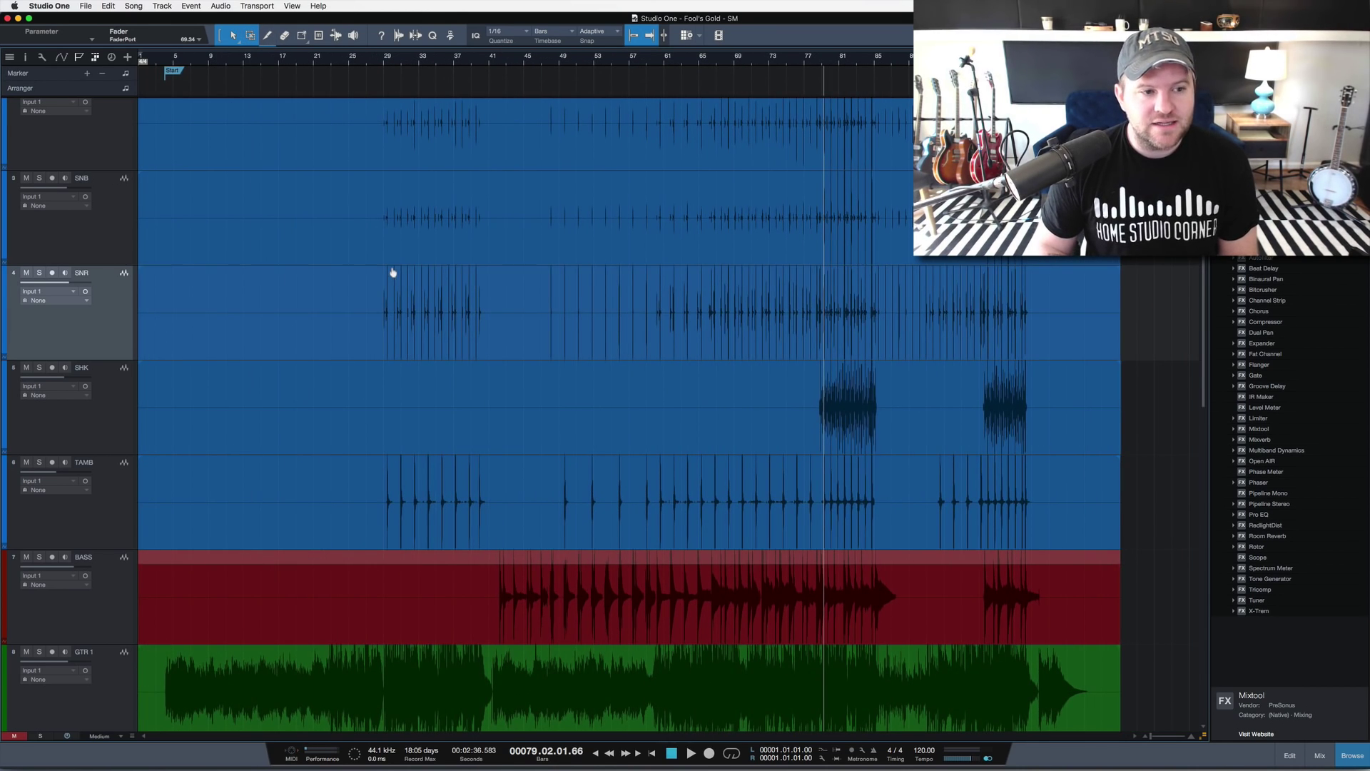
pyautogui.hotkey('shift', 'w')
pyautogui.scroll(-1, 393, 272)
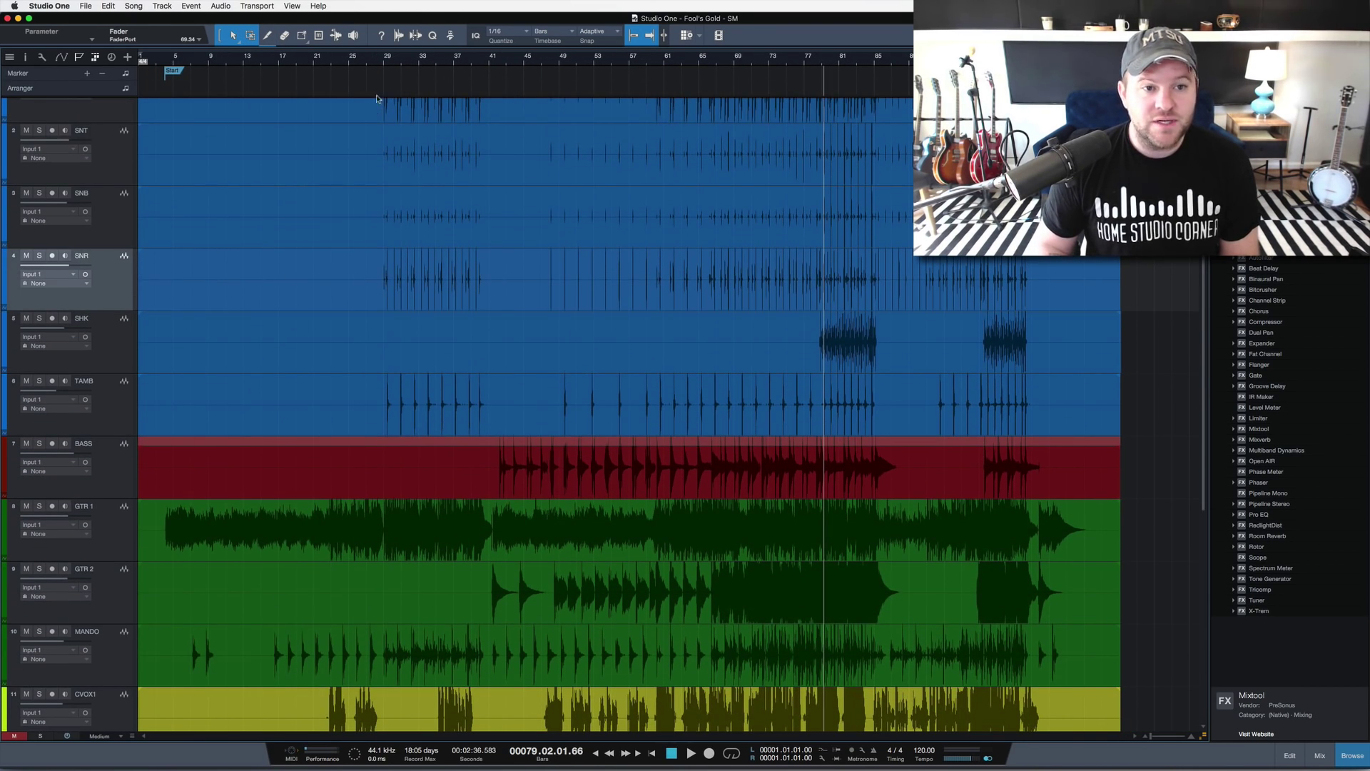
# Step: Place the playback position at bar 29 and play the full mix from there
pyautogui.click(383, 60)
pyautogui.press('e')
pyautogui.press('e')
pyautogui.press('e')
pyautogui.press('e')
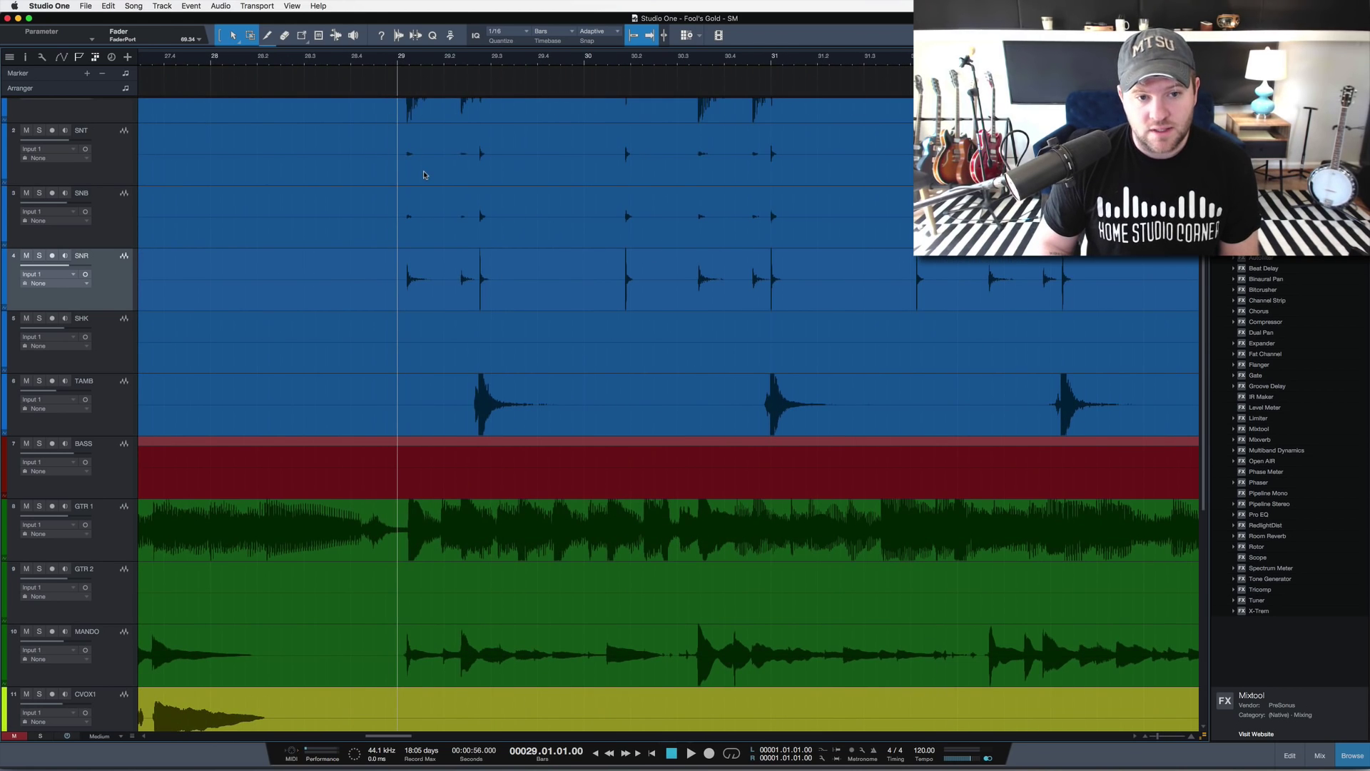
pyautogui.press('space')
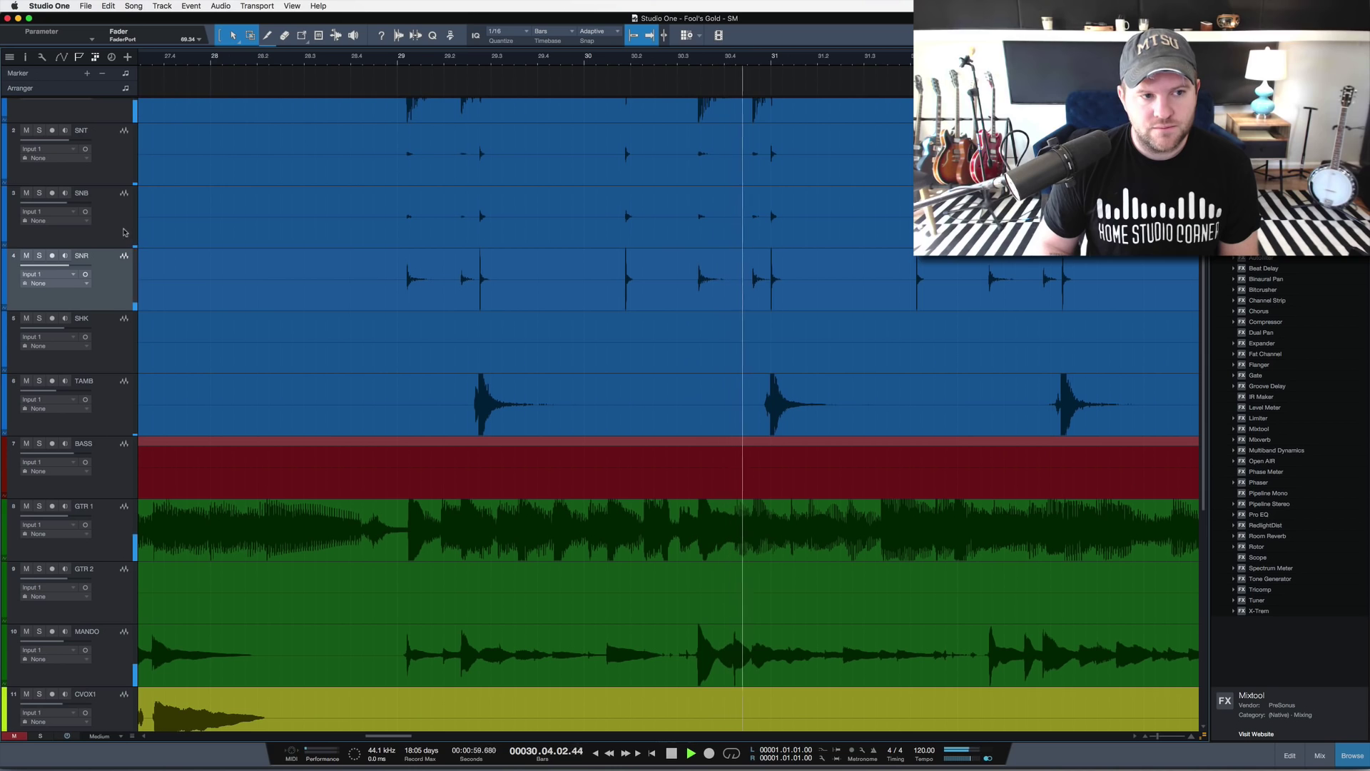
pyautogui.press('space')
# Step: Audition SNT and SNB together from bar 29 with their solos on and off, and select the SNR track
pyautogui.click(124, 231)
pyautogui.keyDown('shift'); pyautogui.click(122, 153); pyautogui.keyUp('shift')
pyautogui.press('space')
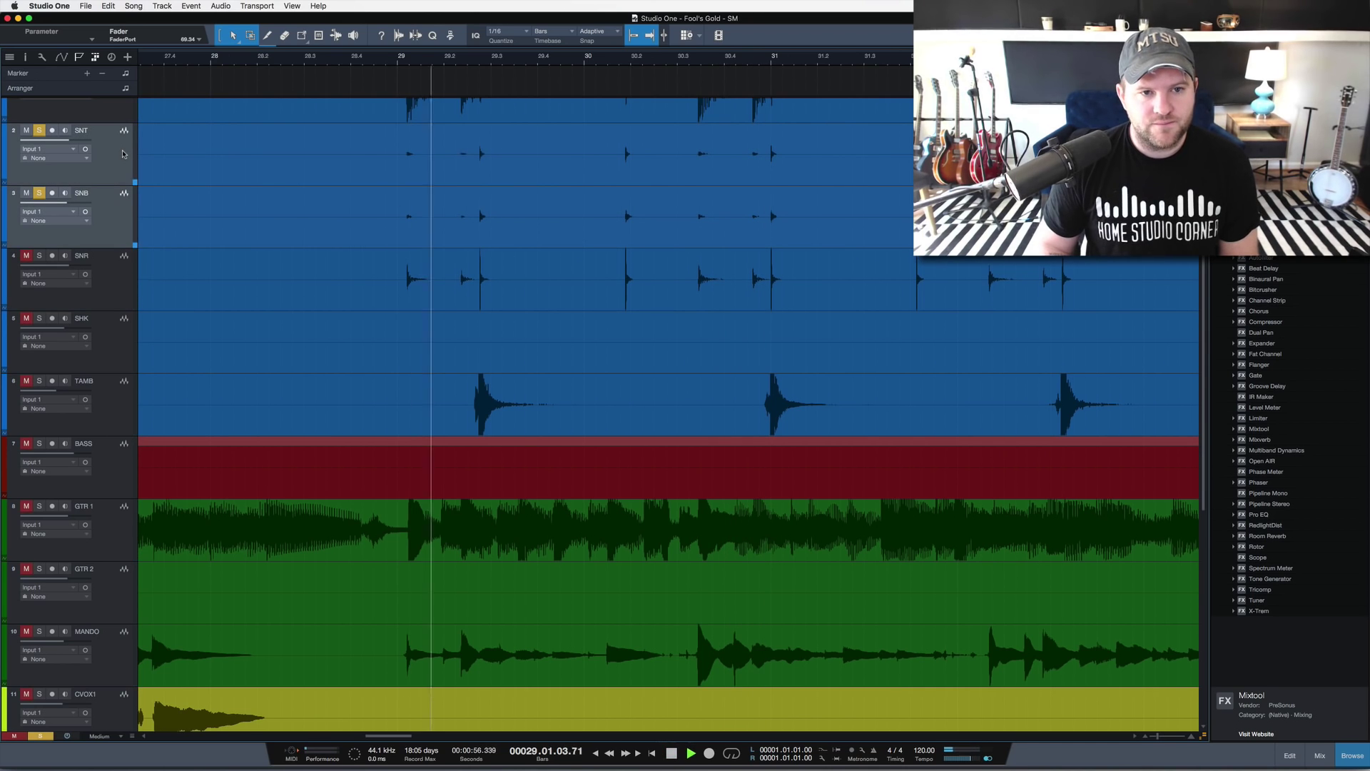
pyautogui.press('s')
pyautogui.press('space')
pyautogui.press('space')
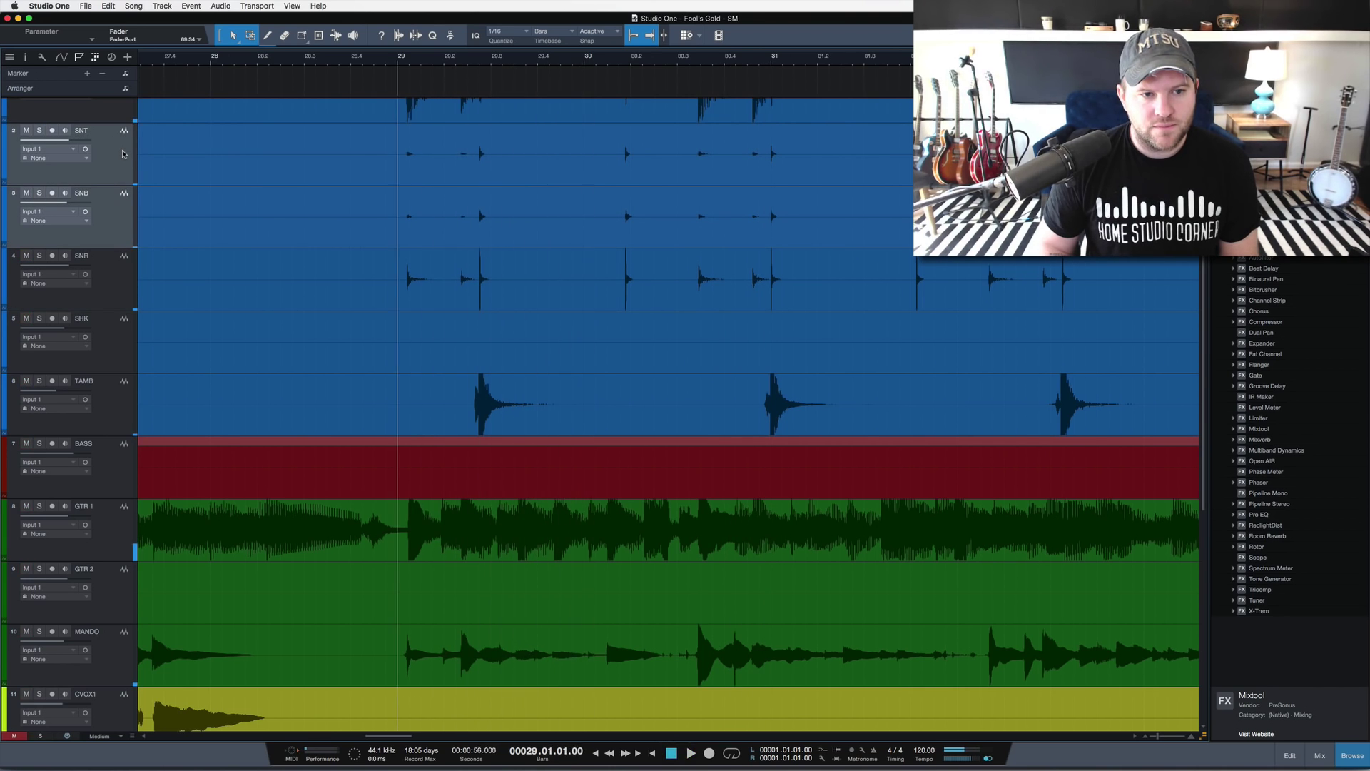
pyautogui.press('space')
pyautogui.click(117, 292)
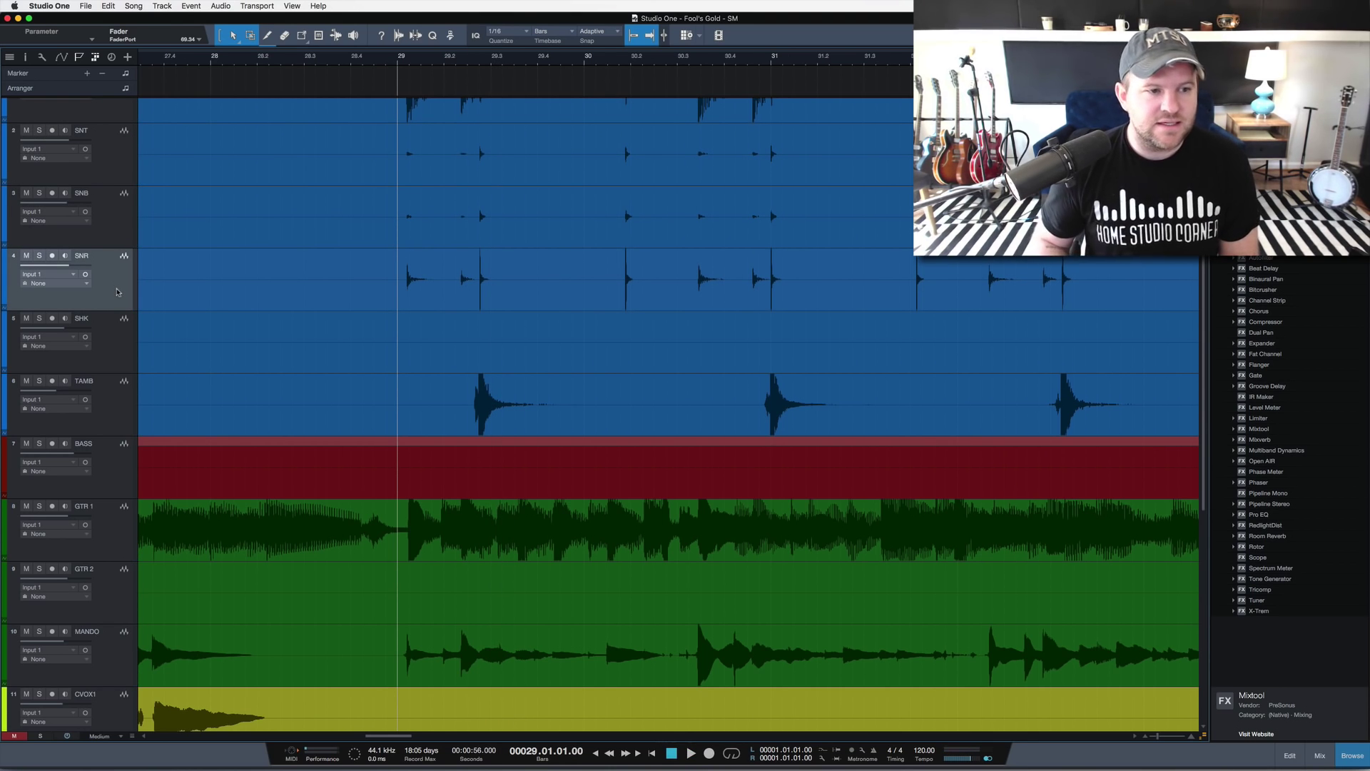
# Step: Reduce the track heights so the whole track list fits in the arrangement
pyautogui.hotkey('shift', 'w')
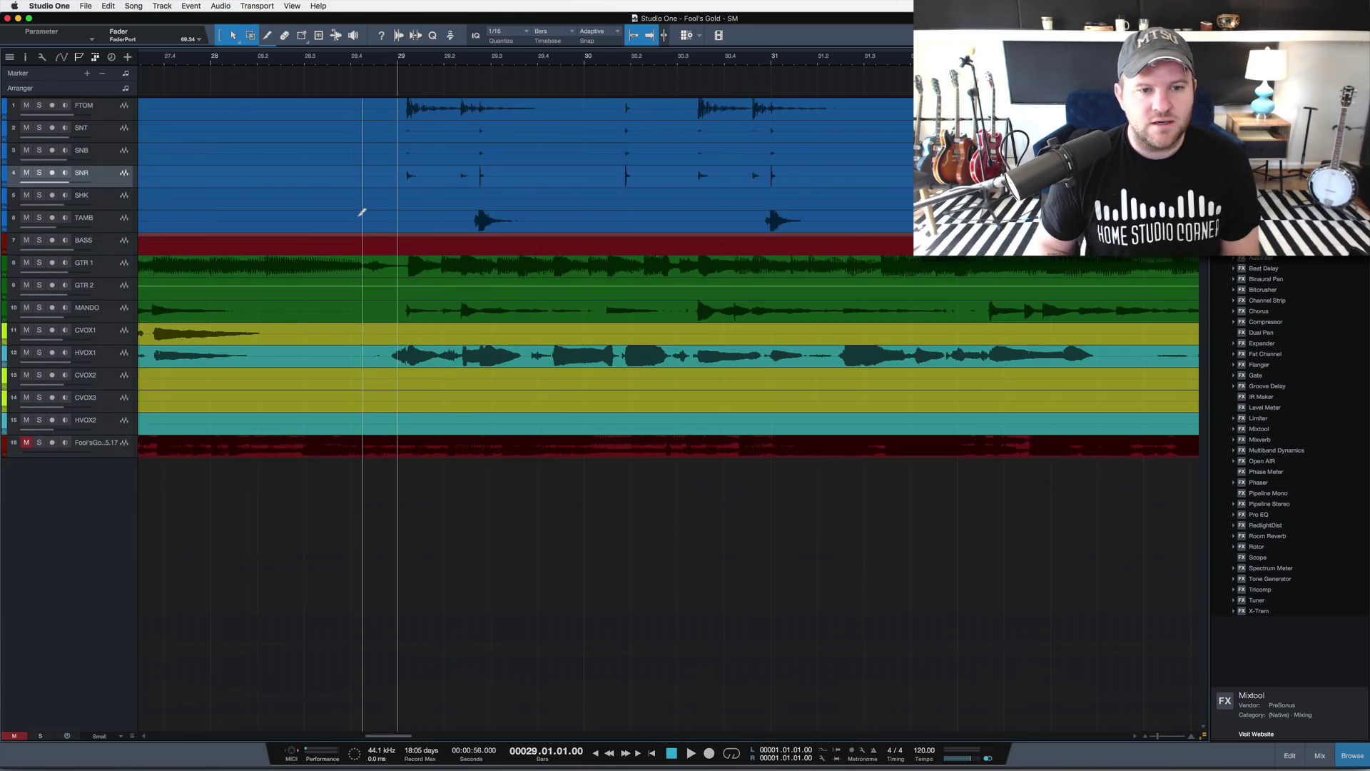
pyautogui.hotkey('shift', 'w')
pyautogui.hotkey('shift', 'e')
# Step: Show the mix console, solo the SNT, SNB and SNR channels, and copy SNB's Mixtool insert to SNR
pyautogui.press('F3')
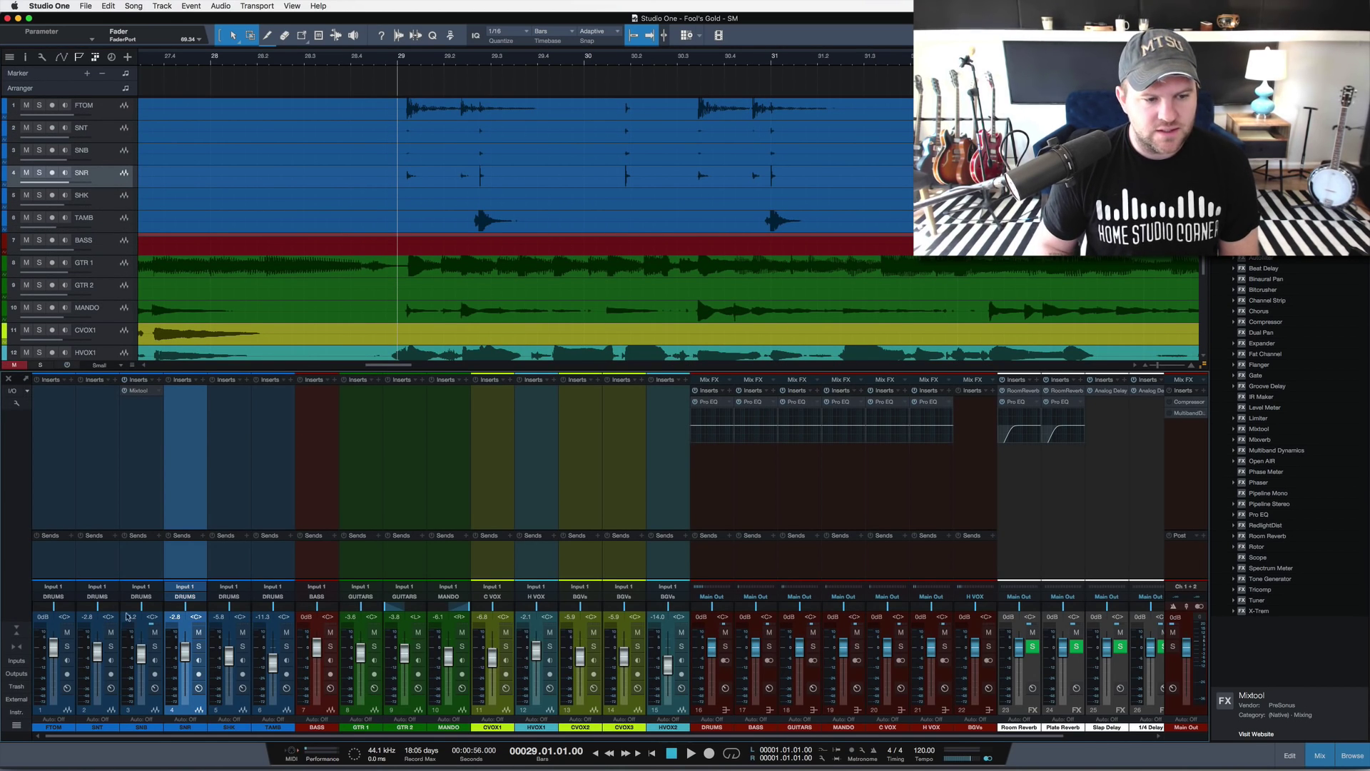
pyautogui.click(154, 645)
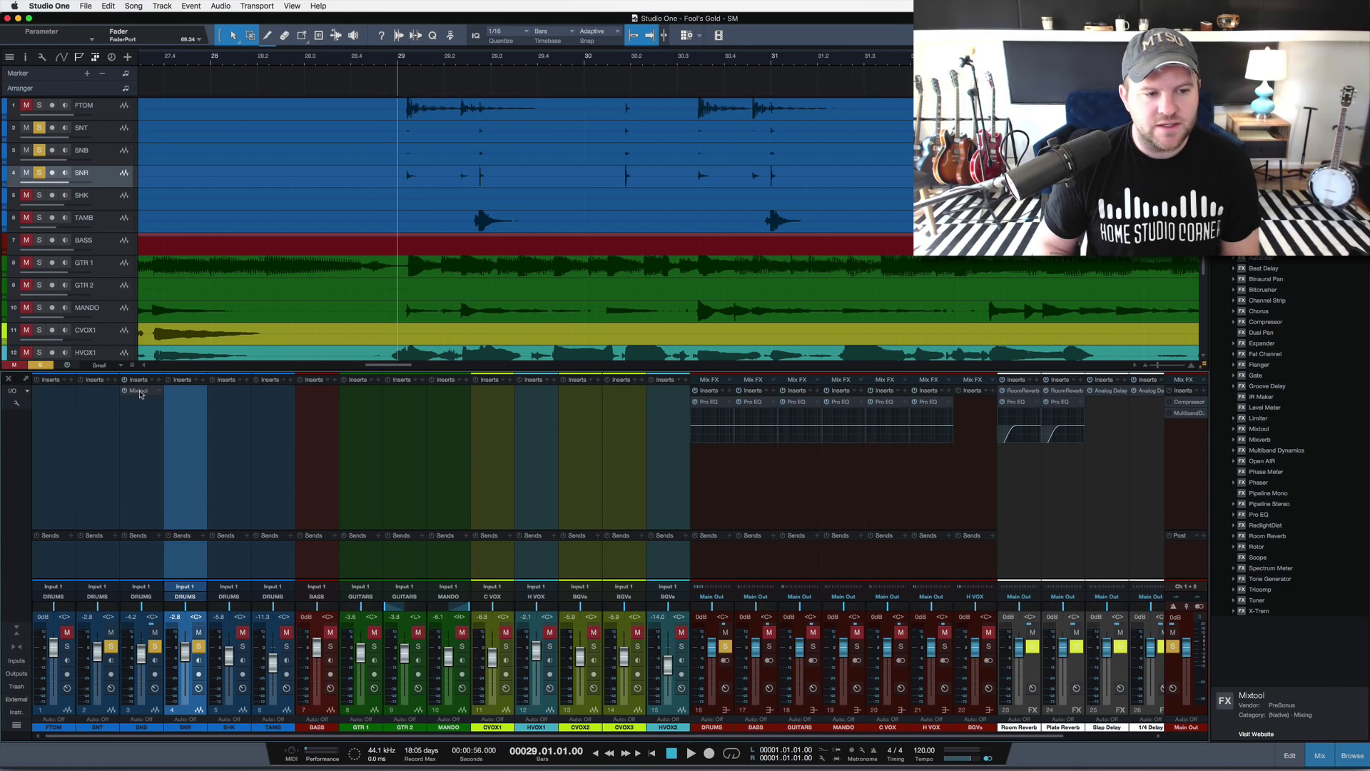
pyautogui.moveTo(188, 398); pyautogui.dragTo(187, 400)
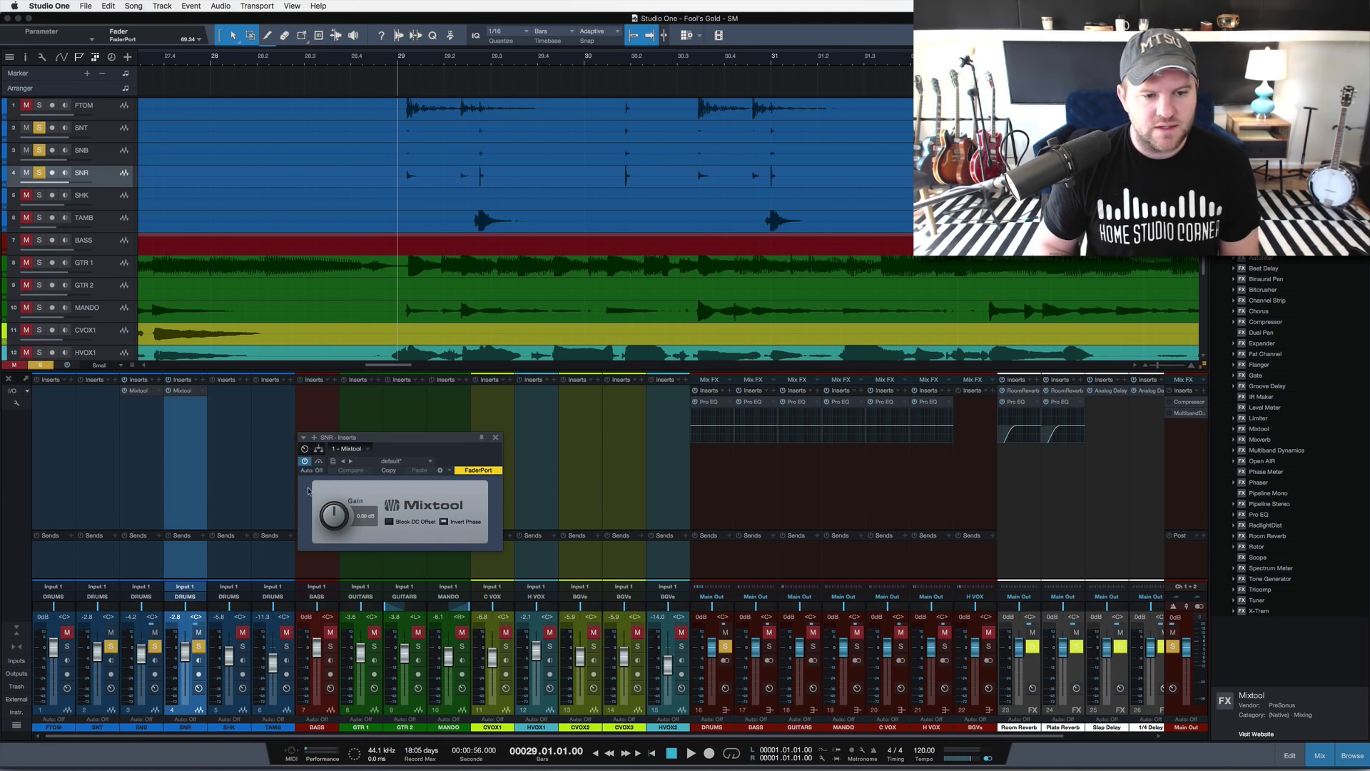
# Step: Toggle Invert Phase in SNR's Mixtool and audition the three soloed snare channels from bar 29
pyautogui.click(445, 521)
pyautogui.press('space')
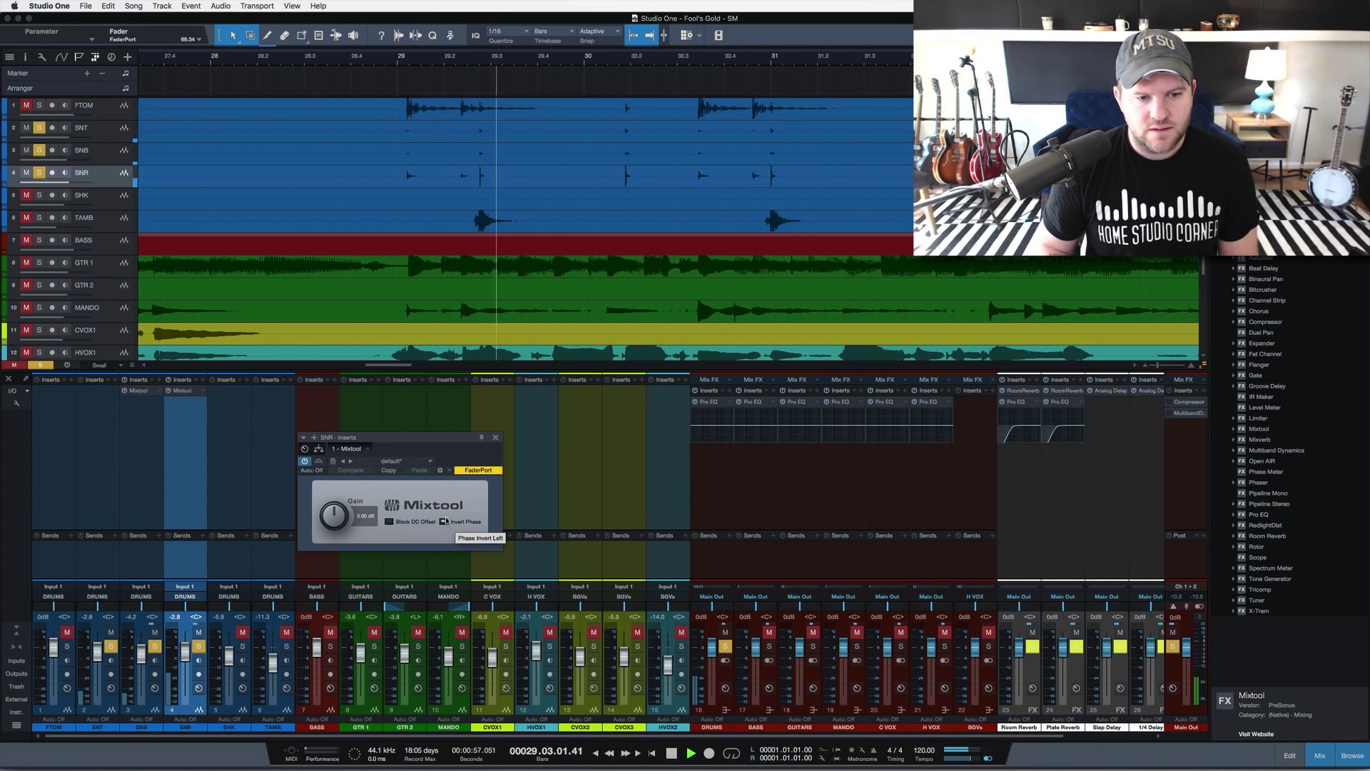
pyautogui.press('space')
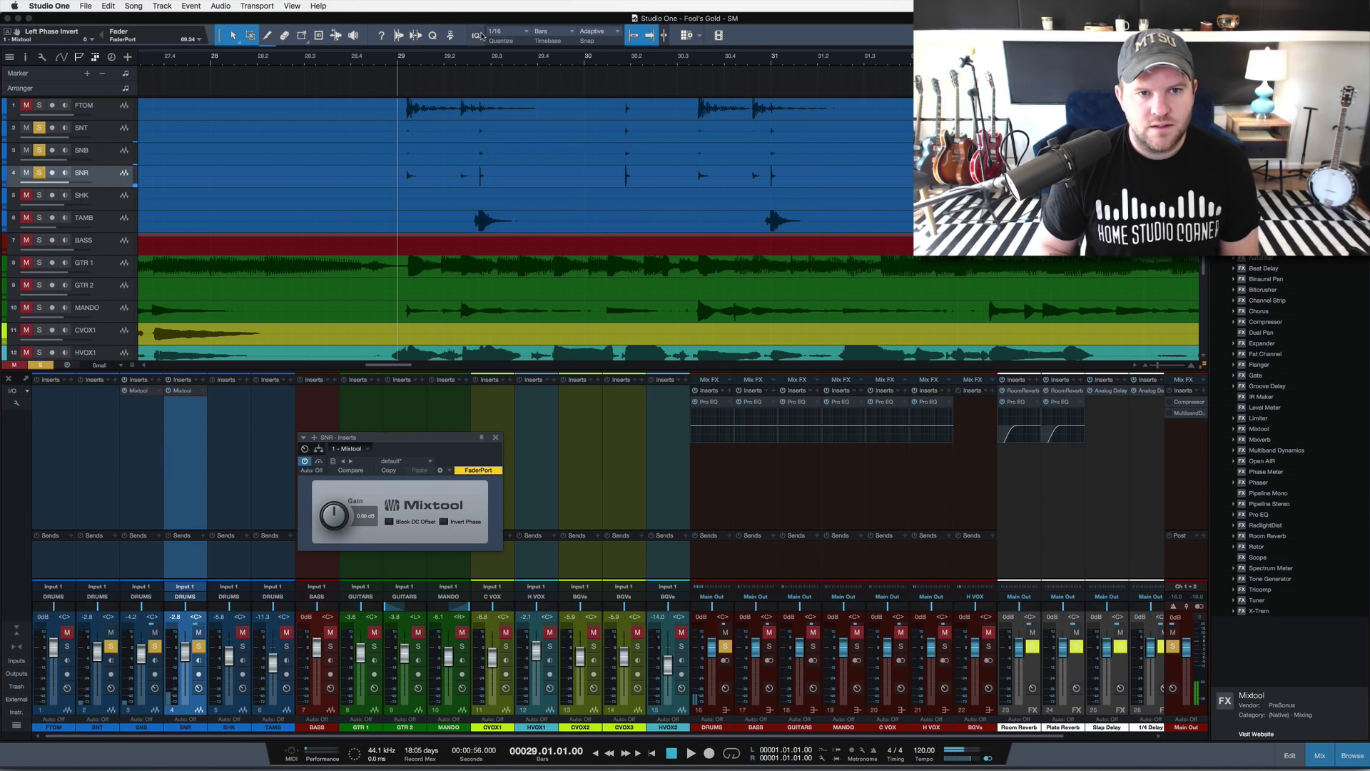
# Step: Play the soloed snare channels from bar 79 and compare them with SNR's Invert Phase on and off
pyautogui.press('z')
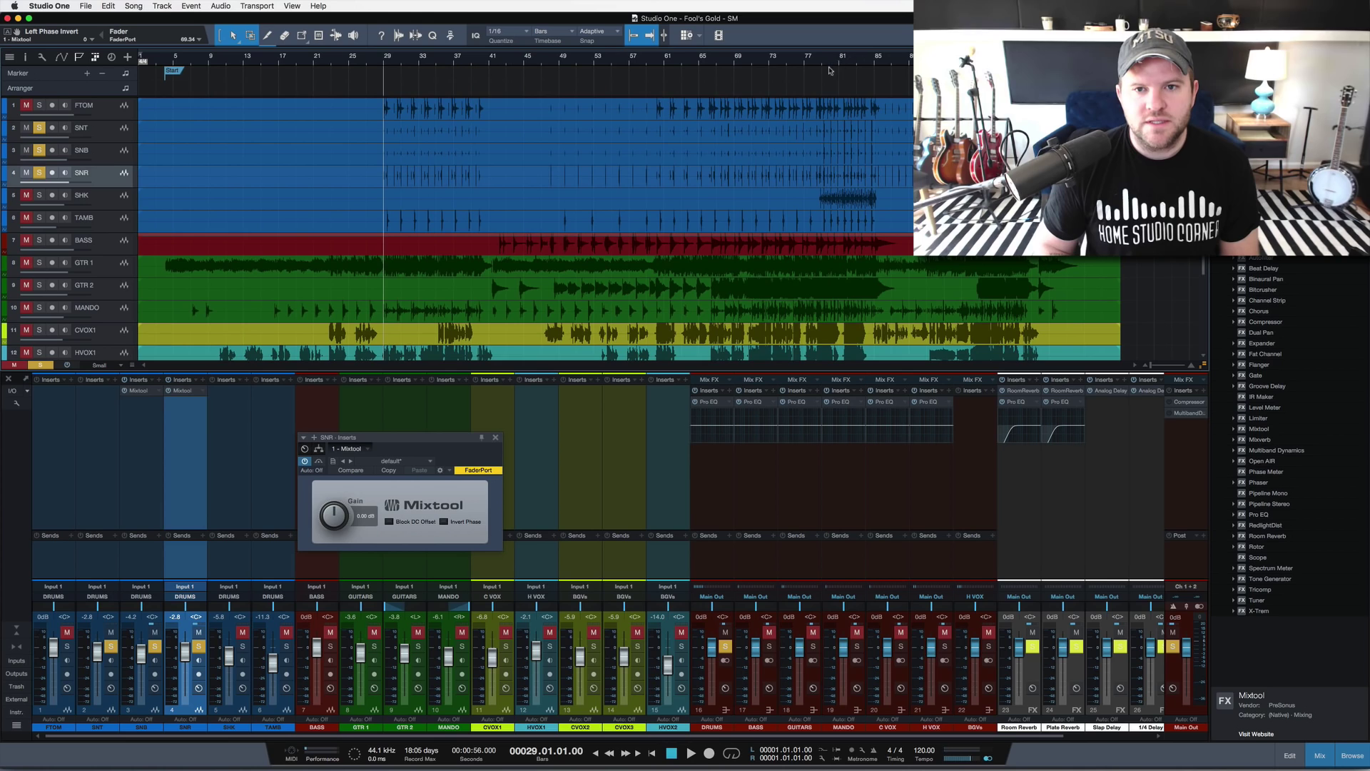
pyautogui.click(820, 60)
pyautogui.press('space')
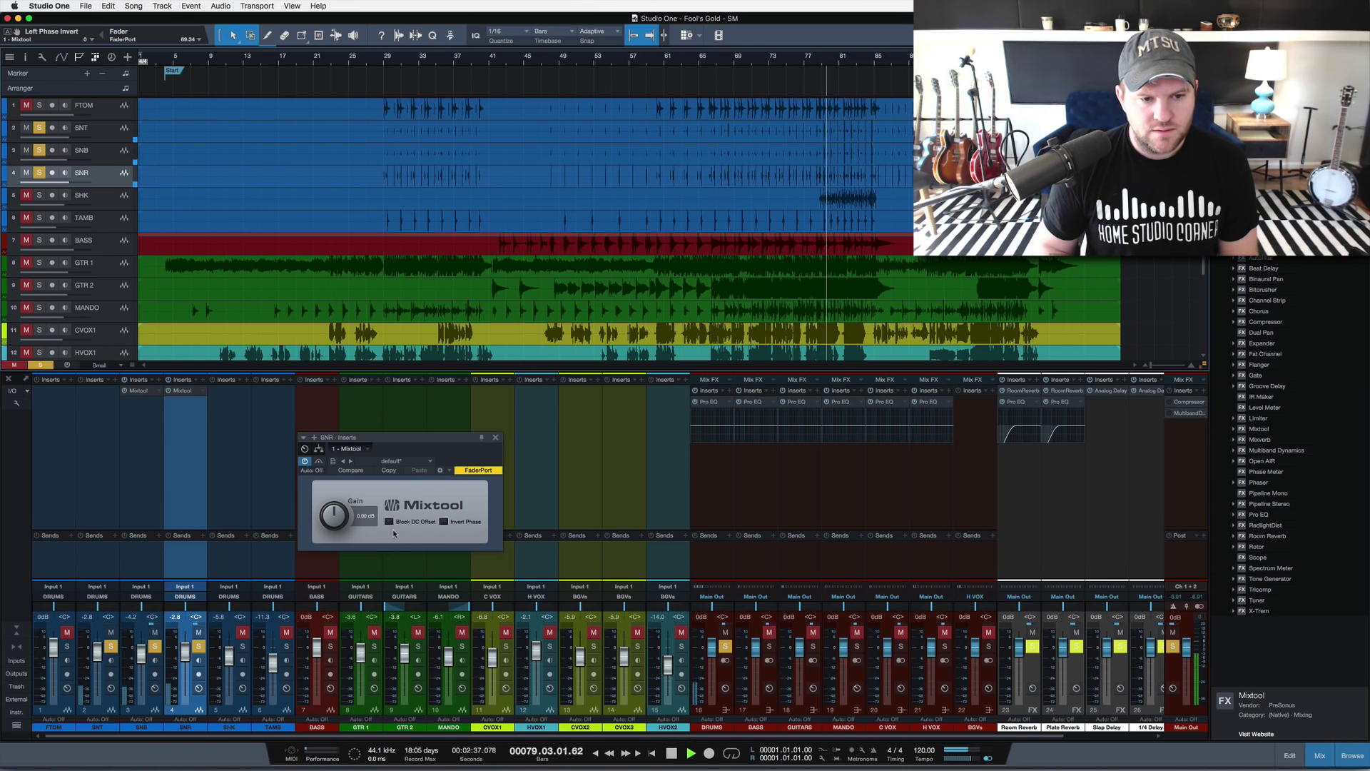
pyautogui.click(444, 523)
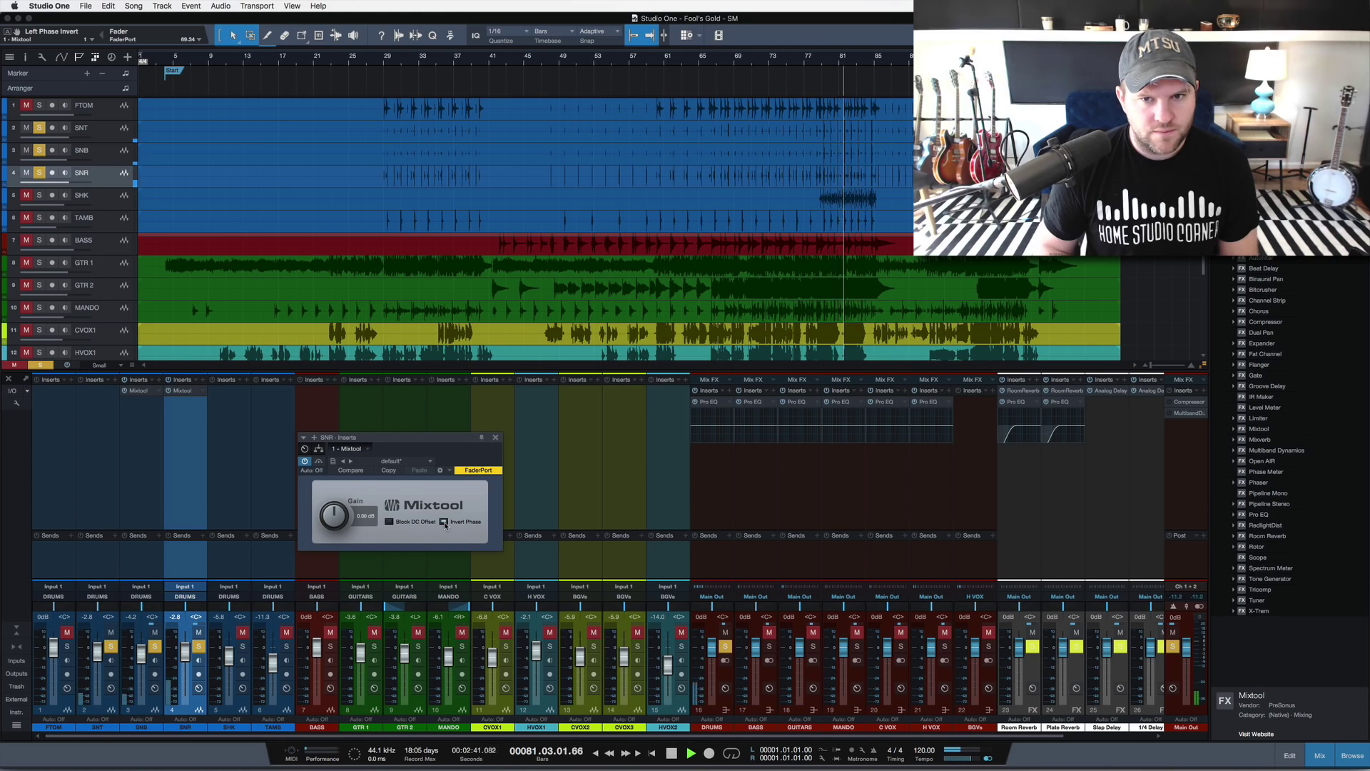
pyautogui.click(443, 521)
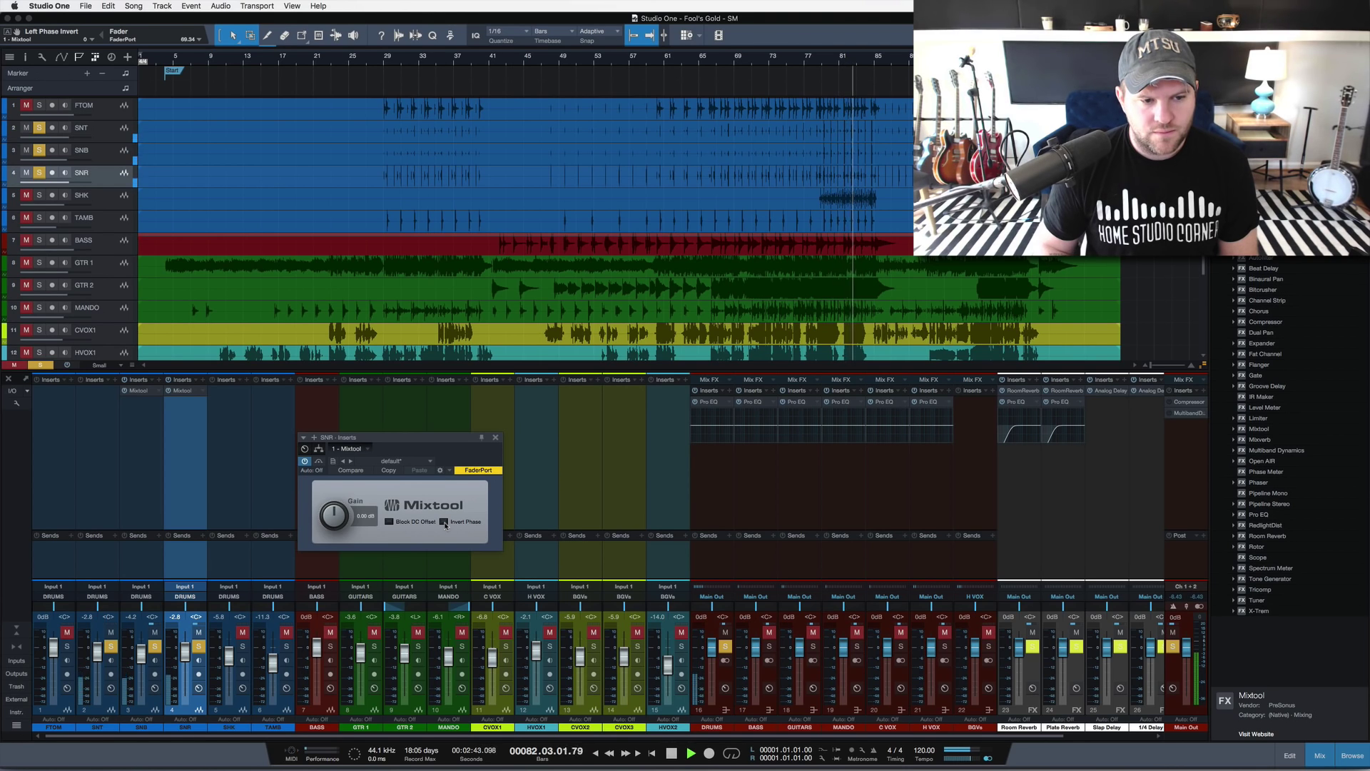
pyautogui.click(443, 522)
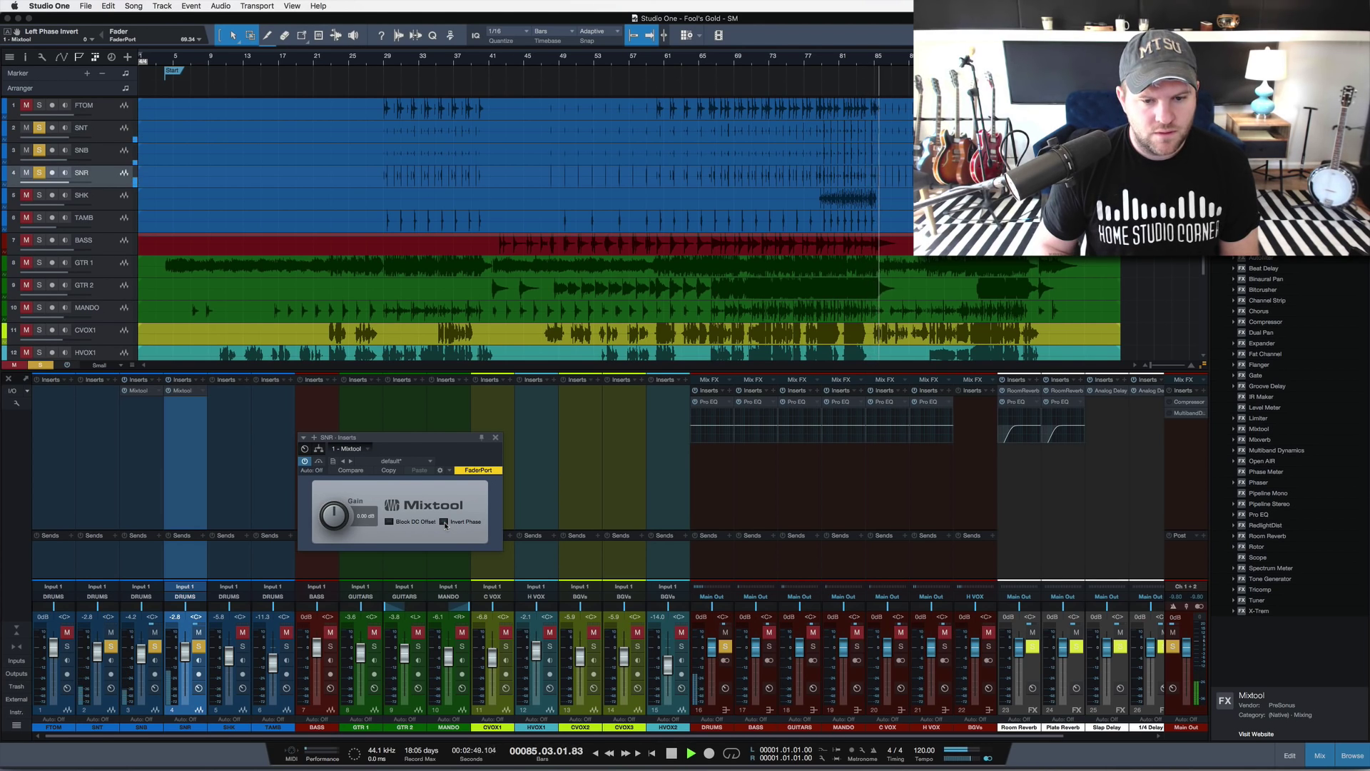
pyautogui.click(443, 521)
pyautogui.press('space')
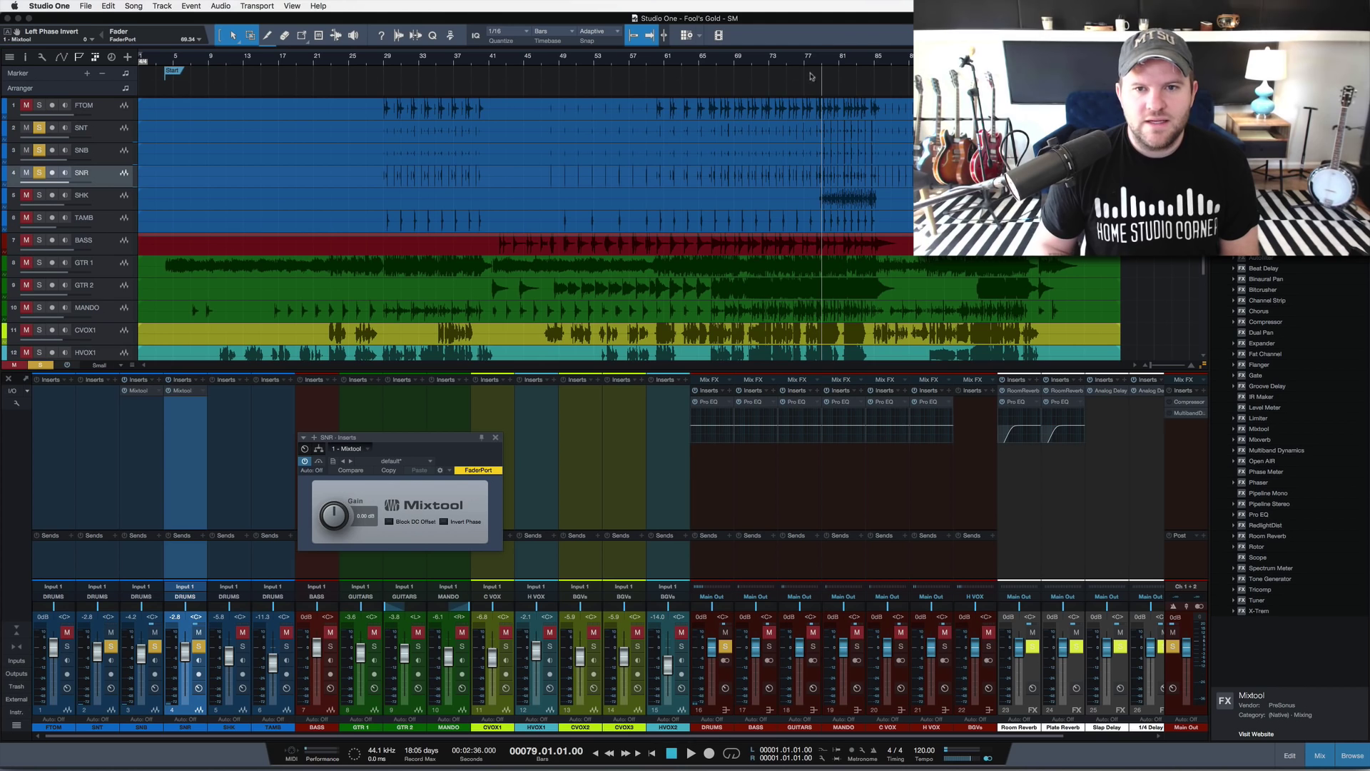
# Step: Examine the SNB and SNR waveforms up close at a snare hit in bar 79 to compare their polarity
pyautogui.moveTo(837, 63); pyautogui.dragTo(838, 108)
pyautogui.scroll(-5, 838, 127)
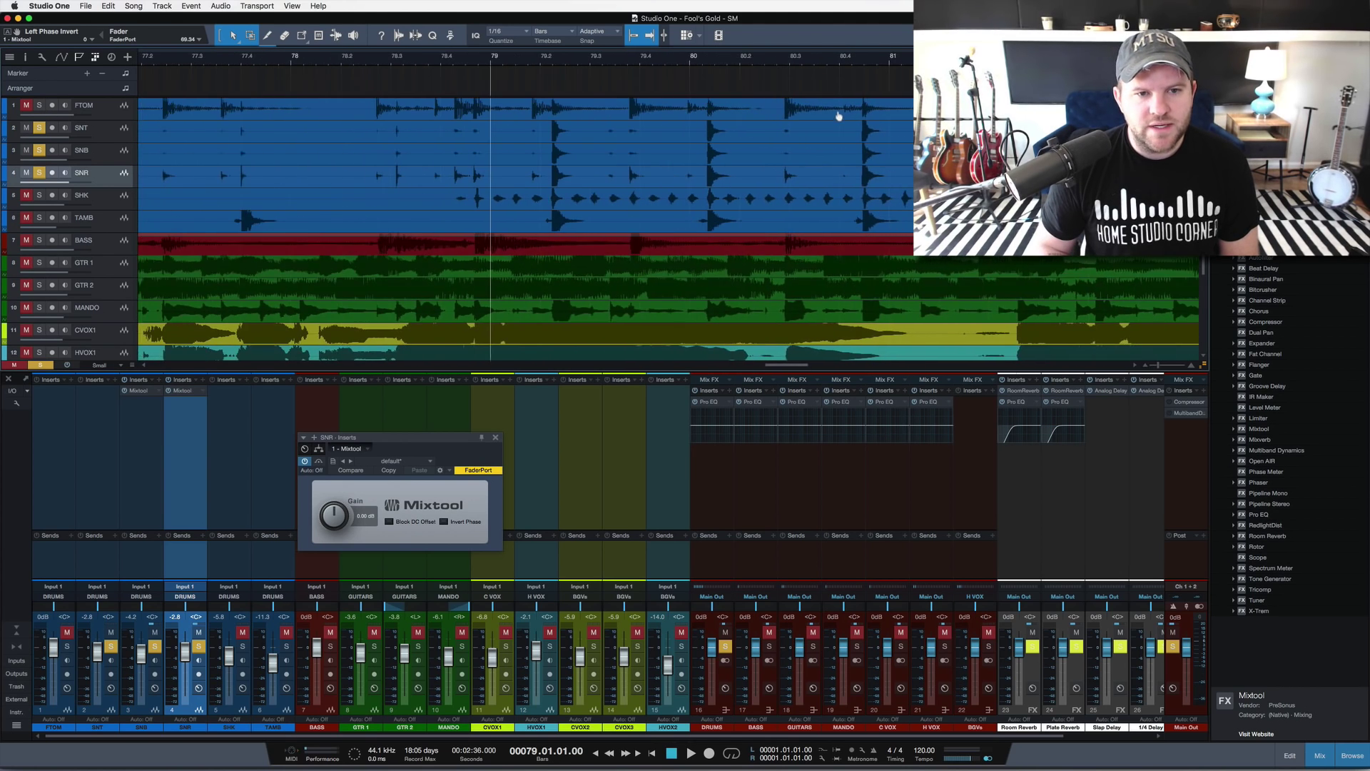
pyautogui.scroll(10, 513, 209)
pyautogui.scroll(3, 560, 74)
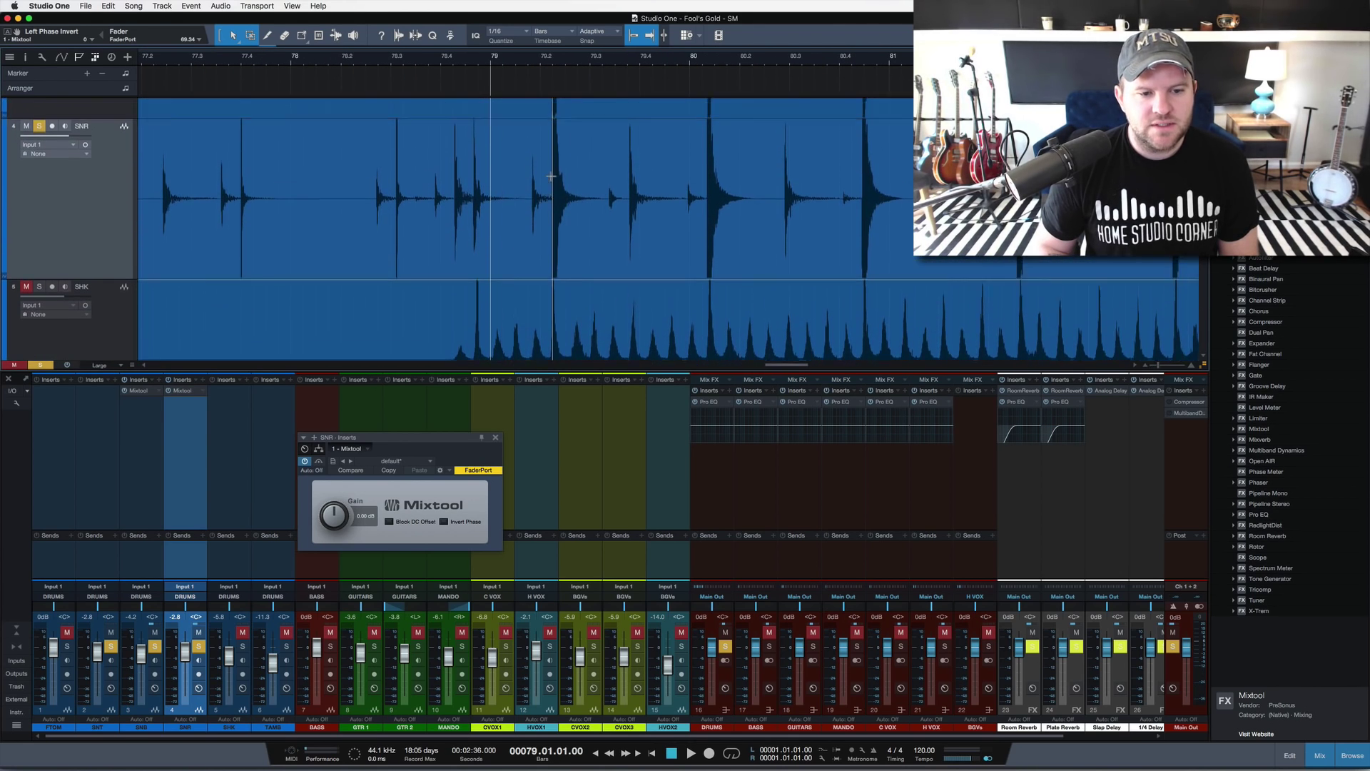
pyautogui.scroll(3, 553, 77)
pyautogui.scroll(10, 553, 77)
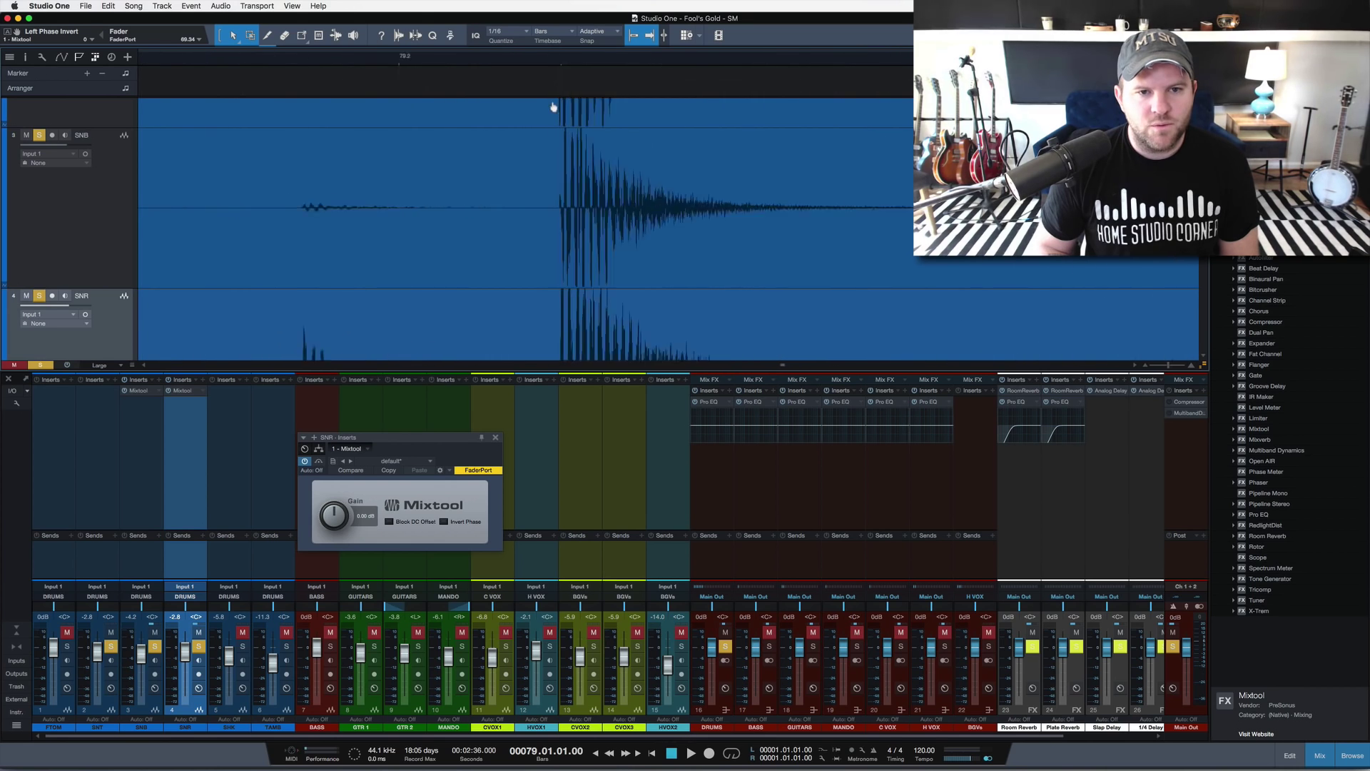
pyautogui.scroll(-3, 586, 186)
pyautogui.scroll(5, 585, 186)
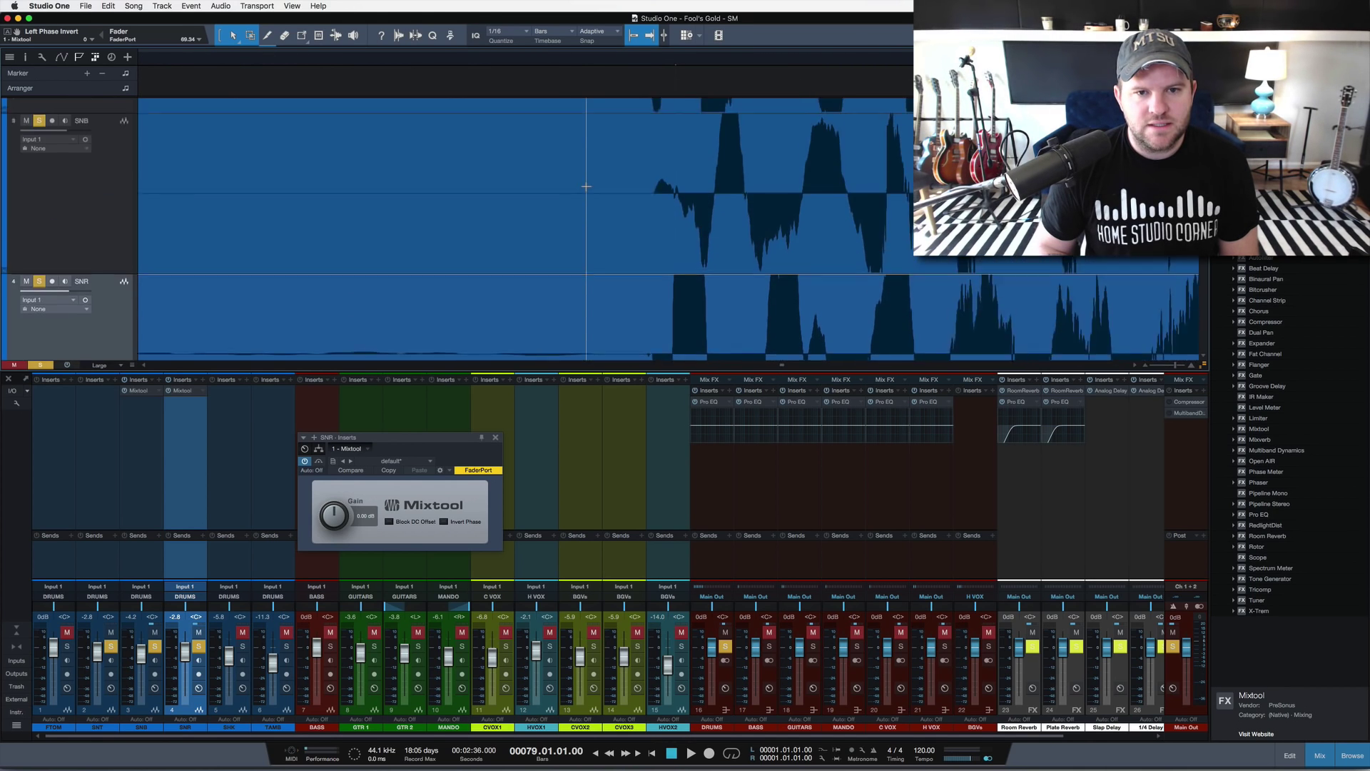
pyautogui.scroll(-5, 586, 187)
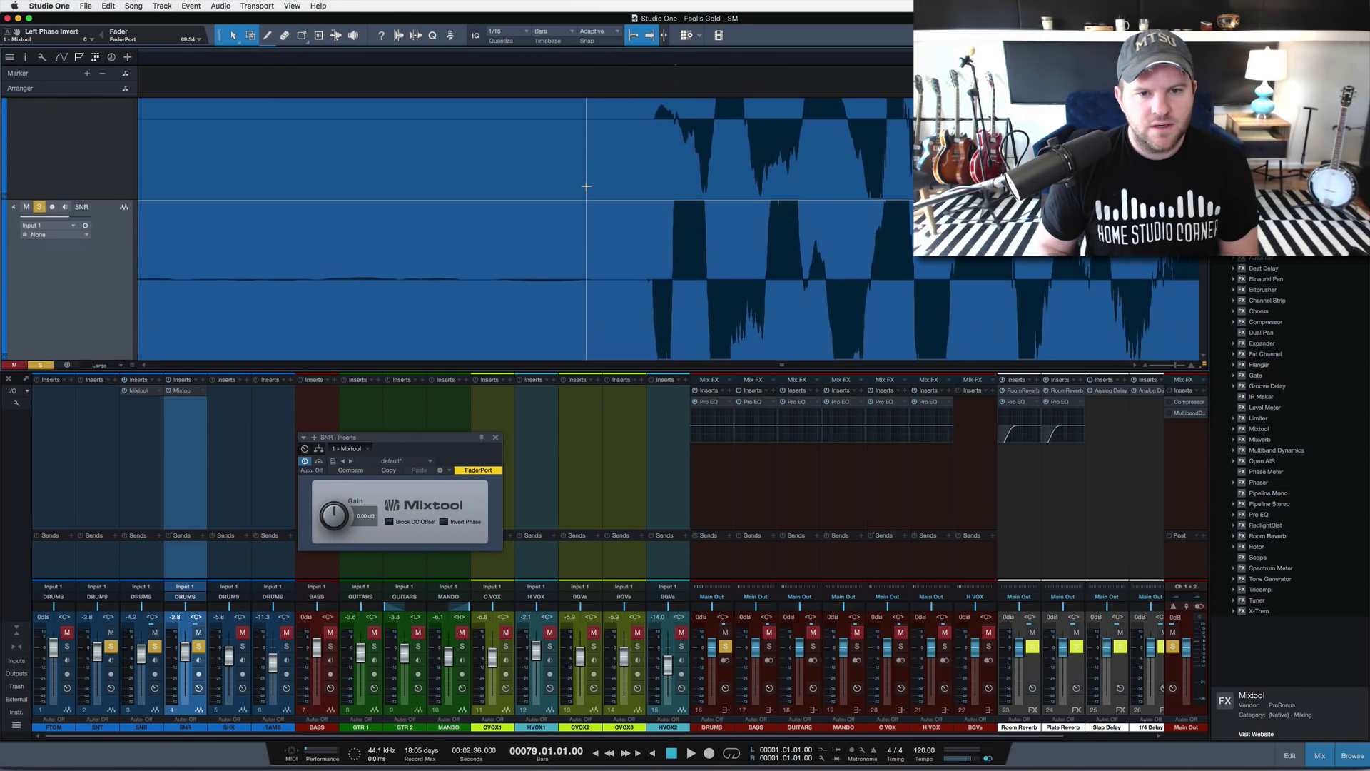
# Step: Remove the Mixtool insert from the SNR channel
pyautogui.scroll(3, 585, 186)
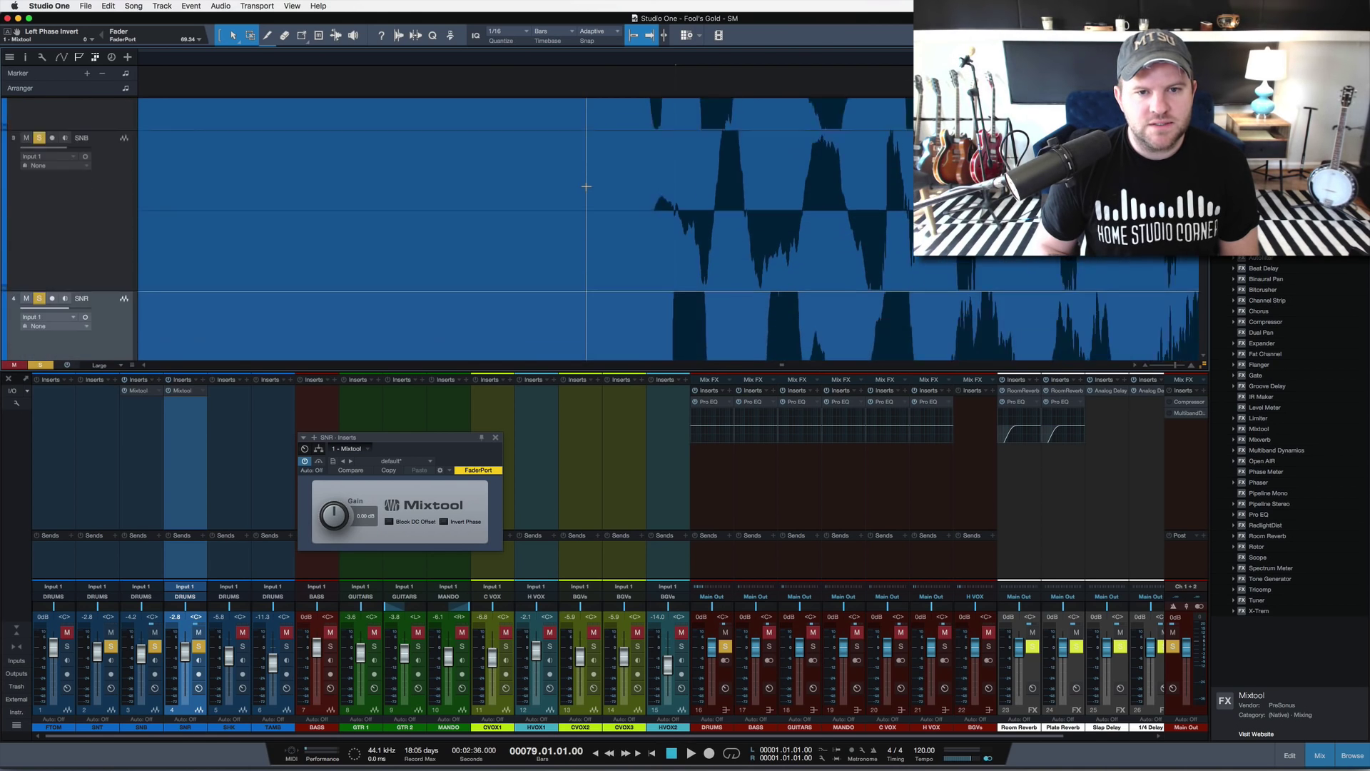
pyautogui.scroll(-3, 586, 186)
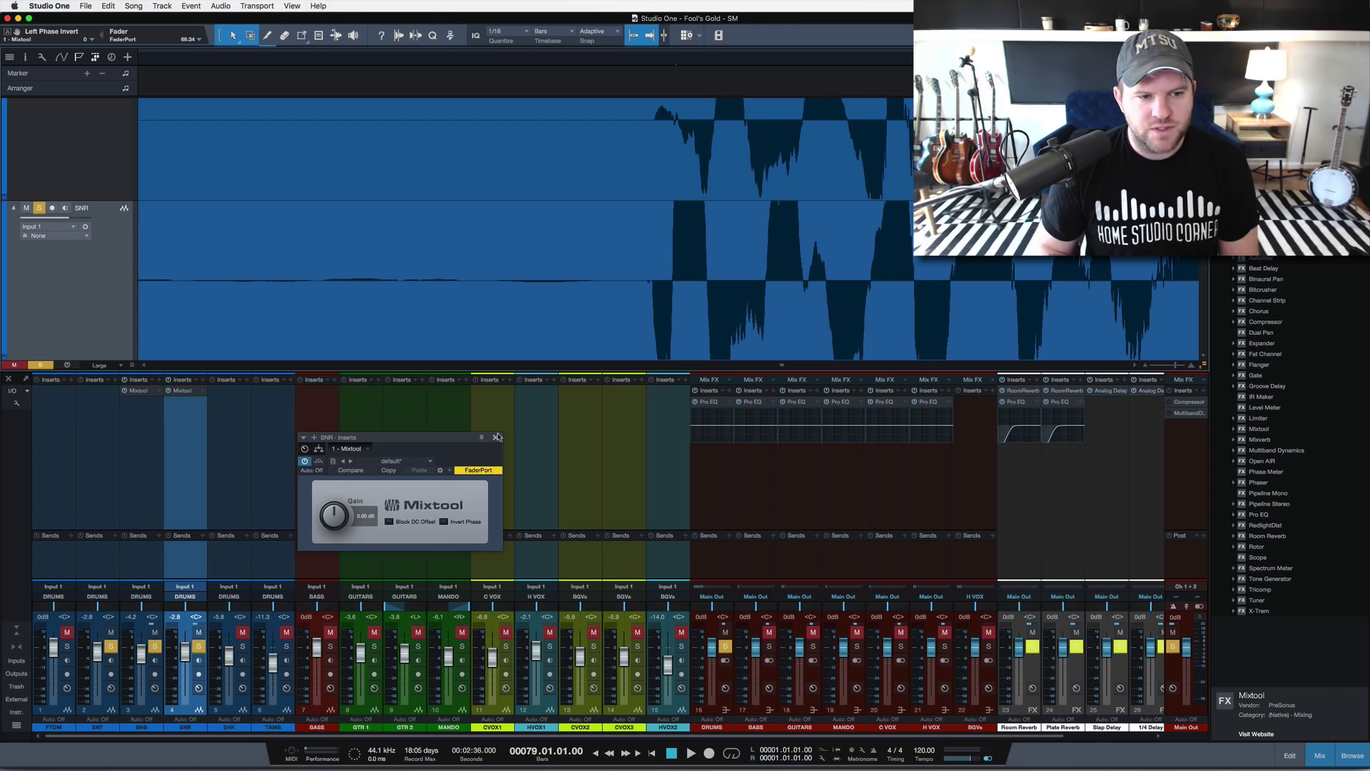
pyautogui.rightClick(205, 392)
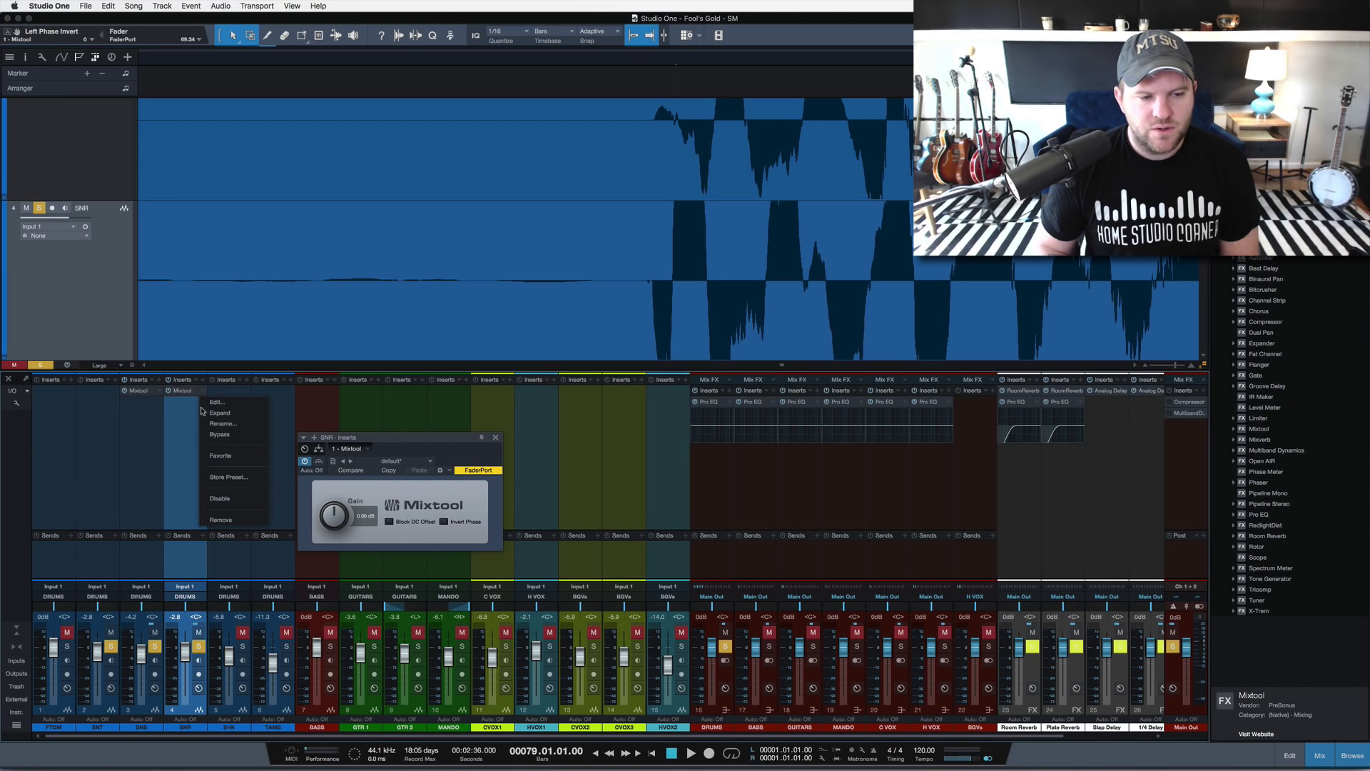
pyautogui.click(230, 522)
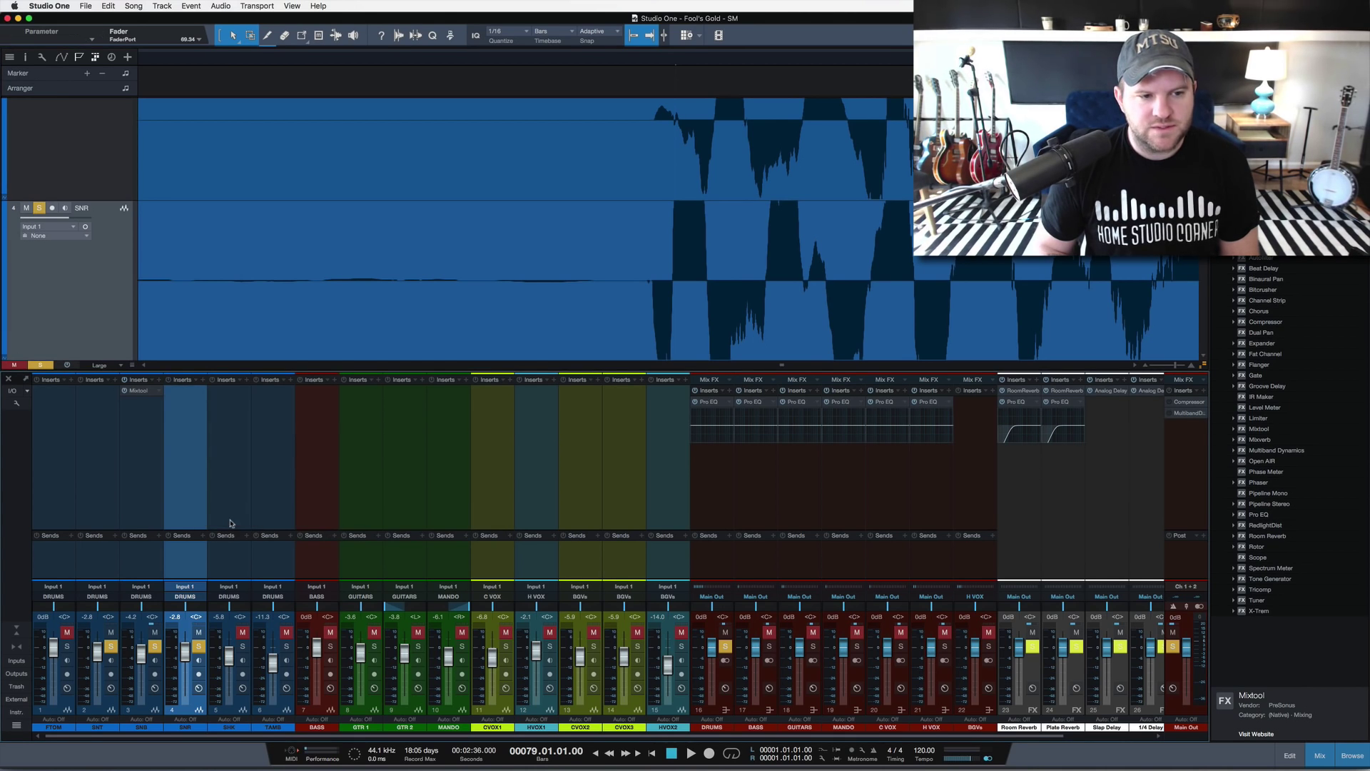
# Step: Add a bus for the SNT and SNB channels and name the bus S
pyautogui.click(141, 555)
pyautogui.keyDown('shift'); pyautogui.click(98, 568); pyautogui.keyUp('shift')
pyautogui.rightClick(152, 557)
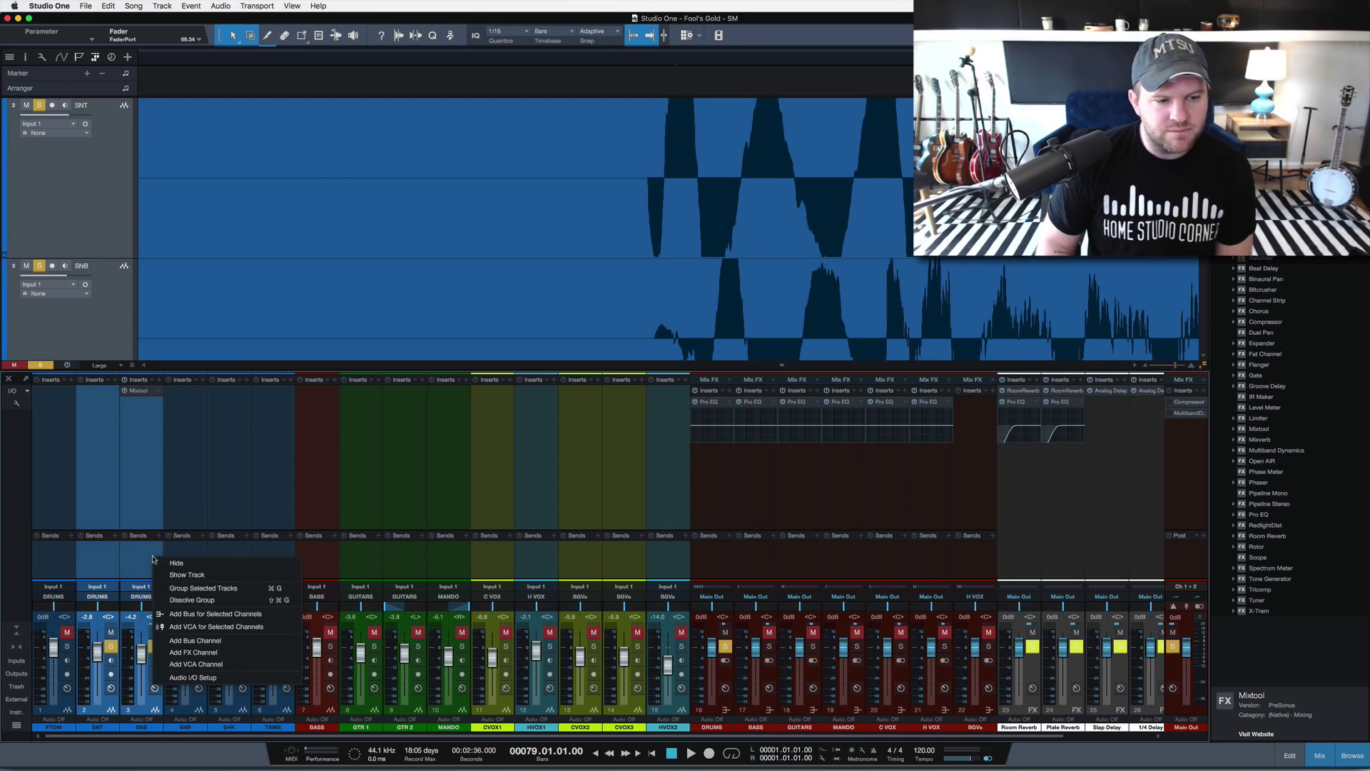
pyautogui.click(92, 529)
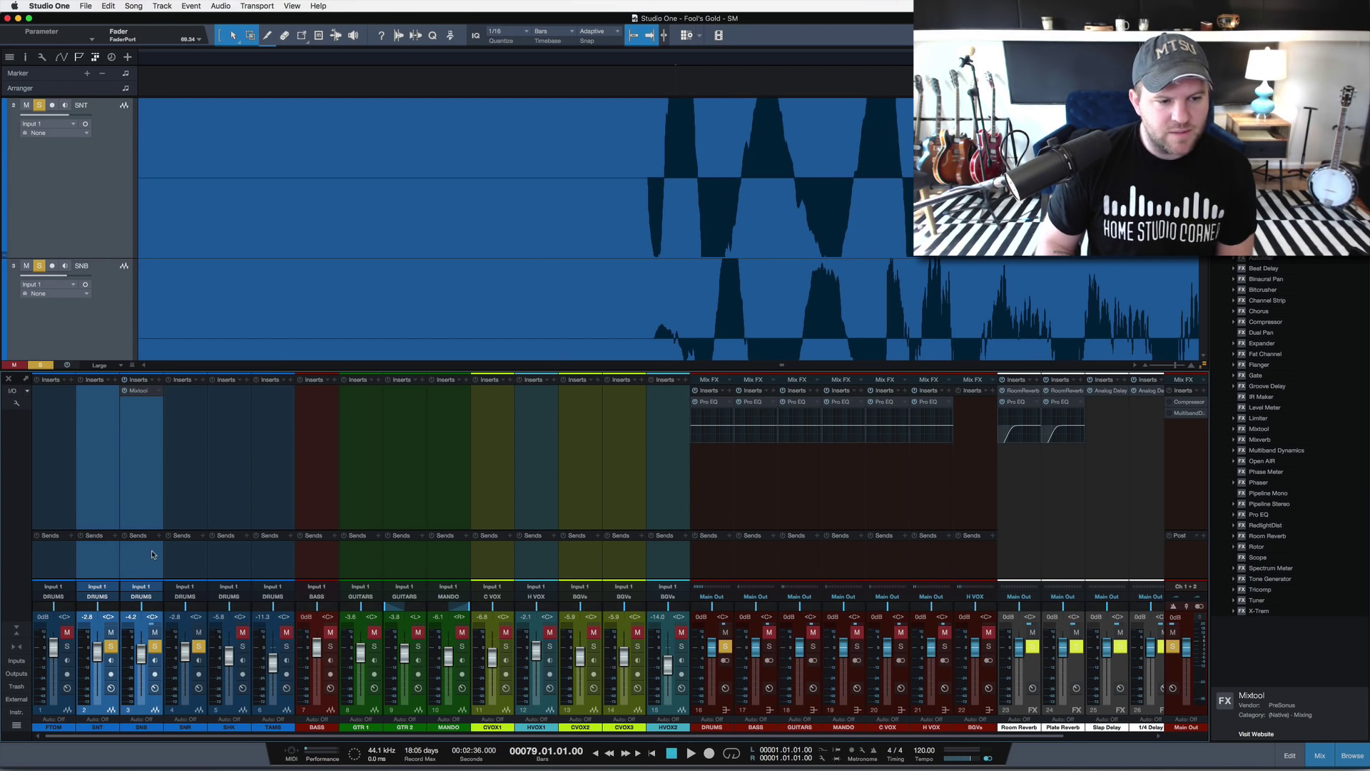
pyautogui.rightClick(153, 553)
pyautogui.click(191, 611)
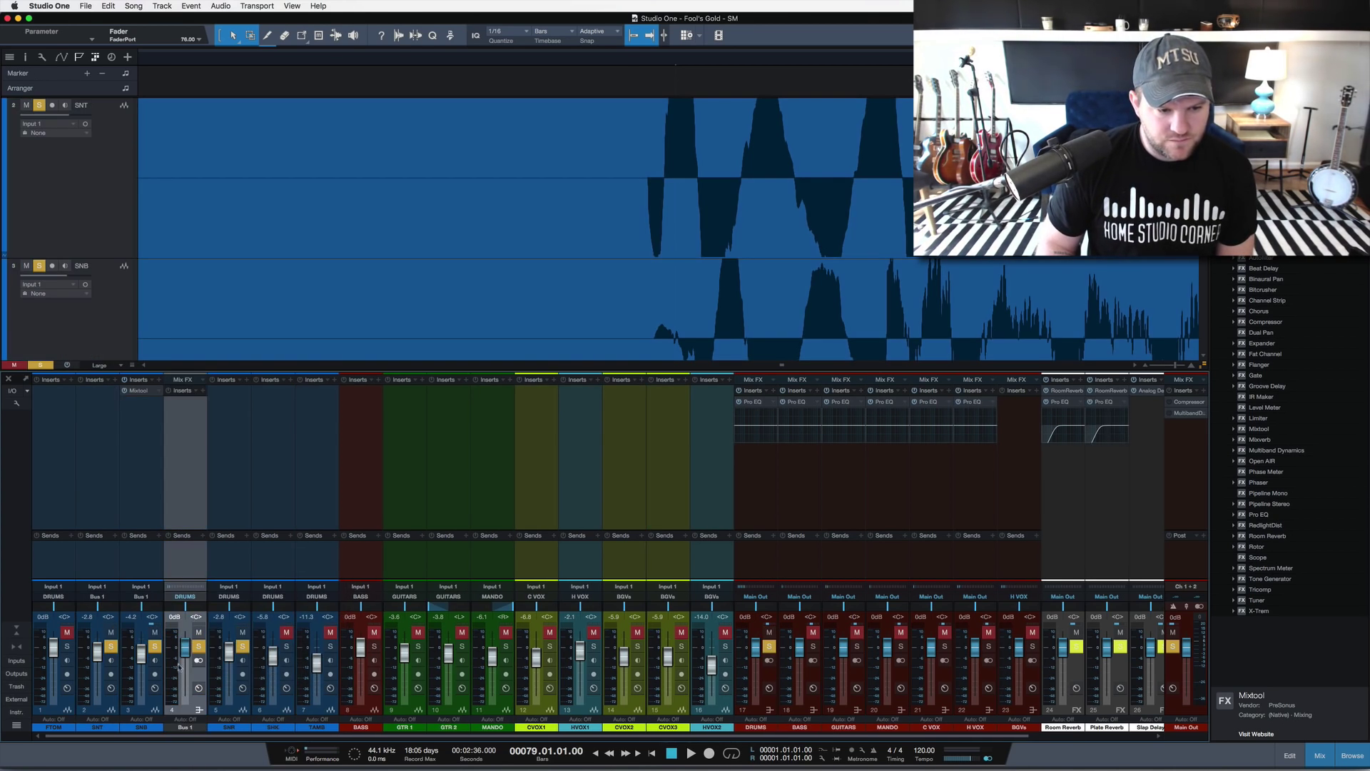
pyautogui.doubleClick(186, 727)
pyautogui.press('Return')
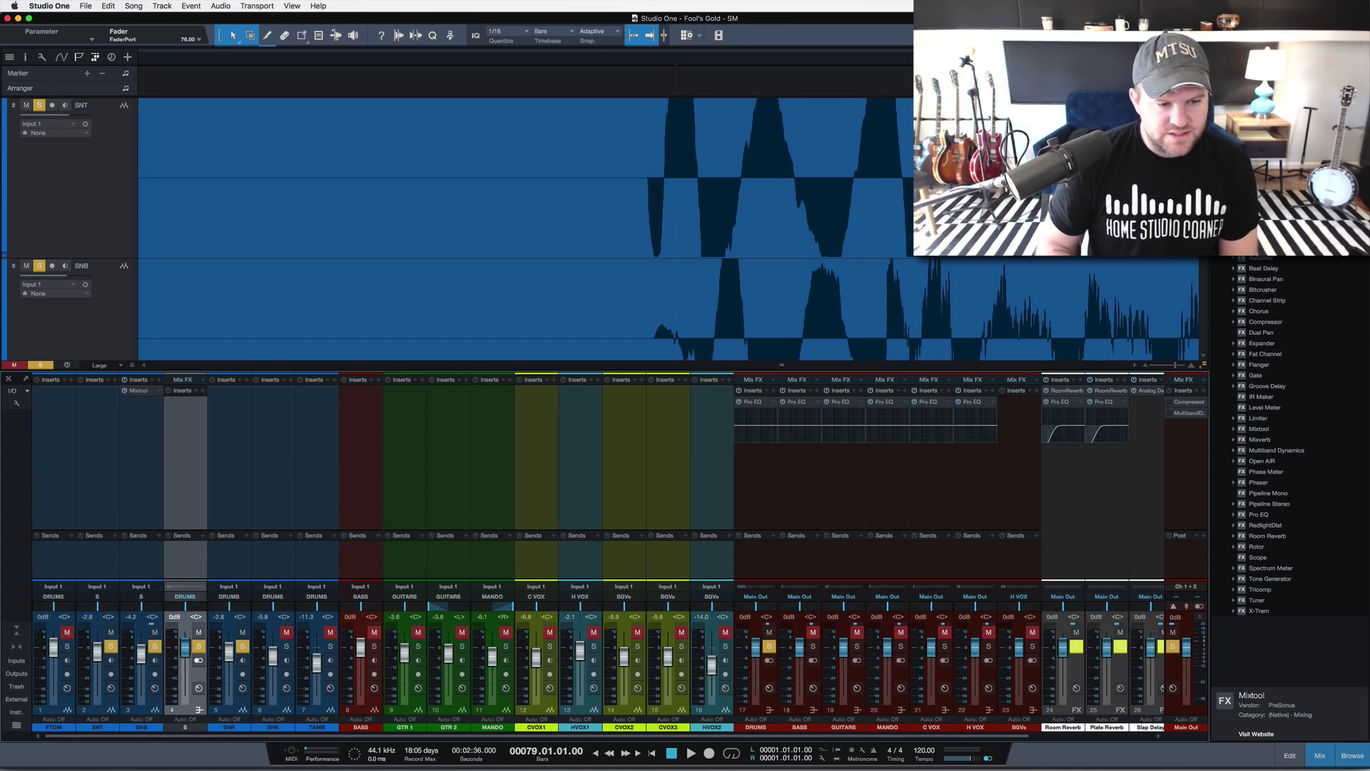
# Step: Turn off solo on the snare tracks so the full mix can be heard
pyautogui.click(229, 564)
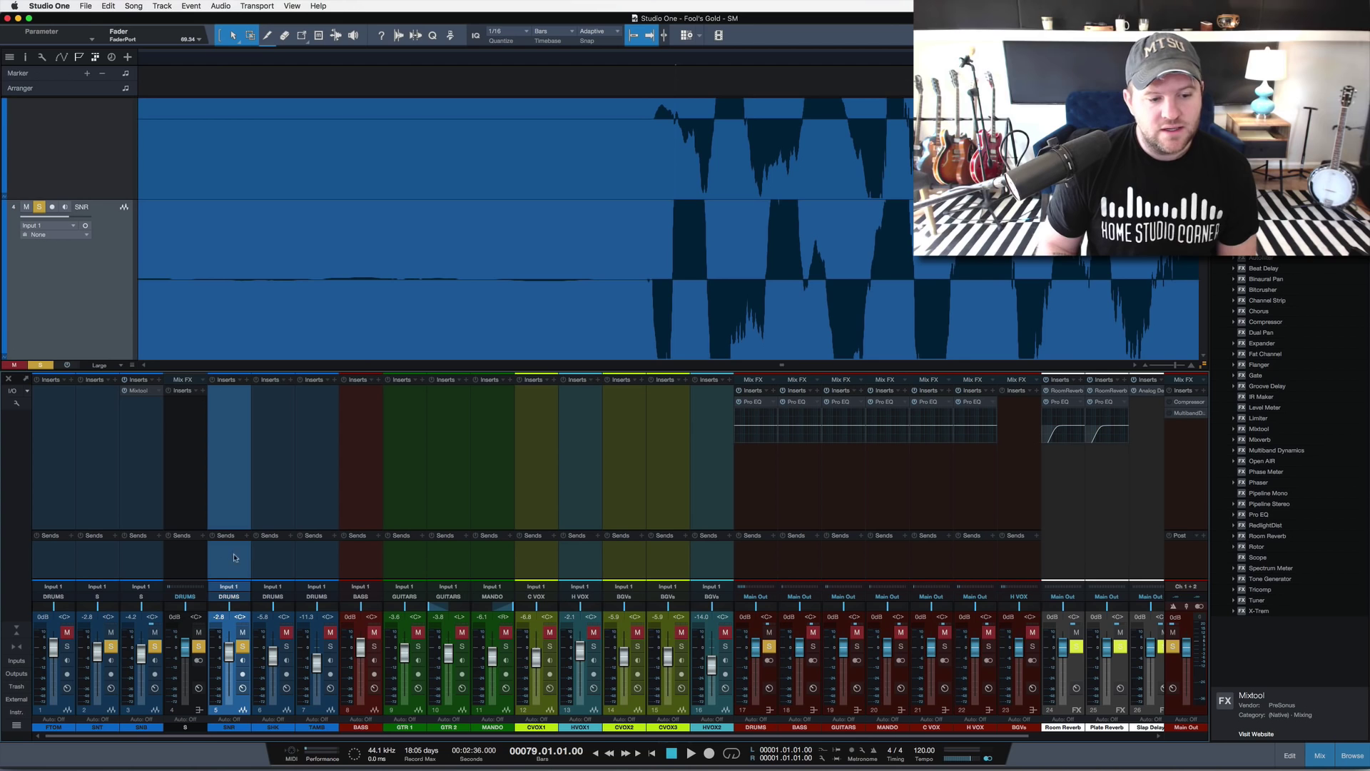
pyautogui.hotkey('shift', 's')
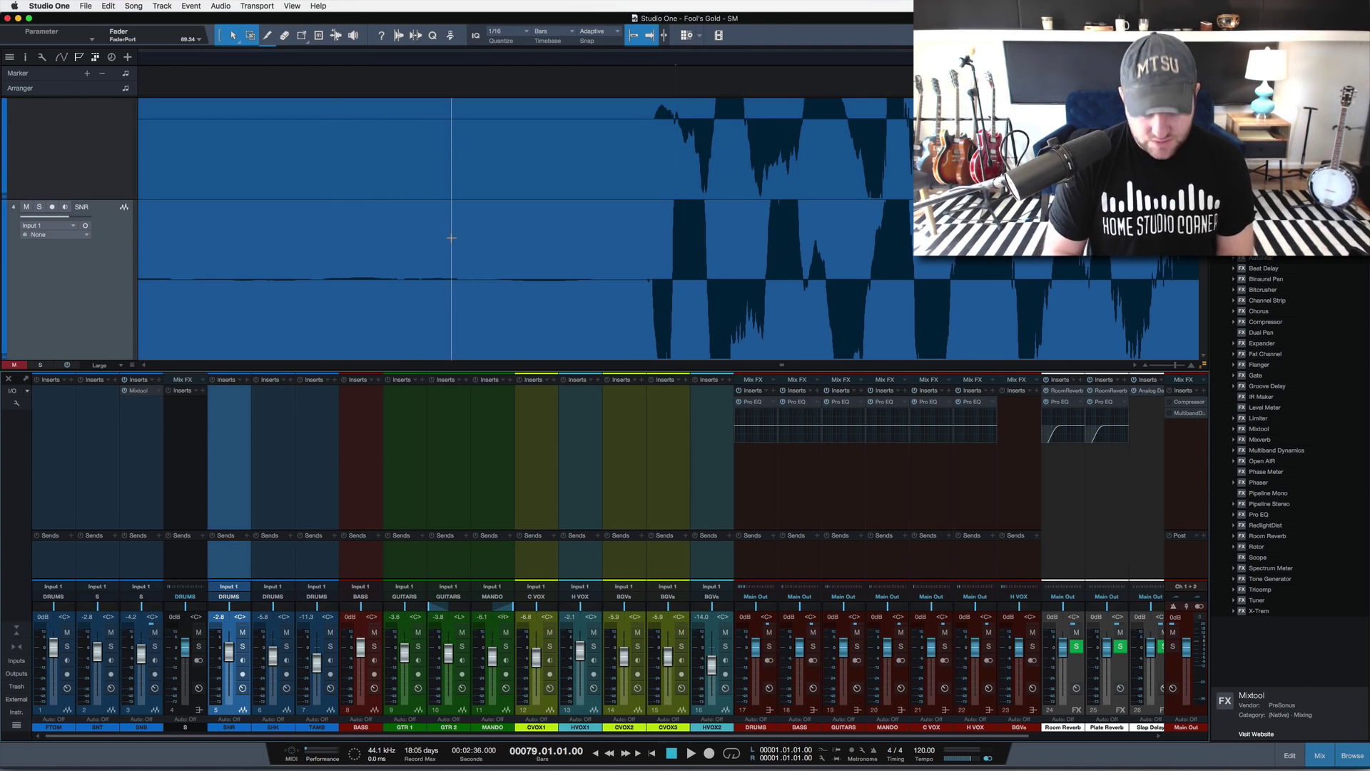
pyautogui.moveTo(414, 62); pyautogui.dragTo(387, 5)
pyautogui.press('z')
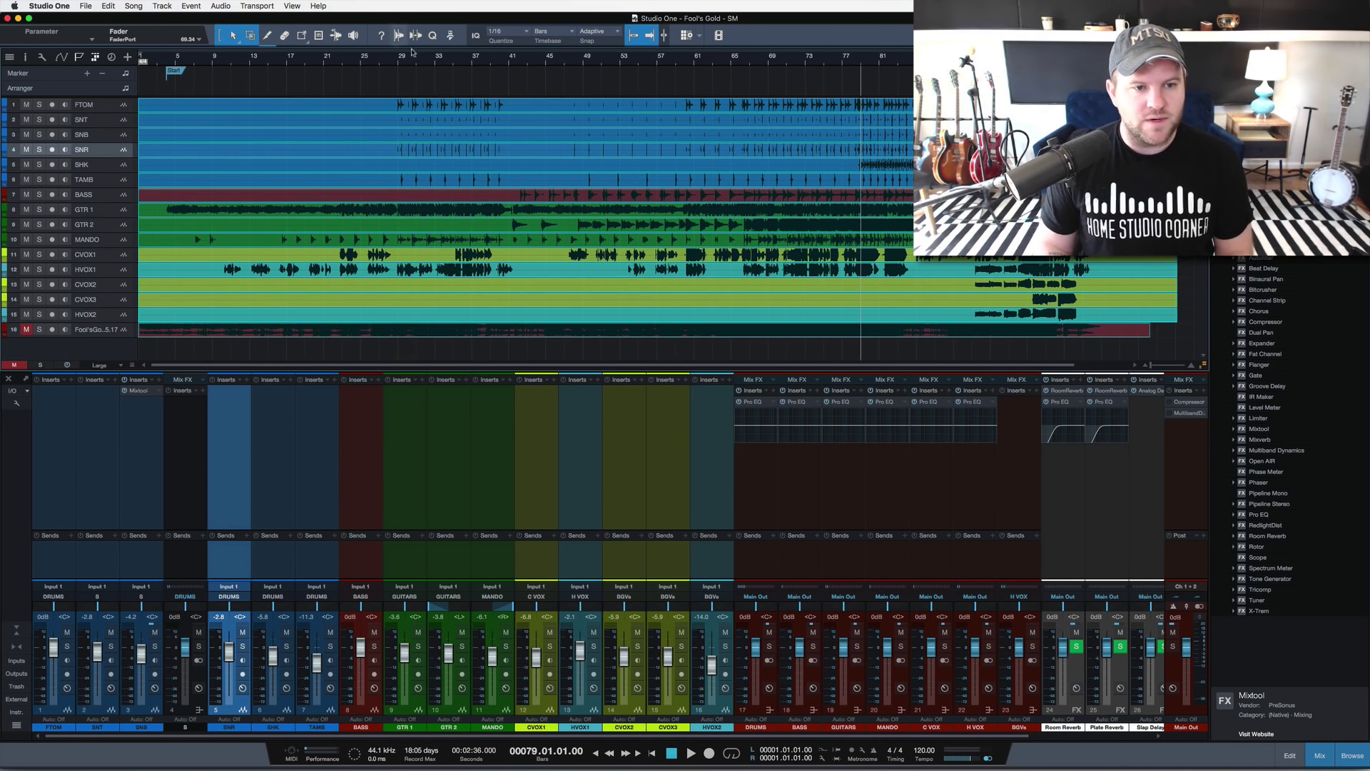
# Step: While playing the song from the Start marker, raise GTR 1 to about -1 dB and MANDO to about -2.9 dB
pyautogui.click(167, 67)
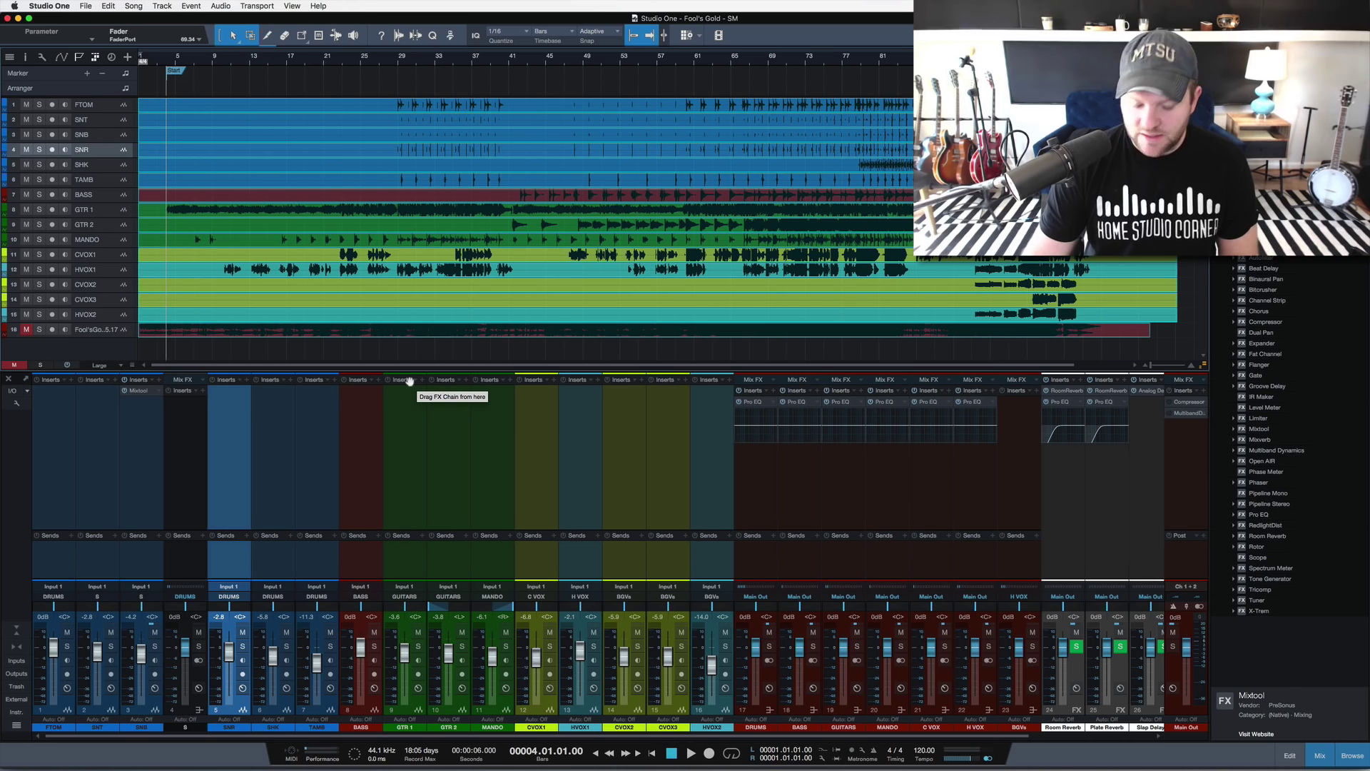
pyautogui.press('space')
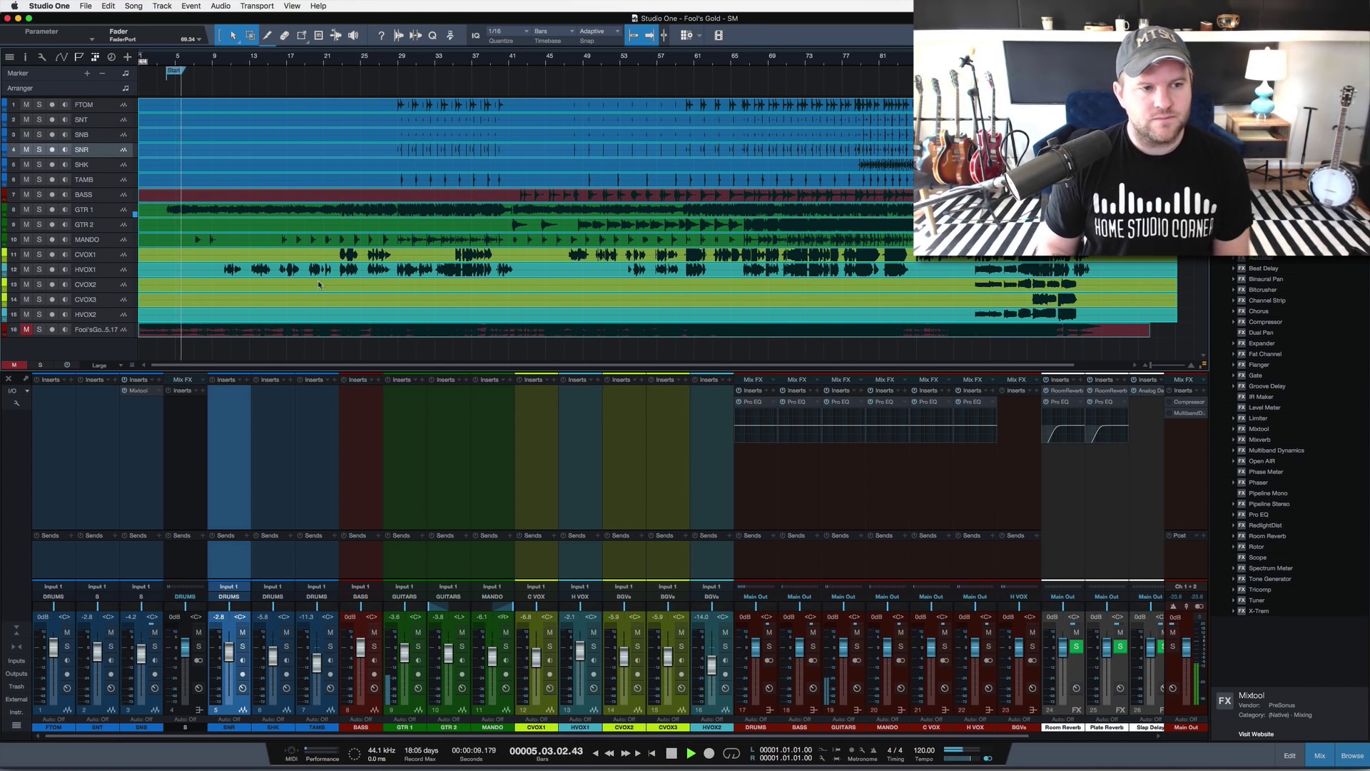
pyautogui.click(403, 521)
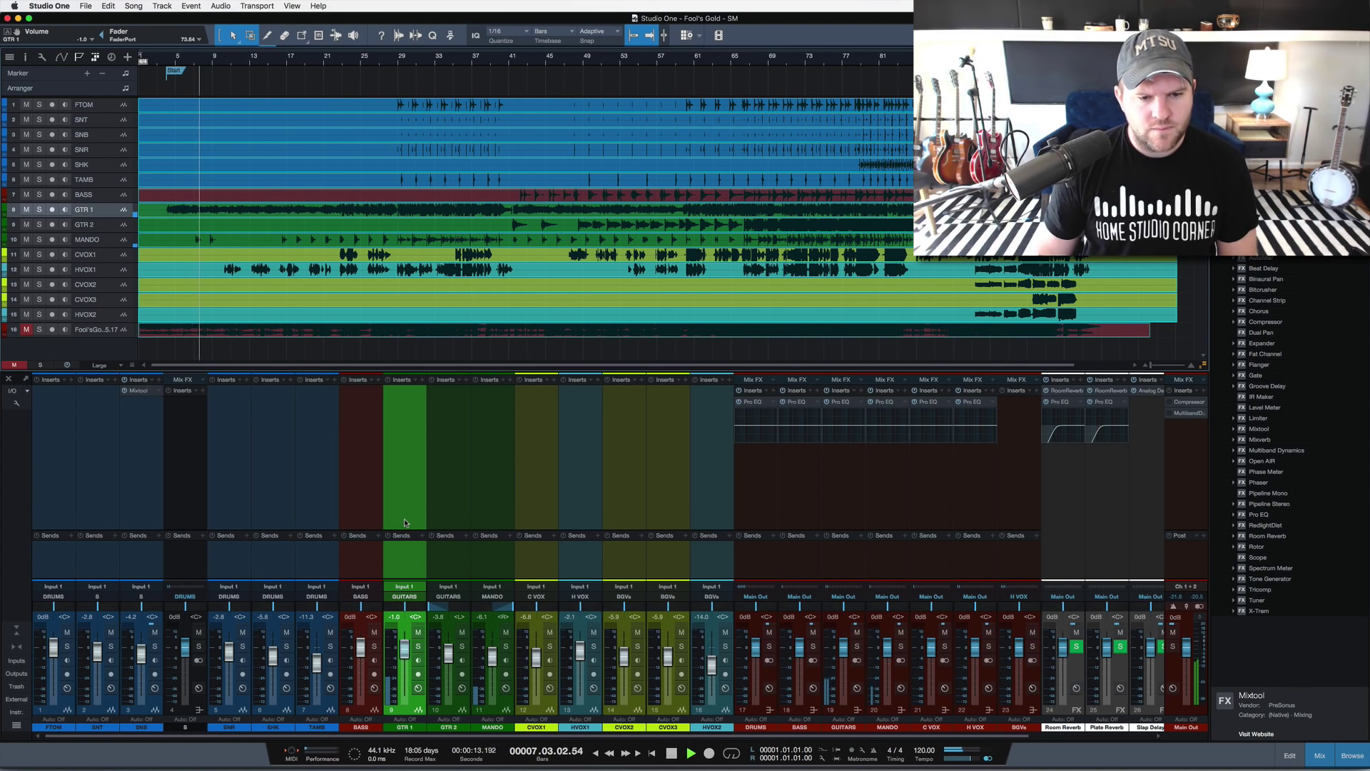
pyautogui.click(503, 535)
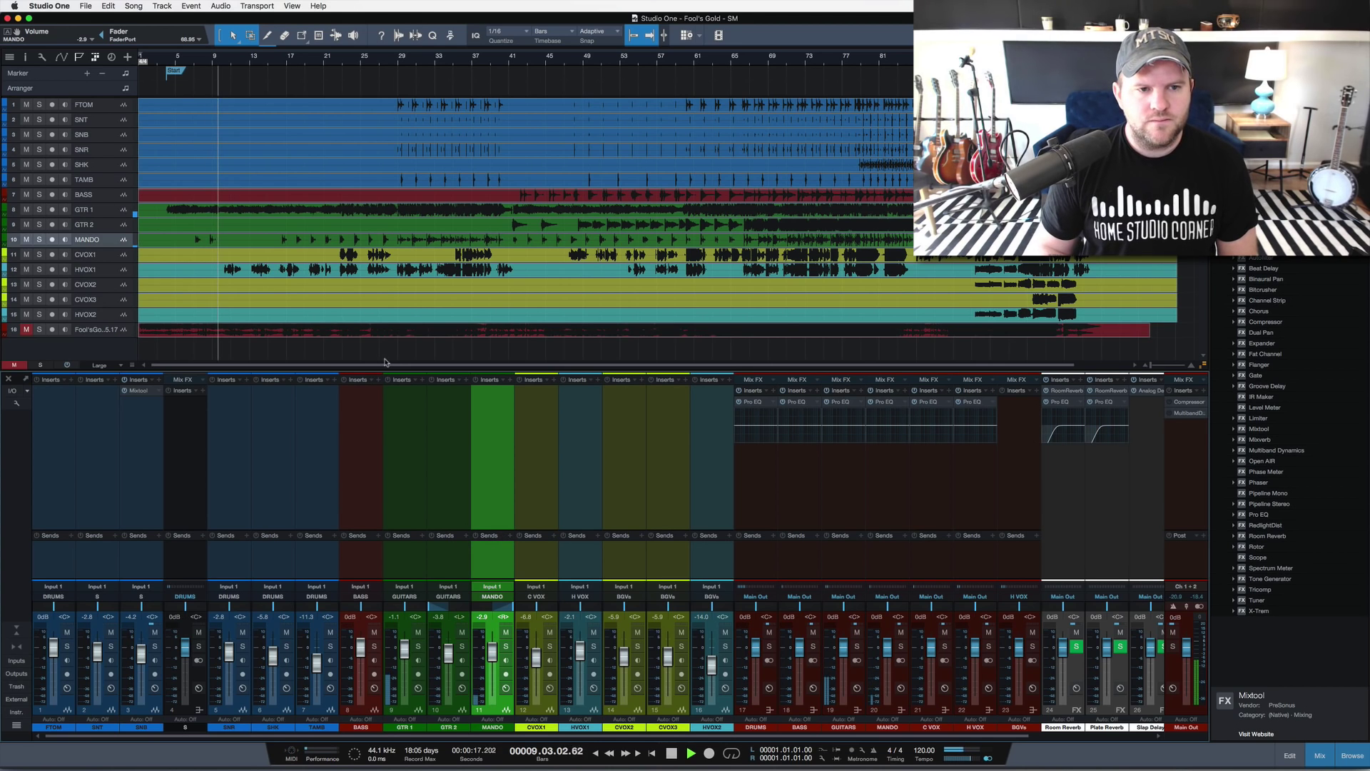
# Step: Insert a marker named V1 around bar 10, where the first verse begins
pyautogui.click(508, 213)
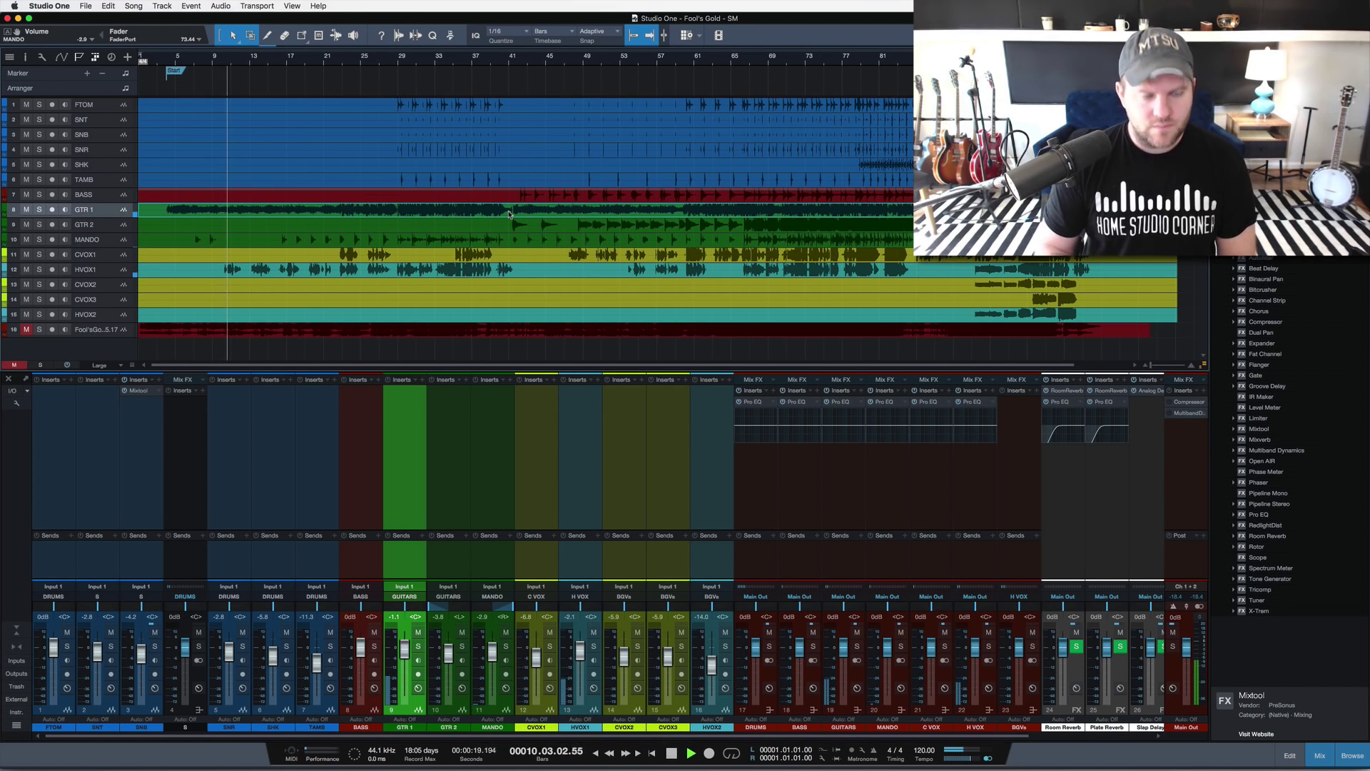
pyautogui.press('alt+Insert')
pyautogui.write('V1')
pyautogui.press('Return')
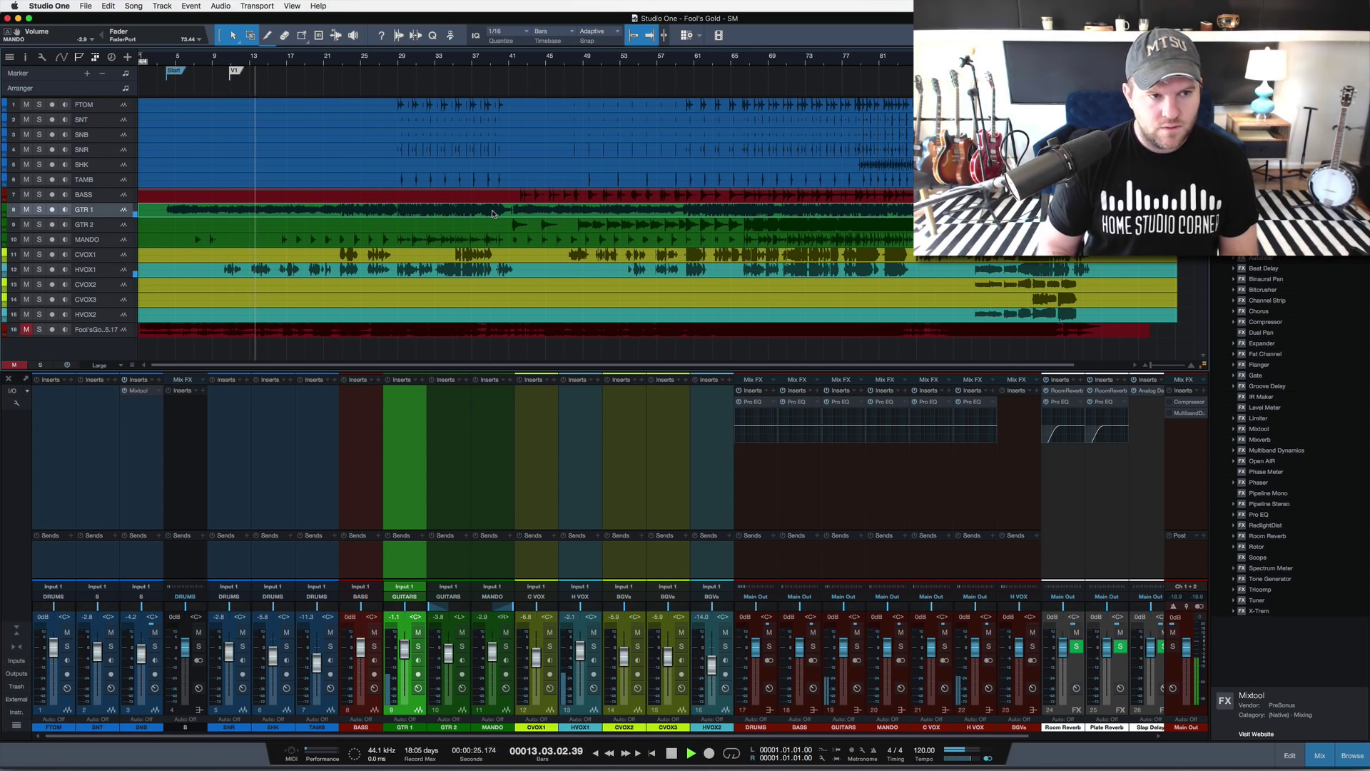
# Step: Reset the GTR 1 channel fader to 0 dB
pyautogui.click(446, 209)
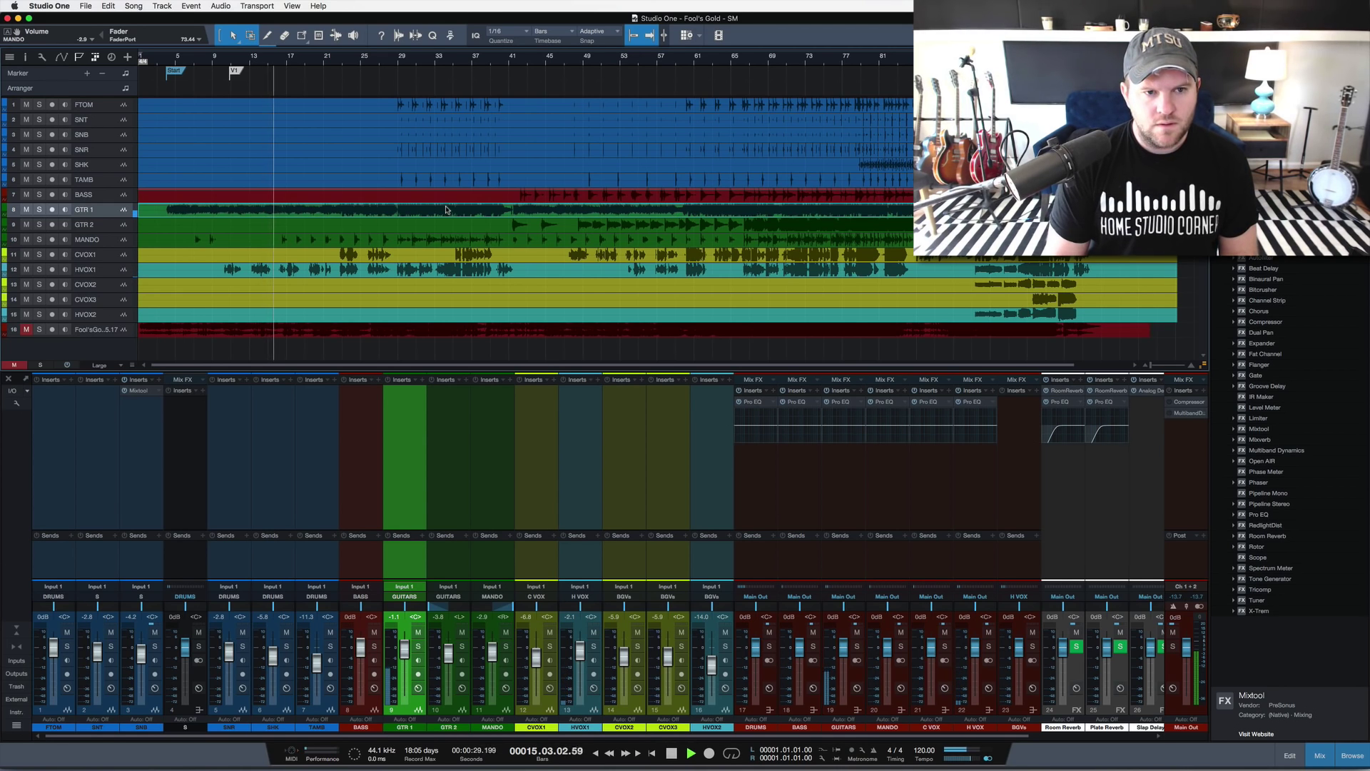
pyautogui.keyDown('alt'); pyautogui.click(407, 646); pyautogui.keyUp('alt')
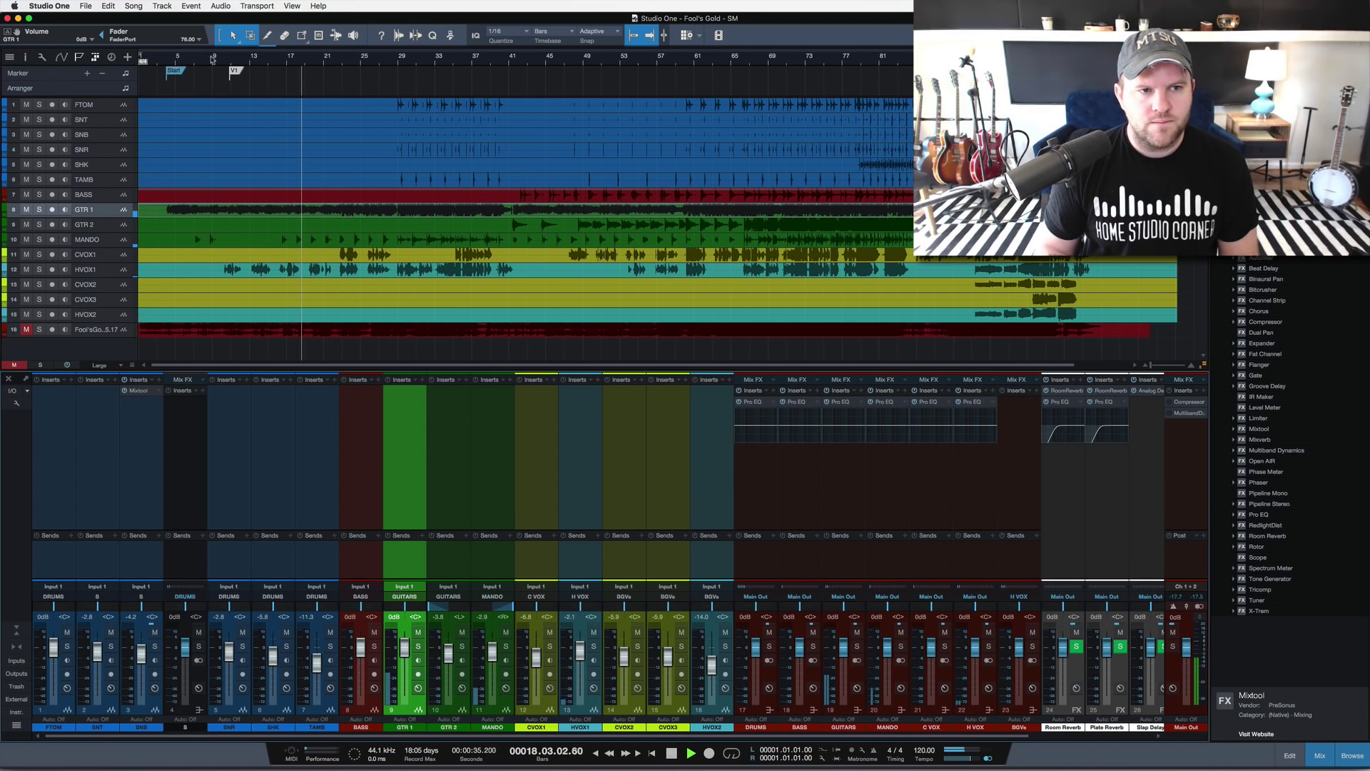
# Step: Fine-tune the V1 marker's position near the start of the first HVOX1 vocal phrase
pyautogui.moveTo(225, 62); pyautogui.dragTo(227, 121)
pyautogui.click(371, 69)
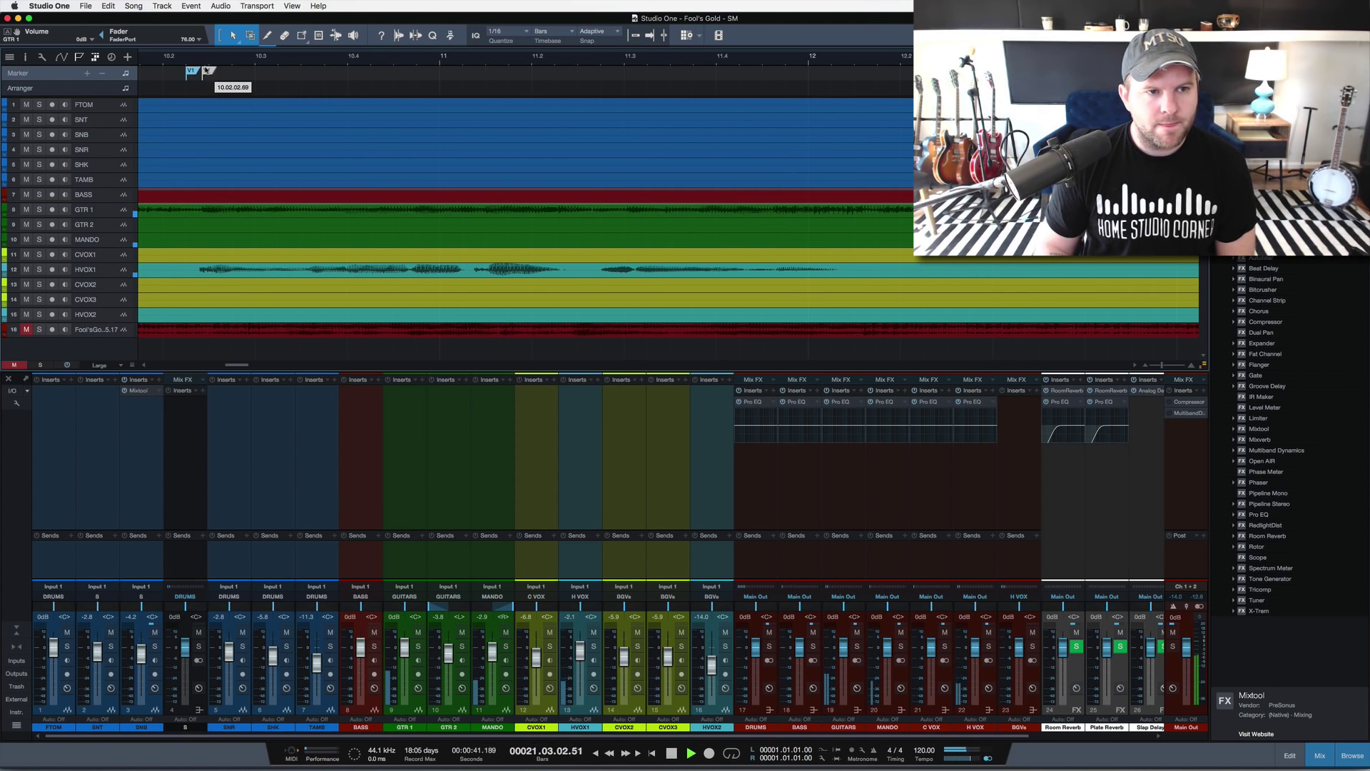
pyautogui.press('z')
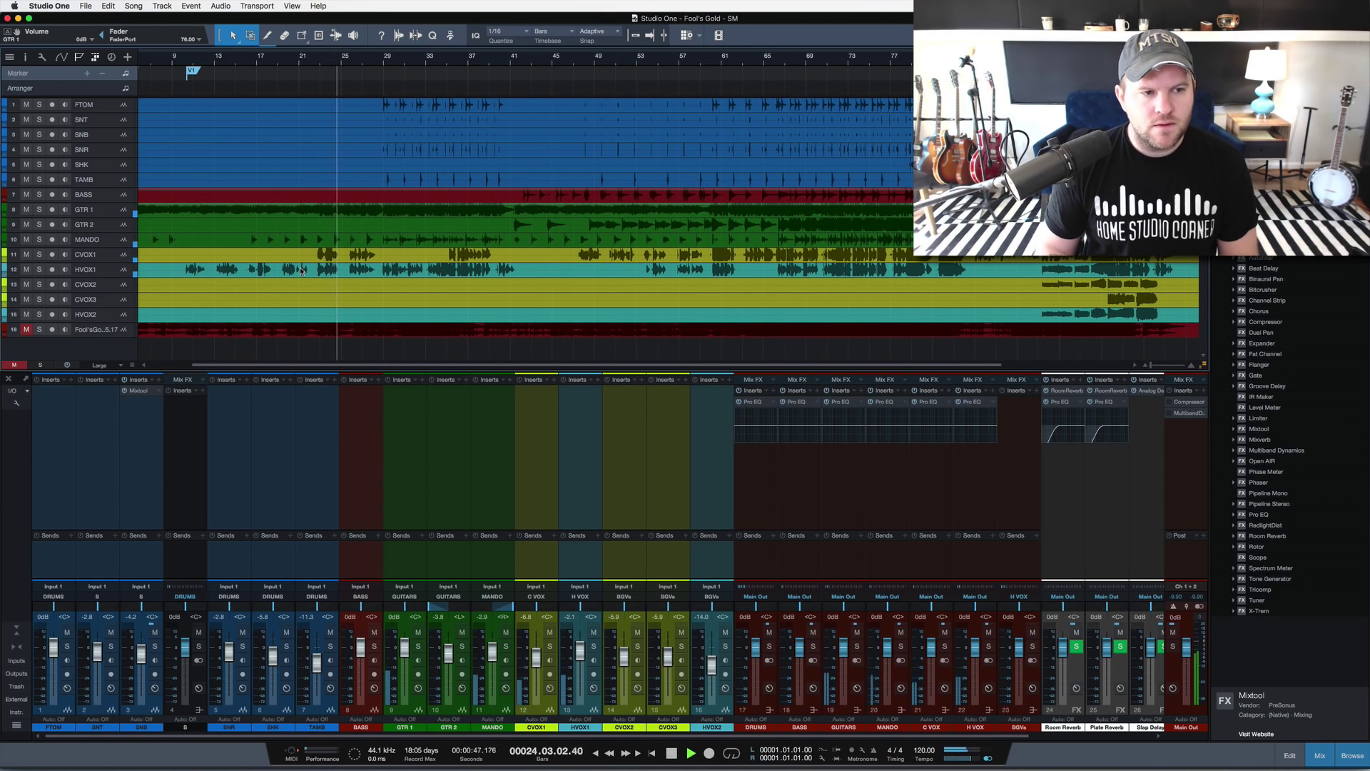
# Step: Rebalance the lead vocals during playback, with HVOX1 at about -2.2 dB and CVOX1 at about -3.5 dB
pyautogui.click(538, 559)
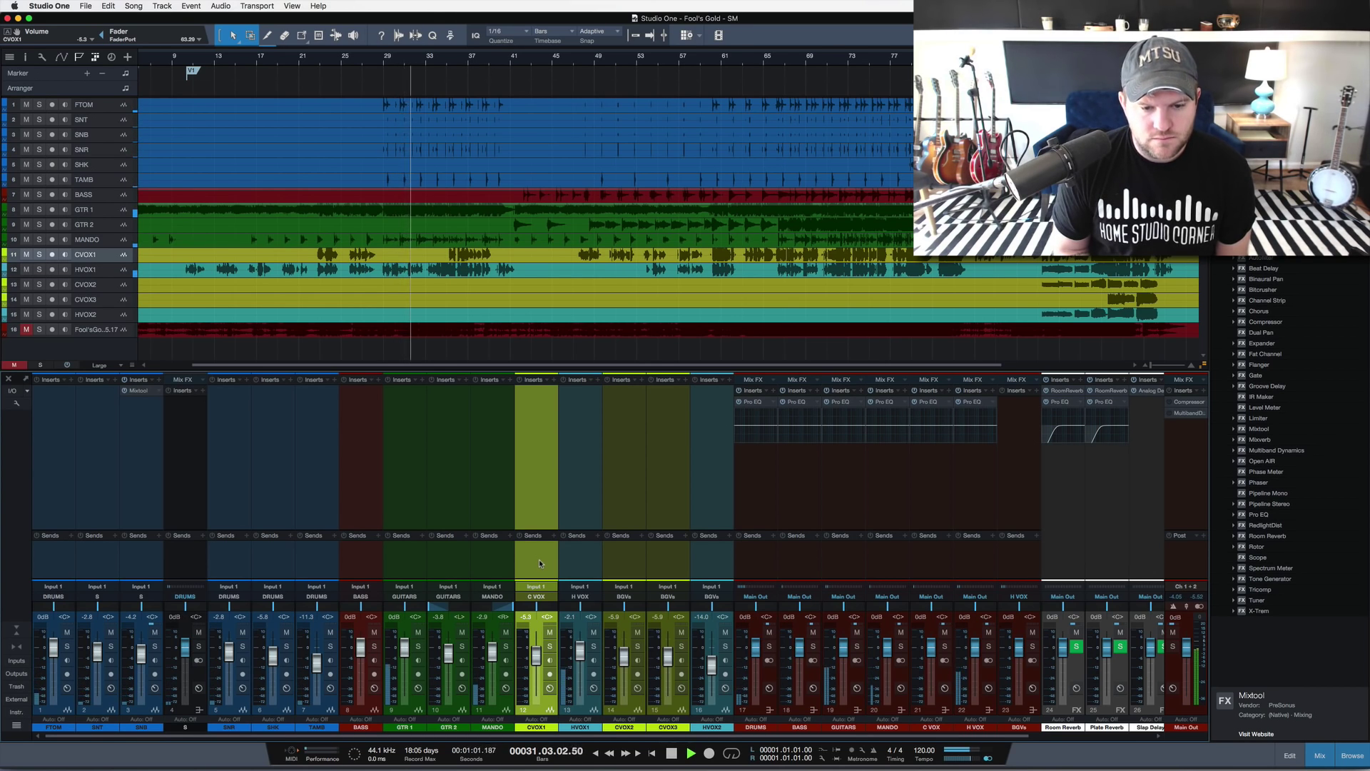
pyautogui.keyDown('alt'); pyautogui.click(580, 647); pyautogui.keyUp('alt')
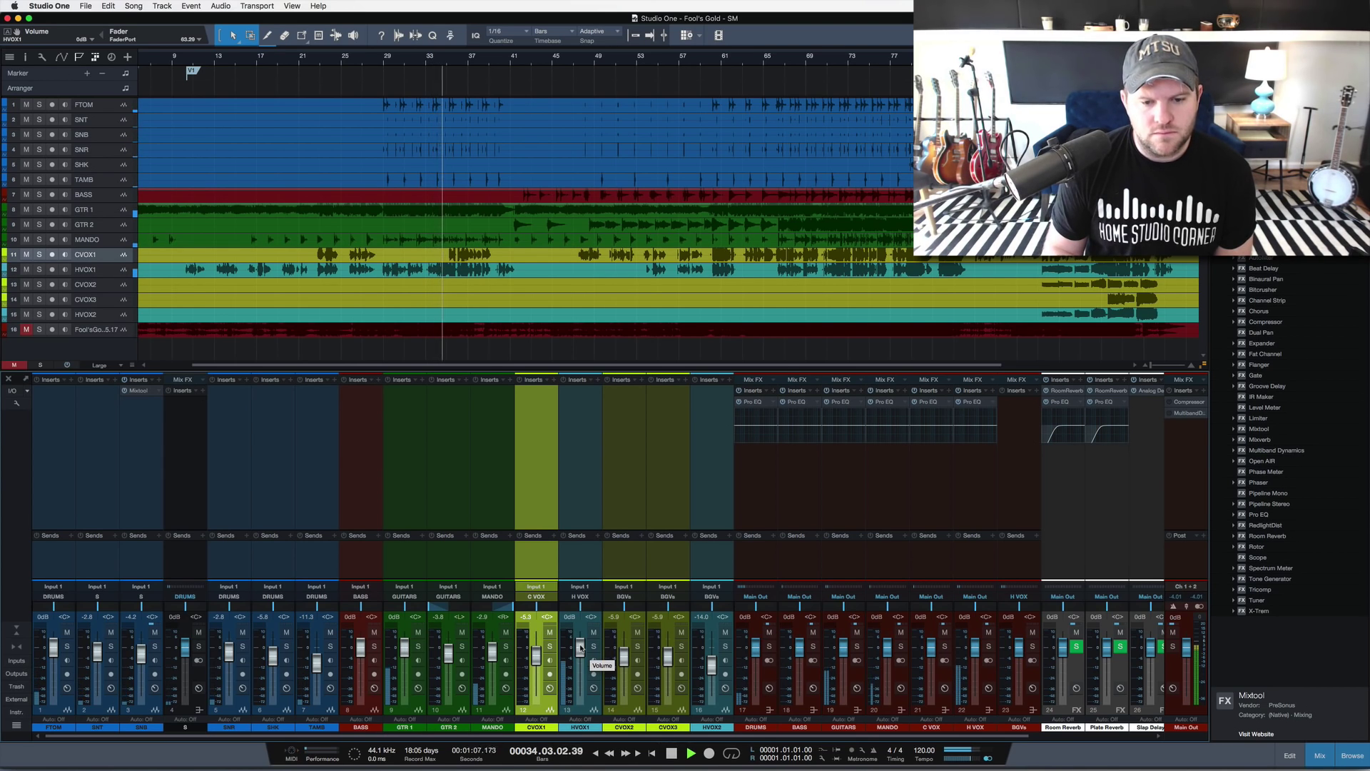
pyautogui.click(584, 548)
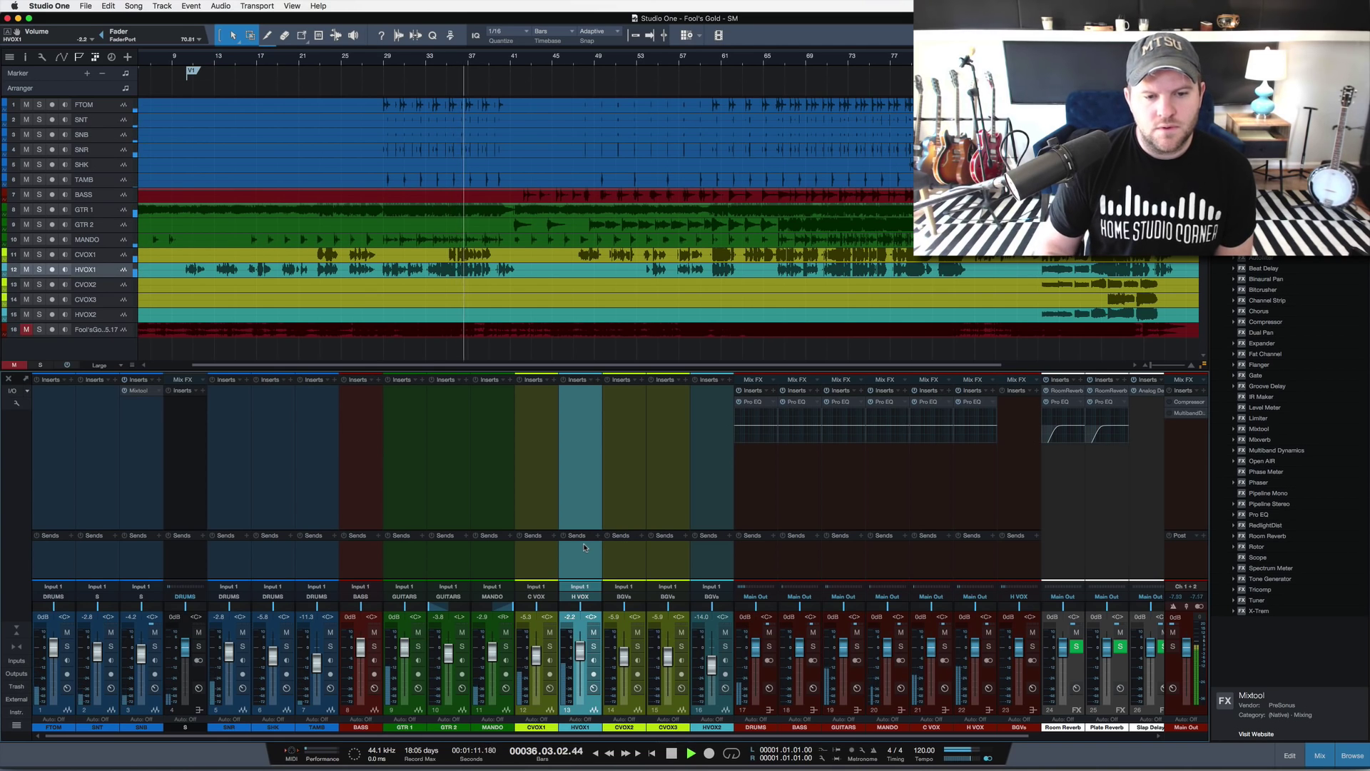
pyautogui.click(540, 554)
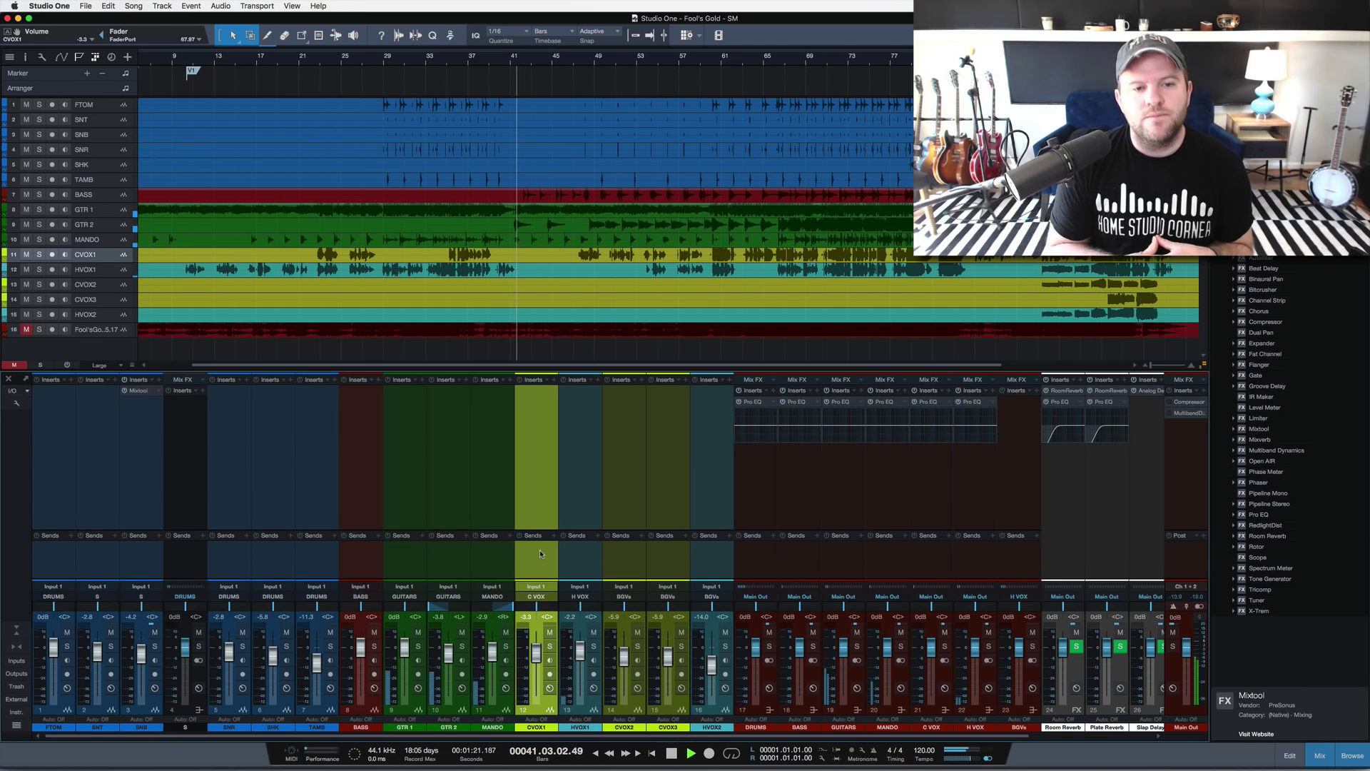
# Step: Raise GTR 2 to 0 dB and BASS to +1.0 dB
pyautogui.click(463, 574)
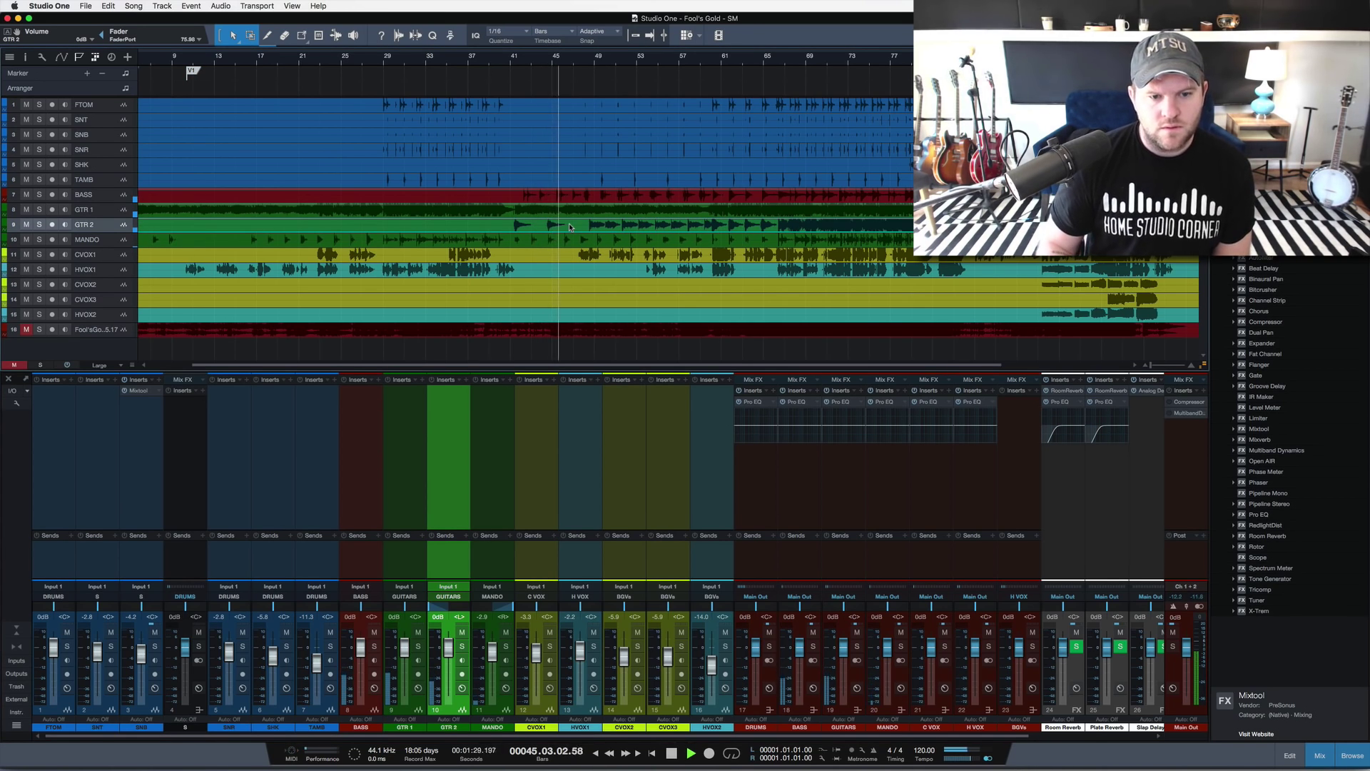
pyautogui.click(358, 566)
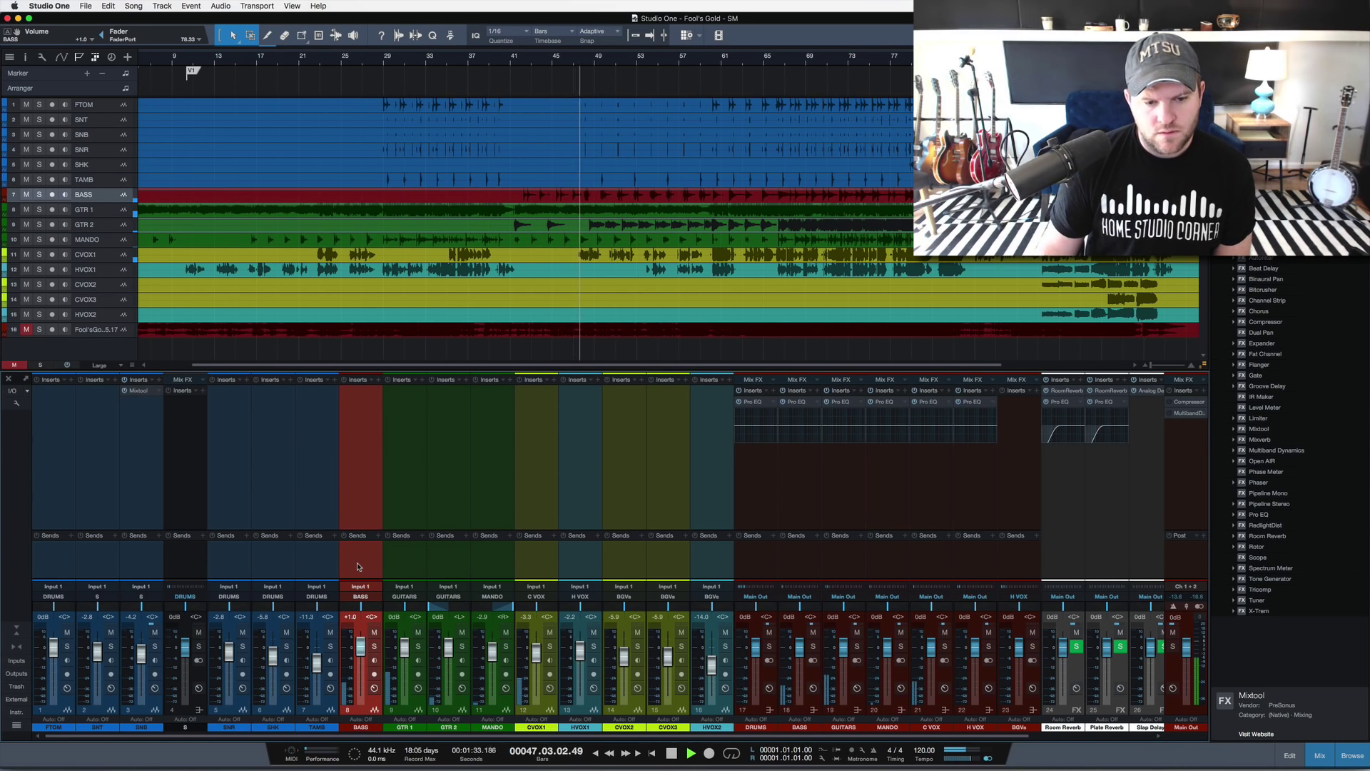
# Step: Duplicate the CVOX1 track without its events and rename the copy CVOX Harm
pyautogui.click(547, 567)
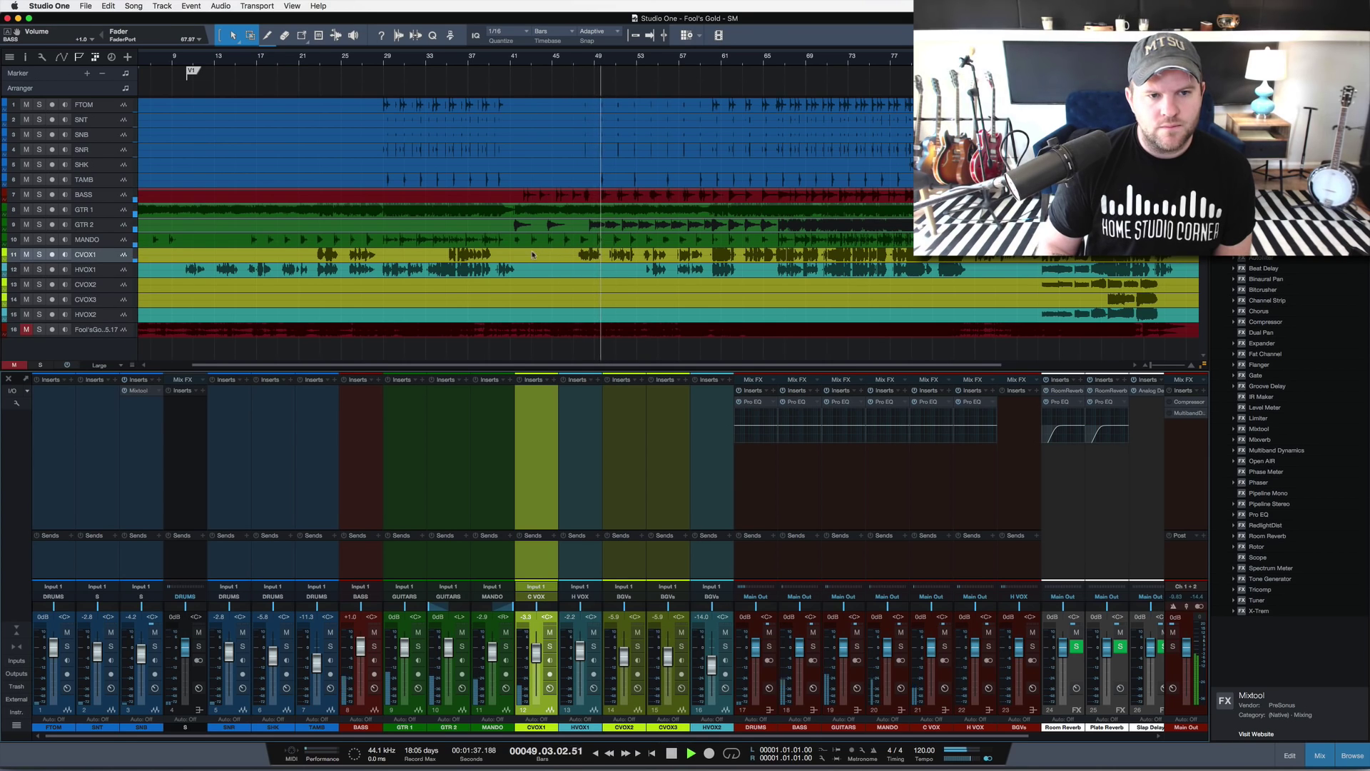
pyautogui.rightClick(106, 259)
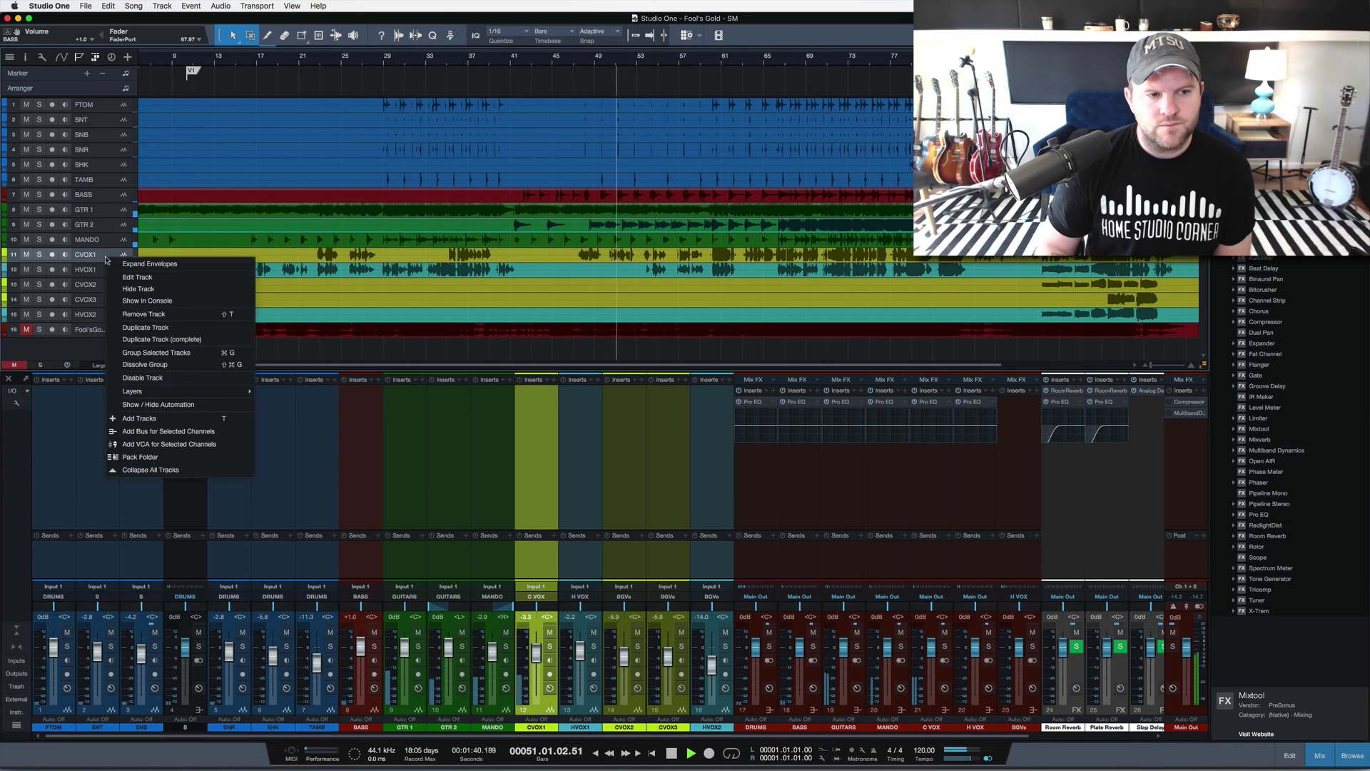
pyautogui.click(145, 327)
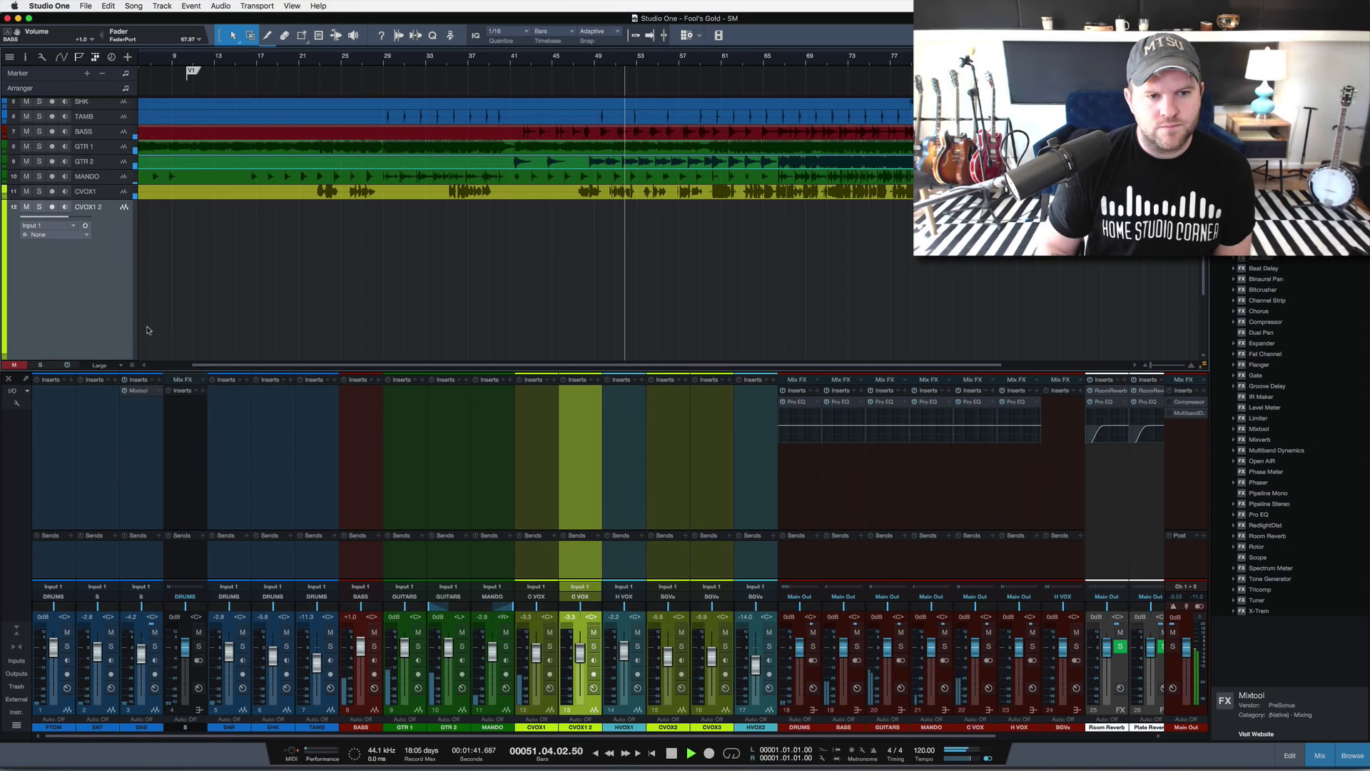
pyautogui.doubleClick(100, 207)
pyautogui.press('BackSpace')
pyautogui.press('BackSpace')
pyautogui.press('BackSpace')
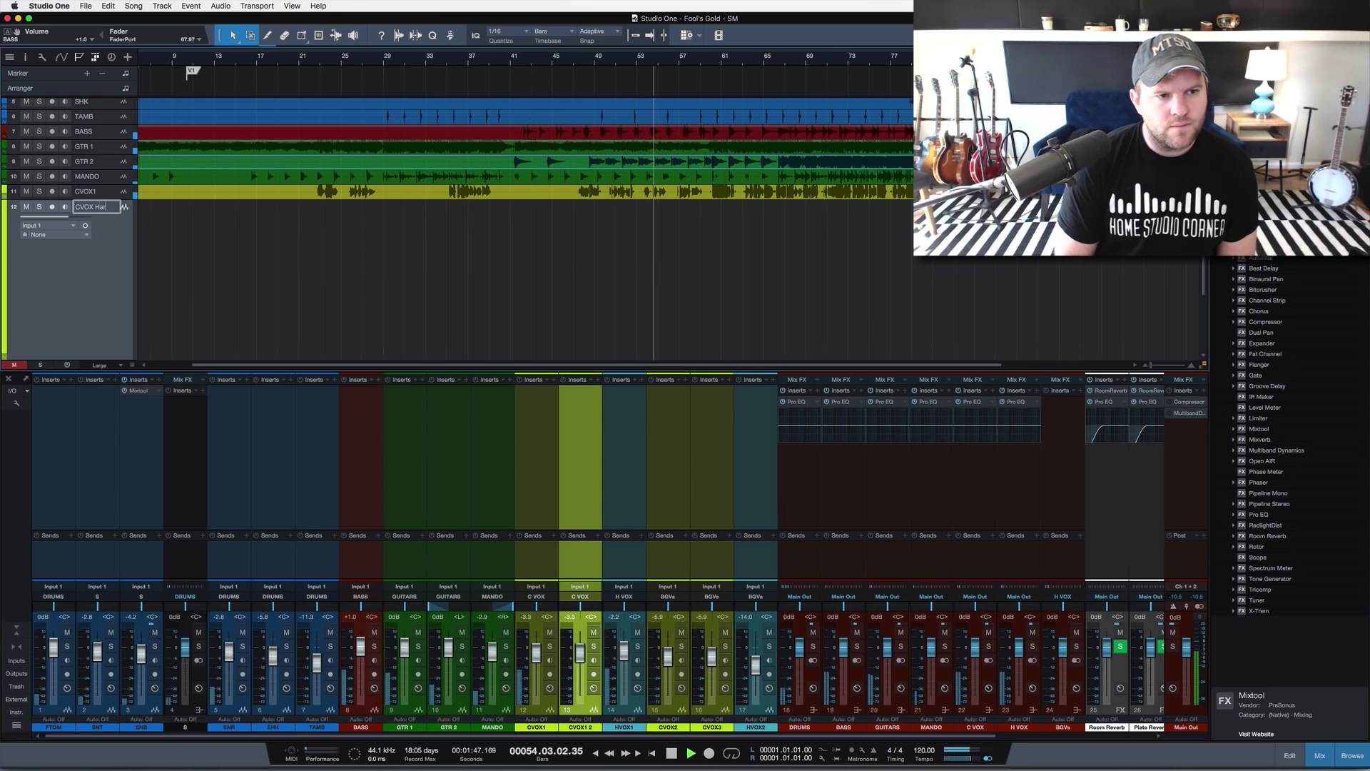
pyautogui.write('Harm')
pyautogui.press('Return')
# Step: Split the CVOX1 event just after bar 42 and move the earlier portion onto the CVOX Harm track
pyautogui.click(538, 190)
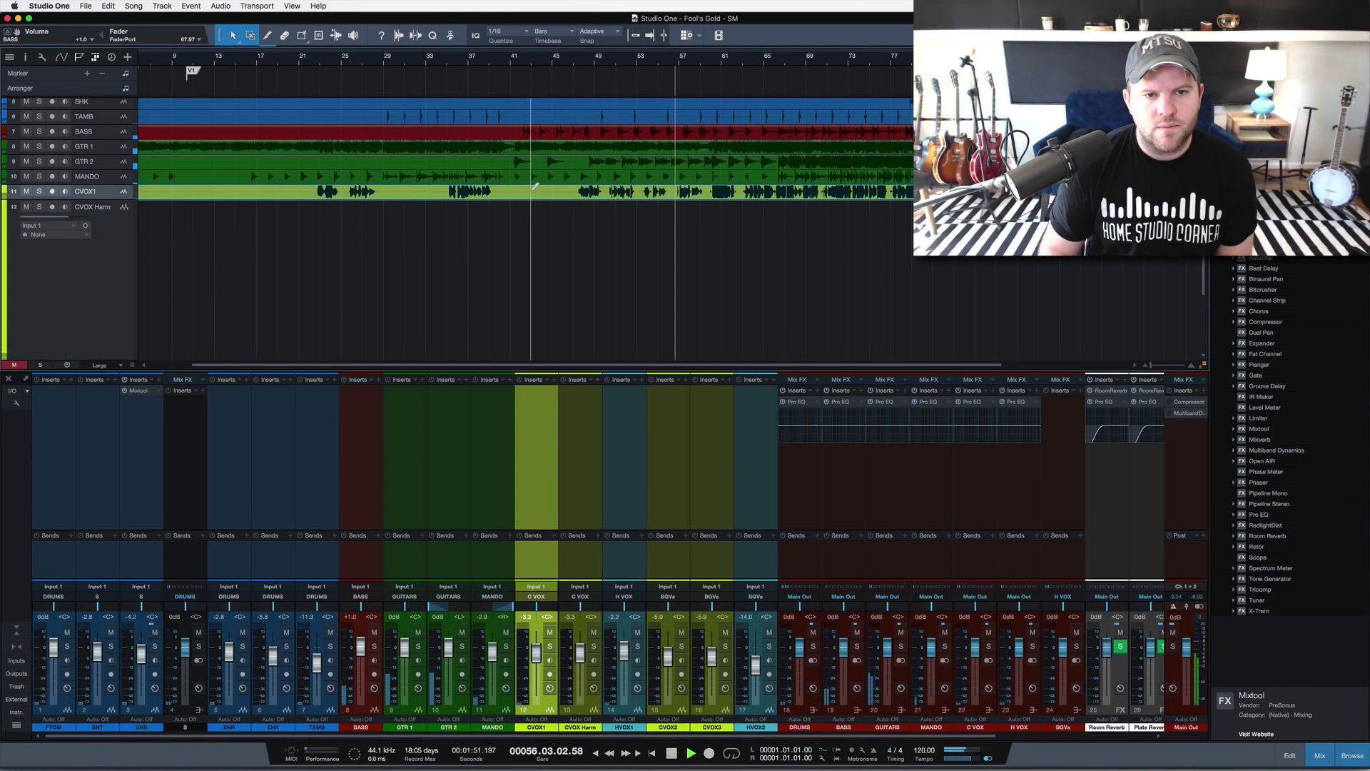
pyautogui.hotkey('alt', 'x')
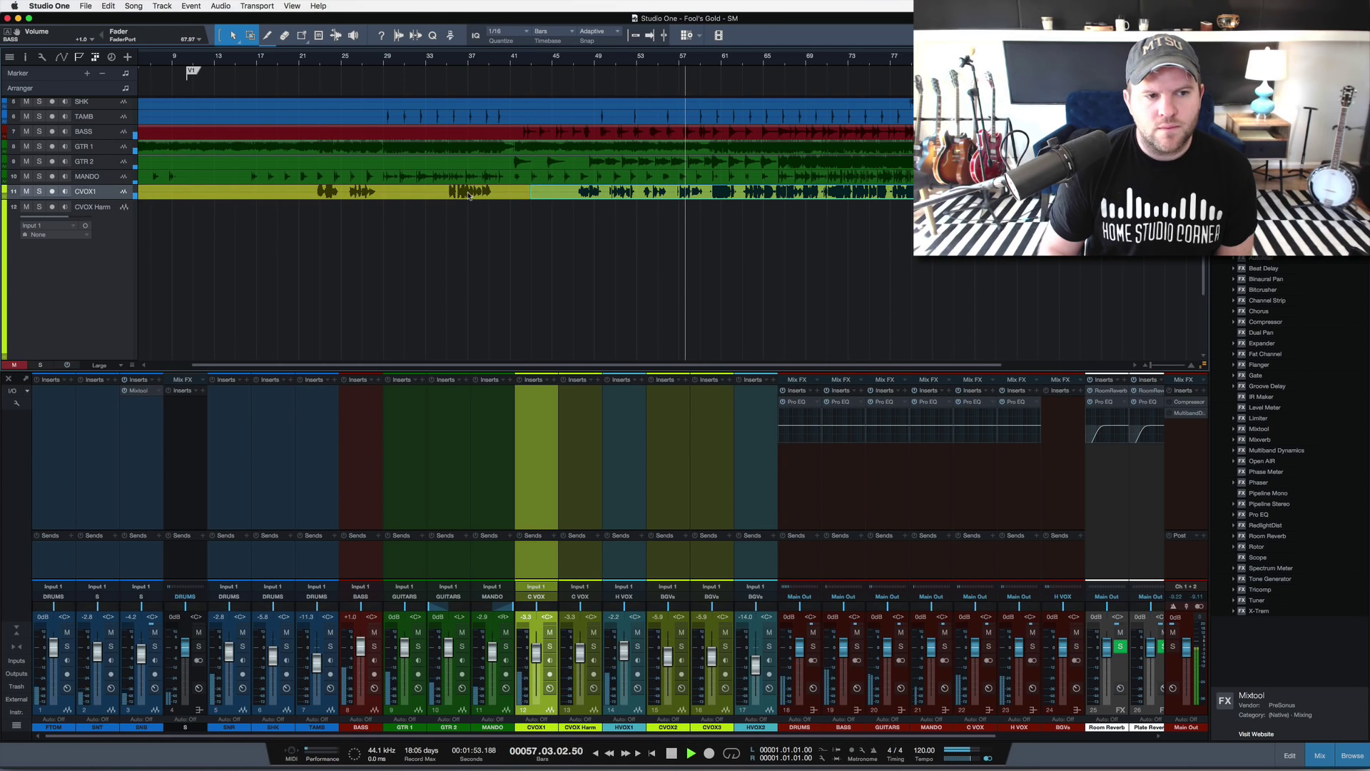
pyautogui.moveTo(482, 202); pyautogui.dragTo(485, 214)
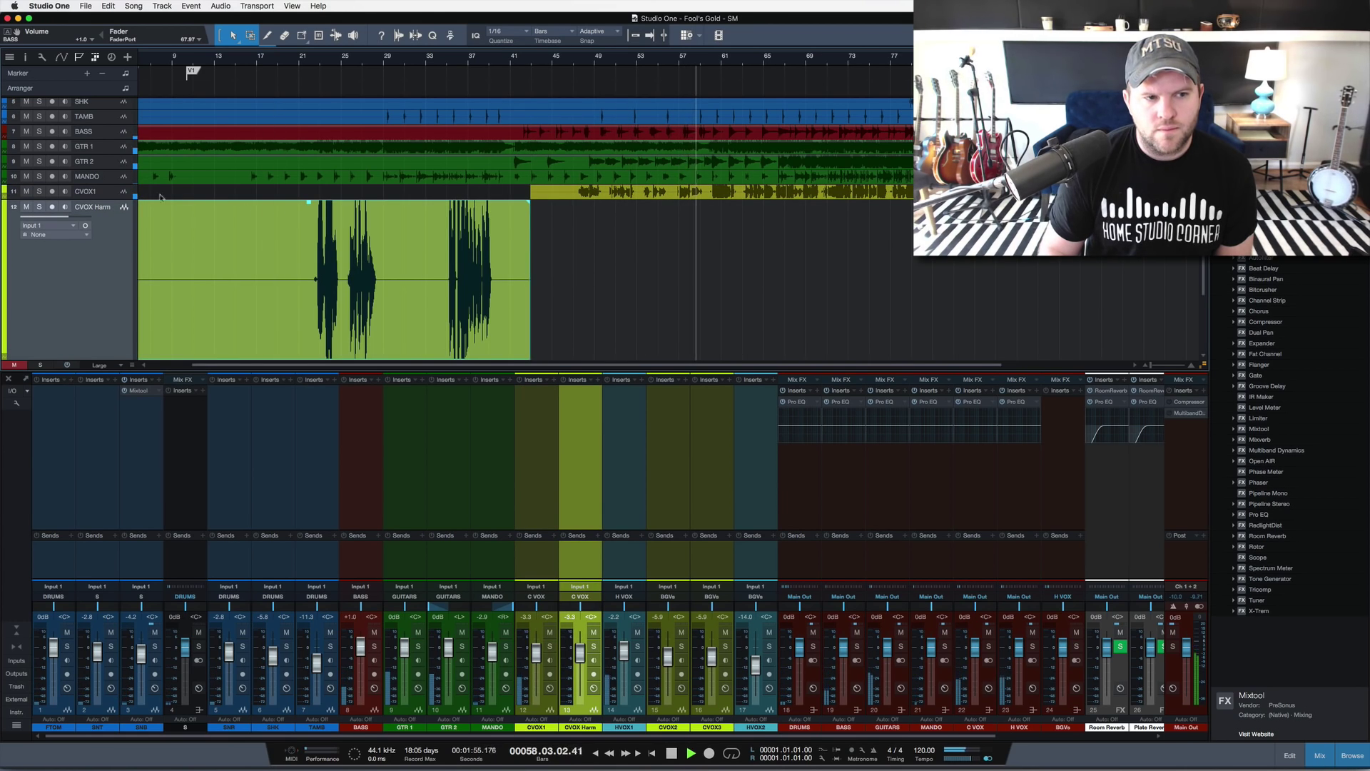
# Step: Raise the CVOX1 channel level to about -1.5 dB
pyautogui.click(533, 564)
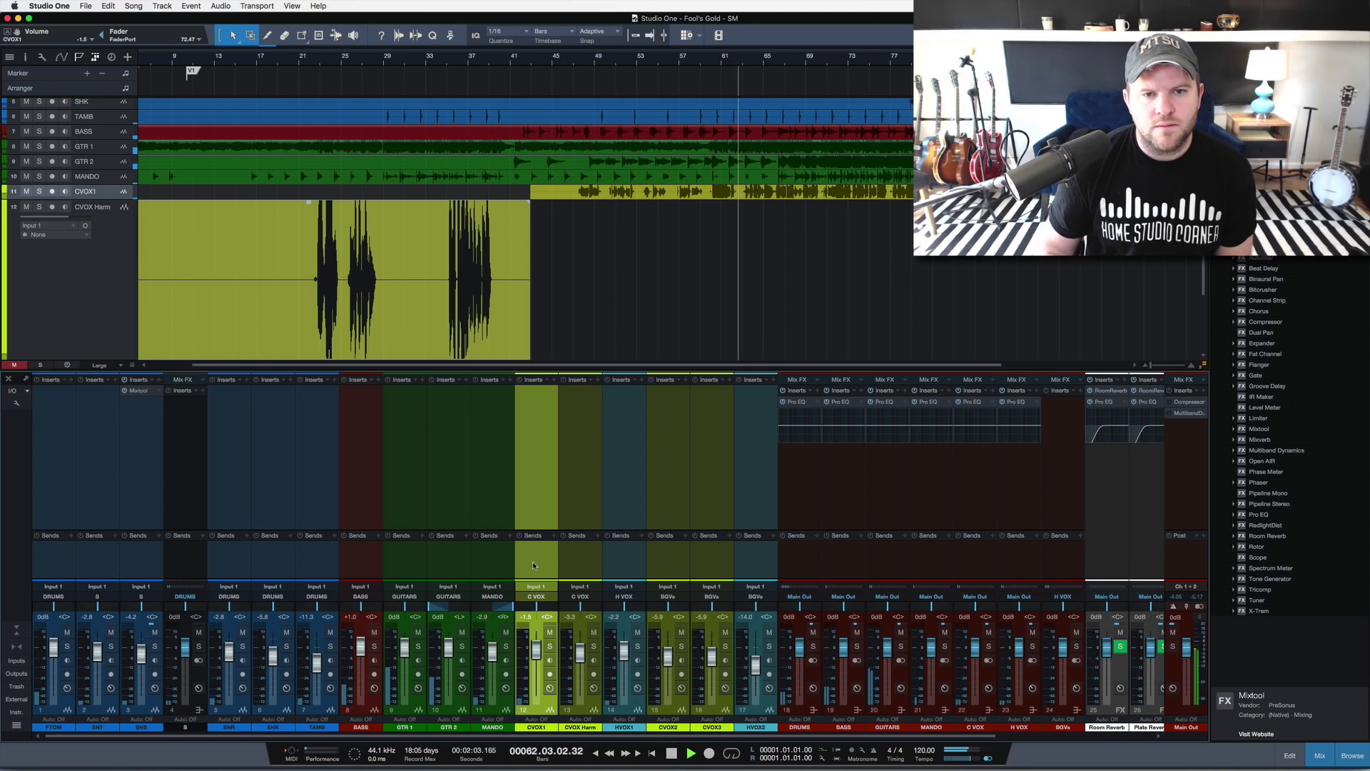
pyautogui.press('w')
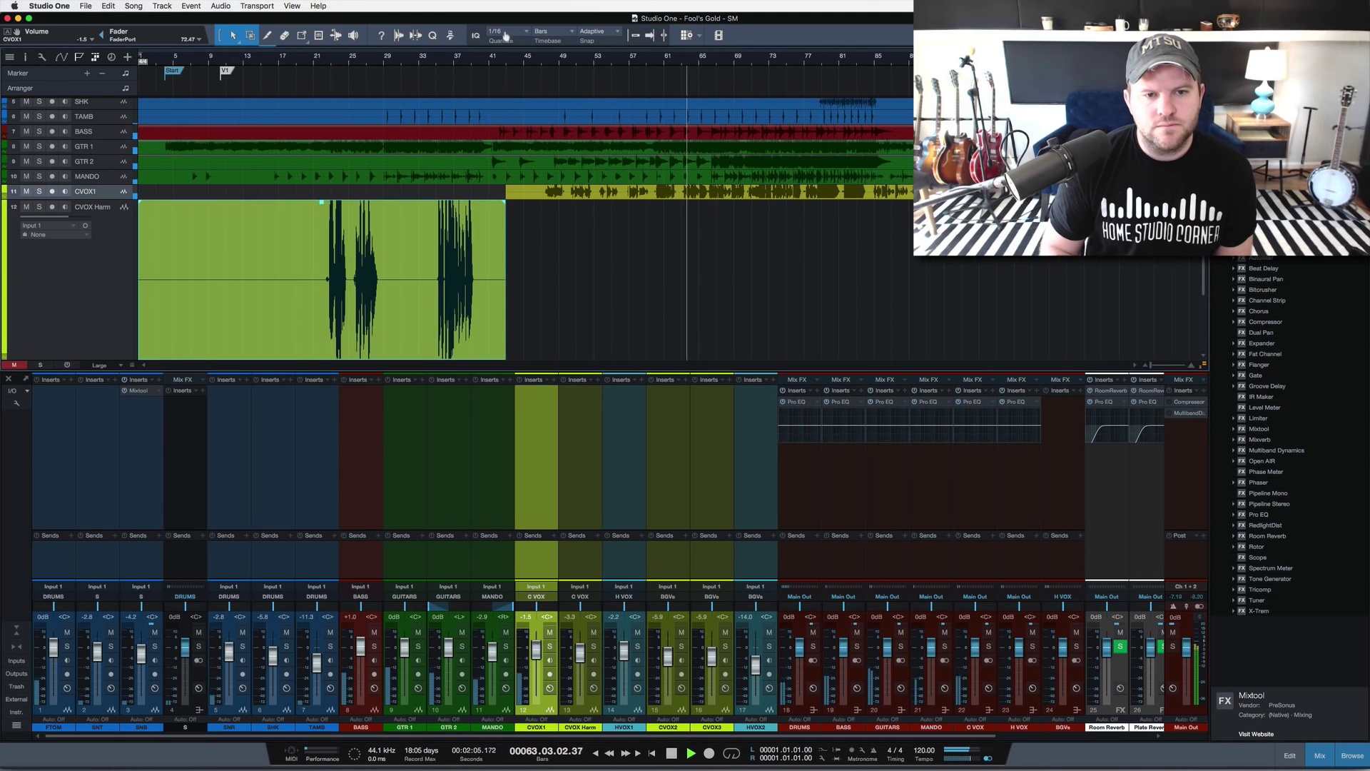
pyautogui.scroll(3, 540, 187)
pyautogui.scroll(-3, 540, 187)
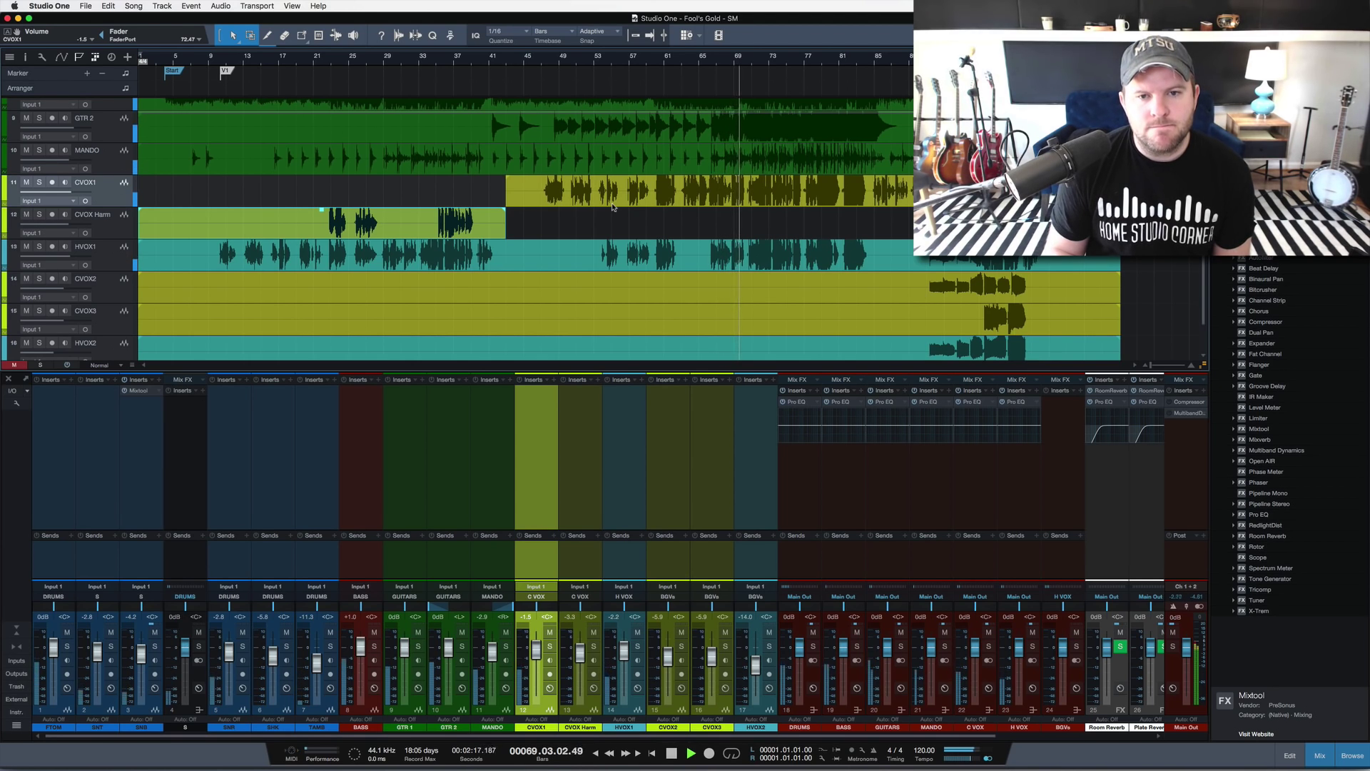
pyautogui.click(663, 265)
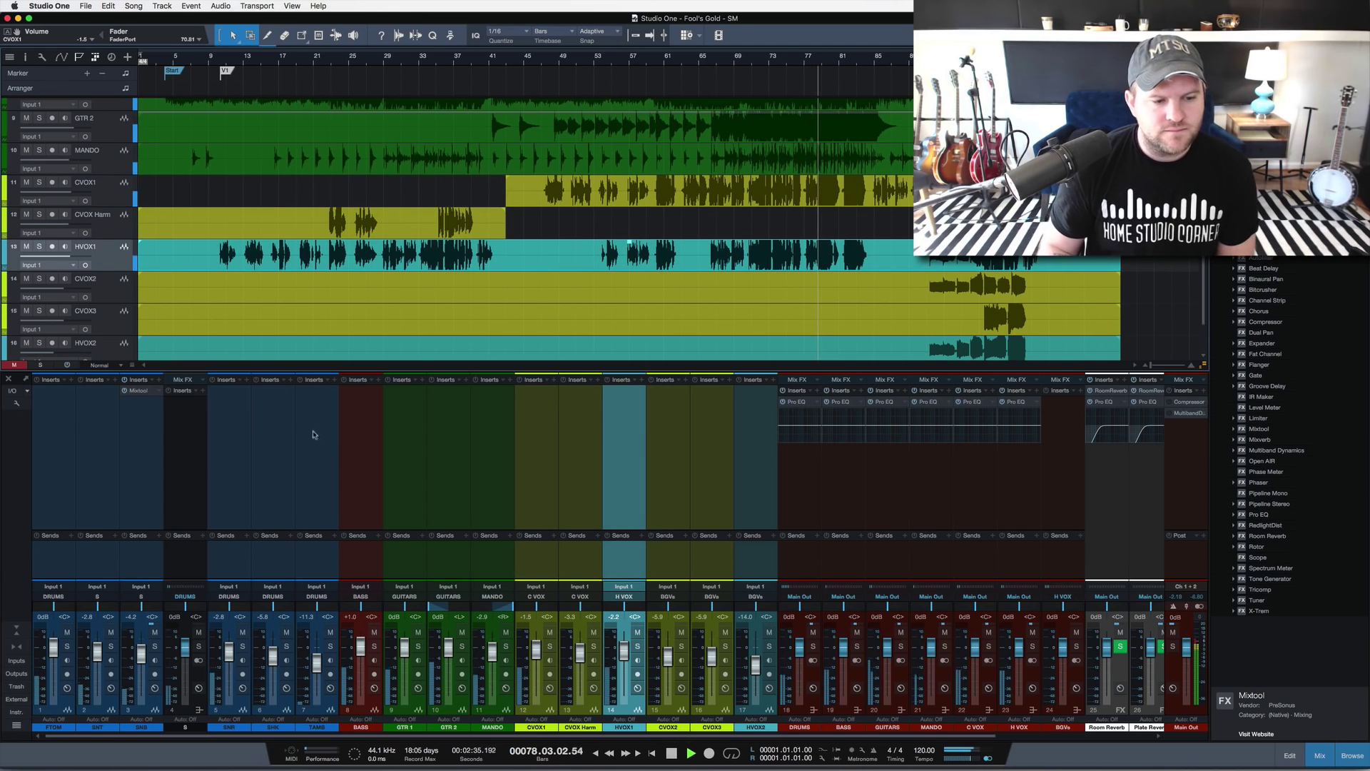
# Step: Rename the SNR track SNR 2 and set its channel level to -5.4 dB
pyautogui.click(243, 703)
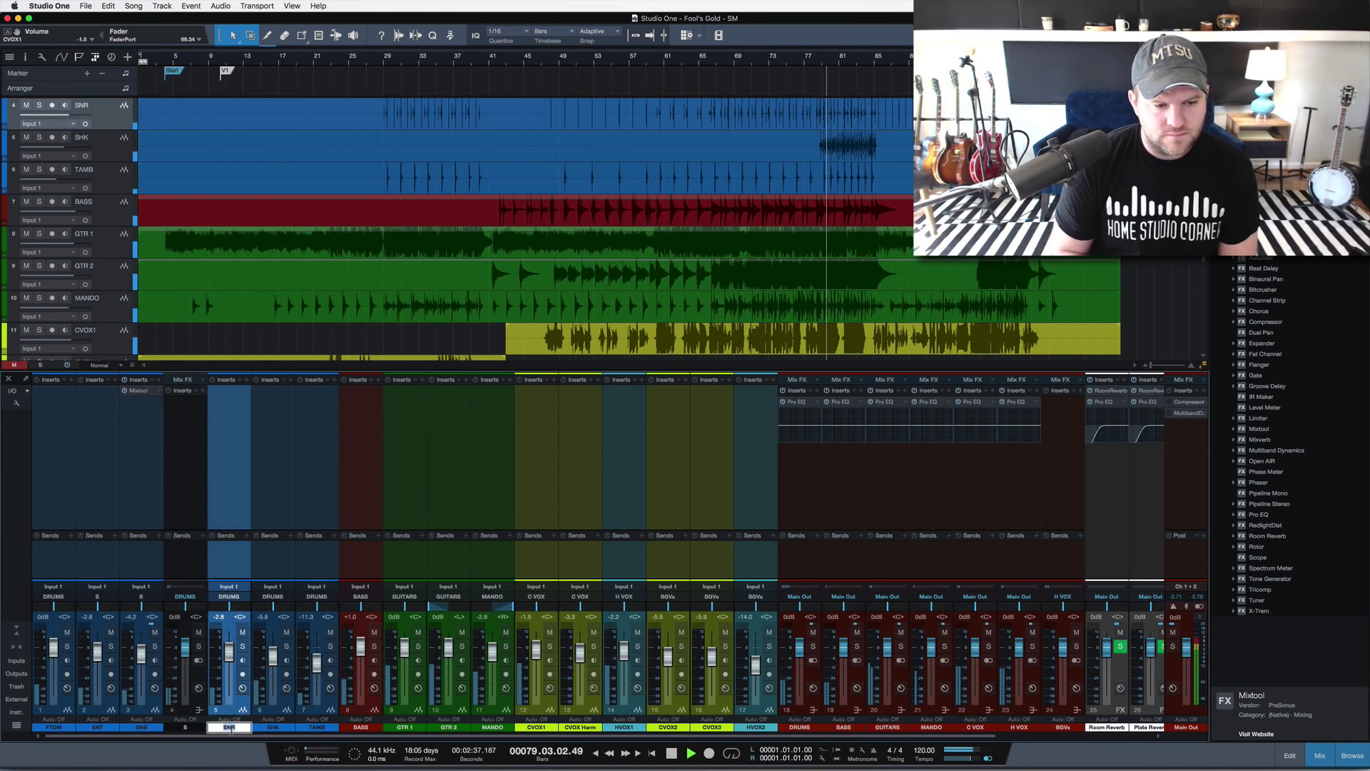
pyautogui.press('Return')
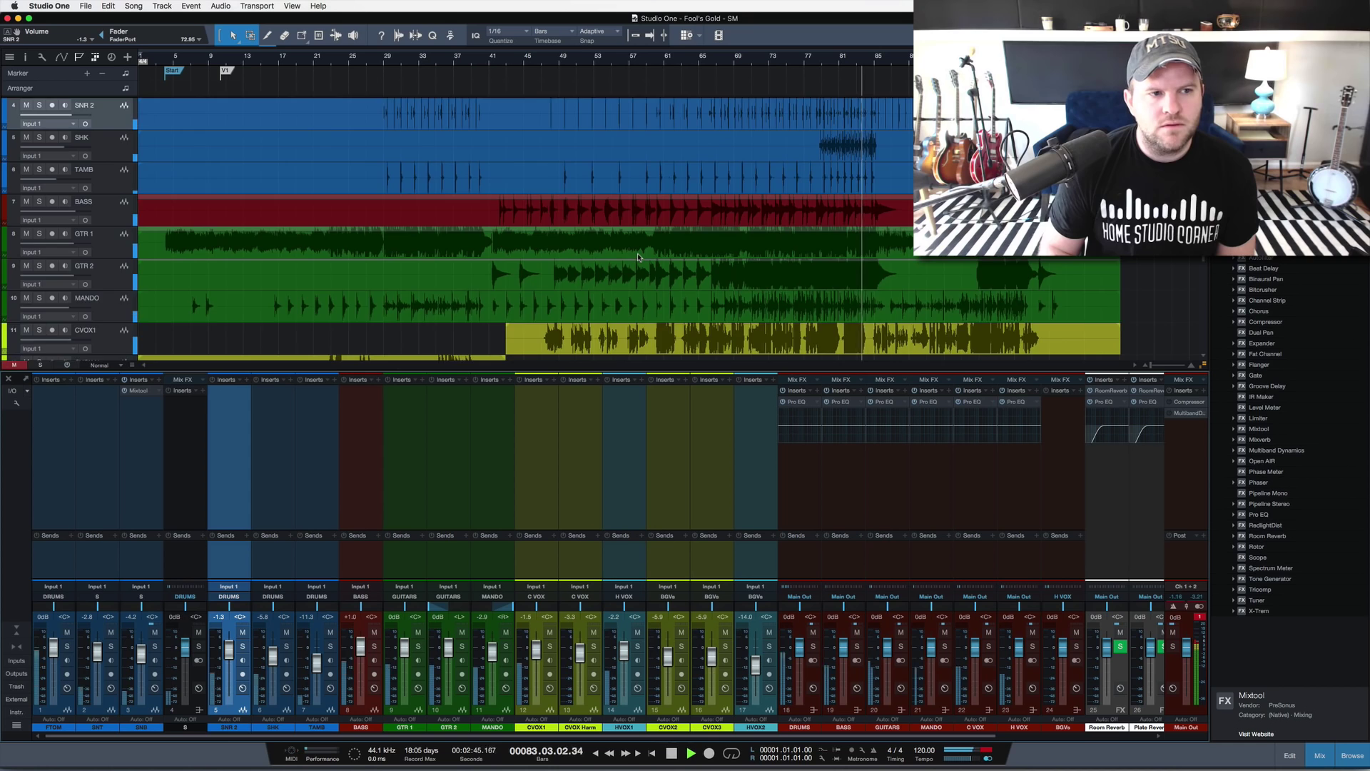
pyautogui.scroll(3, 636, 253)
pyautogui.scroll(-2, 640, 248)
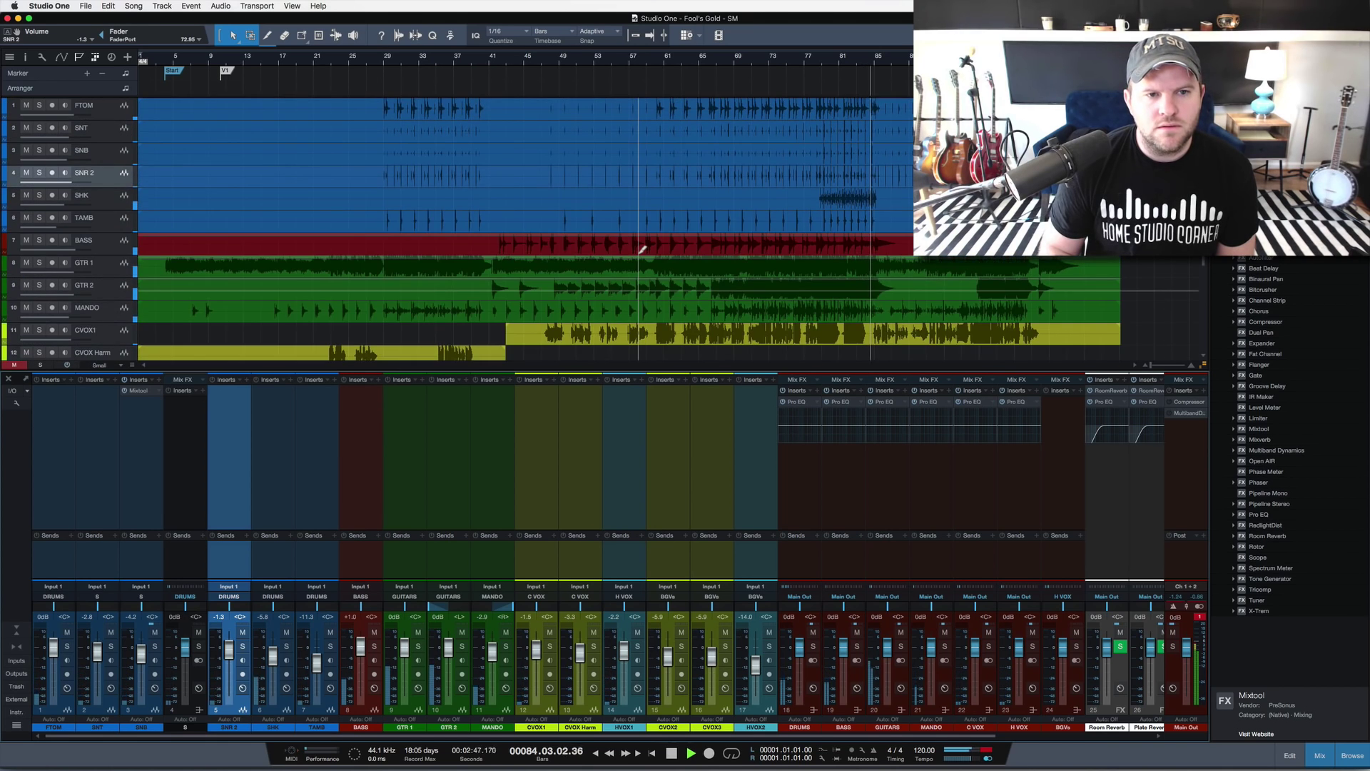
pyautogui.scroll(-2, 642, 246)
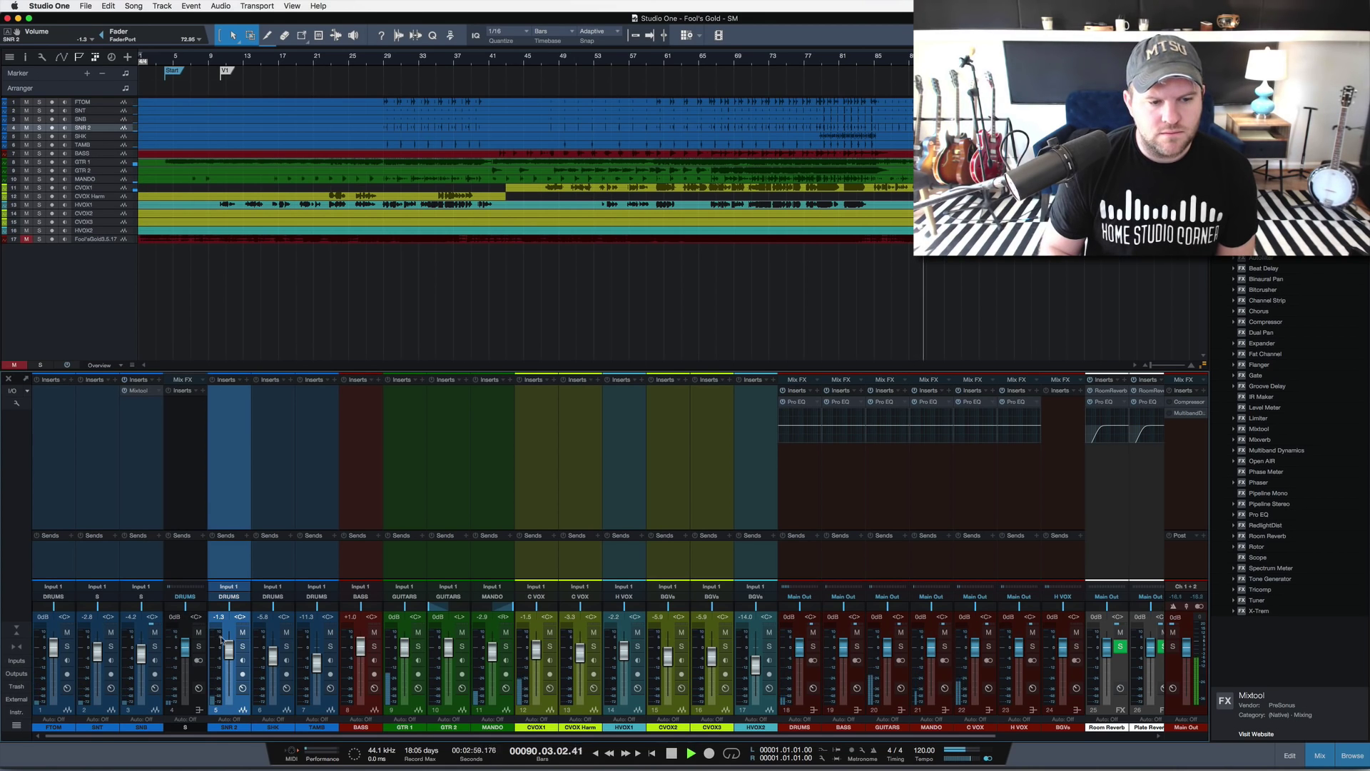
pyautogui.moveTo(229, 646); pyautogui.dragTo(230, 653)
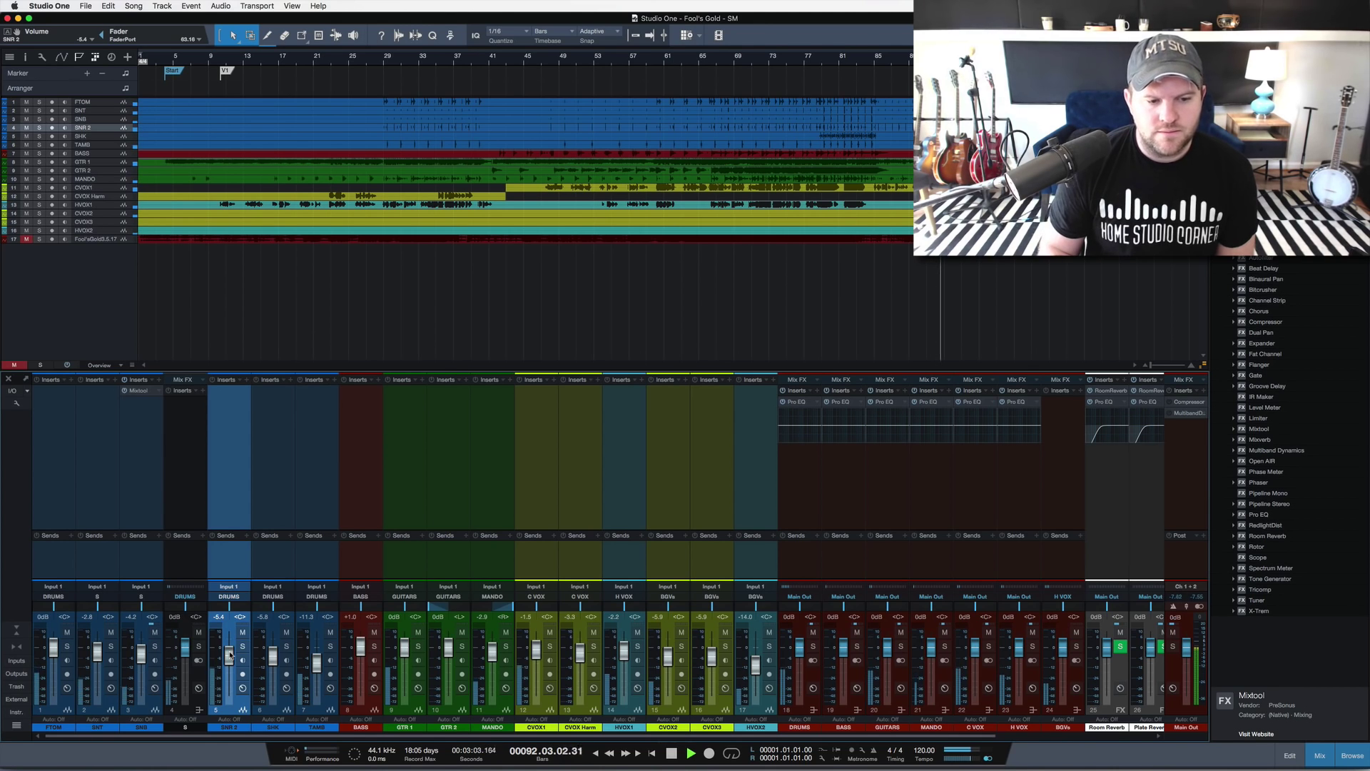
pyautogui.click(323, 569)
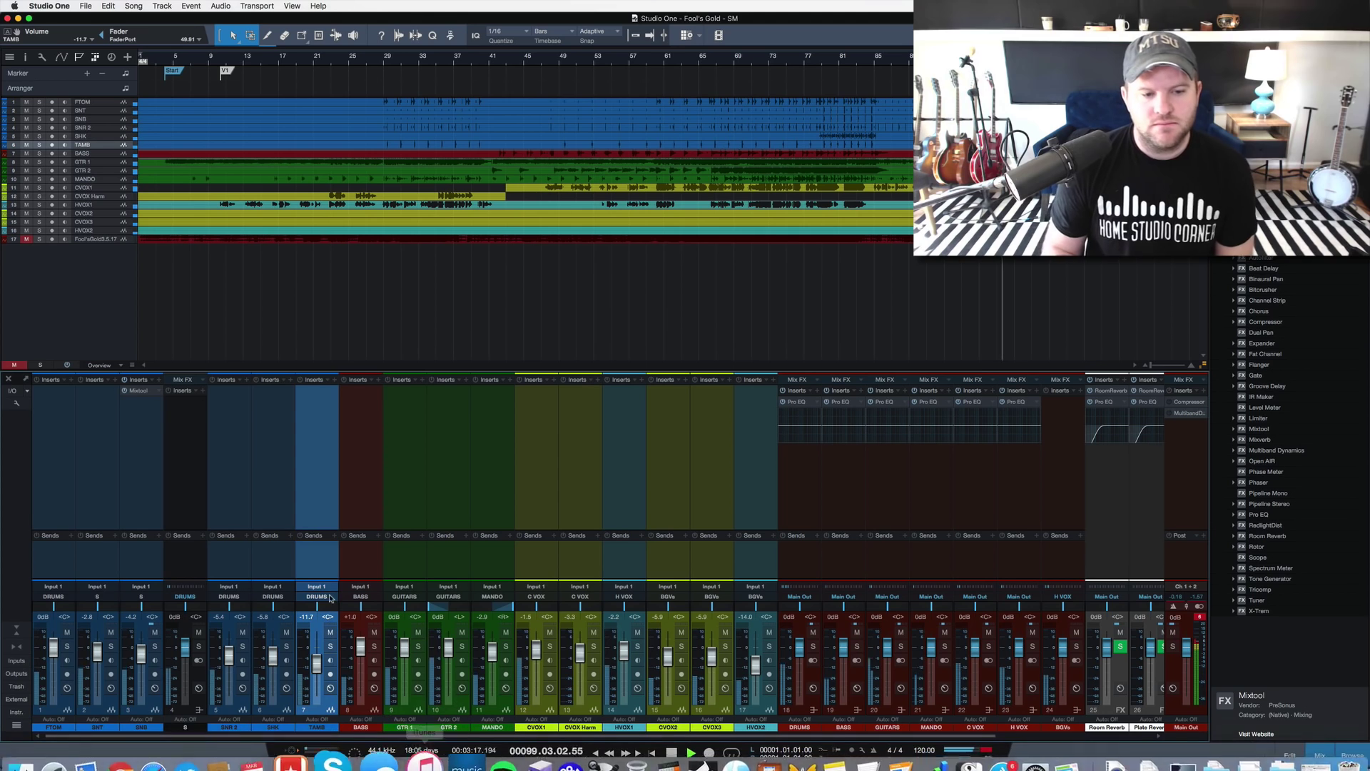
pyautogui.click(72, 563)
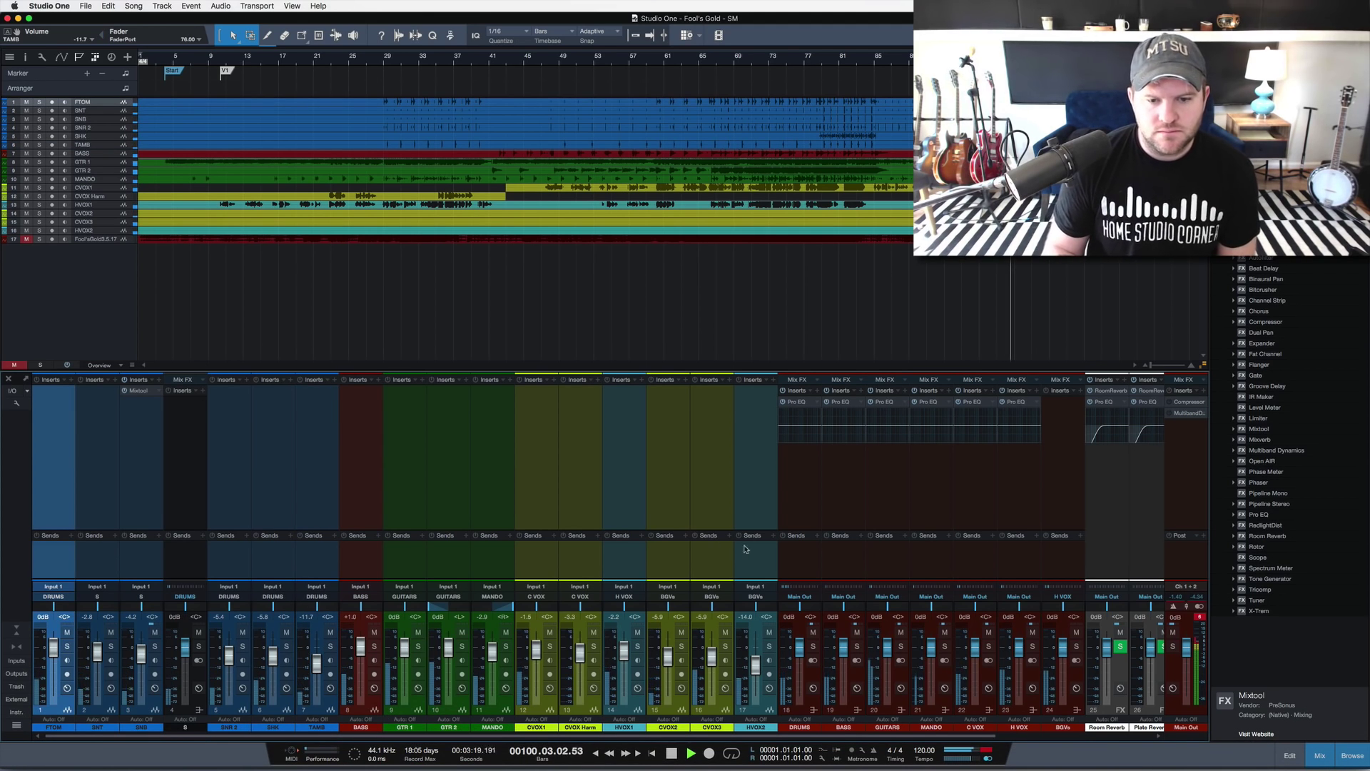
pyautogui.click(184, 574)
pyautogui.click(184, 577)
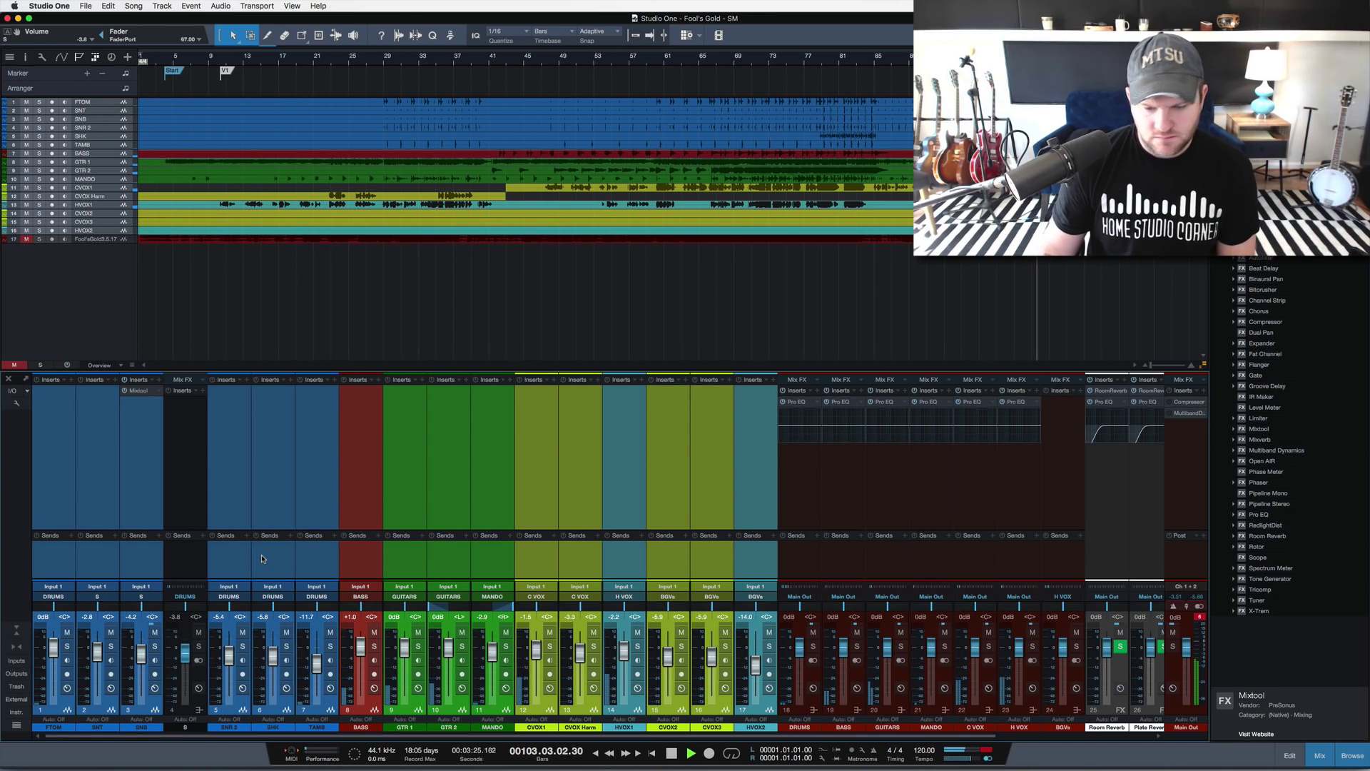
# Step: Lower all track channels from FTOM to HVOX2 together by about 3.6 dB, leaving out the snare bus, and stop playback
pyautogui.click(226, 560)
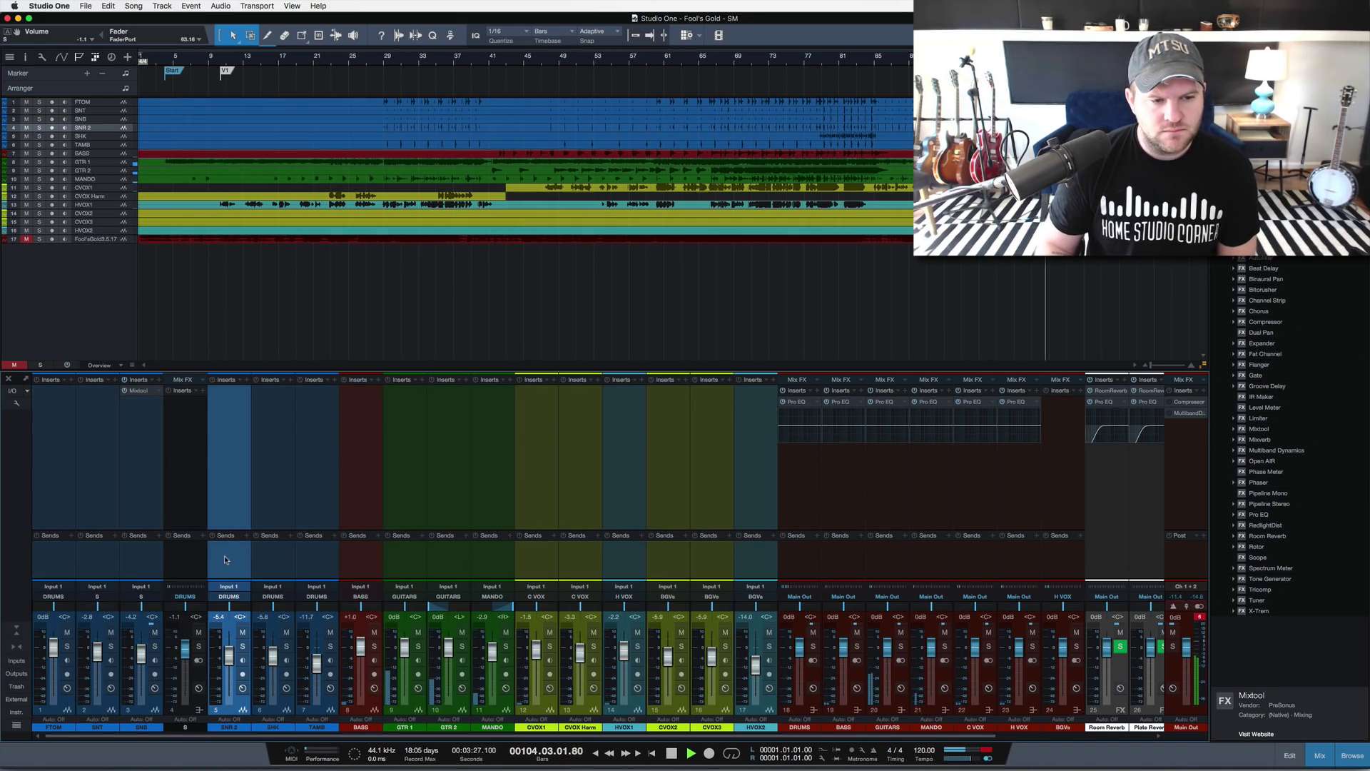
pyautogui.click(736, 555)
pyautogui.keyDown('shift'); pyautogui.click(231, 560); pyautogui.keyUp('shift')
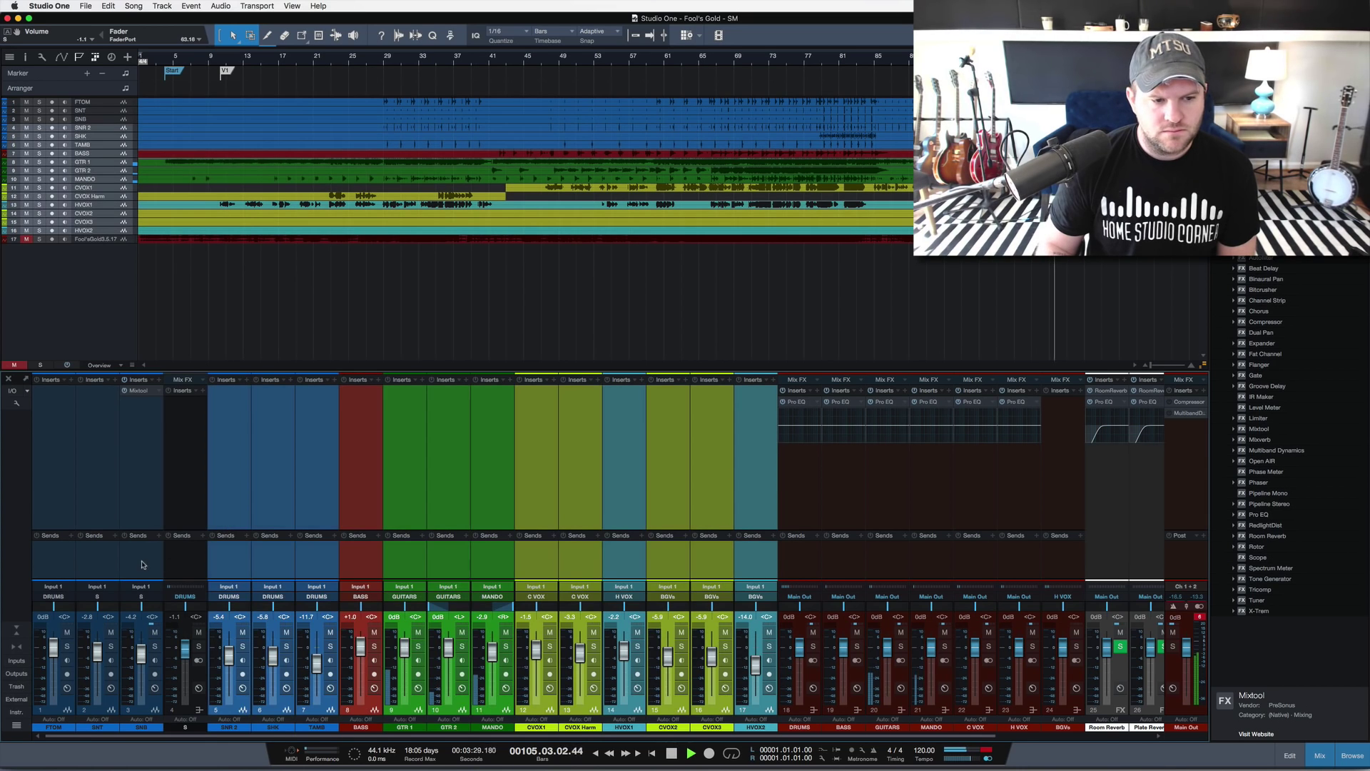
pyautogui.keyDown('shift'); pyautogui.click(142, 563); pyautogui.keyUp('shift')
pyautogui.keyDown('shift'); pyautogui.click(97, 565); pyautogui.keyUp('shift')
pyautogui.keyDown('shift'); pyautogui.click(62, 568); pyautogui.keyUp('shift')
pyautogui.moveTo(53, 645); pyautogui.dragTo(54, 652)
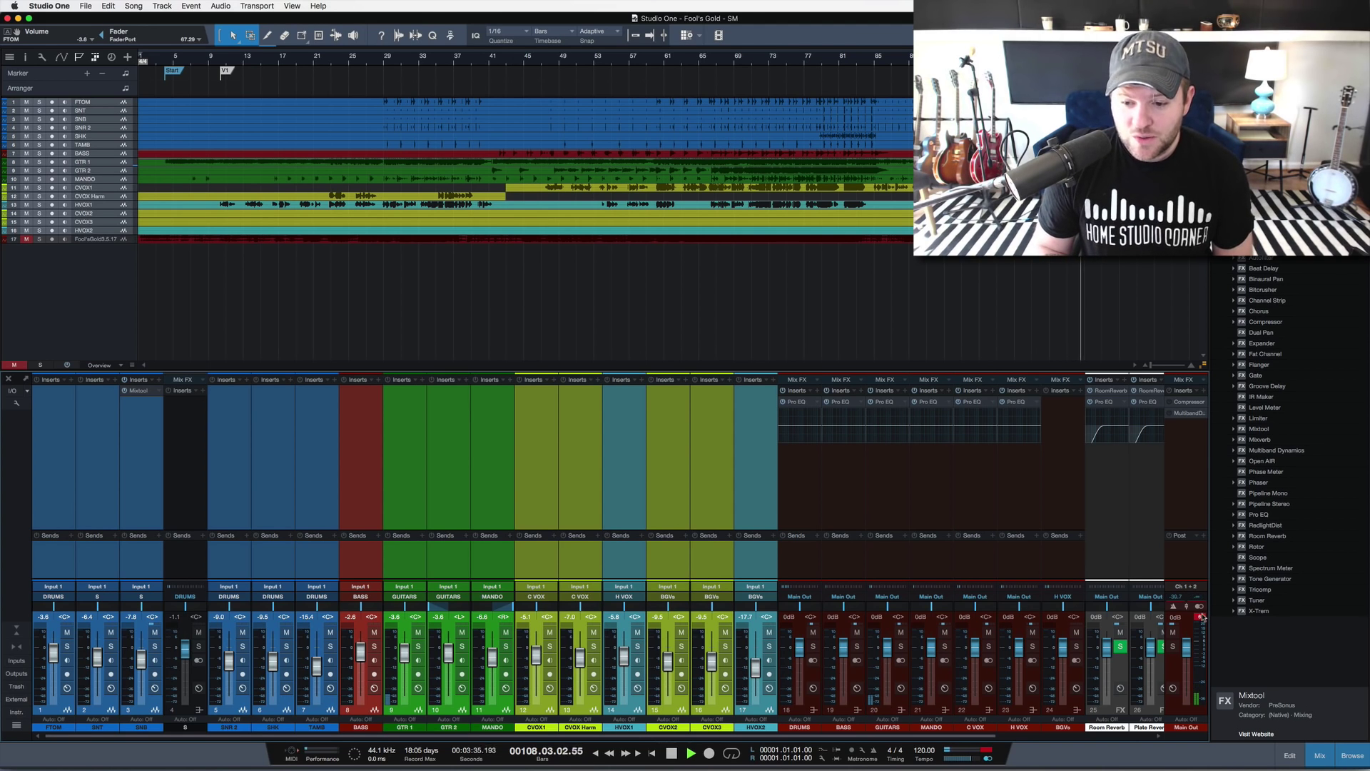
pyautogui.press('space')
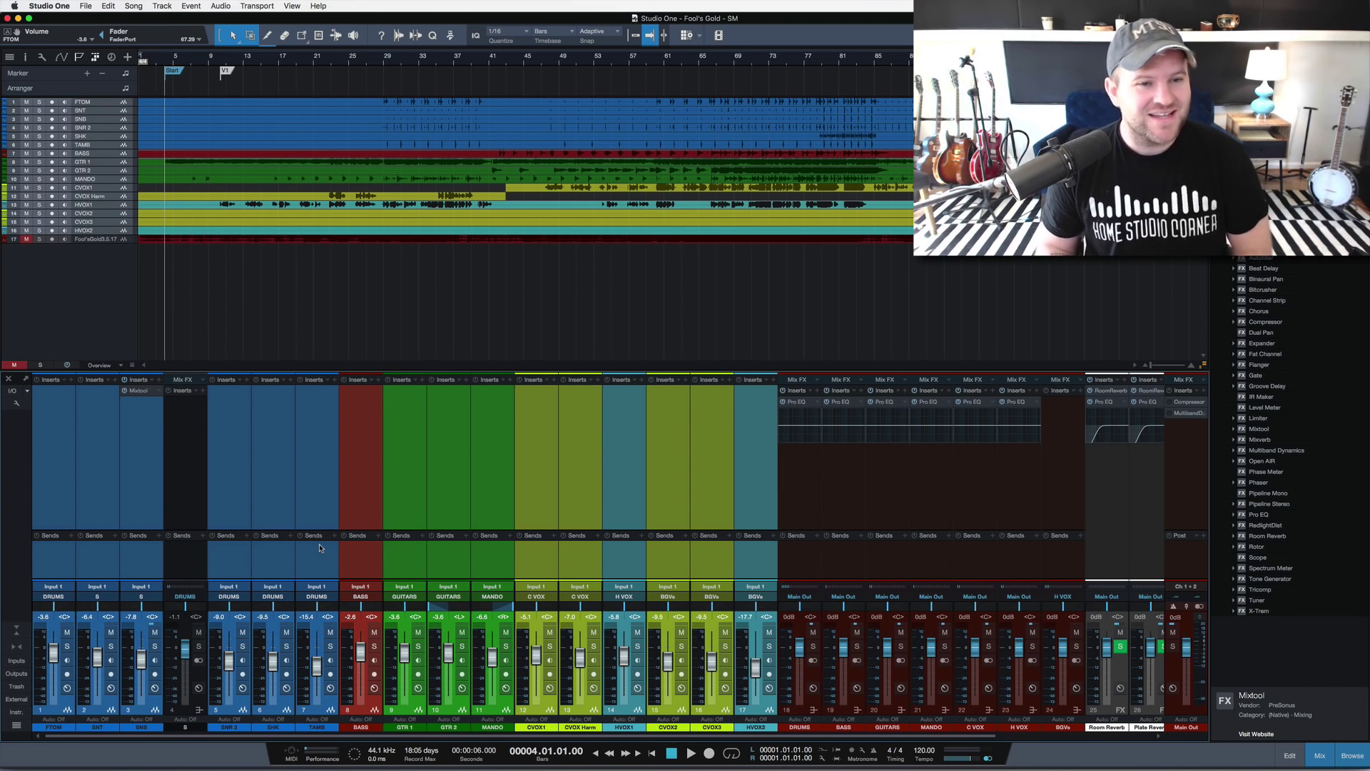
# Step: Examine the floor tom and snare track waveforms around bar 29 and compare how their hits line up
pyautogui.scroll(-3, 319, 227)
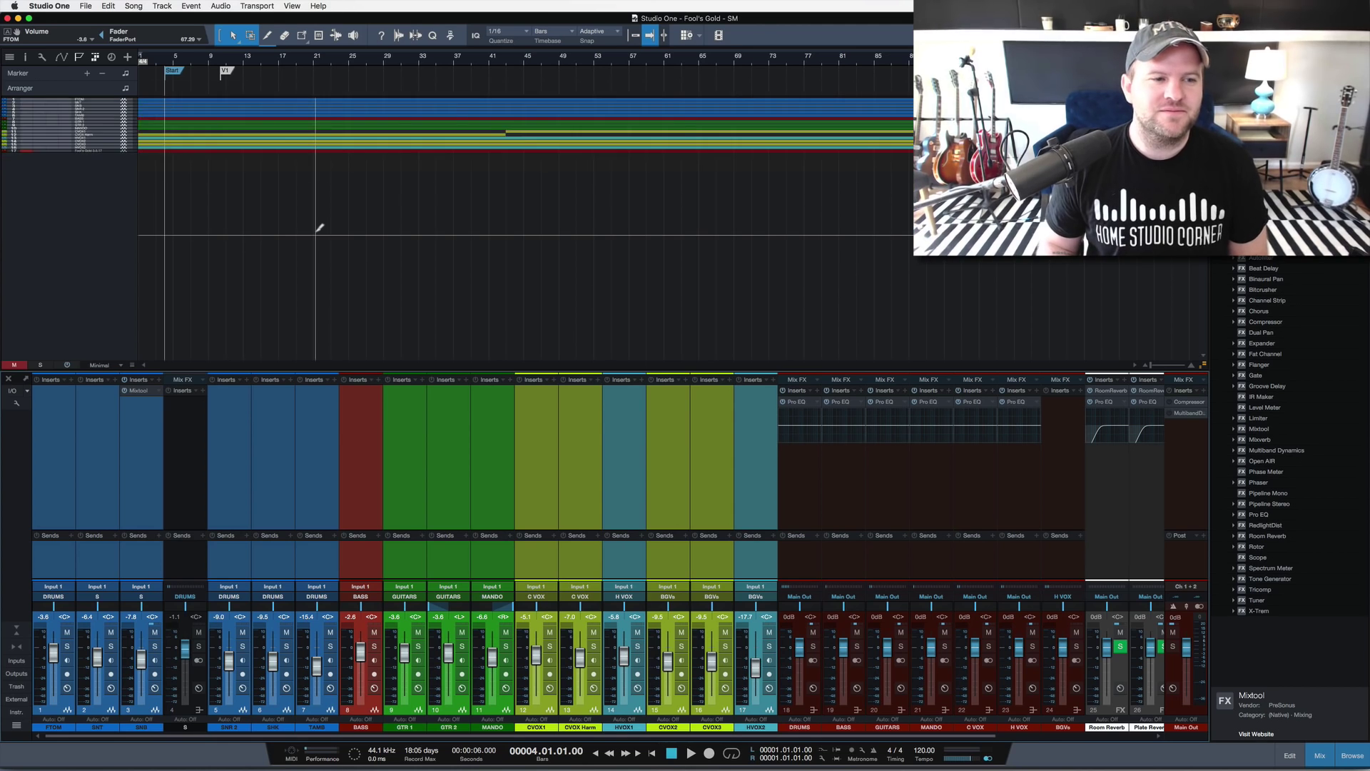
pyautogui.scroll(4, 320, 226)
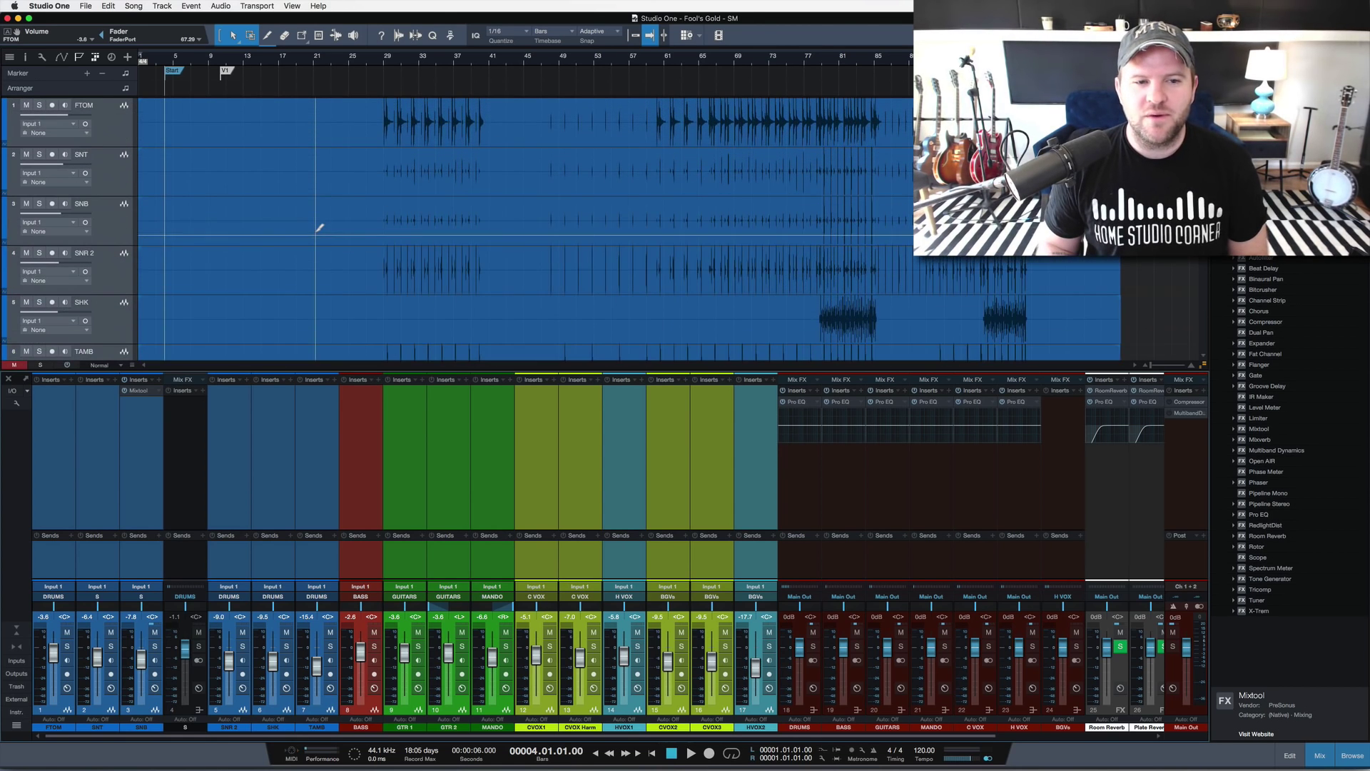
pyautogui.moveTo(394, 61); pyautogui.dragTo(384, 117)
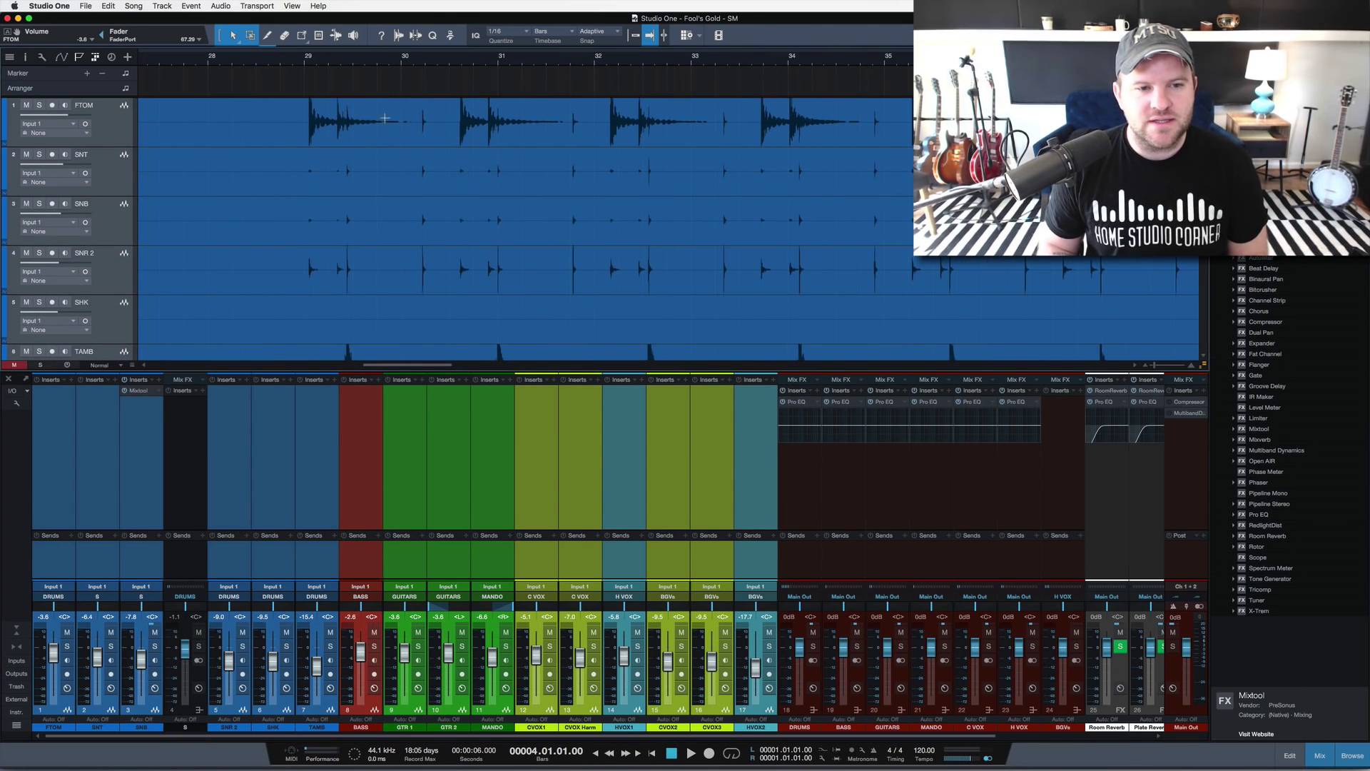
pyautogui.click(326, 277)
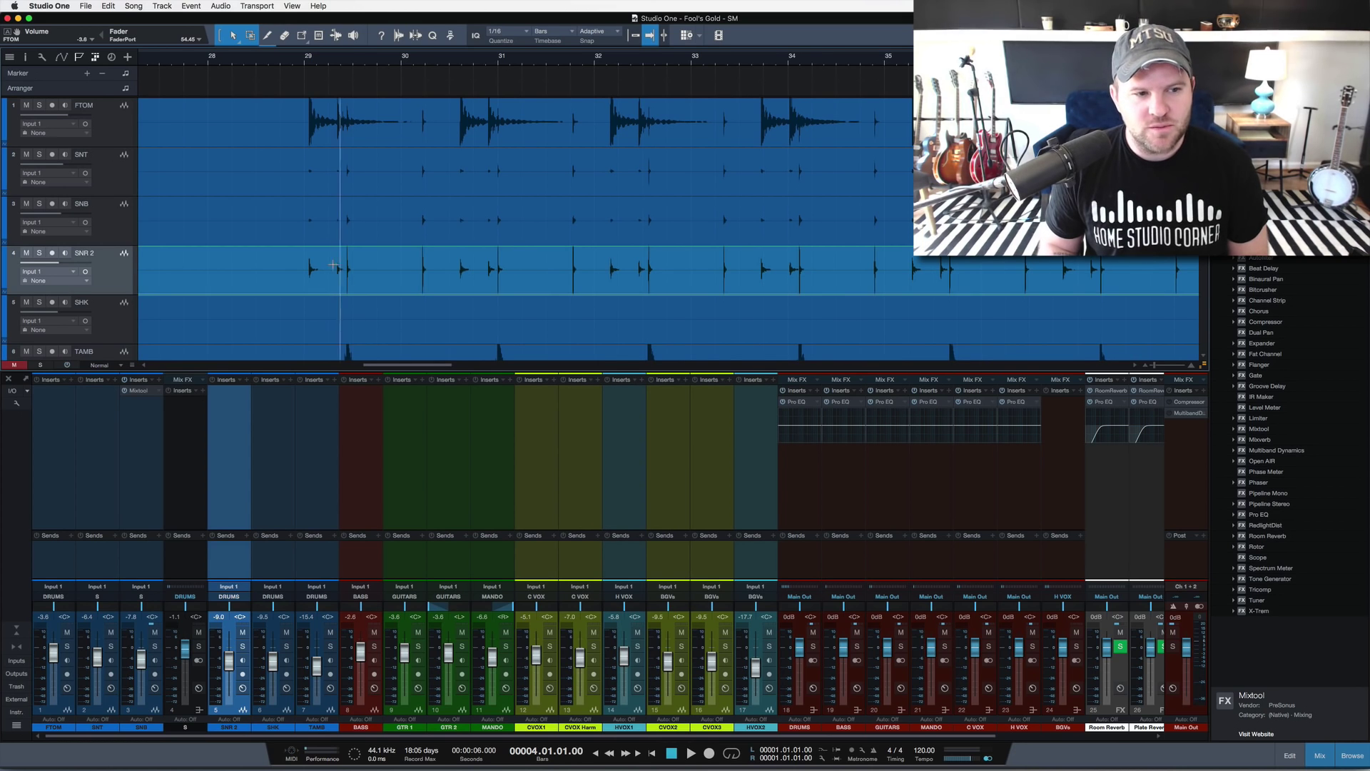
pyautogui.click(319, 181)
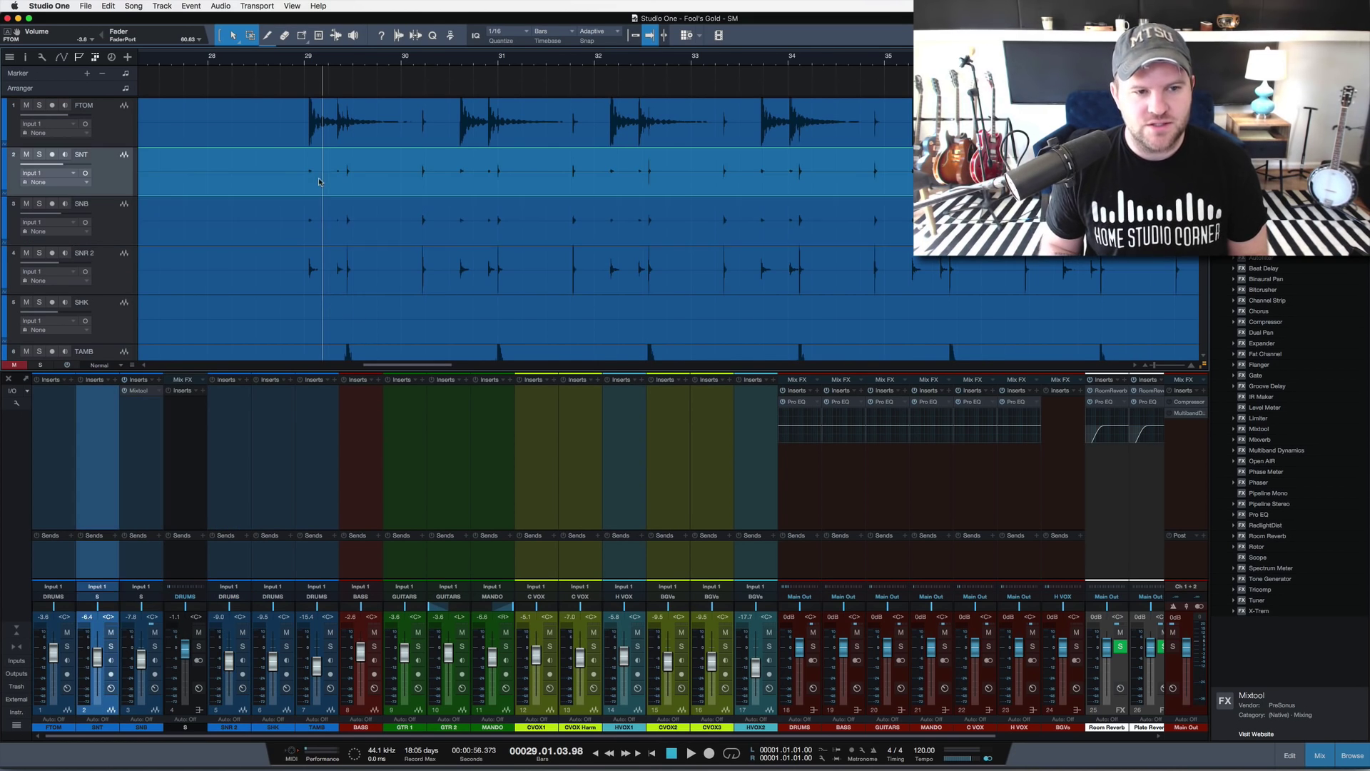
pyautogui.click(323, 231)
pyautogui.moveTo(322, 66); pyautogui.dragTo(315, 10)
pyautogui.scroll(-3, 345, 189)
pyautogui.scroll(3, 349, 186)
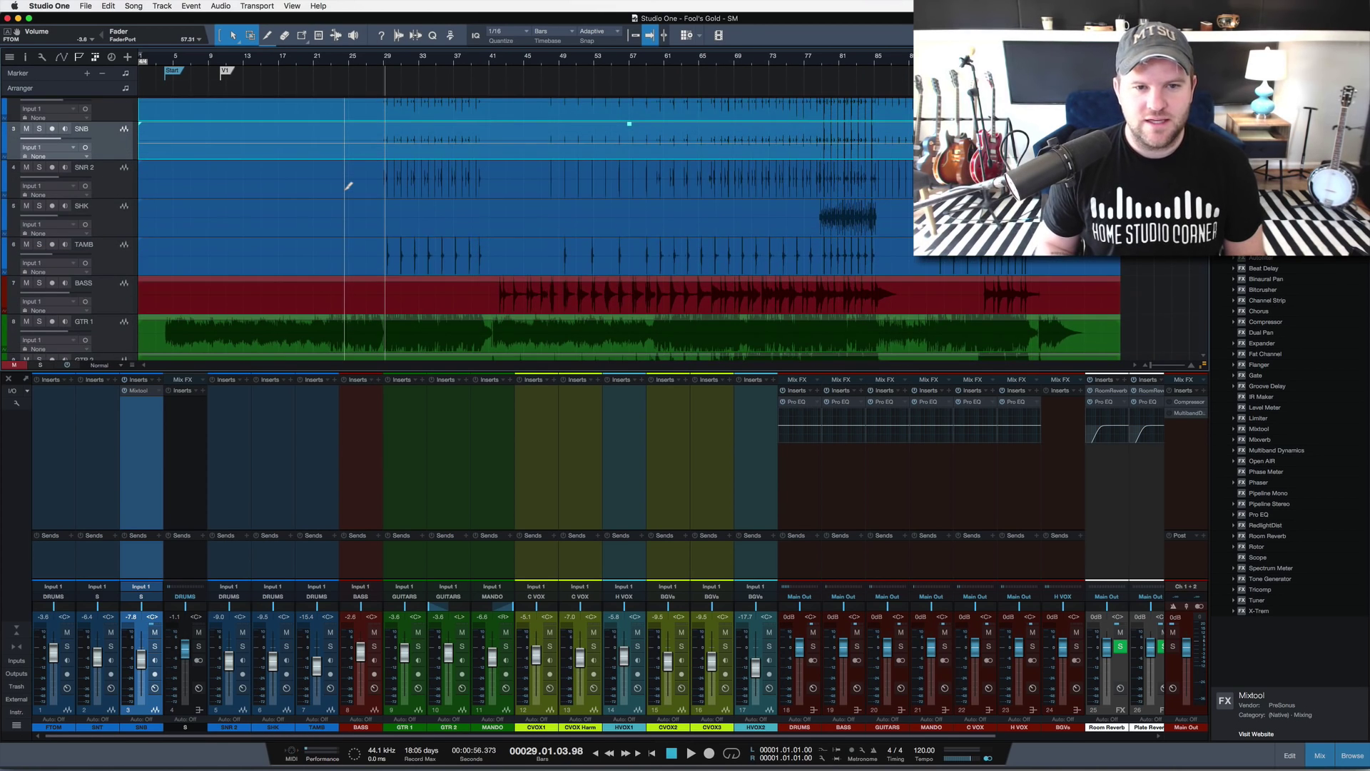
pyautogui.scroll(-2, 348, 272)
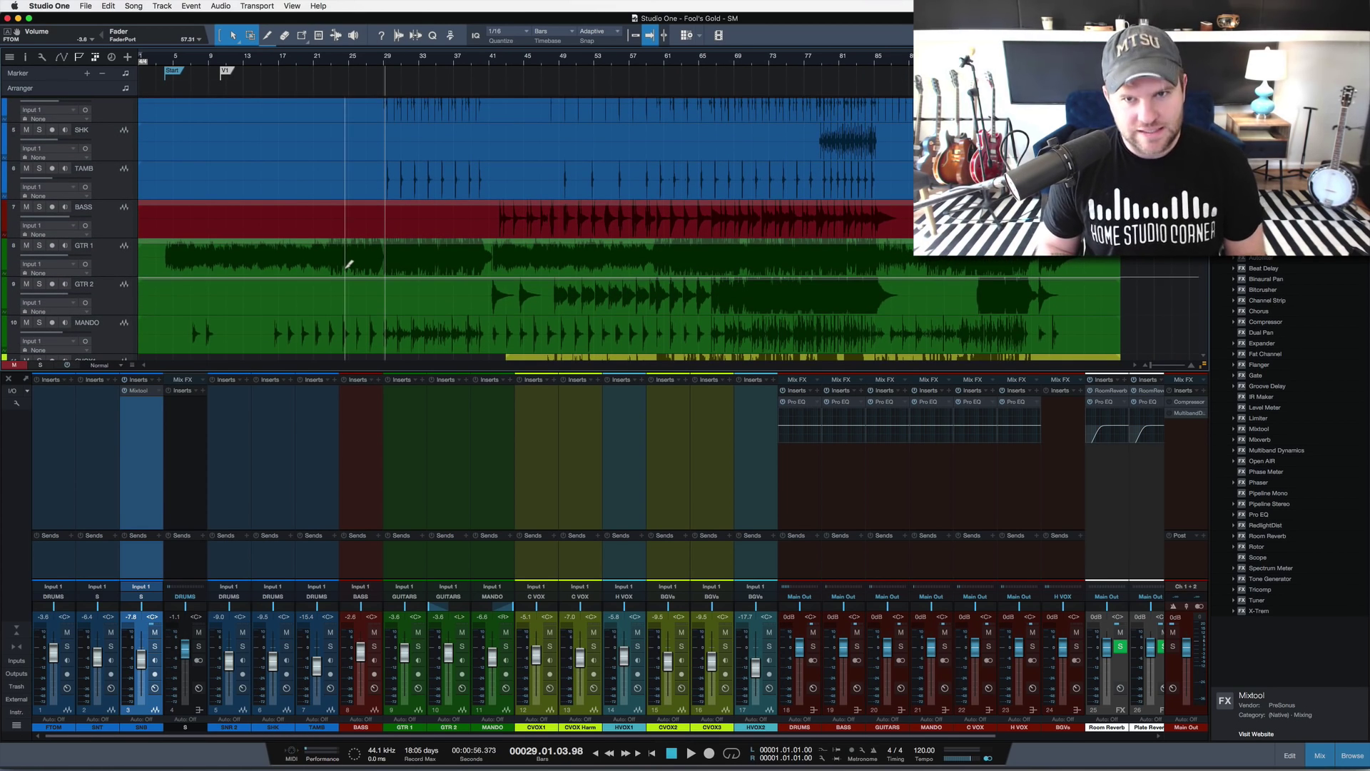
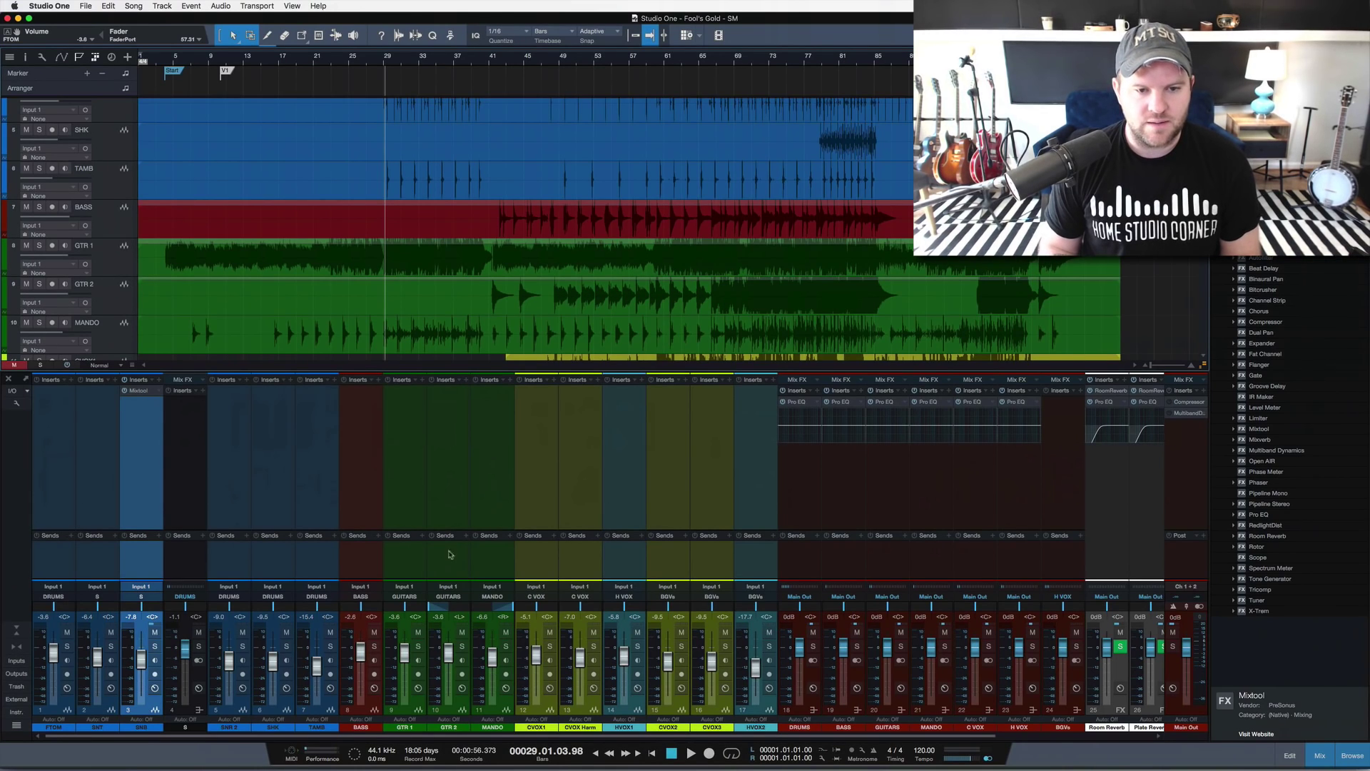
# Step: Switch to Mail to review the panning suggested for the guitar stems, and return to the Studio One song
pyautogui.press('super+Tab')
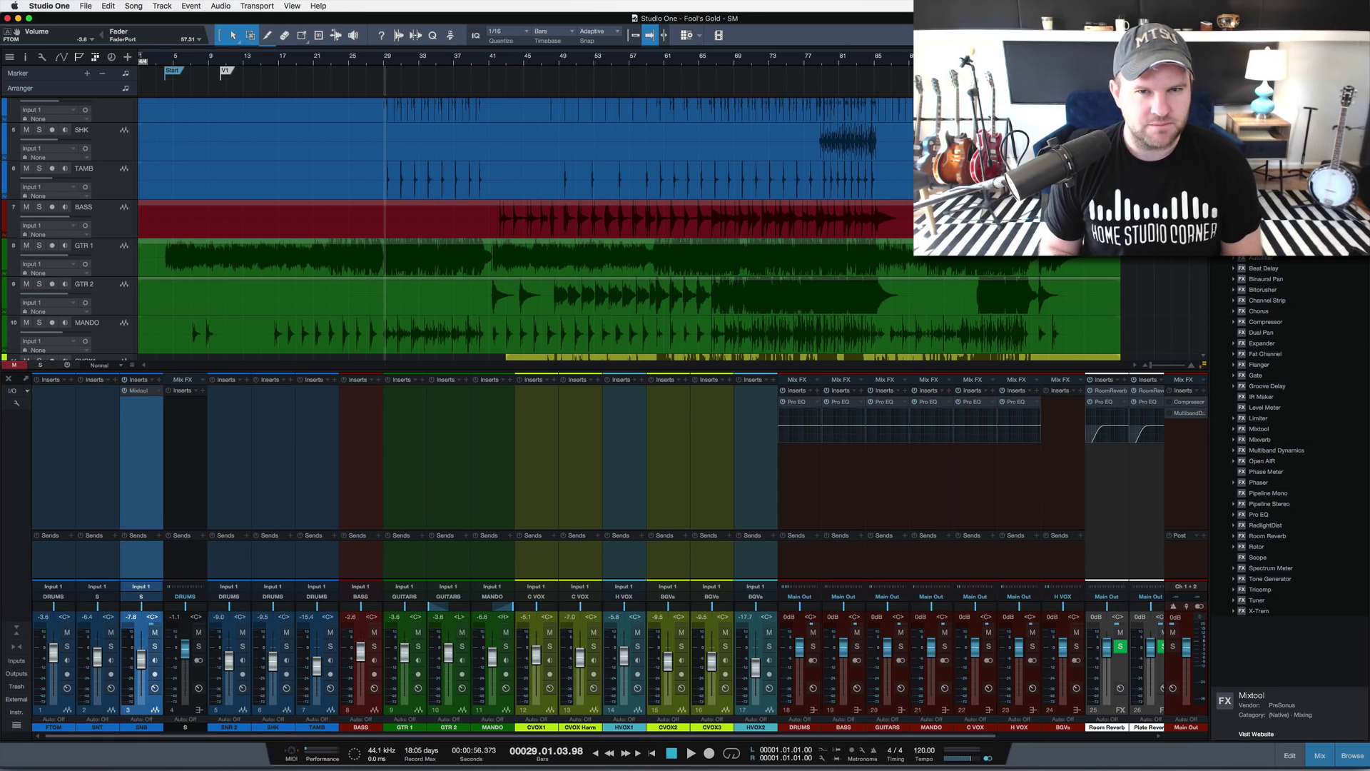
pyautogui.press('super+Tab')
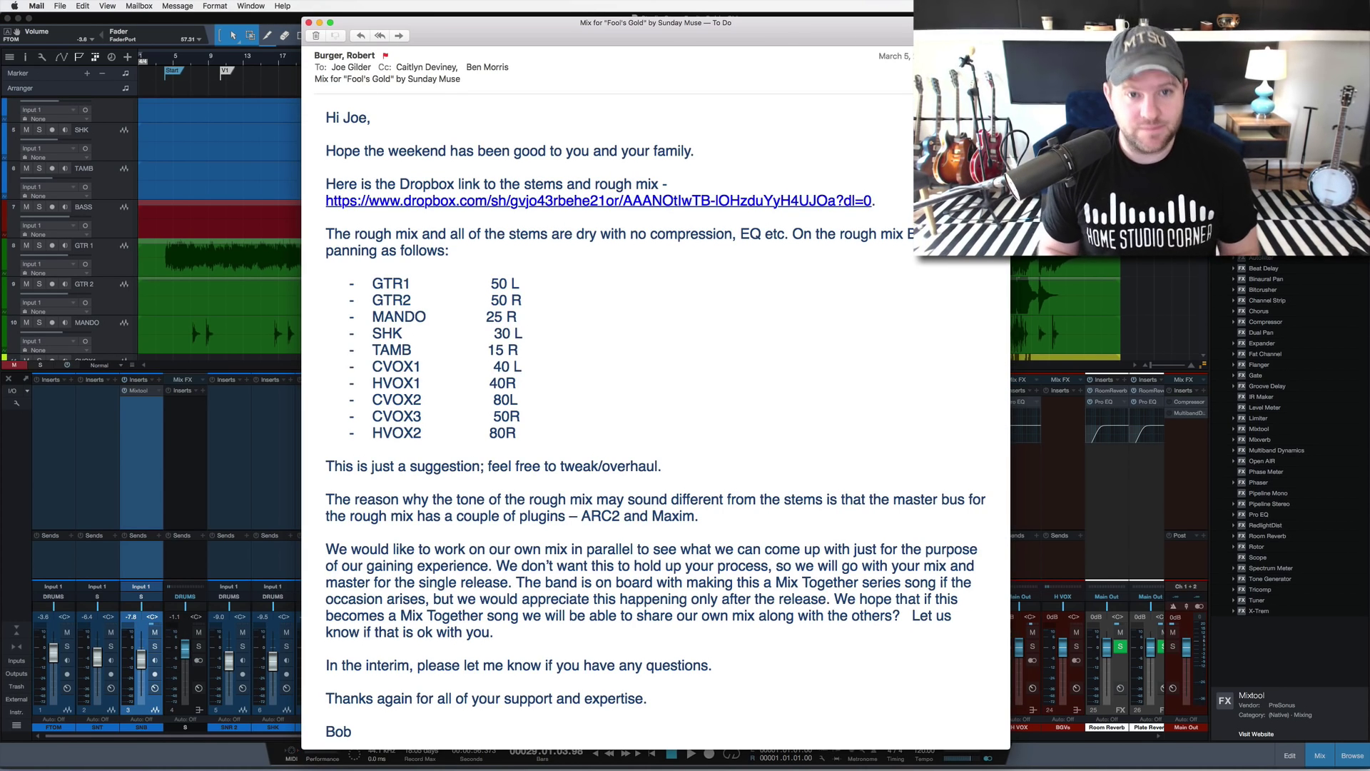
pyautogui.moveTo(338, 286); pyautogui.dragTo(562, 298)
pyautogui.click(530, 302)
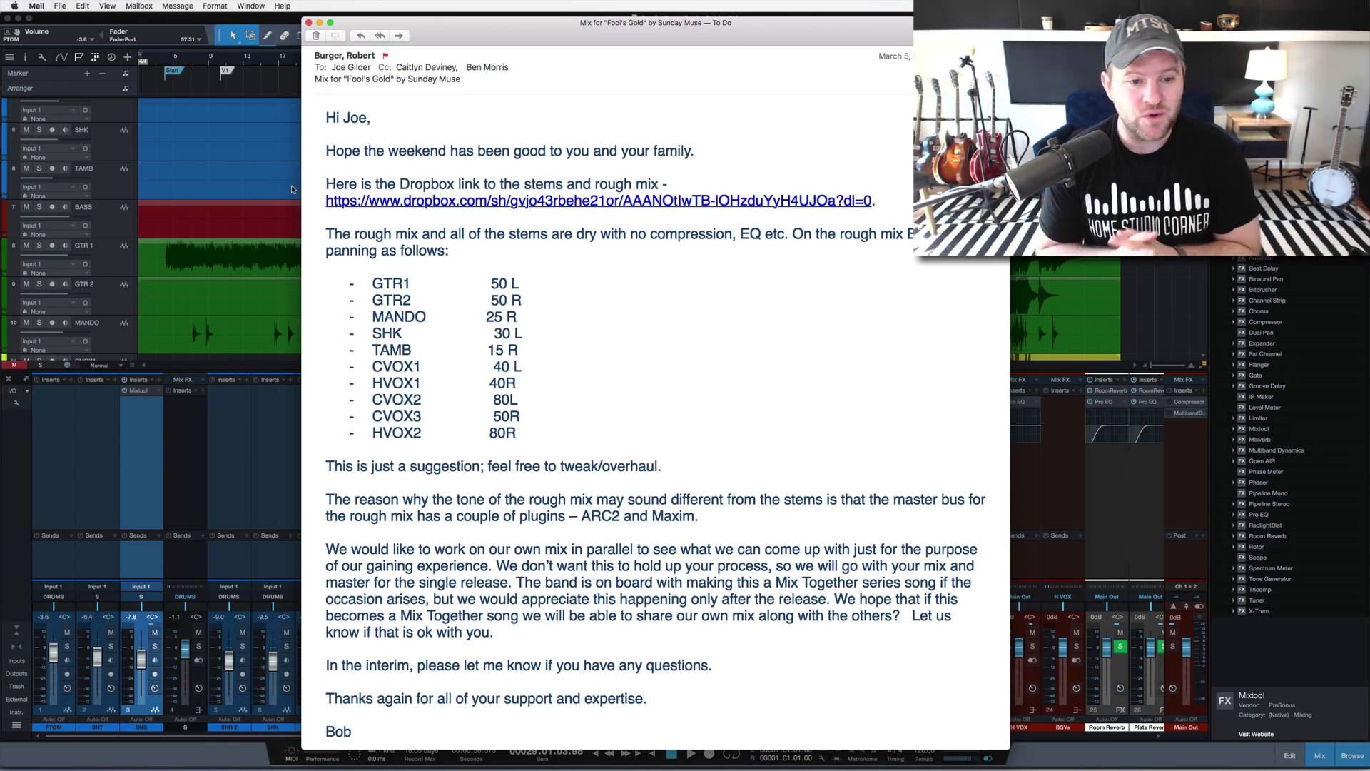
pyautogui.click(160, 16)
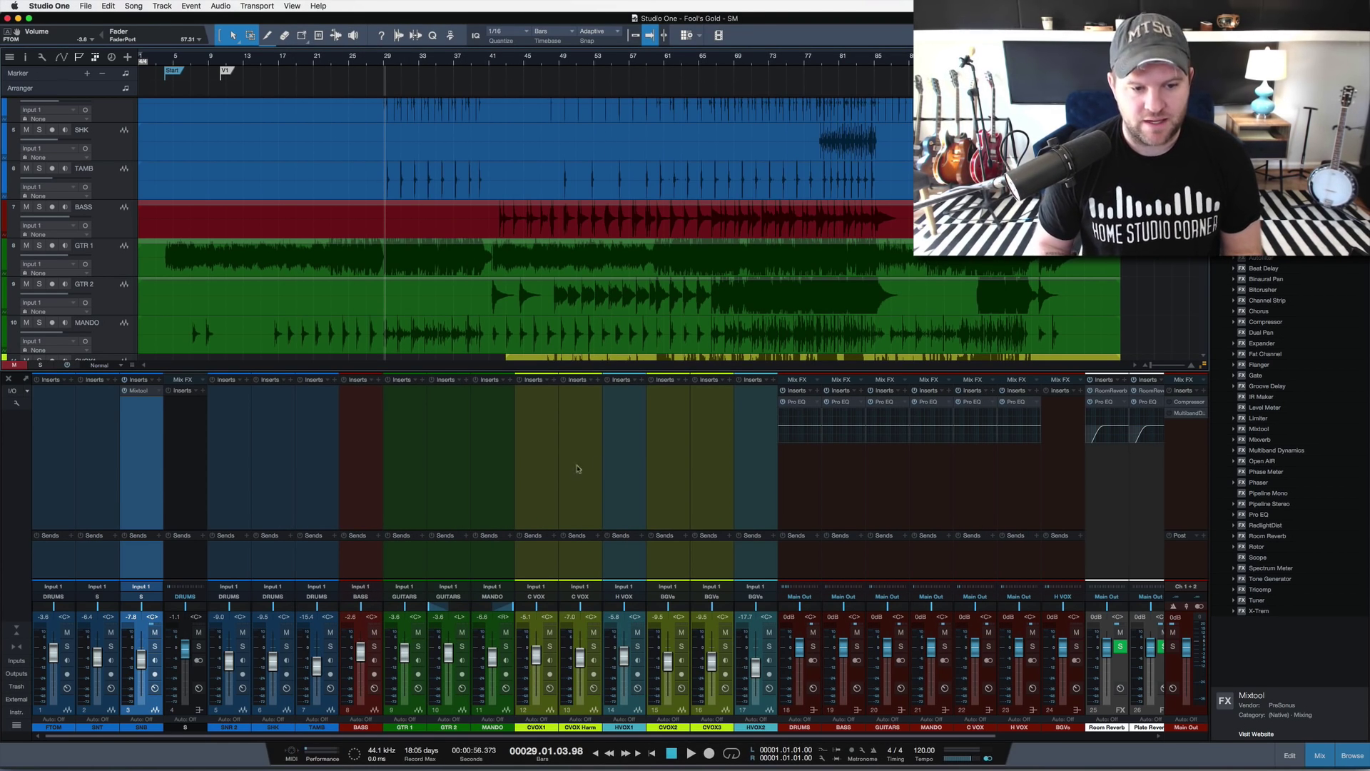
# Step: Solo the GTR 1 track and play it briefly from the Start marker
pyautogui.click(414, 550)
pyautogui.keyDown('shift'); pyautogui.click(483, 557); pyautogui.keyUp('shift')
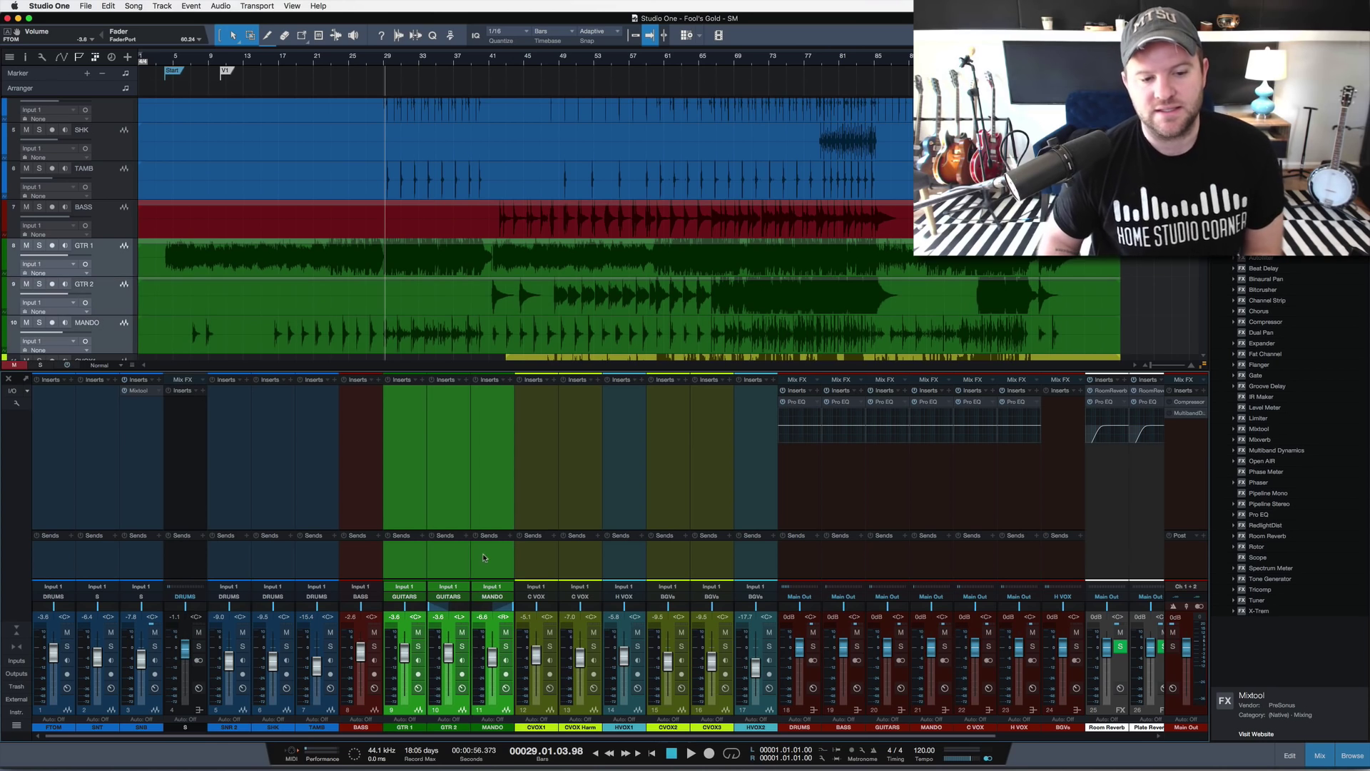
pyautogui.click(404, 558)
pyautogui.press('s')
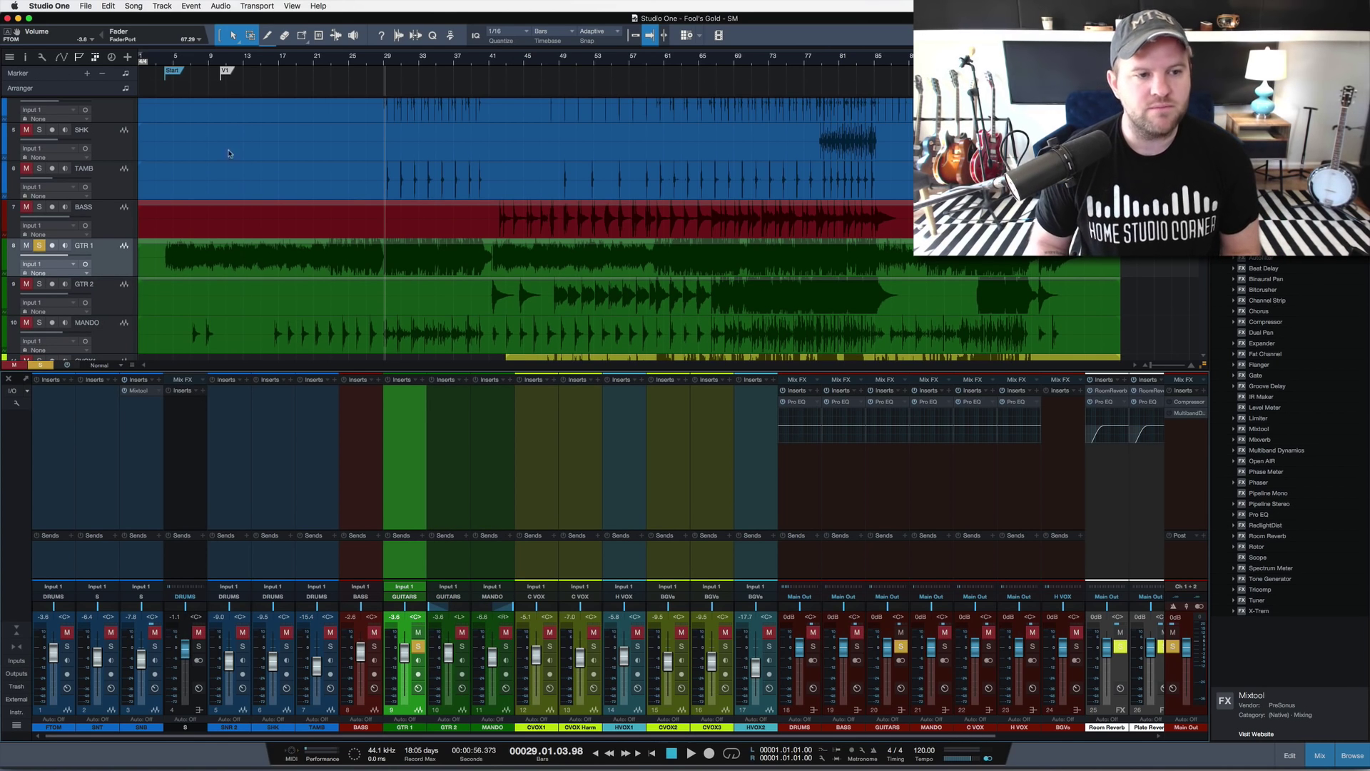
pyautogui.click(164, 60)
pyautogui.press('space')
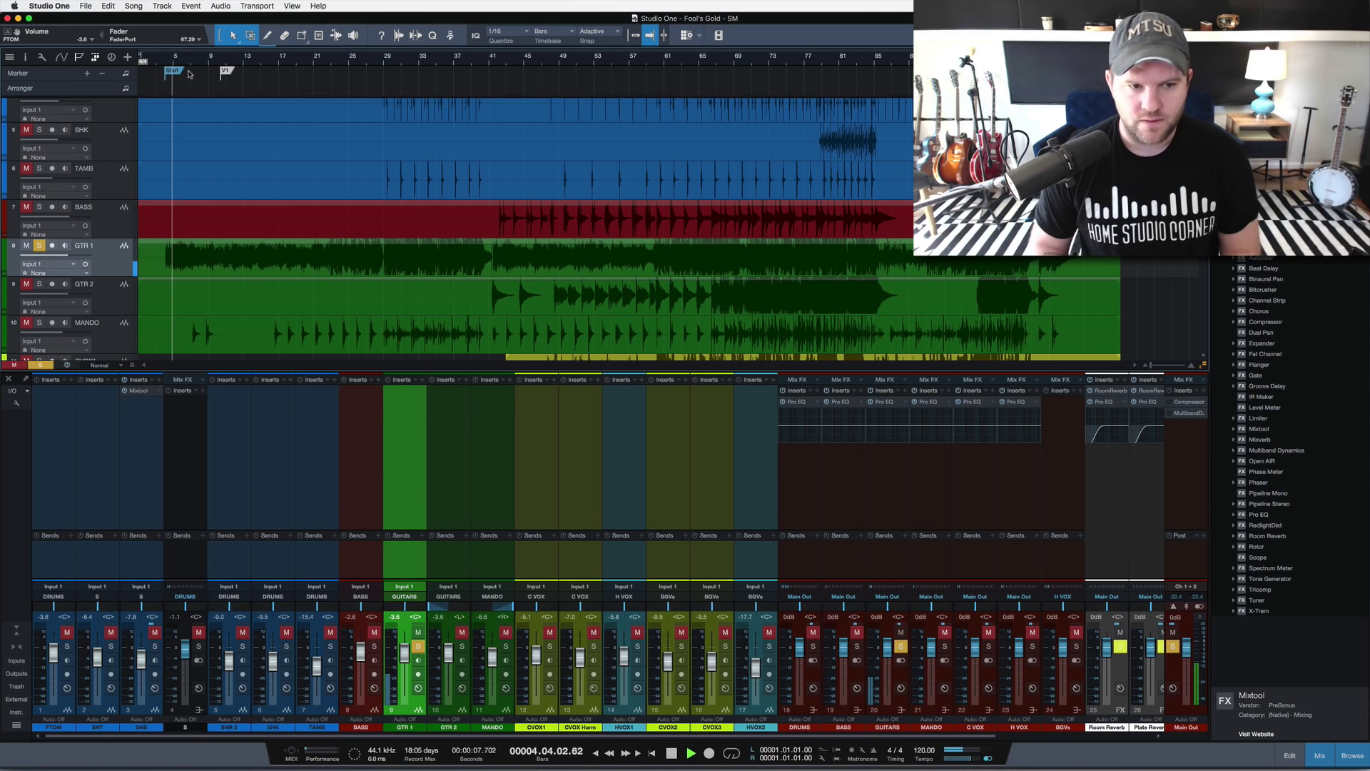
pyautogui.press('space')
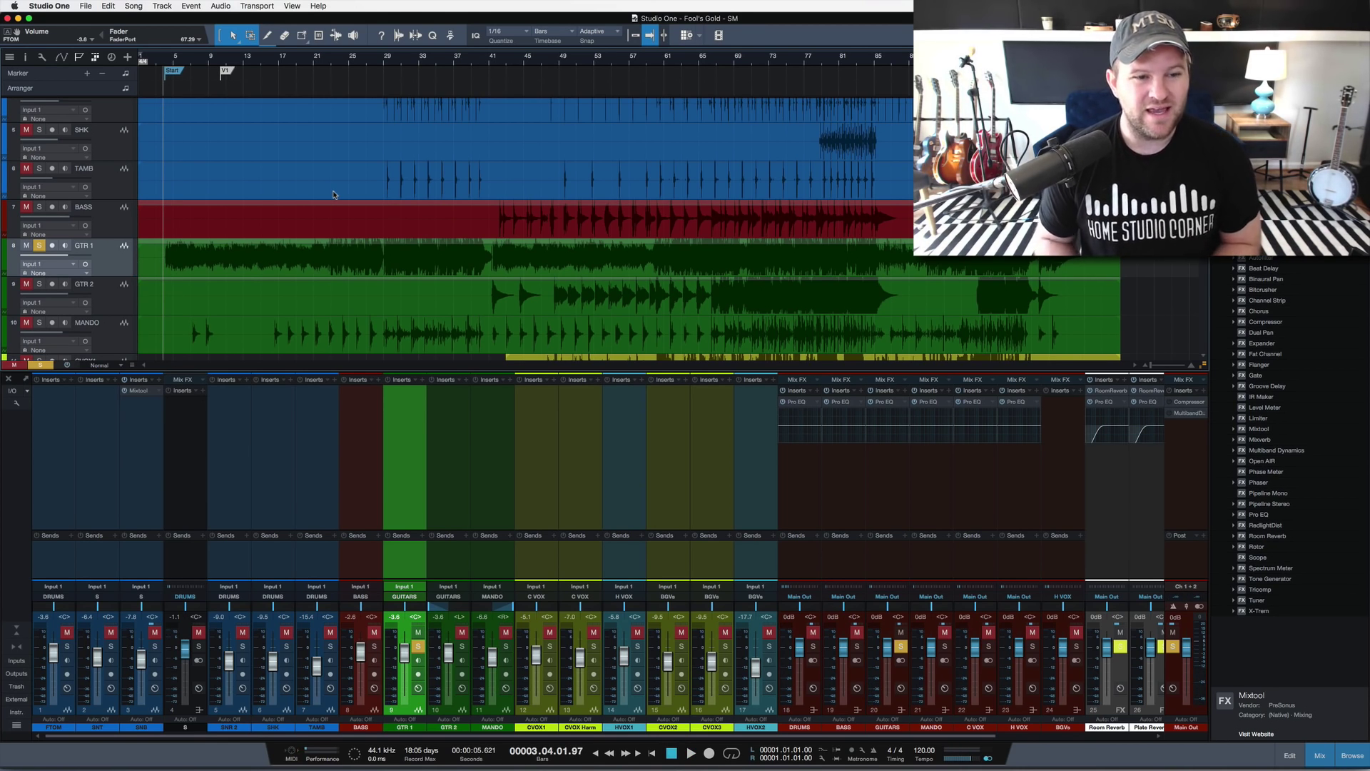
# Step: Solo the MANDO track together with GTR 1 and start playback from about bar 7
pyautogui.scroll(-2, 325, 214)
pyautogui.scroll(1, 321, 235)
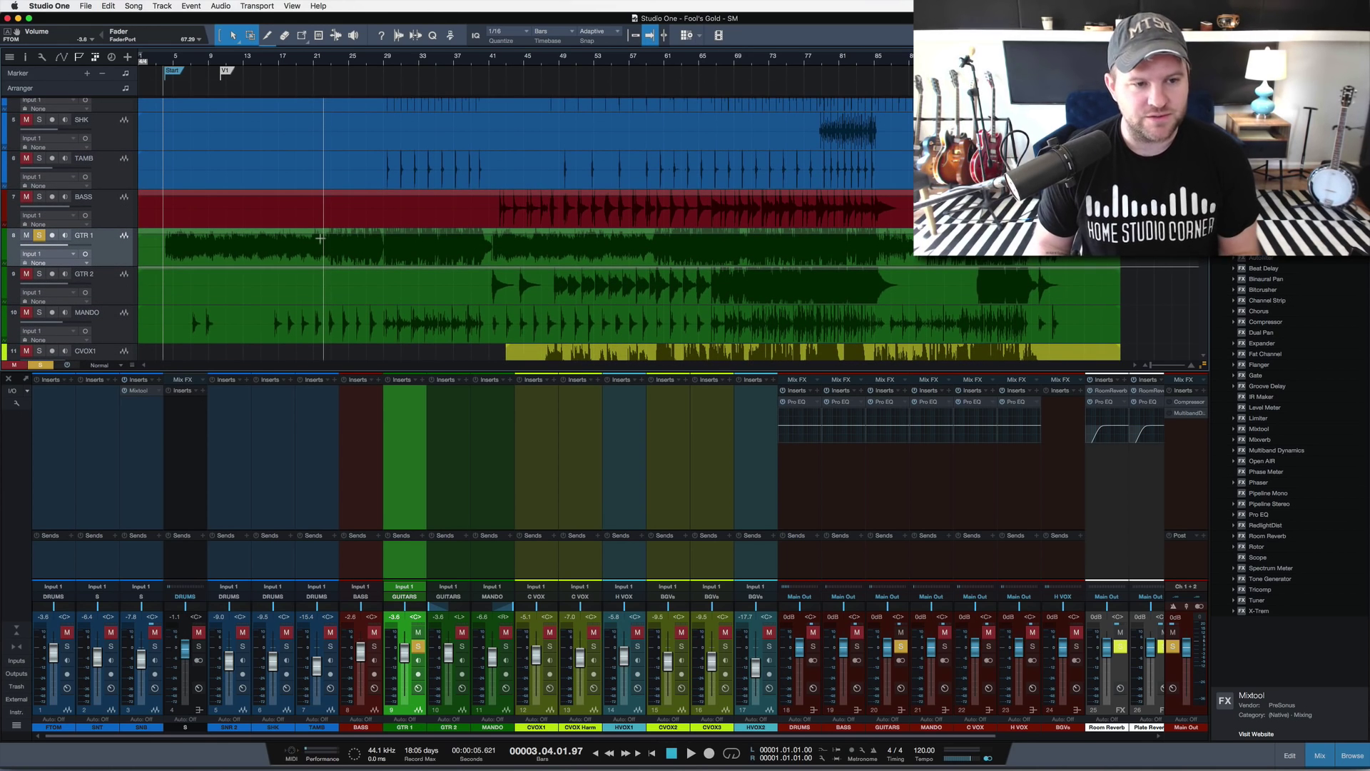
pyautogui.click(124, 331)
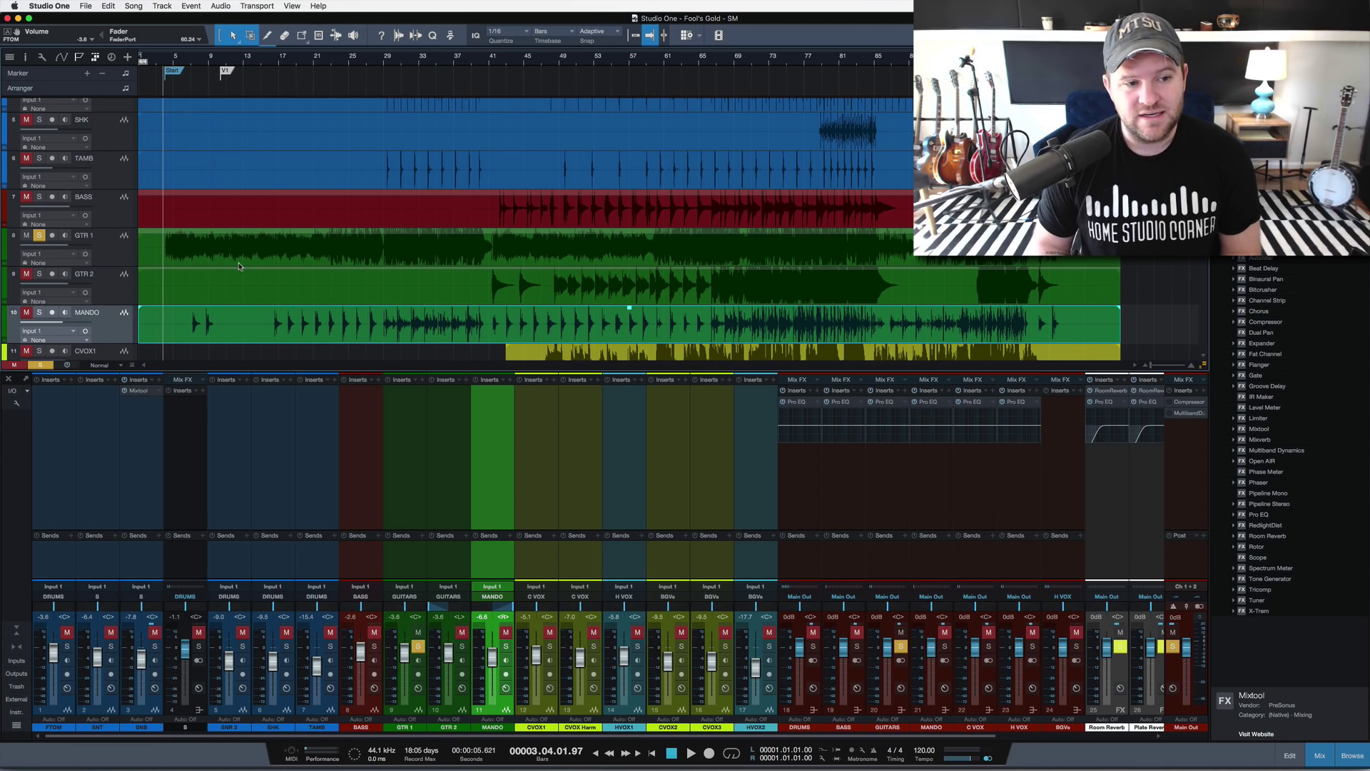
pyautogui.press('s')
pyautogui.click(191, 64)
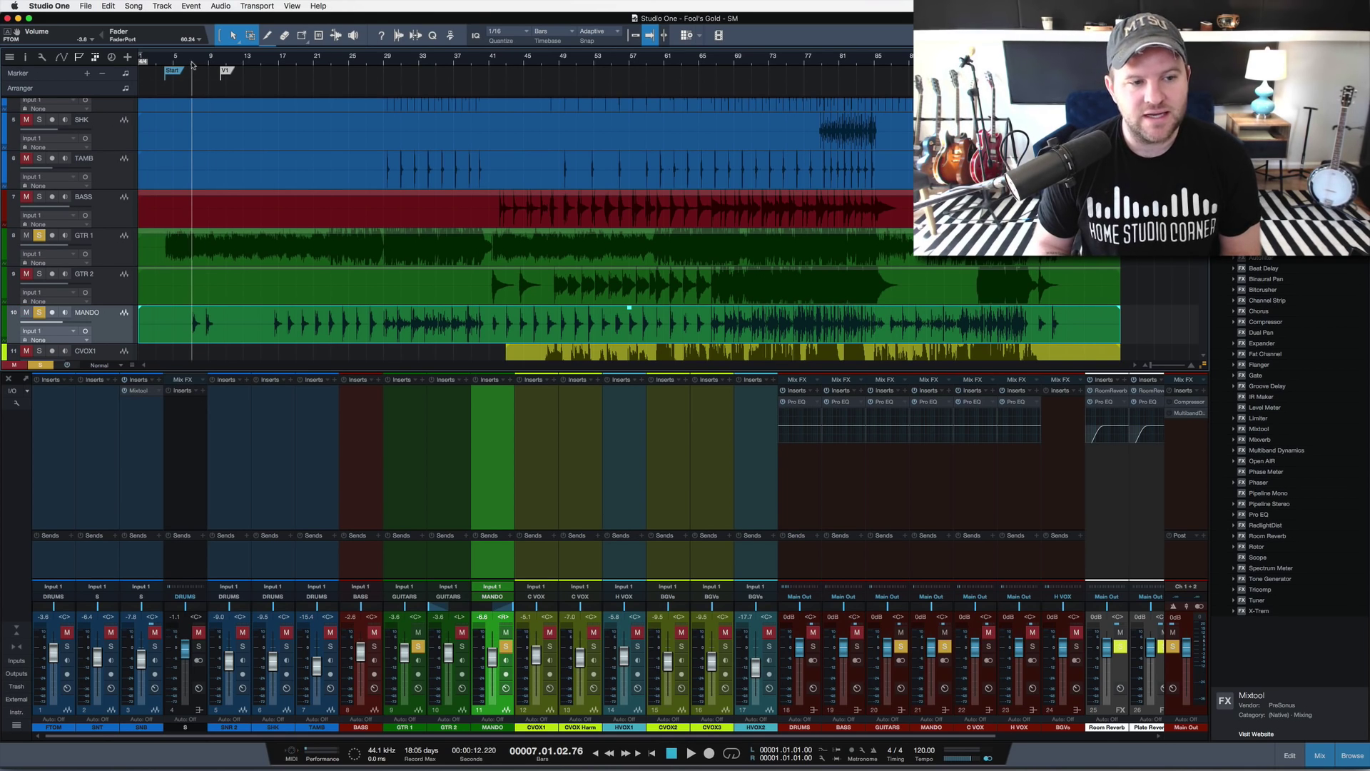
pyautogui.press('space')
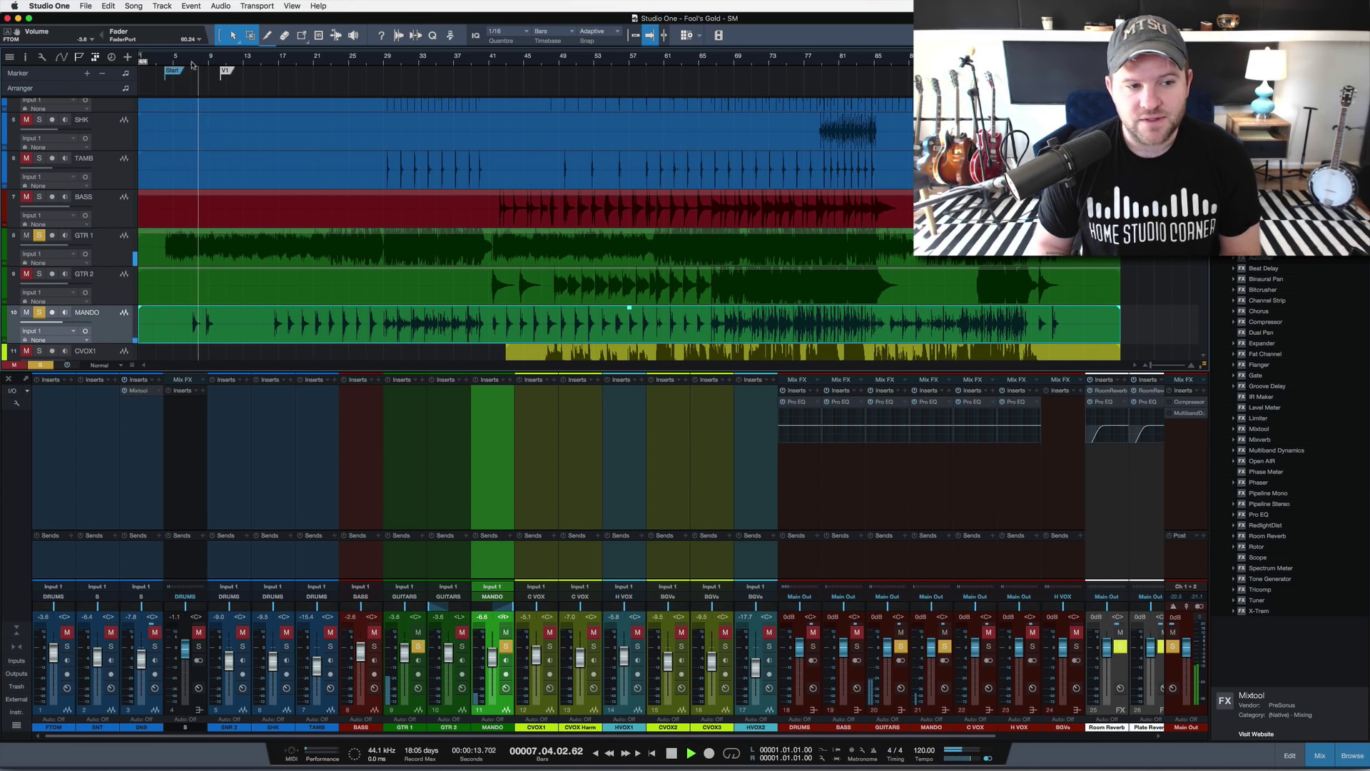
# Step: Play the soloed GTR 1 and MANDO tracks from about bar 41
pyautogui.press('space')
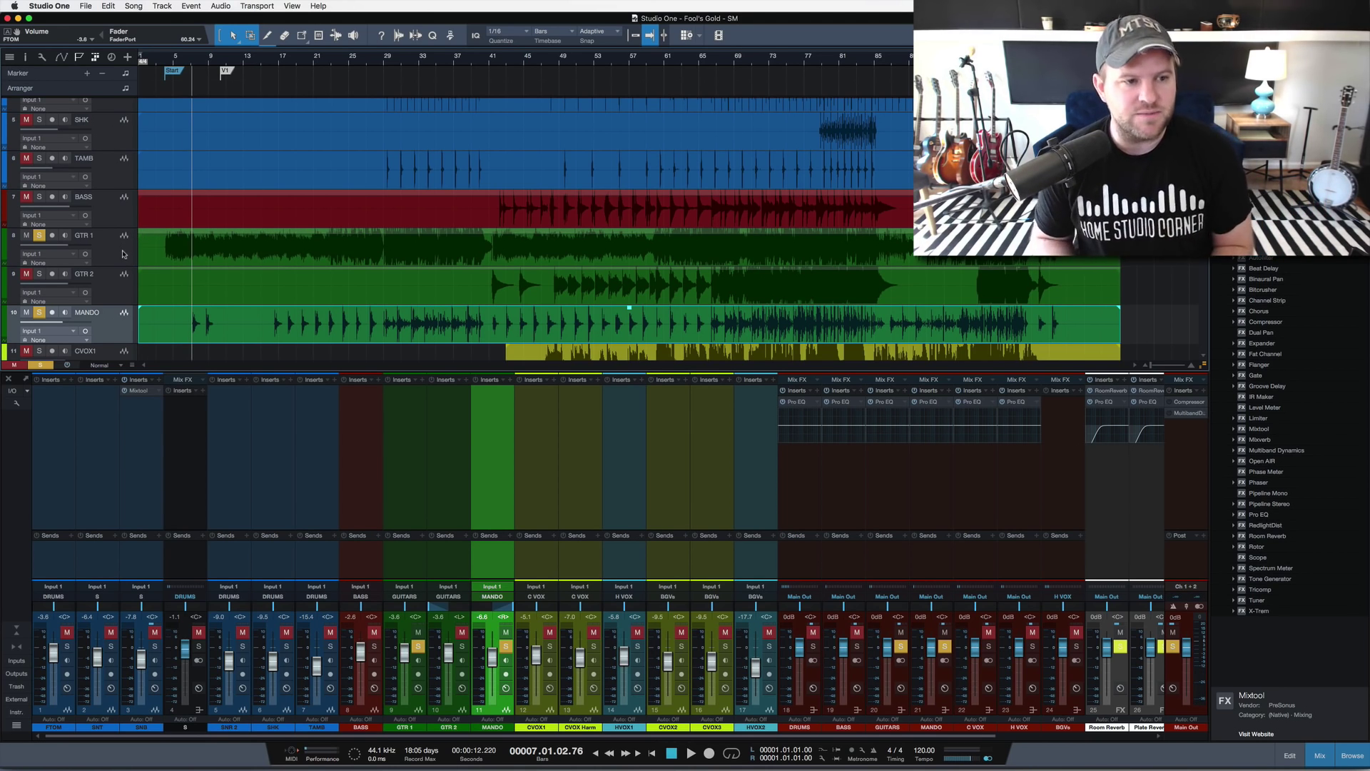
pyautogui.click(492, 64)
pyautogui.press('space')
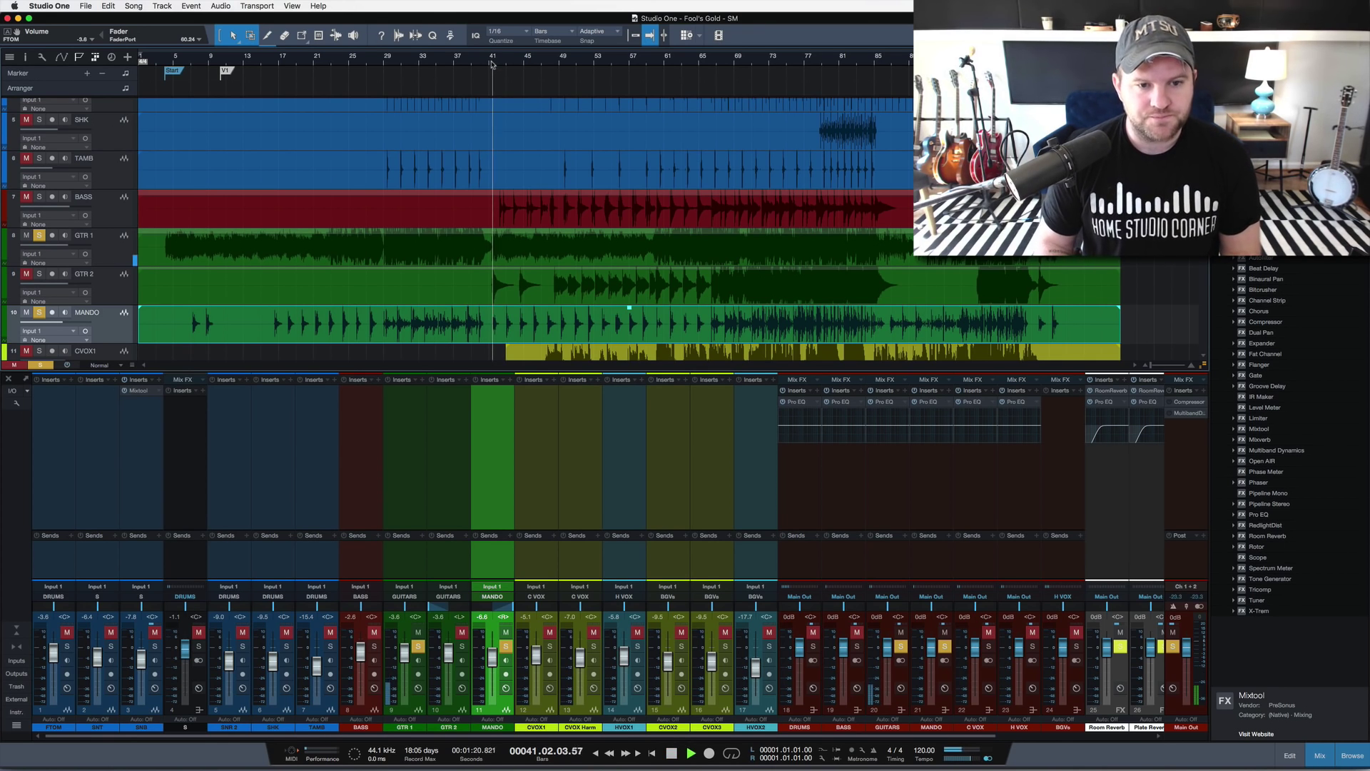
pyautogui.scroll(-3, 493, 142)
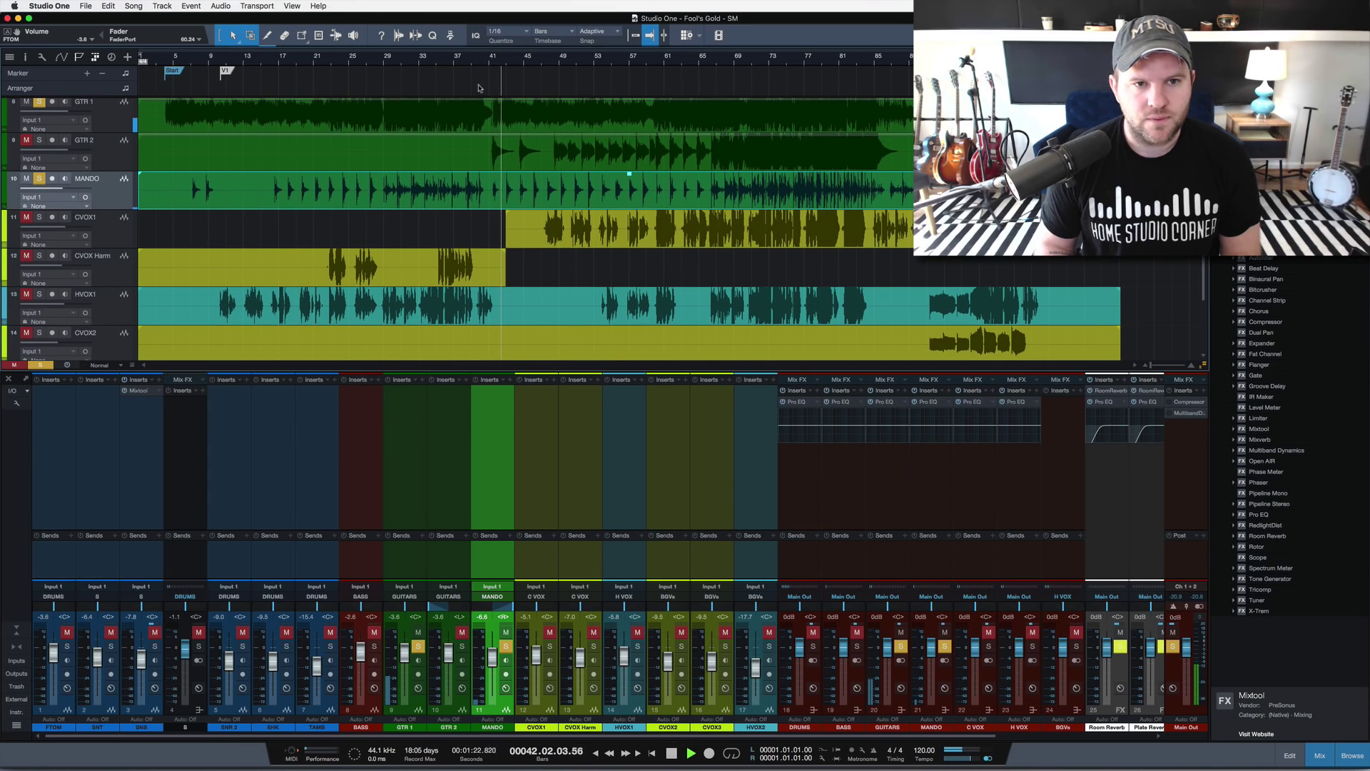
# Step: Clear the track solos and play the full mix from about bar 38 and about bar 23
pyautogui.click(460, 63)
pyautogui.hotkey('shift', 's')
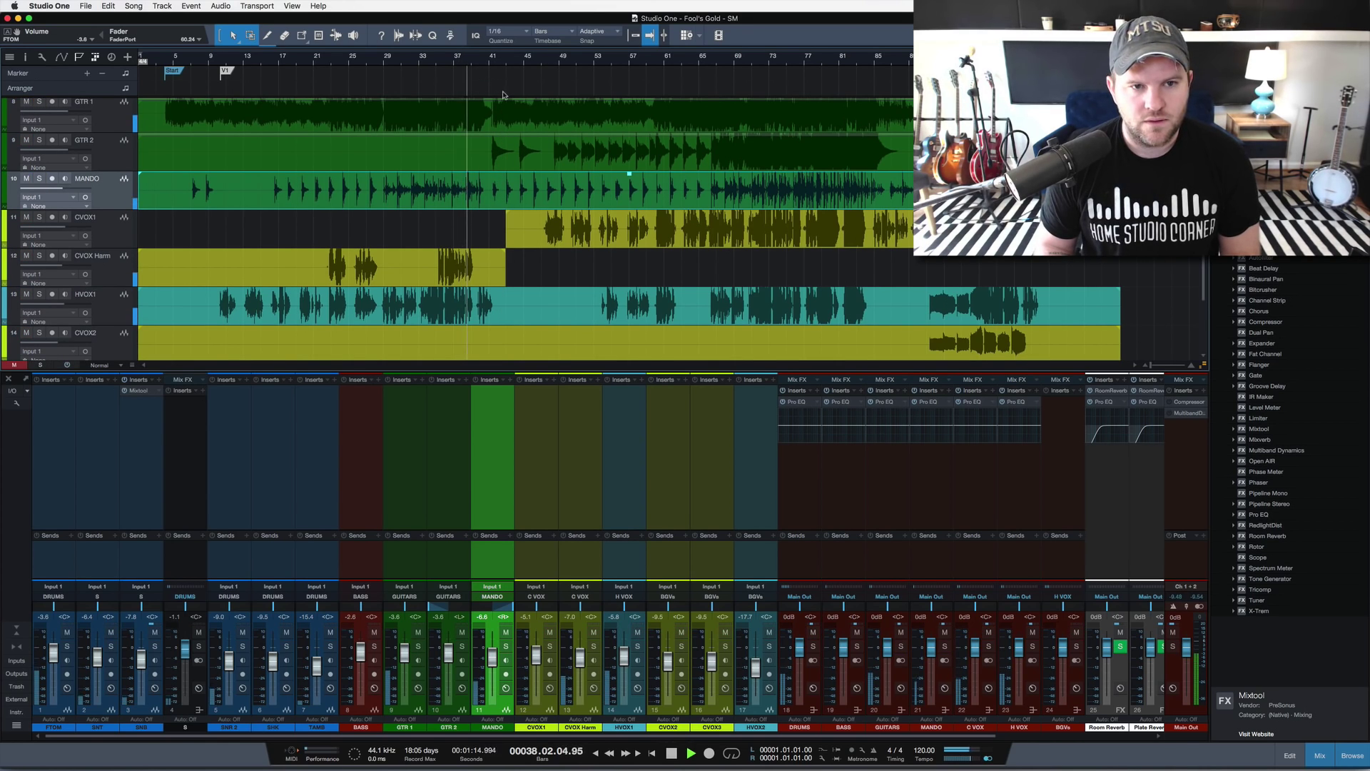
pyautogui.click(335, 64)
pyautogui.click(334, 63)
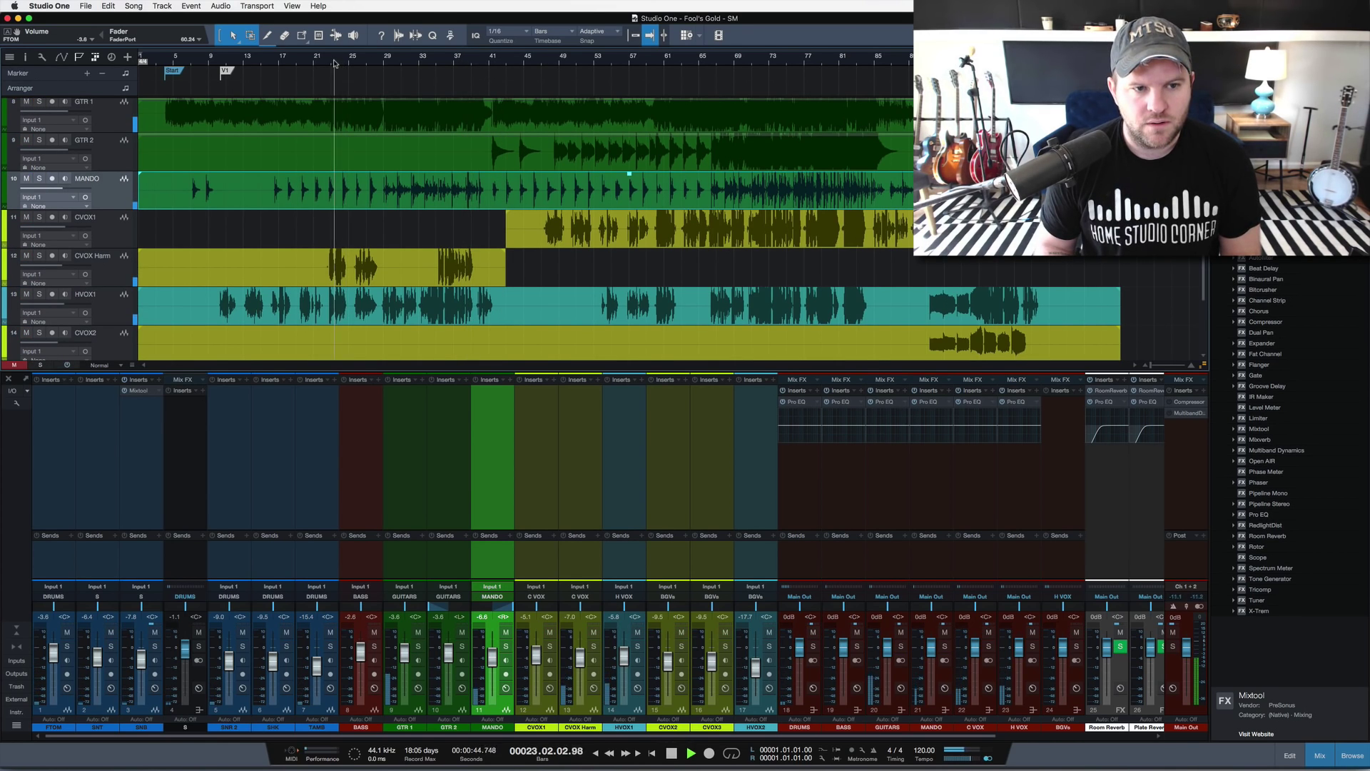
# Step: Stop playback and insert a section marker named CH1 at about bar 22
pyautogui.press('space')
pyautogui.click(324, 64)
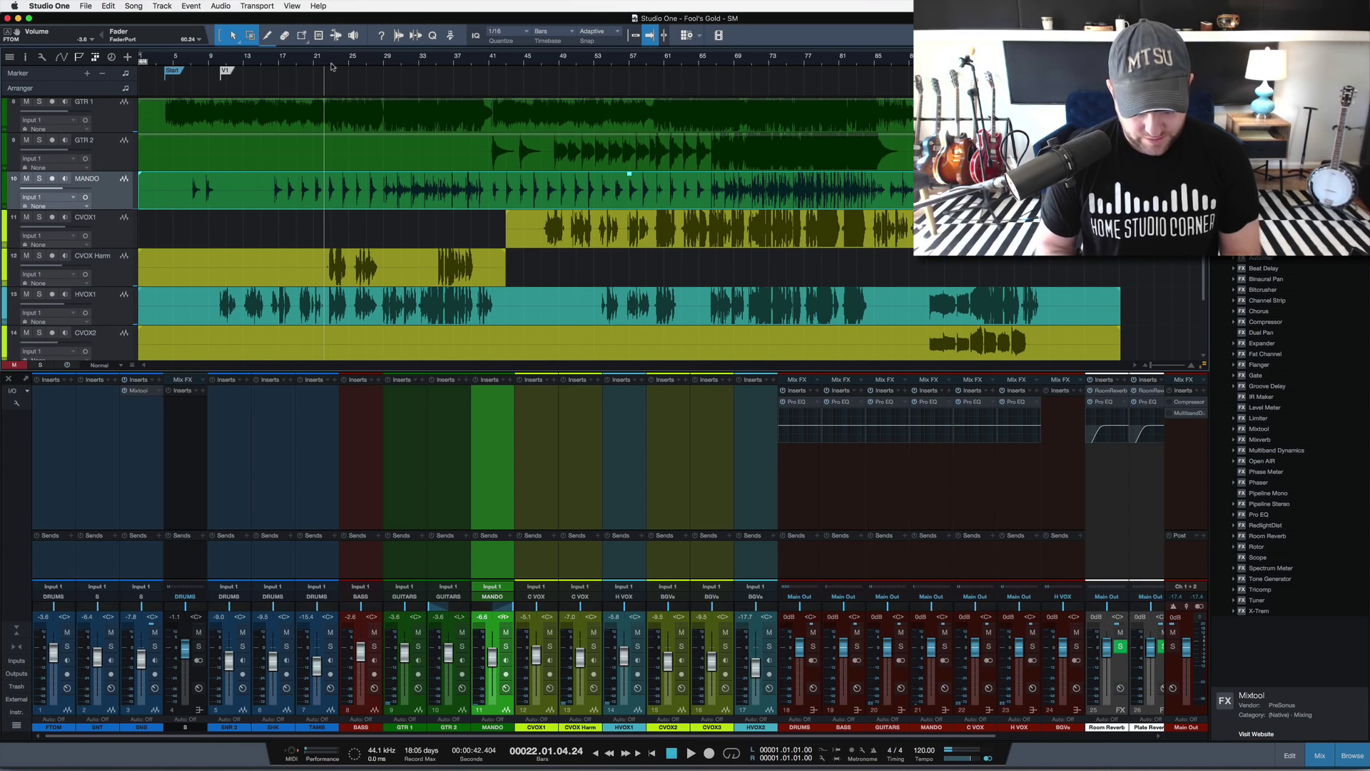
pyautogui.press('alt+Insert')
pyautogui.write('Ch')
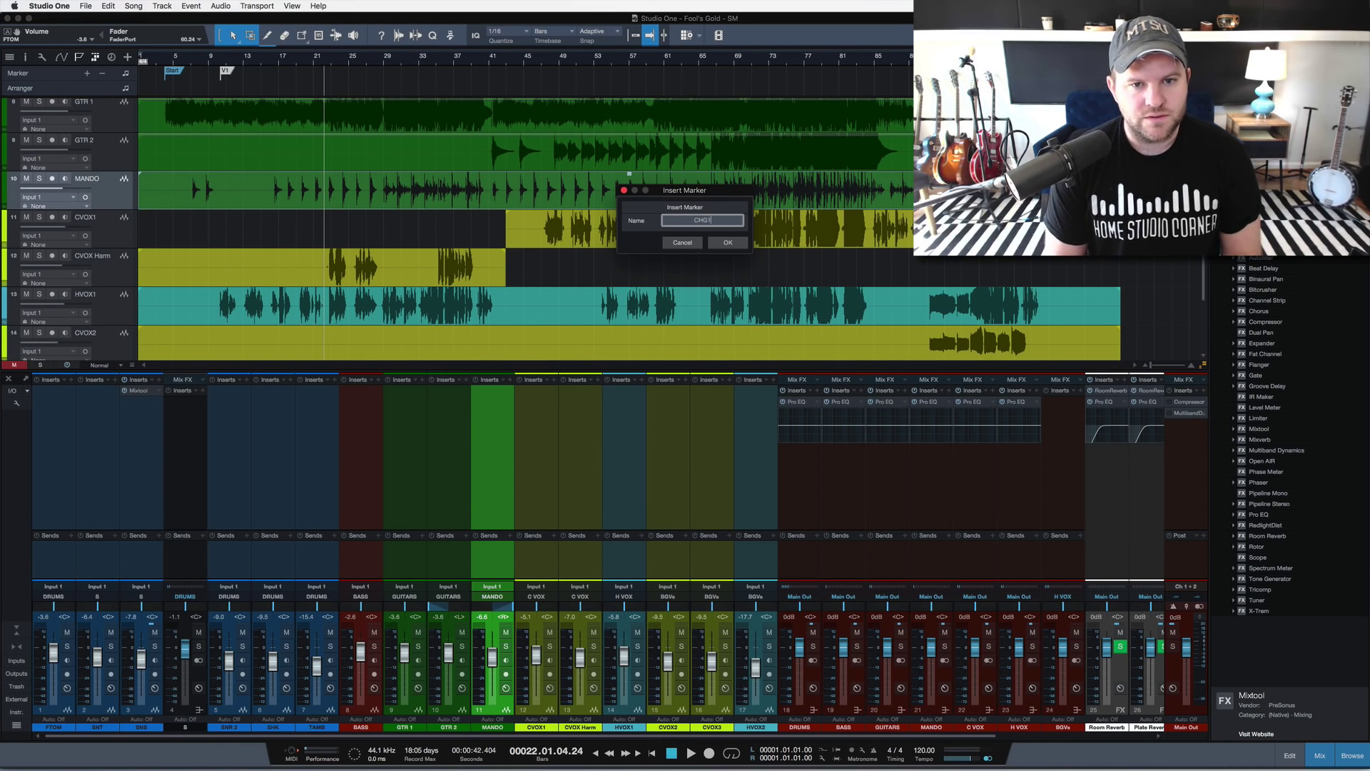
pyautogui.press('Return')
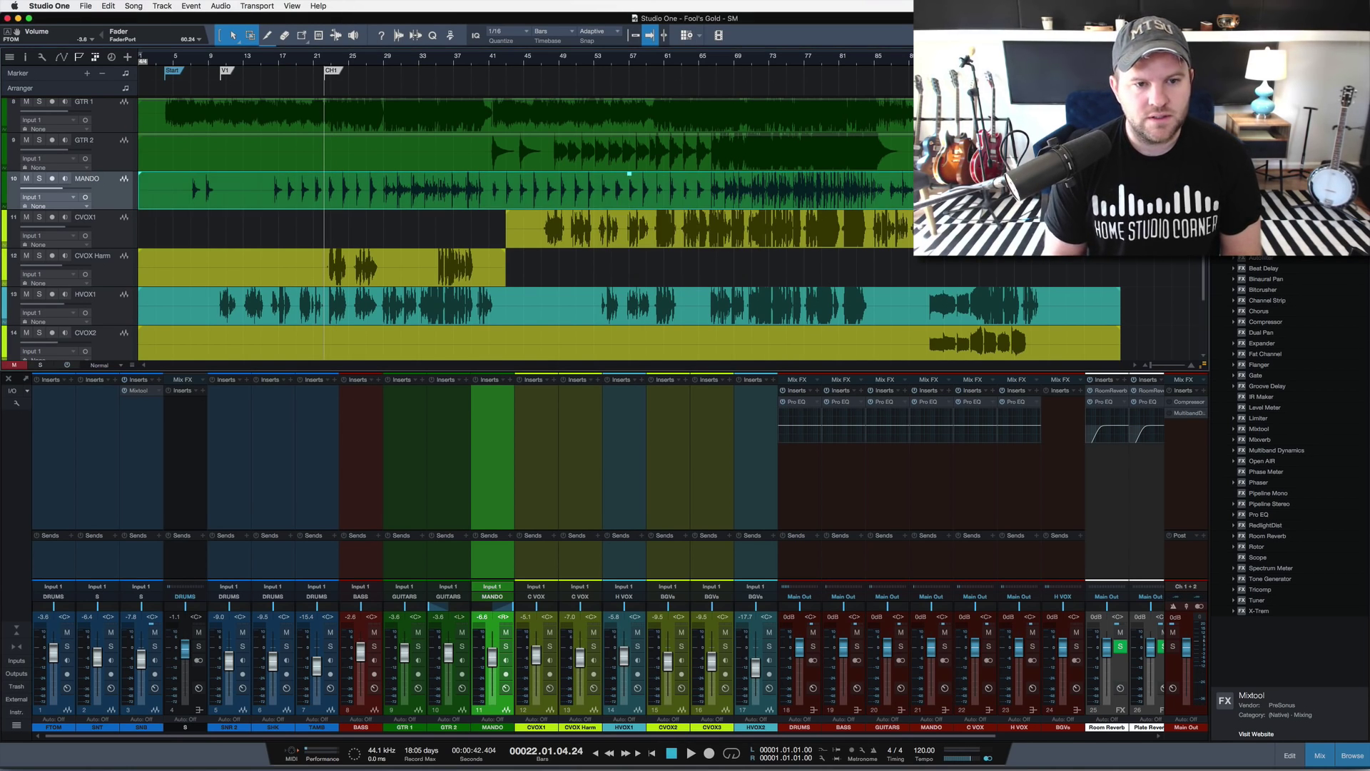
# Step: Insert a section marker named Turn just before bar 41, where the first chorus vocals end
pyautogui.click(488, 57)
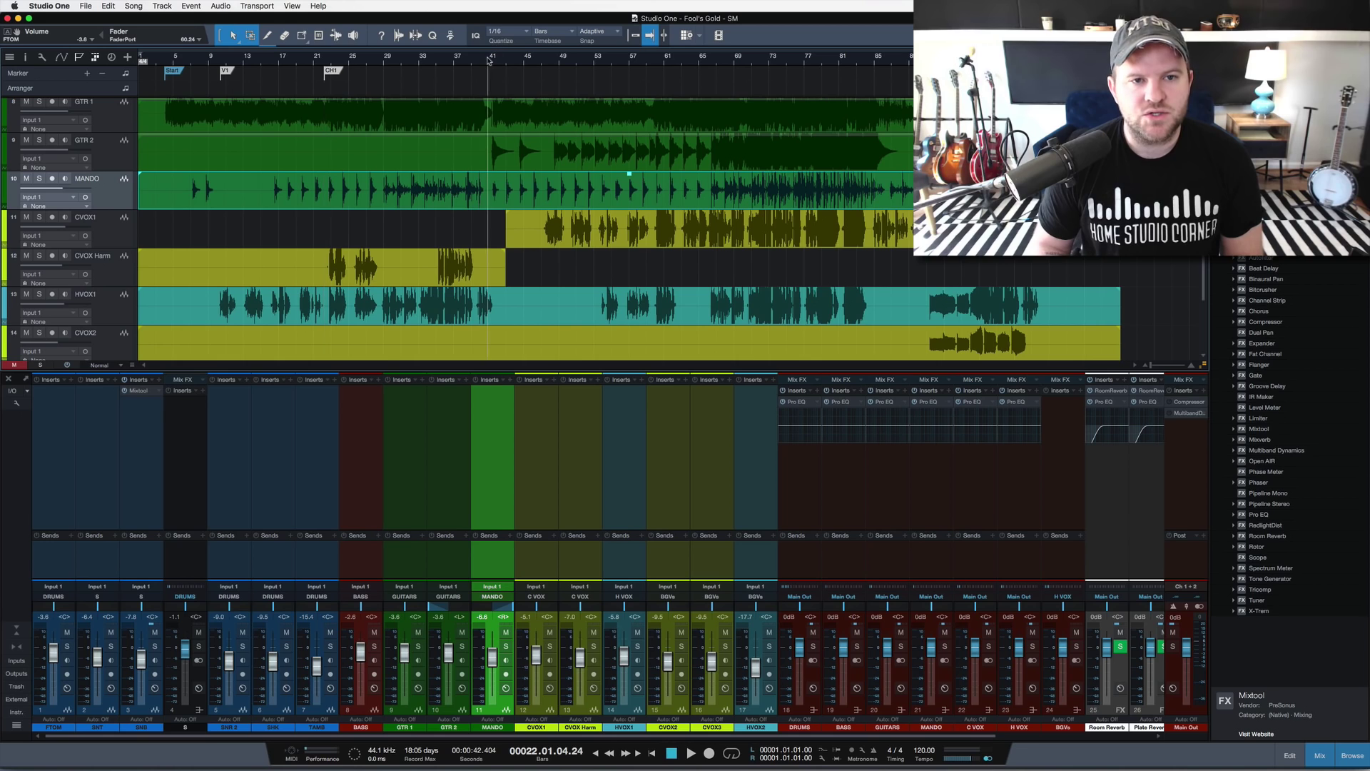
pyautogui.click(554, 61)
pyautogui.click(487, 63)
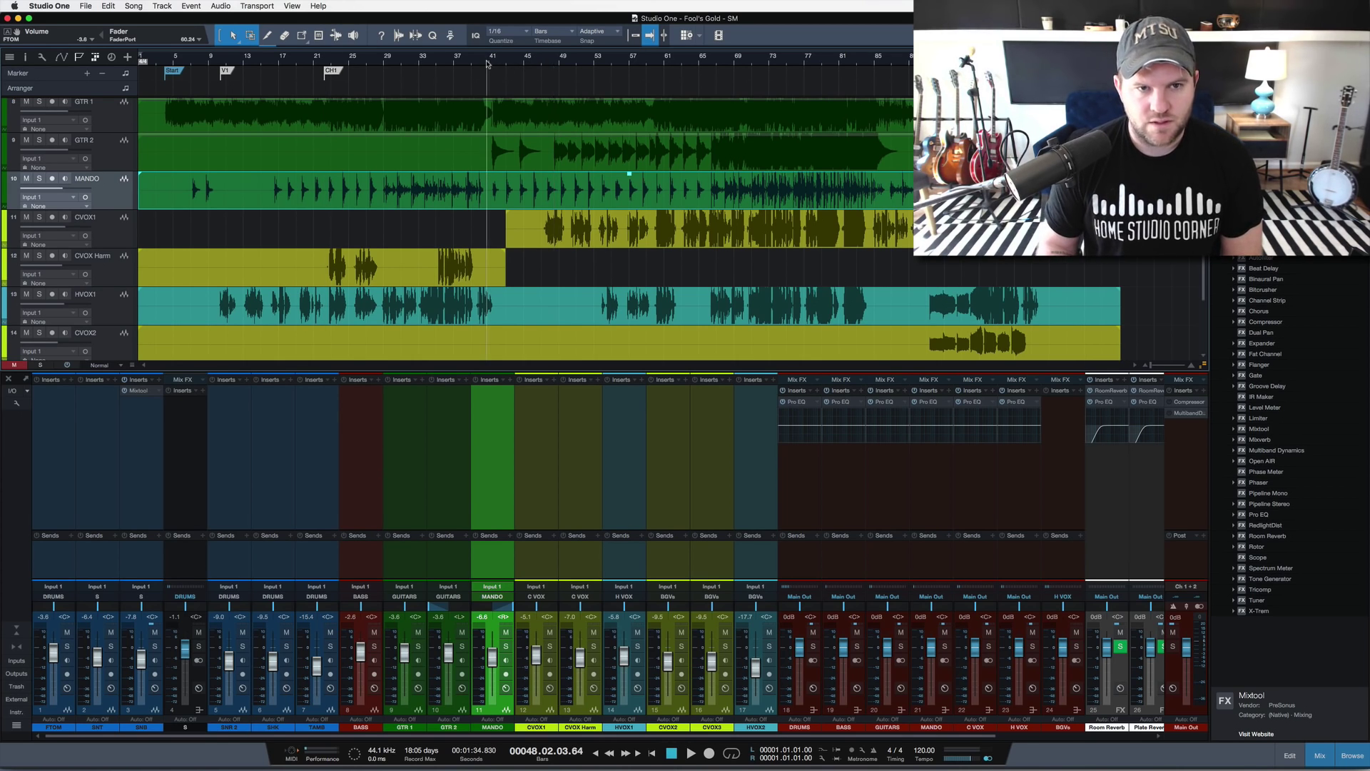
pyautogui.press('alt+Insert')
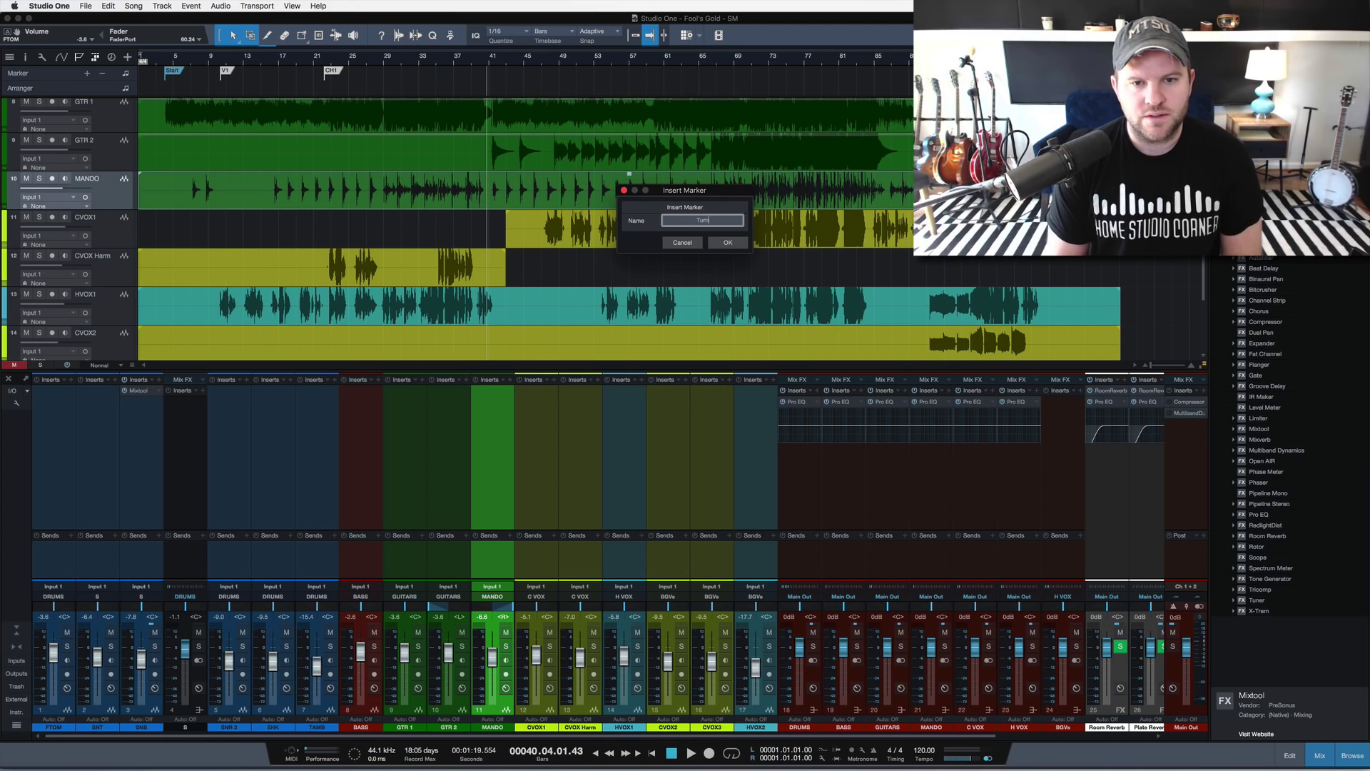
pyautogui.press('Return')
# Step: Insert a section marker named V2 at about bar 48 and move it back to about bar 47
pyautogui.click(551, 64)
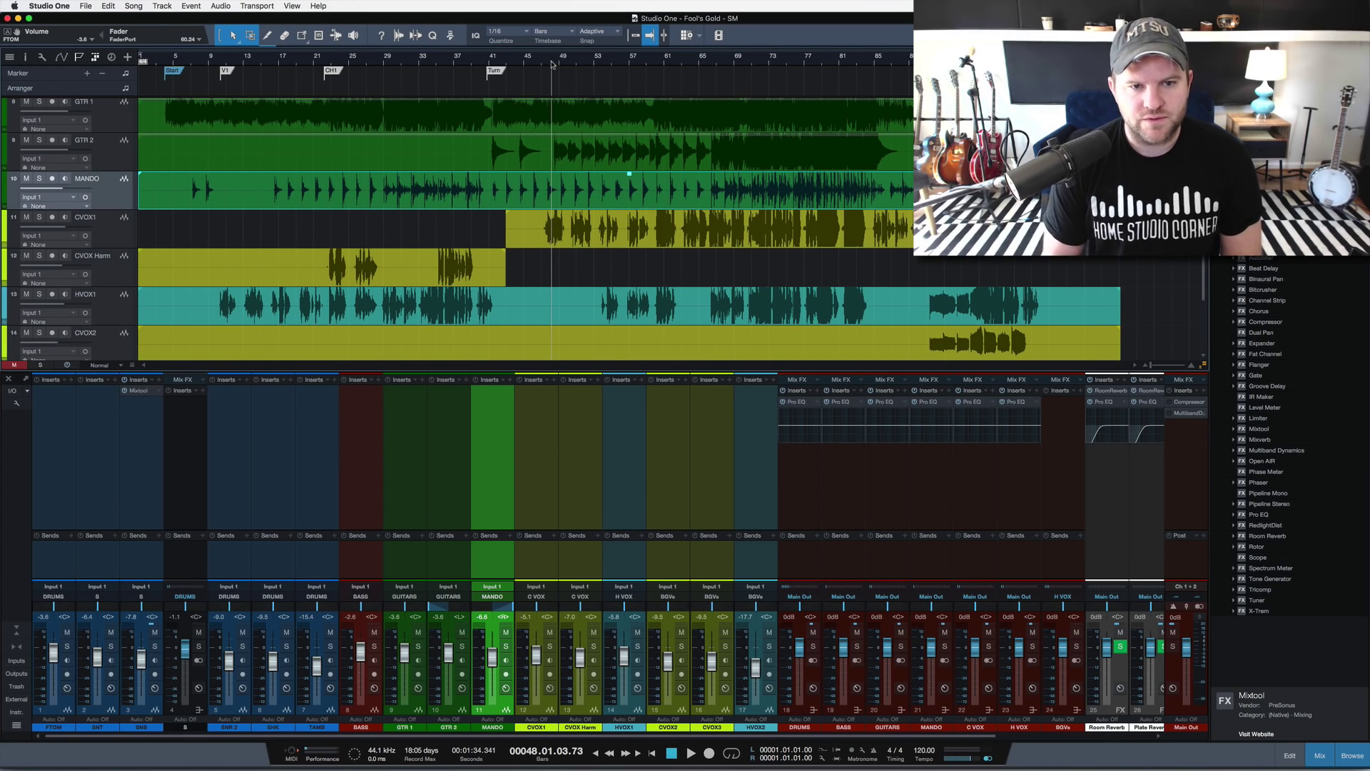
pyautogui.press('alt+Insert')
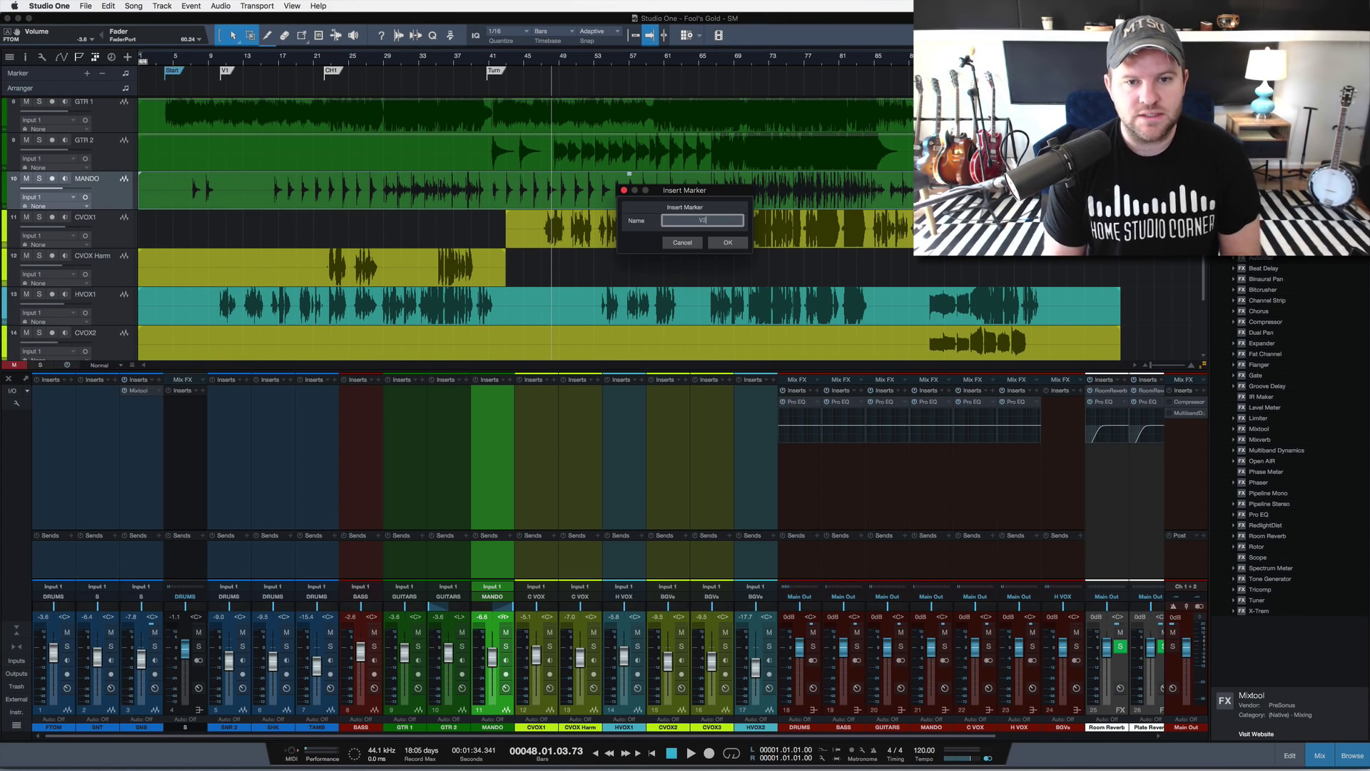
pyautogui.press('Return')
pyautogui.click(558, 70)
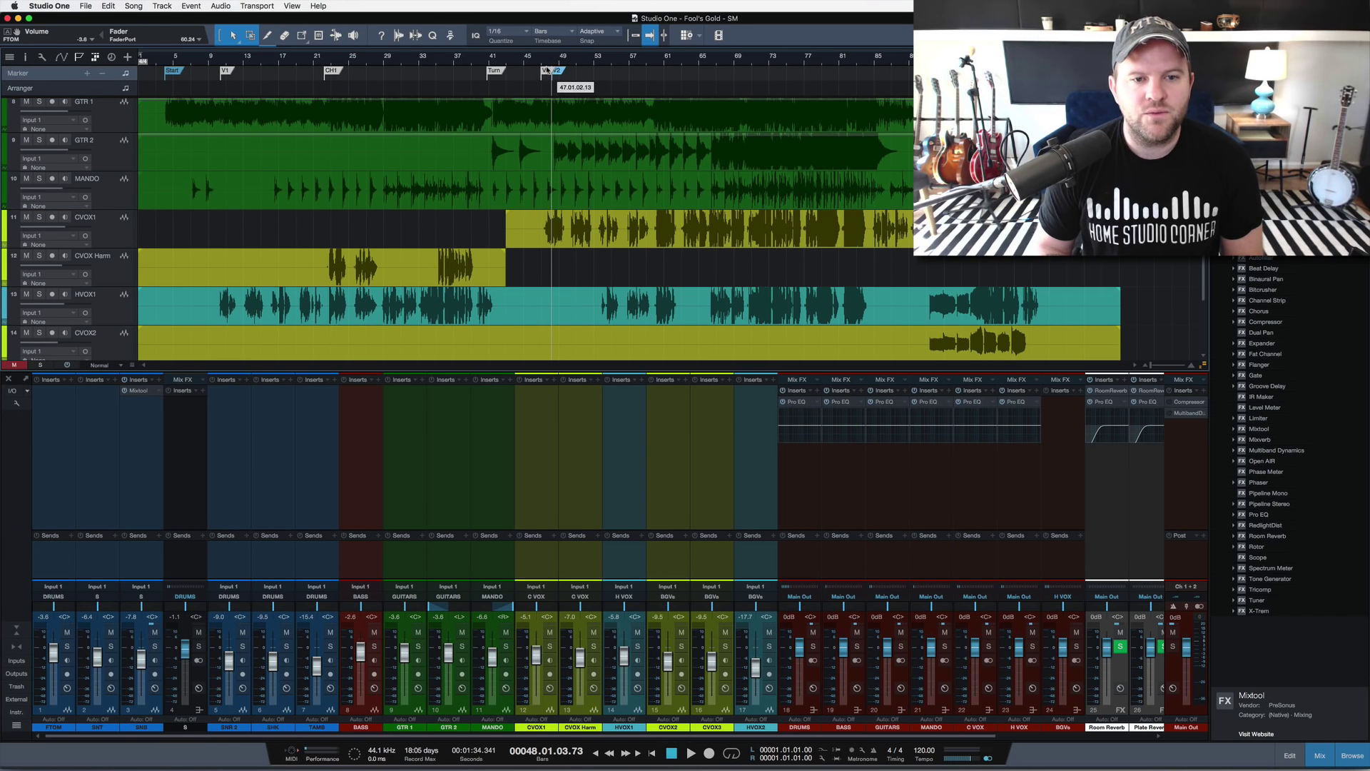
pyautogui.moveTo(558, 70); pyautogui.dragTo(546, 147)
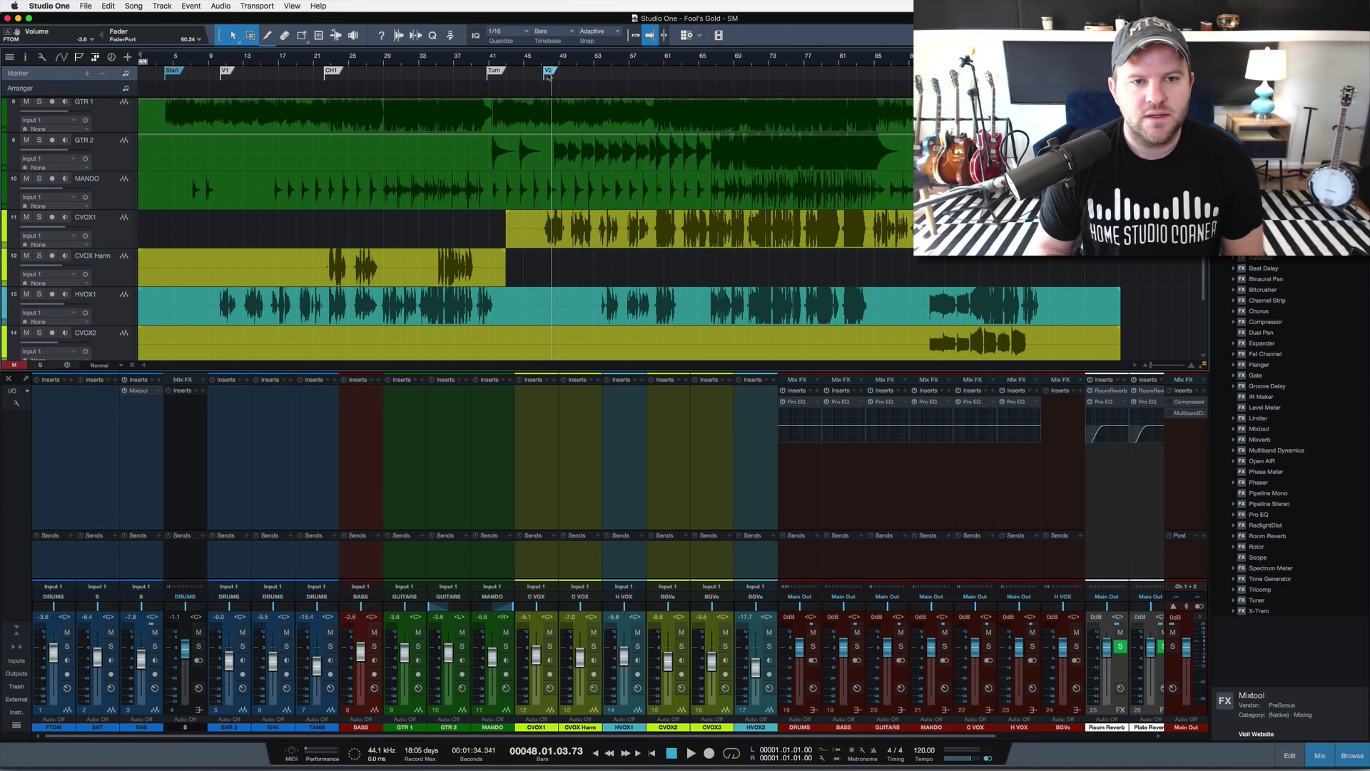
# Step: Play the song briefly from the CH1 marker at bar 22 to check which section starts there
pyautogui.scroll(5, 519, 198)
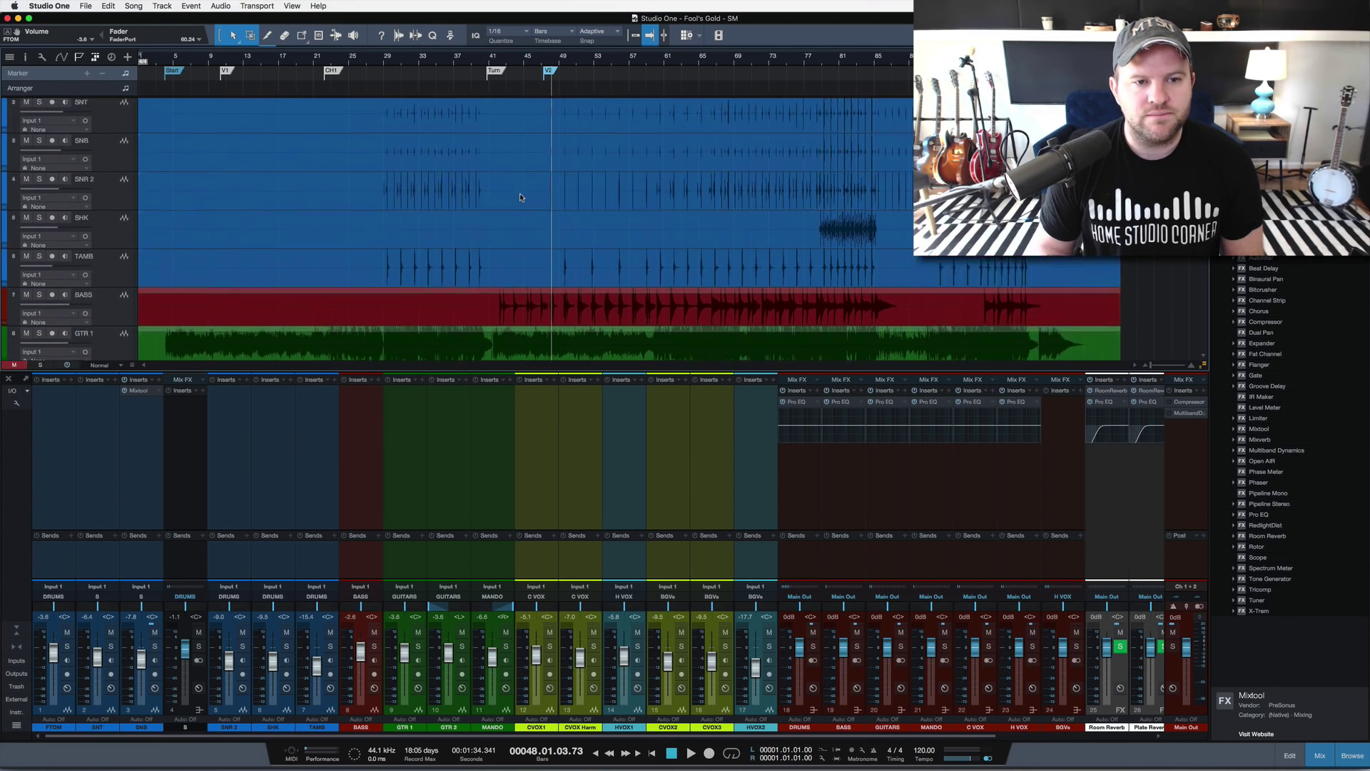
pyautogui.scroll(-5, 443, 135)
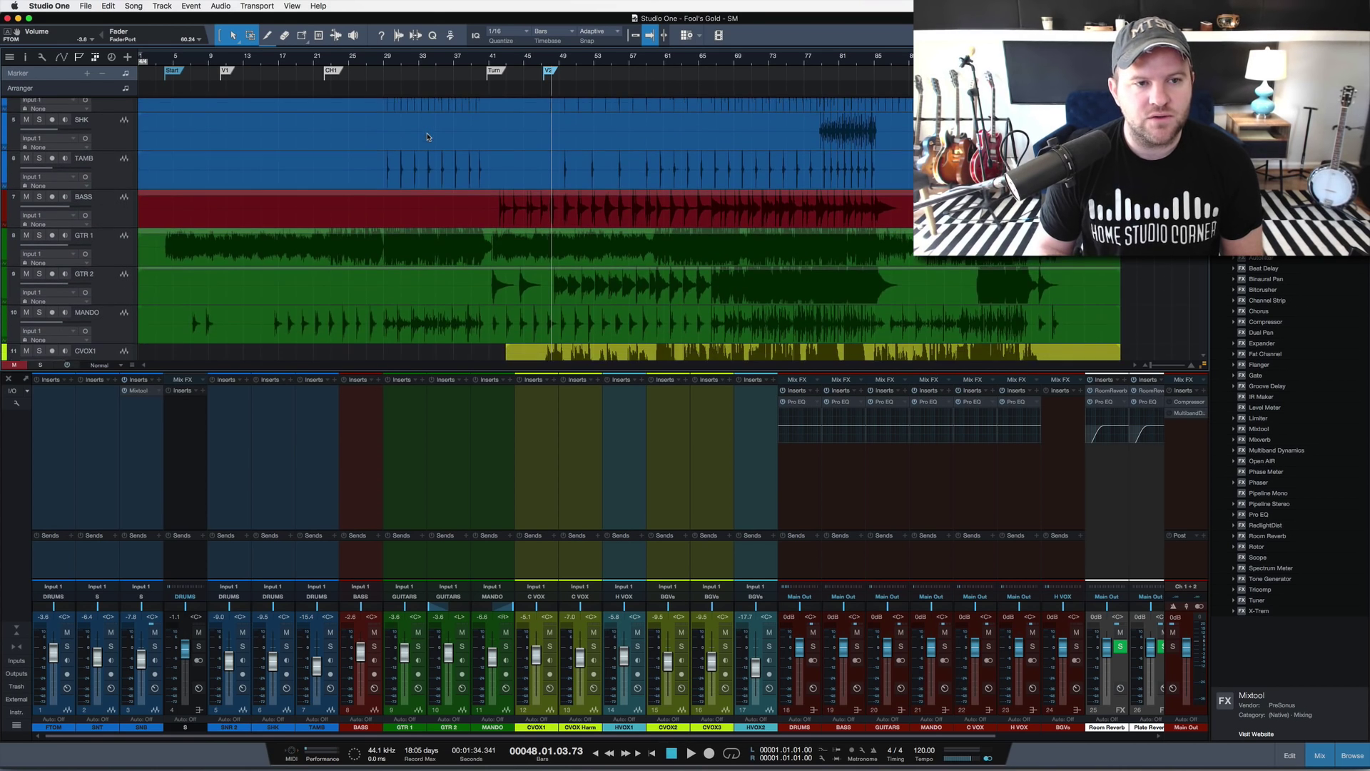
pyautogui.click(323, 61)
pyautogui.press('space')
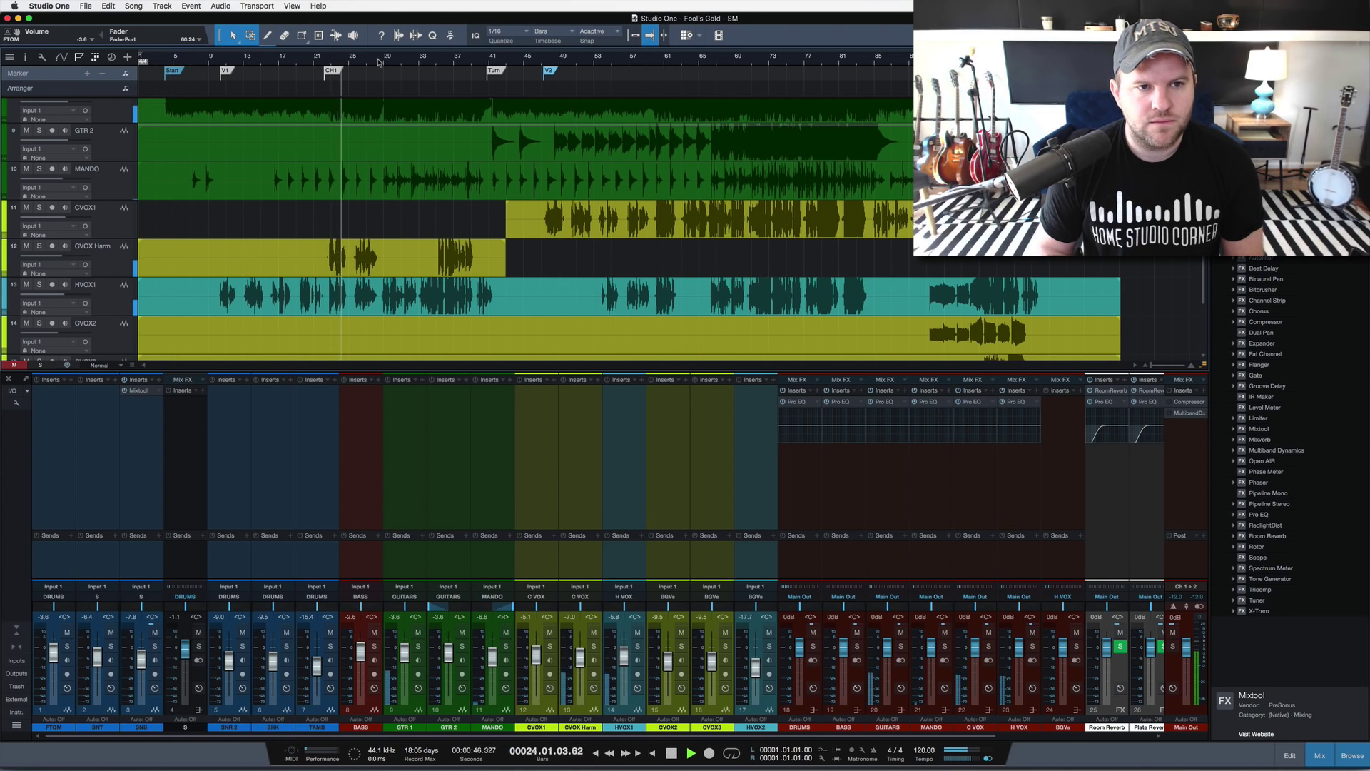
pyautogui.press('space')
# Step: Rename the CH1 marker at bar 22 as PC
pyautogui.doubleClick(333, 71)
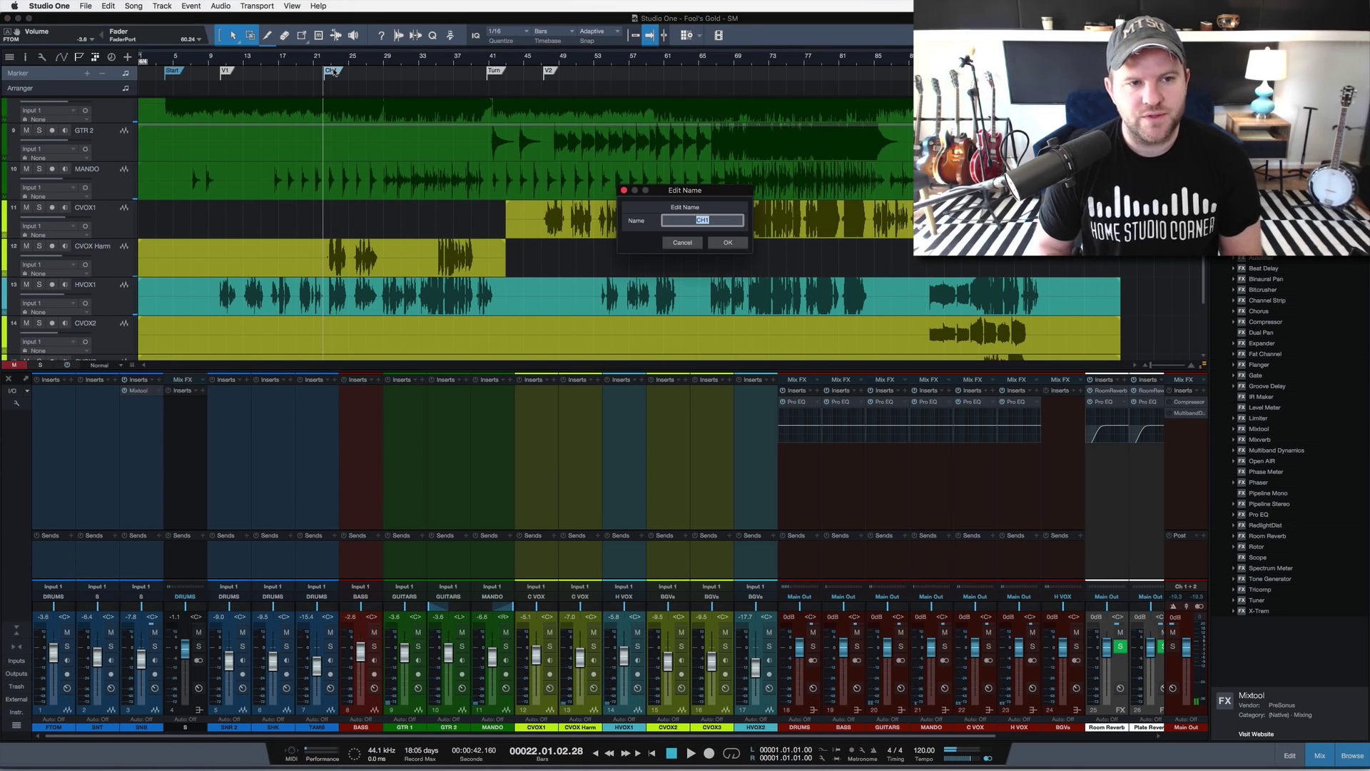
pyautogui.press('Right')
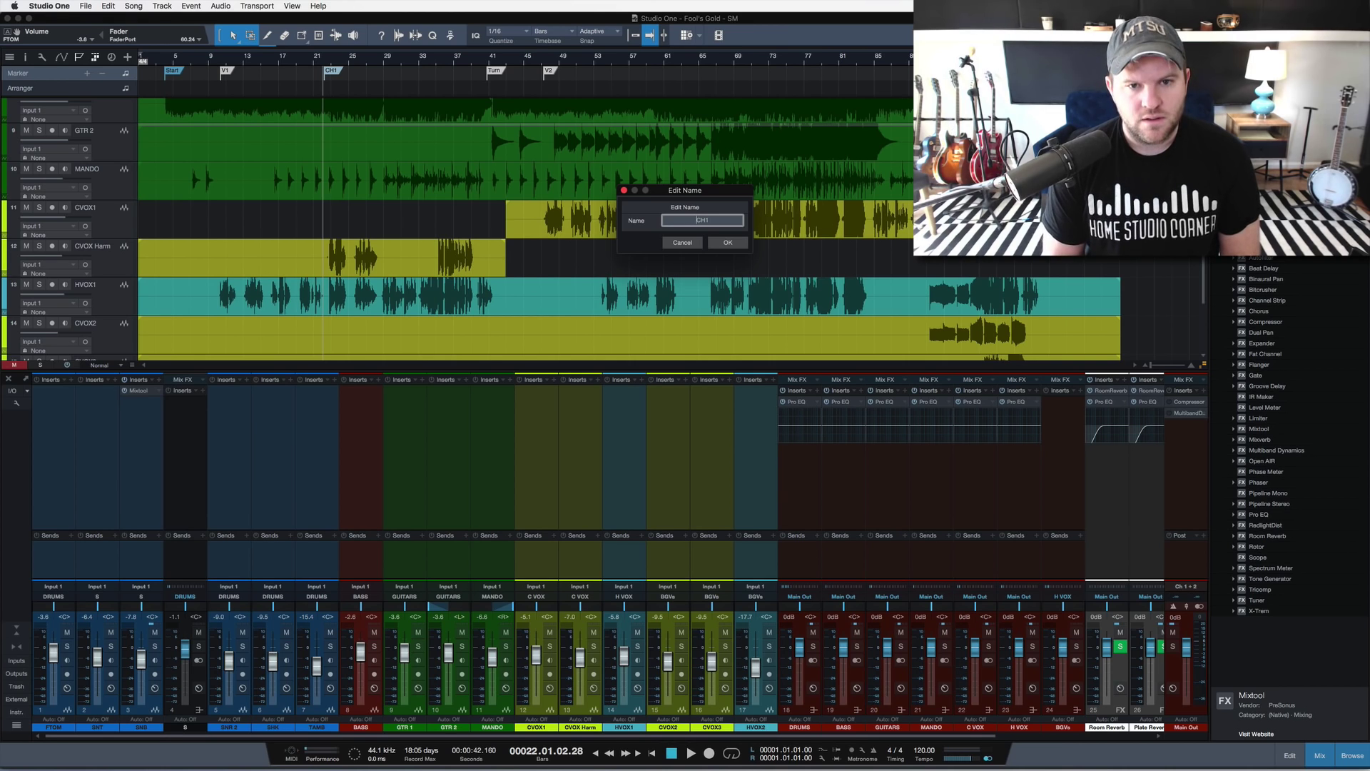
pyautogui.press('BackSpace')
pyautogui.press('BackSpace')
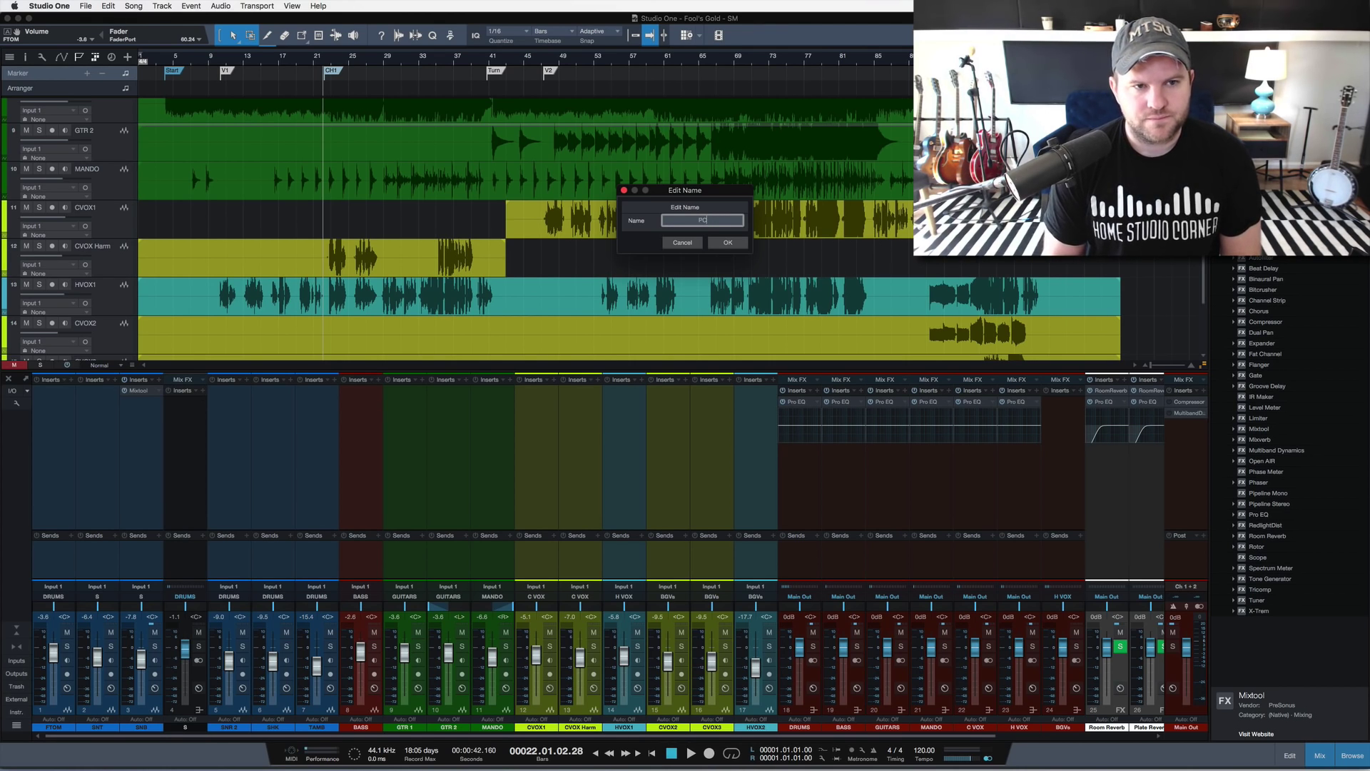
pyautogui.press('Return')
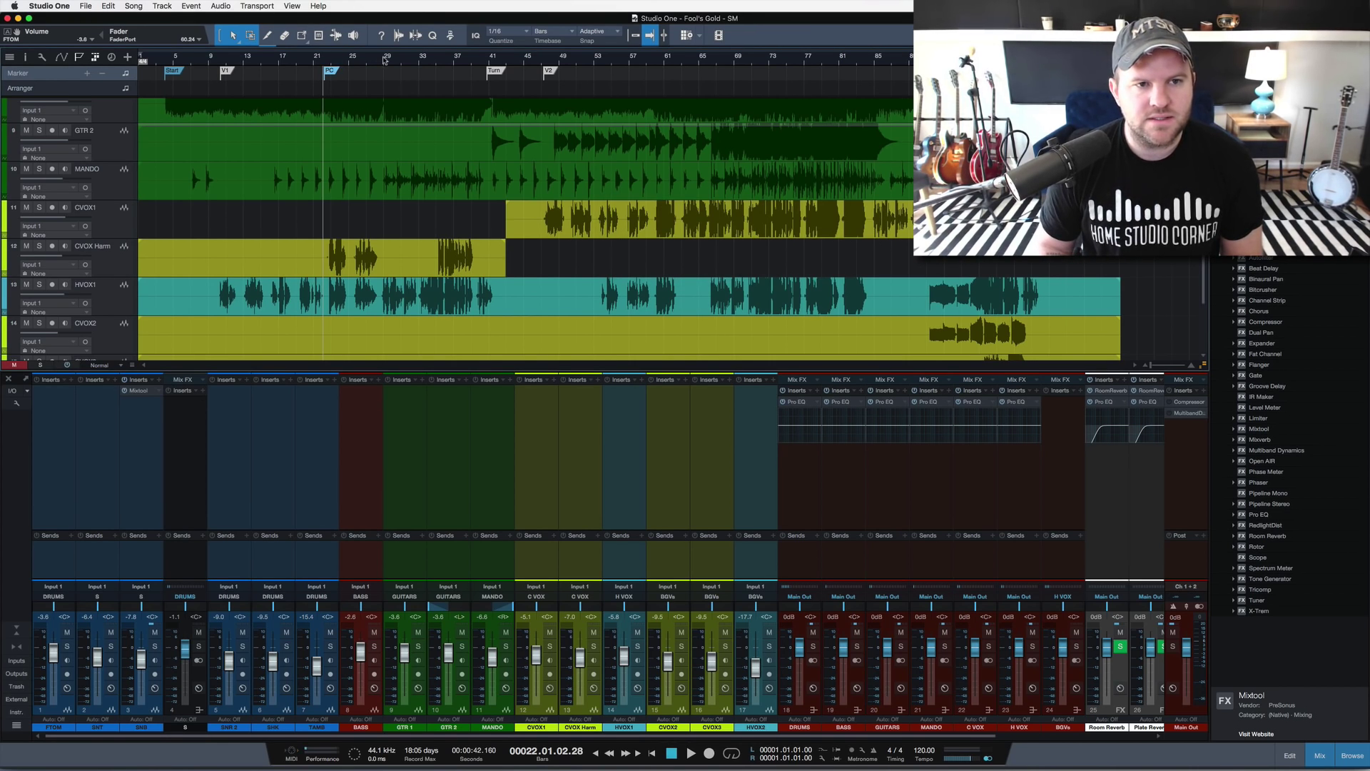
# Step: Insert a section marker named CH1 just before bar 29 and play briefly from it
pyautogui.click(384, 60)
pyautogui.press('alt+Insert')
pyautogui.write('CH')
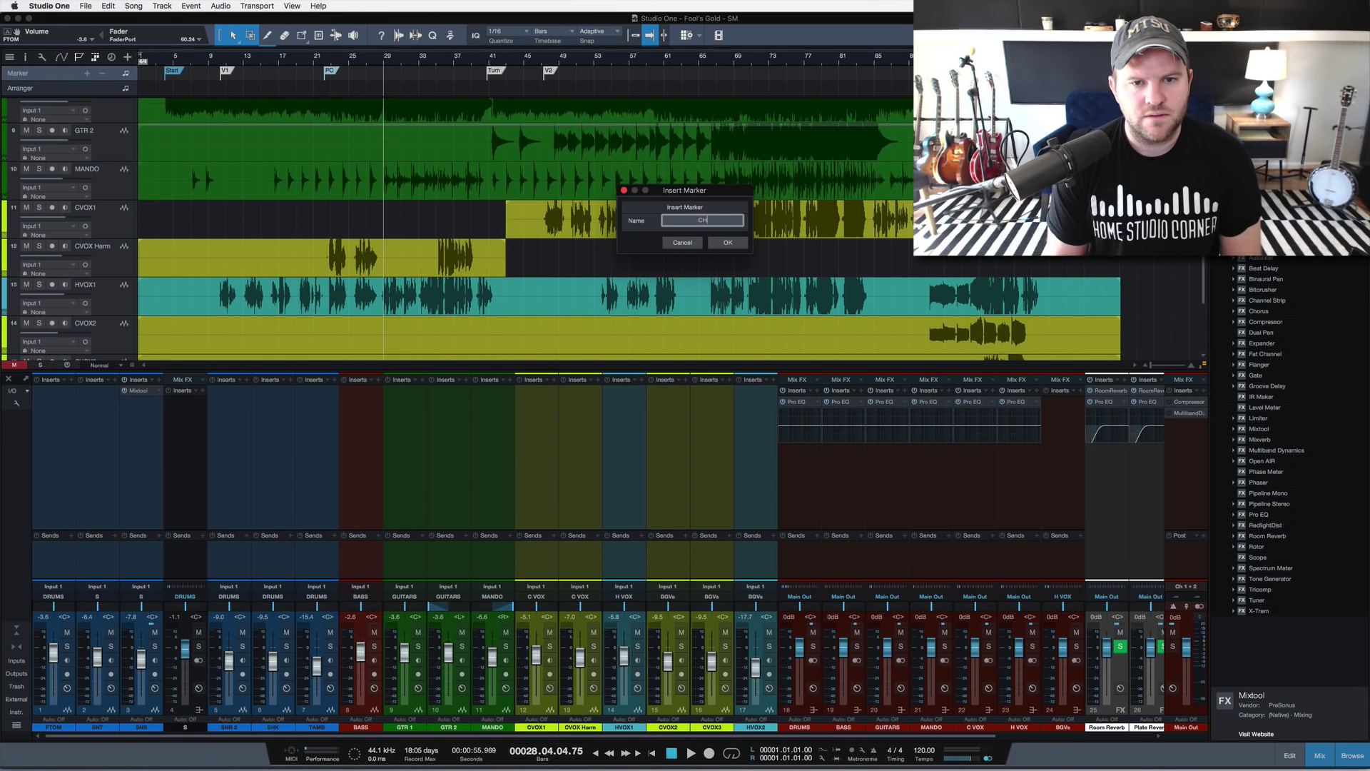
pyautogui.write('G1')
pyautogui.press('Return')
pyautogui.press('space')
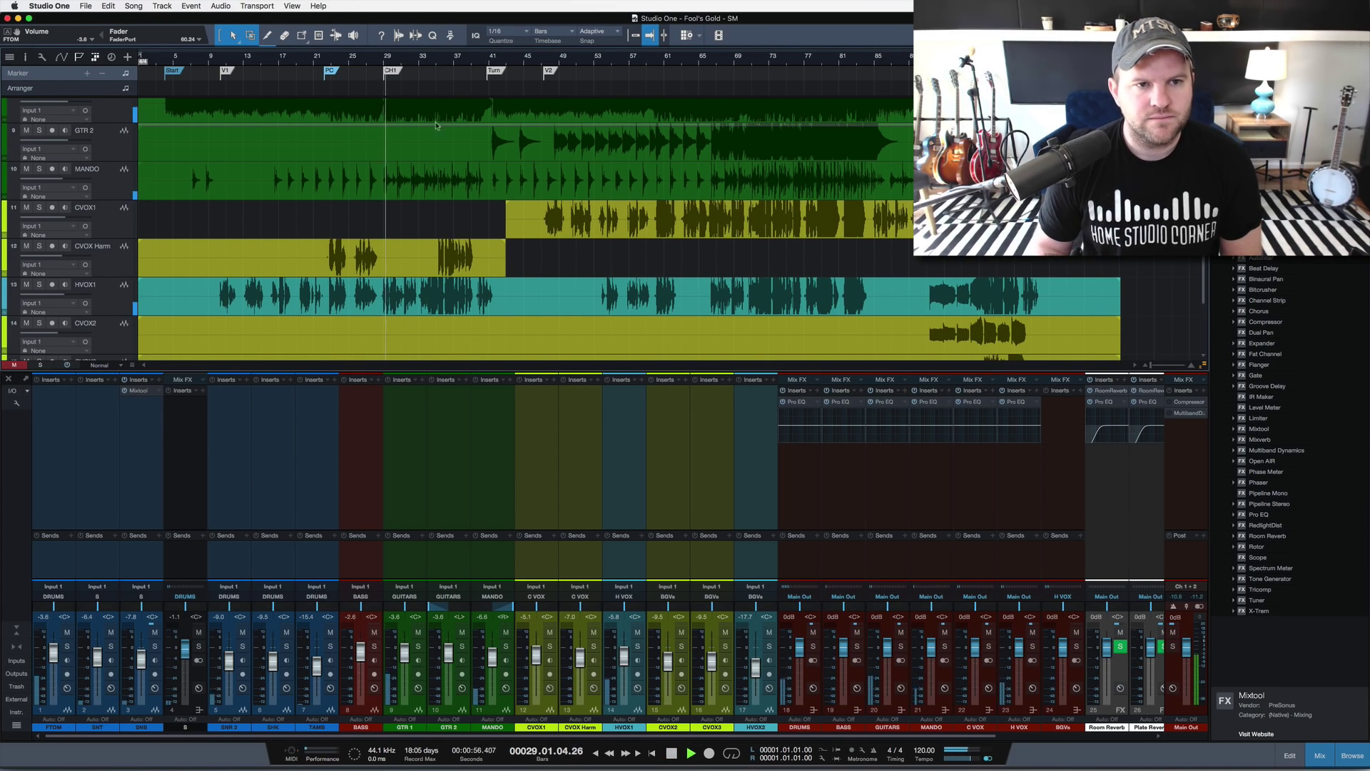
pyautogui.press('space')
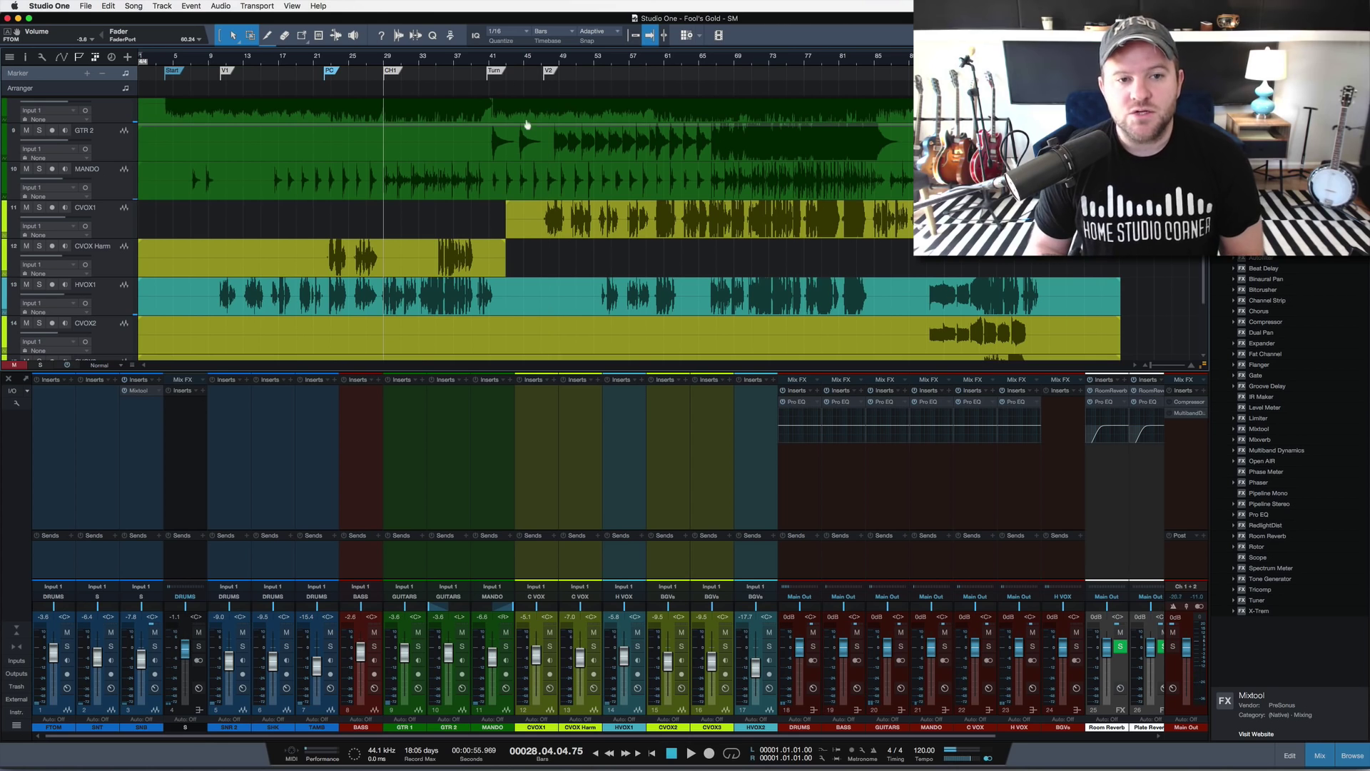
# Step: Select the MANDO track and play the full mix from the Turn marker at about bar 41
pyautogui.rightClick(485, 147)
pyautogui.click(433, 192)
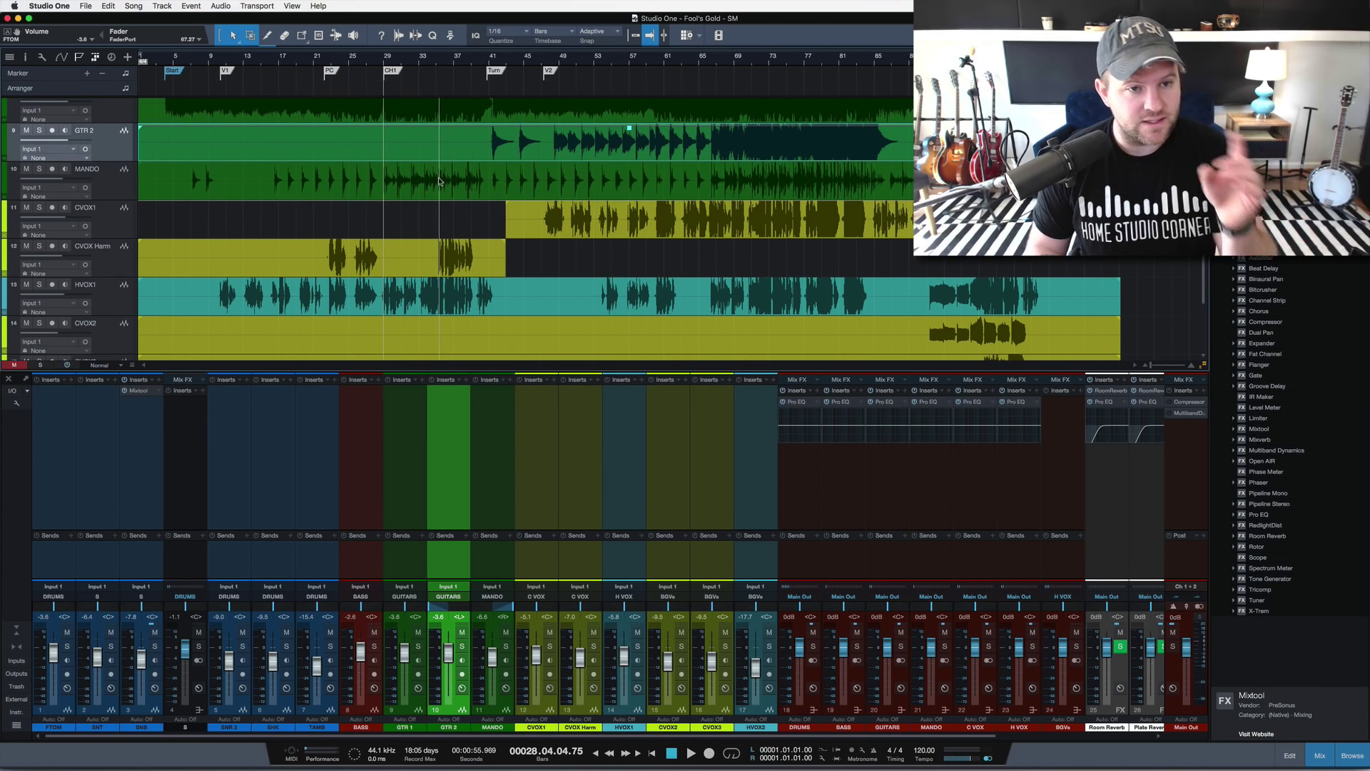
pyautogui.click(428, 195)
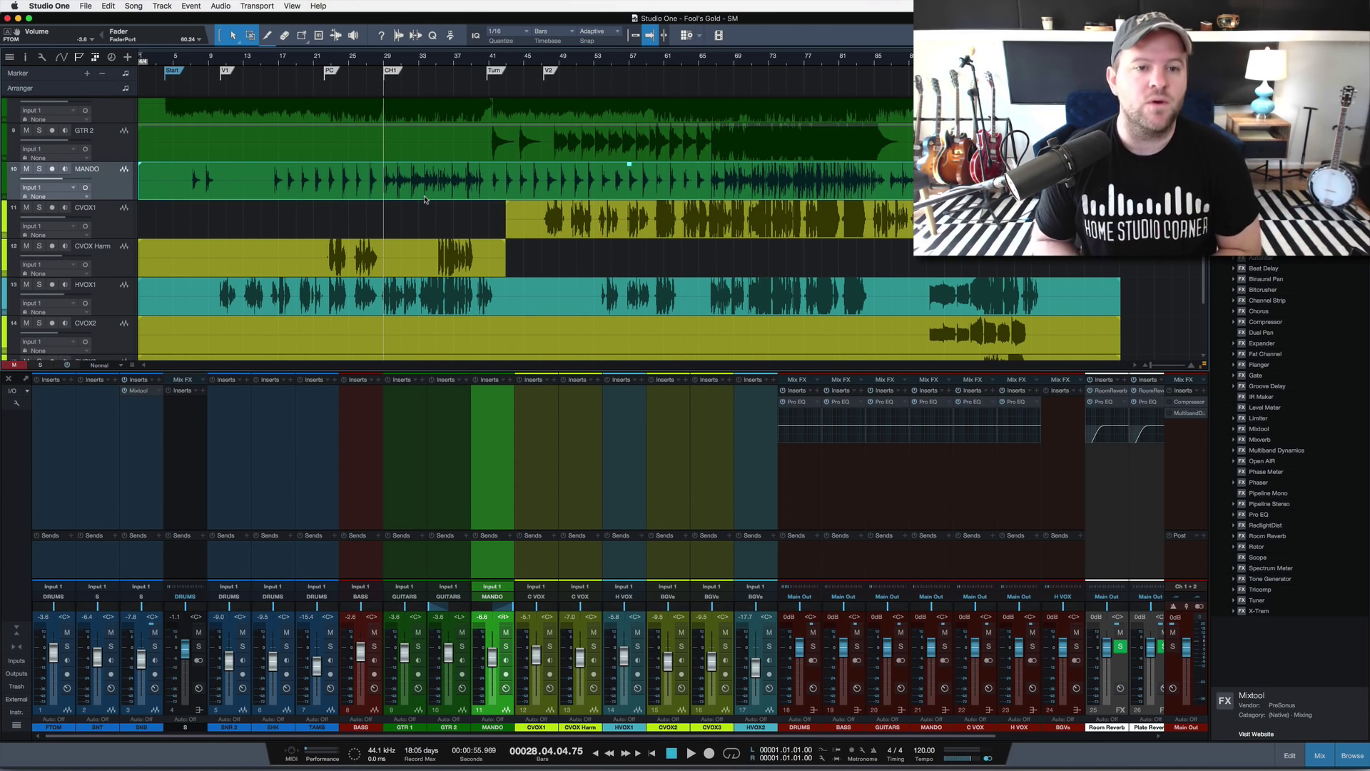
pyautogui.click(491, 57)
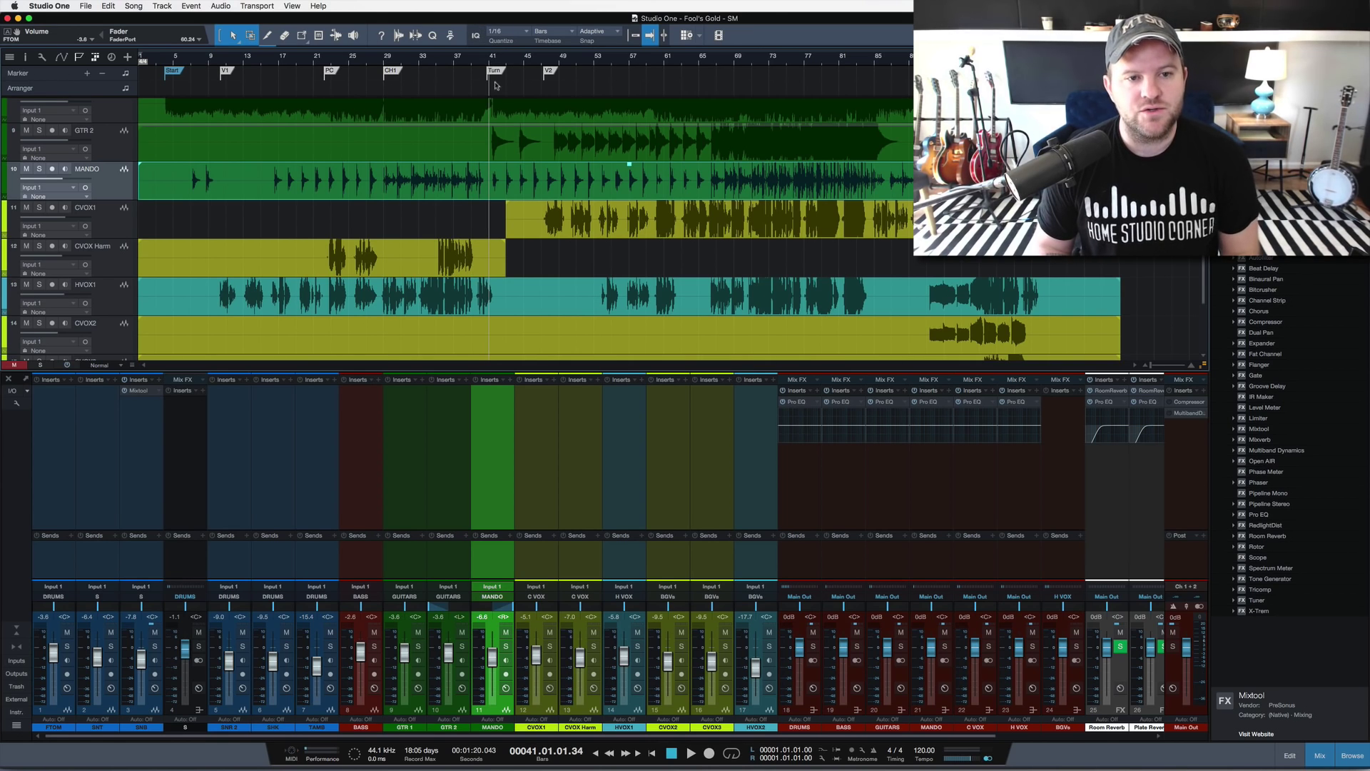
pyautogui.press('space')
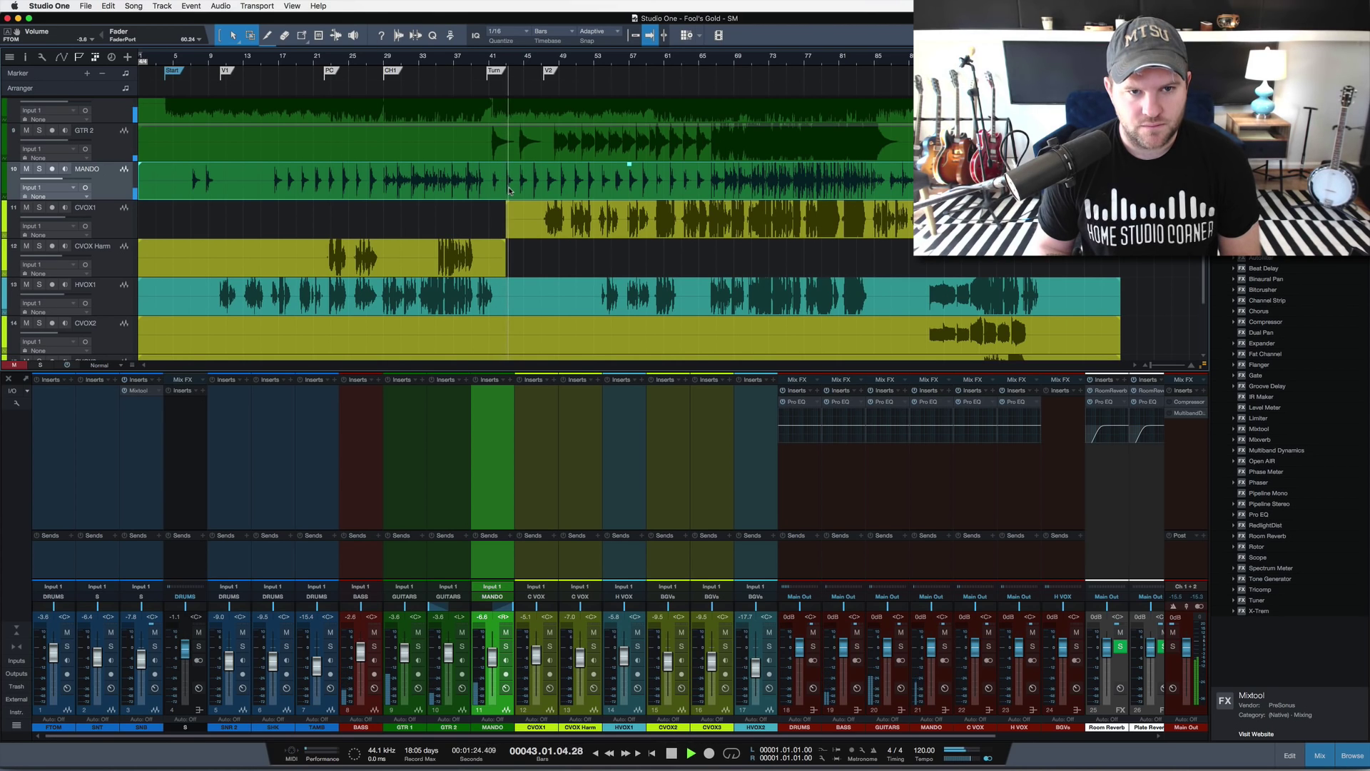
pyautogui.scroll(2, 541, 207)
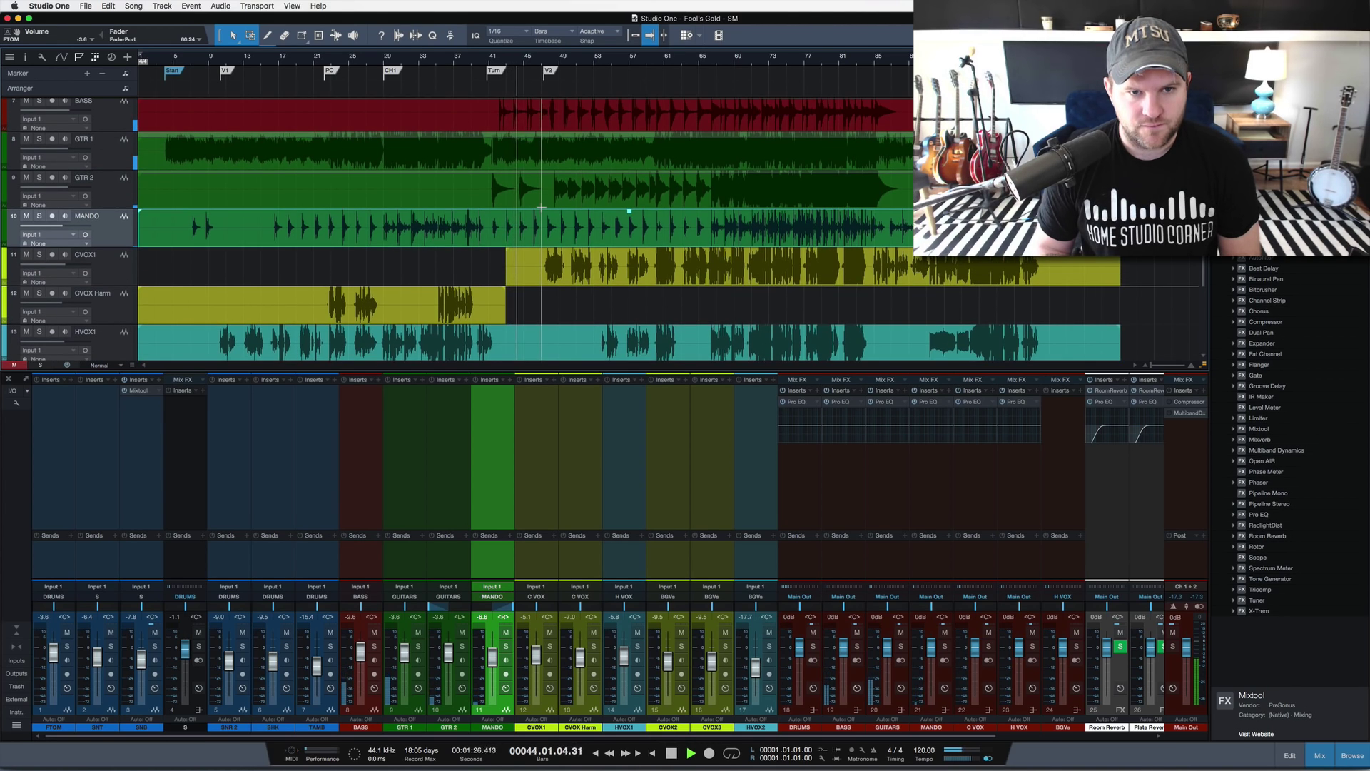
pyautogui.press('space')
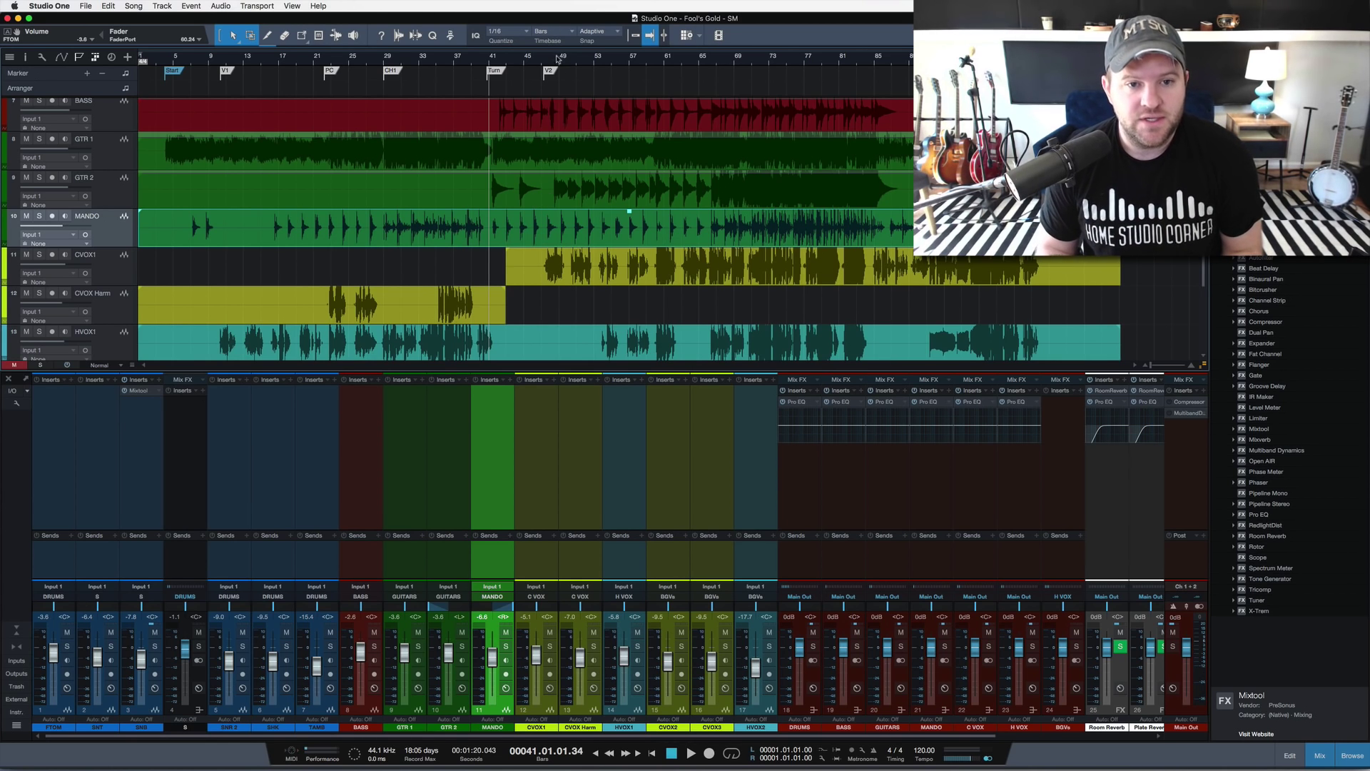
# Step: Solo the GTR 2 and MANDO tracks together and play them from about bar 48
pyautogui.scroll(5, 557, 58)
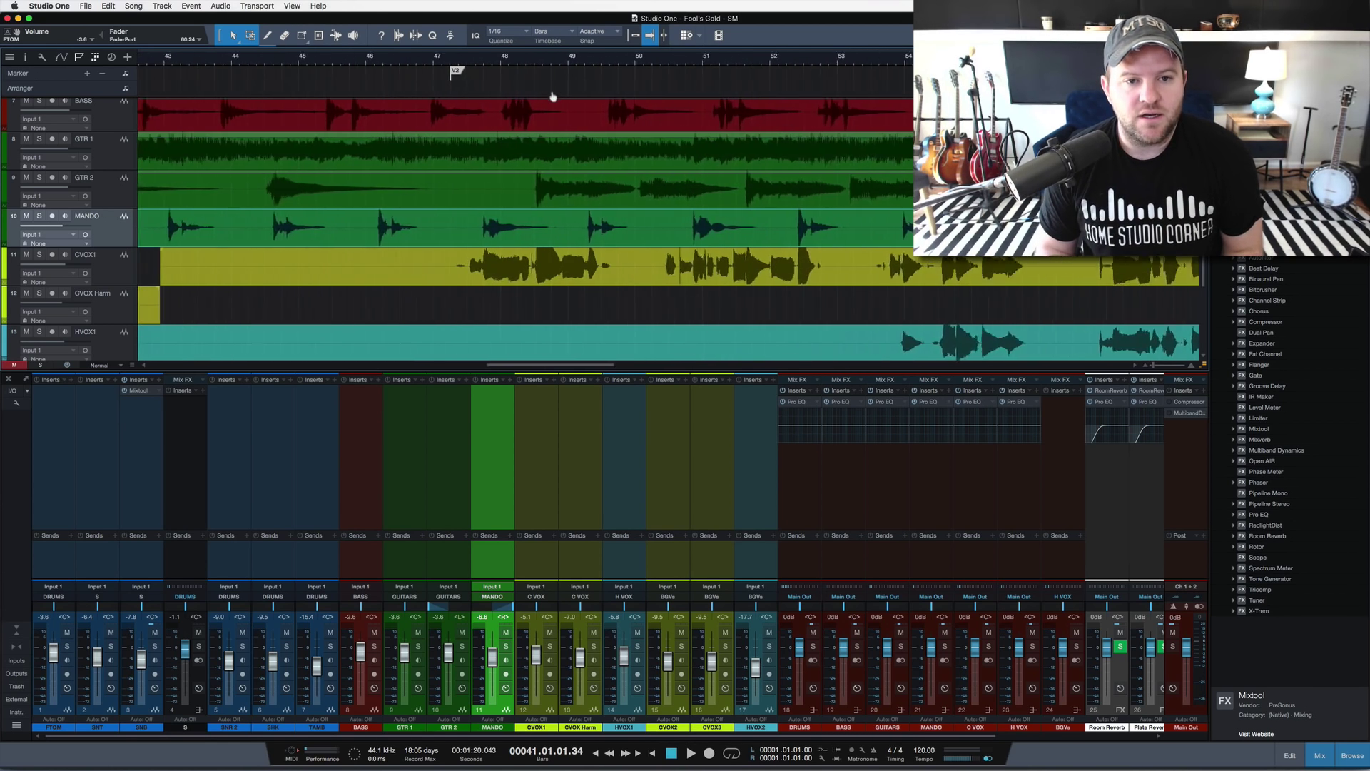
pyautogui.click(517, 60)
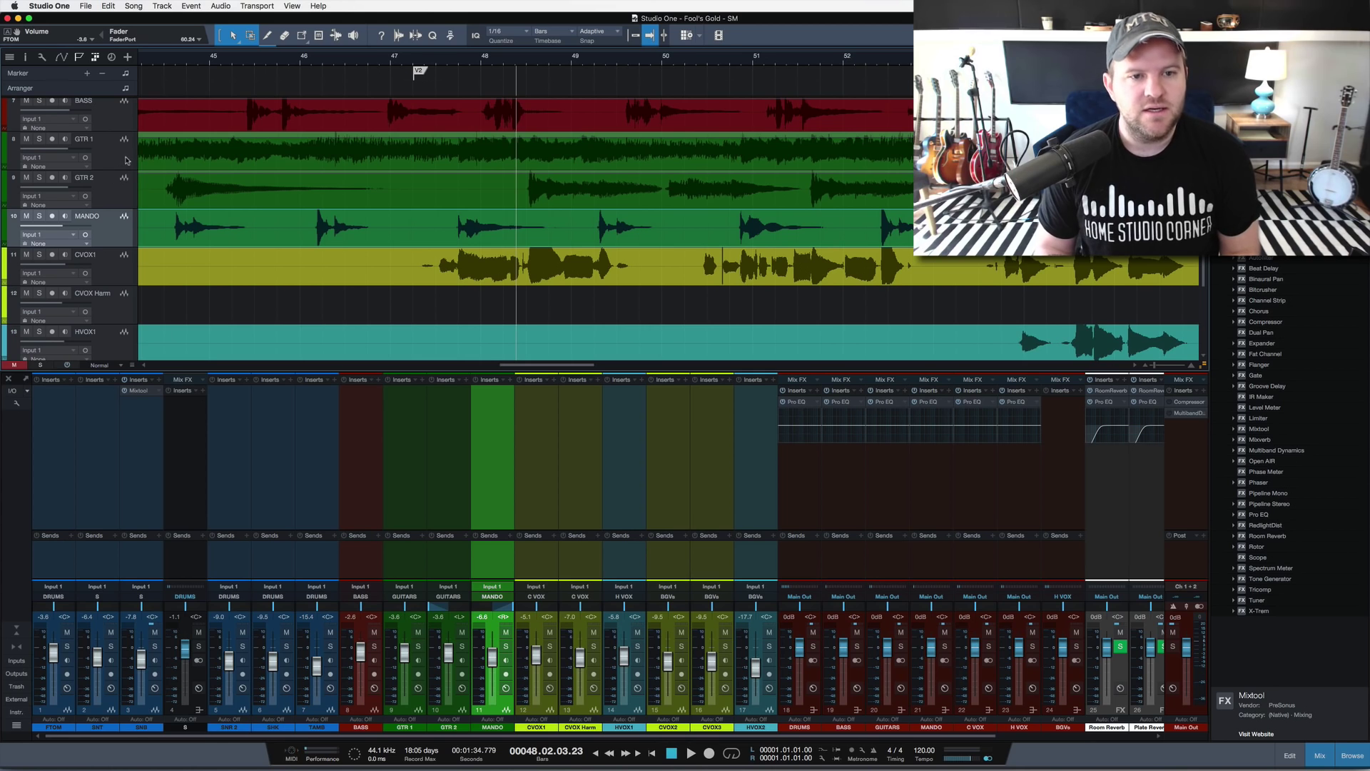
pyautogui.click(126, 195)
pyautogui.keyDown('shift'); pyautogui.click(123, 230); pyautogui.keyUp('shift')
pyautogui.press('s')
pyautogui.press('space')
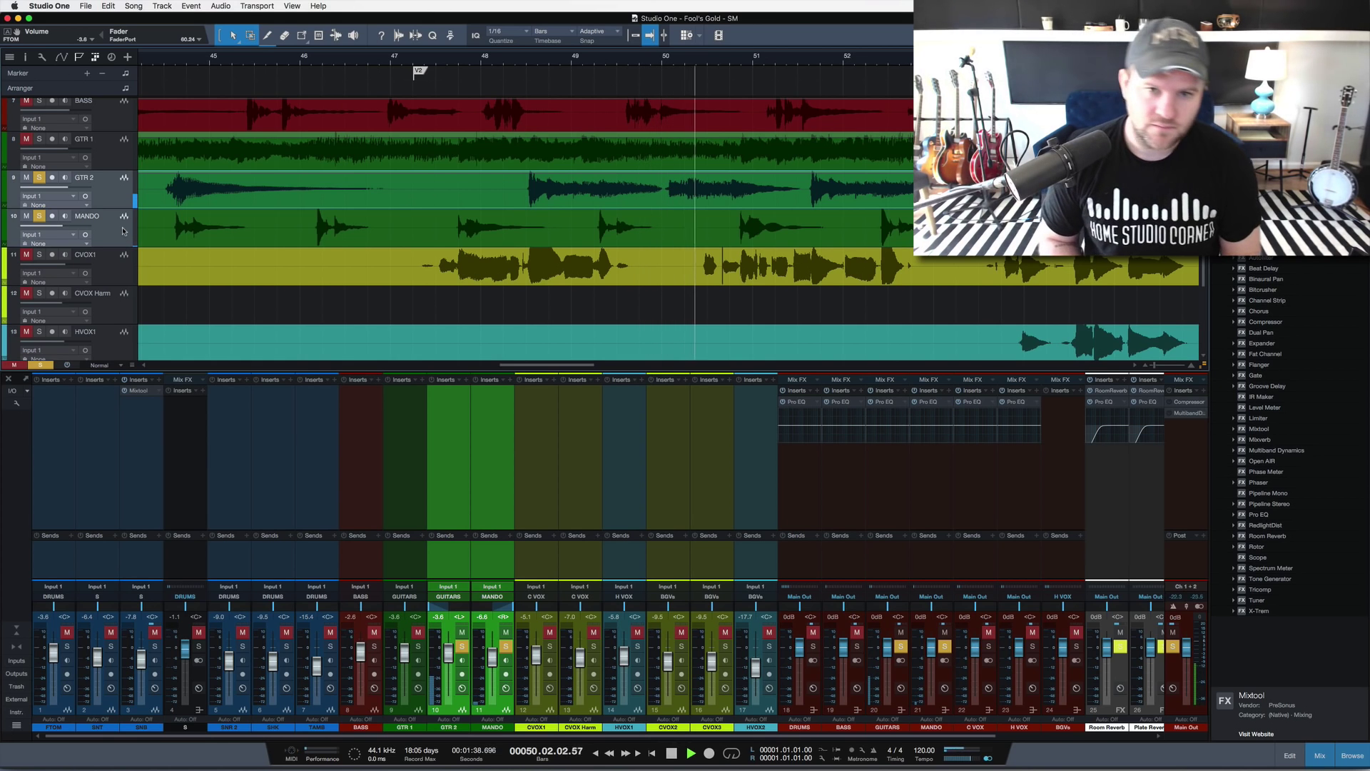
pyautogui.press('space')
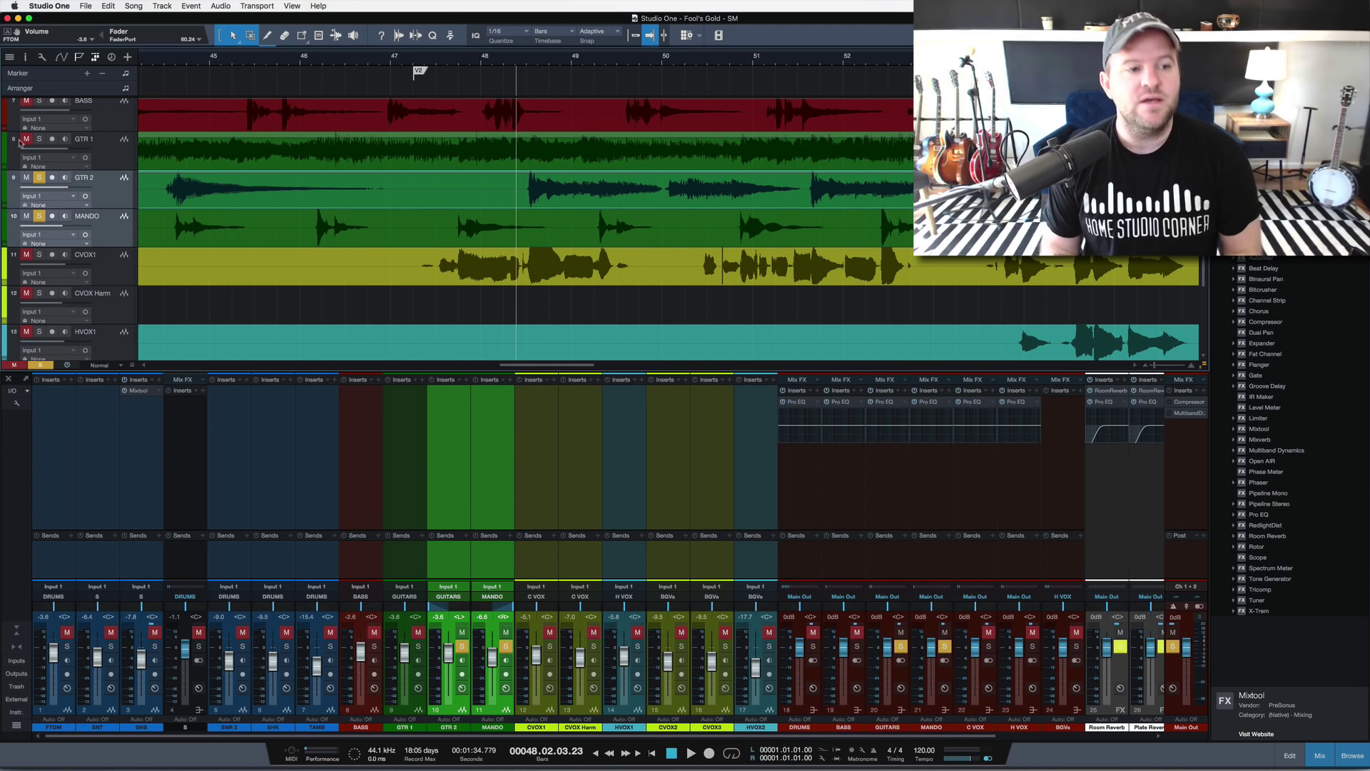
# Step: Solo the GTR 1 track along with GTR 2 and MANDO and play them from about bar 48
pyautogui.click(40, 139)
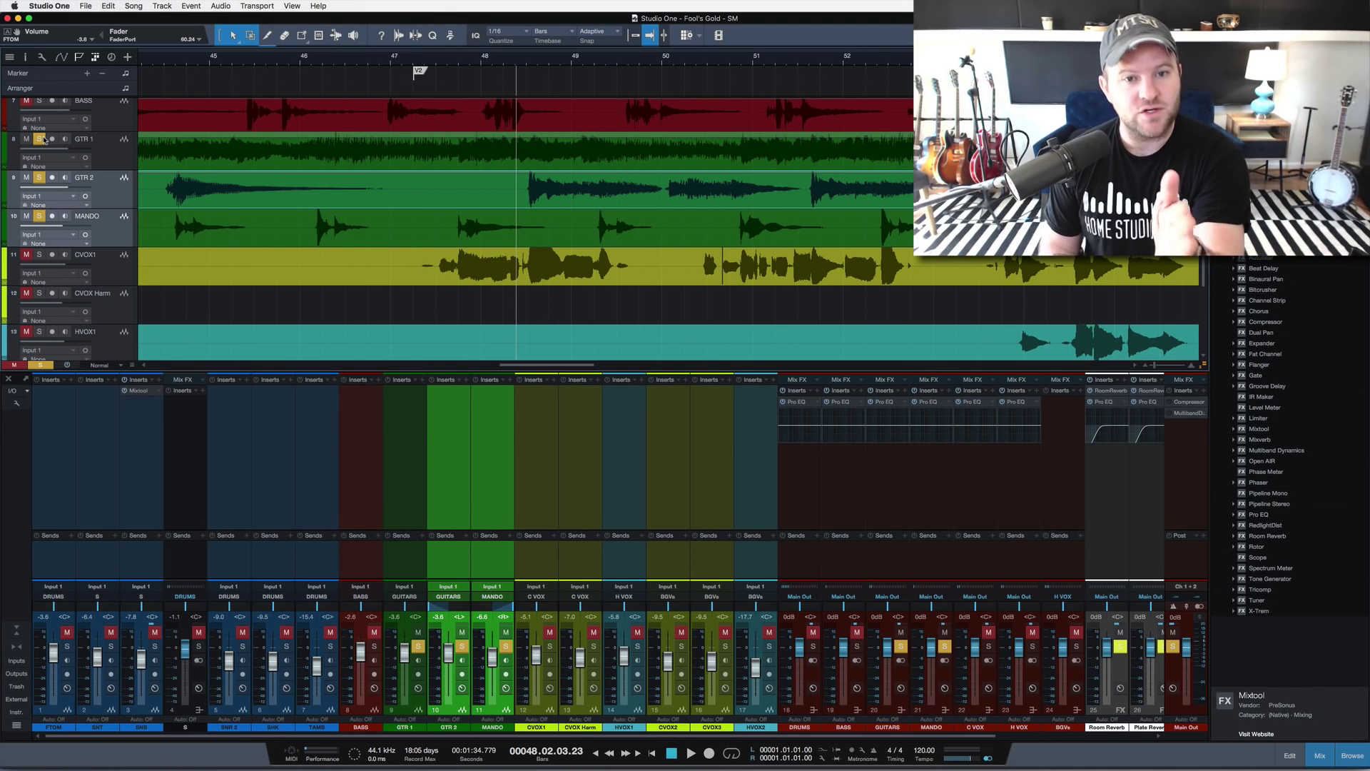
pyautogui.press('space')
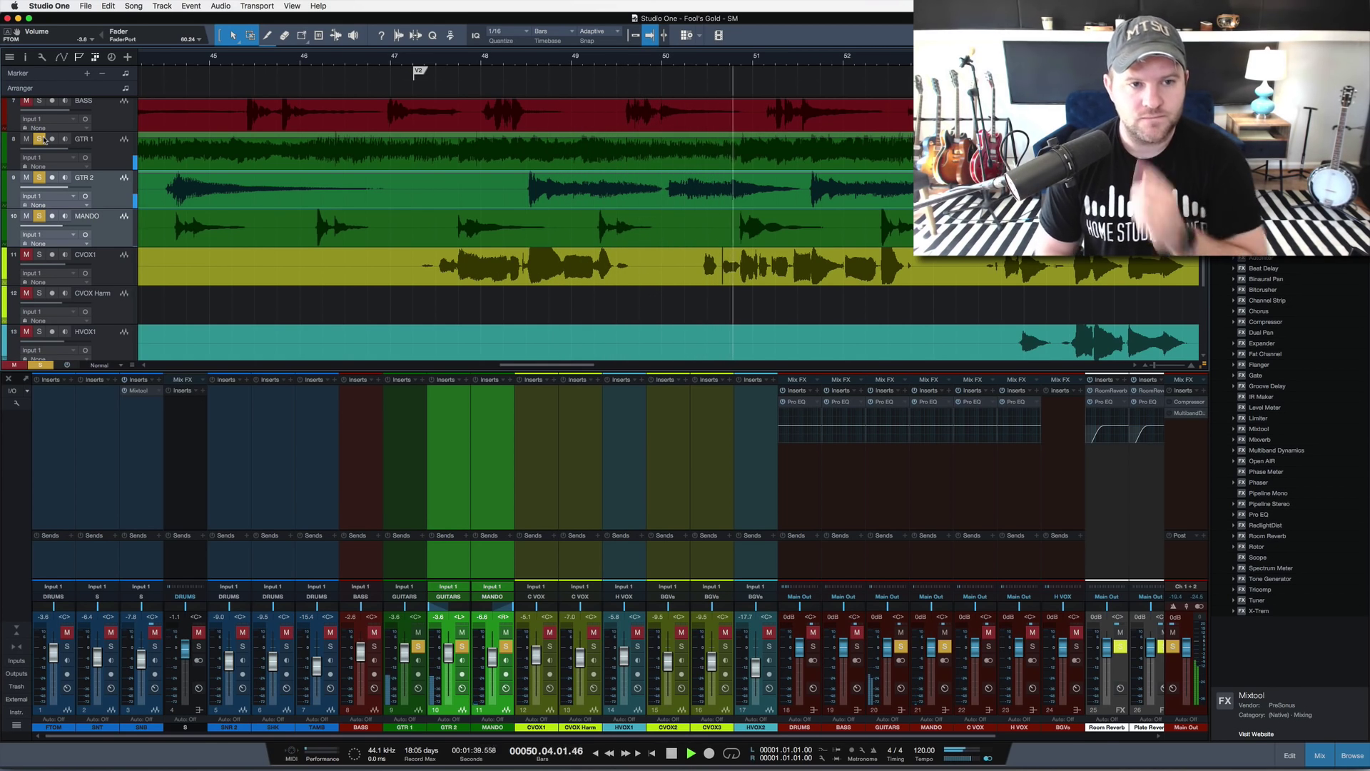
pyautogui.press('space')
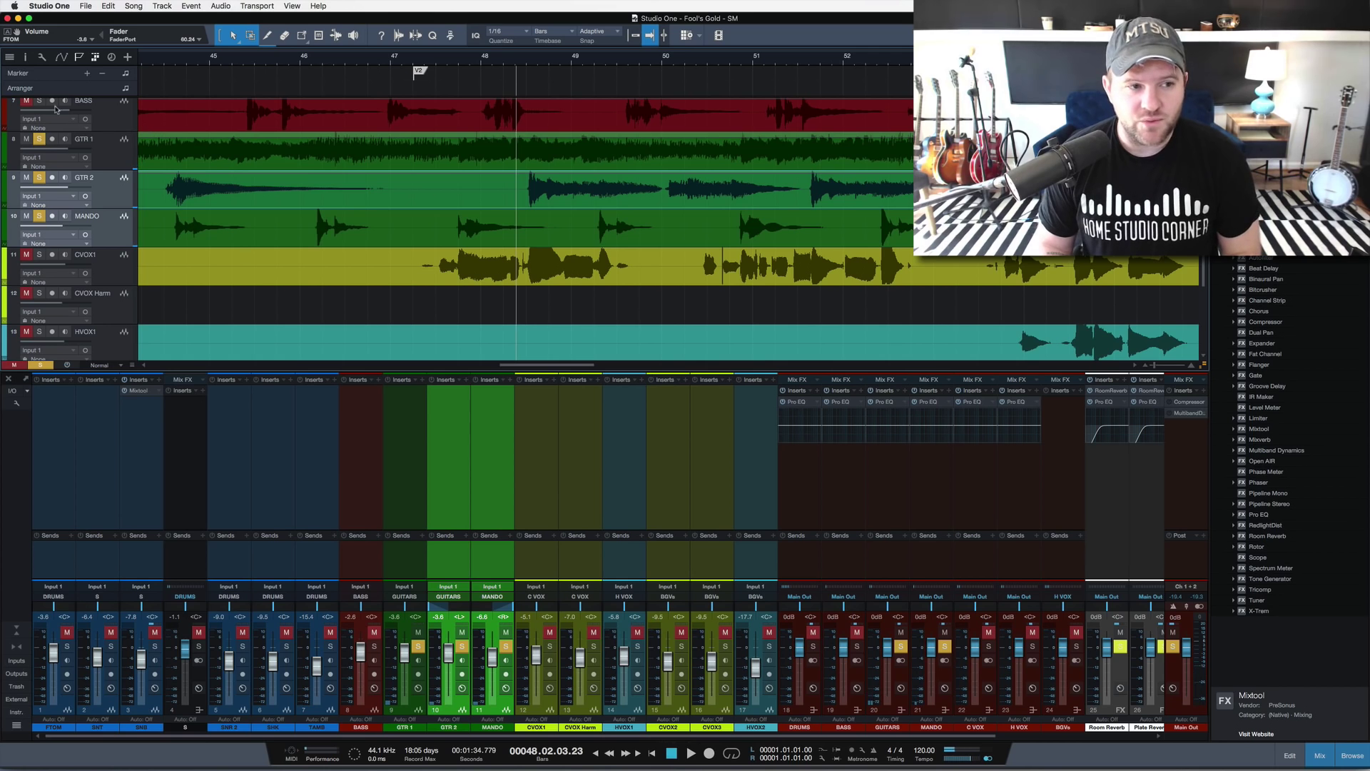
# Step: Add the BASS track to the soloed guitars and mandolin and play them together from bar 48
pyautogui.click(26, 101)
pyautogui.click(39, 101)
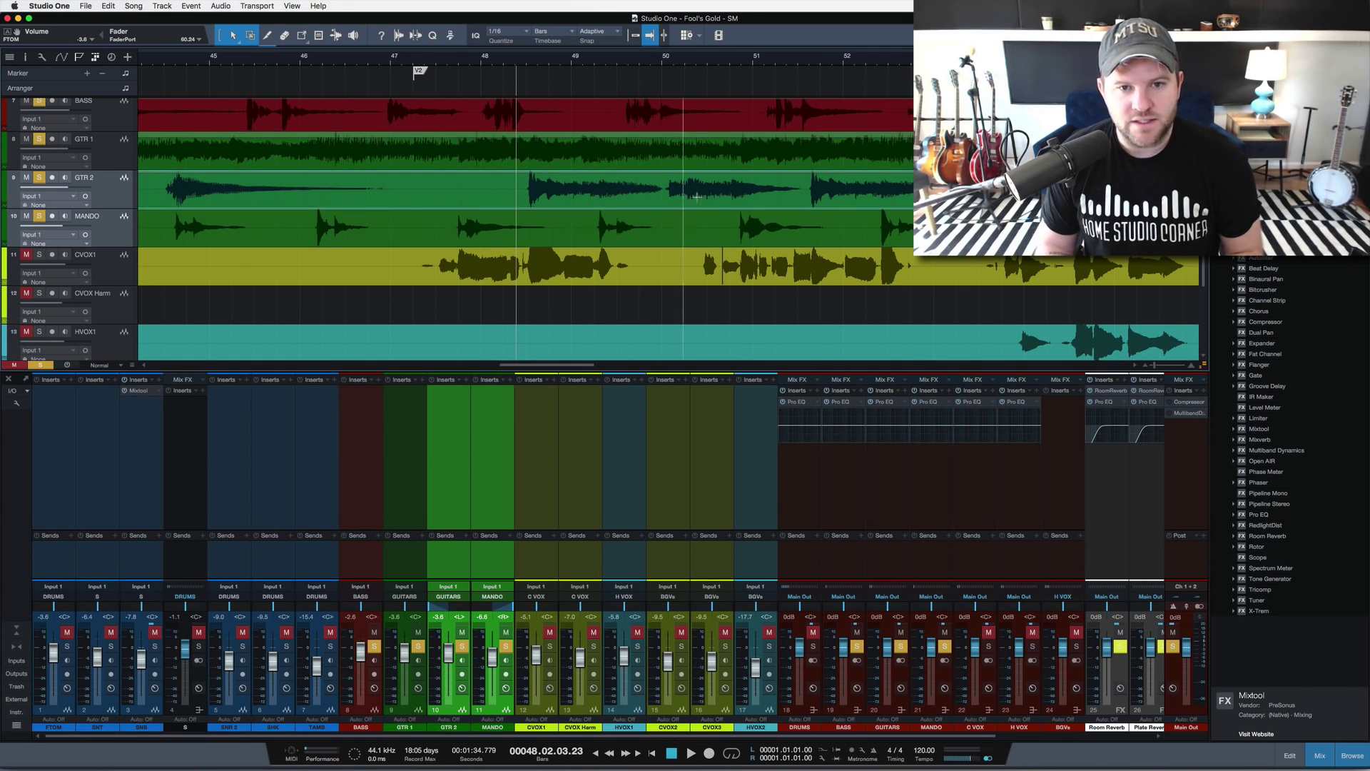
pyautogui.click(484, 57)
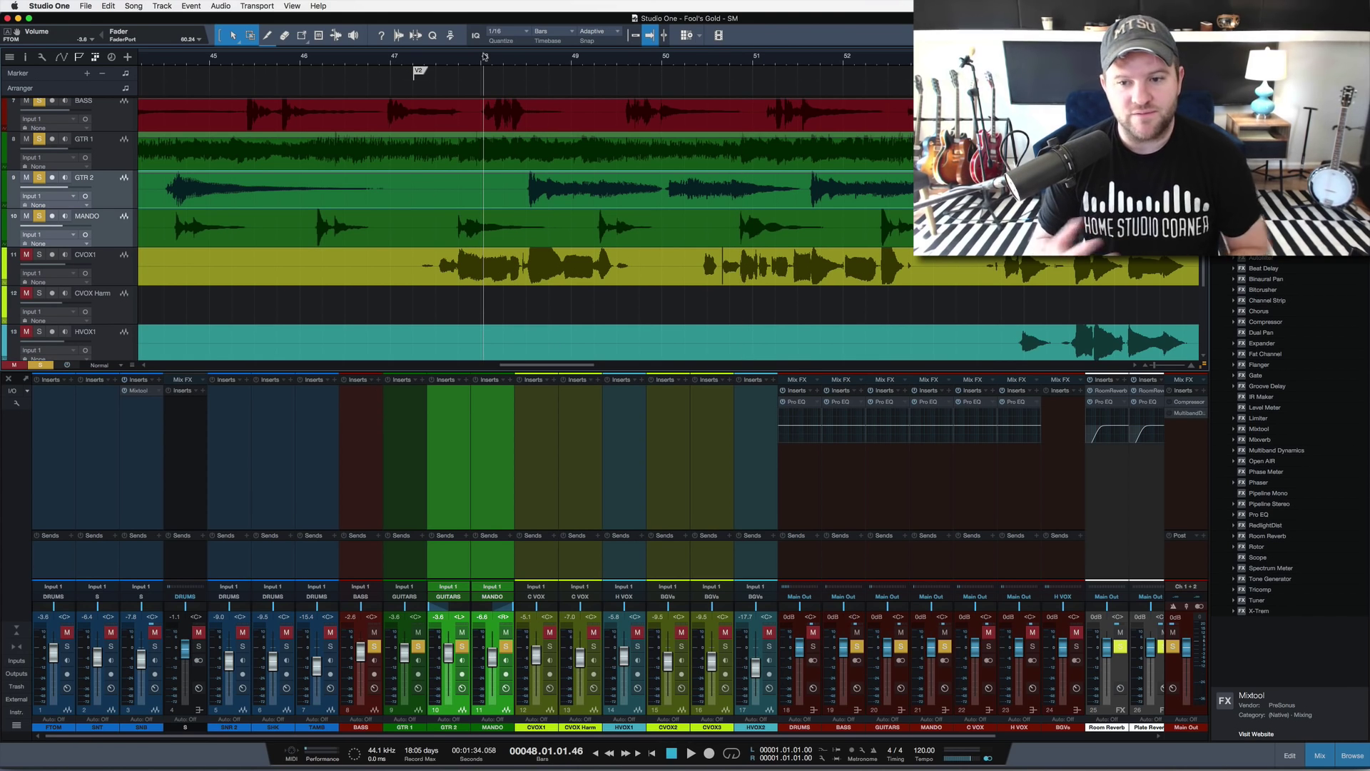
pyautogui.press('space')
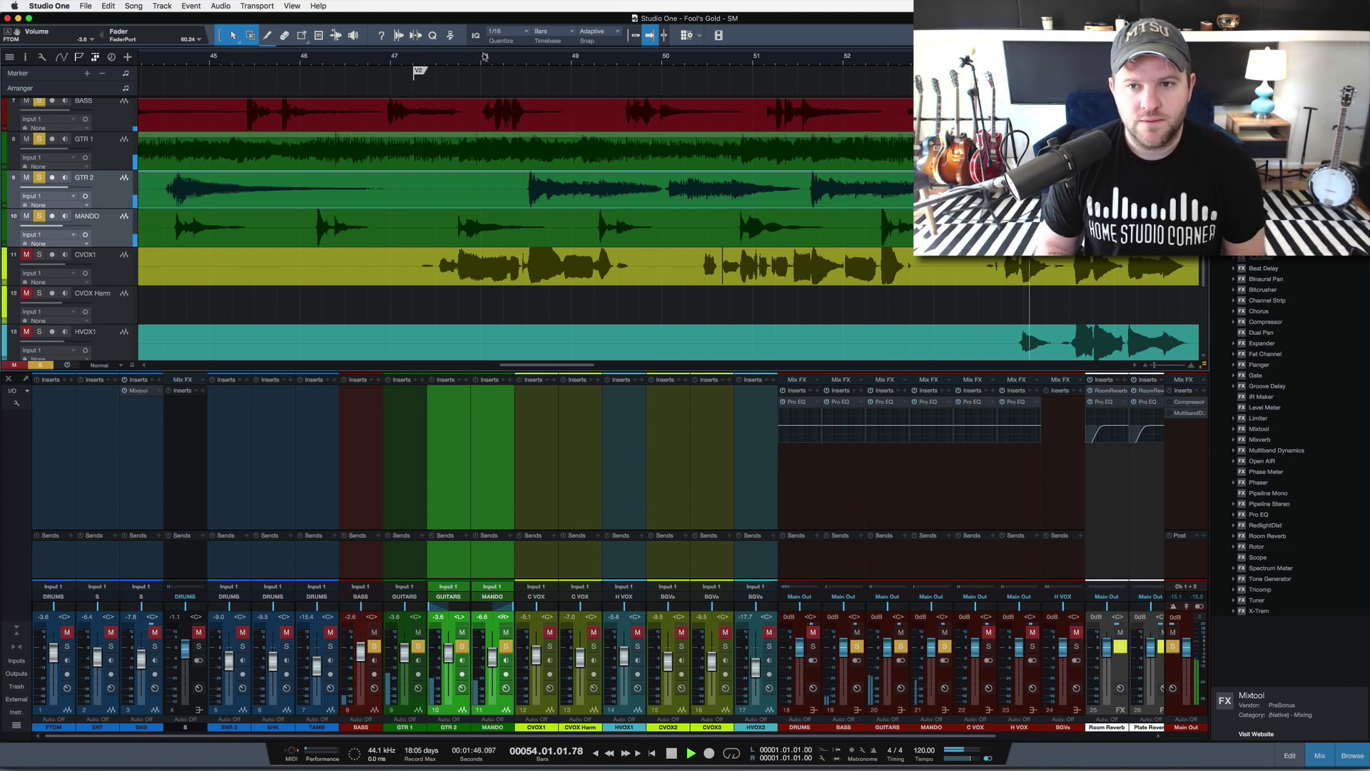
pyautogui.press('space')
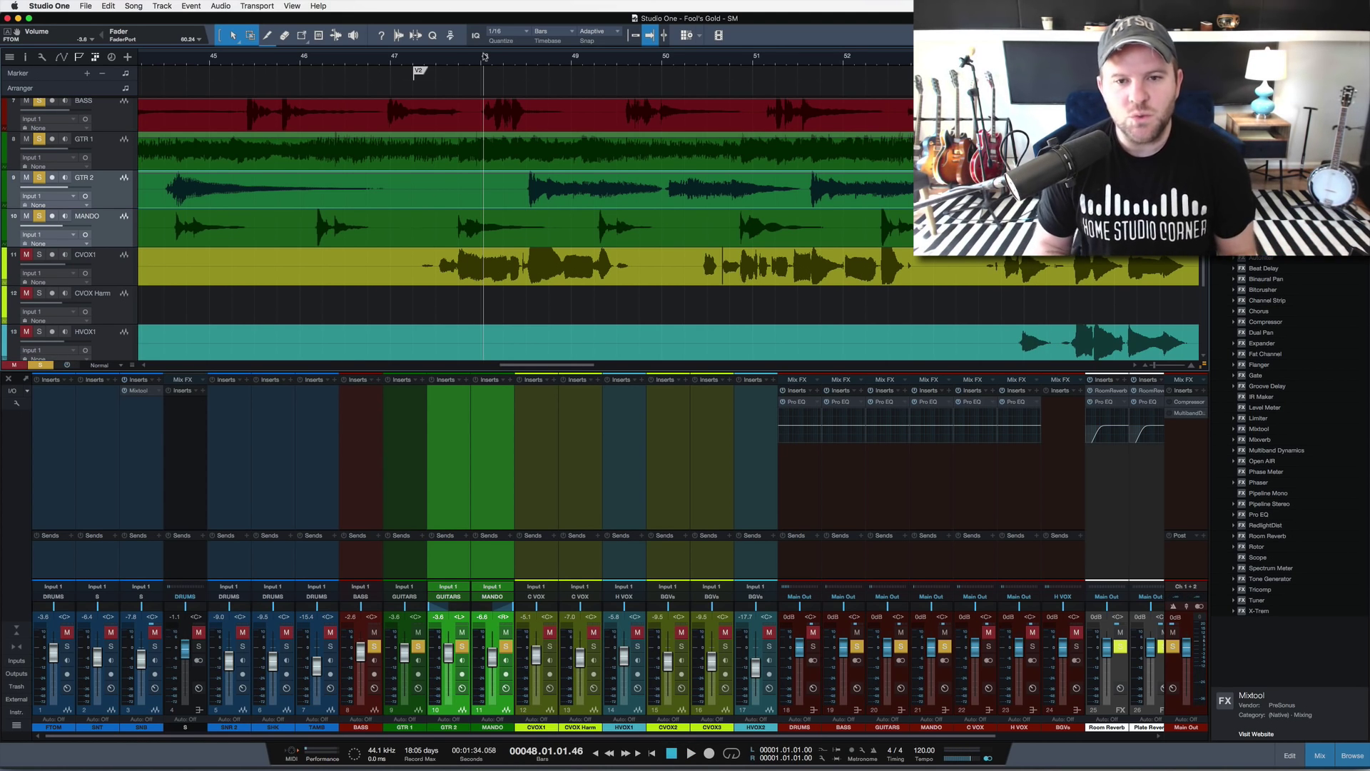
pyautogui.moveTo(480, 52)
pyautogui.mouseDown()
pyautogui.moveTo(471, 70)
pyautogui.moveTo(464, 49)
pyautogui.mouseUp()
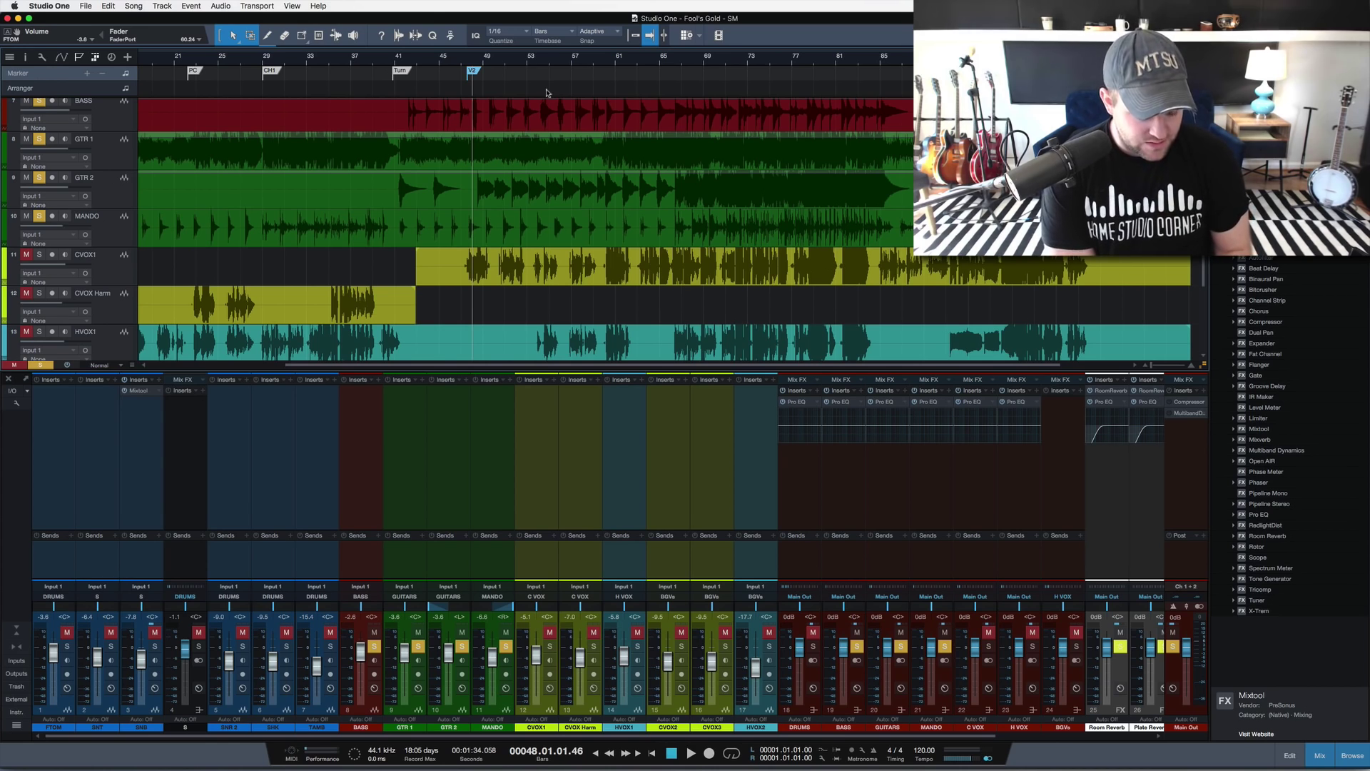
# Step: Clear all track solos and set the playback position to the V2 marker at about bar 47
pyautogui.hotkey('shift', 's')
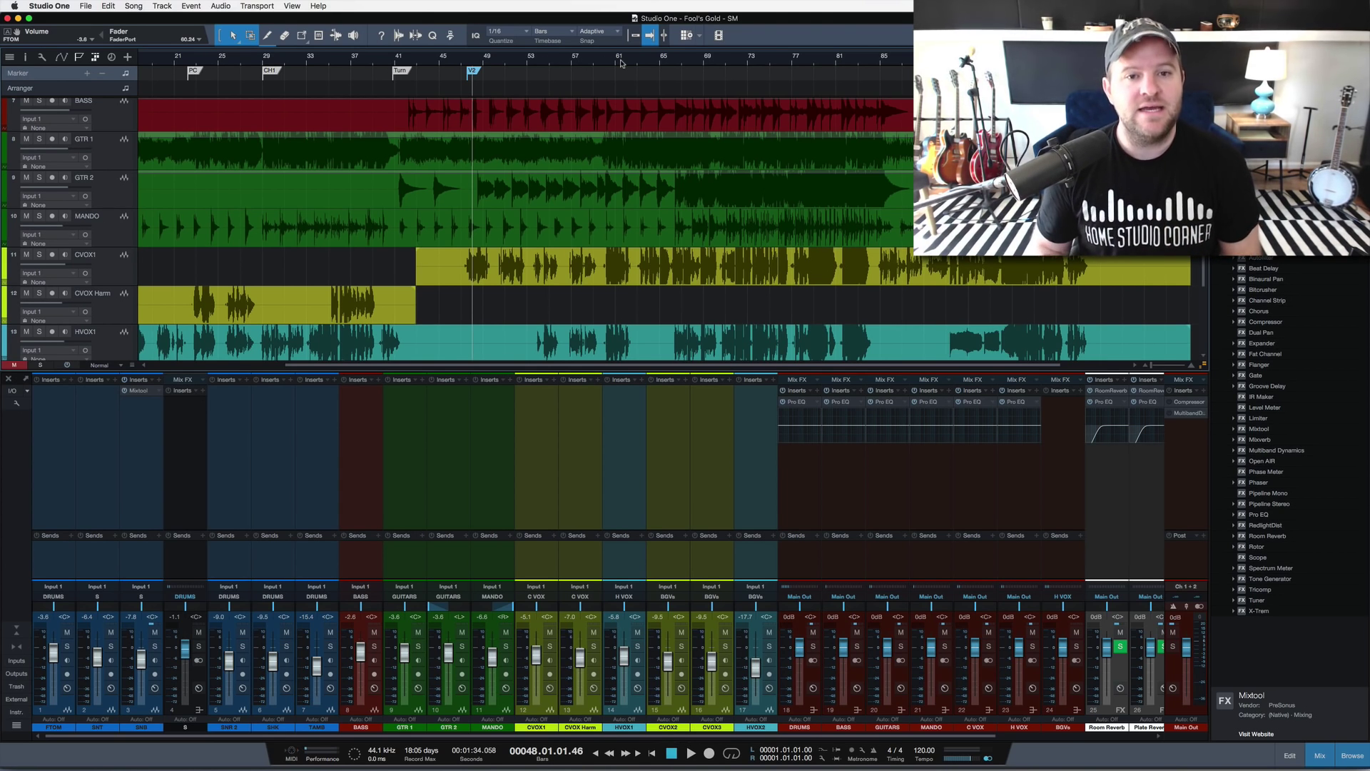
pyautogui.moveTo(646, 64); pyautogui.dragTo(670, 52)
pyautogui.scroll(-5, 667, 168)
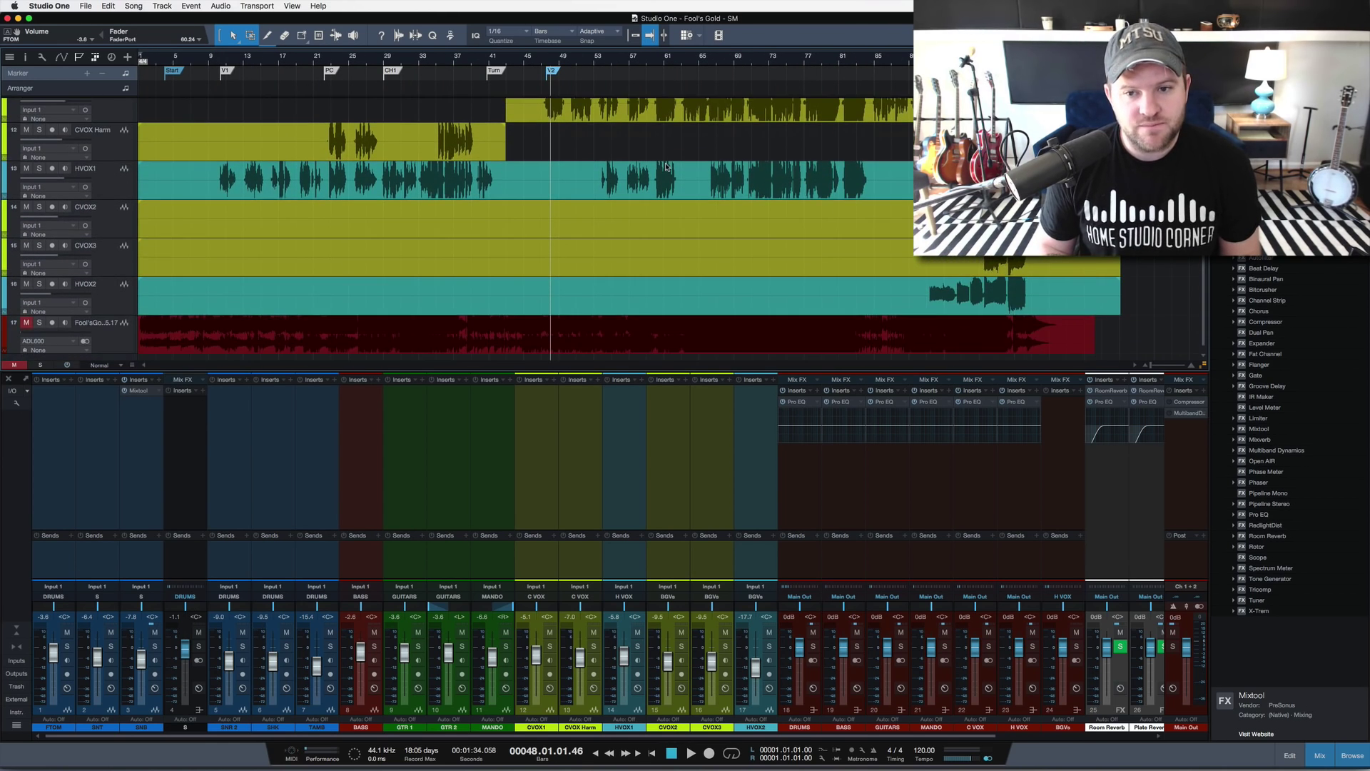
pyautogui.scroll(3, 666, 167)
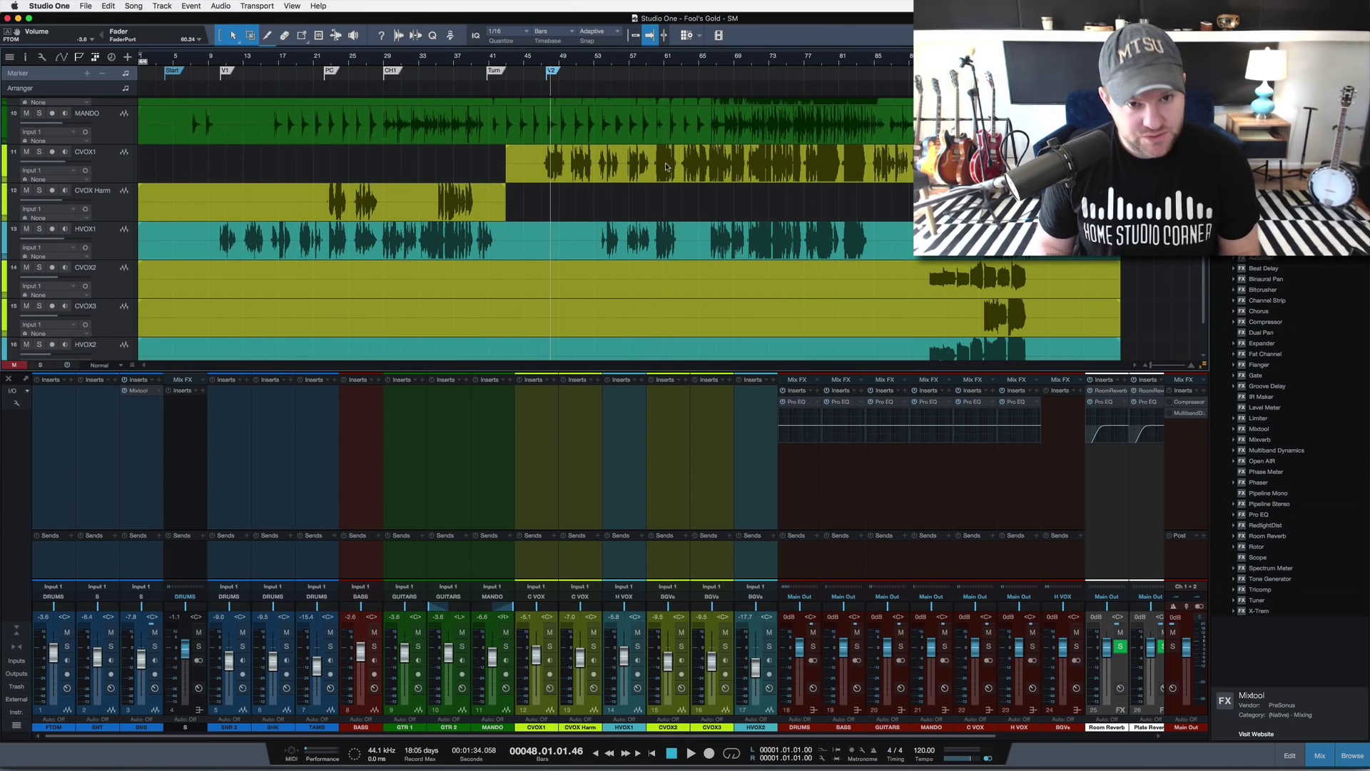
pyautogui.scroll(8, 666, 167)
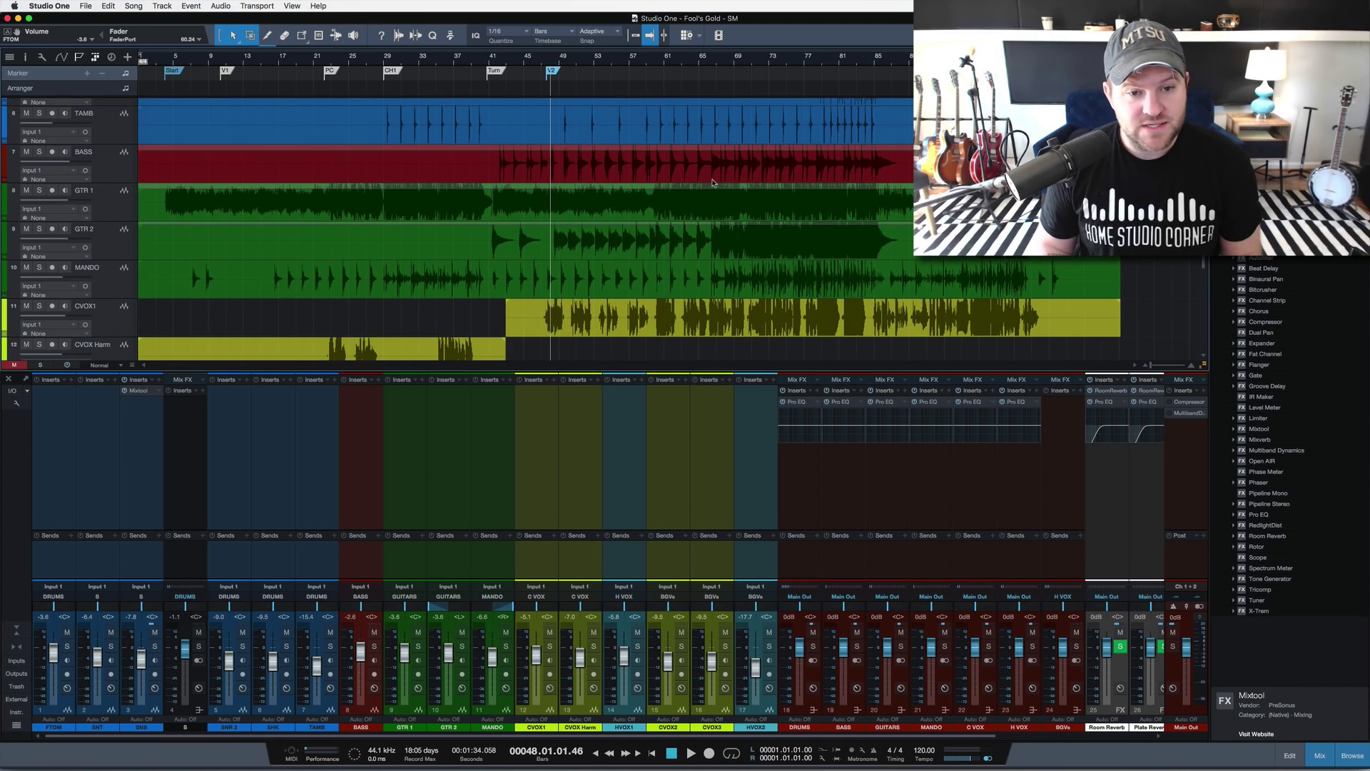
pyautogui.scroll(-10, 710, 175)
pyautogui.scroll(4, 700, 153)
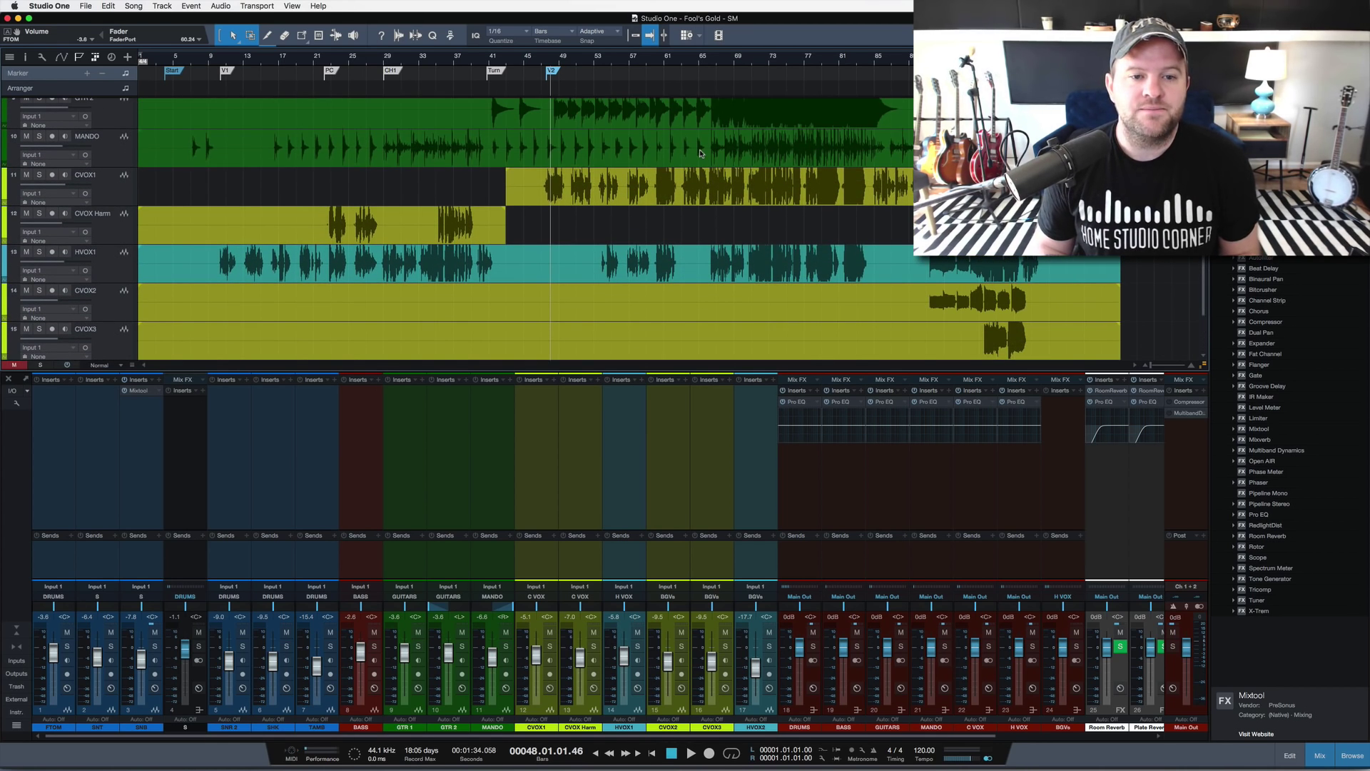
pyautogui.click(547, 62)
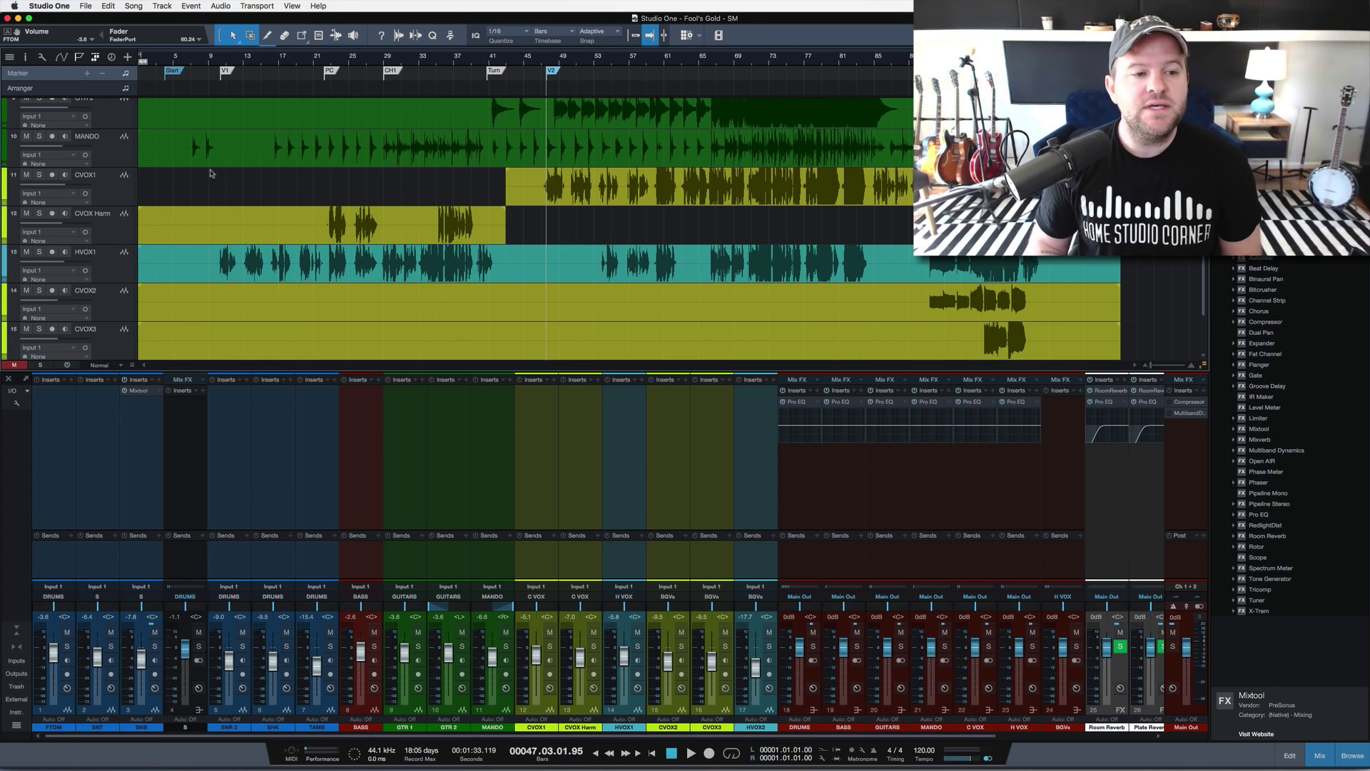
pyautogui.click(214, 235)
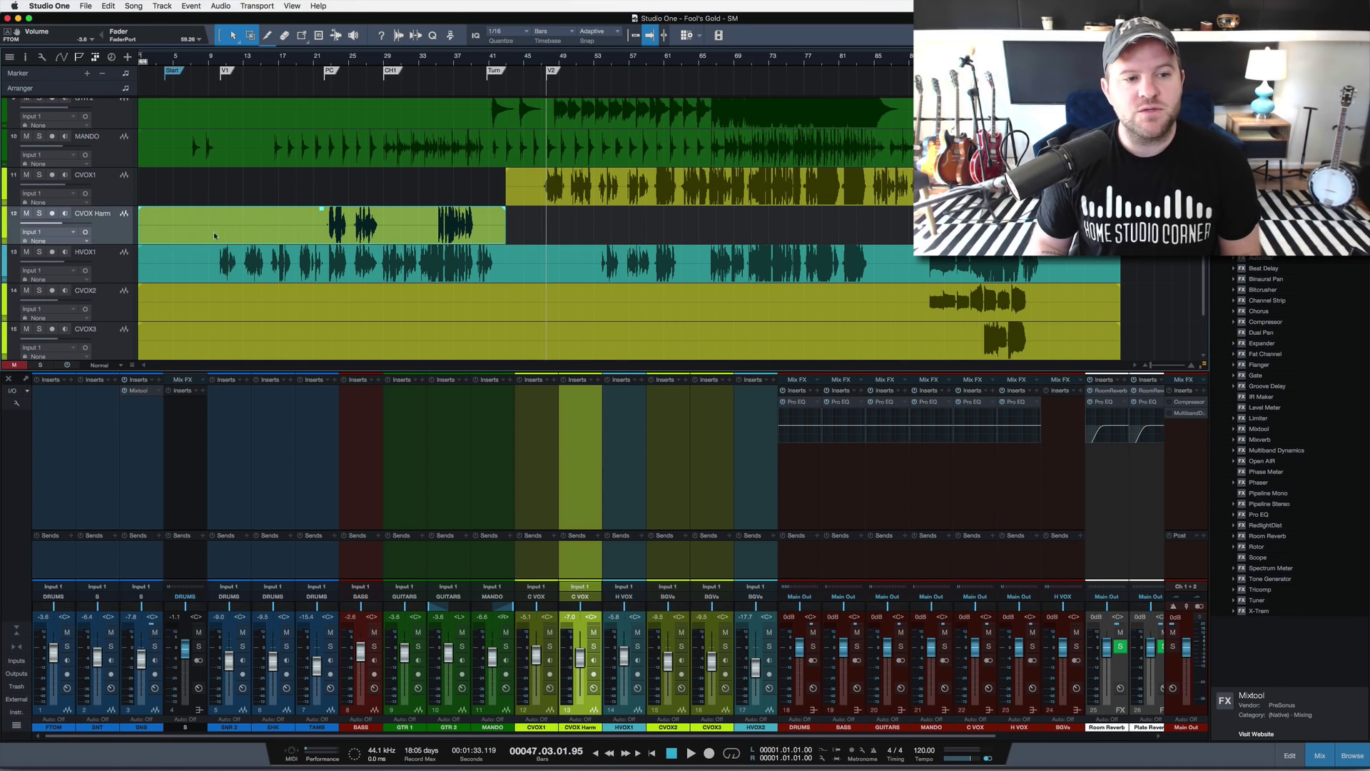
pyautogui.rightClick(145, 227)
pyautogui.click(124, 205)
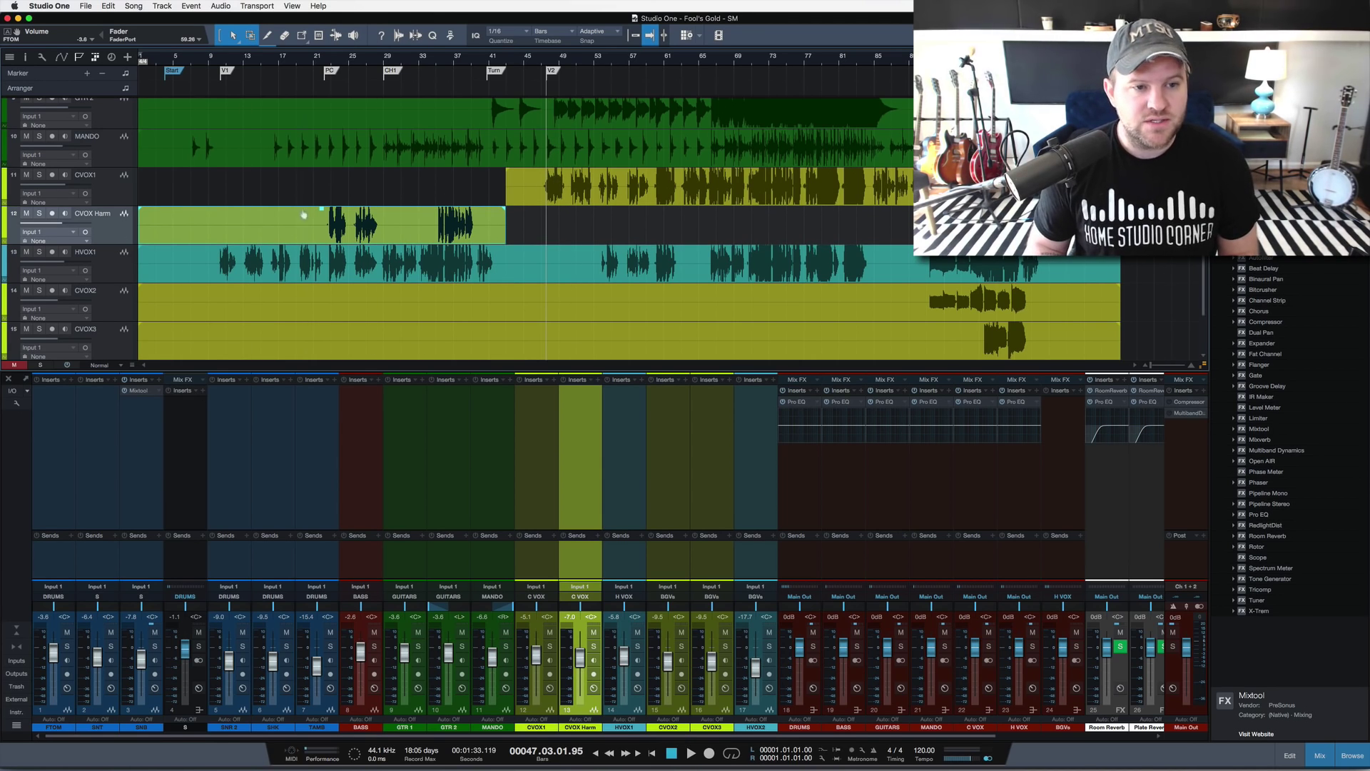
pyautogui.click(115, 195)
pyautogui.click(116, 228)
pyautogui.click(125, 270)
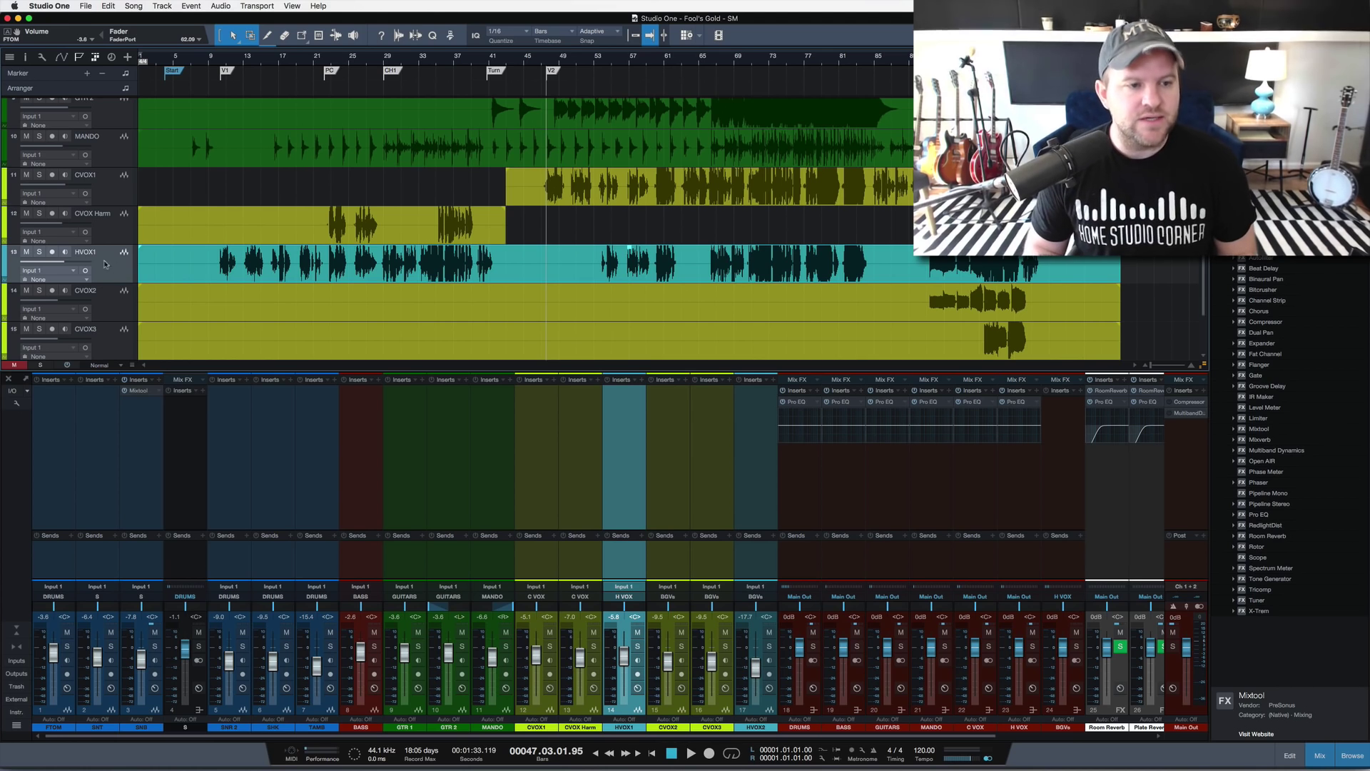
# Step: Pan the CVOX Harm channel to L40 and play the mix from the PC marker at about bar 22
pyautogui.click(124, 239)
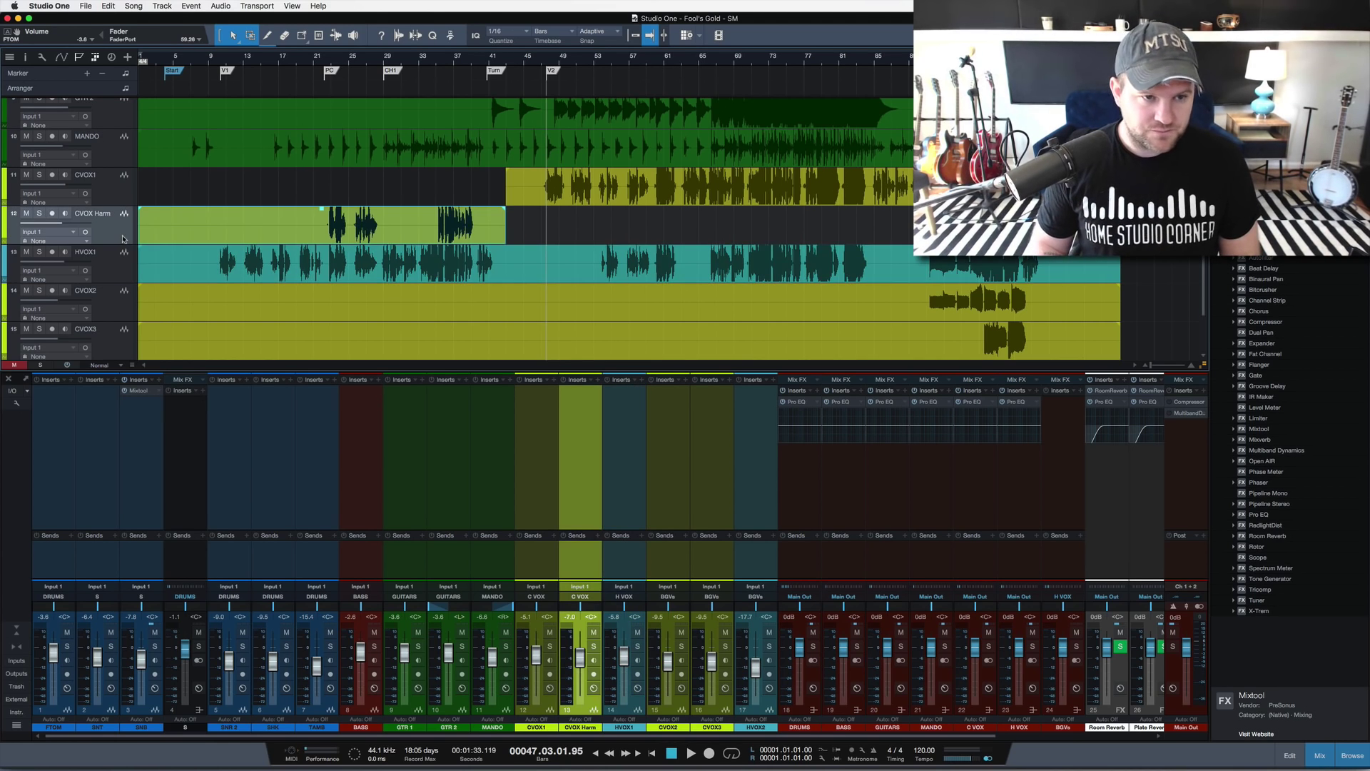
pyautogui.click(325, 57)
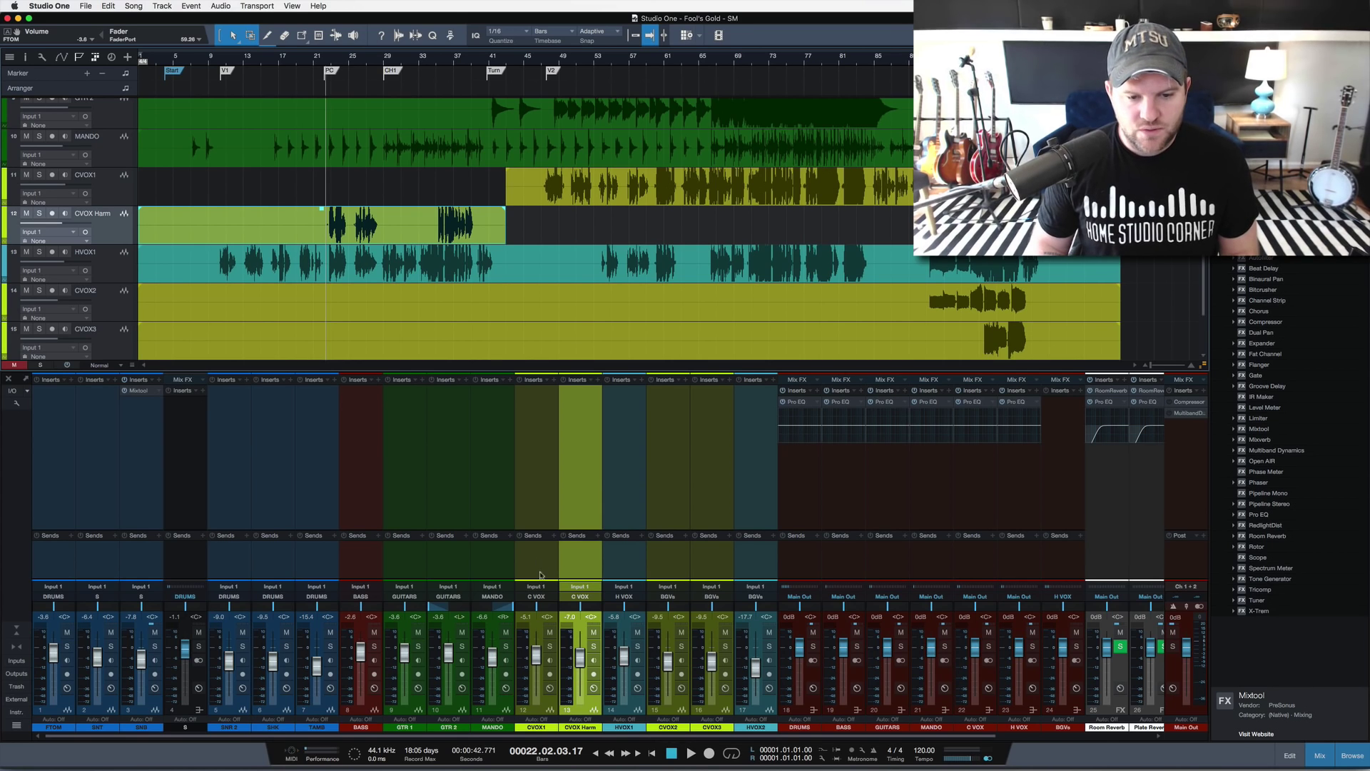
pyautogui.moveTo(579, 608); pyautogui.dragTo(573, 611)
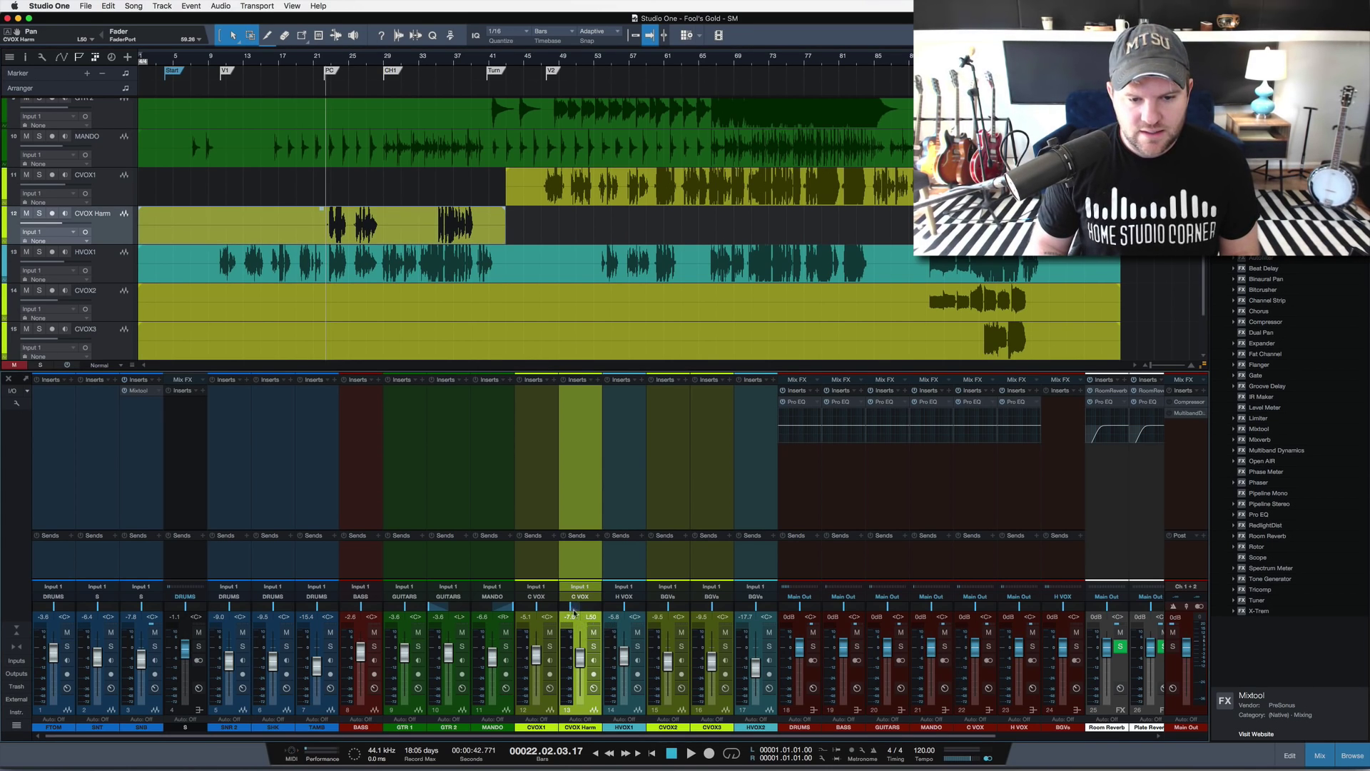
pyautogui.click(591, 616)
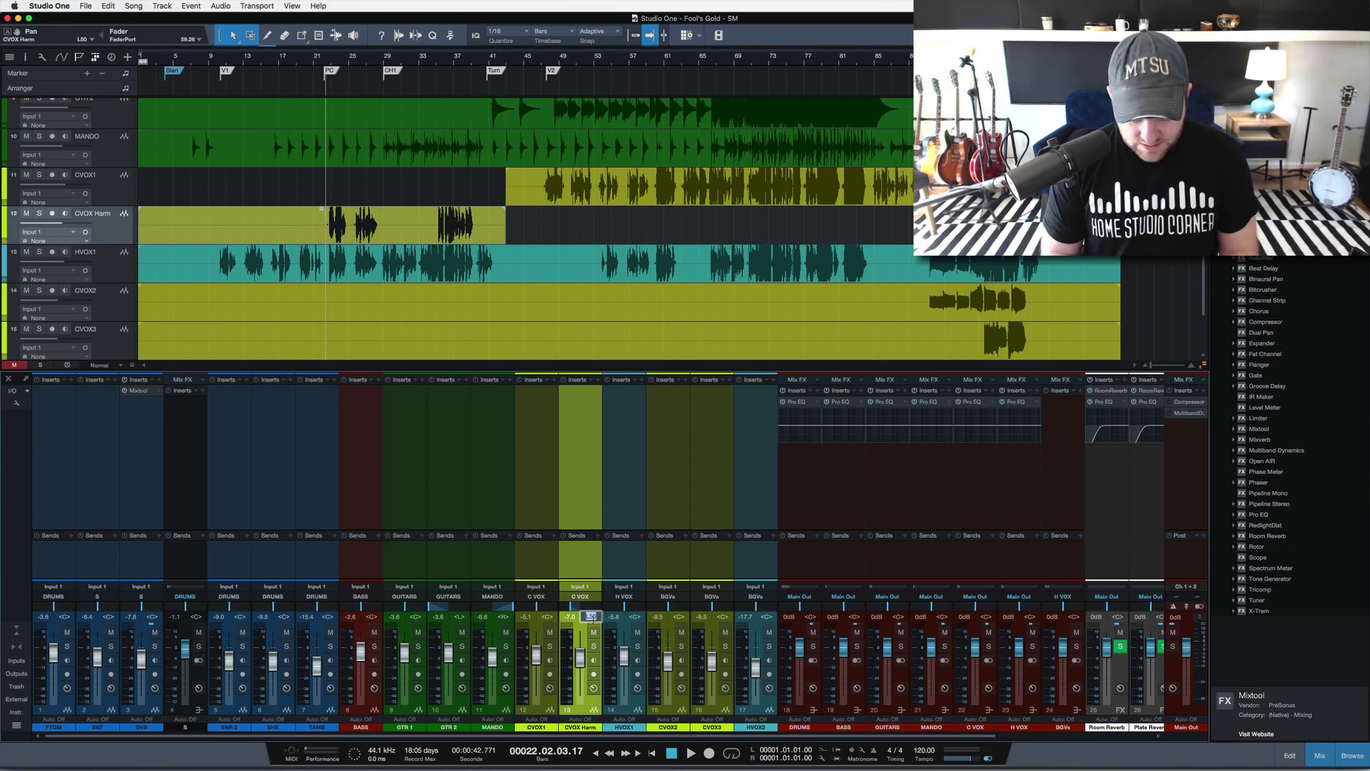
pyautogui.write('L40')
pyautogui.press('Return')
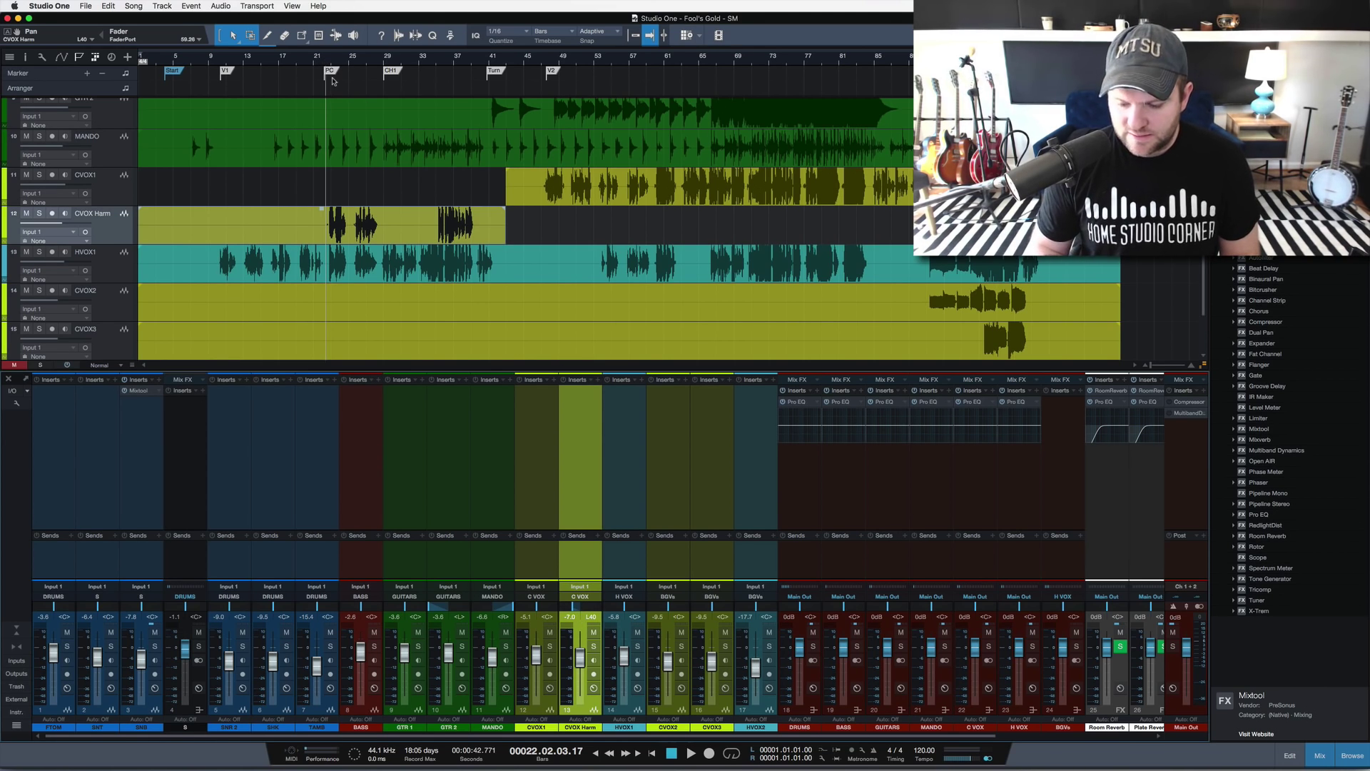
pyautogui.press('space')
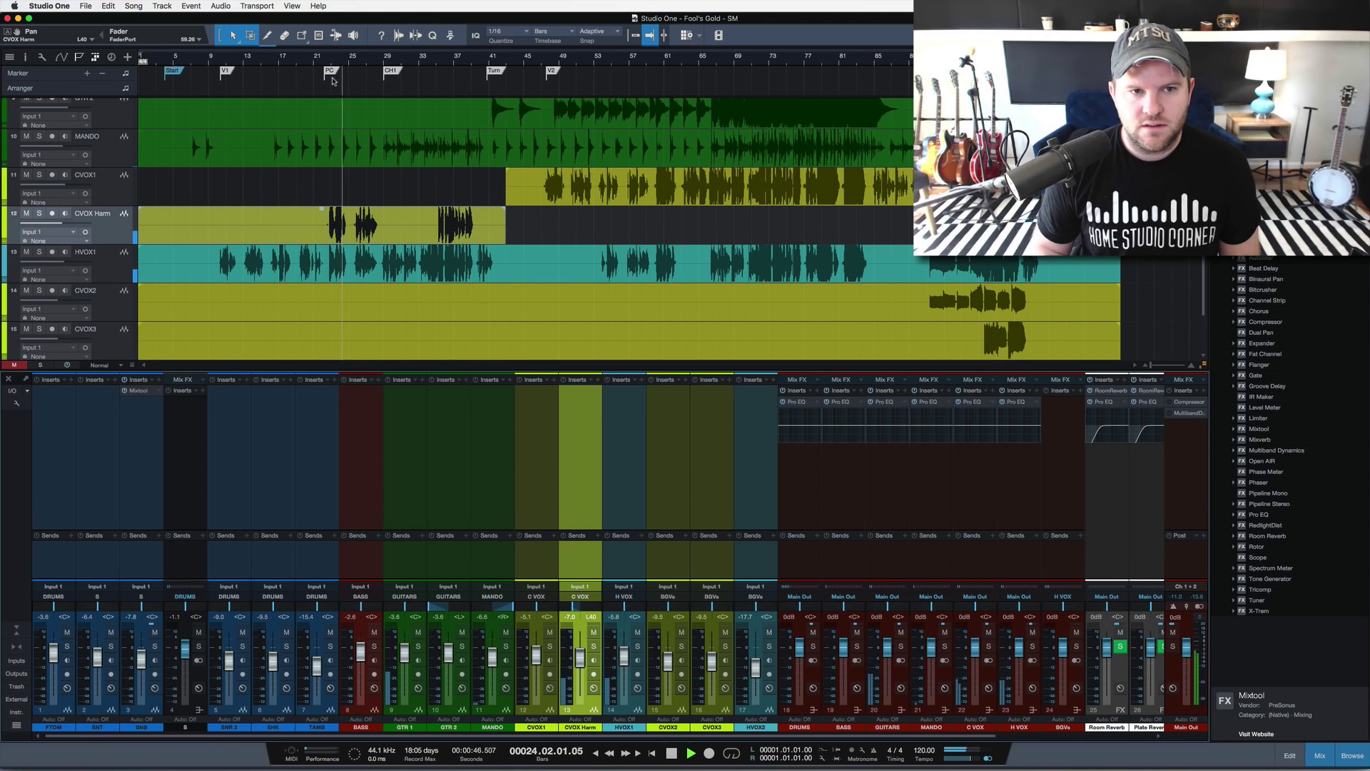
pyautogui.press('space')
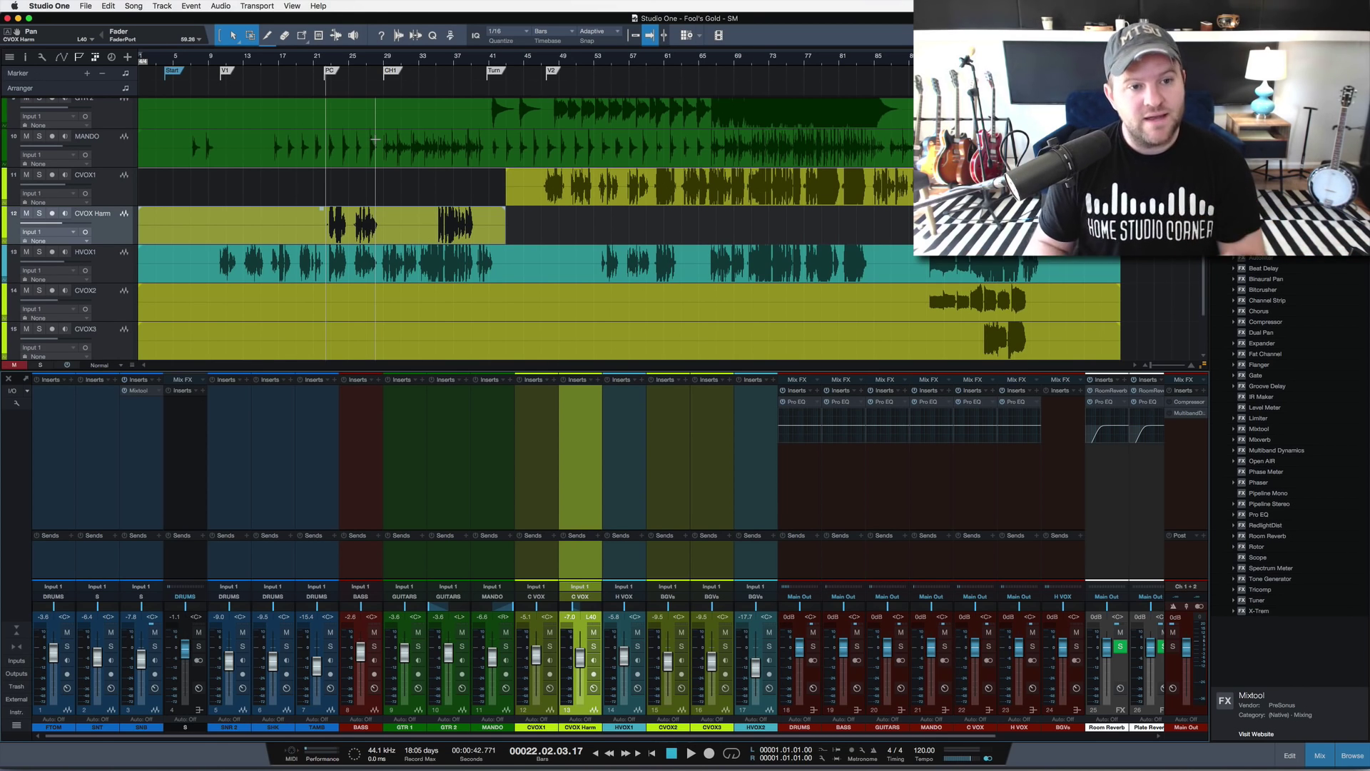
# Step: Show the pan automation of the HVOX1 track and shift it from center to R40 just before the V2 marker
pyautogui.scroll(3, 398, 184)
pyautogui.scroll(-2, 499, 143)
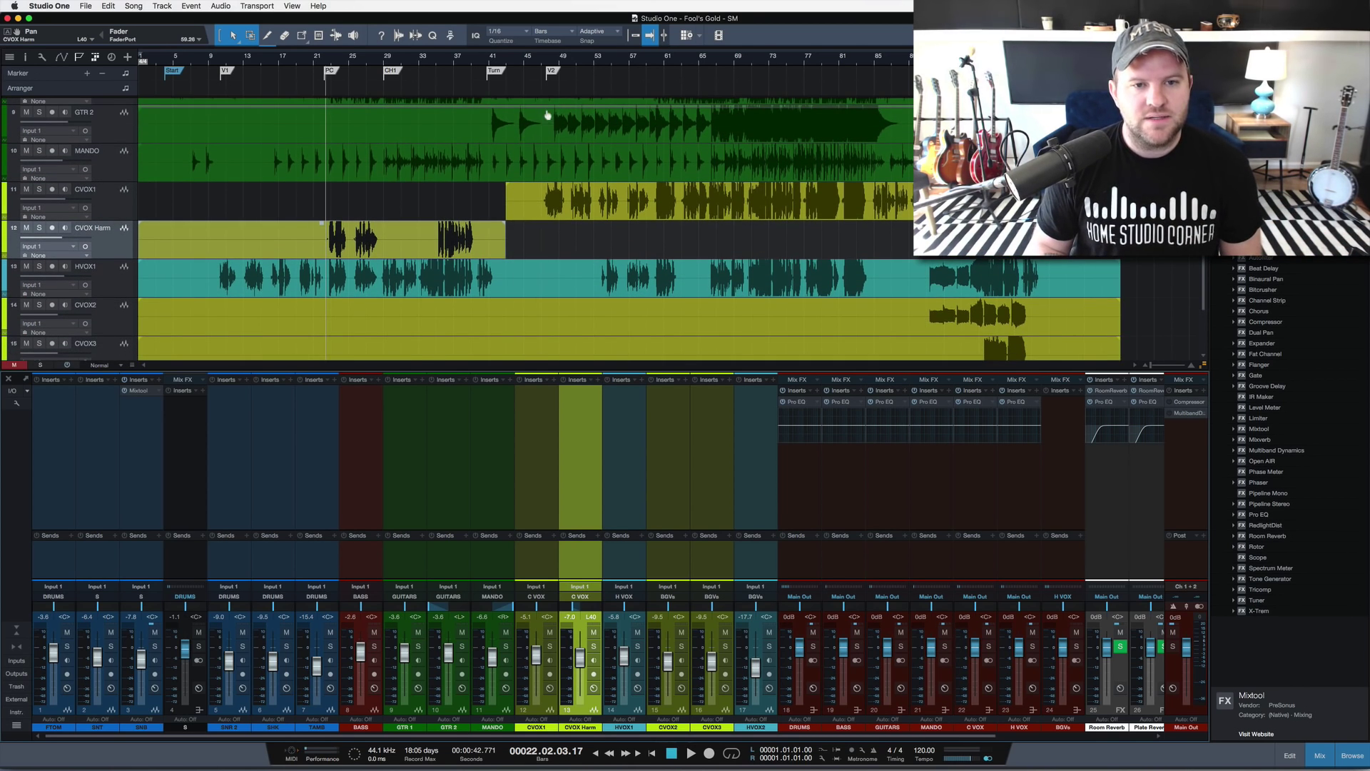
pyautogui.click(602, 63)
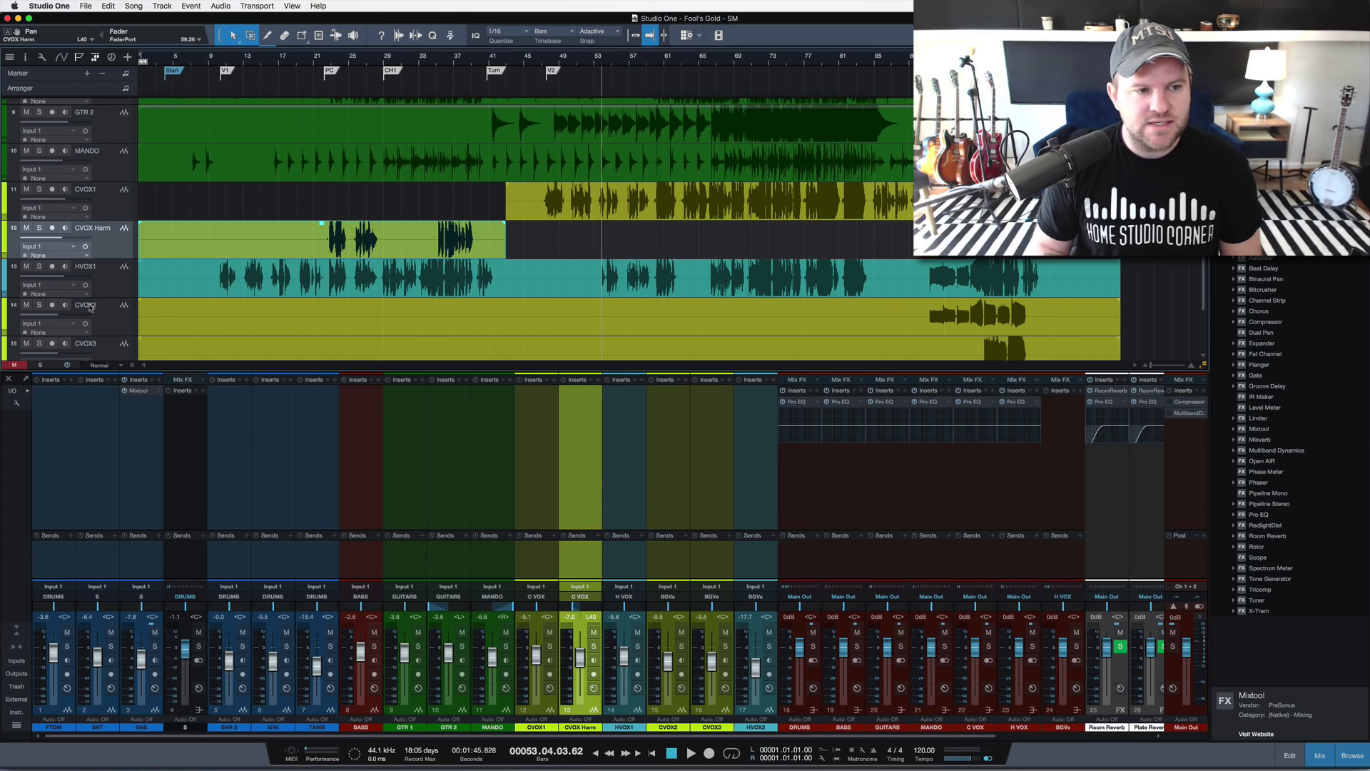
pyautogui.click(108, 274)
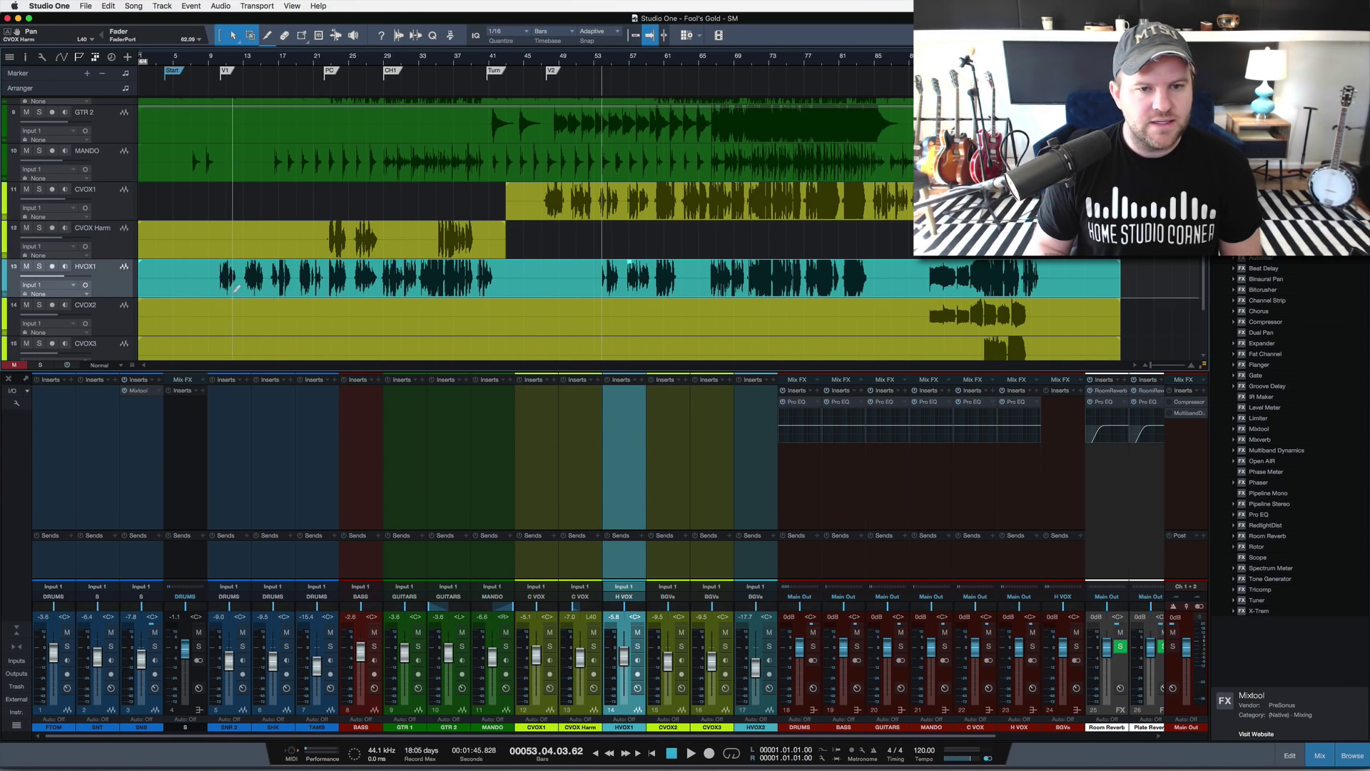
pyautogui.hotkey('shift', 'e')
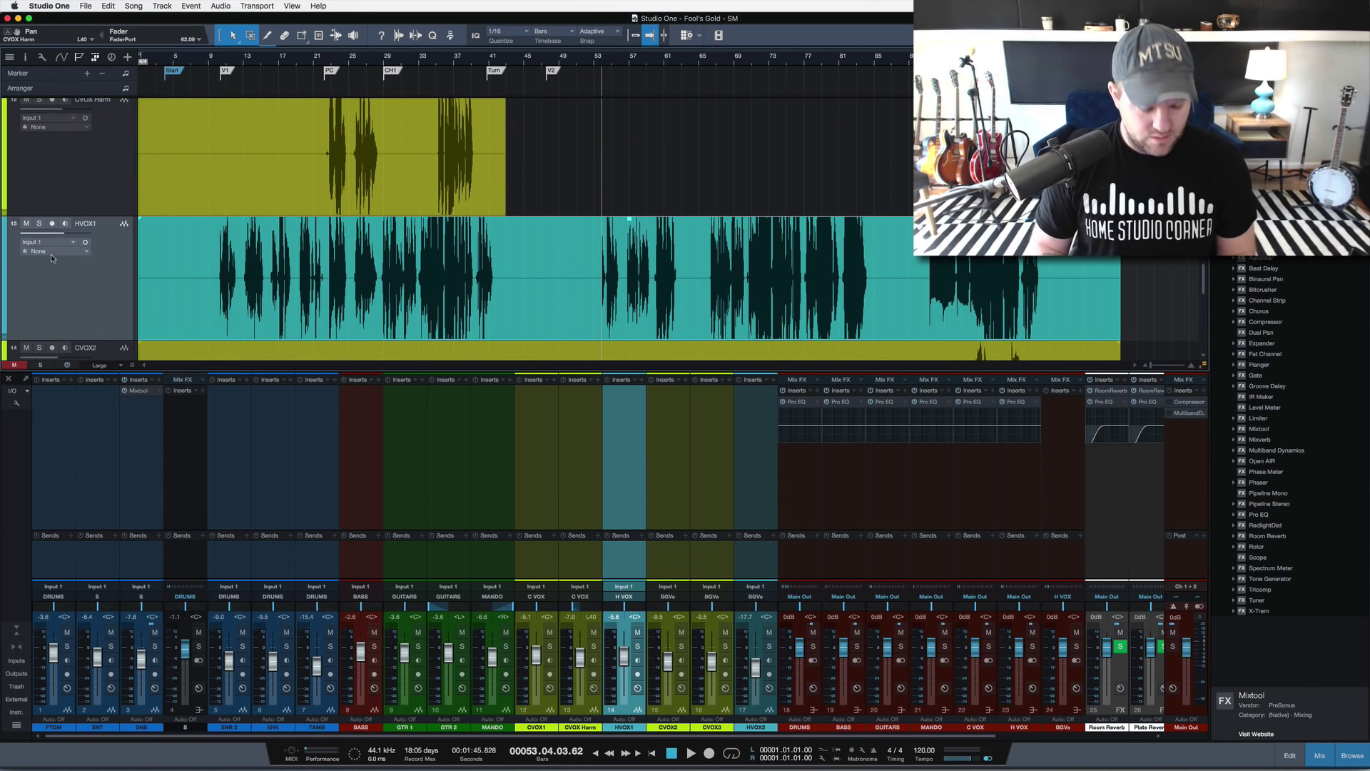
pyautogui.press('a')
pyautogui.click(64, 233)
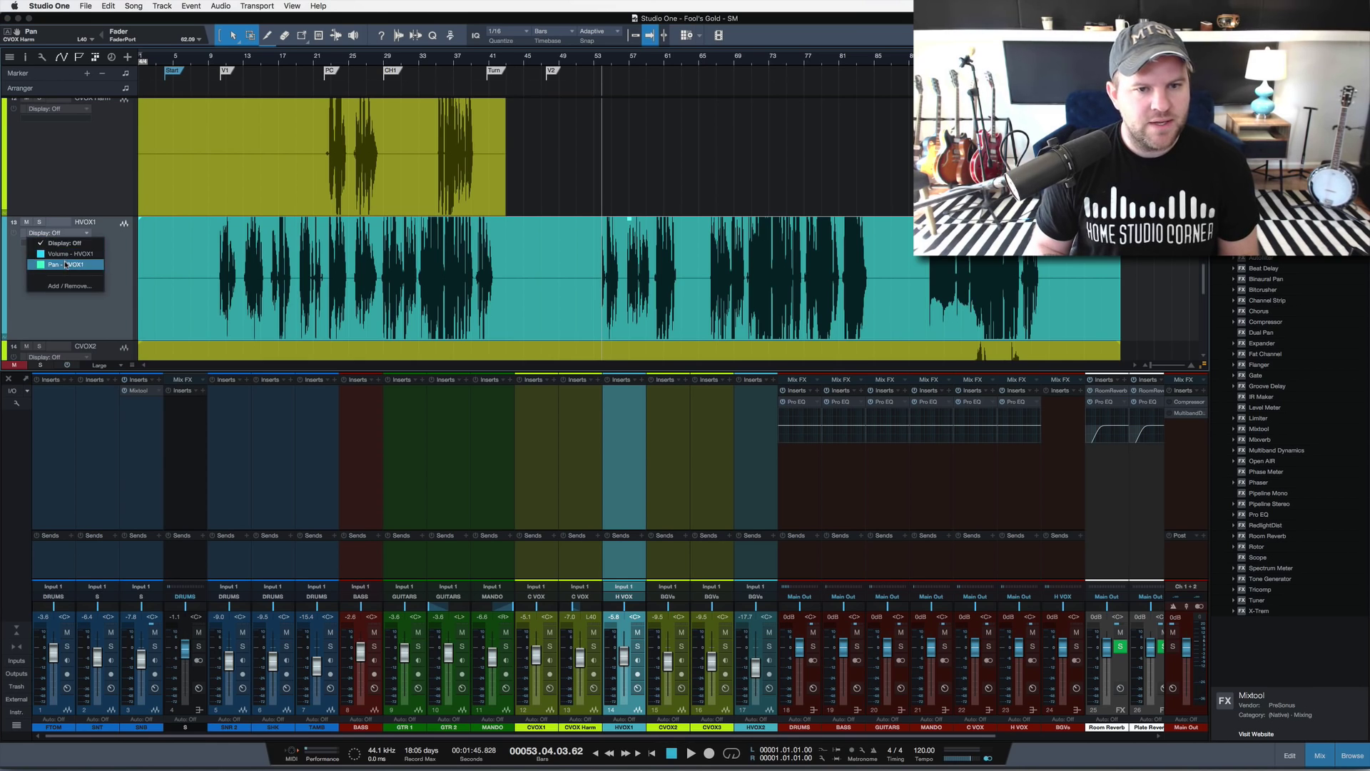
pyautogui.click(66, 265)
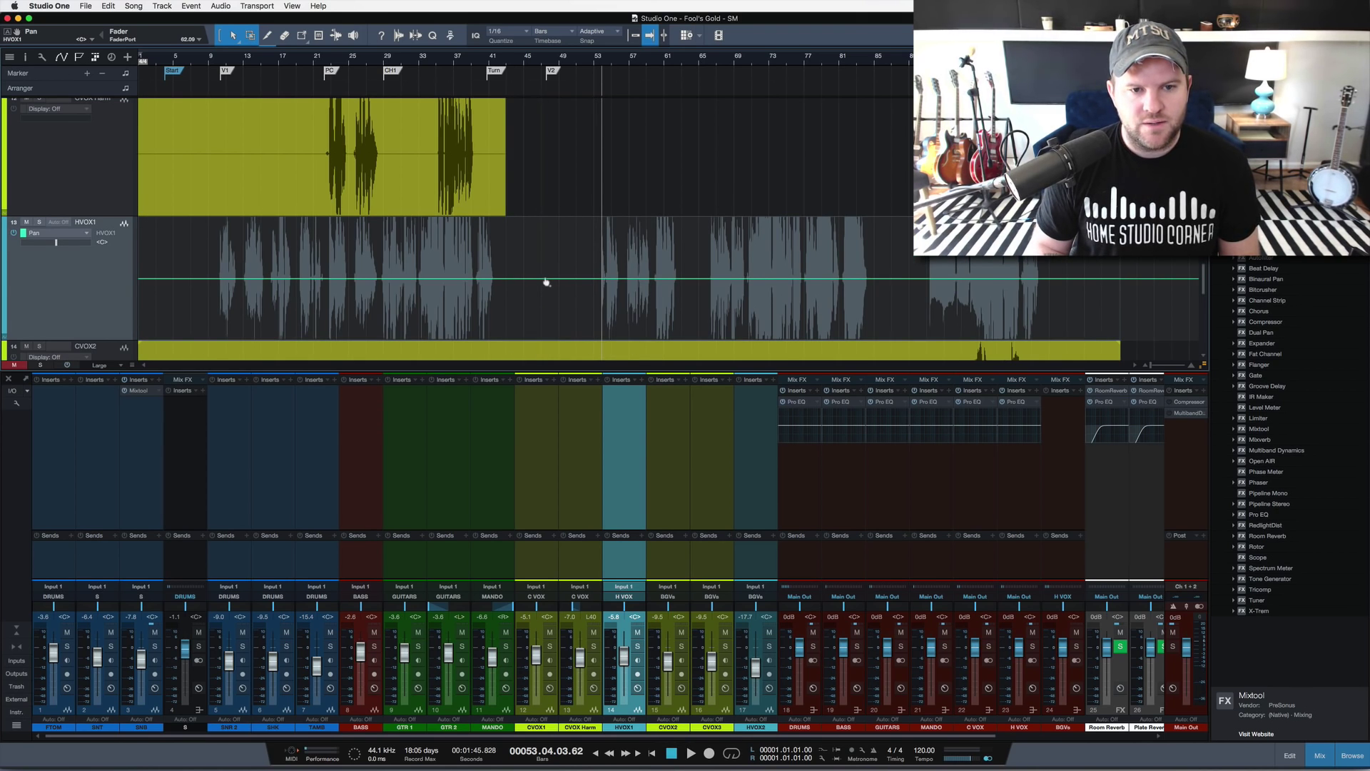
pyautogui.moveTo(543, 279); pyautogui.dragTo(541, 302)
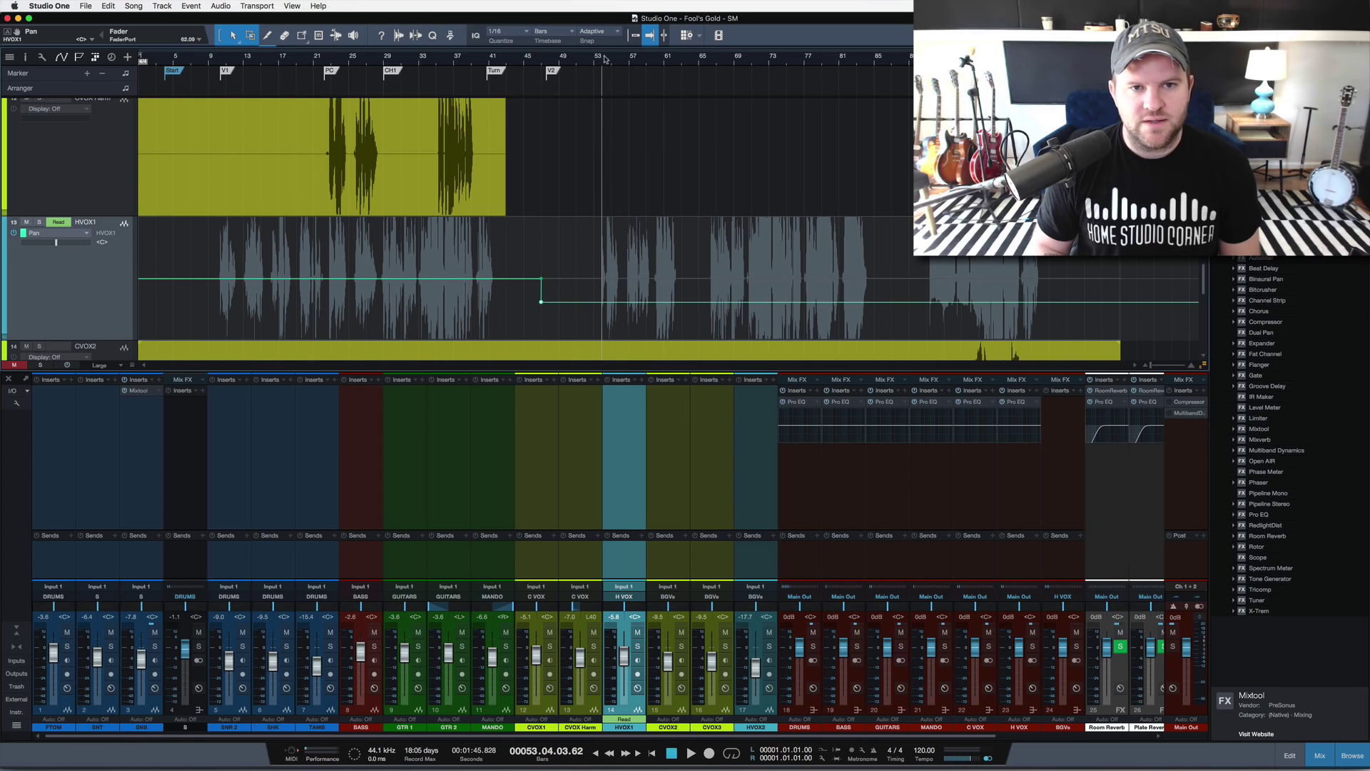
# Step: Play the mix from about bar 53, raising the CVOX1 level to about -2.8 dB, and hide the track automation
pyautogui.press('space')
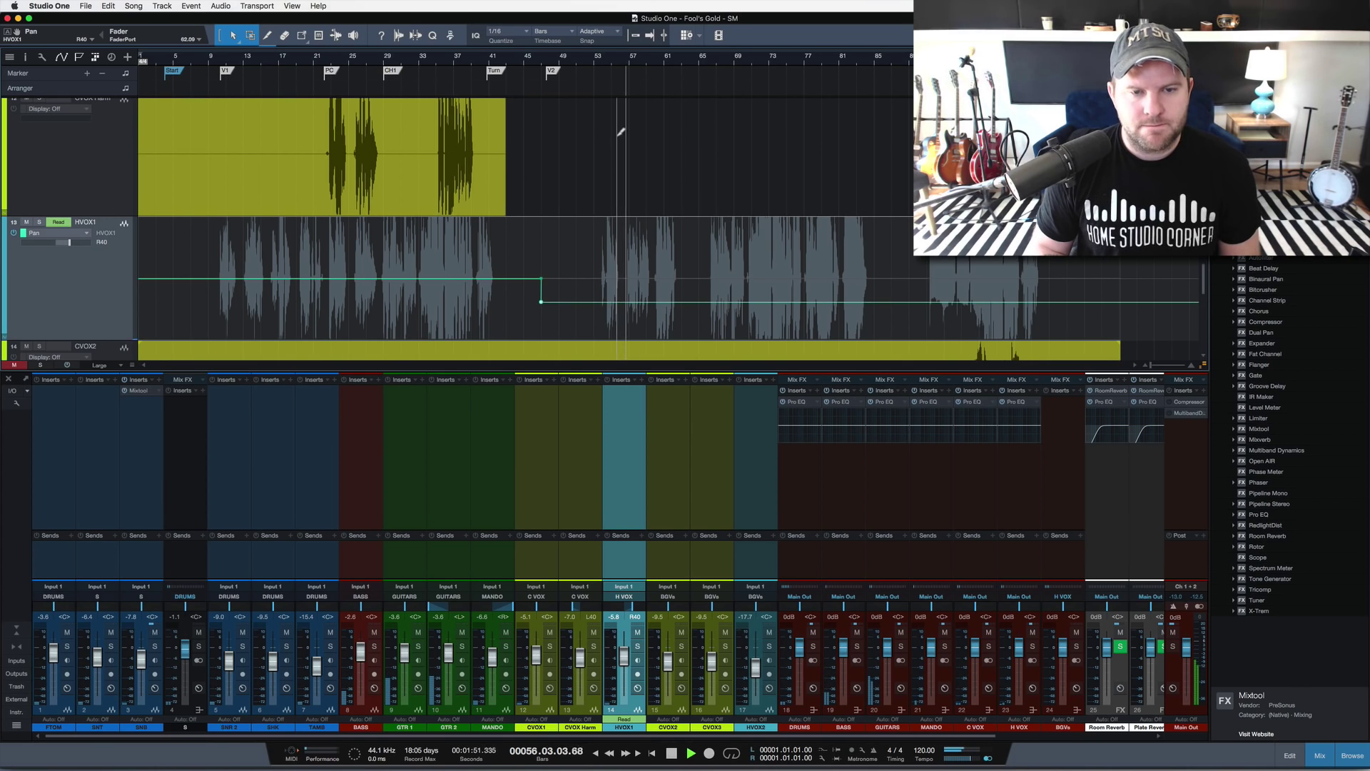
pyautogui.scroll(5, 621, 132)
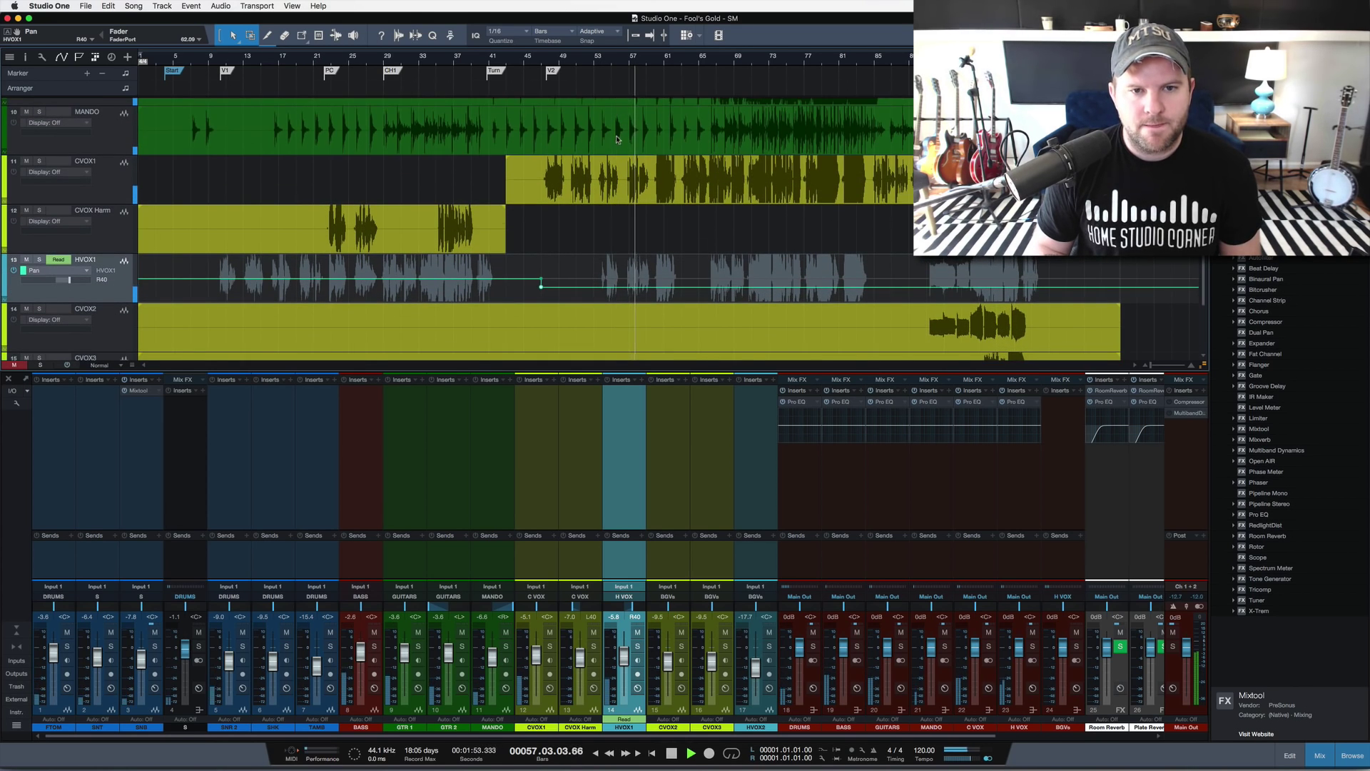
pyautogui.click(105, 197)
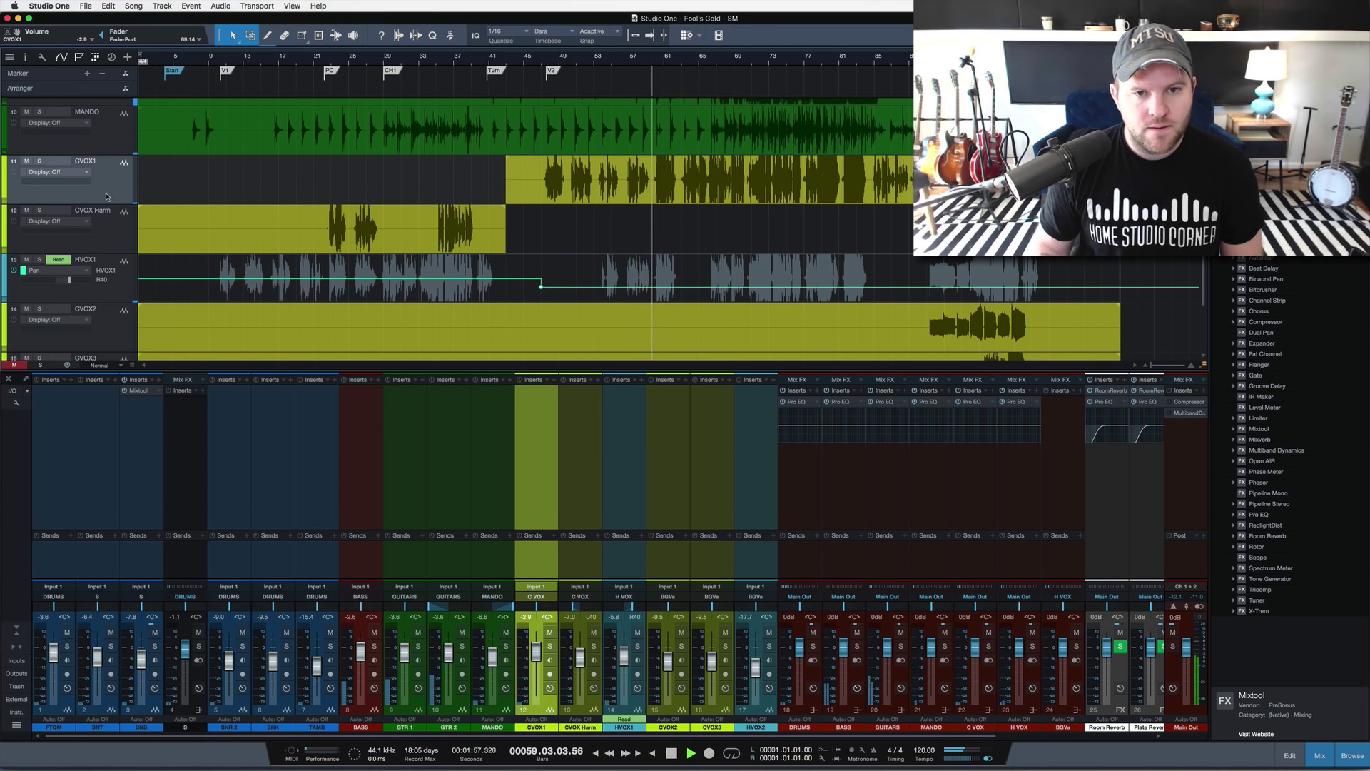
pyautogui.press('a')
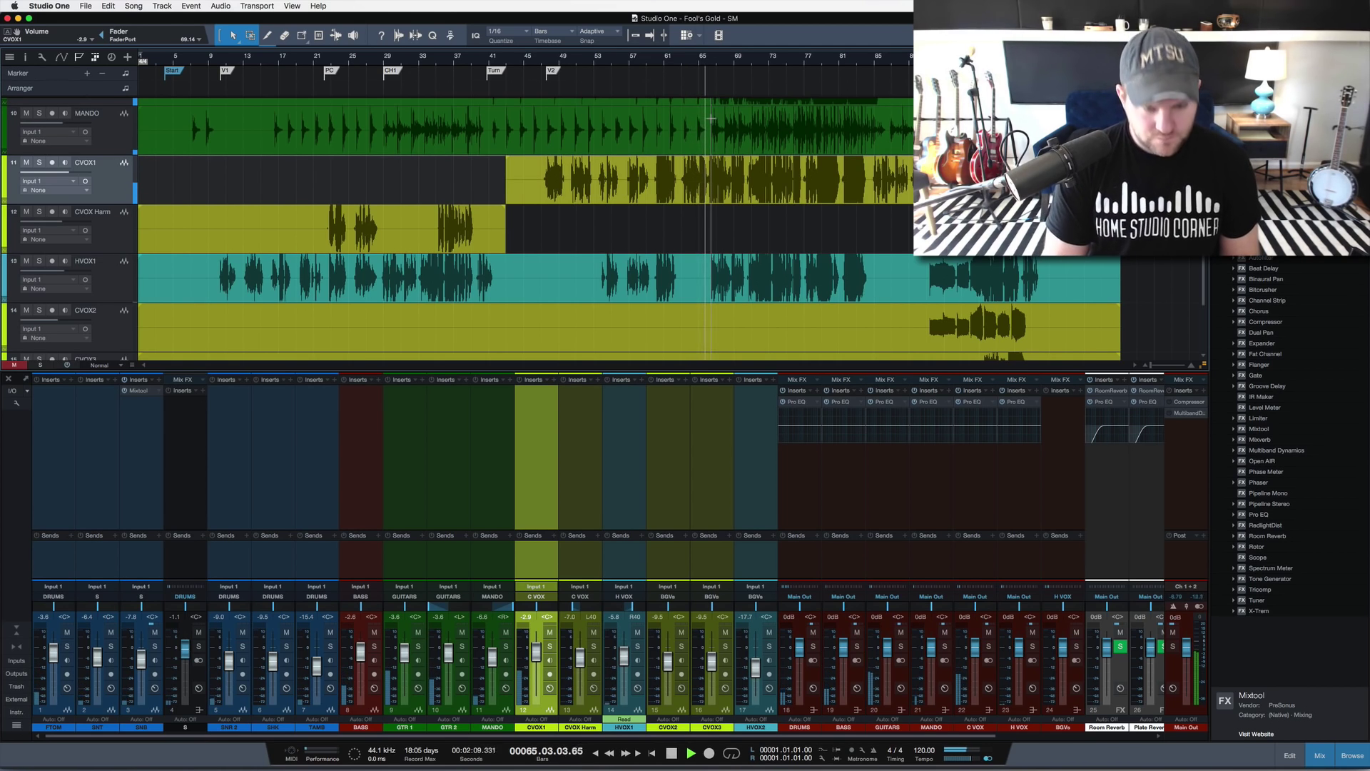
# Step: Insert a marker named CH2 at about bar 66 during playback and stop the song
pyautogui.press('shift+Insert')
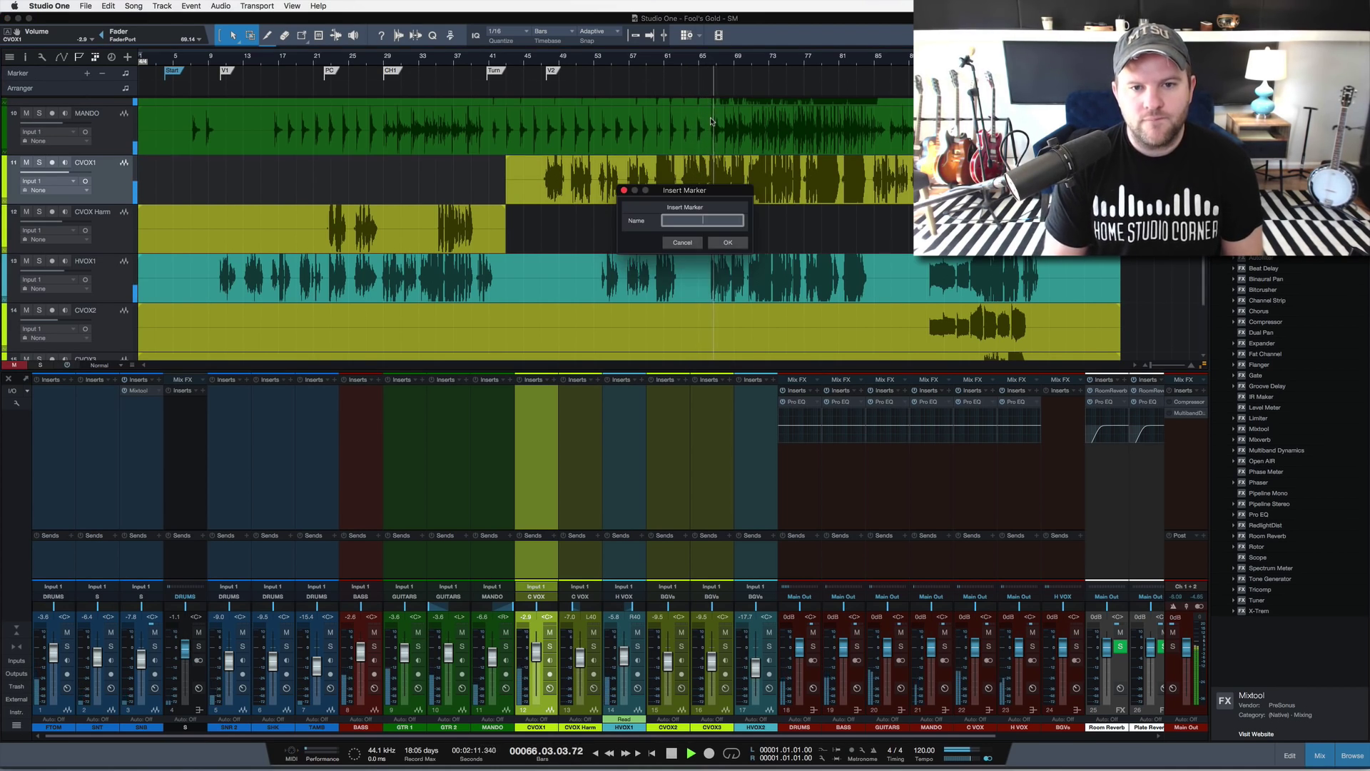
pyautogui.write('CH2')
pyautogui.press('Return')
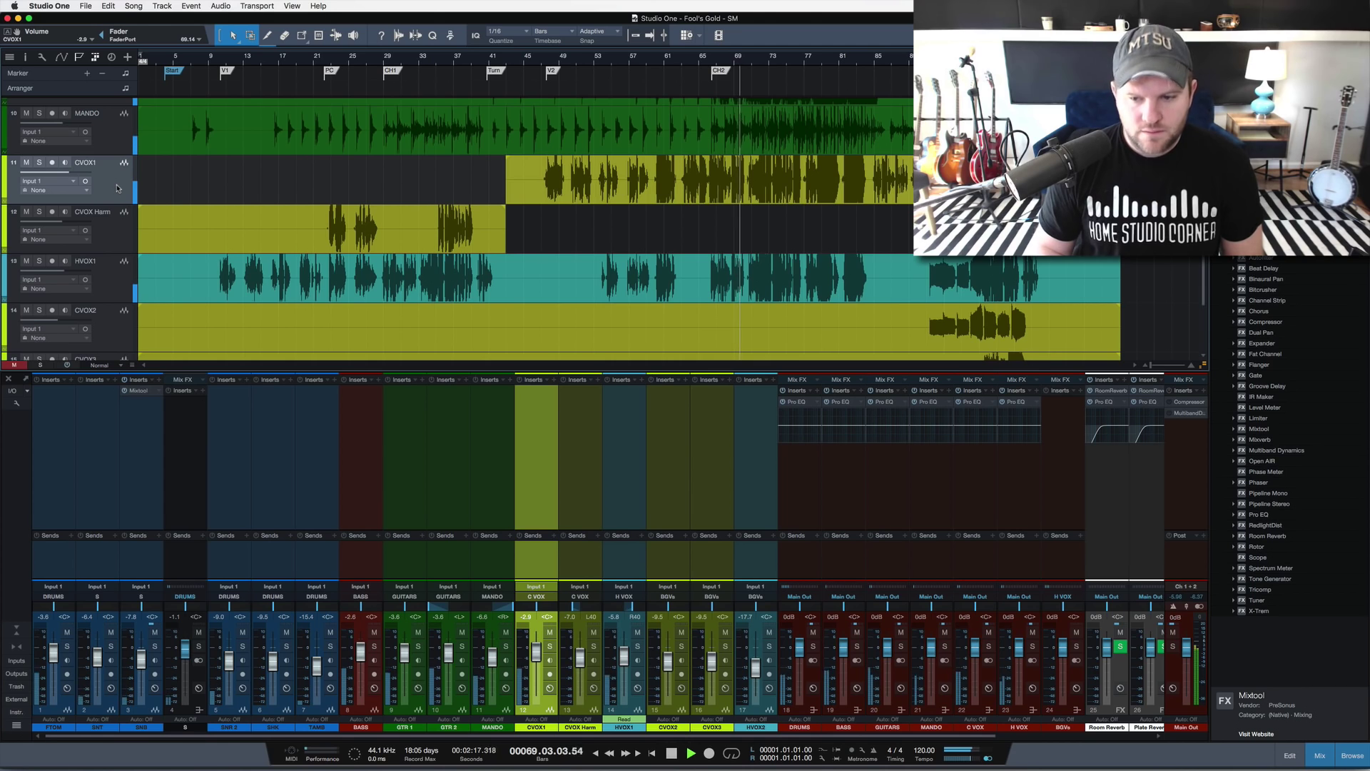
pyautogui.press('space')
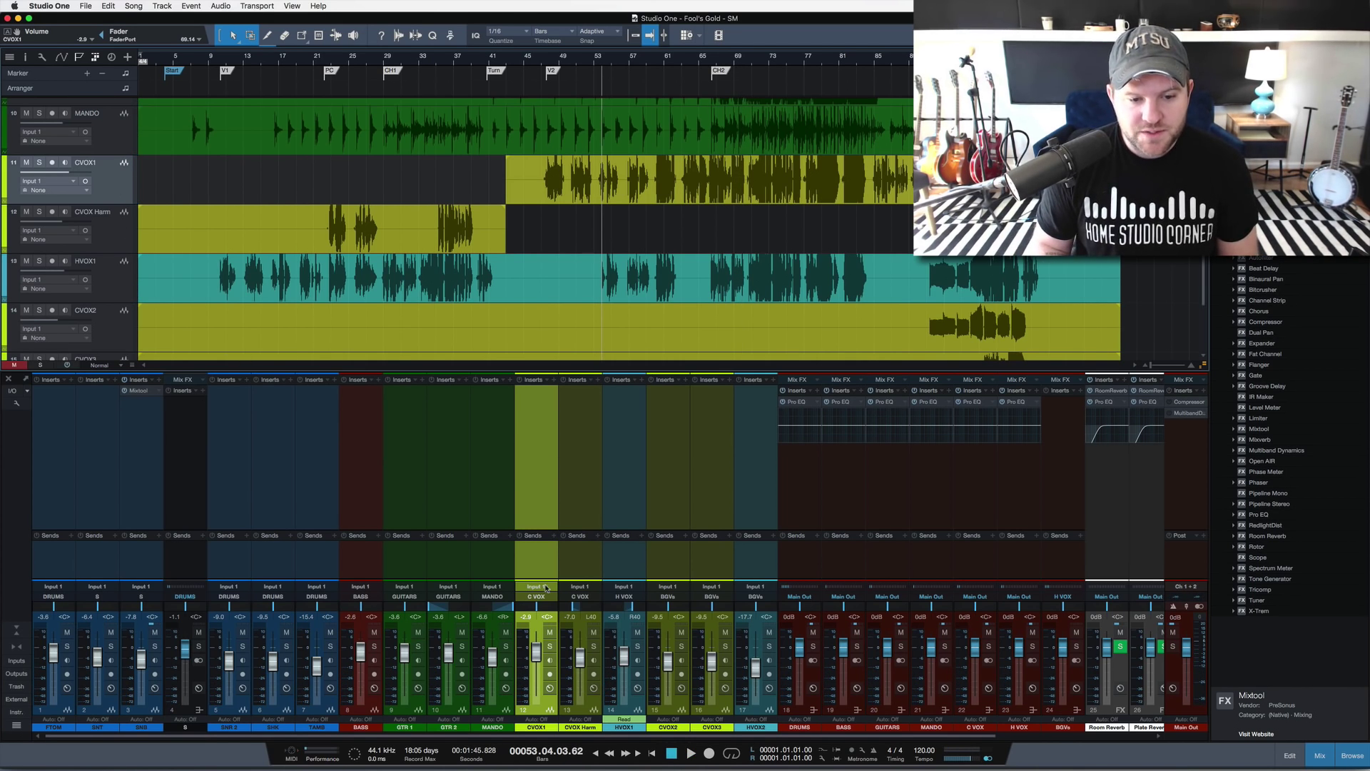
# Step: Pan the CVOX1 channel to L40 and play the mix from about bar 53
pyautogui.click(543, 619)
pyautogui.write('L')
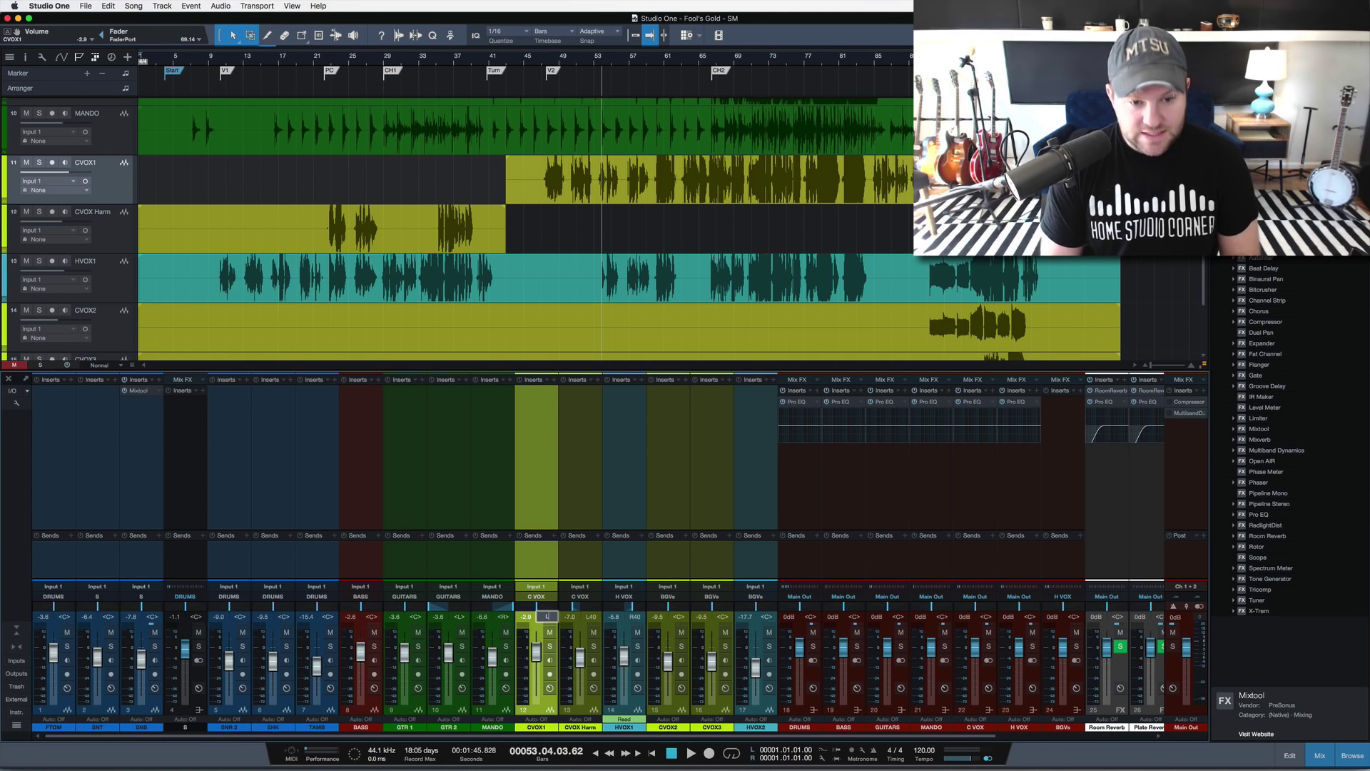
pyautogui.write('40')
pyautogui.press('Return')
pyautogui.press('space')
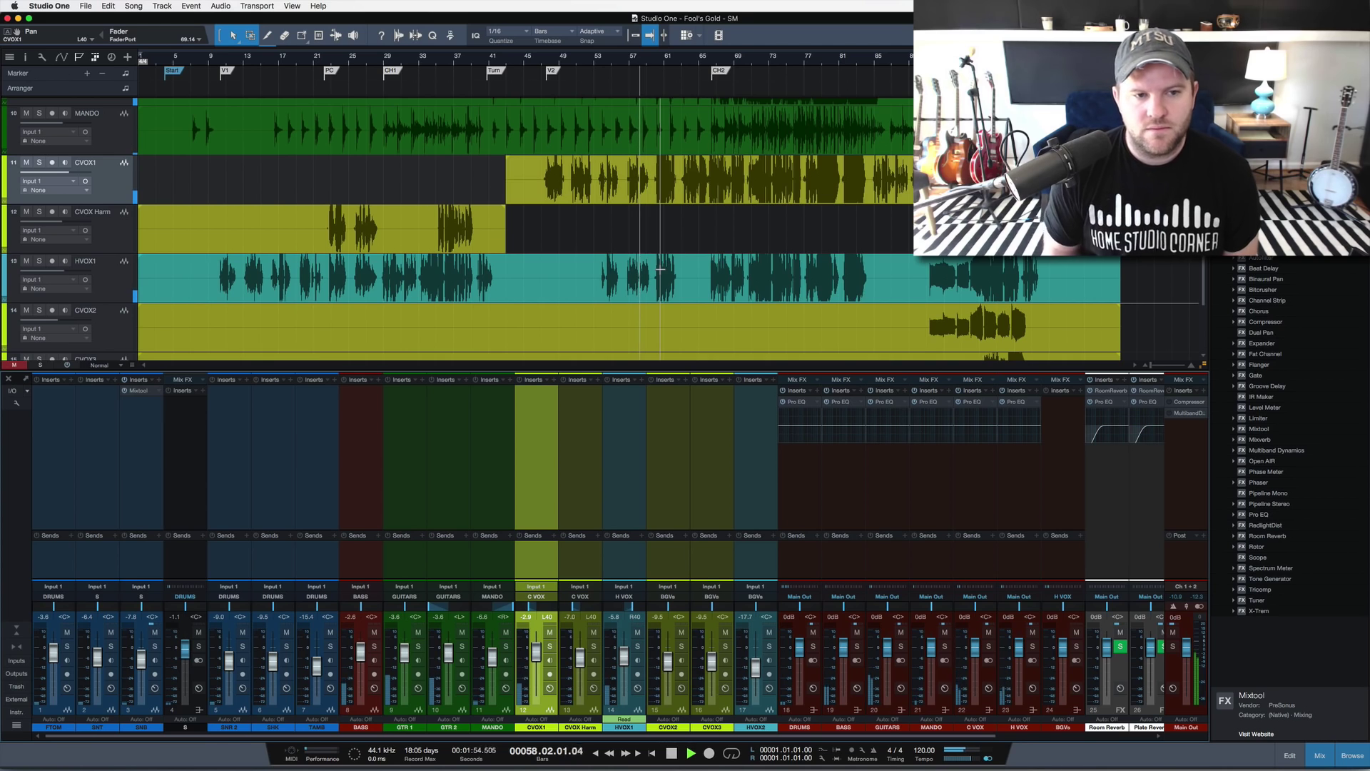
# Step: Lower the HVOX1 level to about -7.2 dB, stop playback and return the CVOX1 pan to center
pyautogui.click(342, 293)
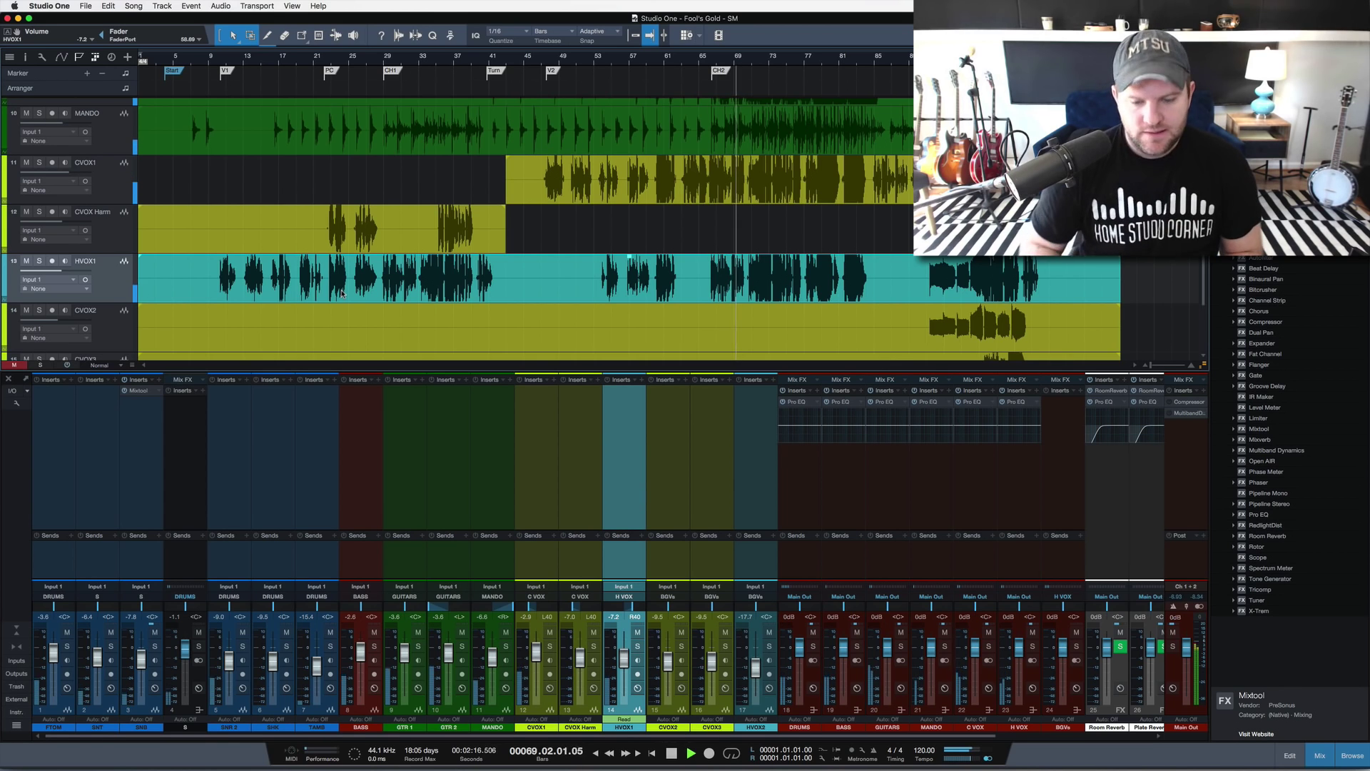
pyautogui.press('space')
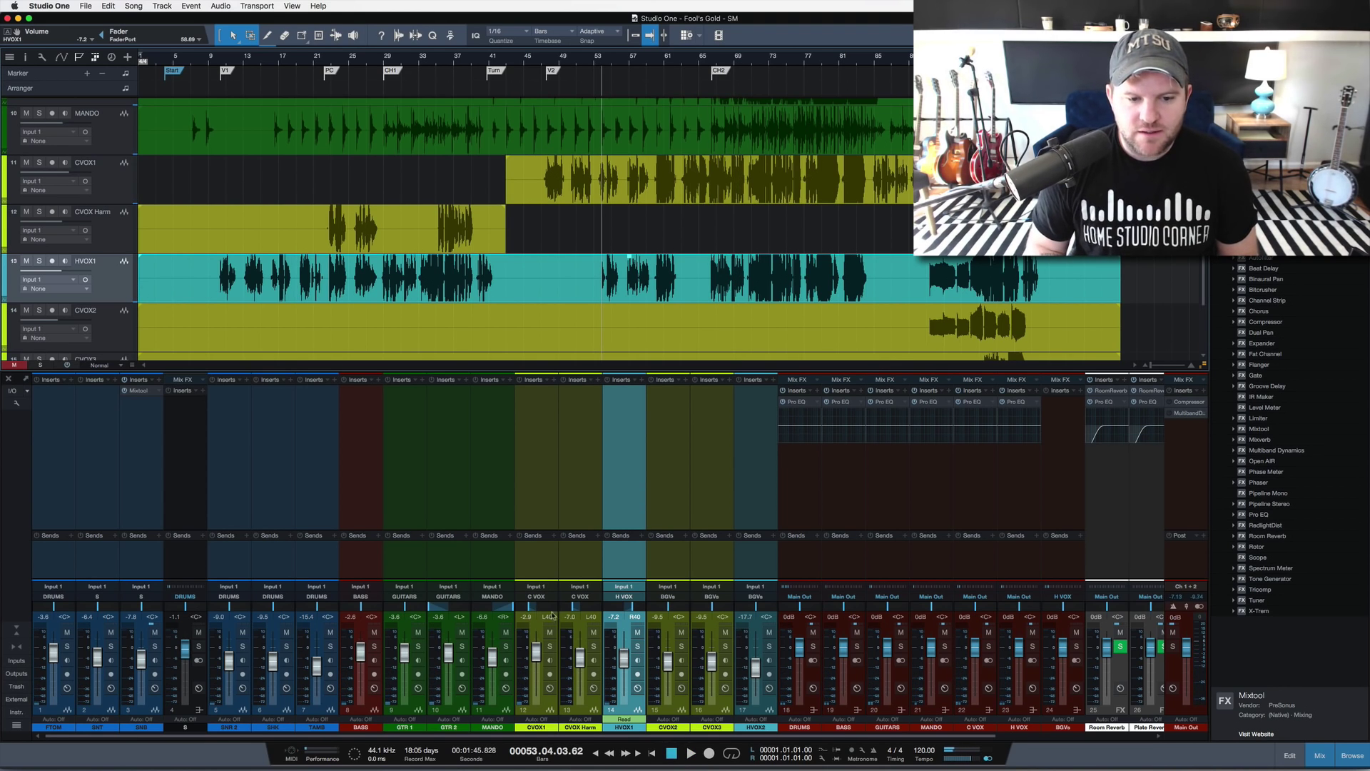
pyautogui.keyDown('alt'); pyautogui.click(537, 607); pyautogui.keyUp('alt')
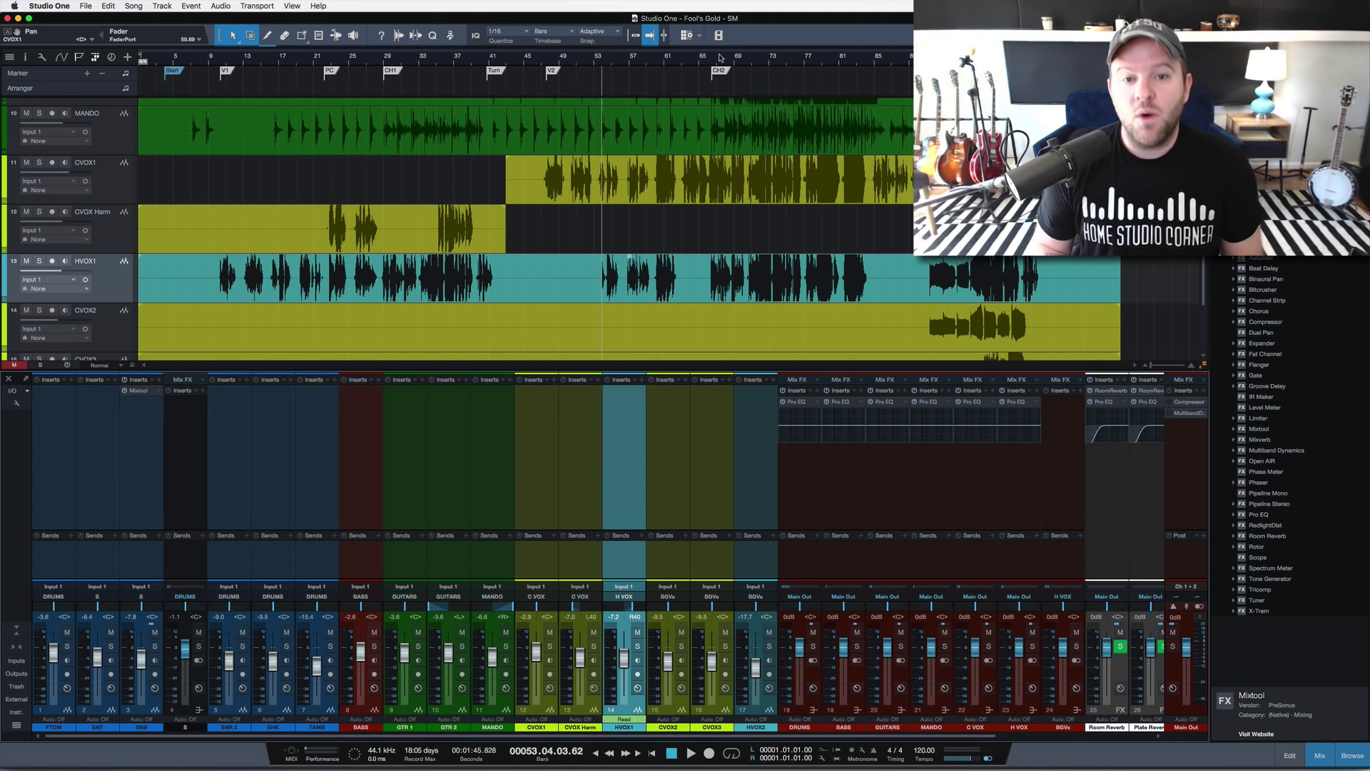
# Step: Examine the vocal waveforms around the CH2 marker and place the playback position just before it at about bar 66
pyautogui.moveTo(718, 58); pyautogui.dragTo(717, 104)
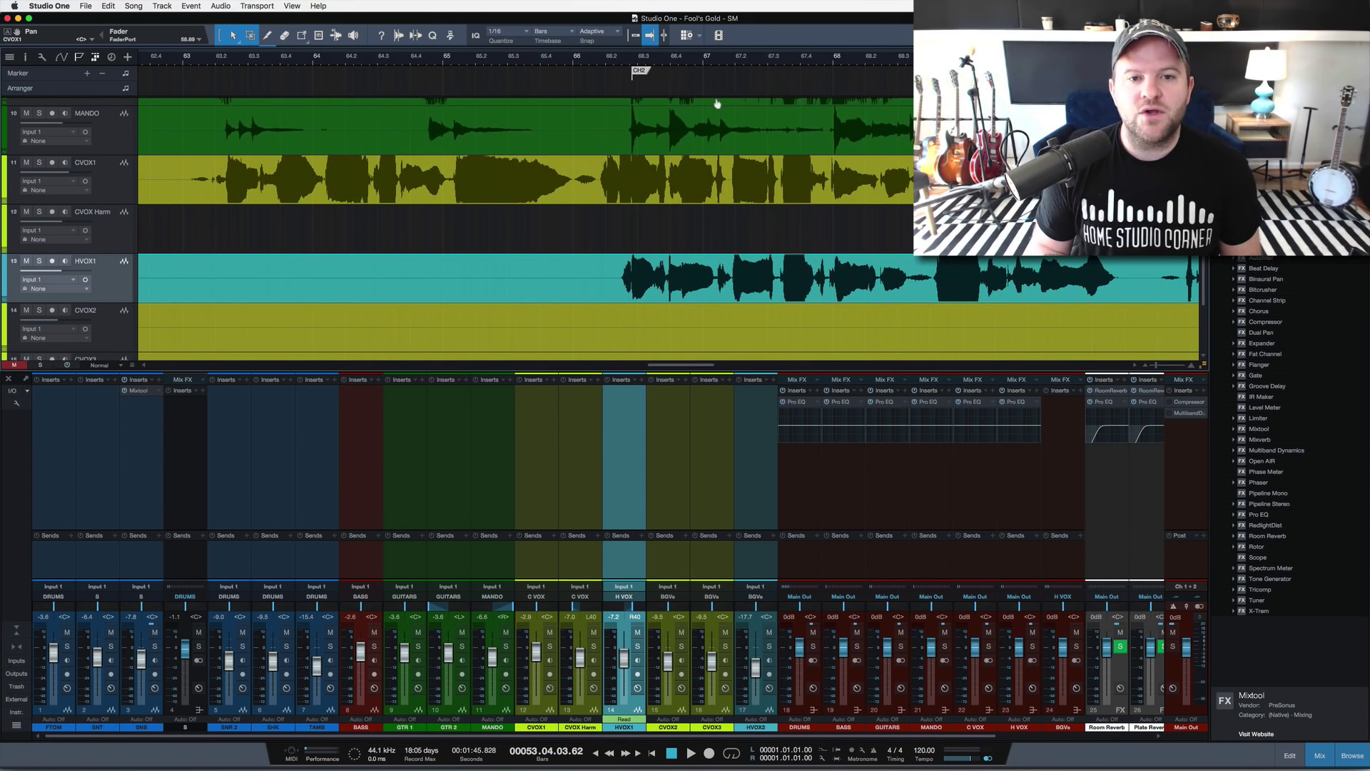
pyautogui.click(610, 62)
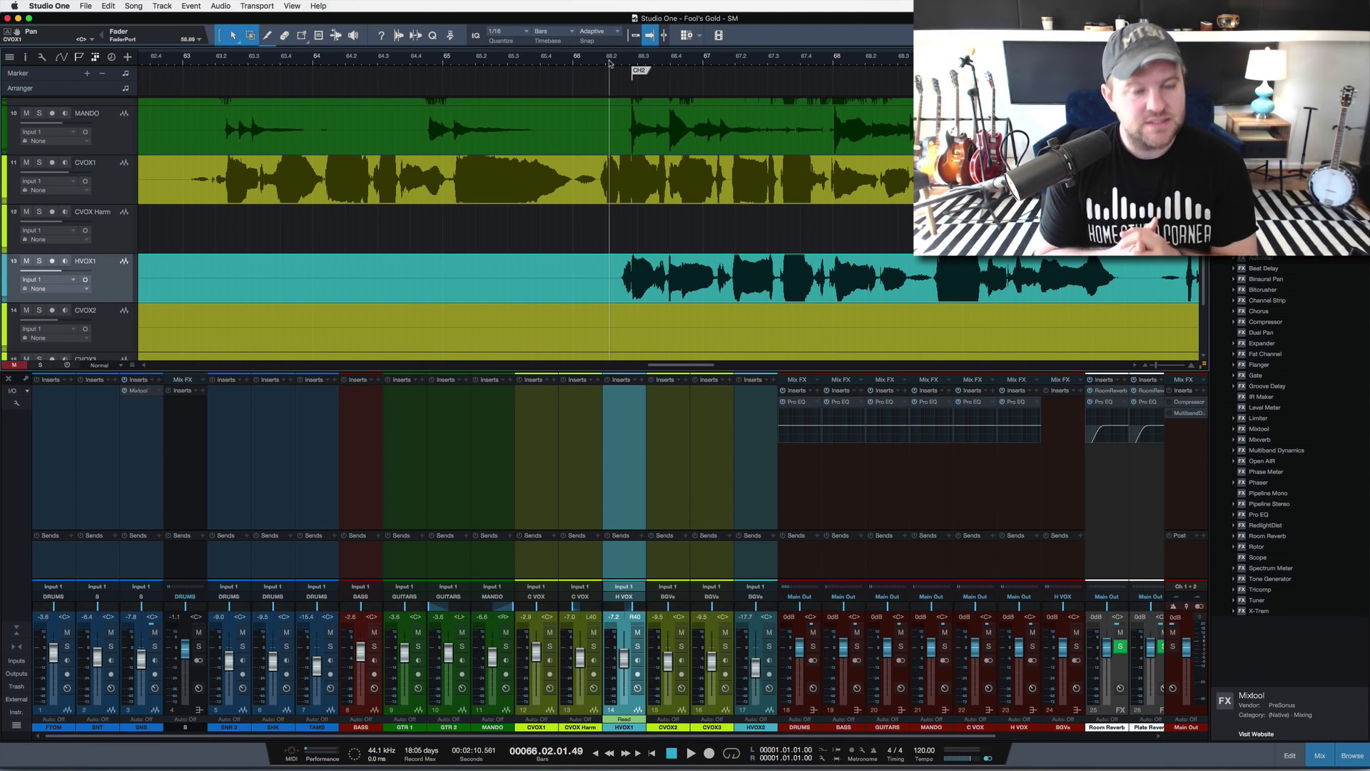
pyautogui.moveTo(575, 62); pyautogui.dragTo(575, 36)
pyautogui.moveTo(693, 63); pyautogui.dragTo(680, 47)
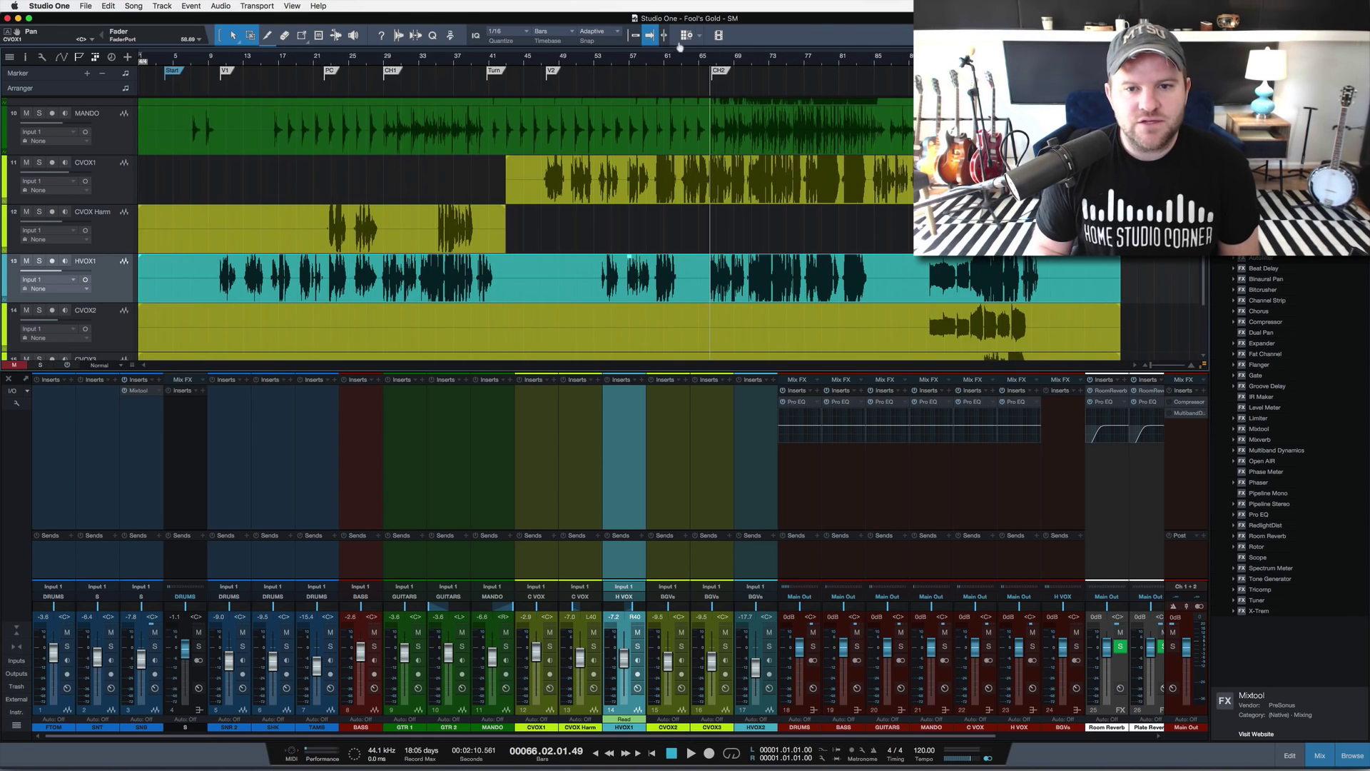
# Step: Audition the song from about bar 85 and insert a marker named CH3 at the start of that section
pyautogui.click(877, 59)
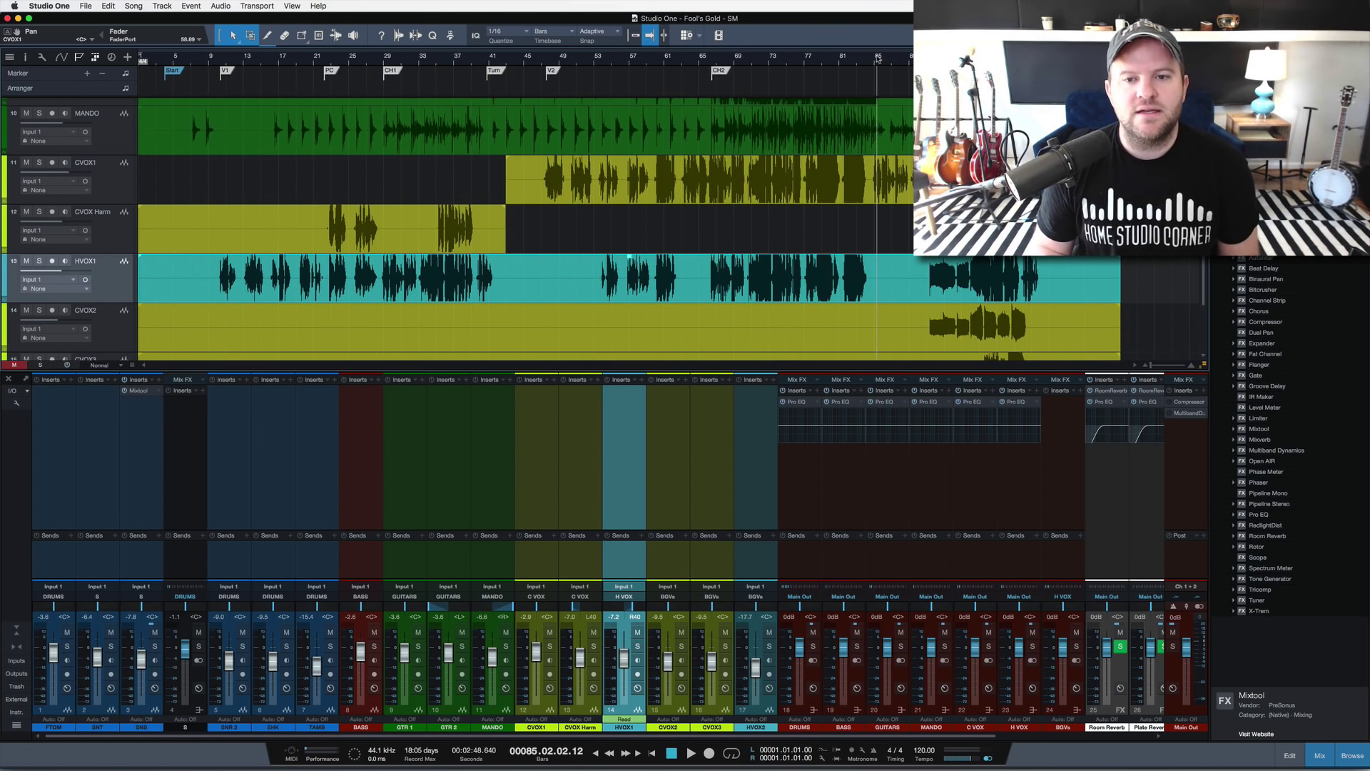
pyautogui.press('space')
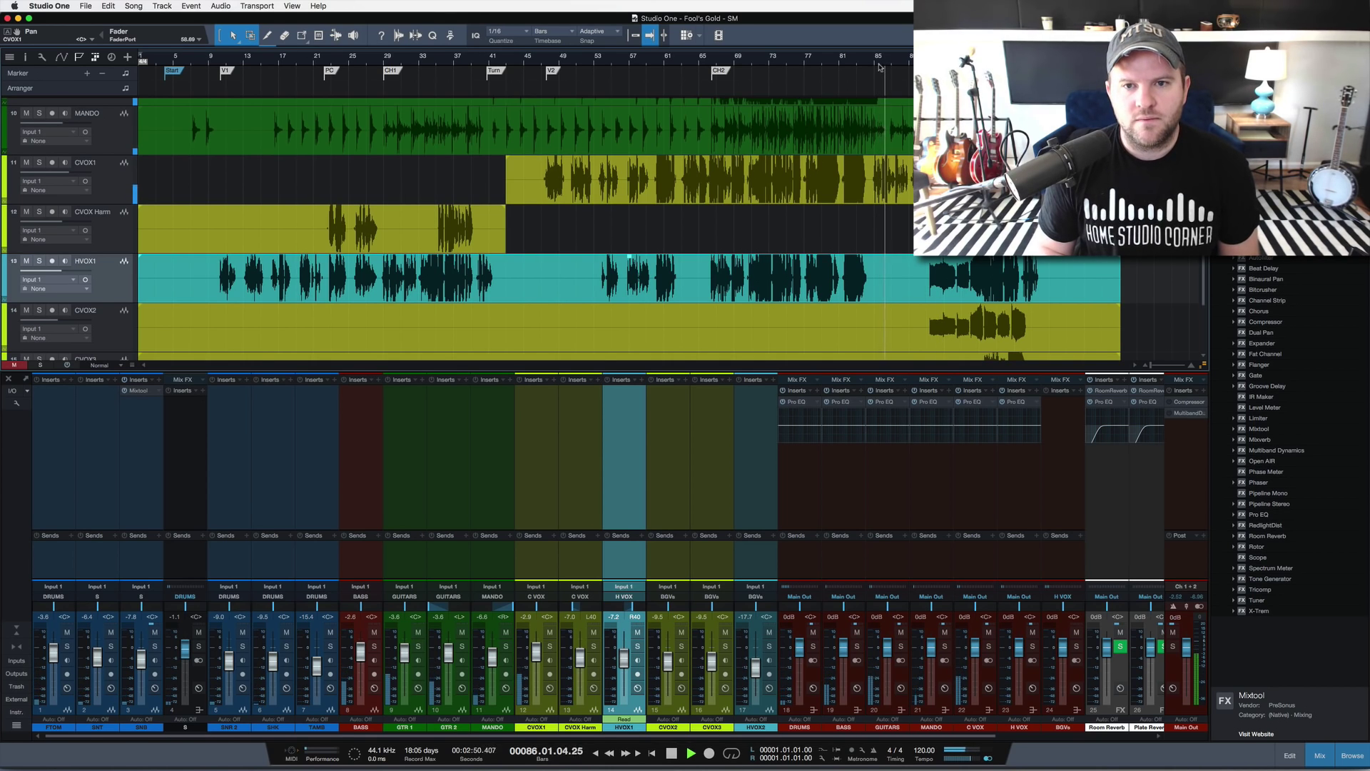
pyautogui.press('space')
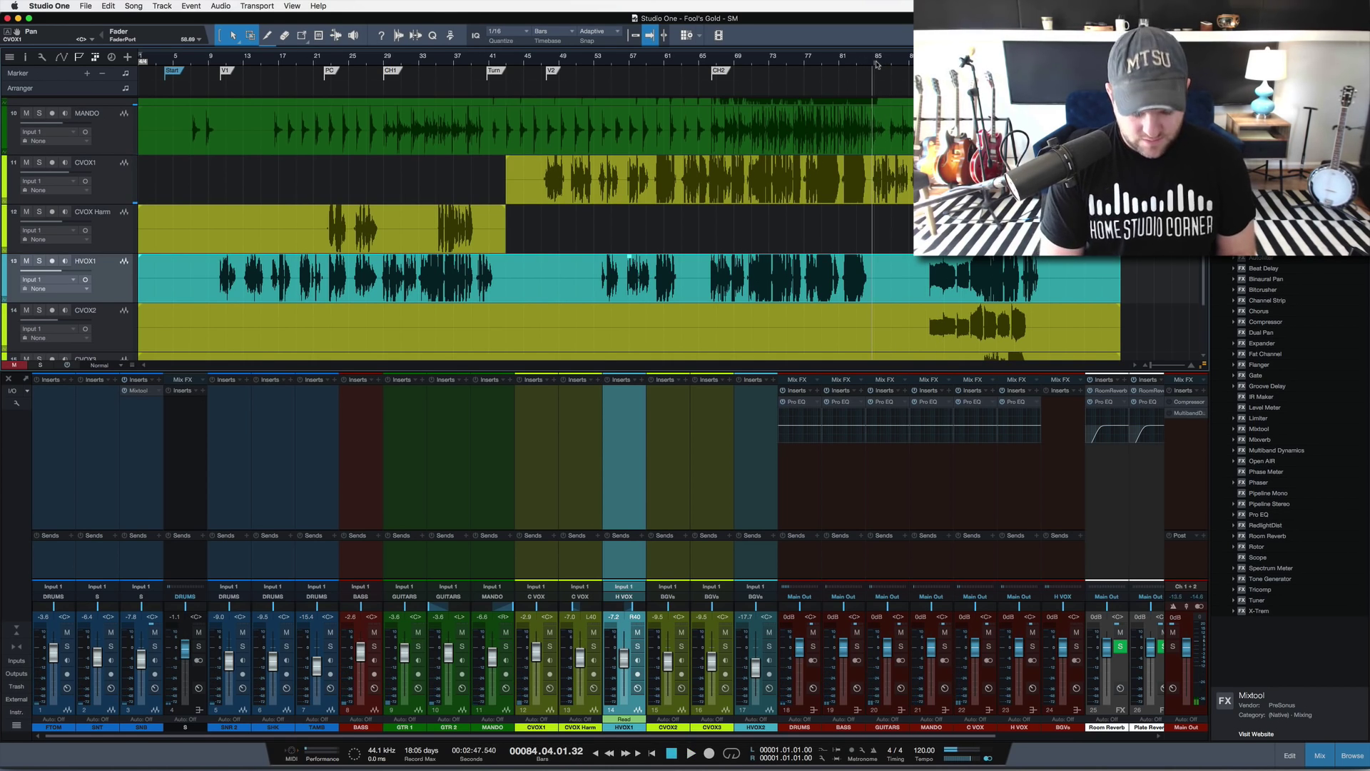
pyautogui.press('alt+Insert')
pyautogui.write('CGH')
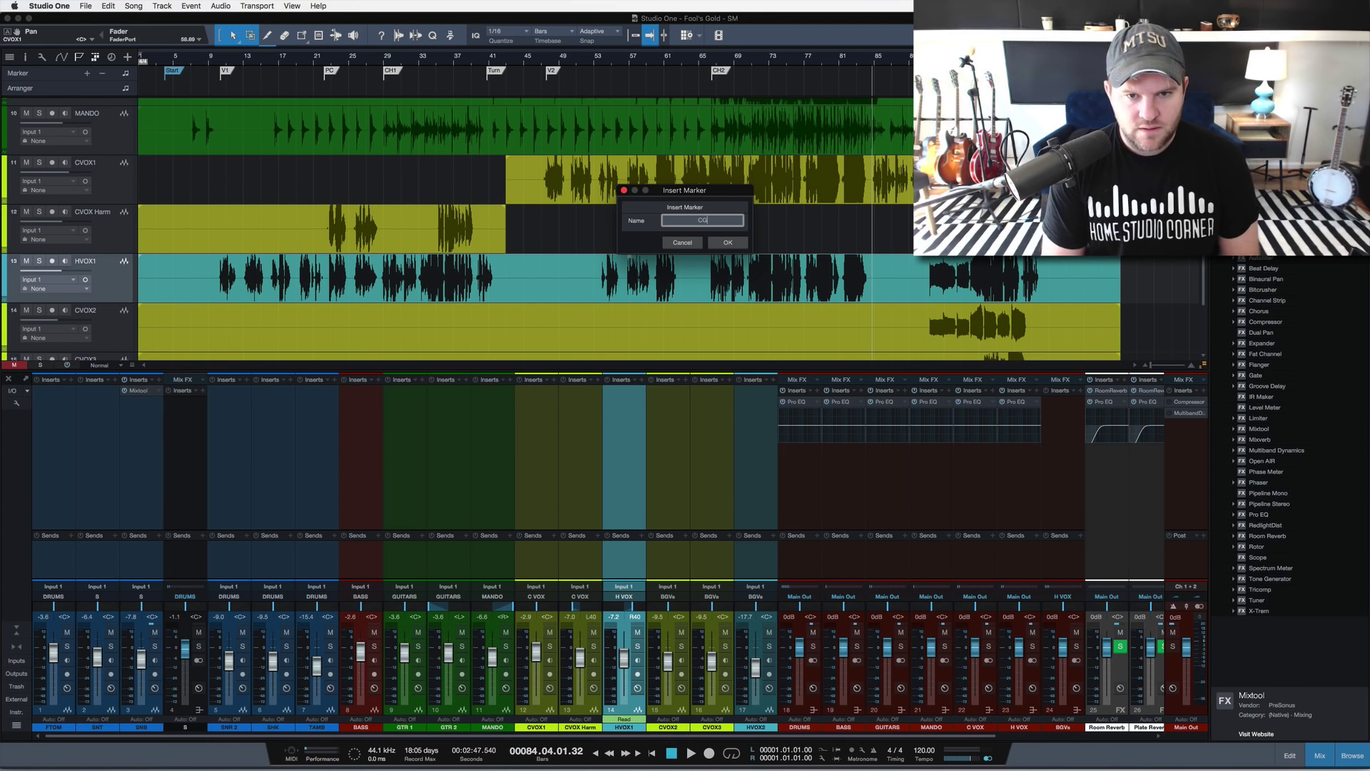
pyautogui.press('Return')
# Step: Play the mix from the CH3 marker and move that marker onto bar 85
pyautogui.press('space')
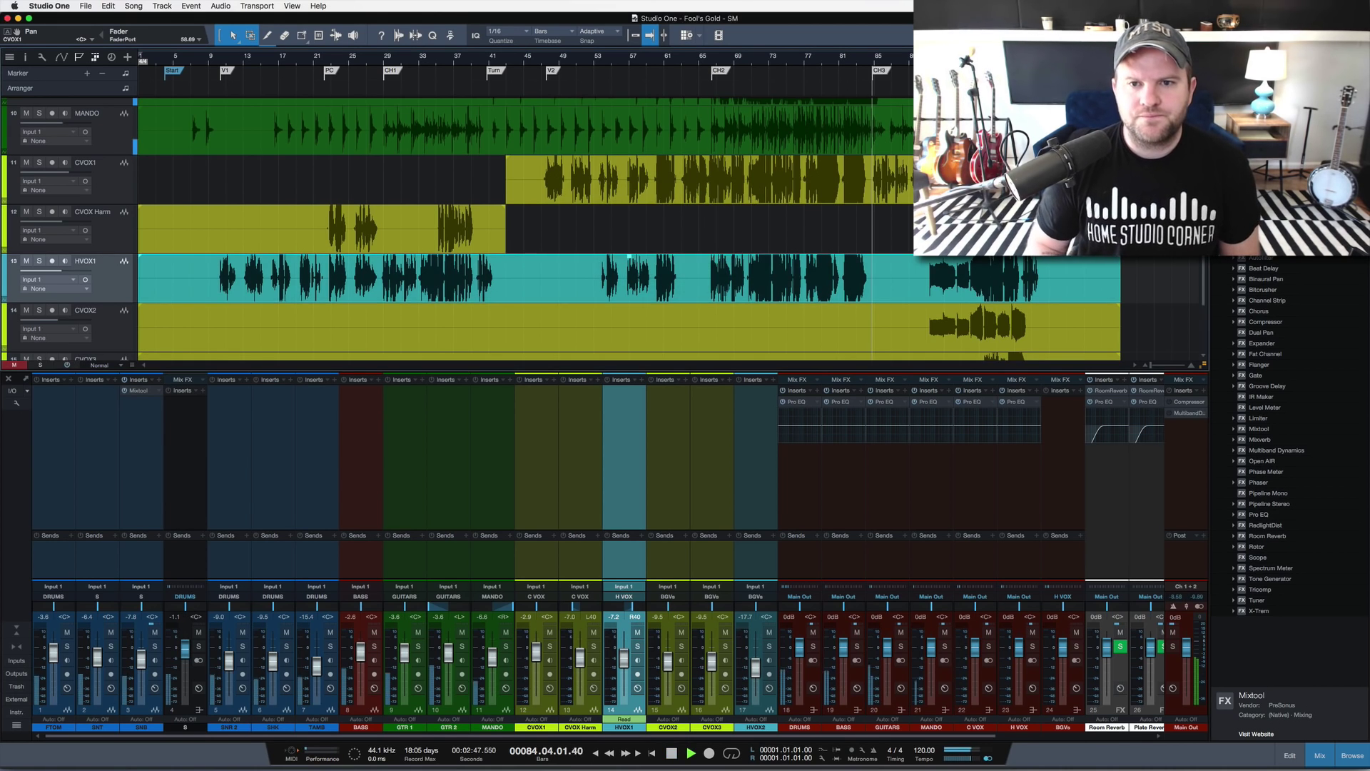
pyautogui.scroll(5, 886, 64)
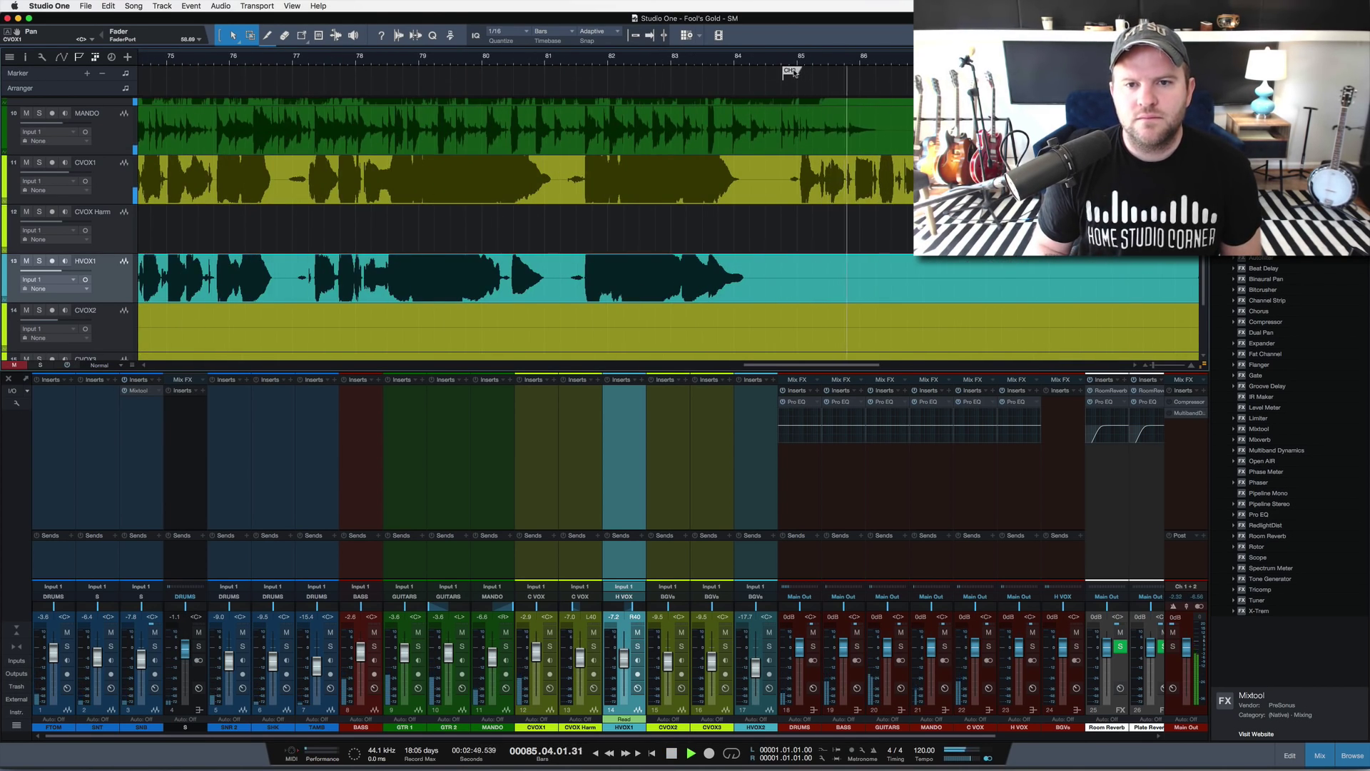
pyautogui.moveTo(787, 72); pyautogui.dragTo(799, 69)
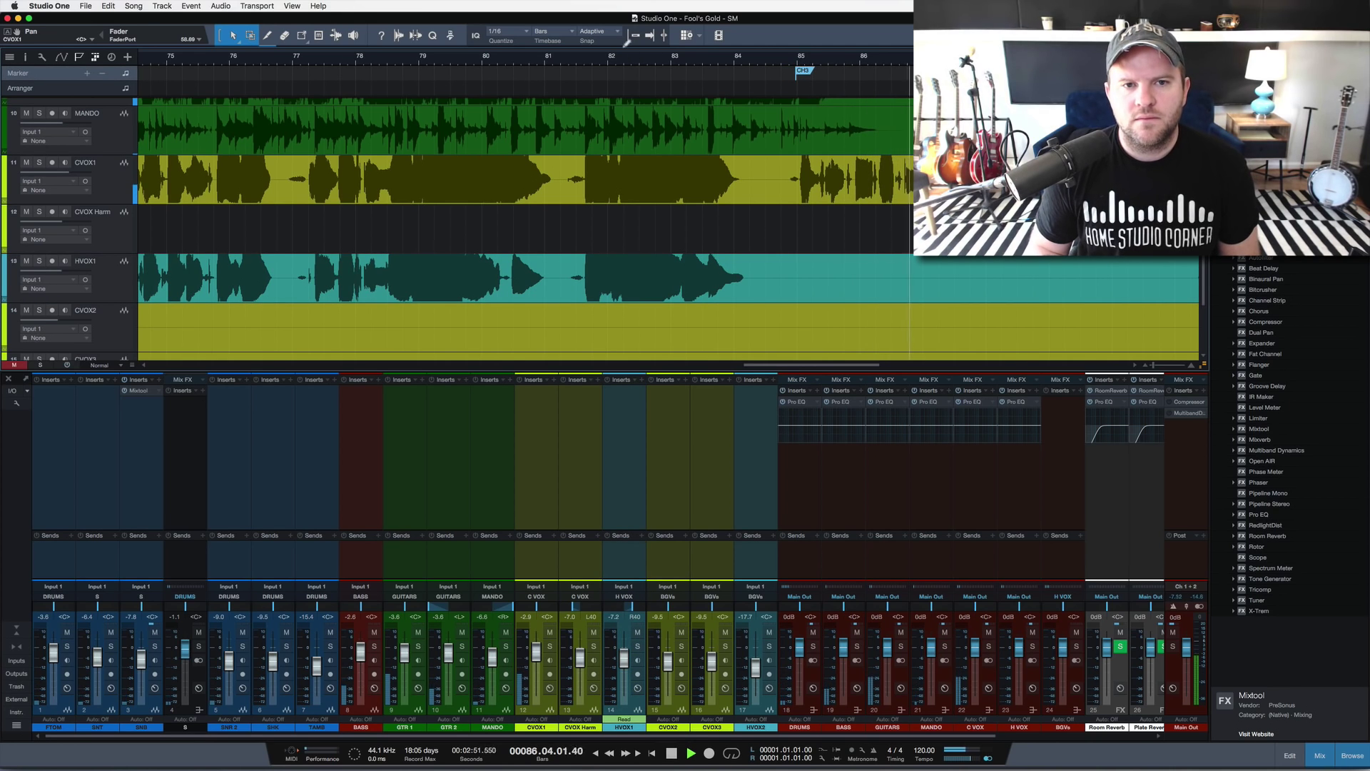
# Step: Switch the arrangement's timebase from bars to Seconds
pyautogui.scroll(-5, 793, 56)
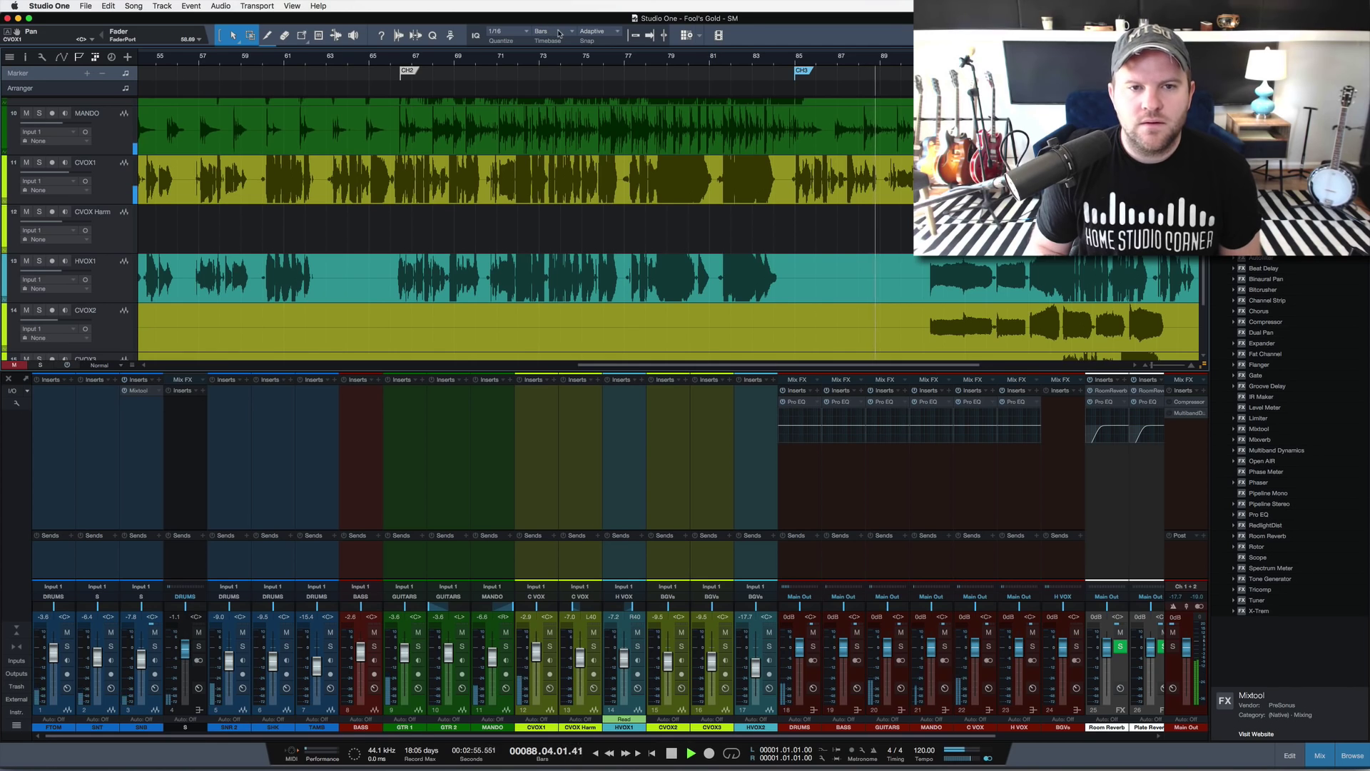
pyautogui.click(559, 33)
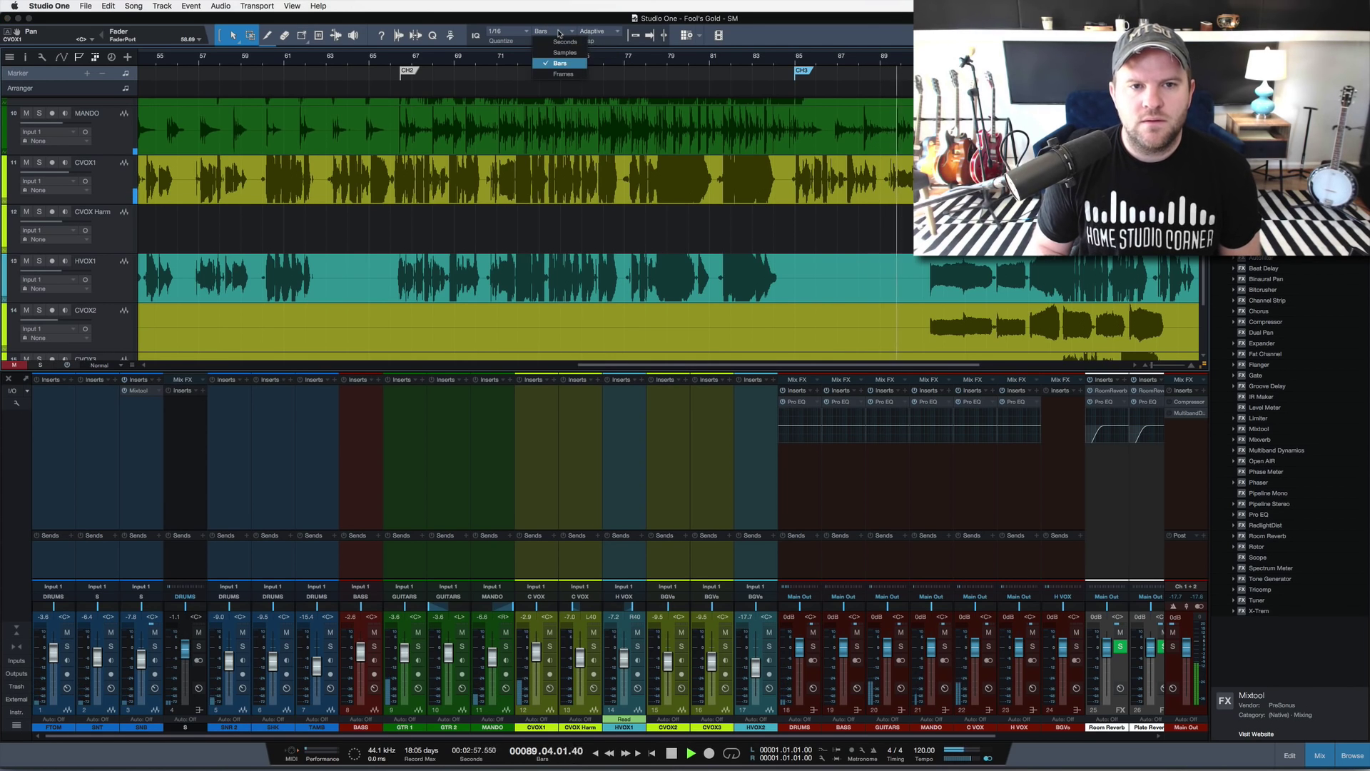
pyautogui.click(559, 41)
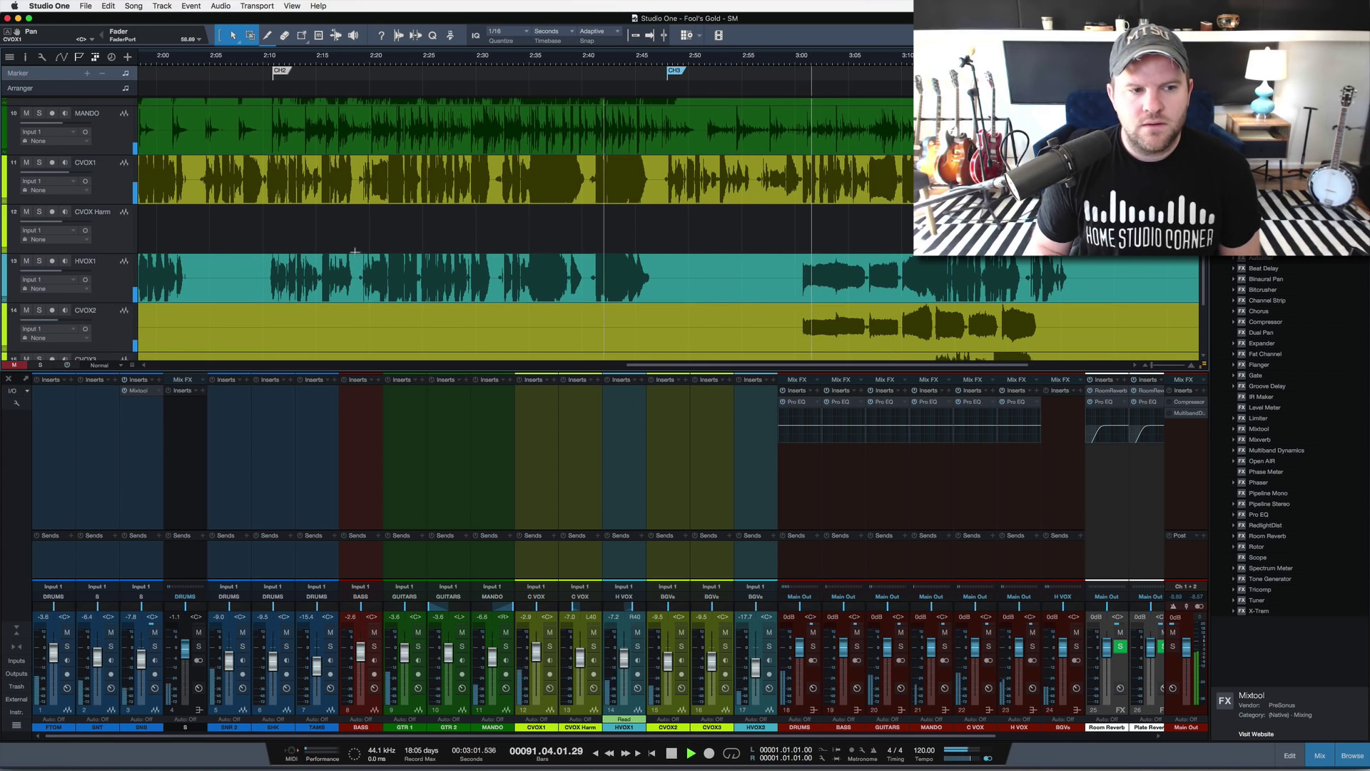
# Step: Solo the HVOX1, CVOX2 and HVOX2 tracks to hear the background vocals in the CH3 section
pyautogui.click(311, 297)
pyautogui.scroll(-5, 312, 297)
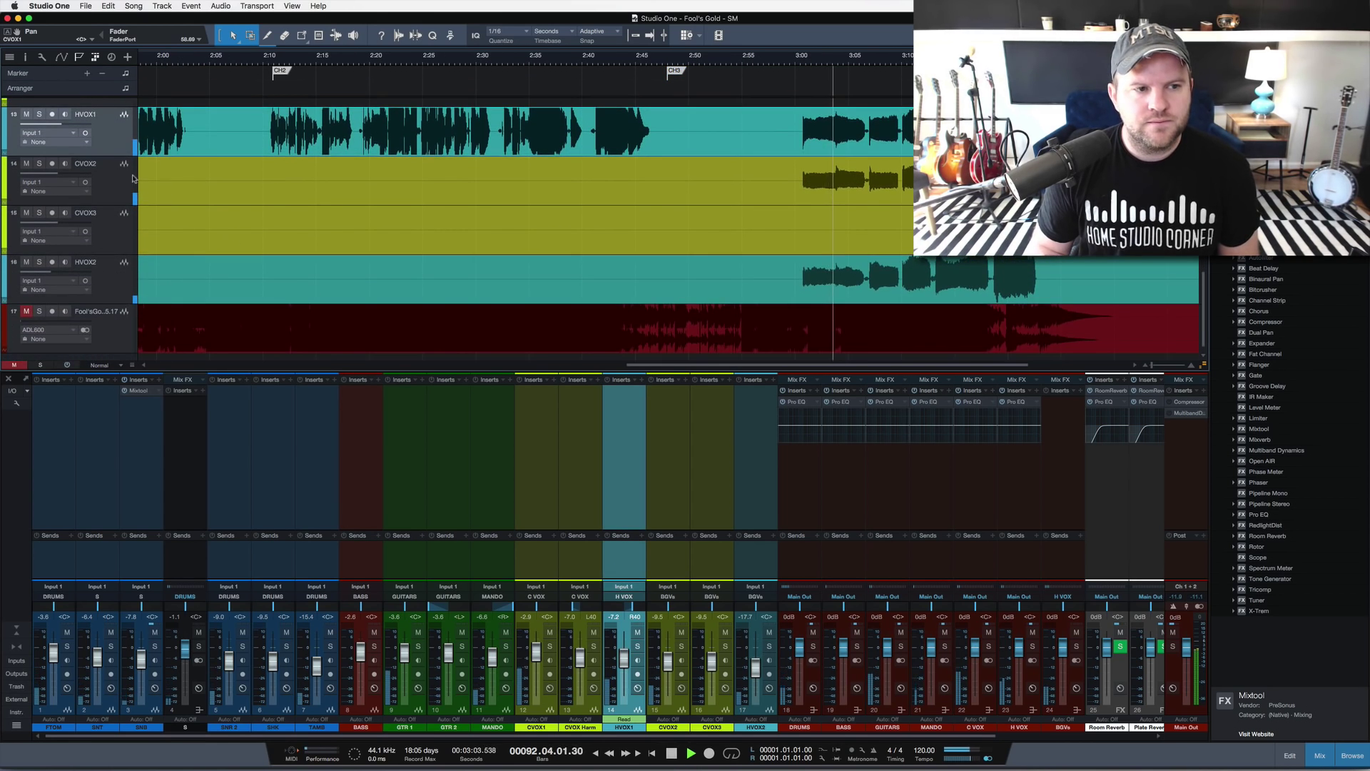
pyautogui.keyDown('shift'); pyautogui.click(116, 181); pyautogui.keyUp('shift')
pyautogui.press('s')
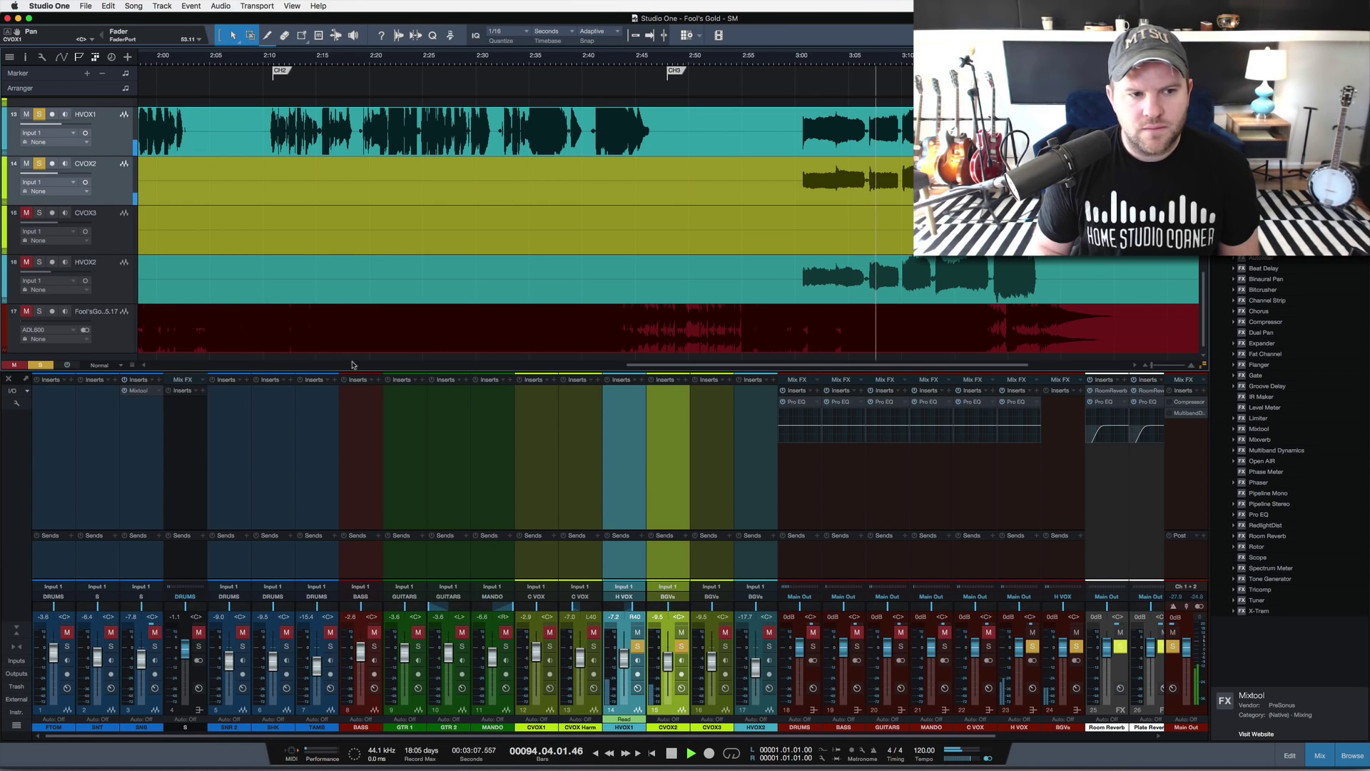
pyautogui.click(123, 283)
pyautogui.press('s')
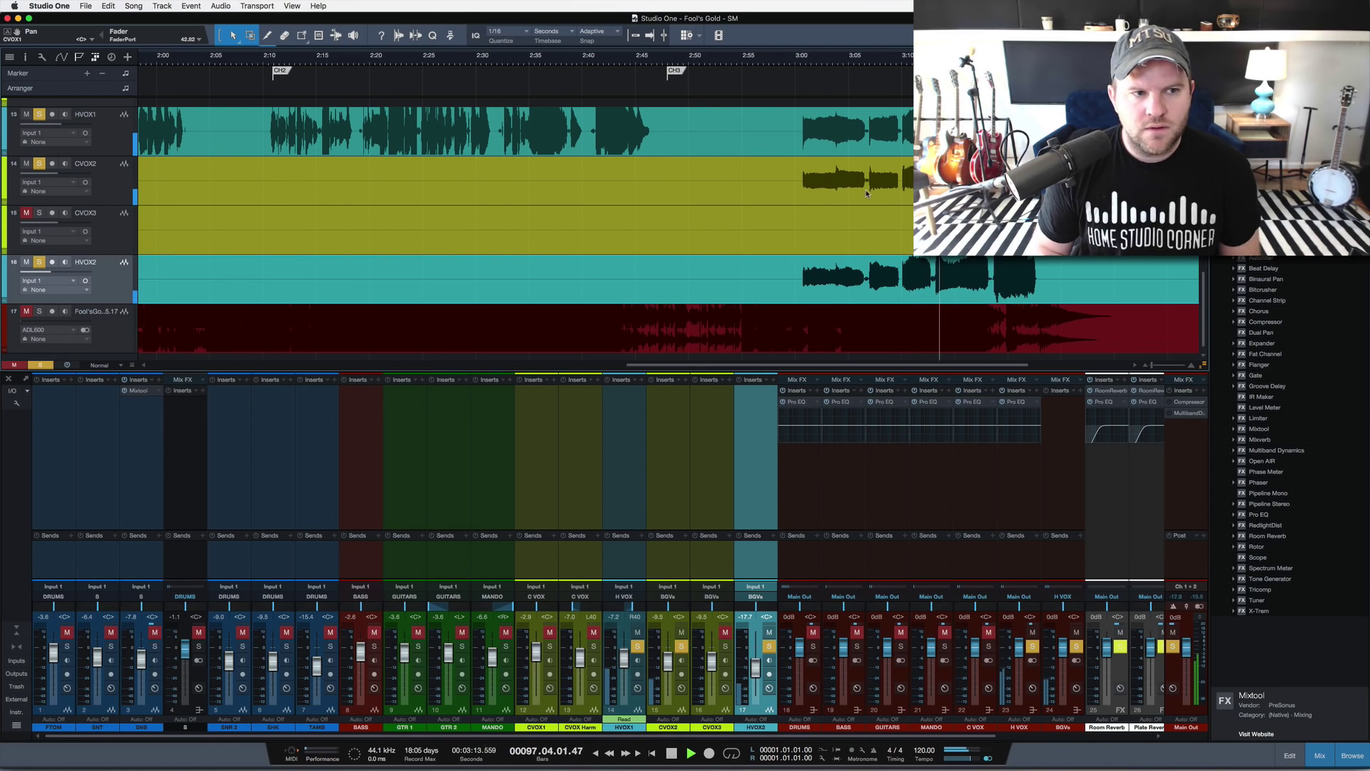
# Step: Clear all track solos, listen to the end of the CH3 section in the full mix and stop playback
pyautogui.moveTo(904, 67); pyautogui.dragTo(892, 39)
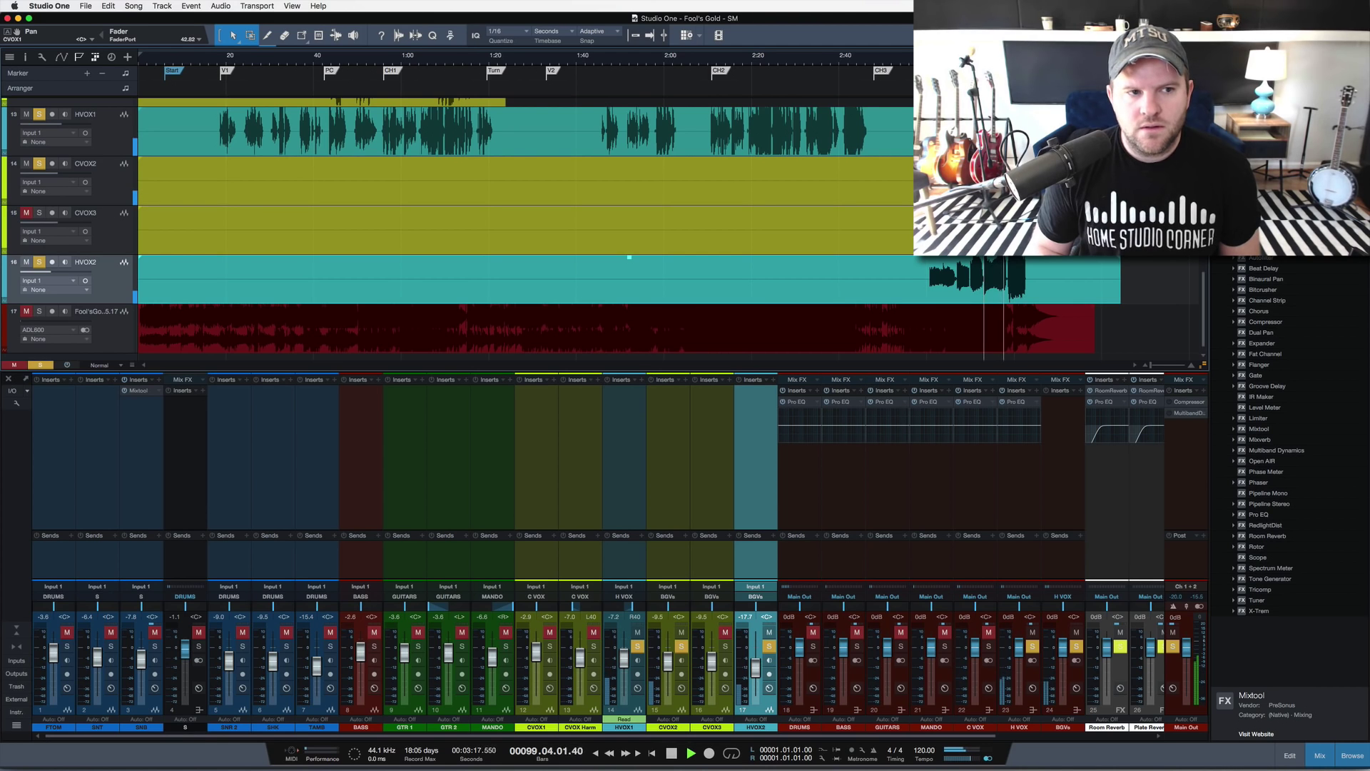
pyautogui.click(40, 365)
pyautogui.scroll(2, 499, 228)
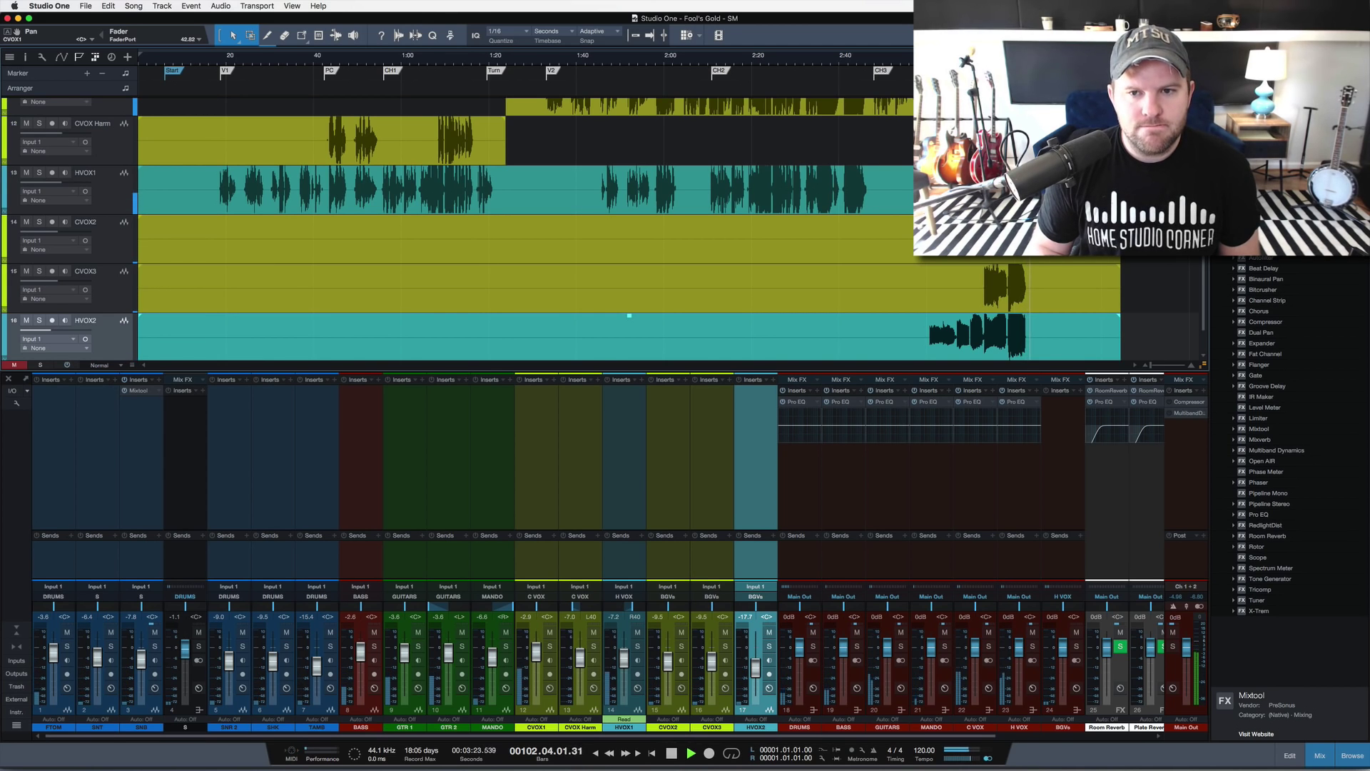
pyautogui.scroll(1, 499, 229)
pyautogui.scroll(-1, 500, 228)
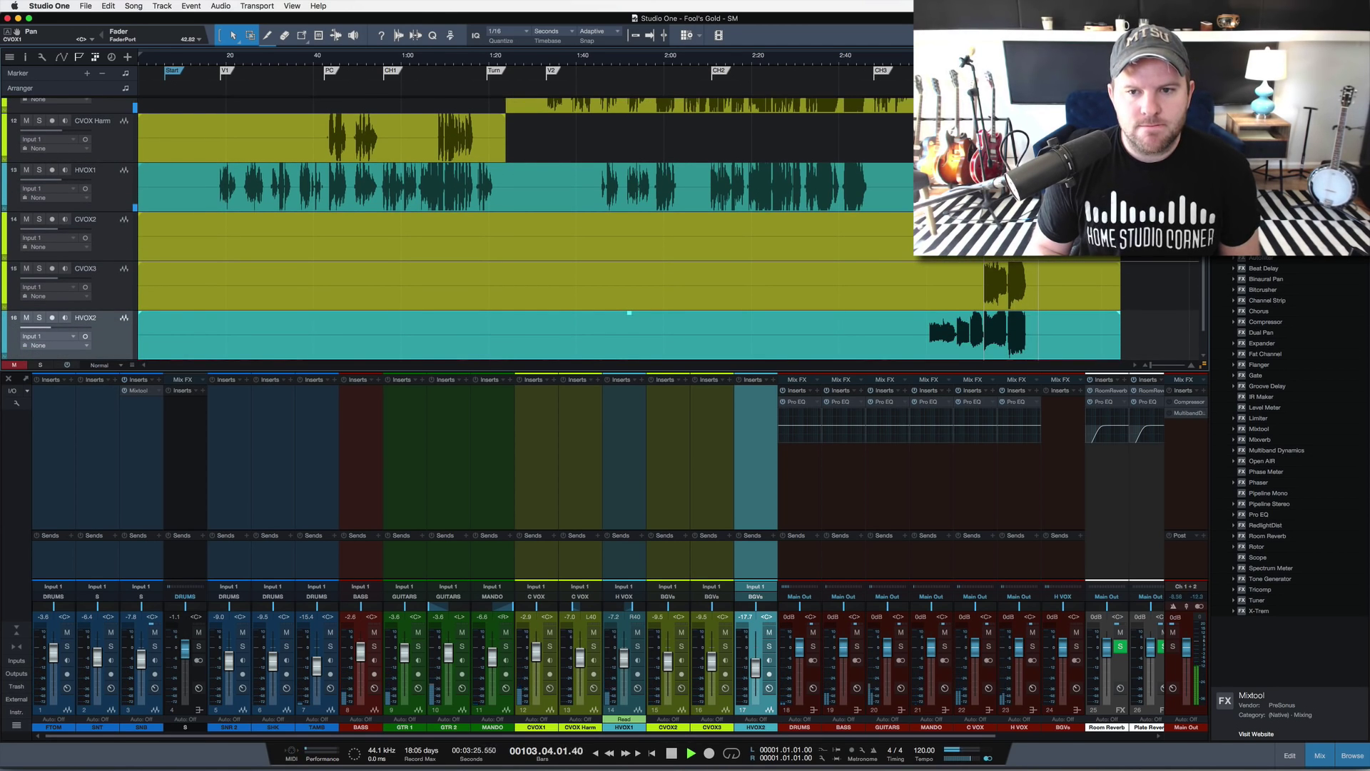
pyautogui.press('space')
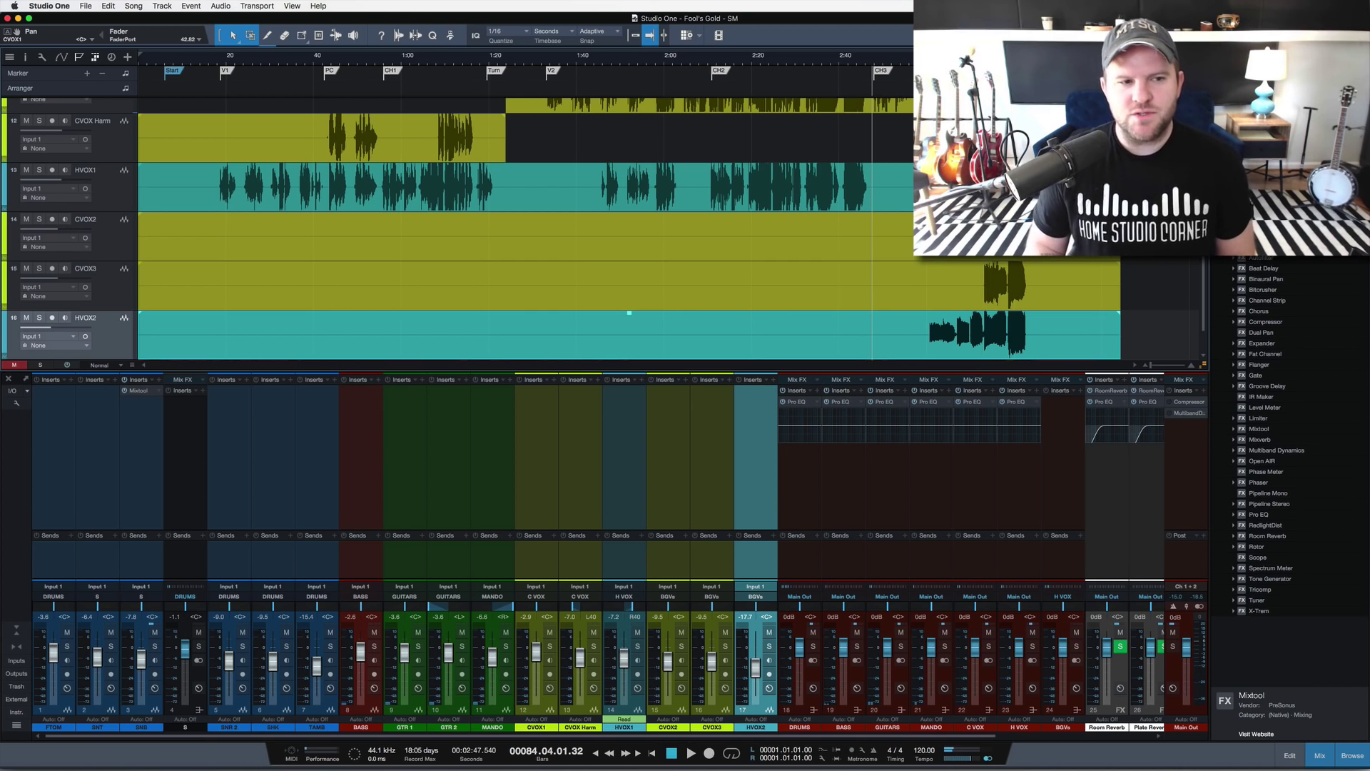
# Step: Split the HVOX1 clip at about 3:00.5 and 3:10 to isolate the two sustained harmony phrases
pyautogui.scroll(1, 500, 229)
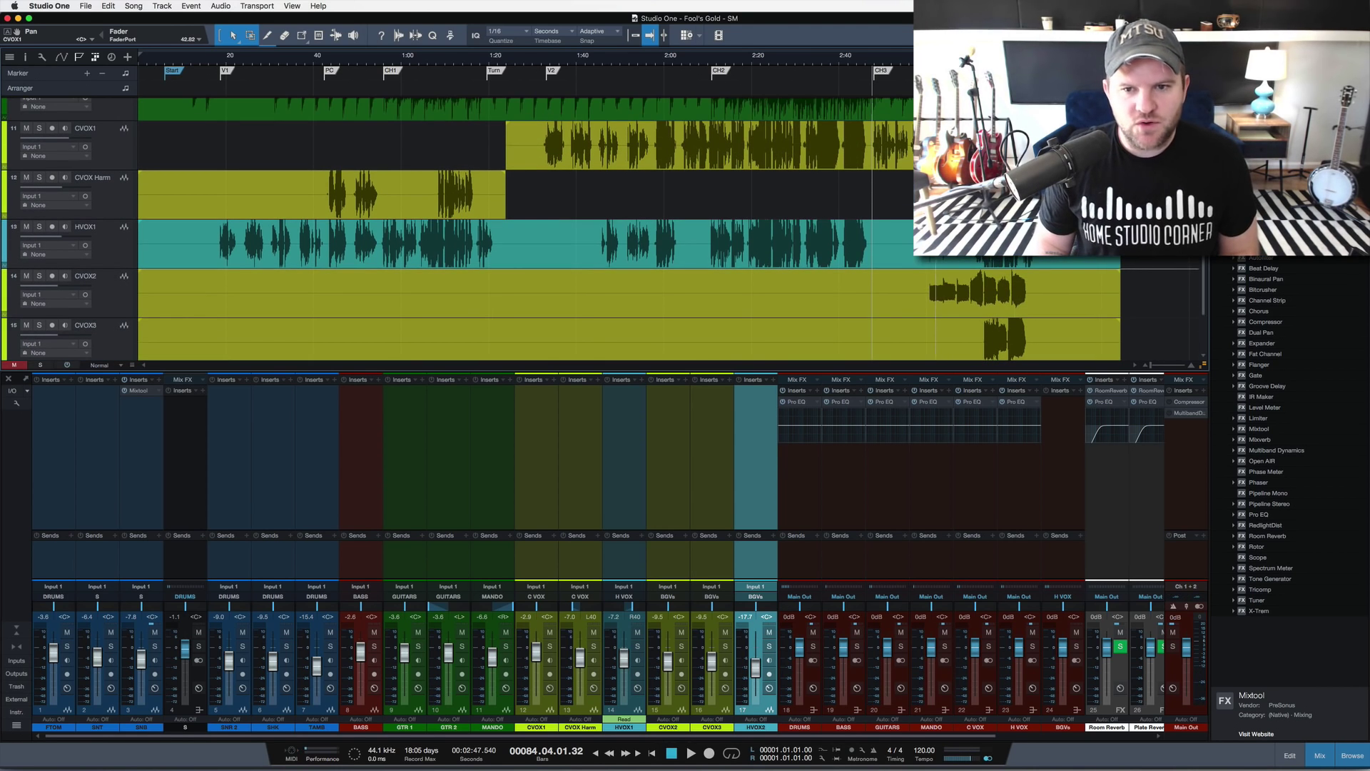
pyautogui.press('e')
pyautogui.press('e')
pyautogui.press('e')
pyautogui.press('e')
pyautogui.press('e')
pyautogui.press('e')
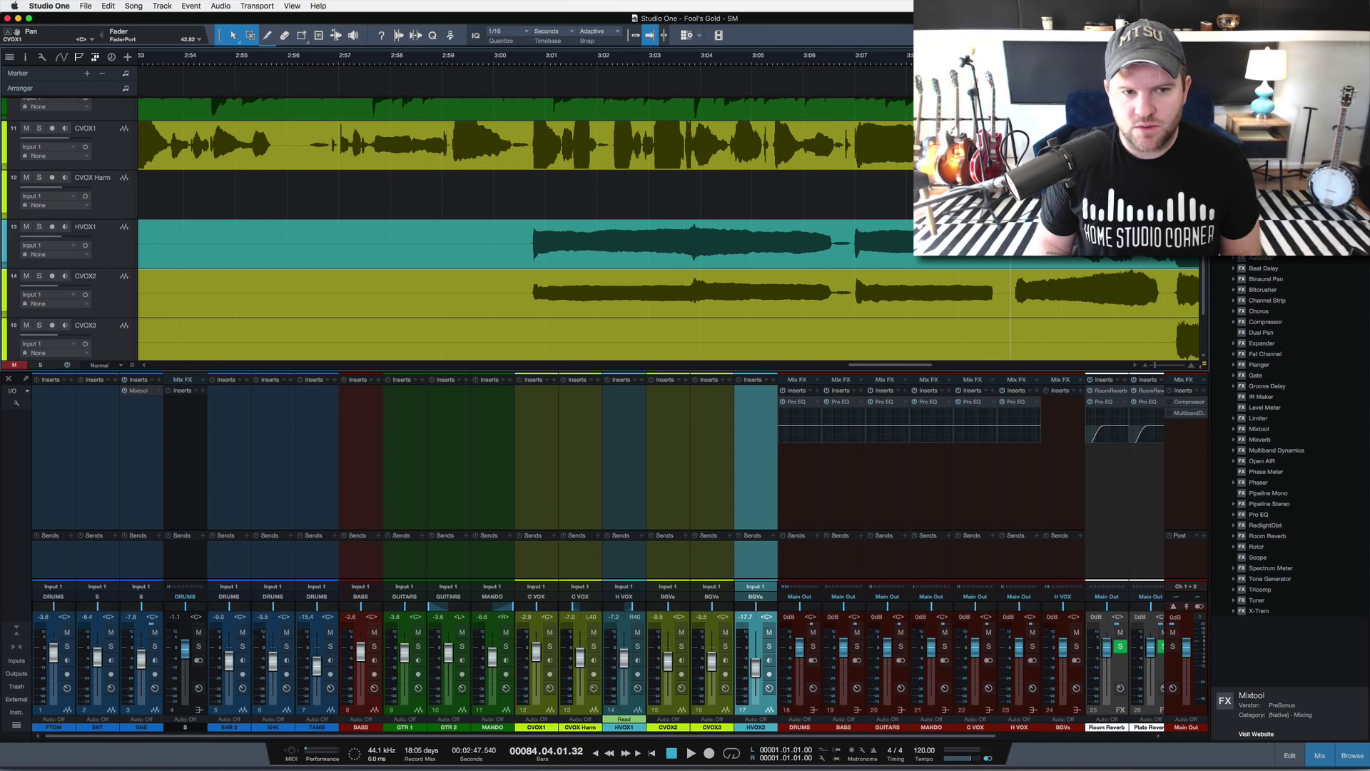
pyautogui.click(1010, 241)
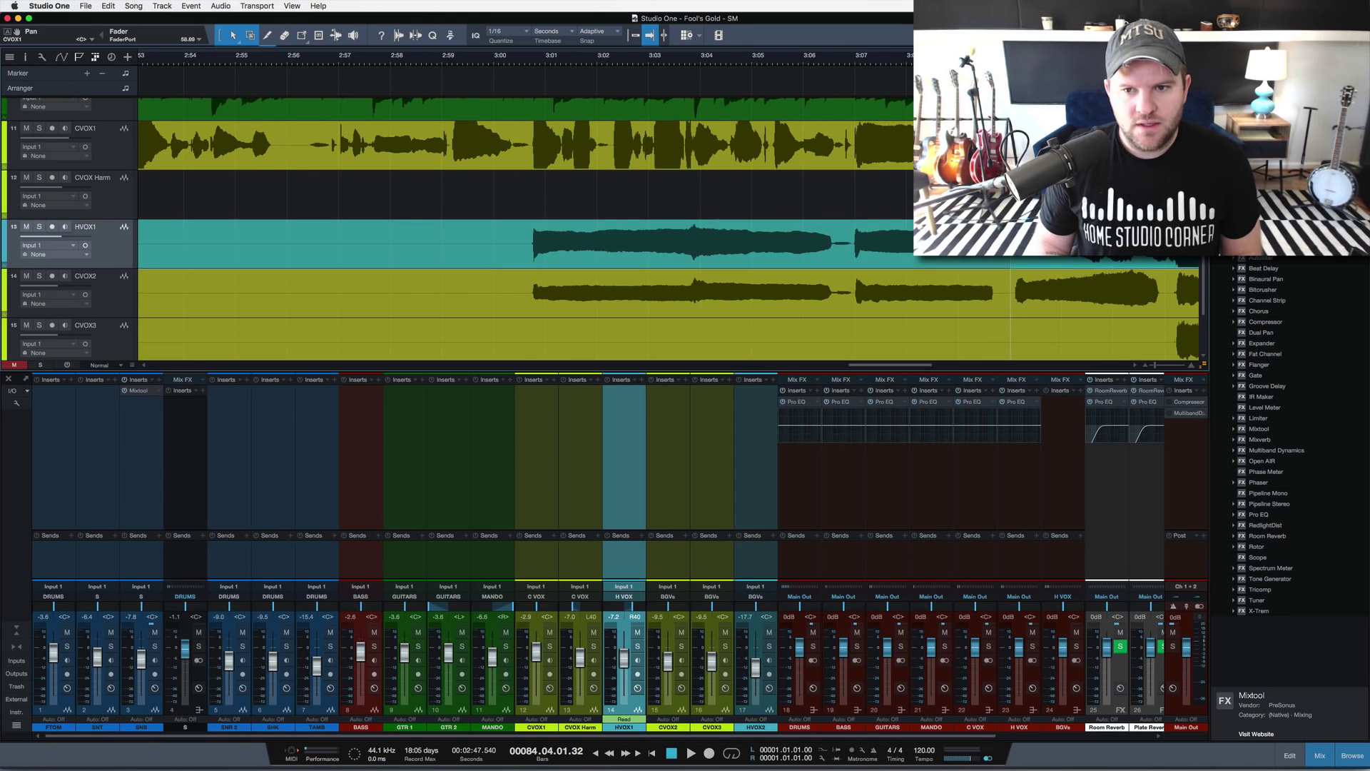
pyautogui.click(530, 245)
# Step: Duplicate the HVOX1 track without its events and move the isolated harmony clip down to the duplicate at the same time position
pyautogui.rightClick(114, 253)
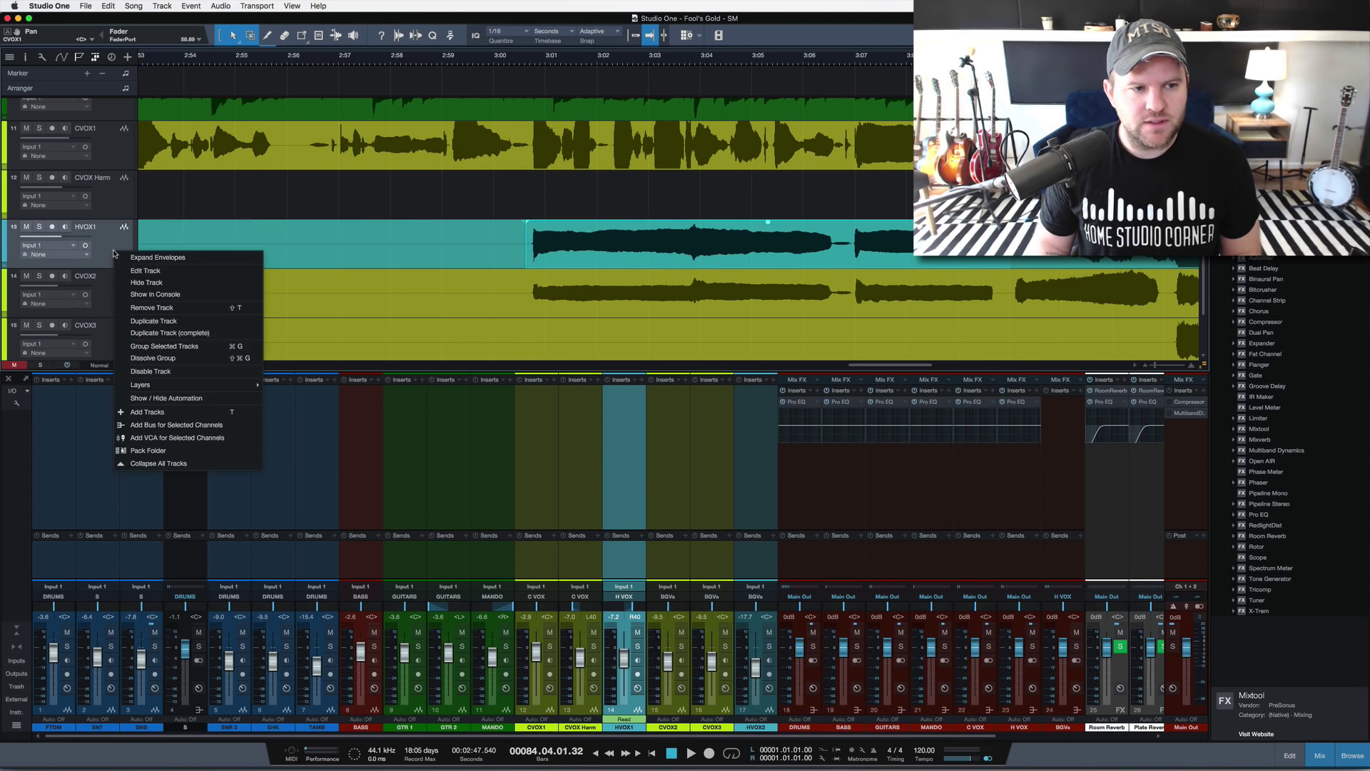
pyautogui.click(153, 321)
pyautogui.moveTo(642, 257); pyautogui.dragTo(642, 306)
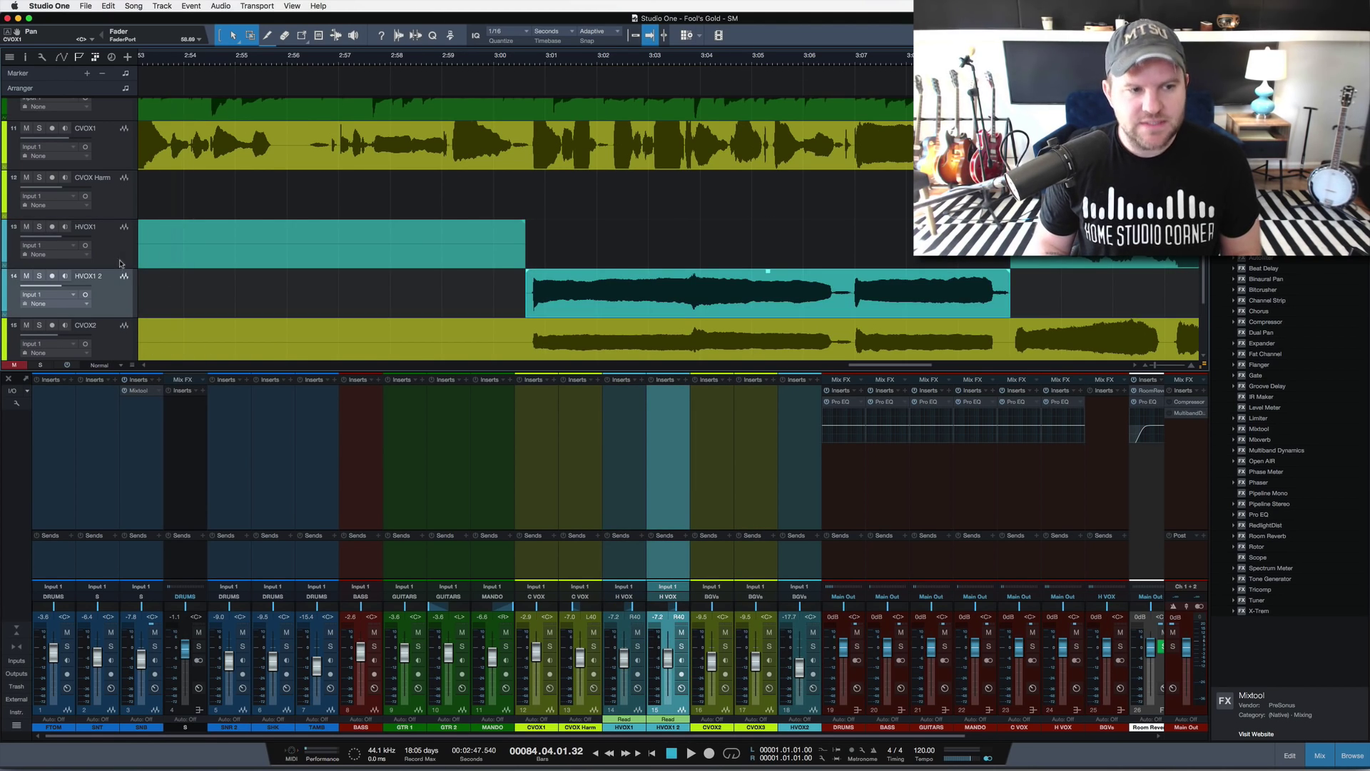
# Step: Hide the mixing console and move the HVOX1 2 track below HVOX2
pyautogui.press('F3')
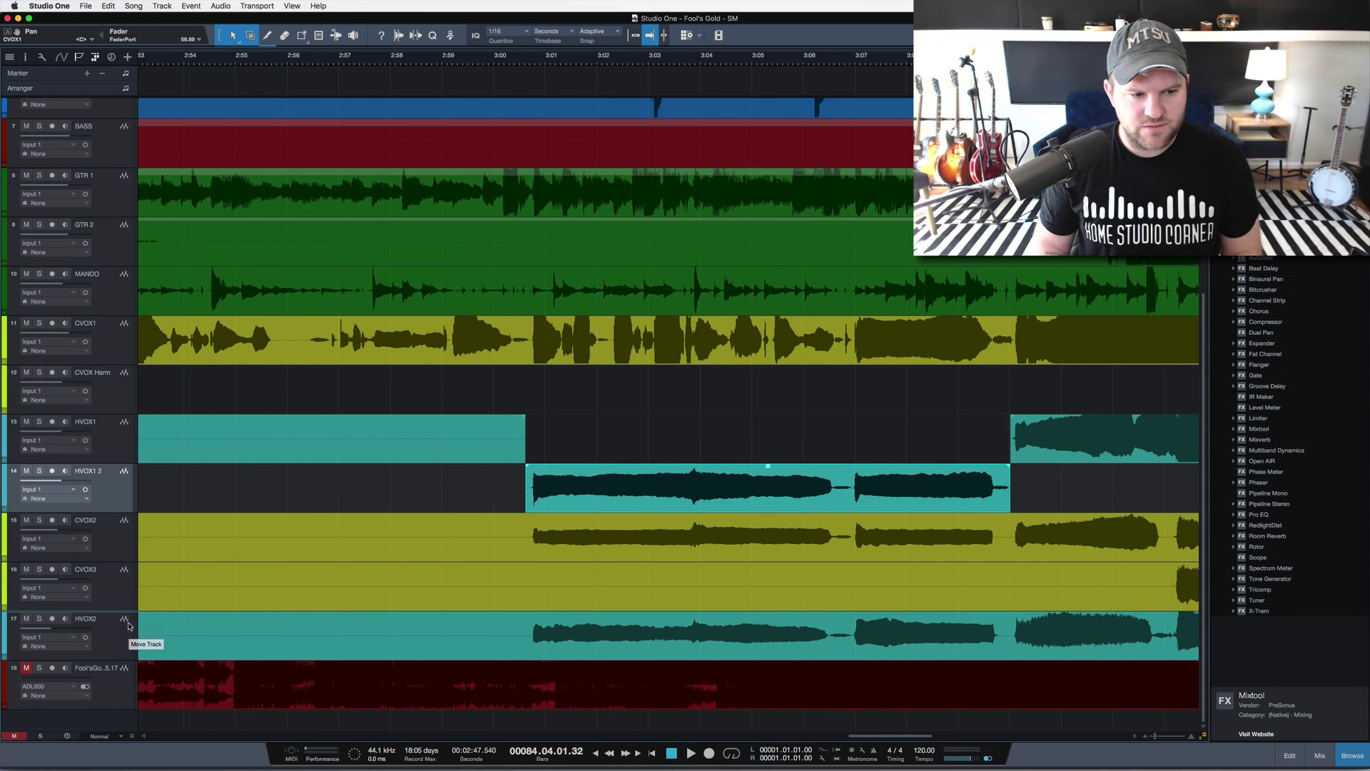
pyautogui.moveTo(128, 625); pyautogui.dragTo(130, 653)
pyautogui.hscroll(5, 584, 618)
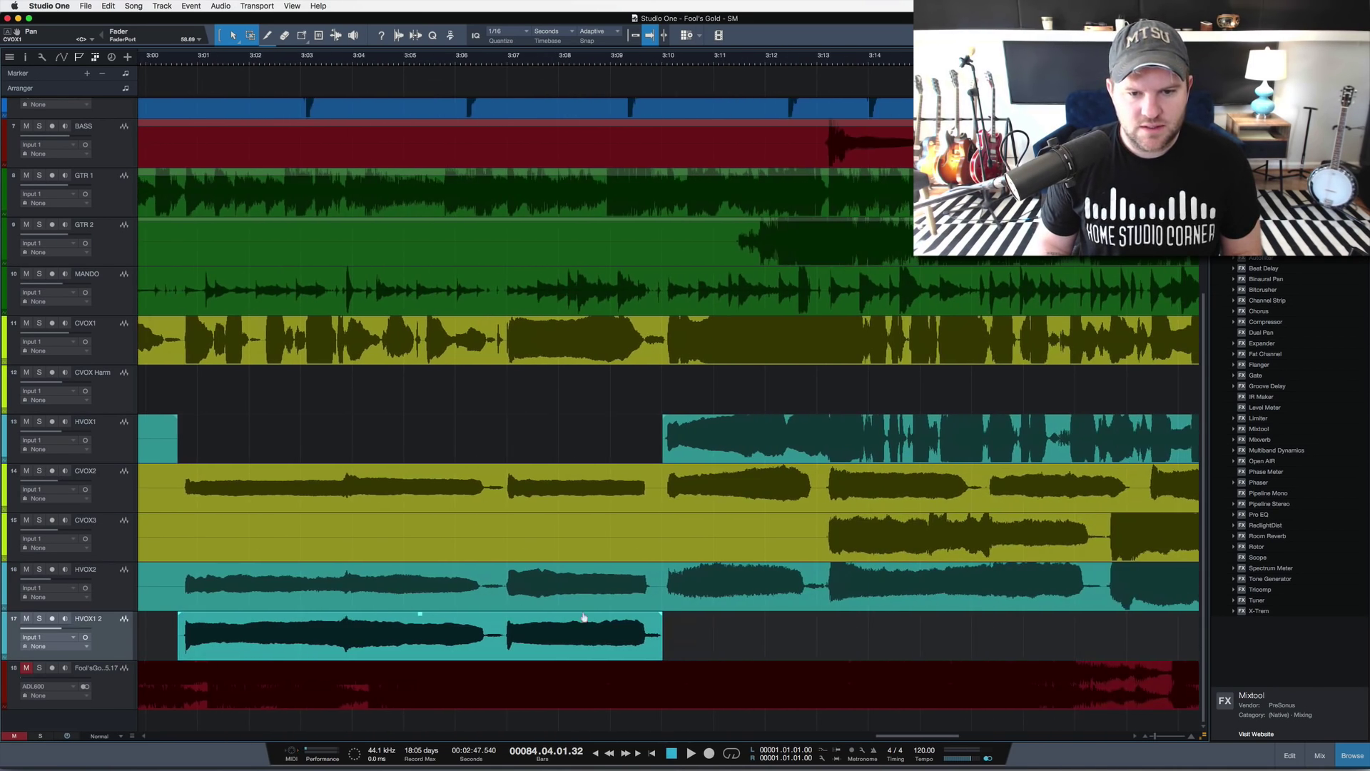
# Step: Listen to the full mix from about 3:10 to check the harmony vocals, stop playback and bring the 3:13 transition into close view
pyautogui.hscroll(-1, 530, 535)
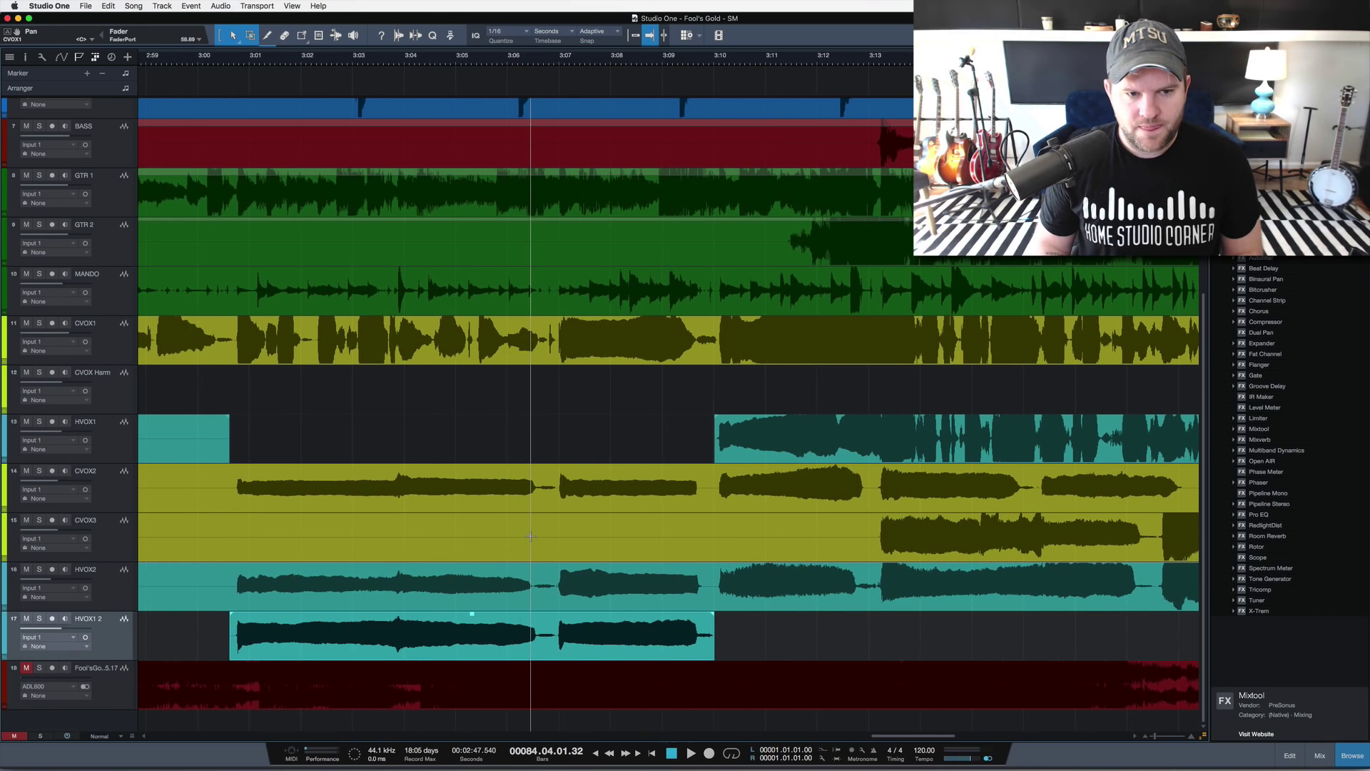
pyautogui.hscroll(-1, 530, 535)
pyautogui.hscroll(4, 492, 528)
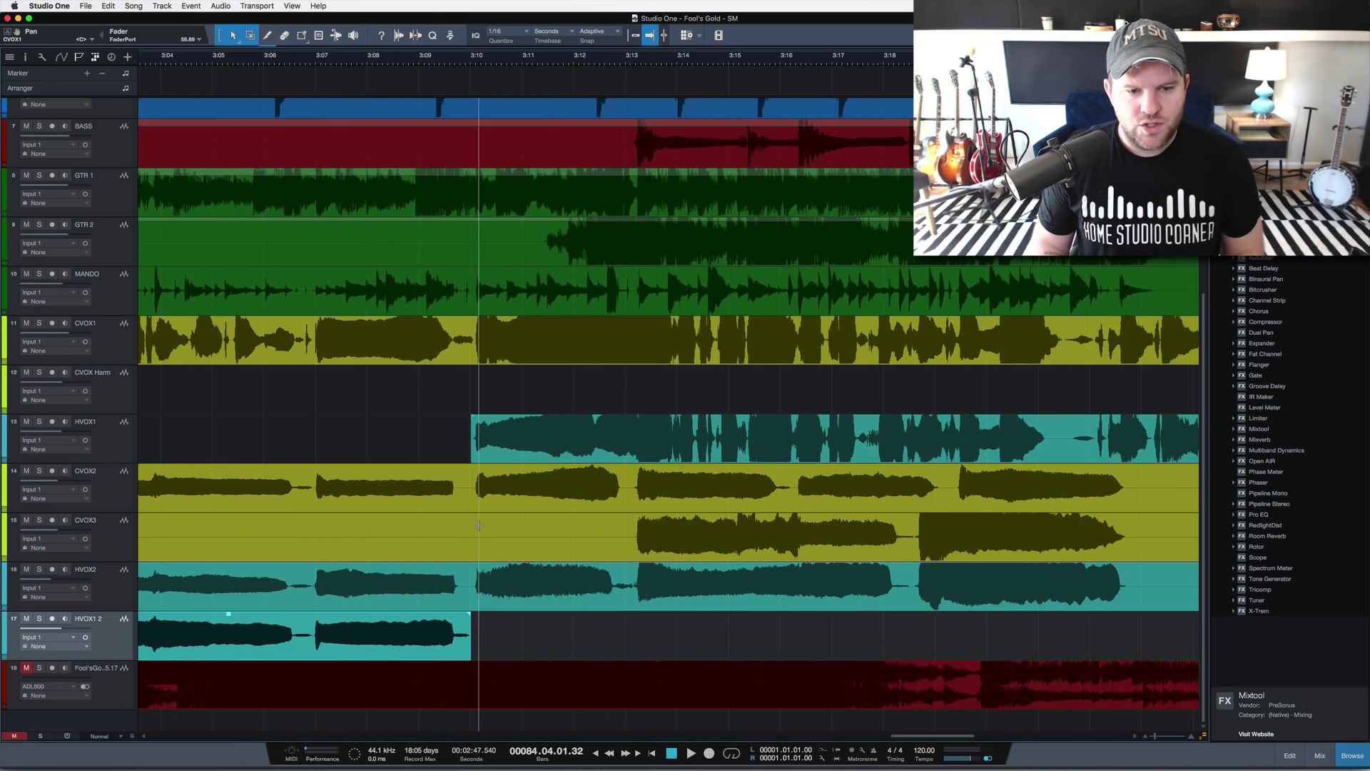
pyautogui.hscroll(-3, 478, 526)
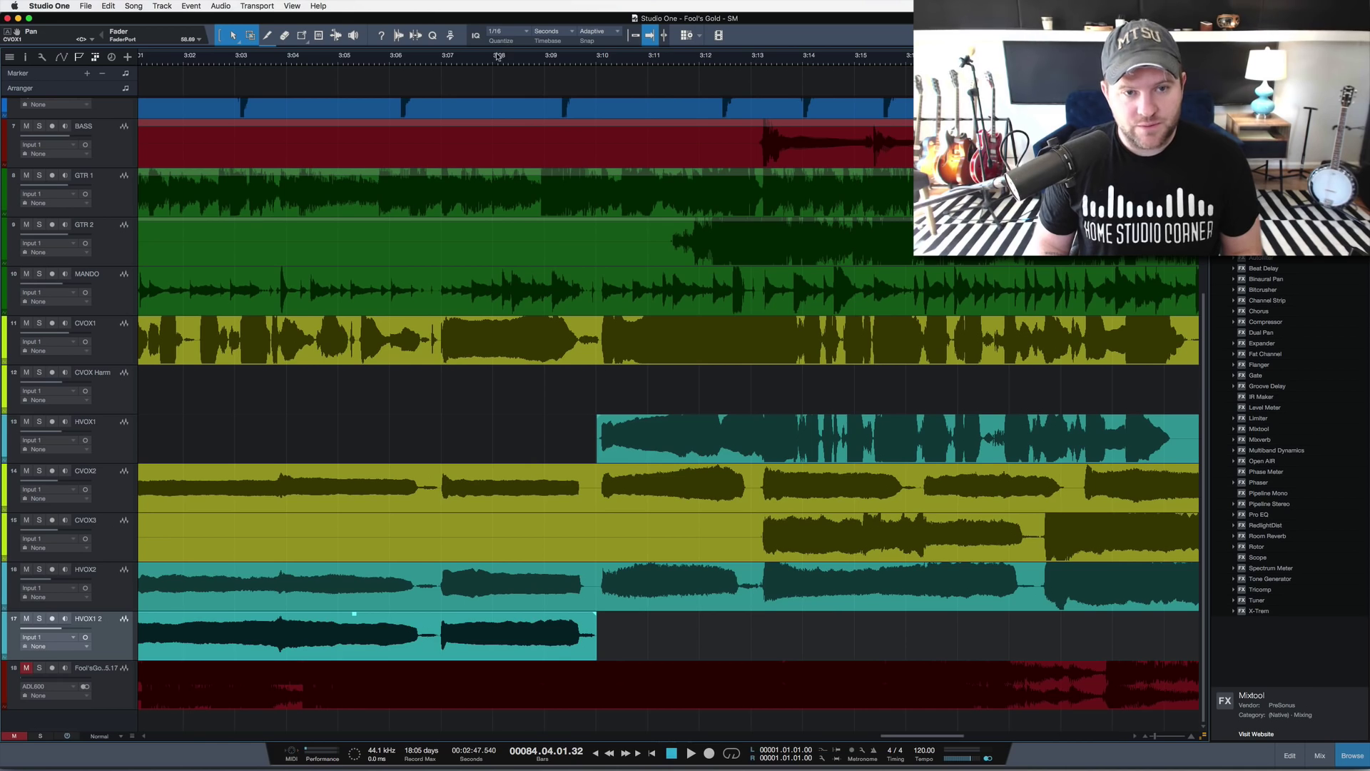
pyautogui.moveTo(498, 56); pyautogui.dragTo(526, 469)
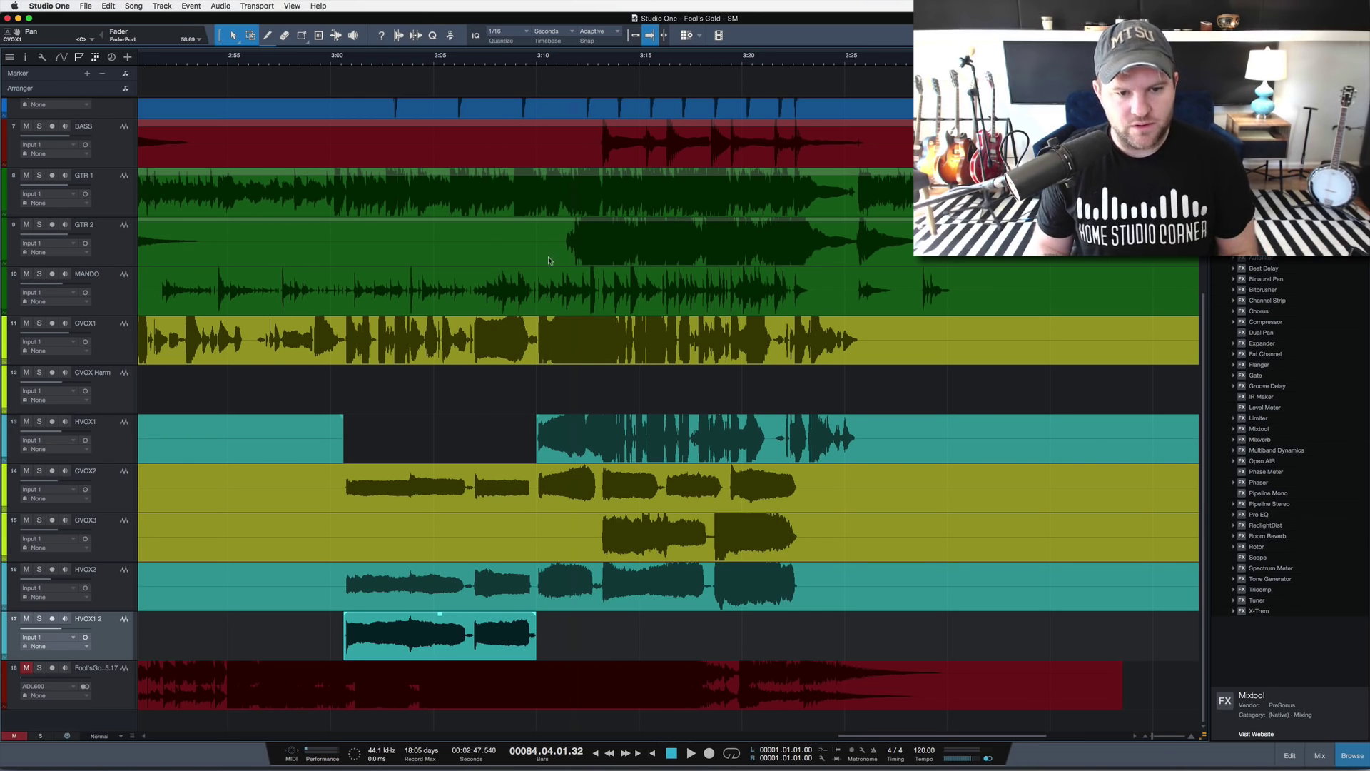
pyautogui.click(543, 60)
pyautogui.press('space')
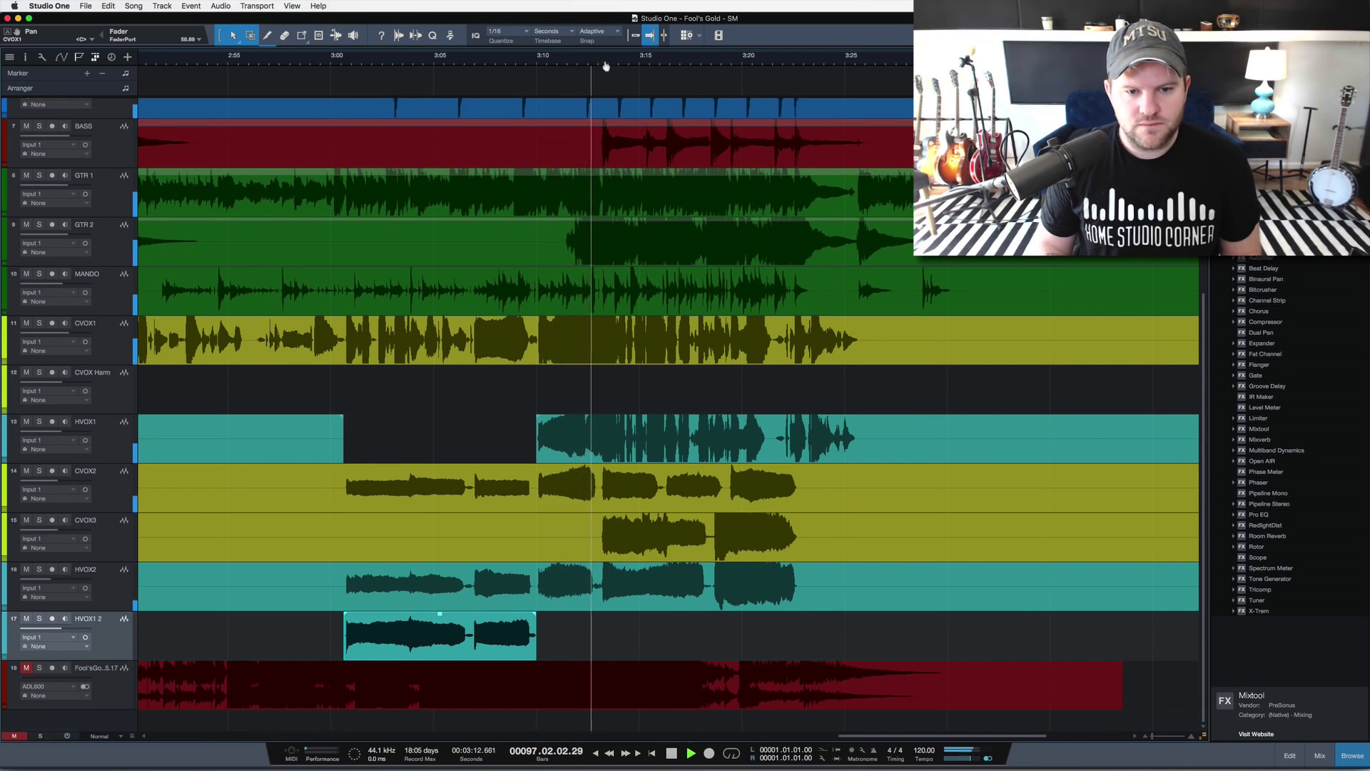
pyautogui.press('e')
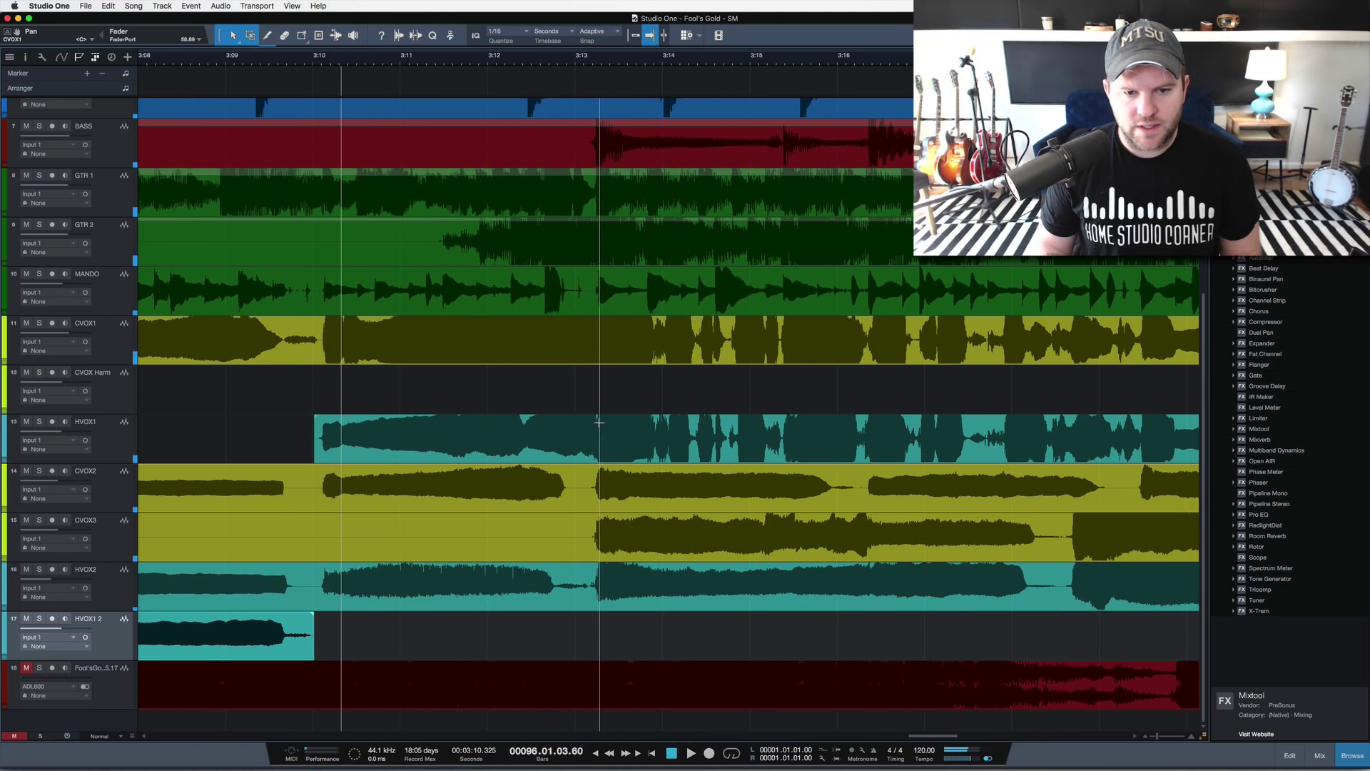
pyautogui.press('space')
# Step: Trim the start of the second HVOX1 clip to about 3:13.2 and listen to it soloed from there
pyautogui.moveTo(315, 448); pyautogui.dragTo(595, 448)
pyautogui.press('s')
pyautogui.press('space')
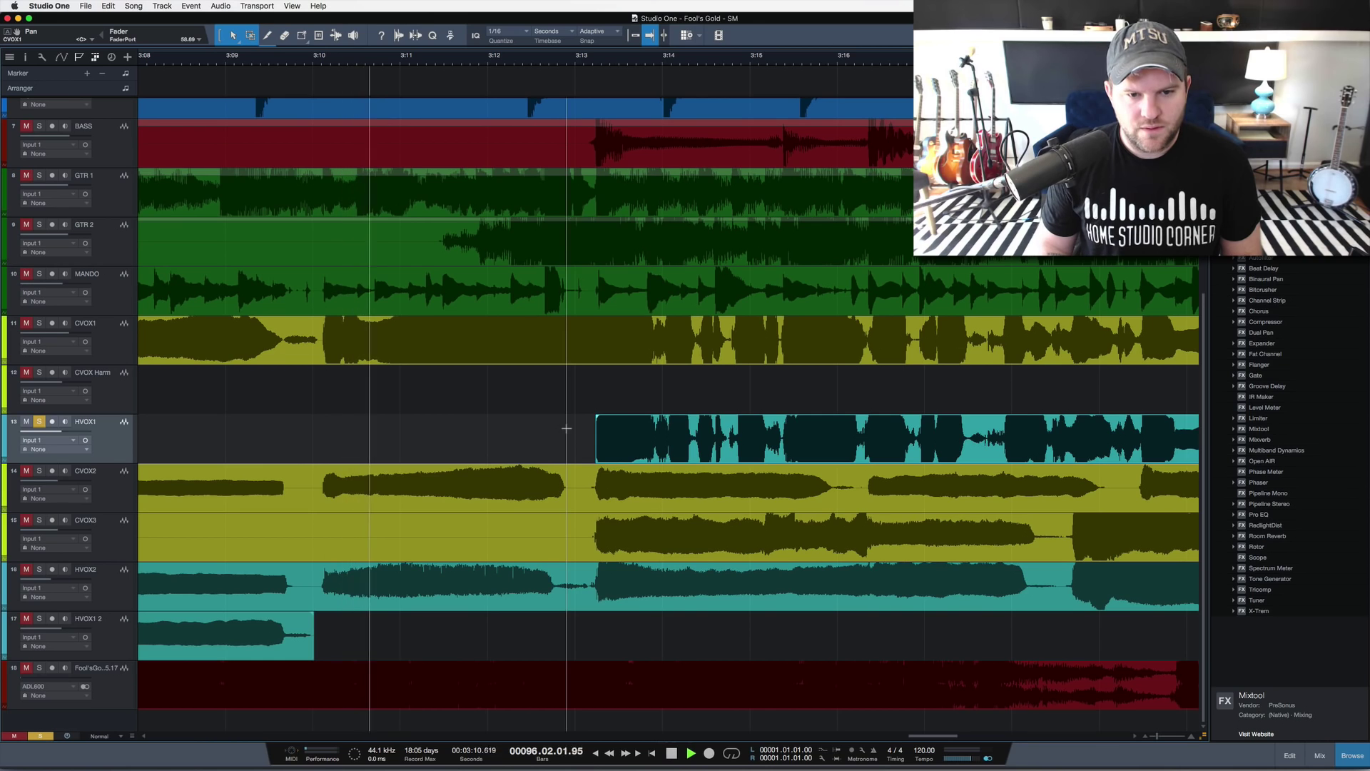
pyautogui.click(591, 63)
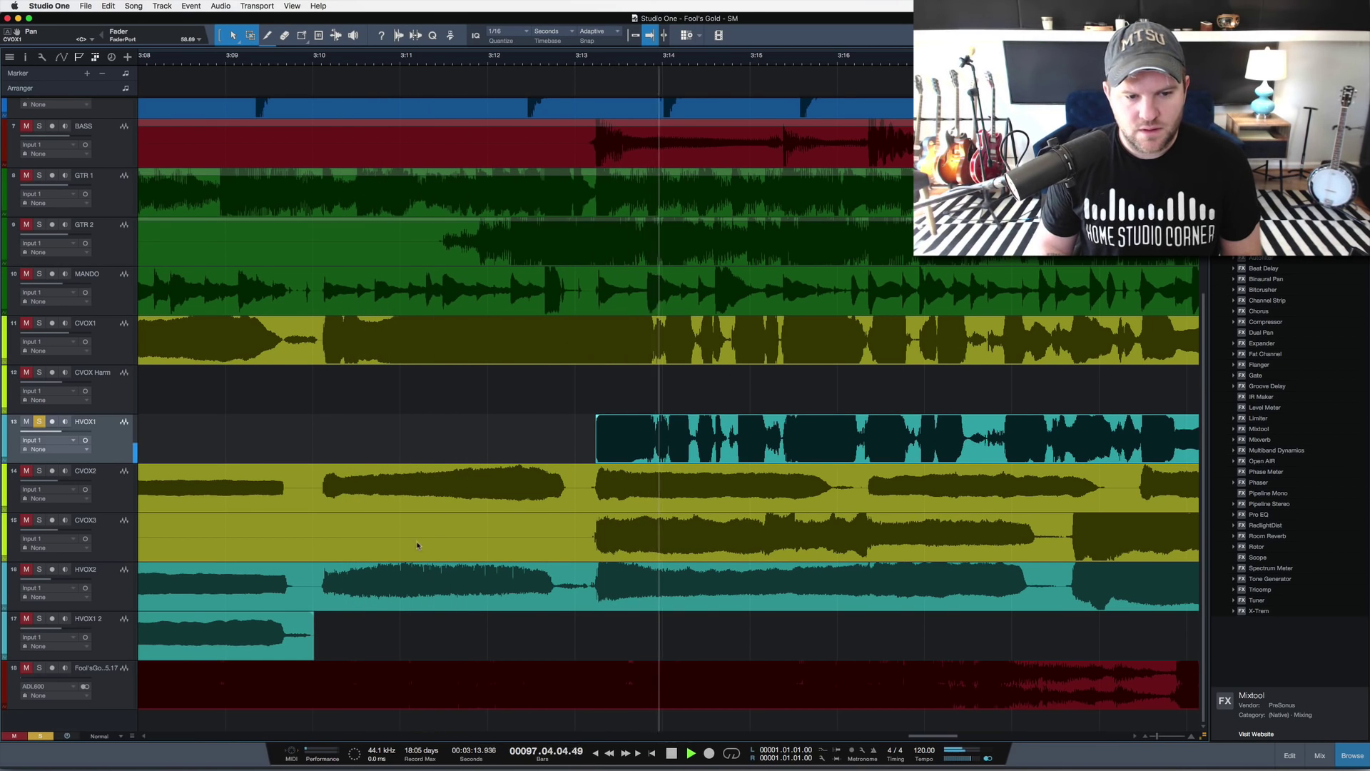
# Step: Extend the end of the HVOX1 2 clip to about 3:13.2, check the passage from about 3:11.6 and clear the HVOX1 solo
pyautogui.press('space')
pyautogui.click(308, 639)
pyautogui.moveTo(311, 636); pyautogui.dragTo(593, 636)
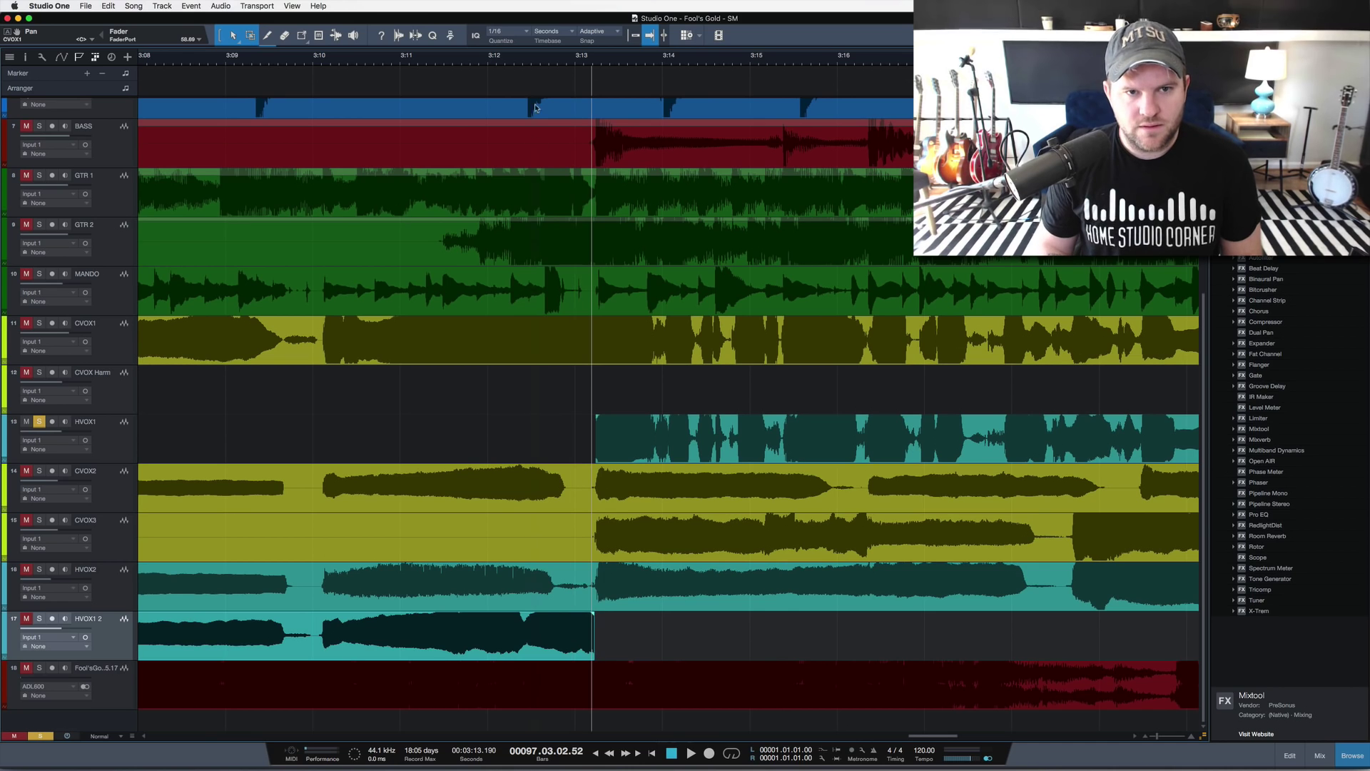
pyautogui.click(454, 62)
pyautogui.press('space')
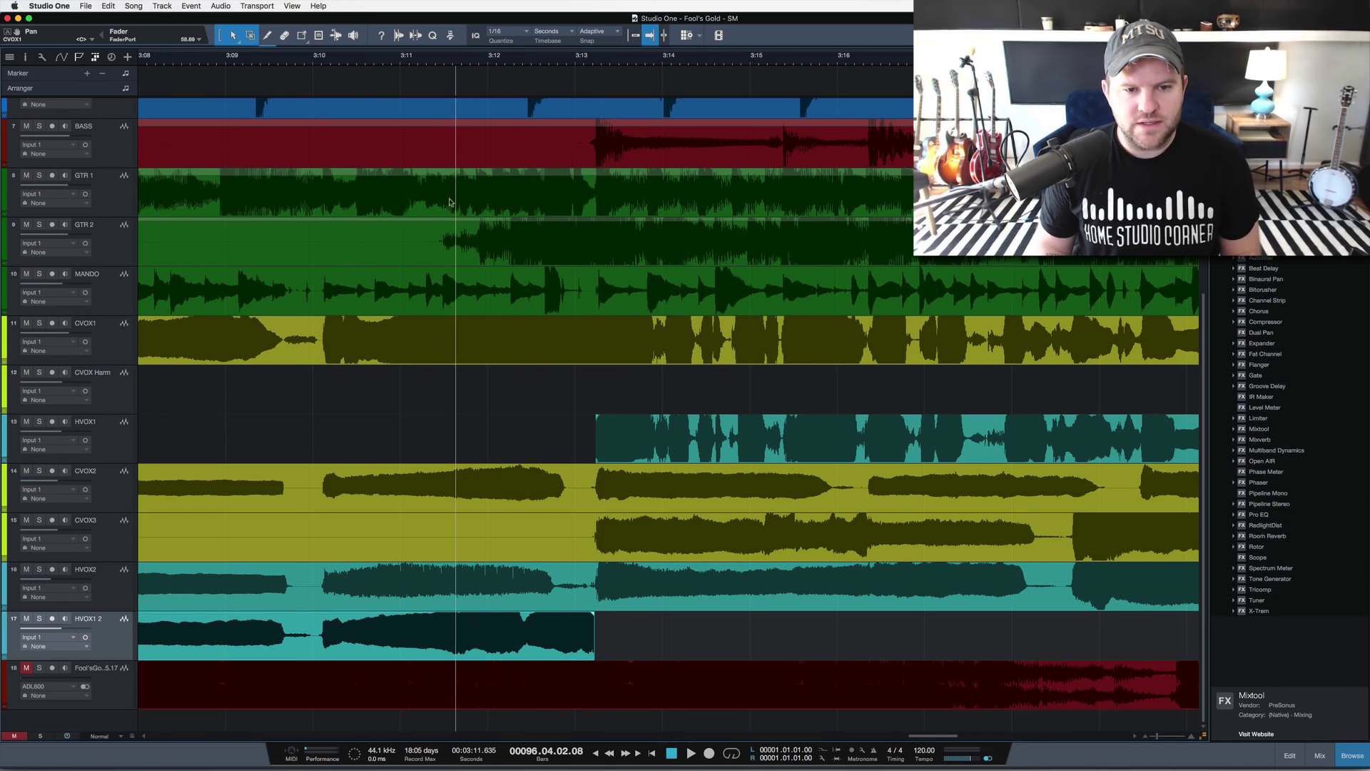
# Step: Solo CVOX2 and CVOX3 together and listen to them from about 3:13
pyautogui.click(123, 498)
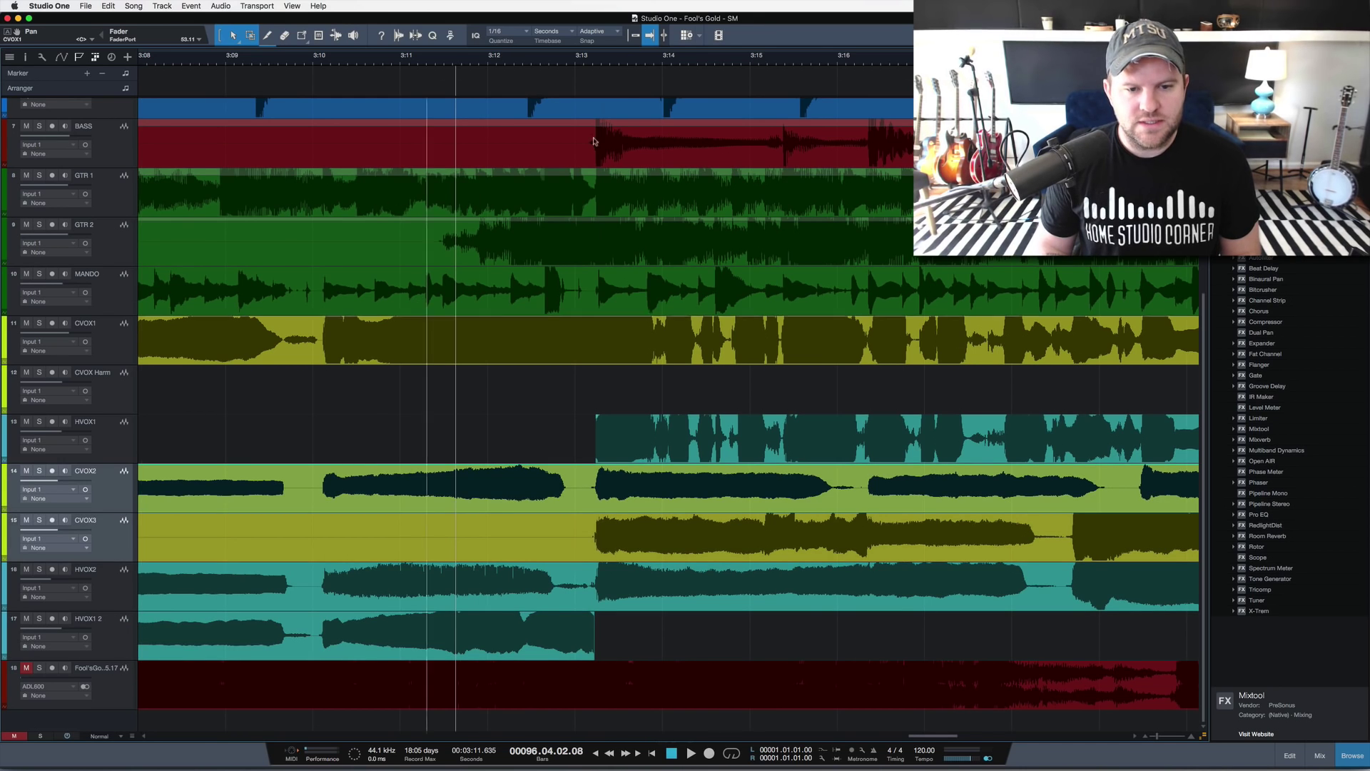
pyautogui.click(592, 63)
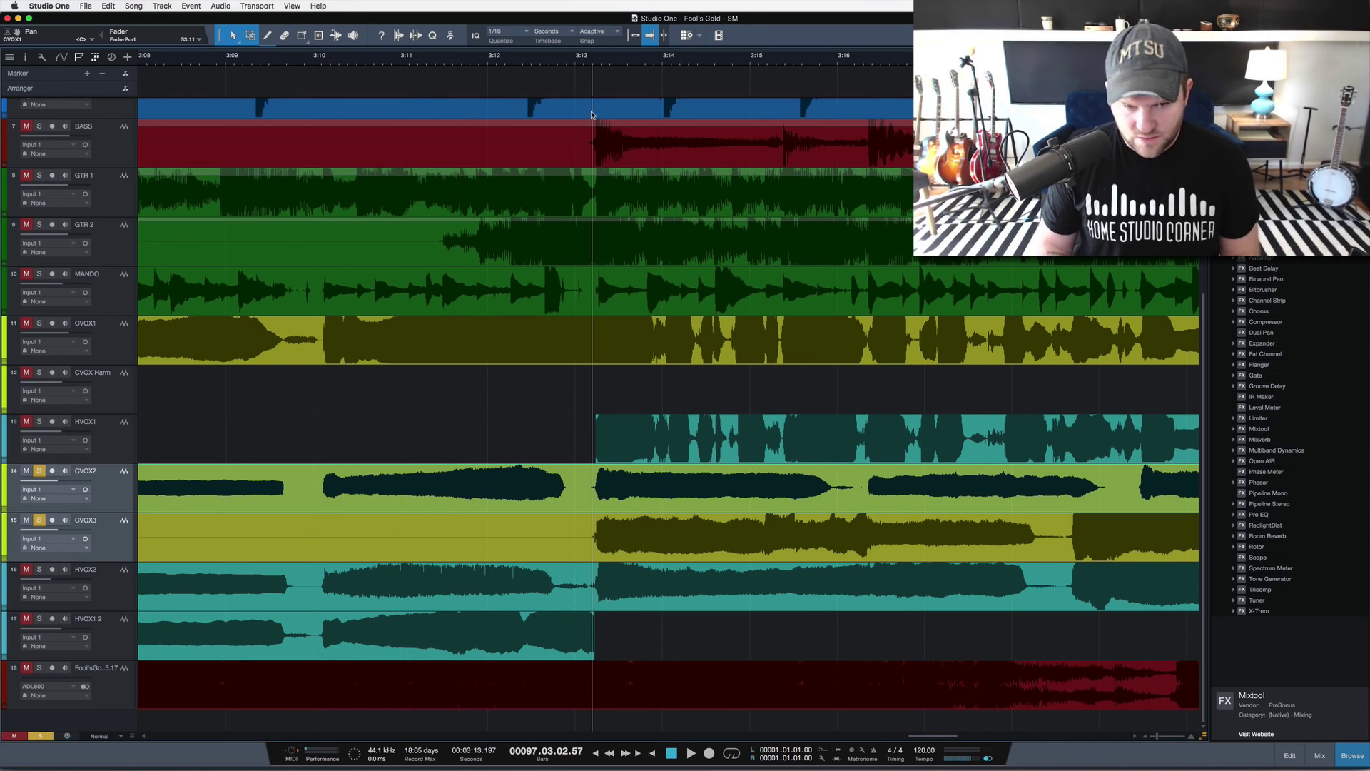
pyautogui.press('space')
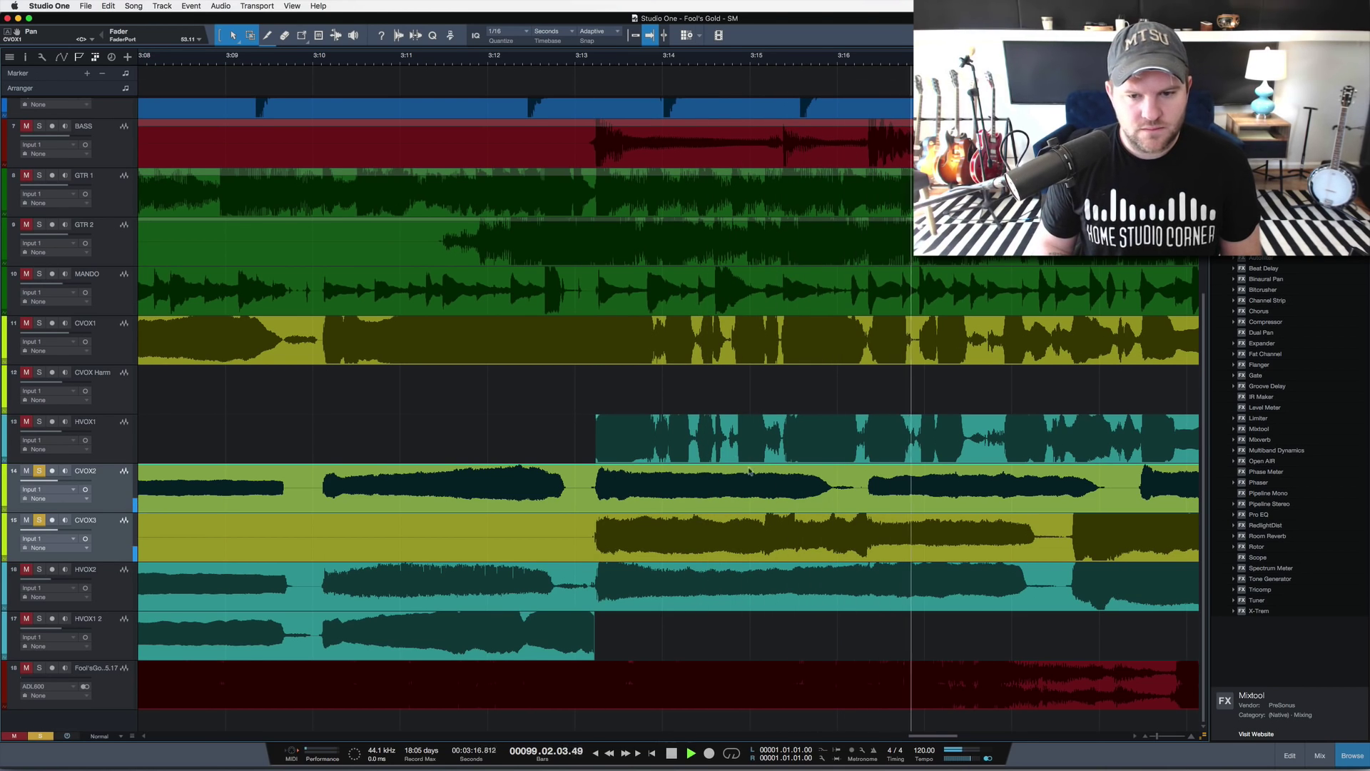
pyautogui.press('space')
# Step: Add HVOX2 to the soloed vocals, listen to the three parts through the final phrase and stop playback
pyautogui.click(40, 569)
pyautogui.press('space')
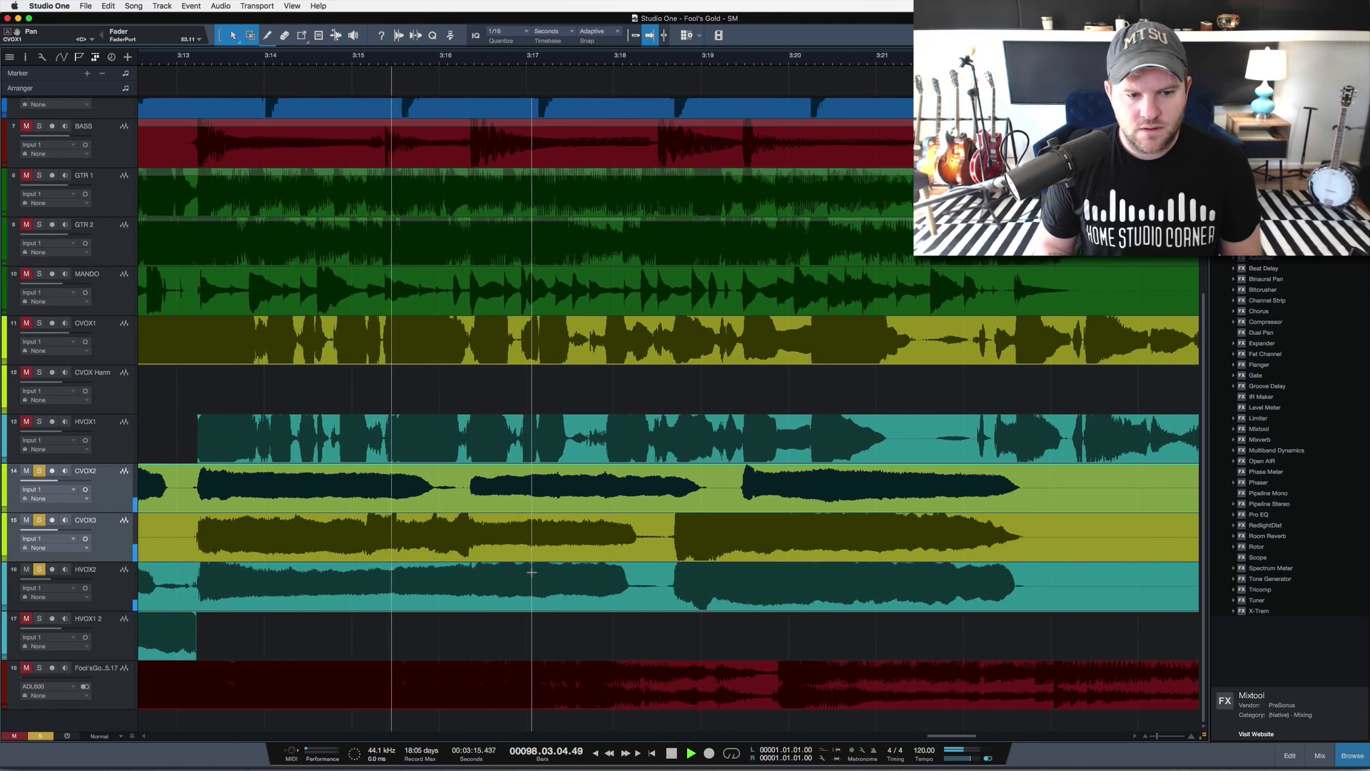
pyautogui.press('w')
pyautogui.press('w')
pyautogui.press('w')
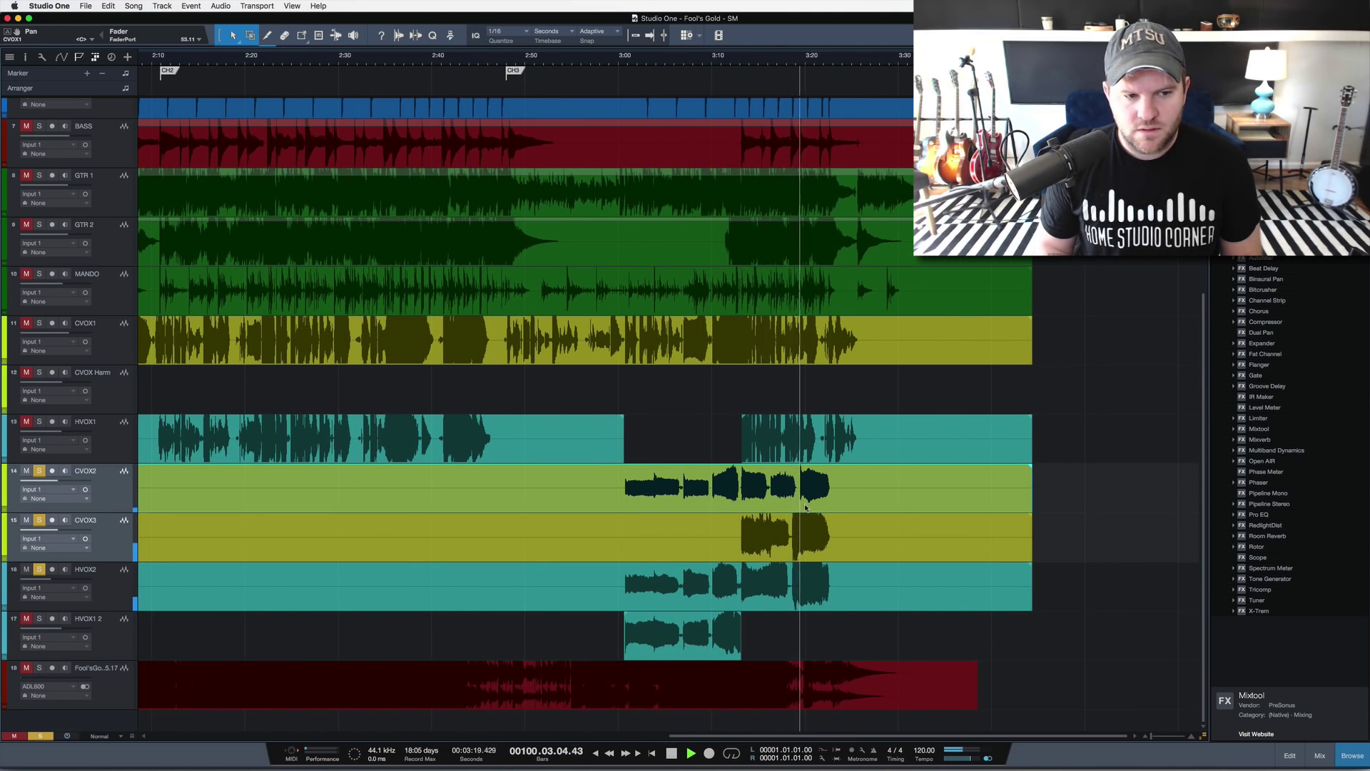
pyautogui.press('space')
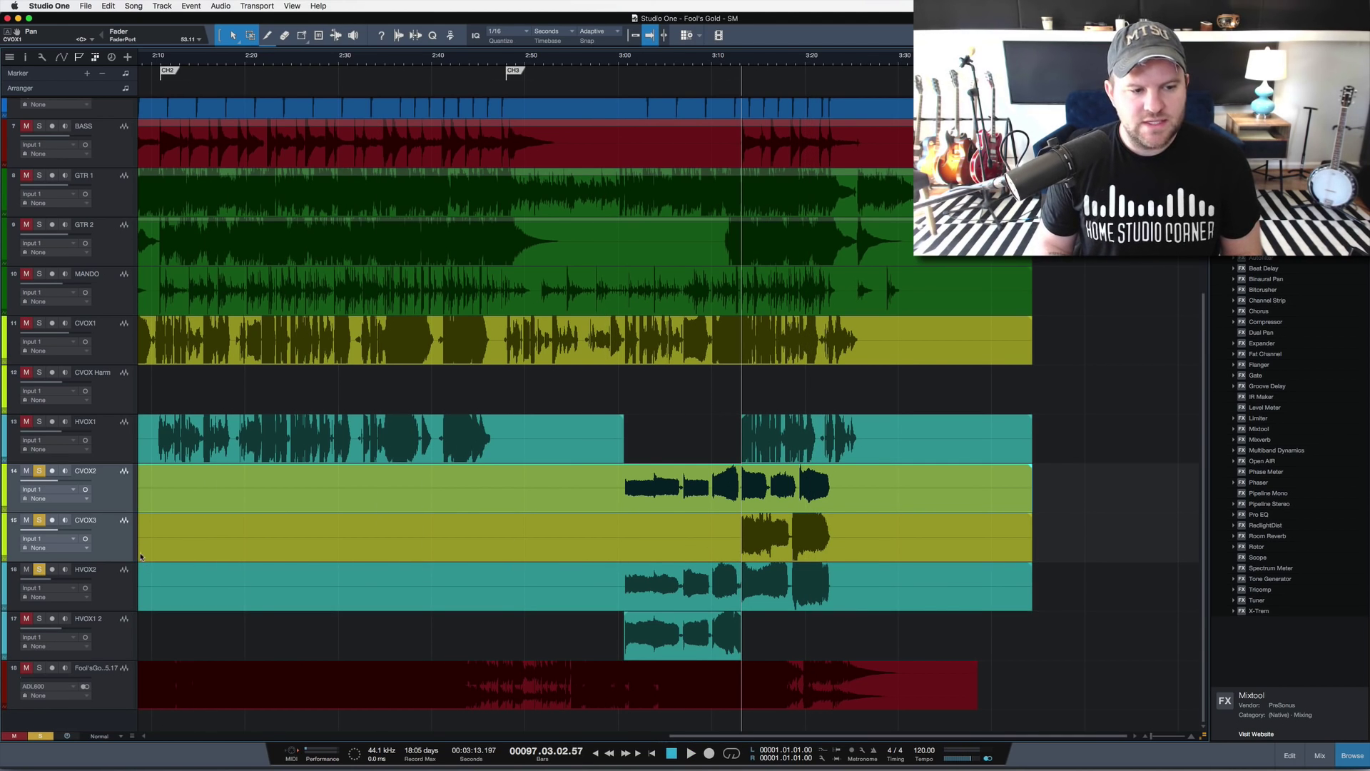
# Step: Show the mixing console with the lower vocal tracks in view and pan HVOX1 2 hard right
pyautogui.press('F3')
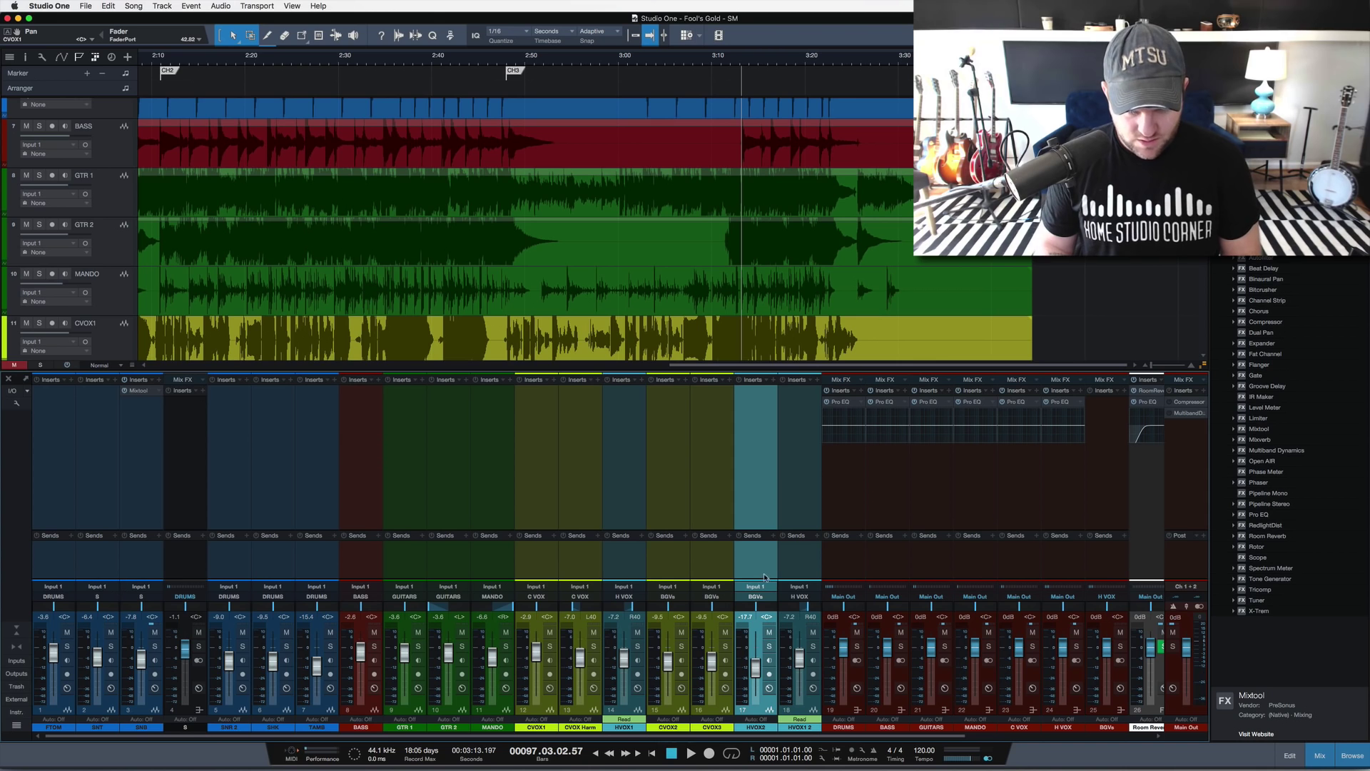
pyautogui.click(806, 576)
pyautogui.press('F3')
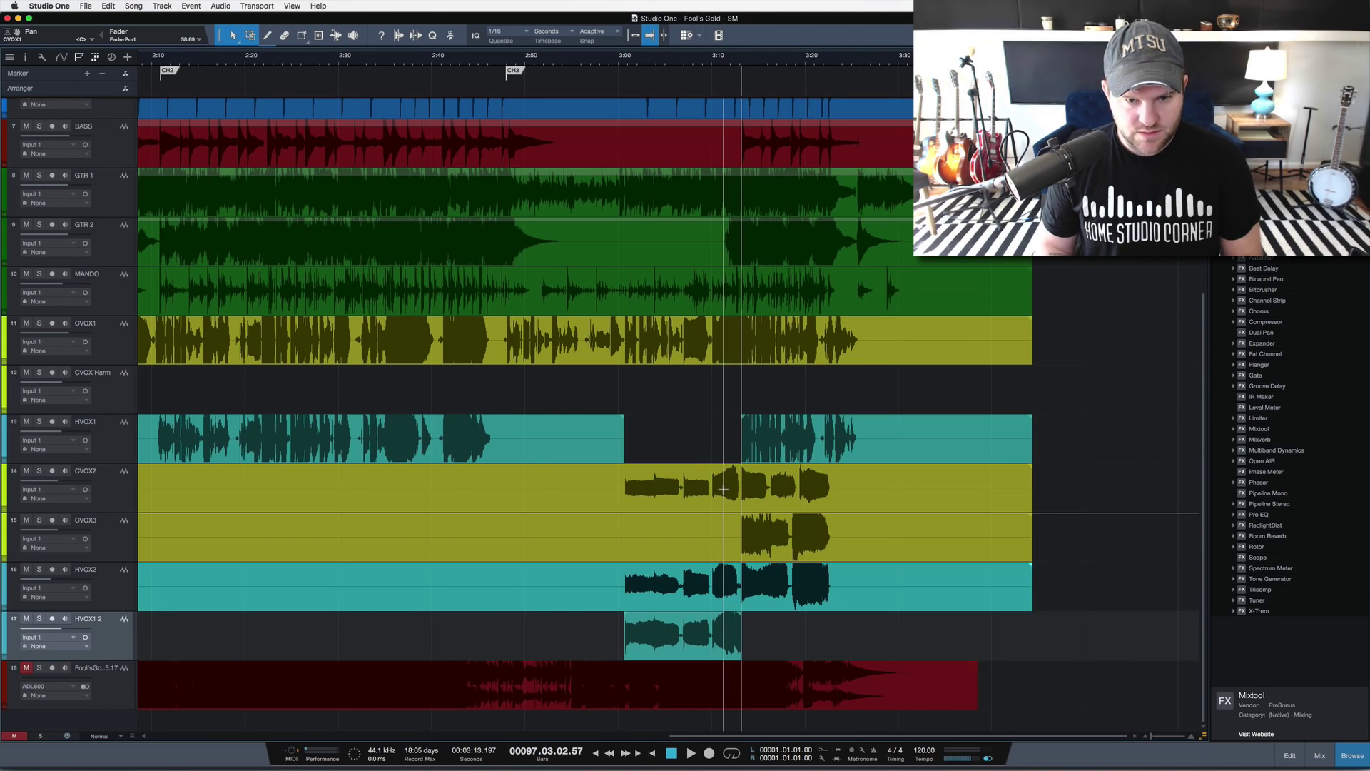
pyautogui.press('F3')
pyautogui.scroll(-10, 448, 259)
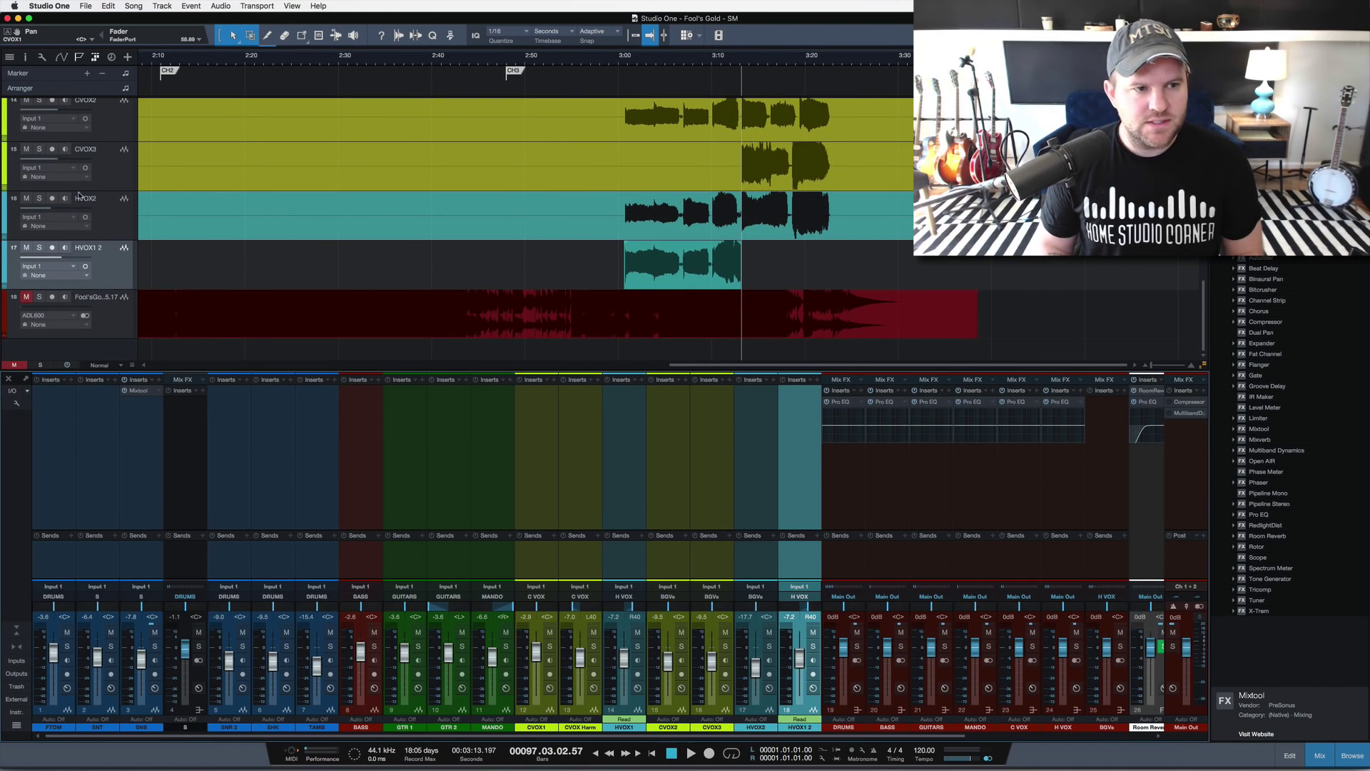
pyautogui.click(111, 216)
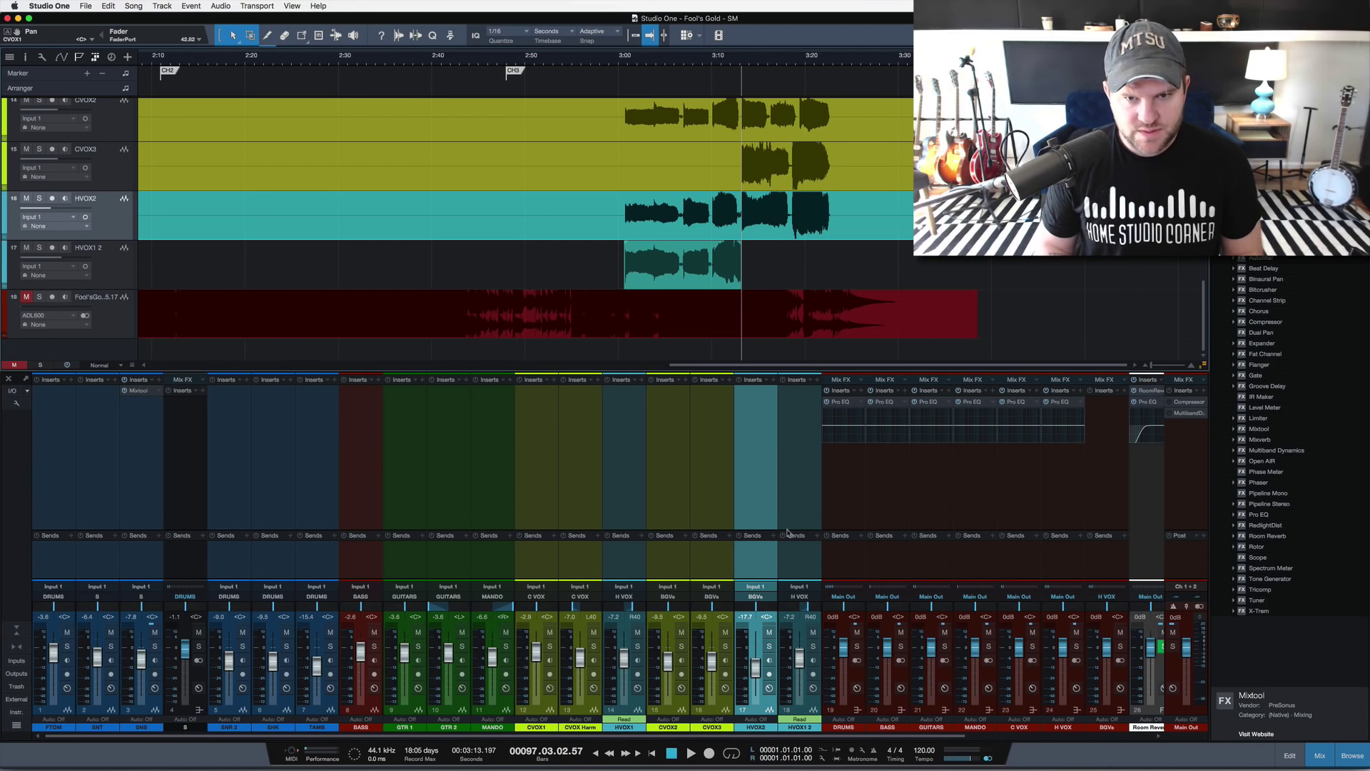
pyautogui.click(132, 285)
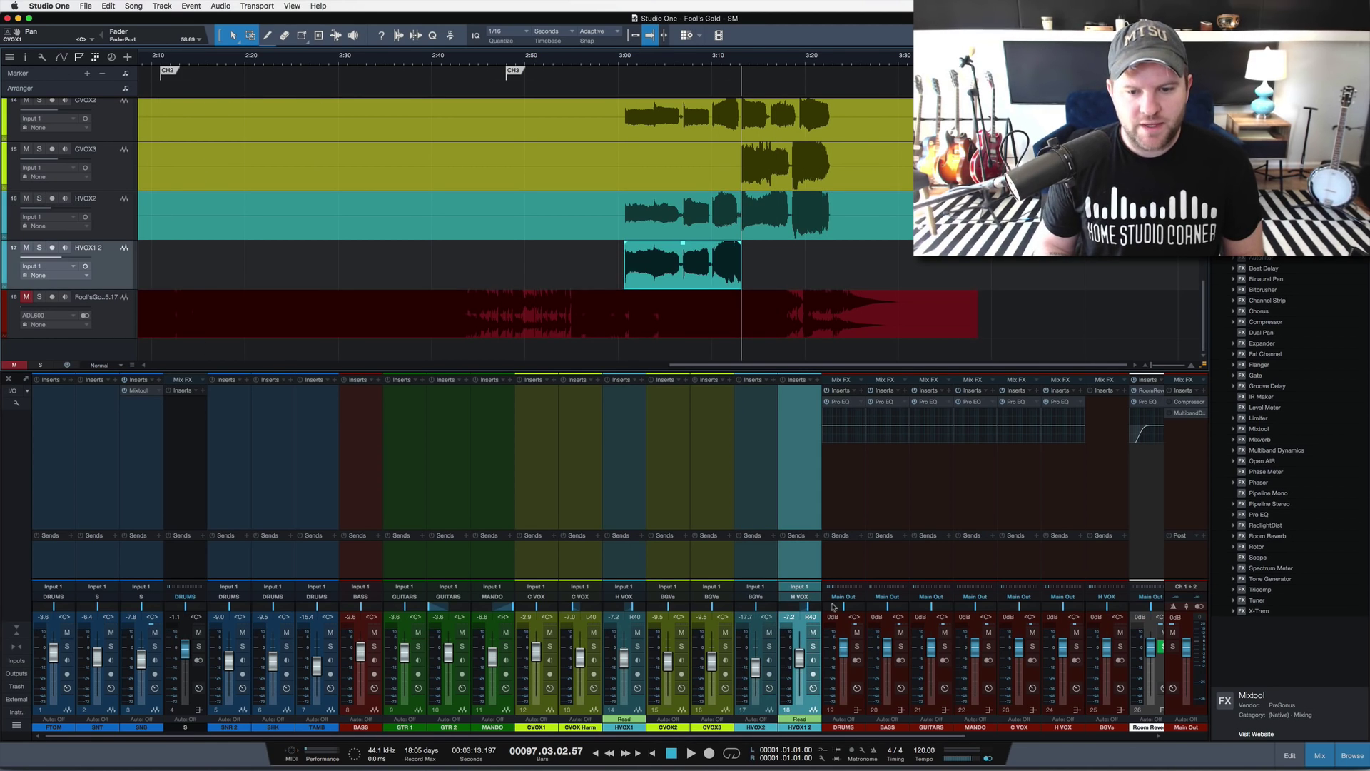
pyautogui.moveTo(804, 608); pyautogui.dragTo(861, 611)
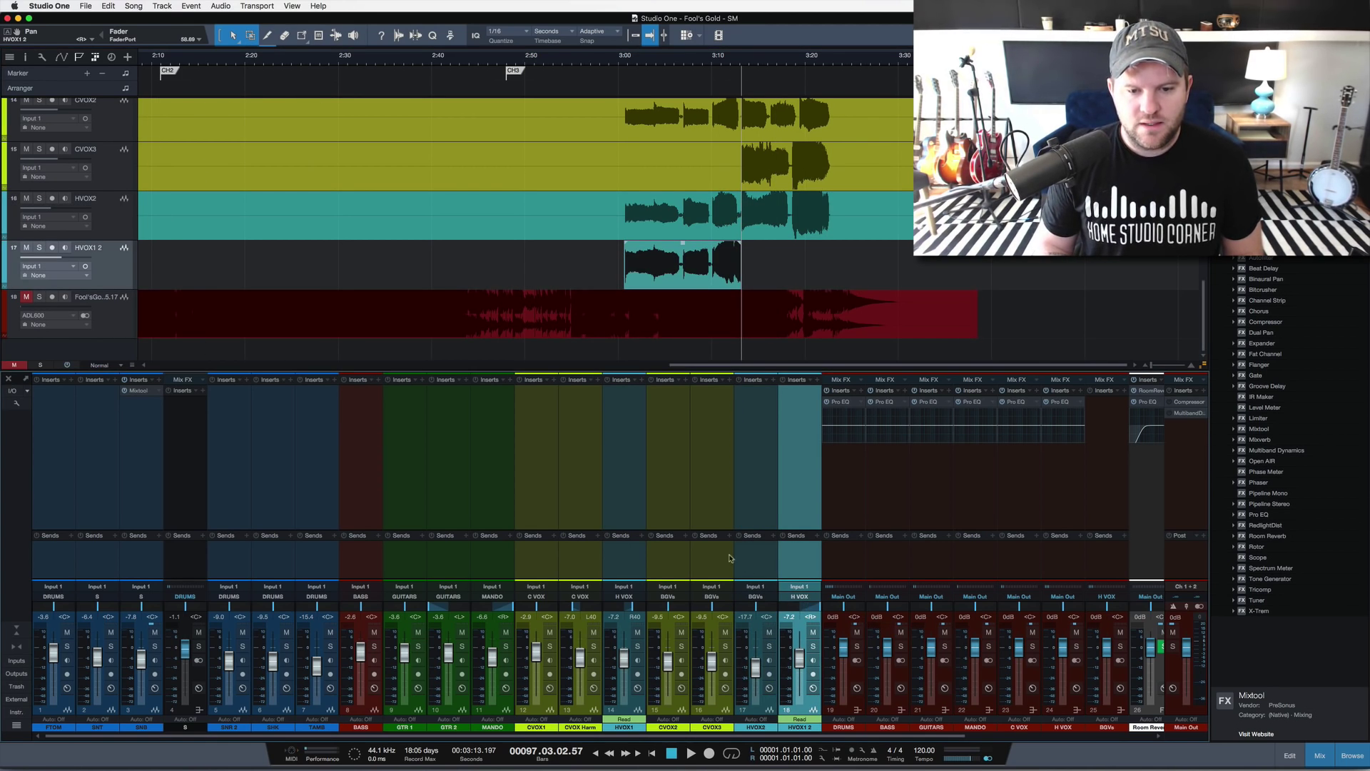
# Step: Move the HVOX1 2 channel ahead of HVOX2 so it sits directly after CVOX3
pyautogui.moveTo(765, 566); pyautogui.dragTo(749, 565)
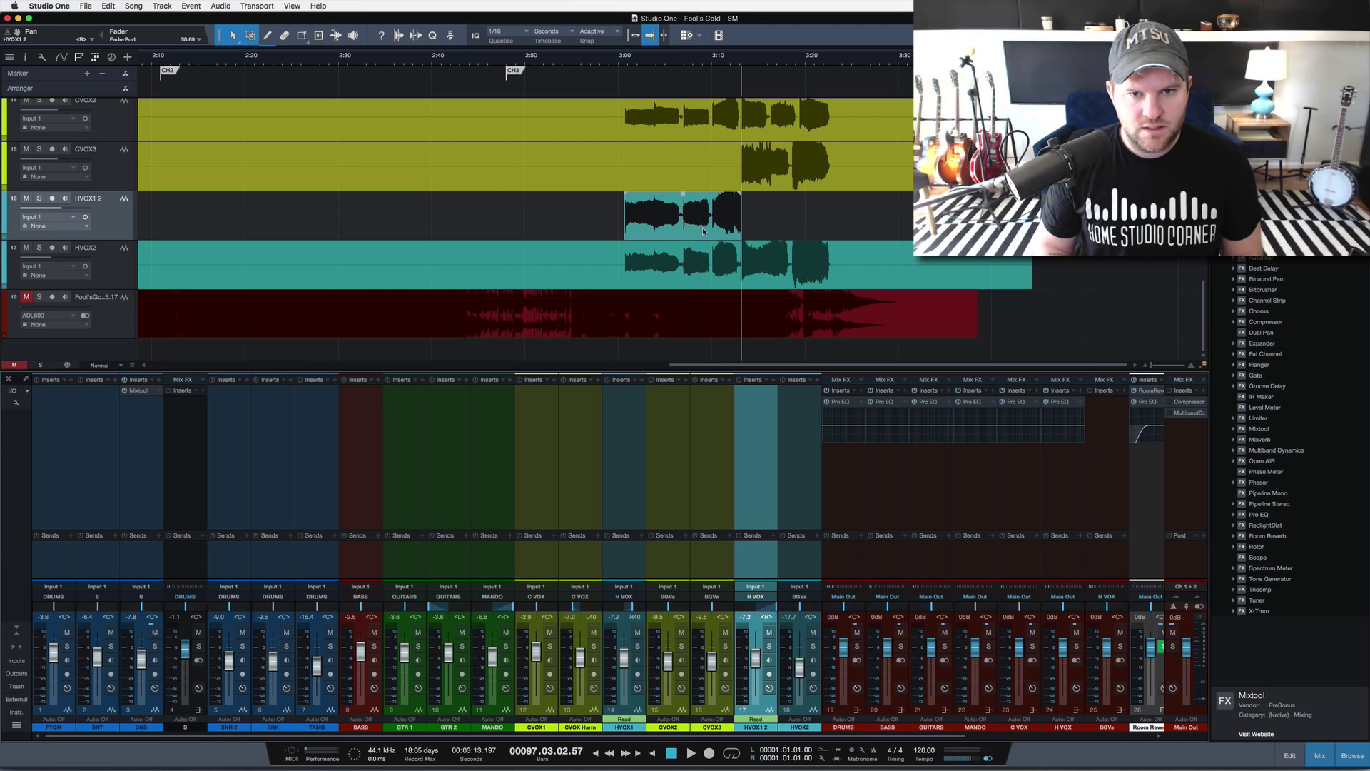
pyautogui.scroll(3, 750, 211)
pyautogui.scroll(-2, 751, 212)
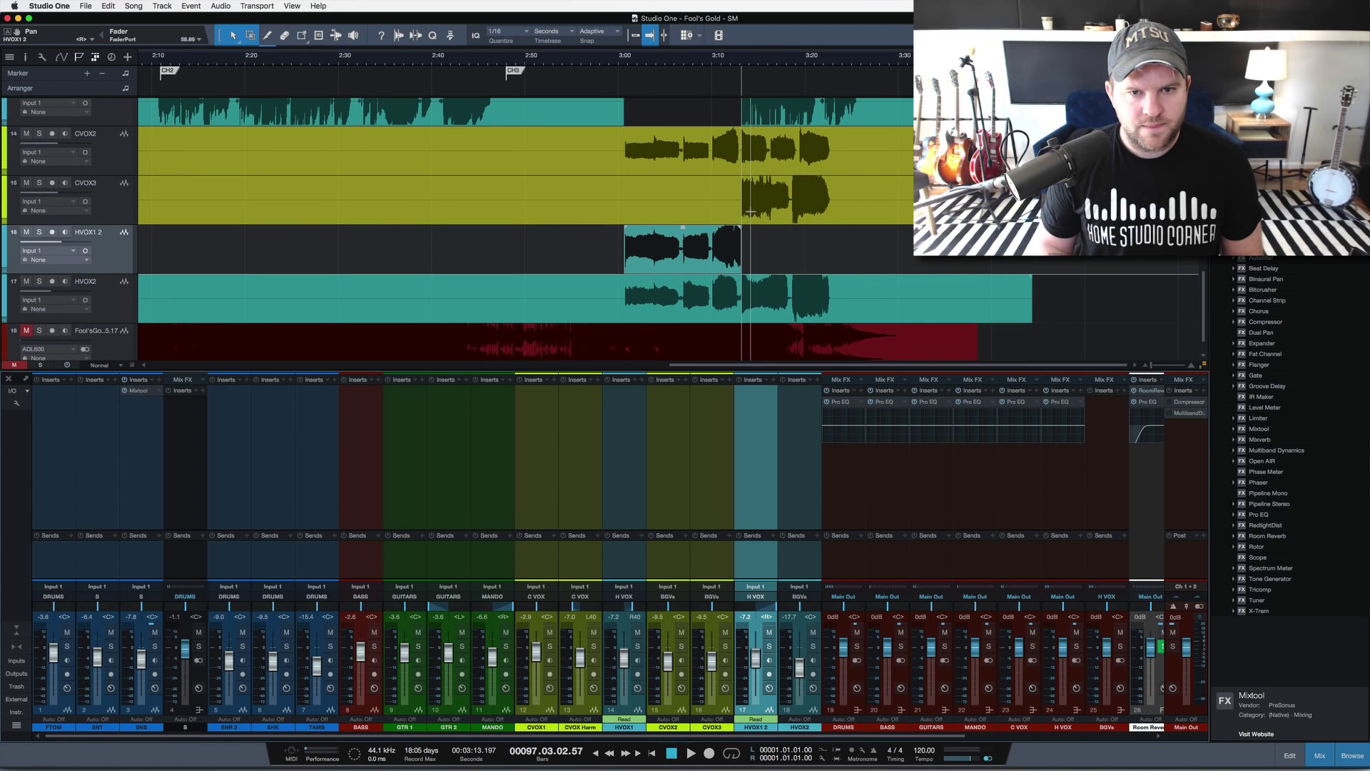
pyautogui.scroll(1, 743, 216)
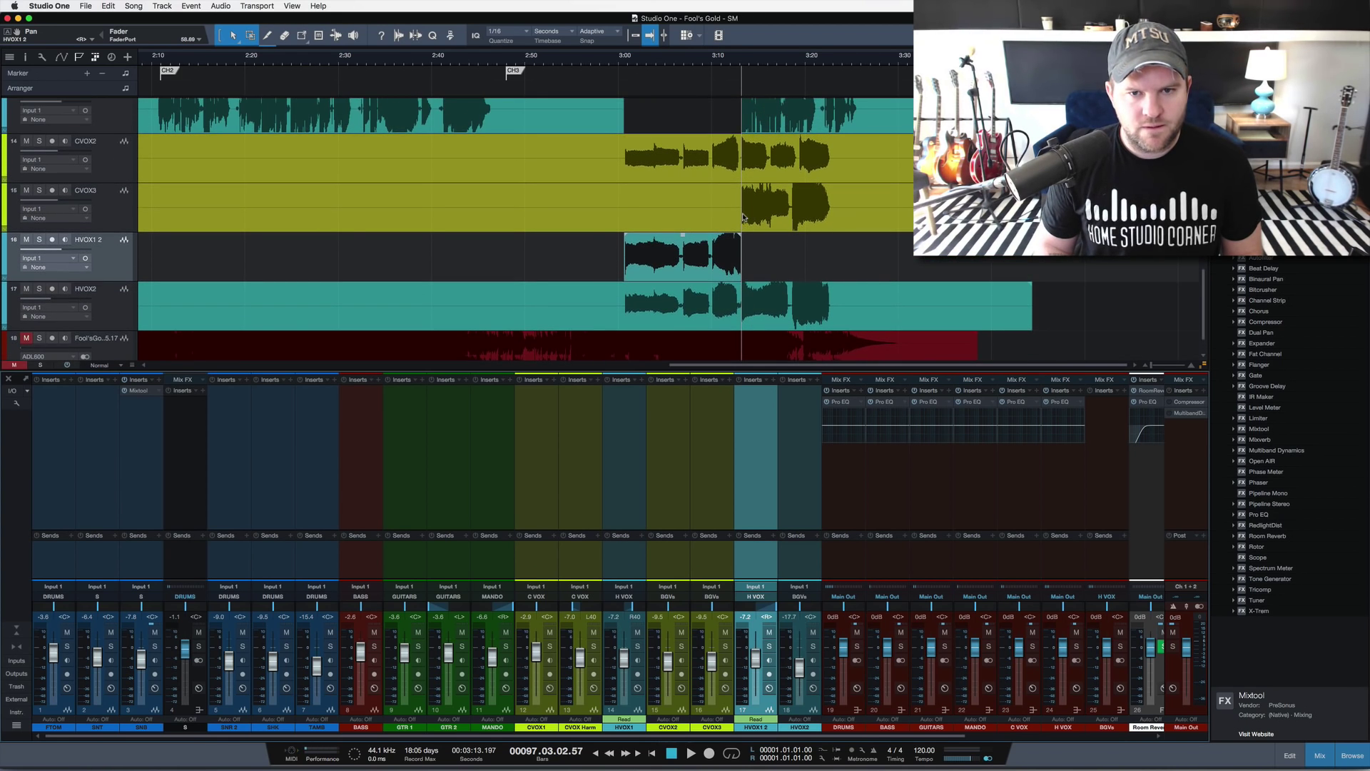
# Step: Pan CVOX3 hard right and CVOX2 hard left
pyautogui.click(758, 218)
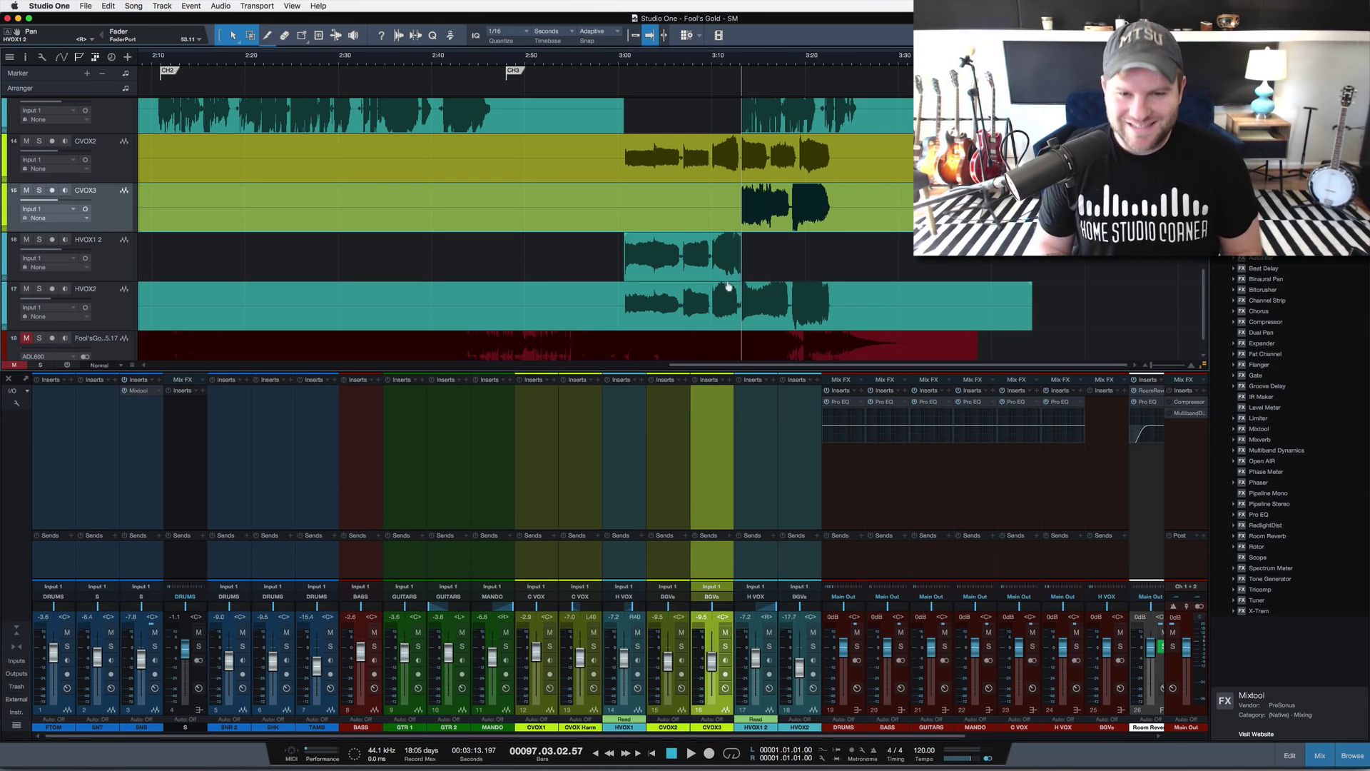
pyautogui.keyDown('shift'); pyautogui.click(371, 233); pyautogui.keyUp('shift')
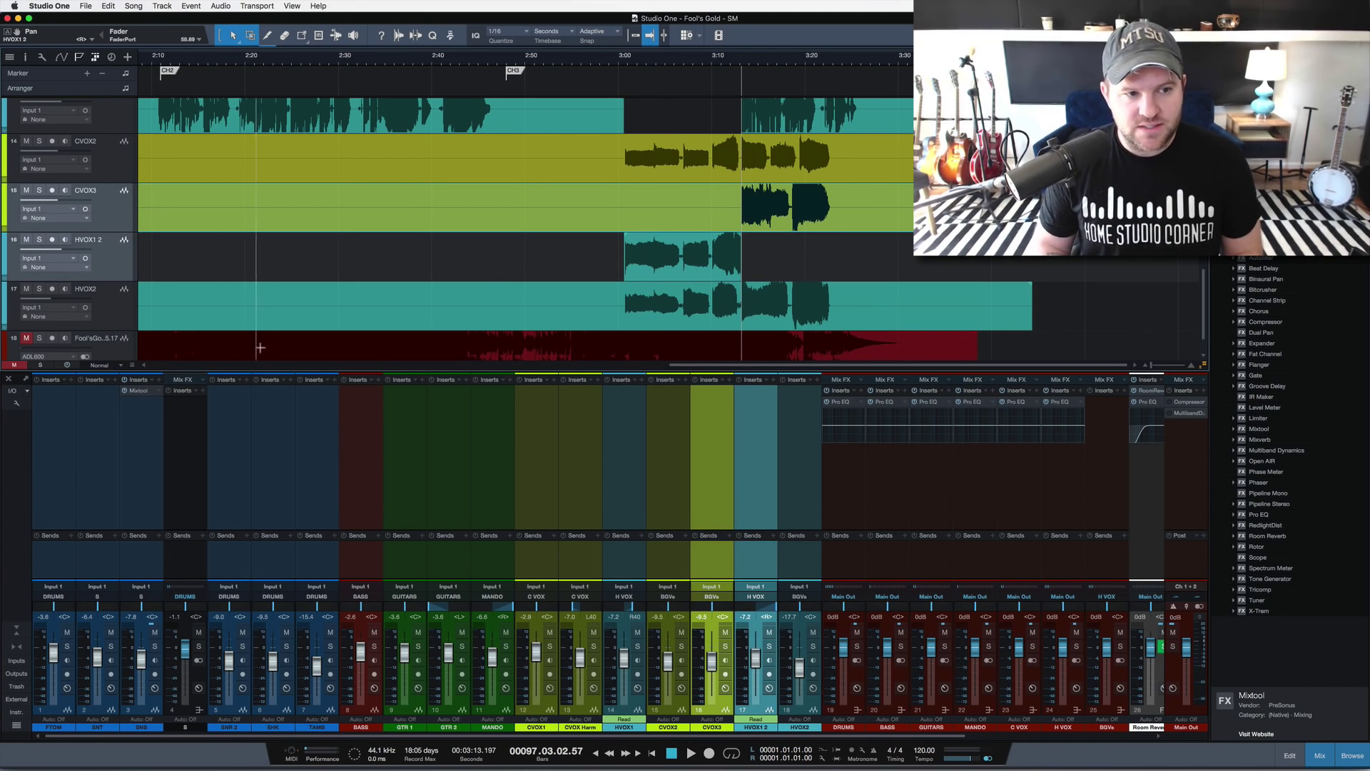
pyautogui.click(703, 559)
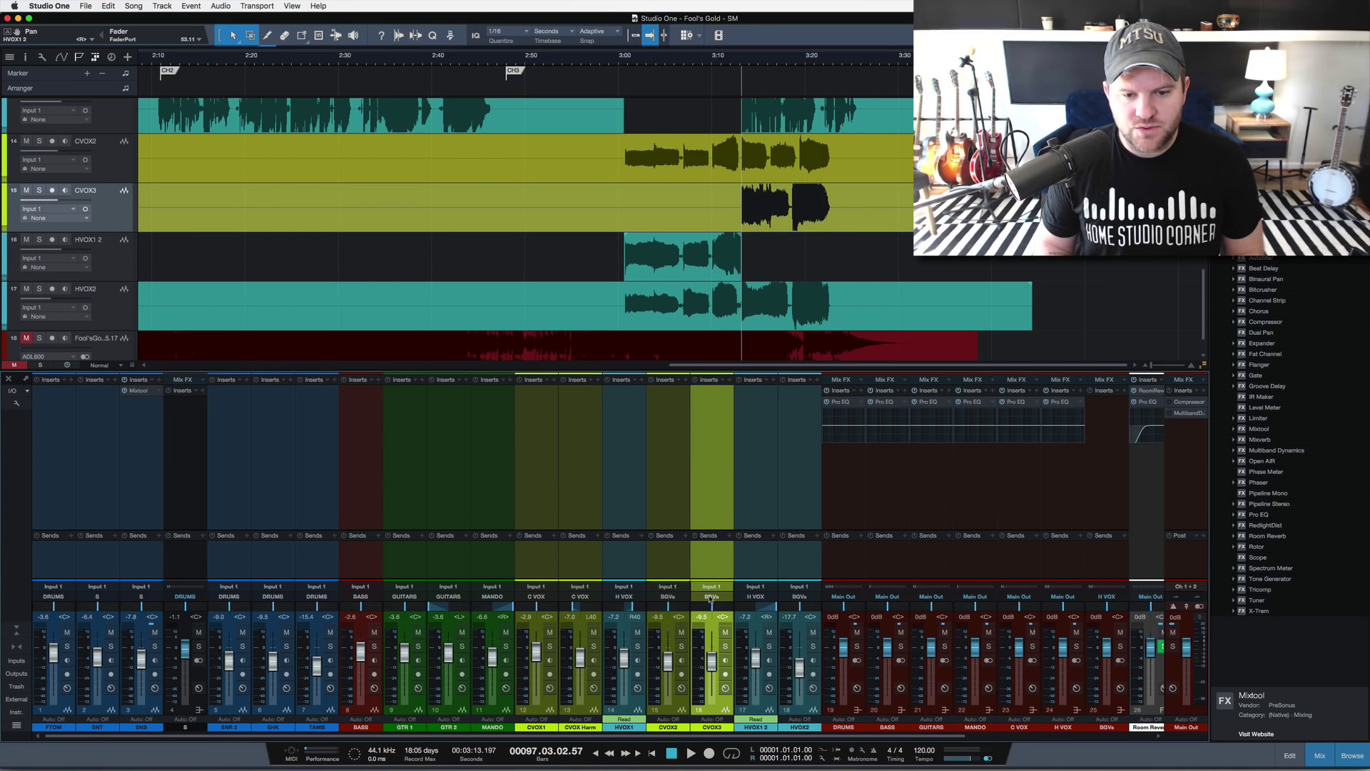
pyautogui.click(578, 148)
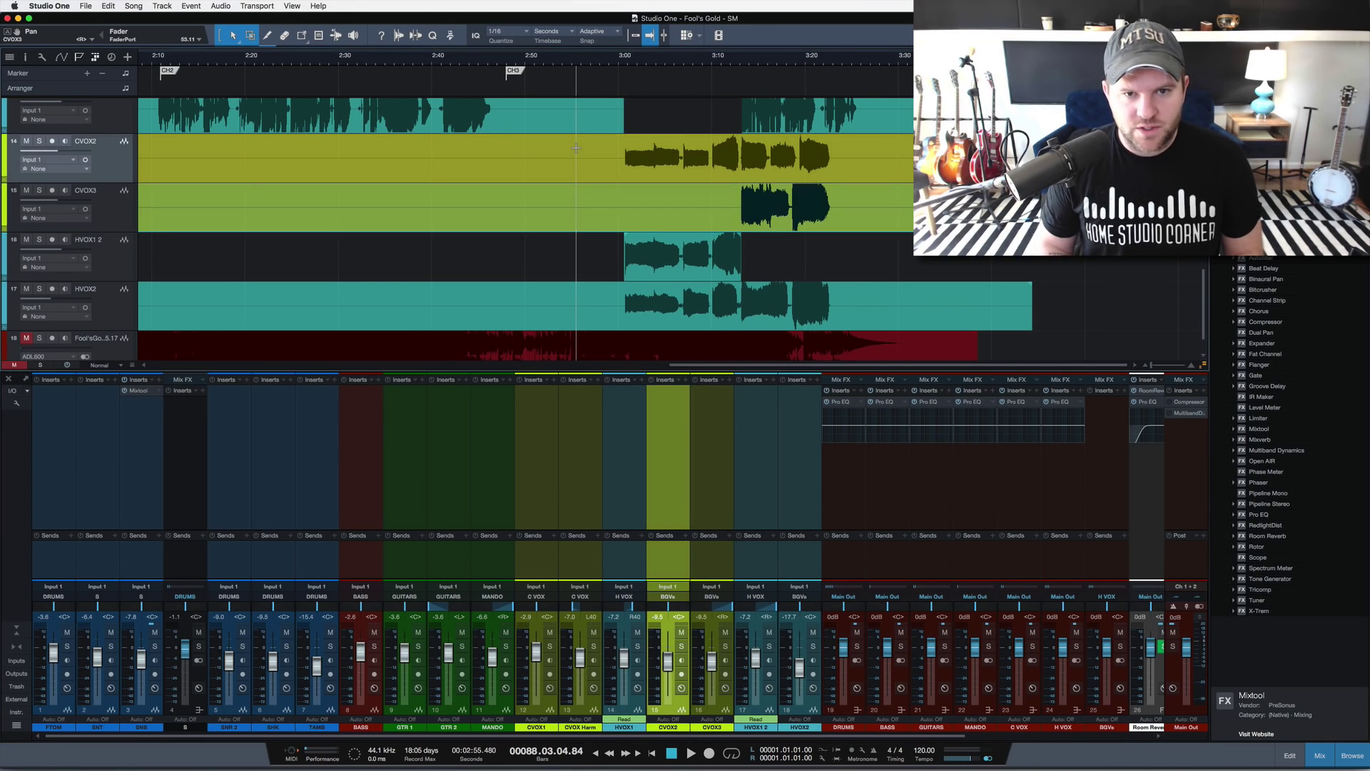
pyautogui.moveTo(676, 604); pyautogui.dragTo(649, 605)
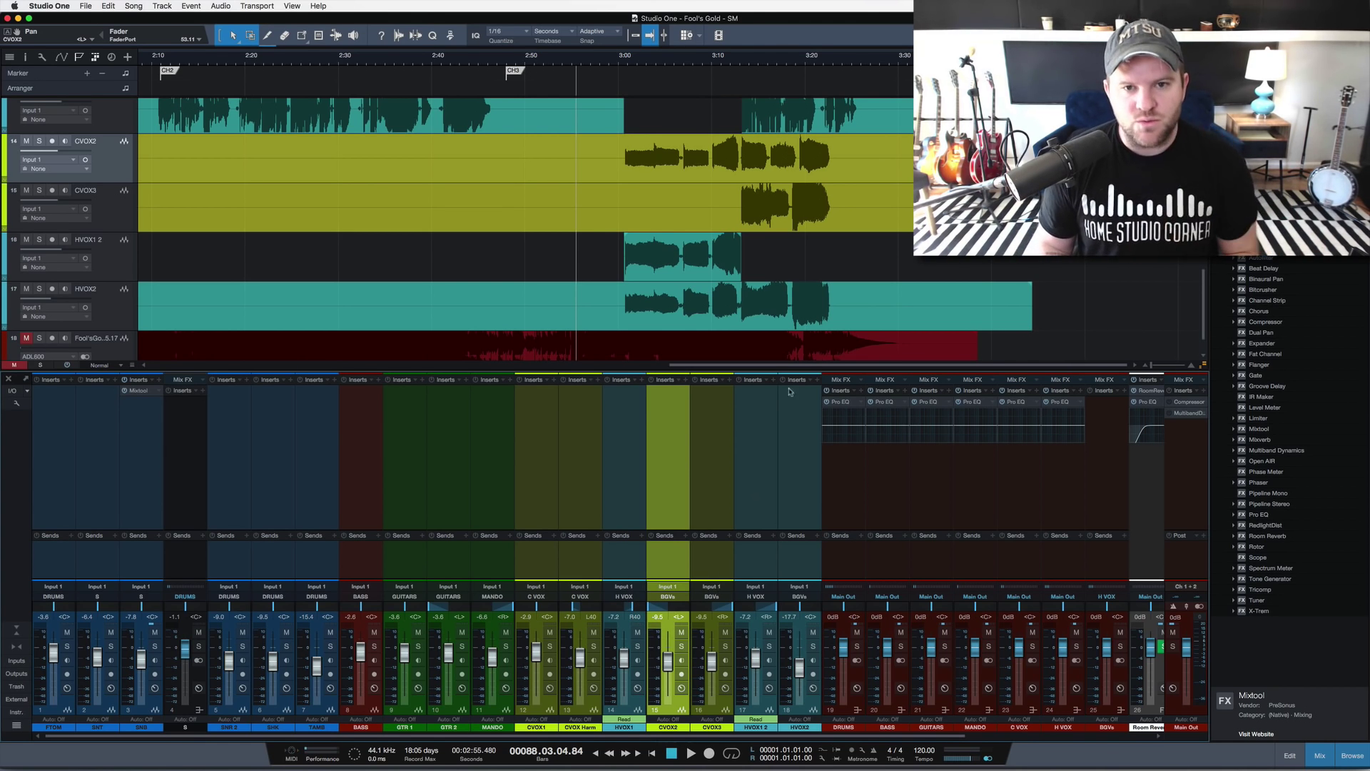
# Step: Play the song from about 3:00 and raise the CVOX2 level to about -5.5 dB
pyautogui.click(622, 64)
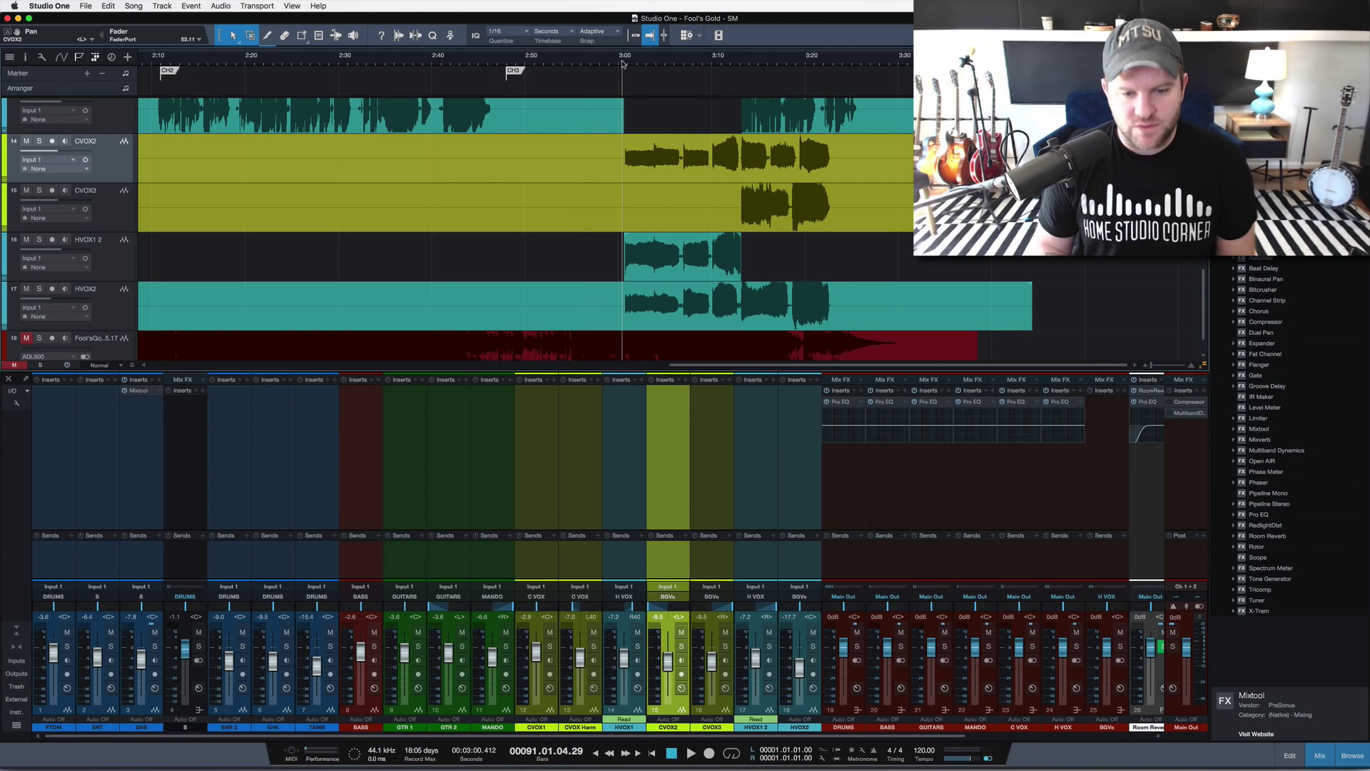
pyautogui.press('space')
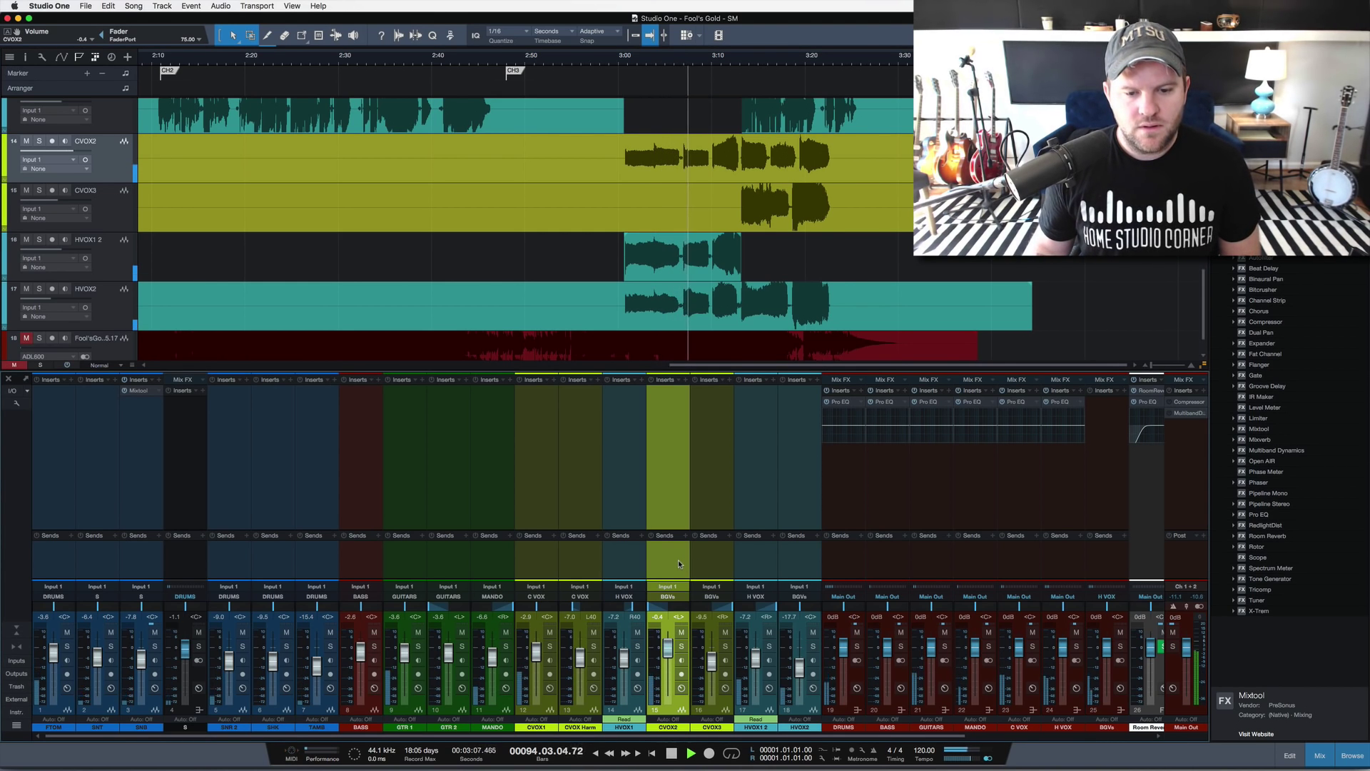
# Step: Solo CVOX2, CVOX3, HVOX1 2 and HVOX2 together and raise the HVOX2 level to about -8.6 dB during playback
pyautogui.keyDown('shift'); pyautogui.click(802, 561); pyautogui.keyUp('shift')
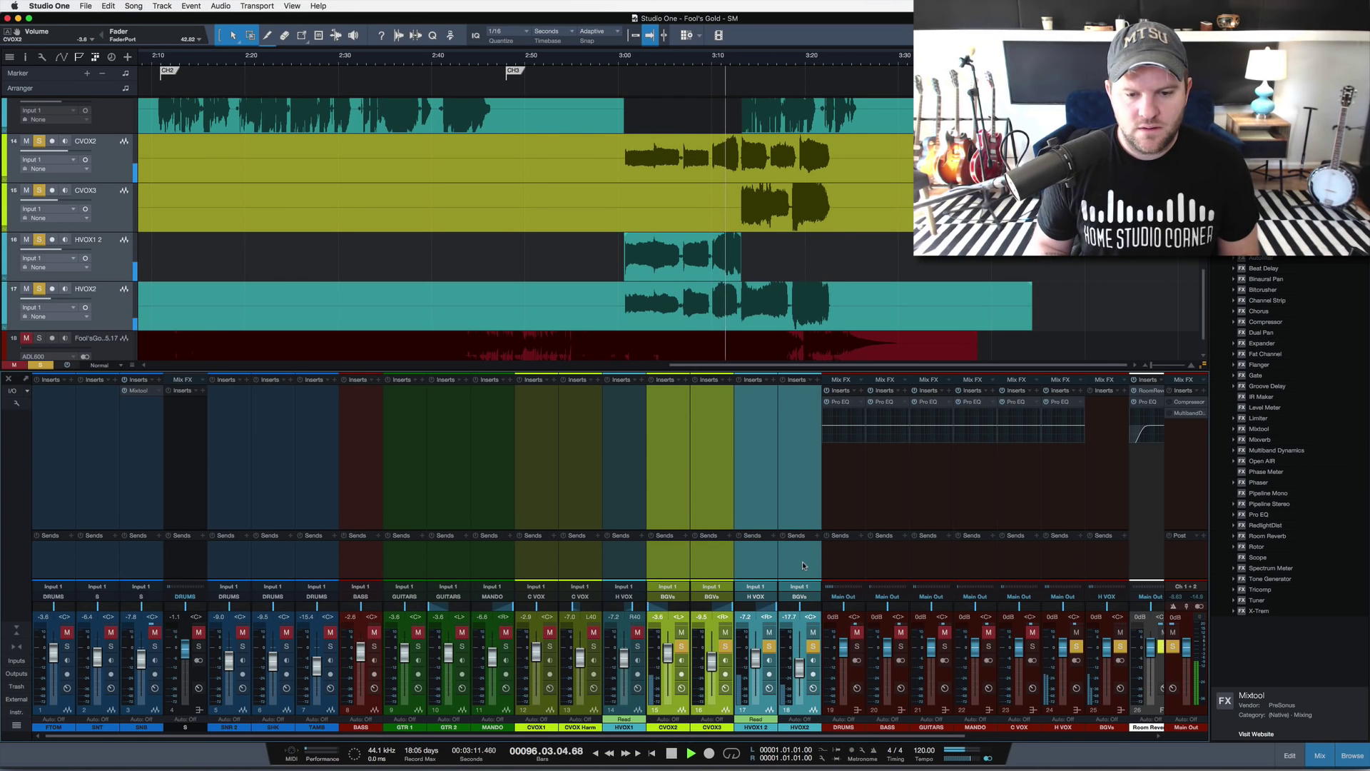
pyautogui.press('s')
pyautogui.click(799, 665)
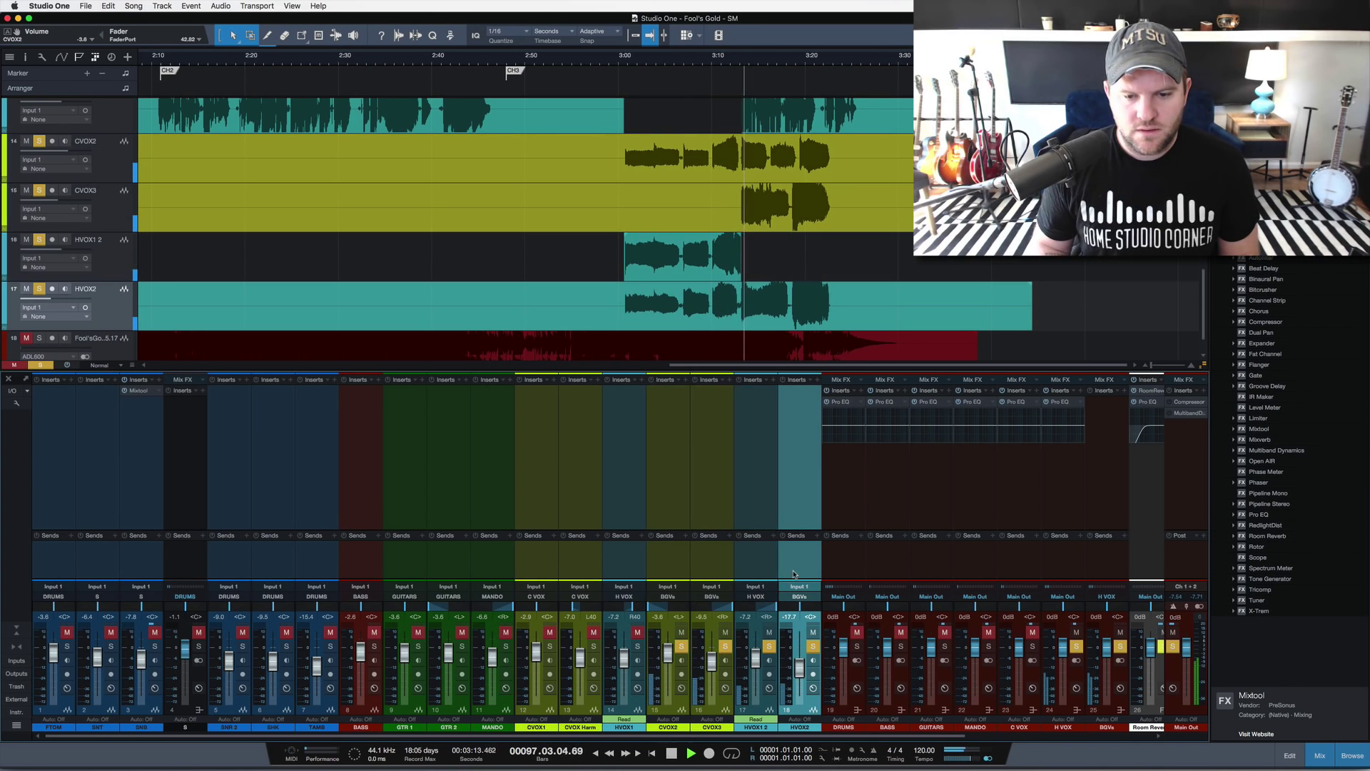
pyautogui.moveTo(799, 665); pyautogui.dragTo(799, 656)
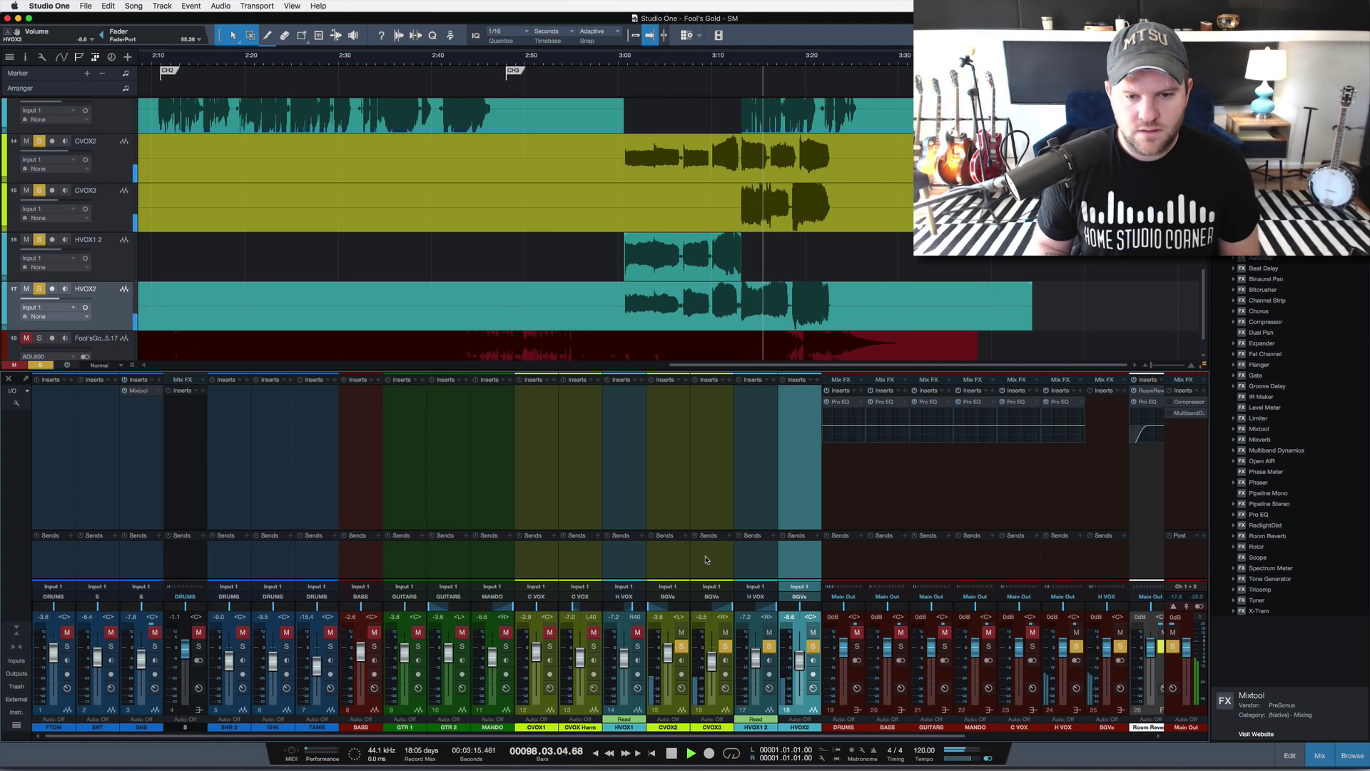
# Step: Replay the soloed backing vocals from about 3:00 and set CVOX2 to about -1.0 dB, HVOX2 to -2.1 dB and HVOX1 2 to -6.1 dB
pyautogui.press('space')
pyautogui.press('space')
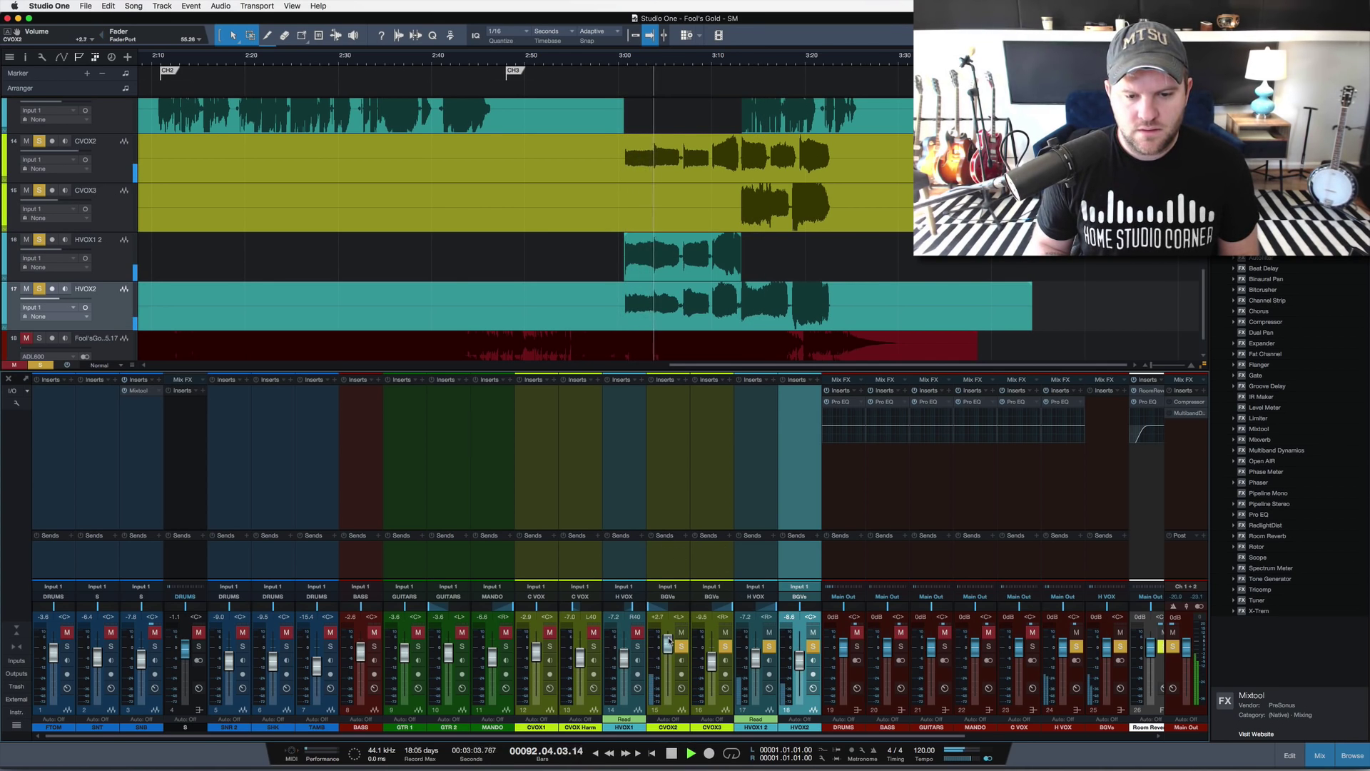
pyautogui.moveTo(668, 644); pyautogui.dragTo(669, 650)
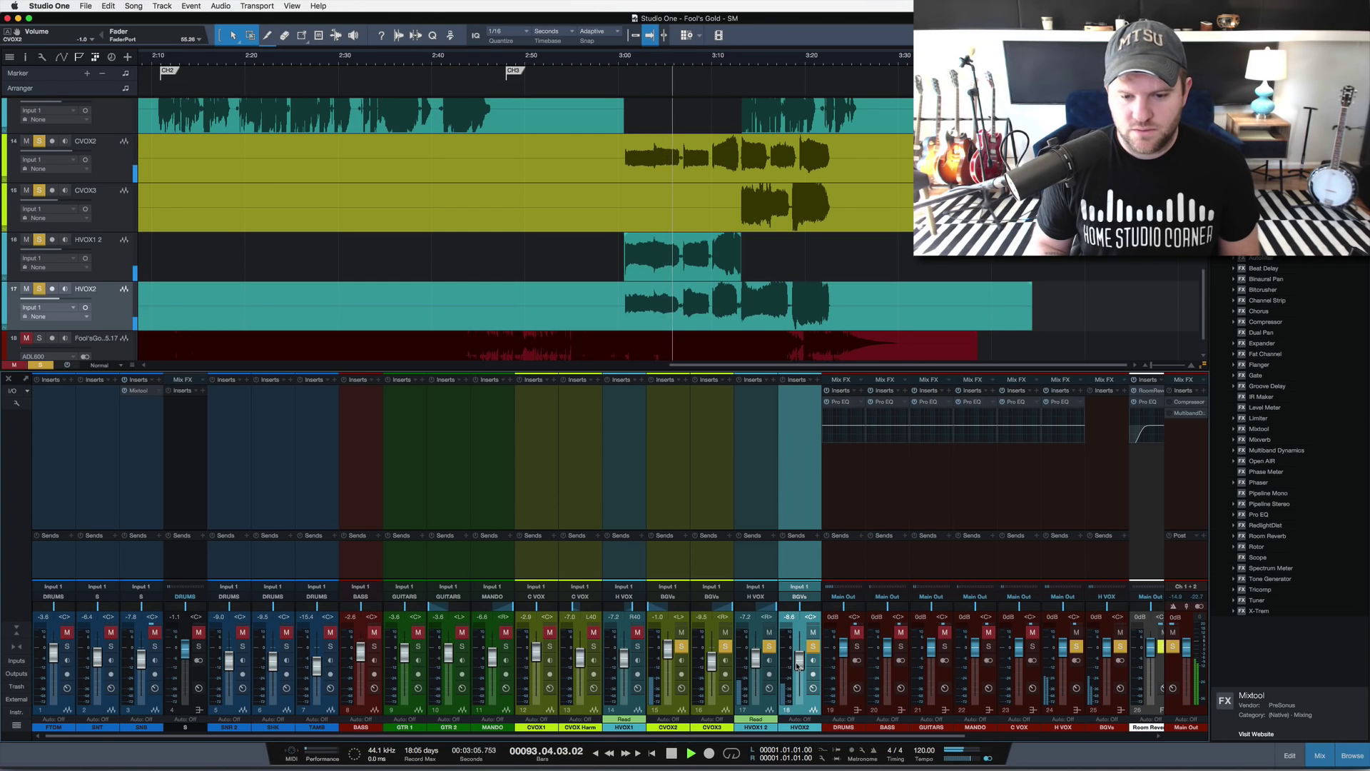
pyautogui.moveTo(797, 660); pyautogui.dragTo(755, 657)
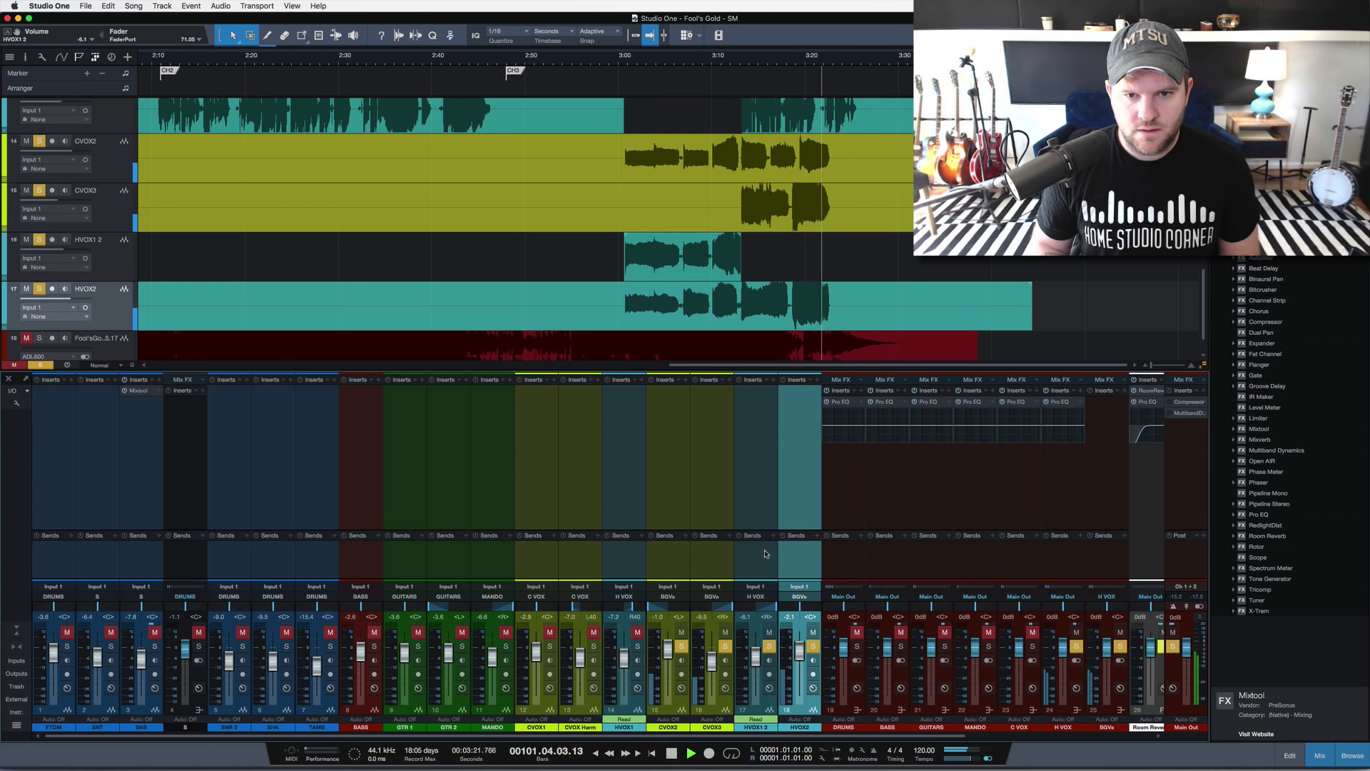
# Step: Clear all solos and play the full mix from about 3:13
pyautogui.hotkey('shift', 's')
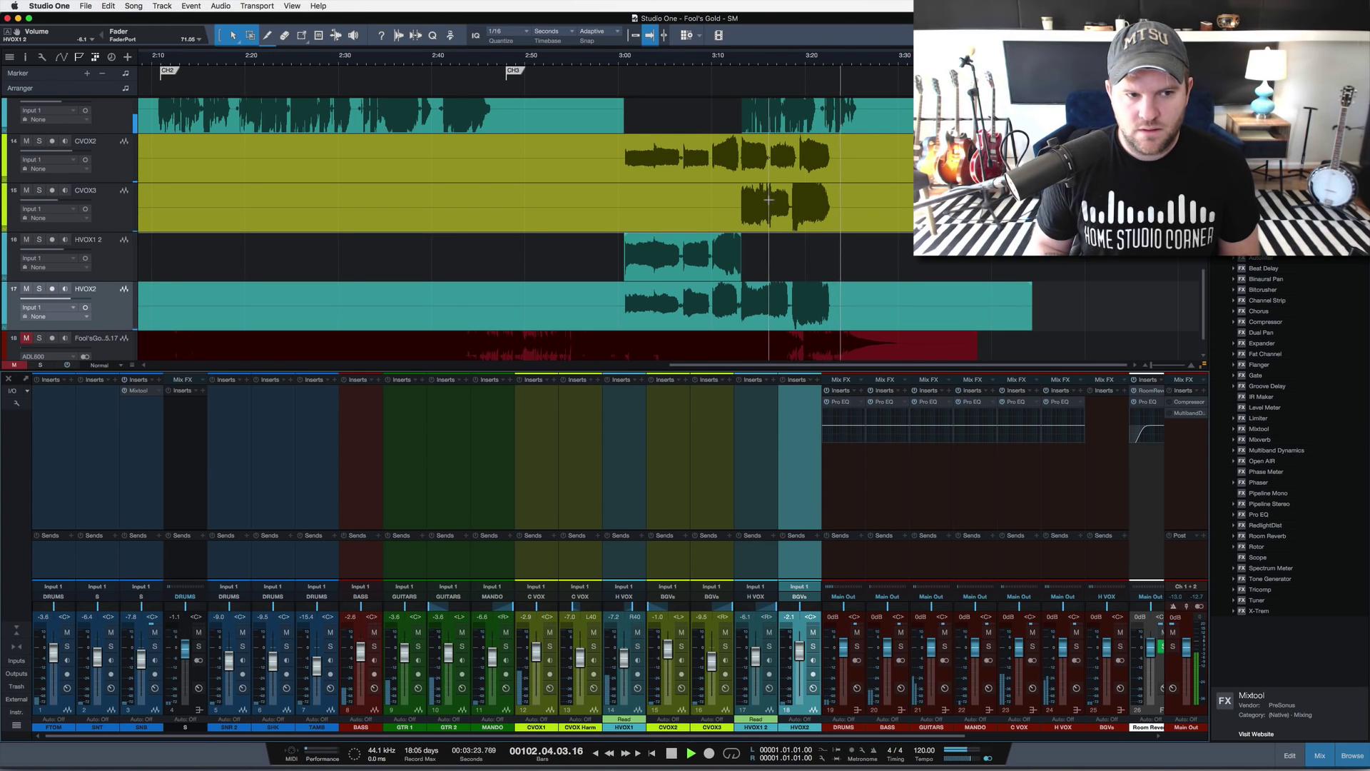
pyautogui.click(748, 66)
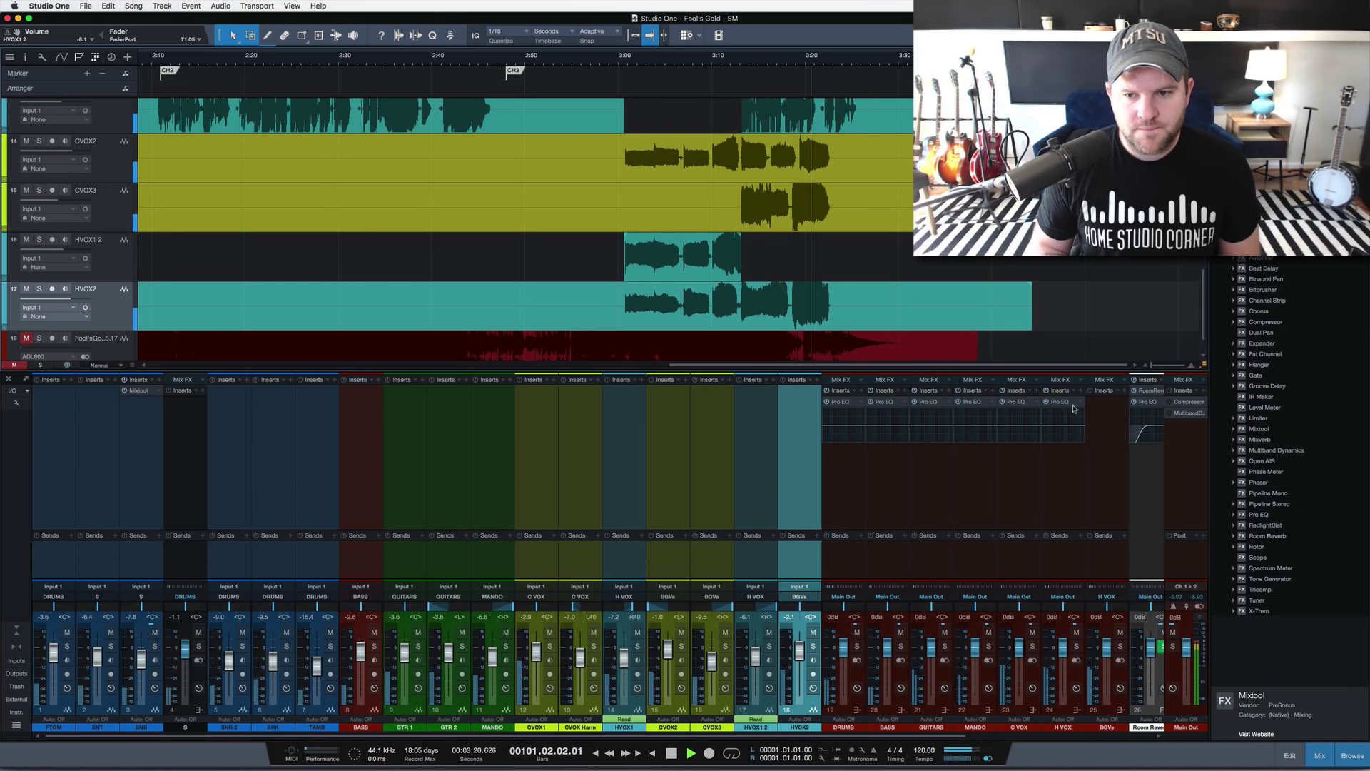
# Step: Insert a Pro EQ on the BGVs bus, leave it at its default settings, then stop playback and close the EQ window
pyautogui.click(1104, 403)
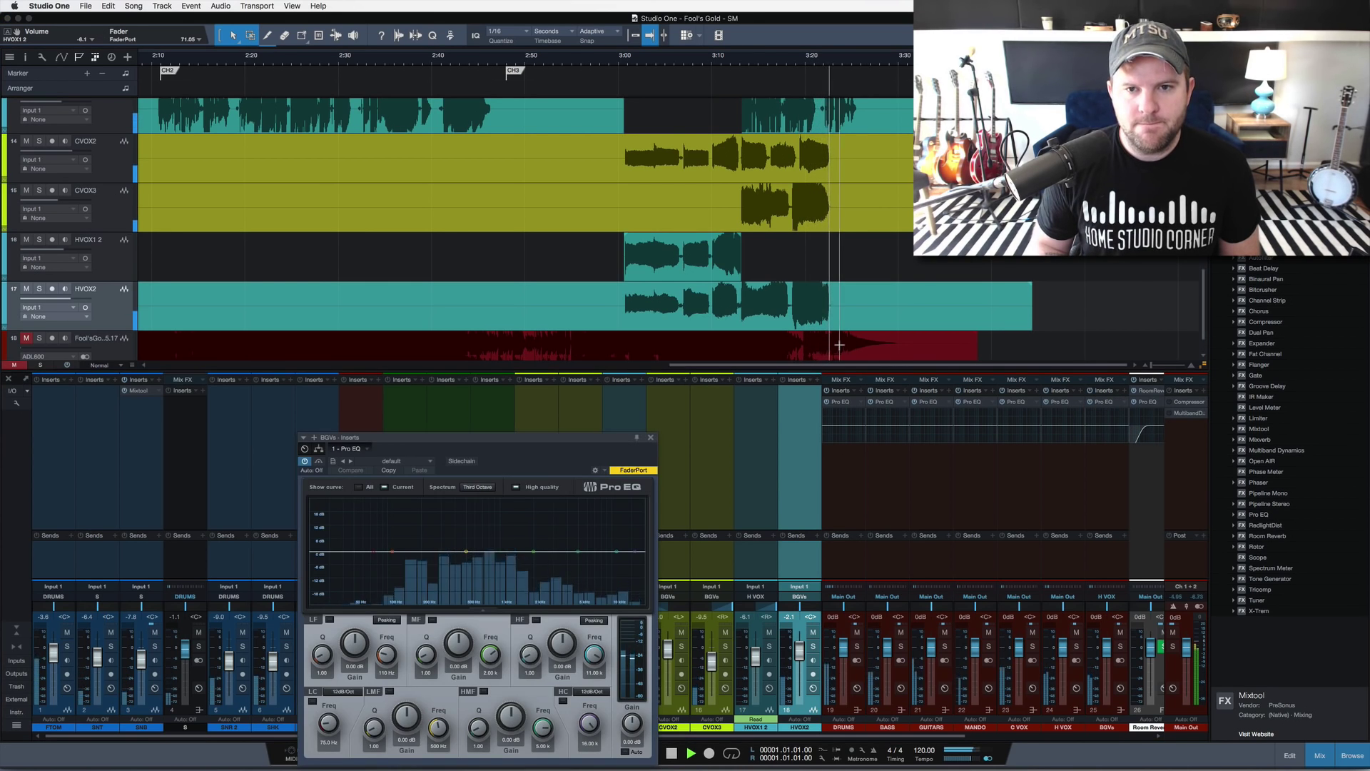
pyautogui.scroll(-2, 805, 209)
pyautogui.scroll(-3, 805, 209)
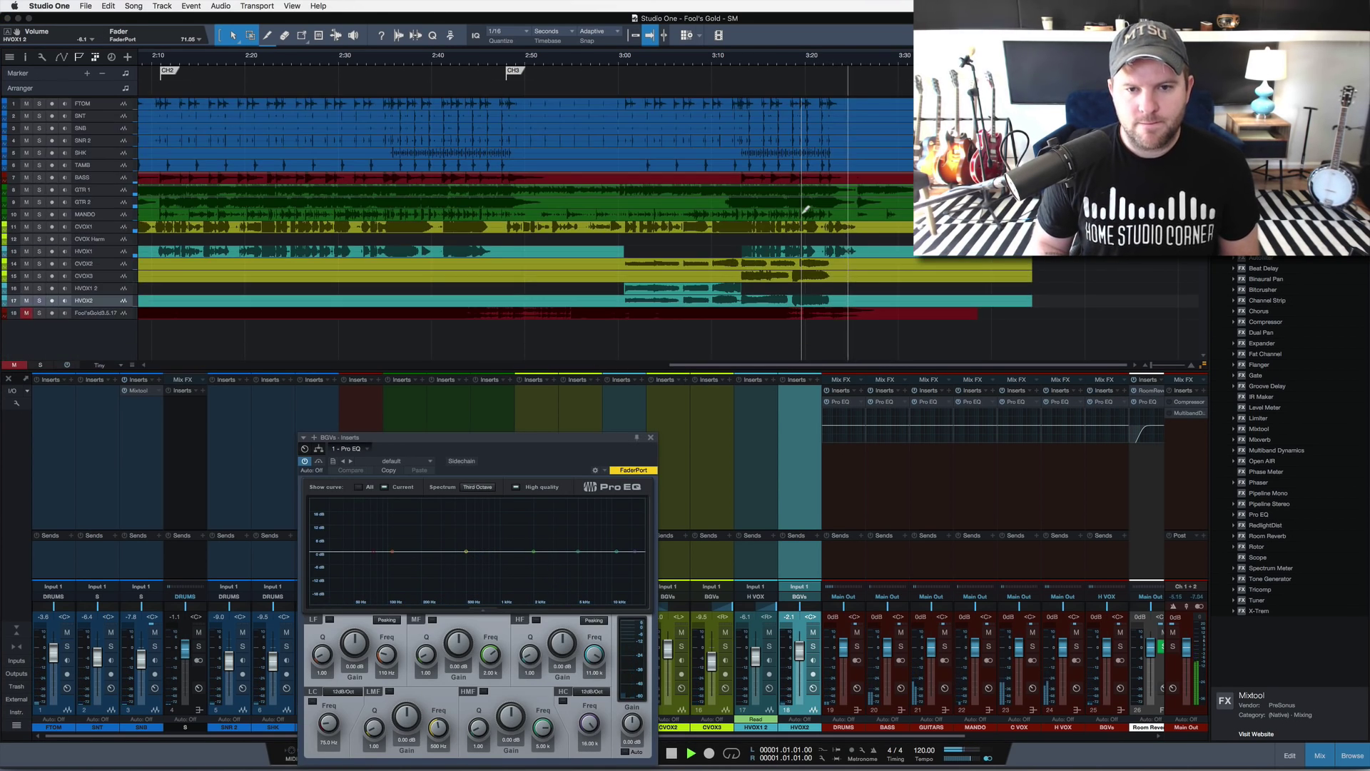
pyautogui.press('space')
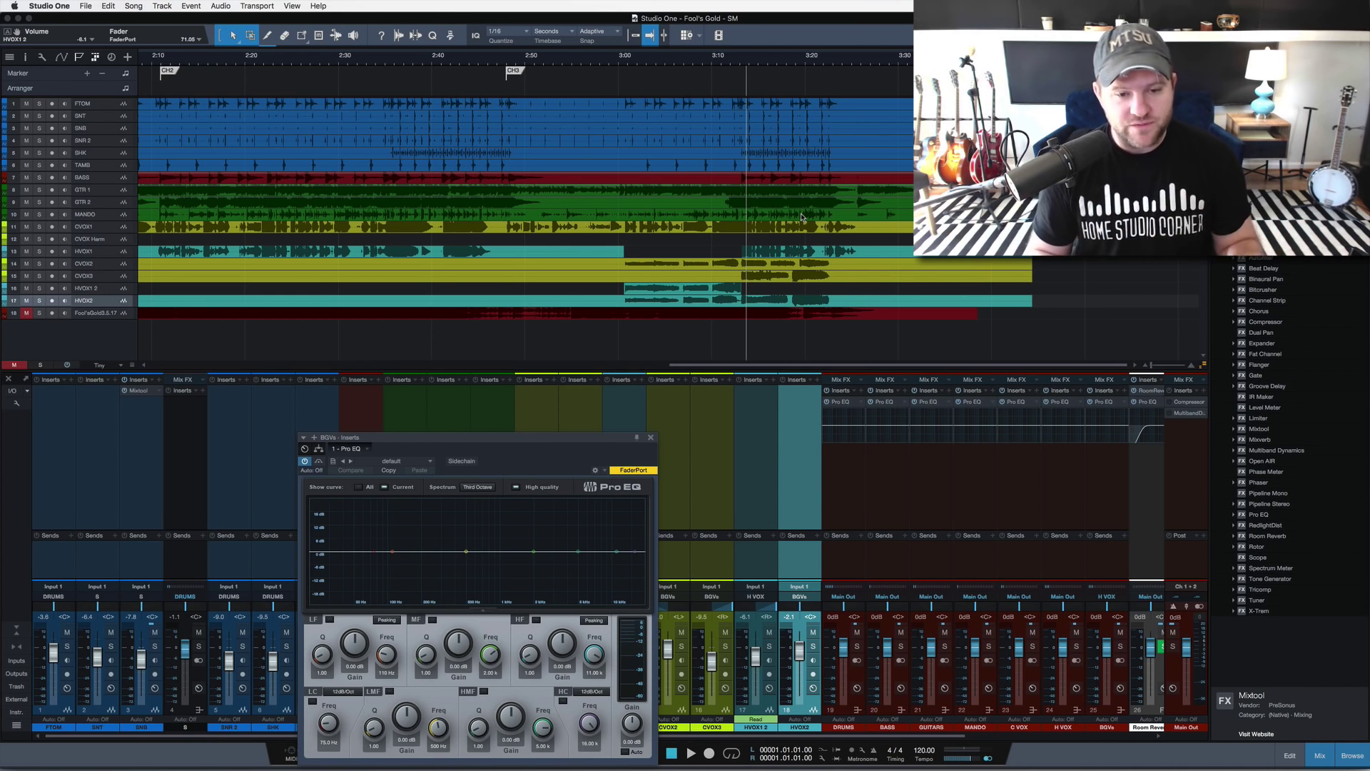
pyautogui.click(650, 437)
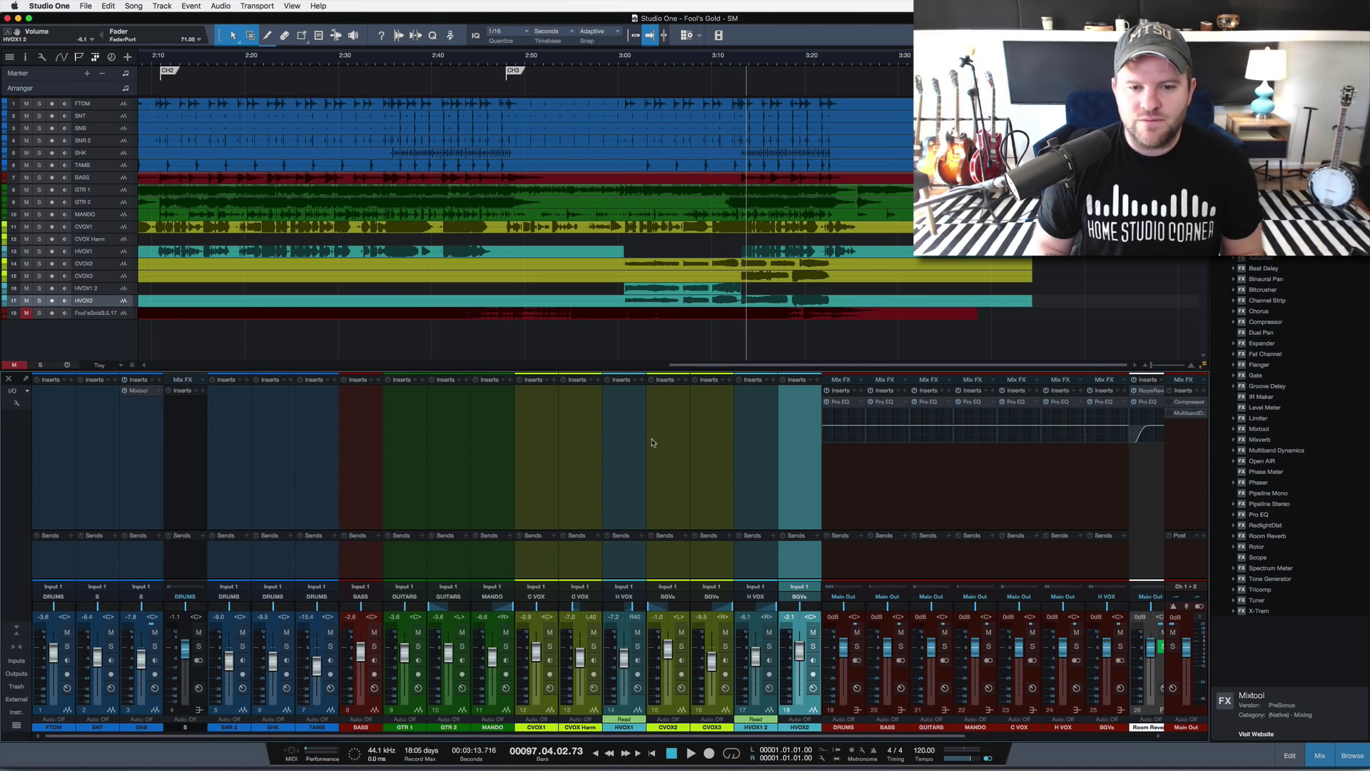